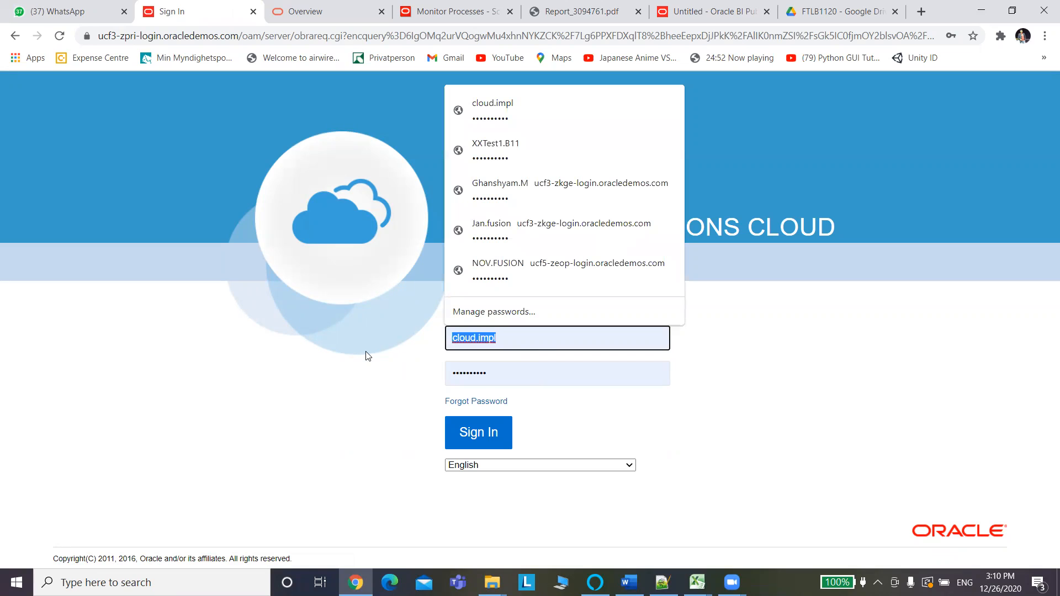
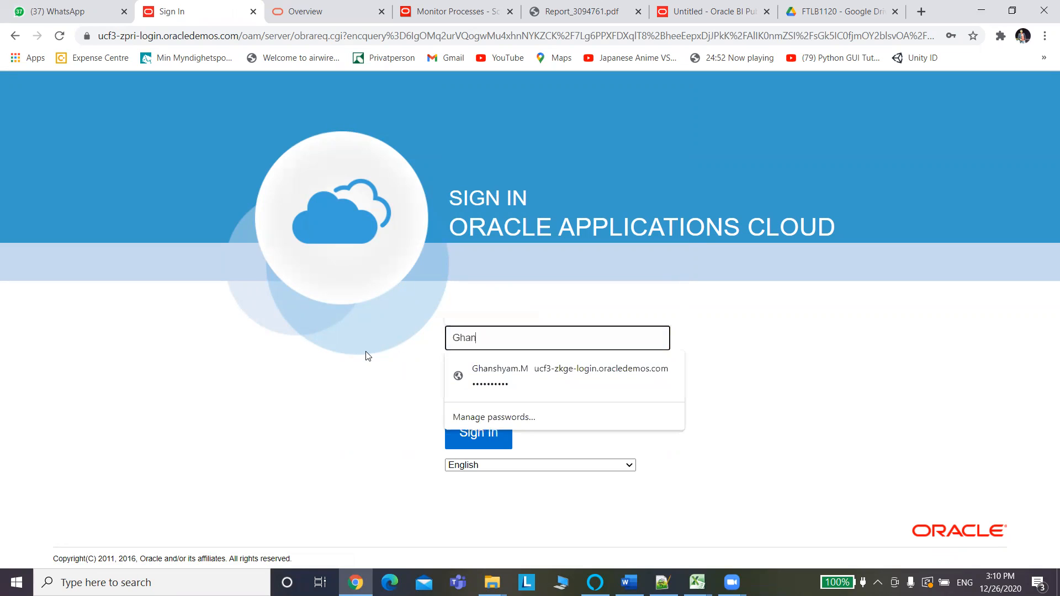
Enter the username on the Oracle sign-in page, correcting the mistyped letters.
key(BackSpace)
key(BackSpace)
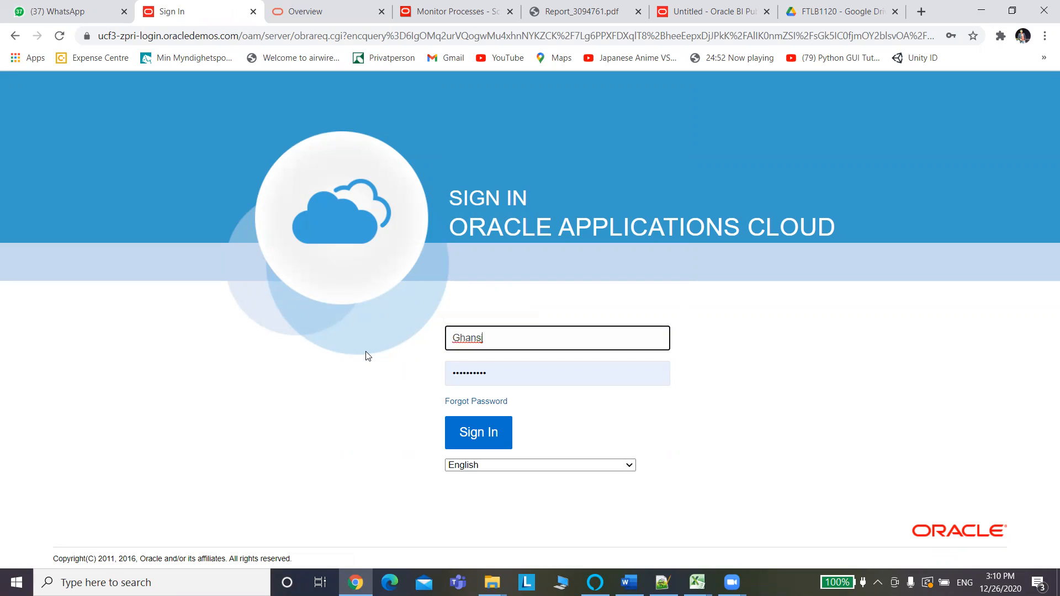
key(BackSpace)
key(BackSpace)
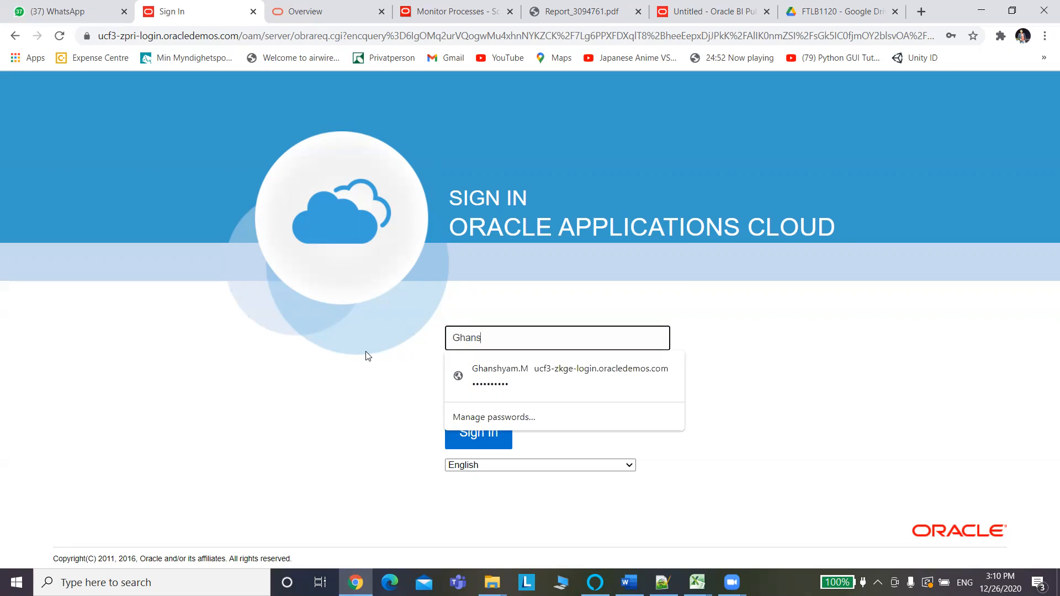
key(Tab)
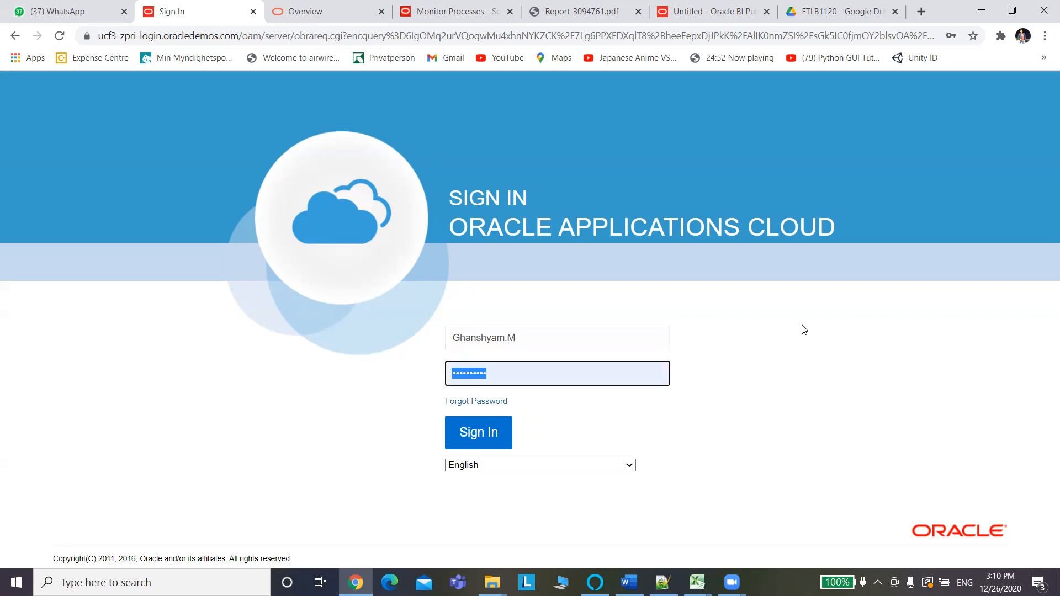
click(534, 338)
key(BackSpace)
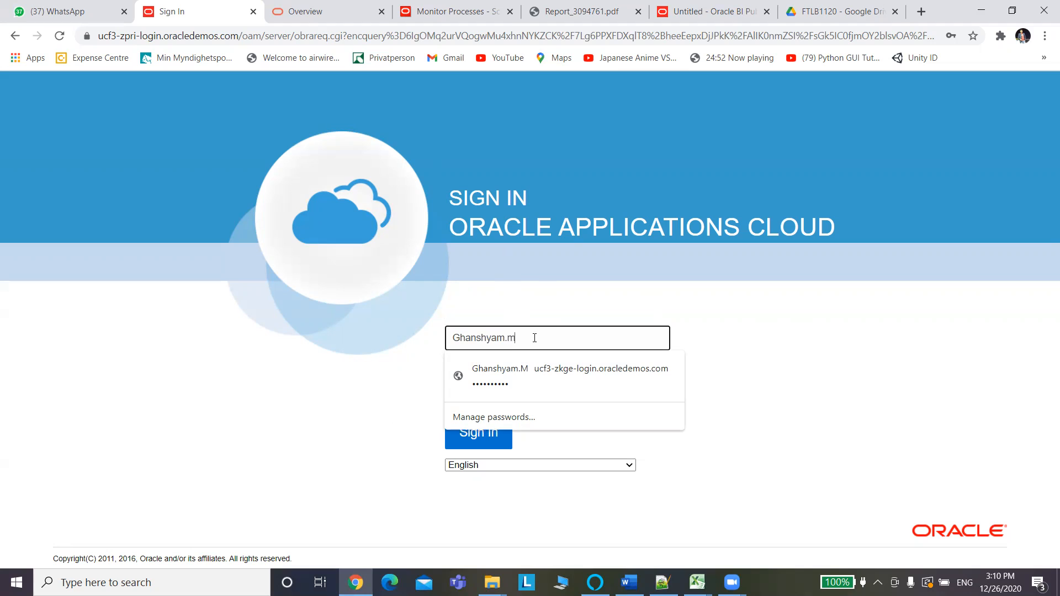
click(787, 398)
Clear and re-enter the account password, then sign in.
click(511, 378)
key(ctrl+a)
key(BackSpace)
text(•)
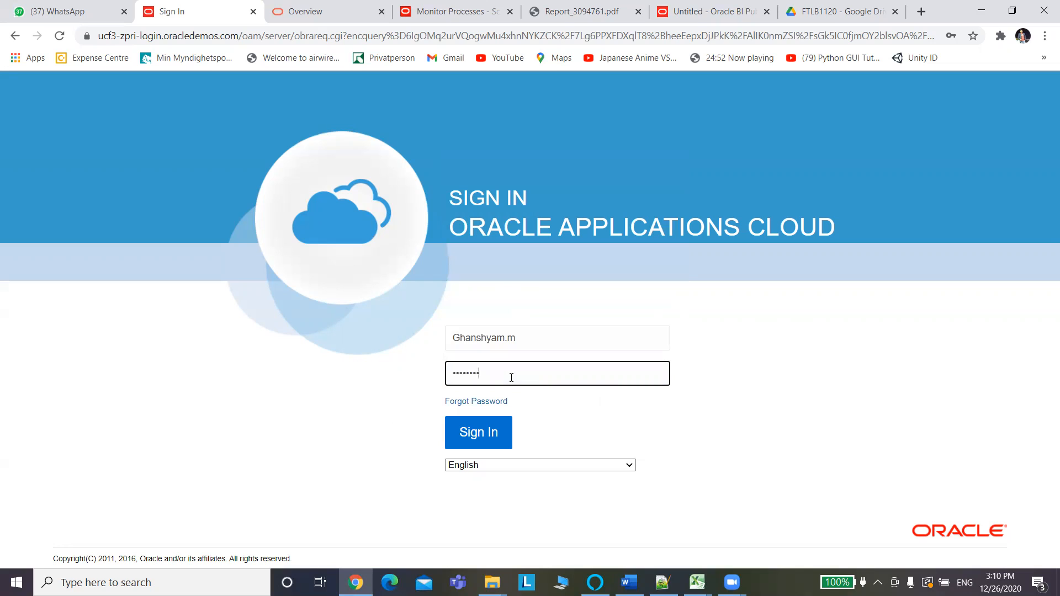
click(482, 436)
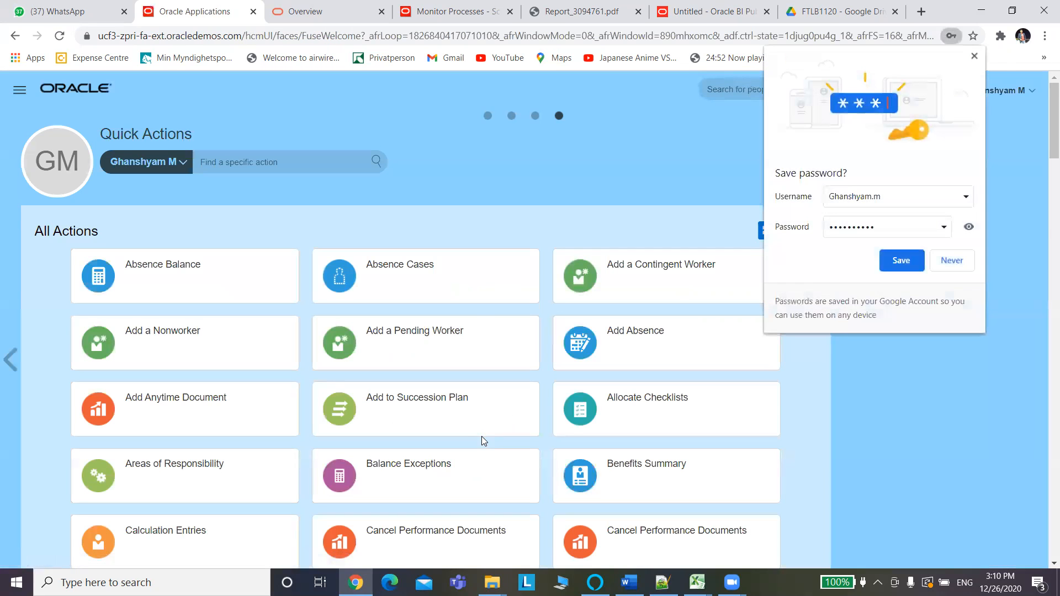
Save the browser password, expand the Procurement apps on the home page, and bring up the Notepad++ notes.
click(894, 259)
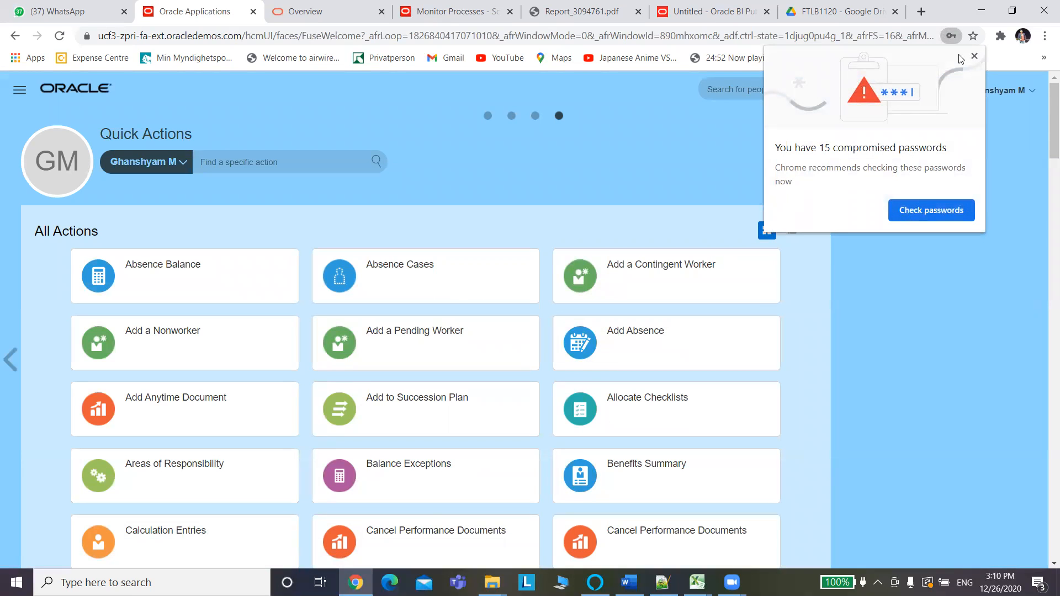
click(974, 57)
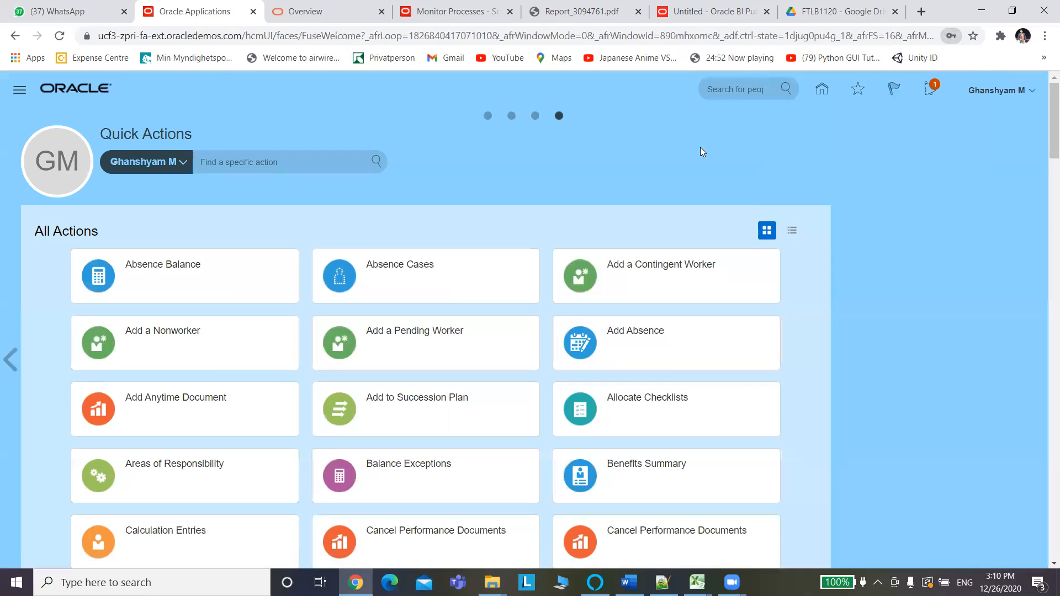
click(488, 111)
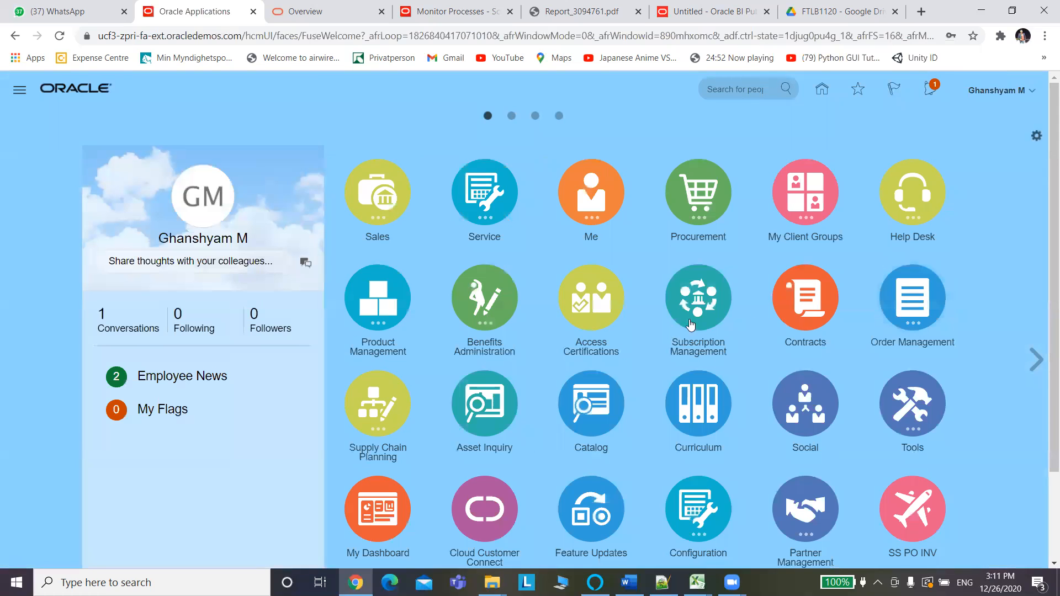
click(699, 212)
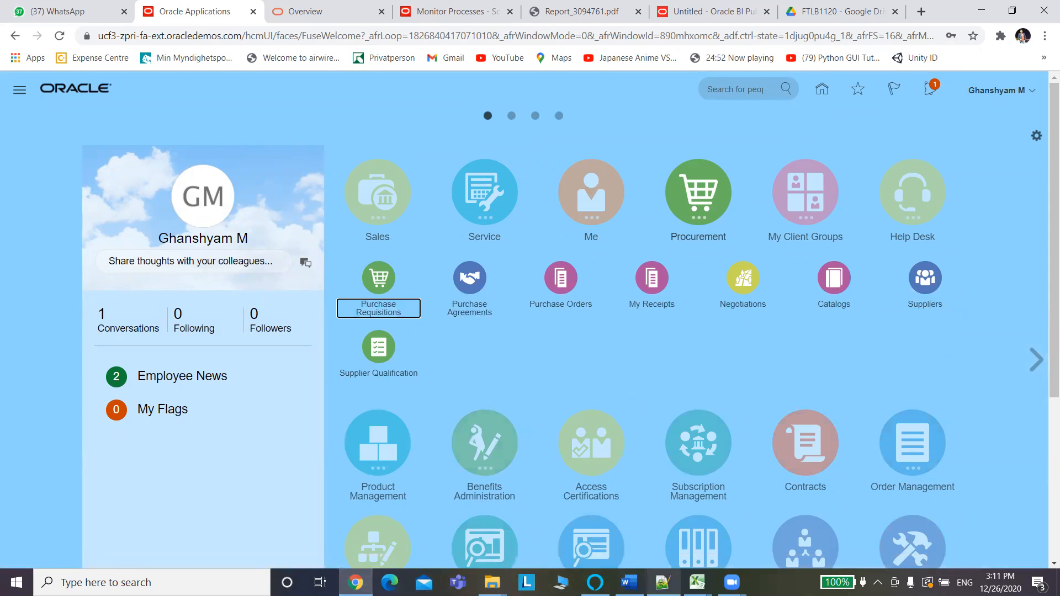
click(662, 582)
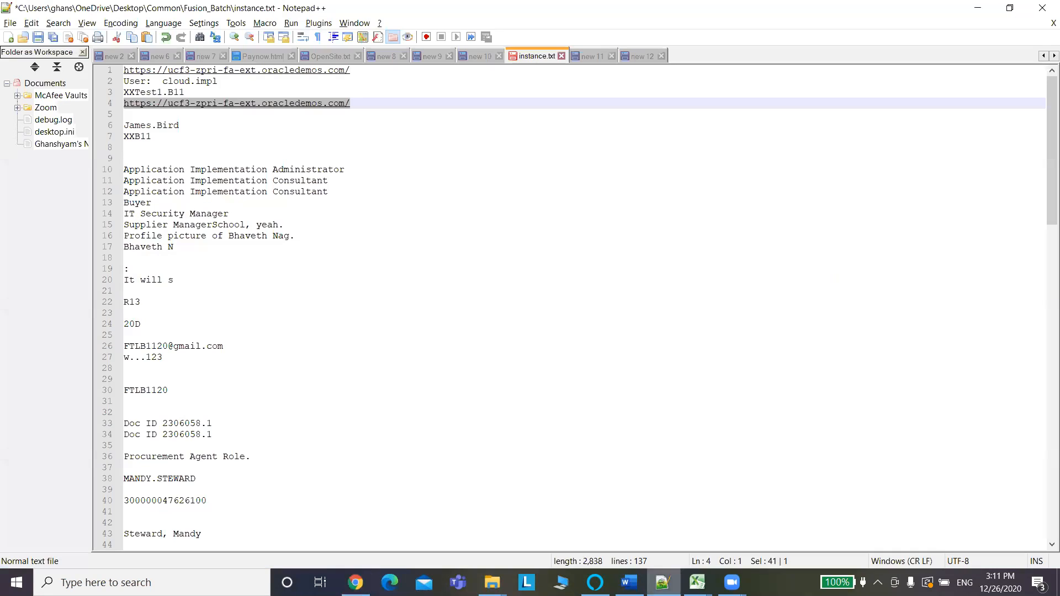
Select the docs.oracle.com URL on line 108 of instance.txt and return to Chrome.
click(427, 189)
drag(1046, 211, 1045, 487)
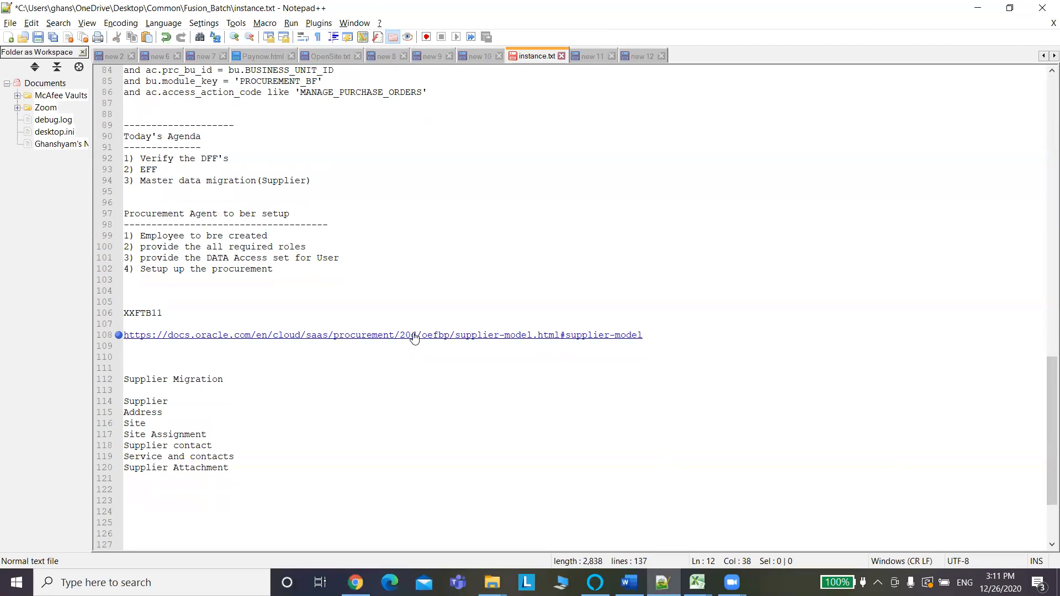
drag(417, 335, 117, 338)
key(ctrl+c)
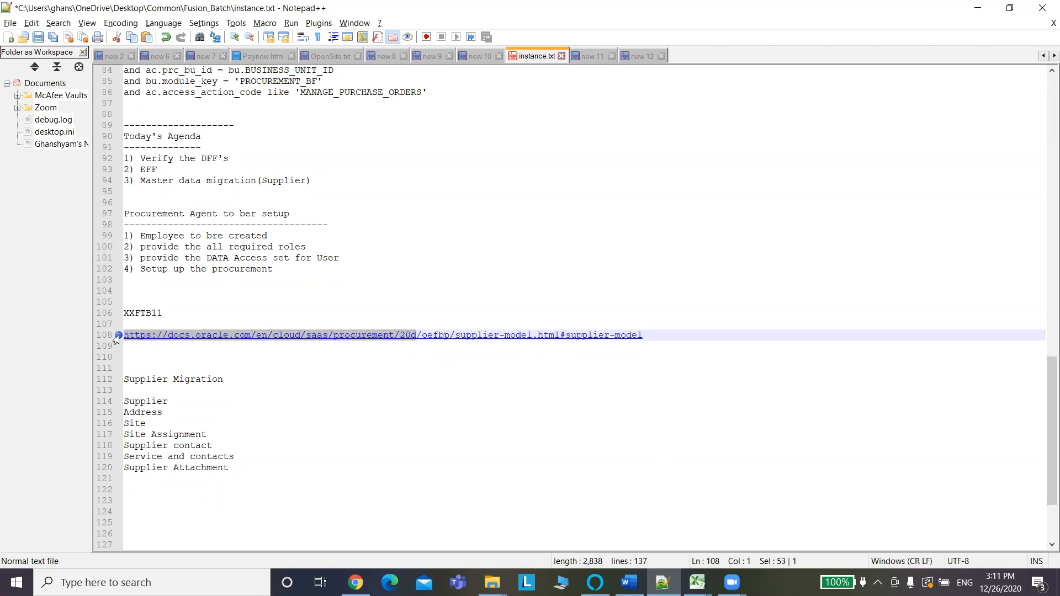
key(alt+Tab)
key(alt+Tab)
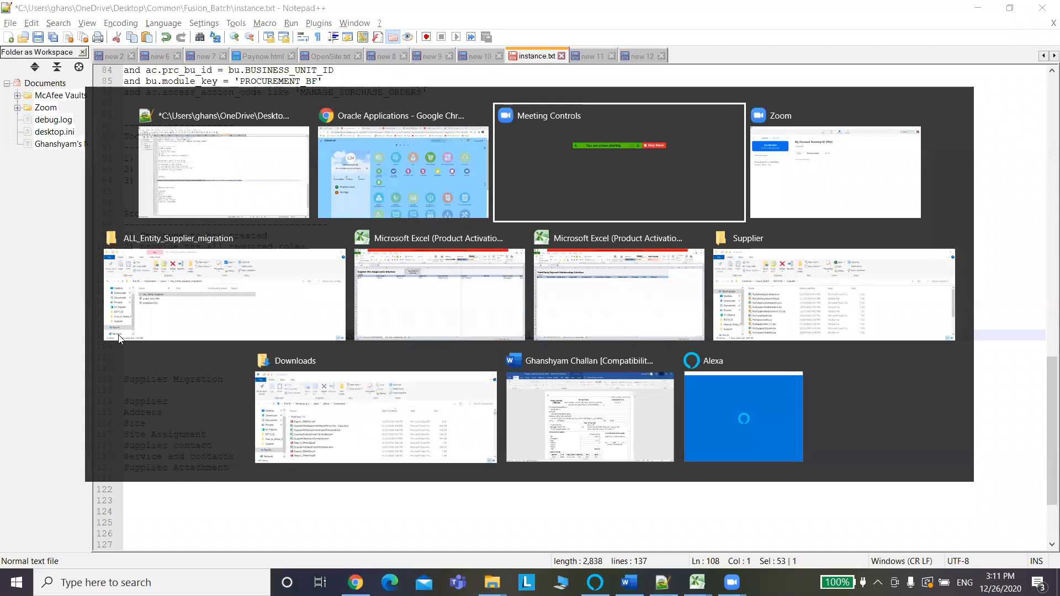
key(alt+Tab)
key(alt+Tab)
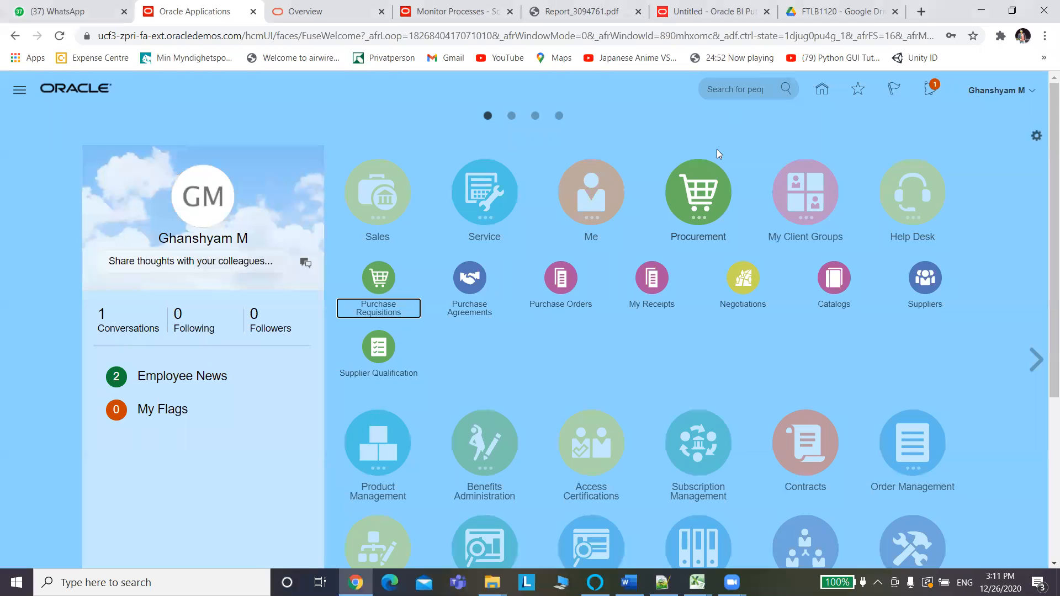
Load the copied Oracle docs URL in a new browser tab.
click(921, 11)
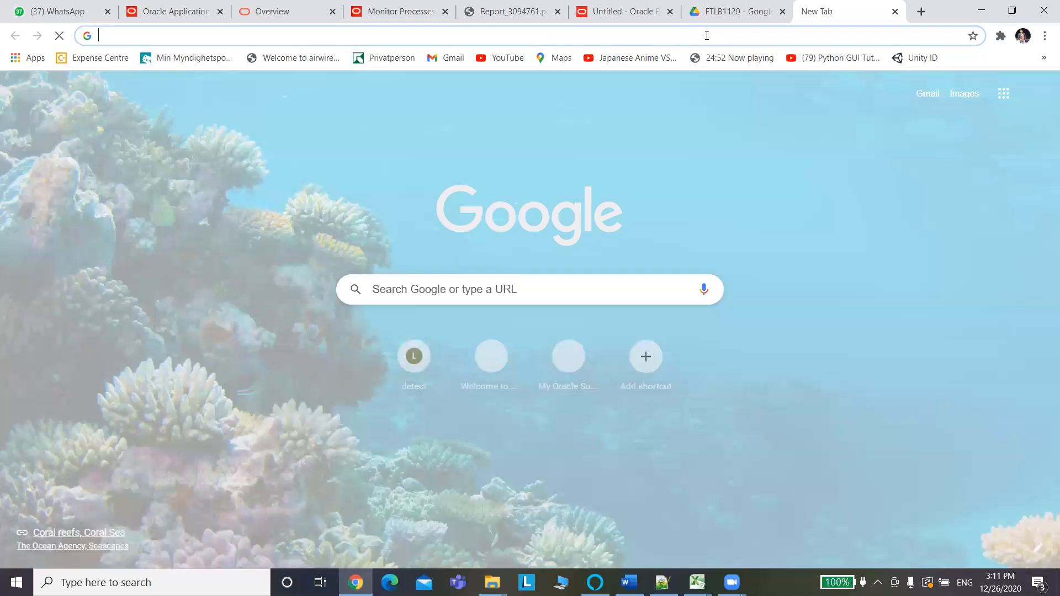
click(707, 35)
key(ctrl+v)
key(Return)
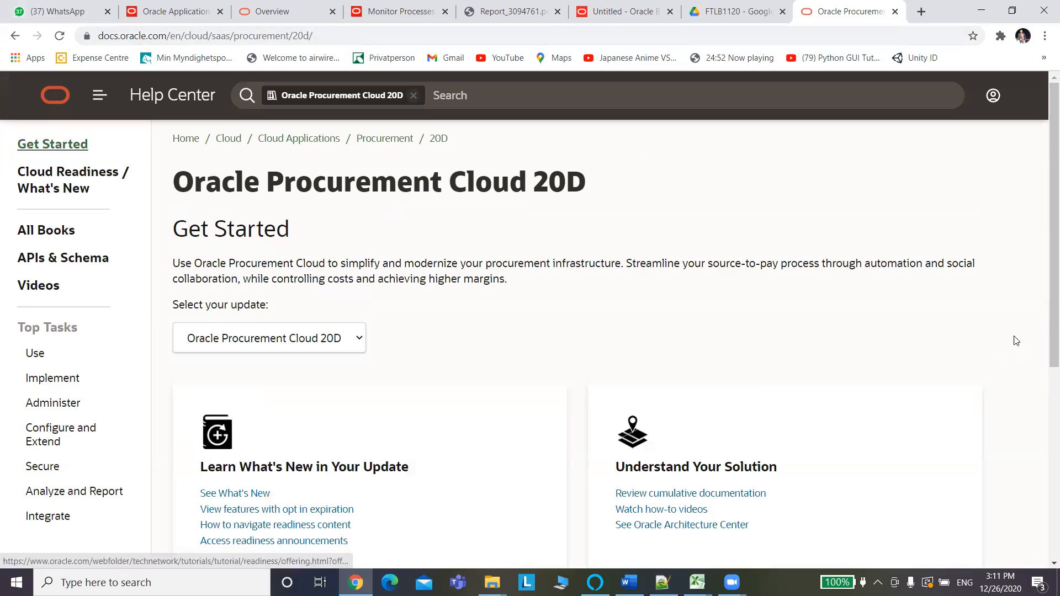
Go to Integrate and open the 'Get started with file-based data import' guide.
drag(1050, 167, 1045, 263)
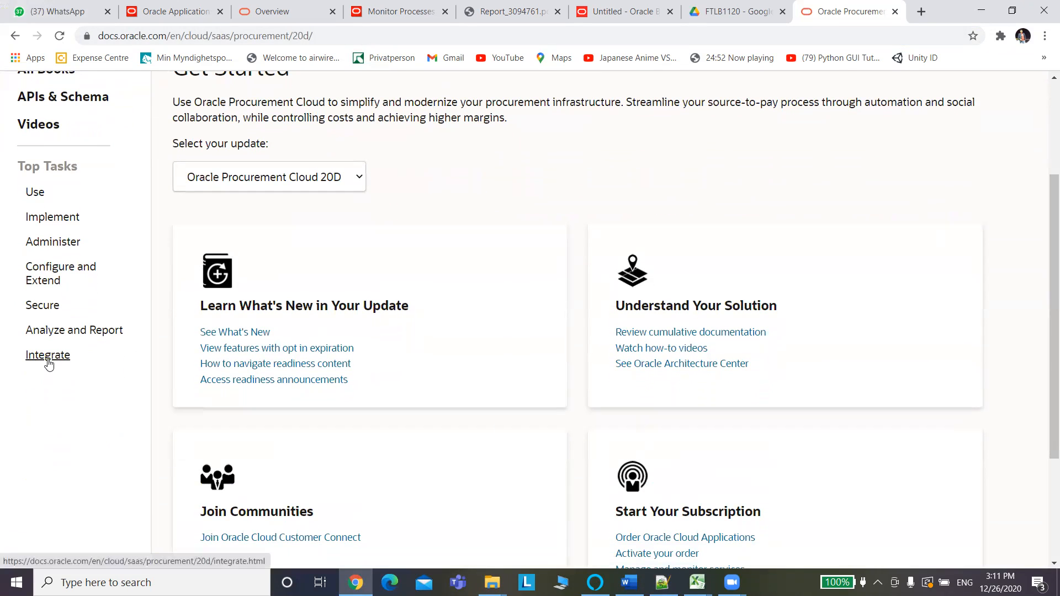
click(49, 364)
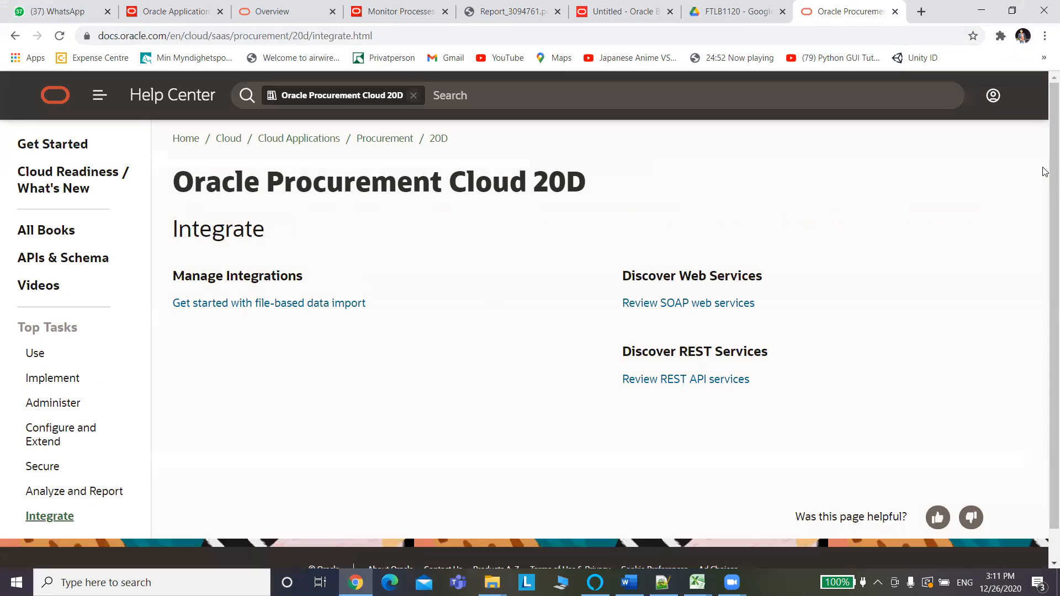
scroll(1045, 171, down, 1)
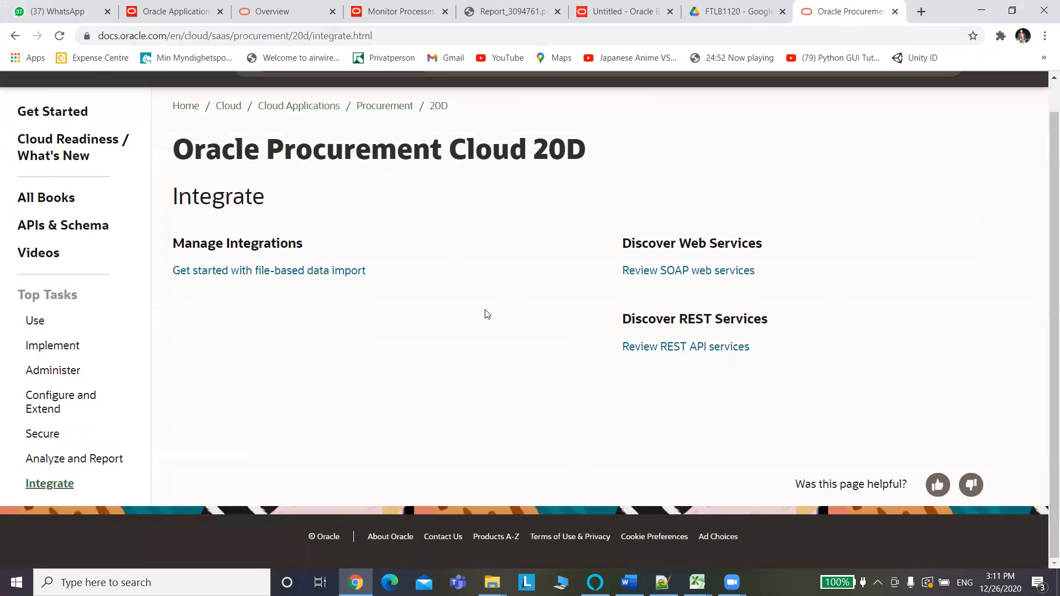
click(272, 279)
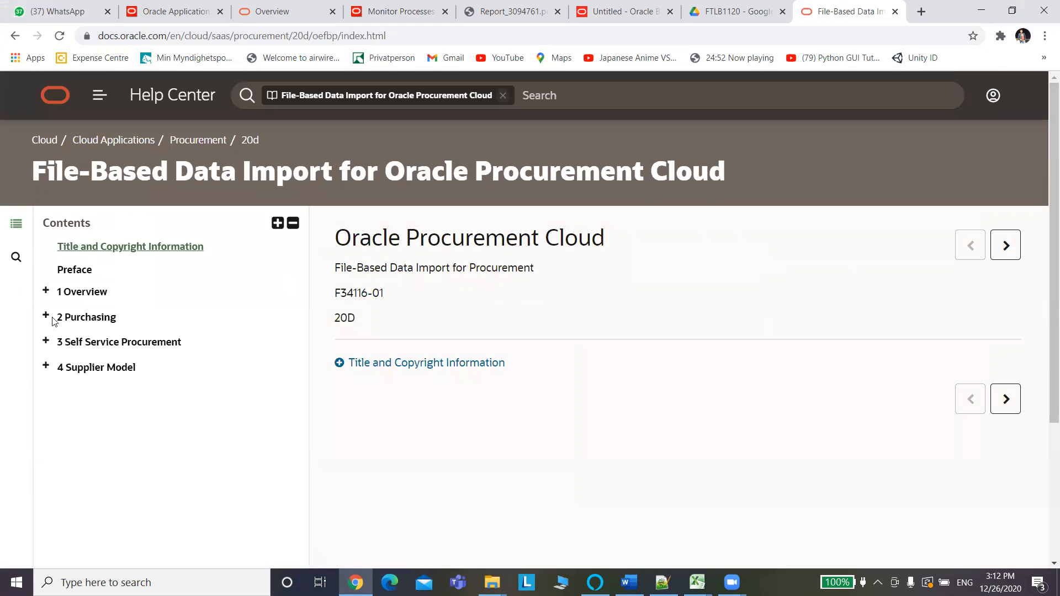
Download POPurchaseOrderImportTemplate.xlsm from the Purchase Orders Import topic in the '2 Purchasing' chapter.
click(77, 320)
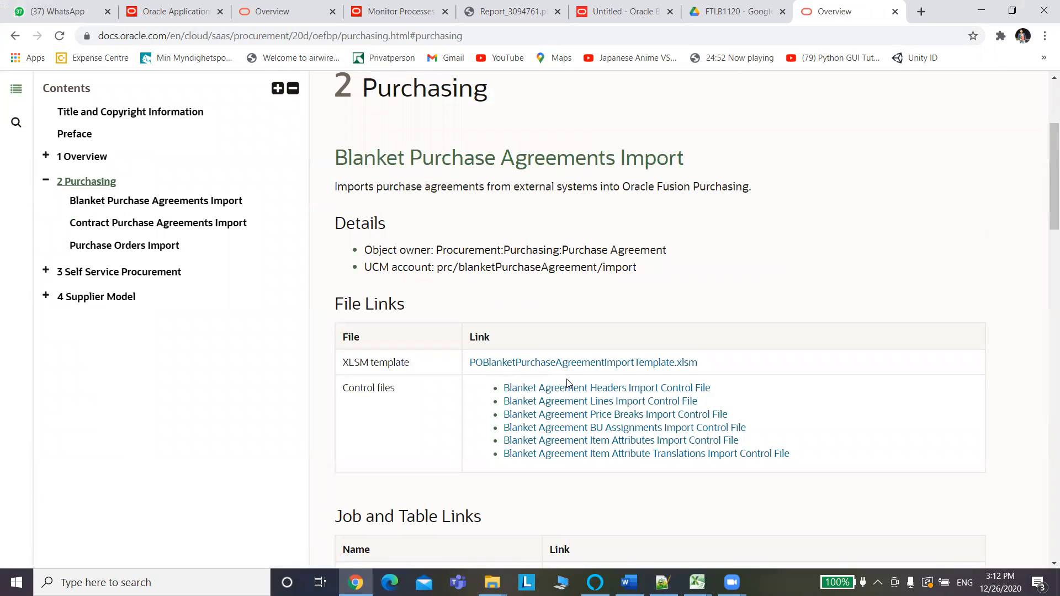
drag(1043, 189, 1044, 323)
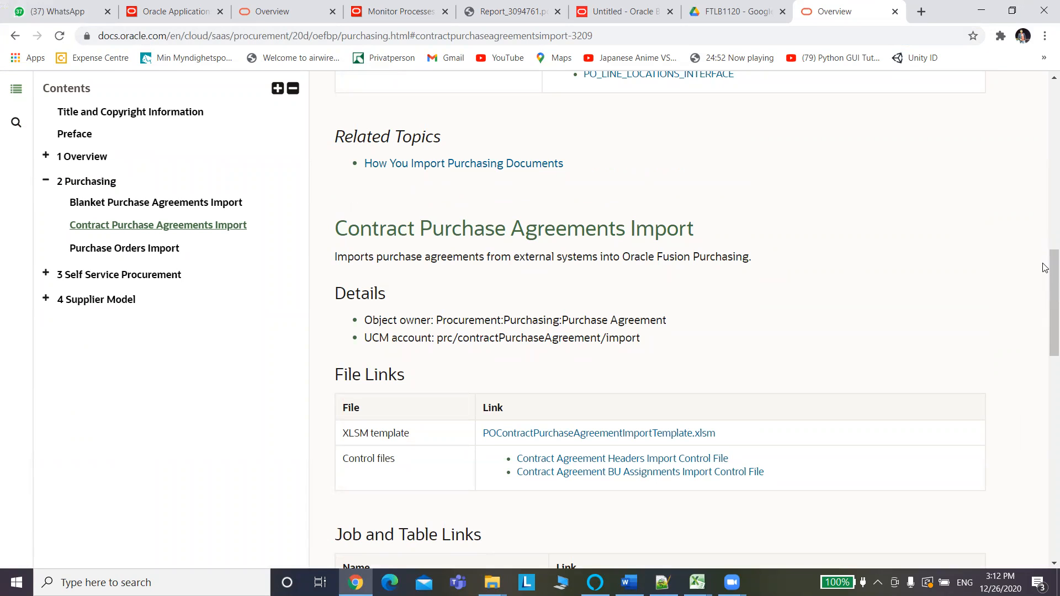
mouse_move(1044, 269)
mouse_down()
mouse_move(1044, 314)
mouse_move(1045, 284)
mouse_up()
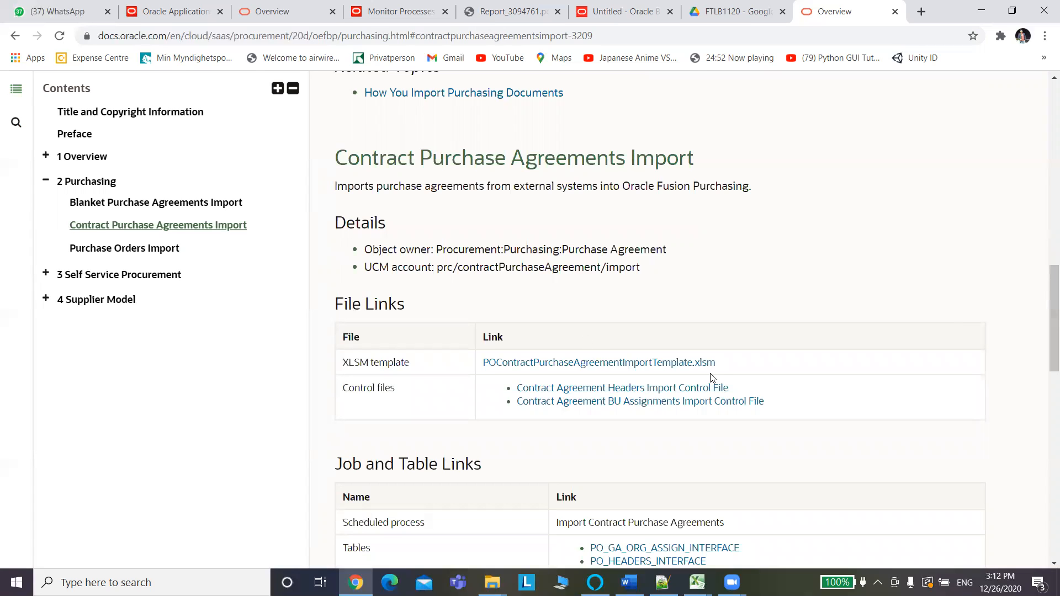
drag(1044, 299, 1045, 425)
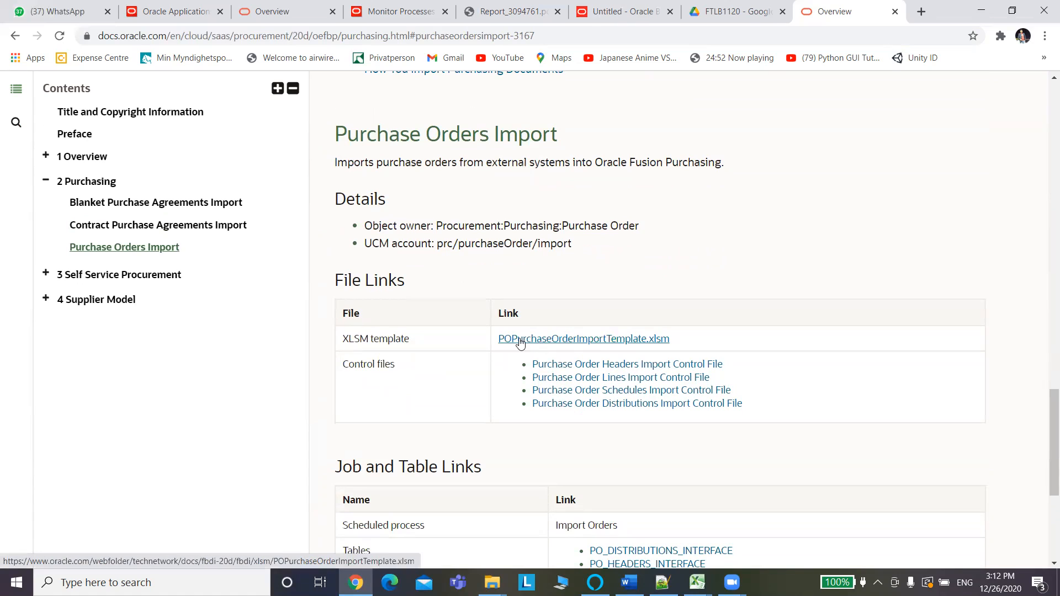
click(578, 347)
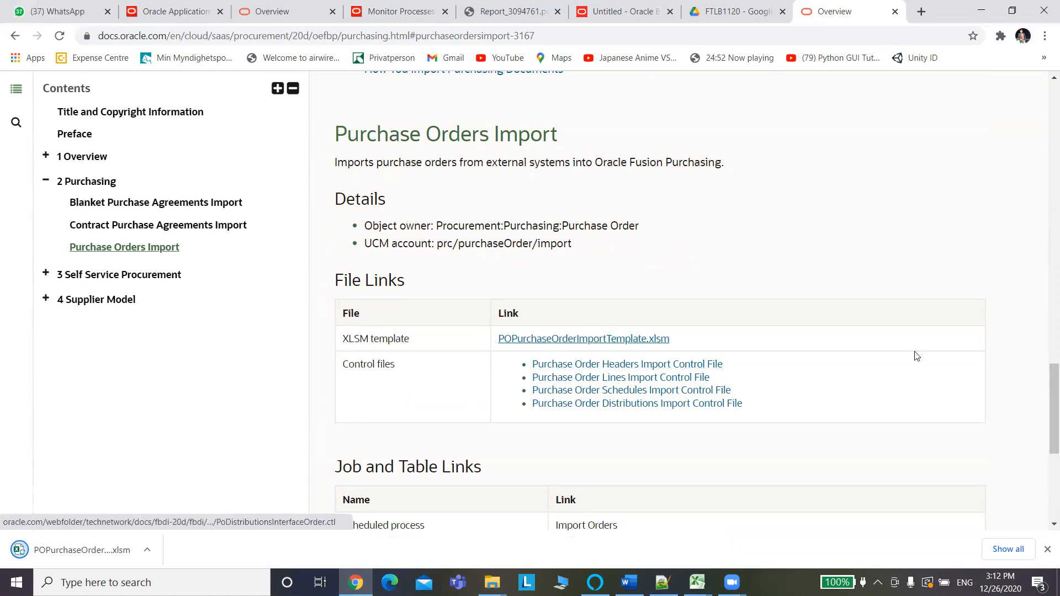
drag(1045, 370, 1045, 425)
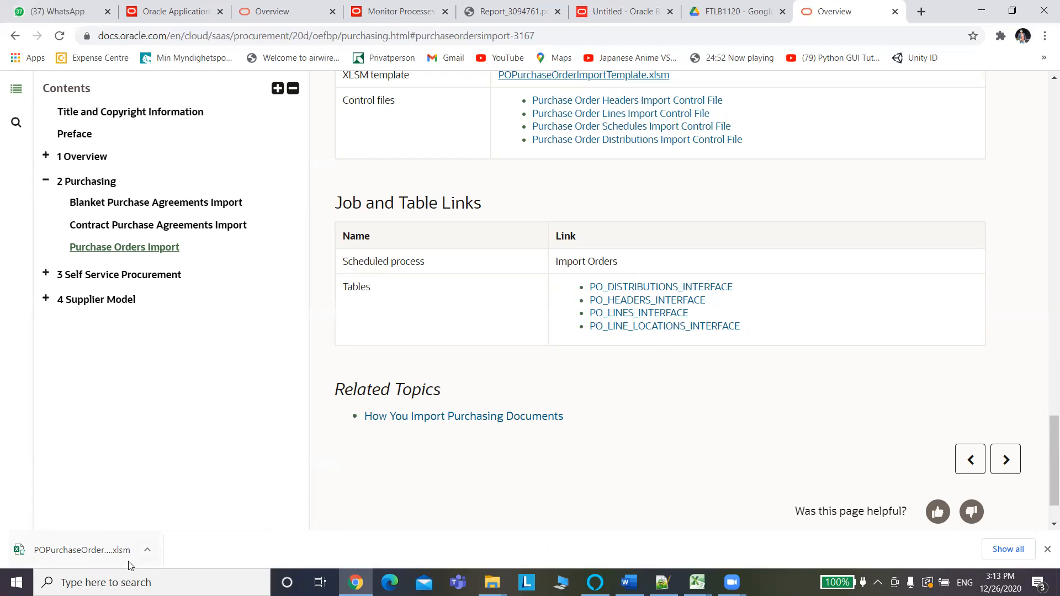
Show the downloaded template in its folder and switch to the ALL_Entity_Supplier_migration window.
click(148, 550)
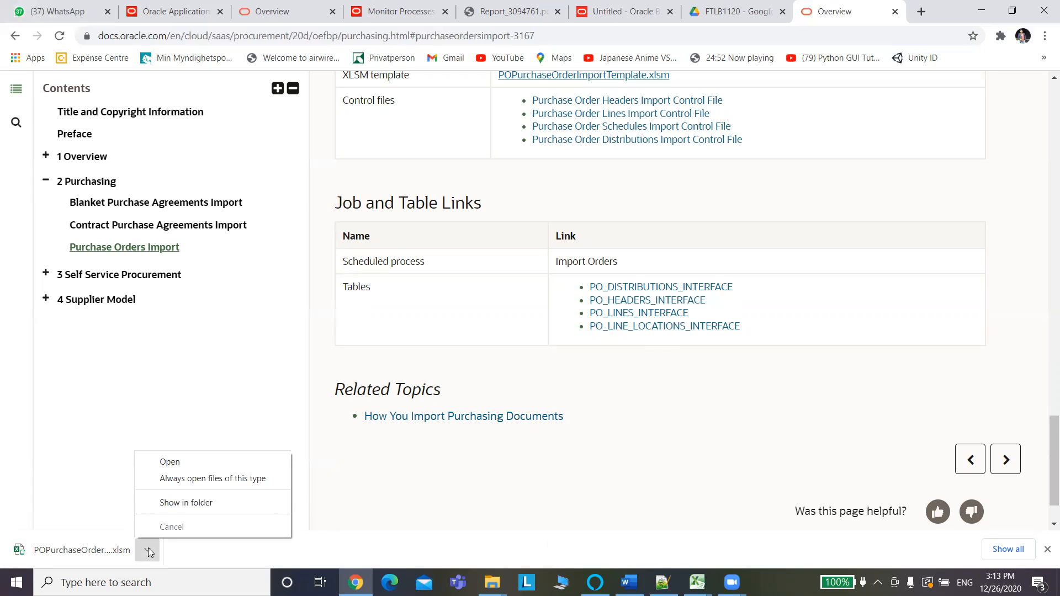
click(187, 503)
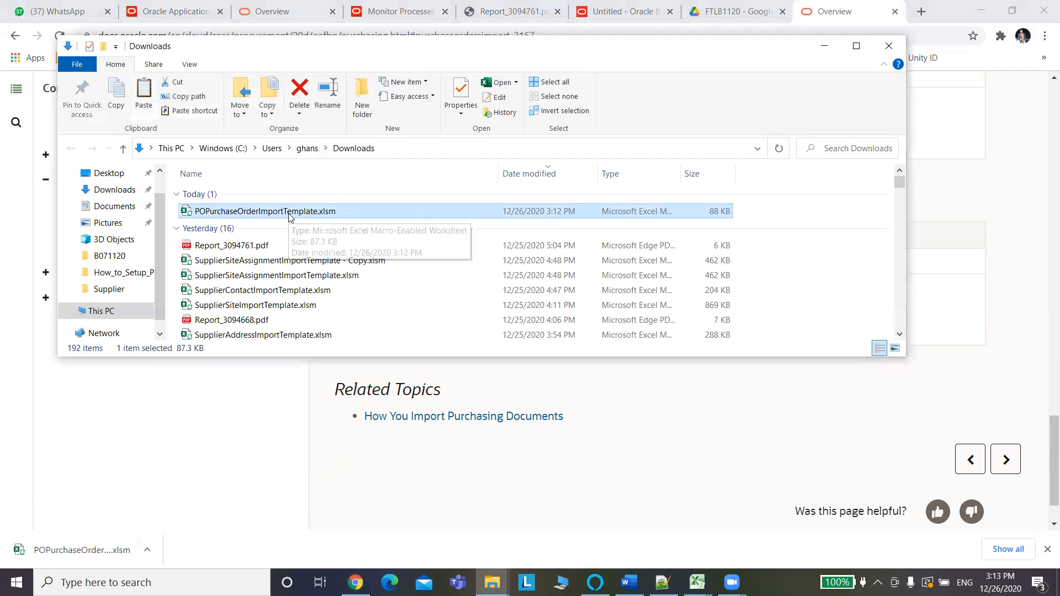
key(alt+Tab)
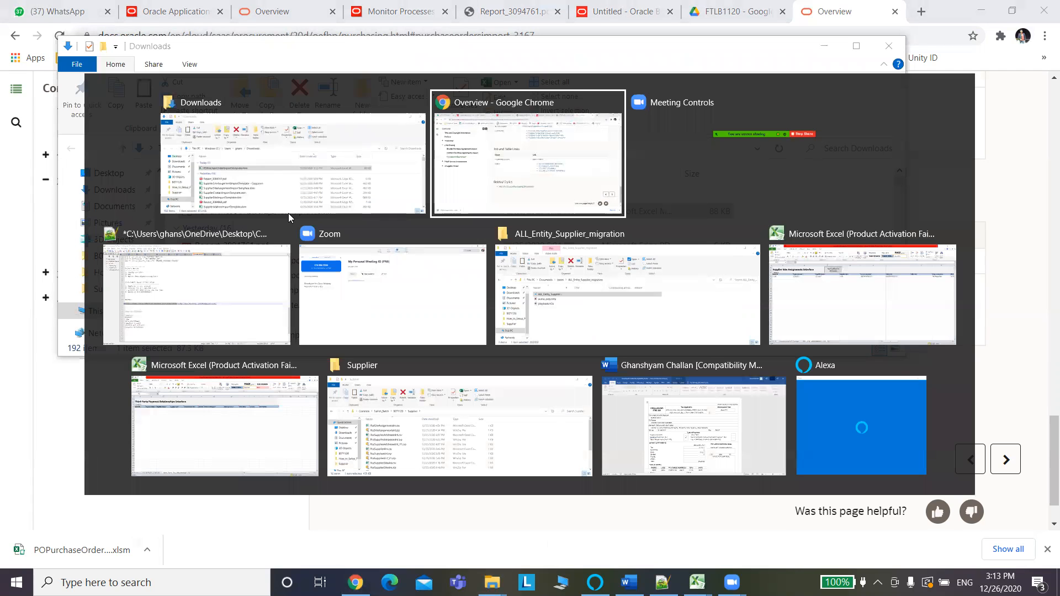
key(alt+Tab)
key(alt+Tab)
key(alt+Tab)
key(alt+Tab)
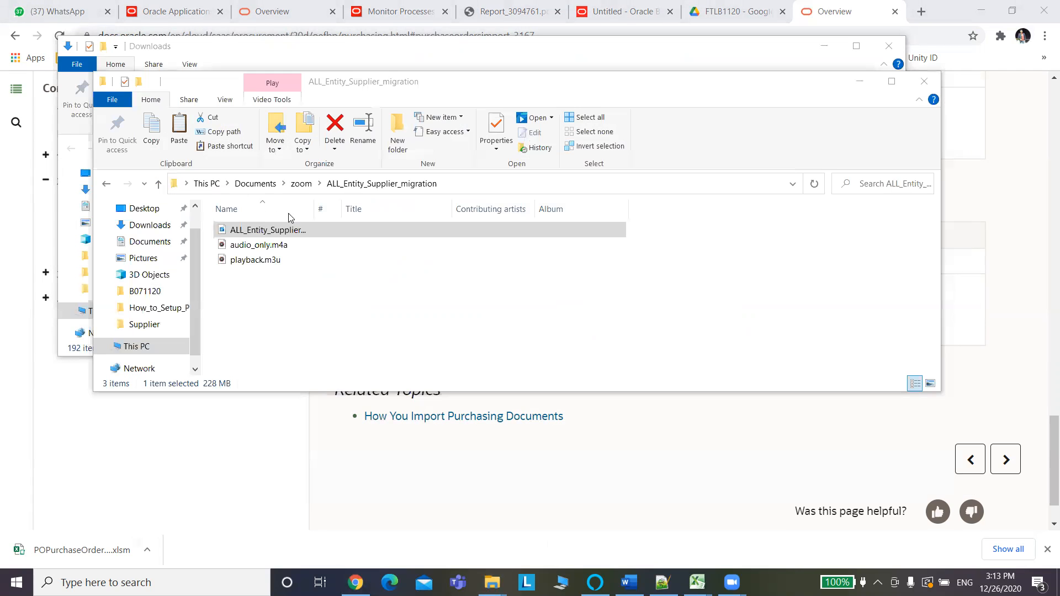
Close the SupplierSiteImportTemplate.xlsm workbook without saving.
key(alt+Tab)
key(alt+Tab)
key(alt+Tab)
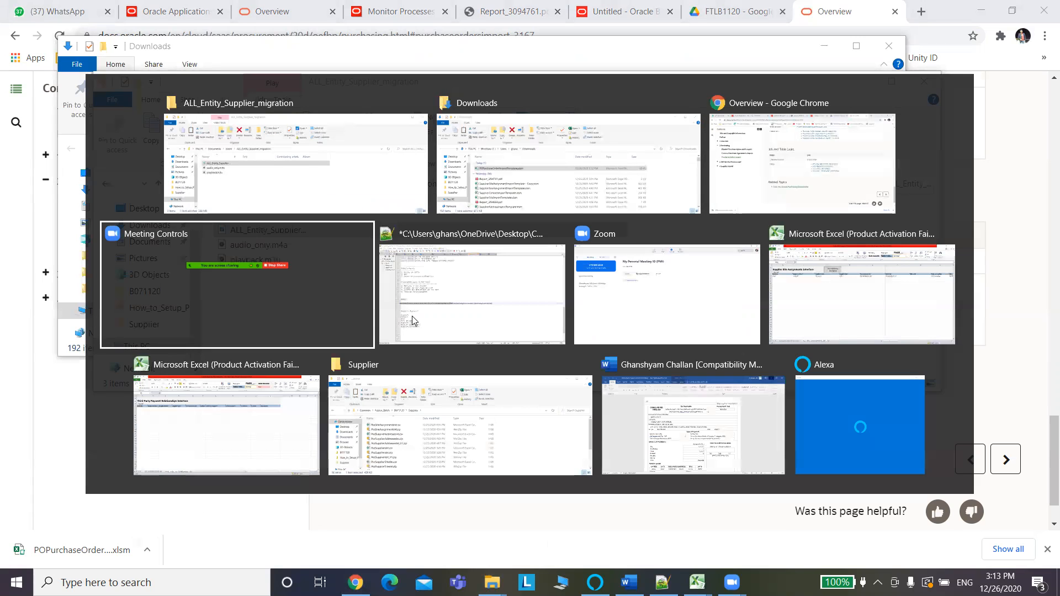
key(alt+Tab)
key(alt+Tab)
key(alt+Tab)
key(alt+Tab)
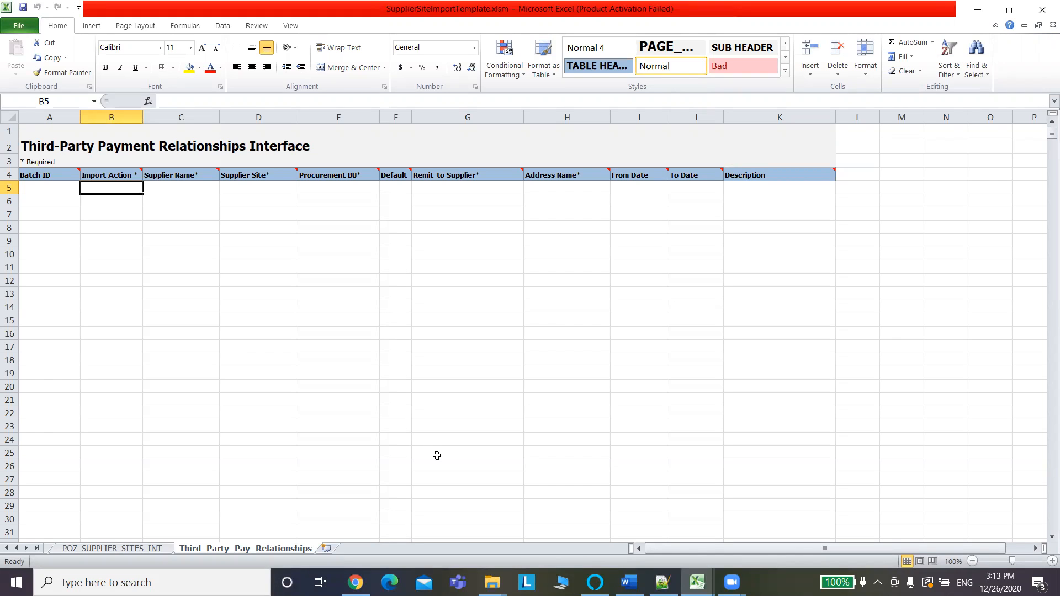
click(1043, 13)
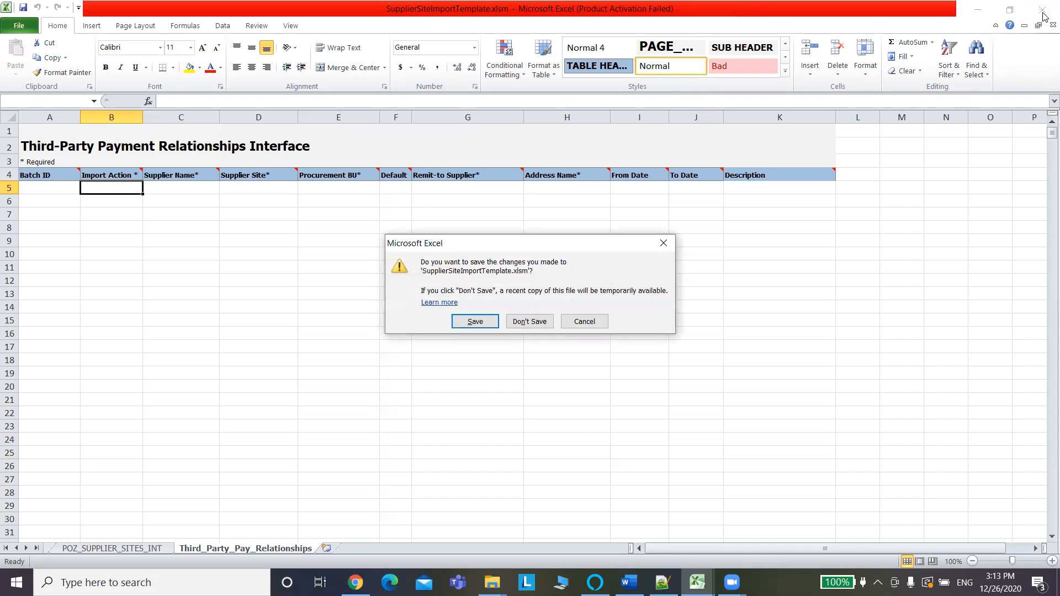
click(538, 319)
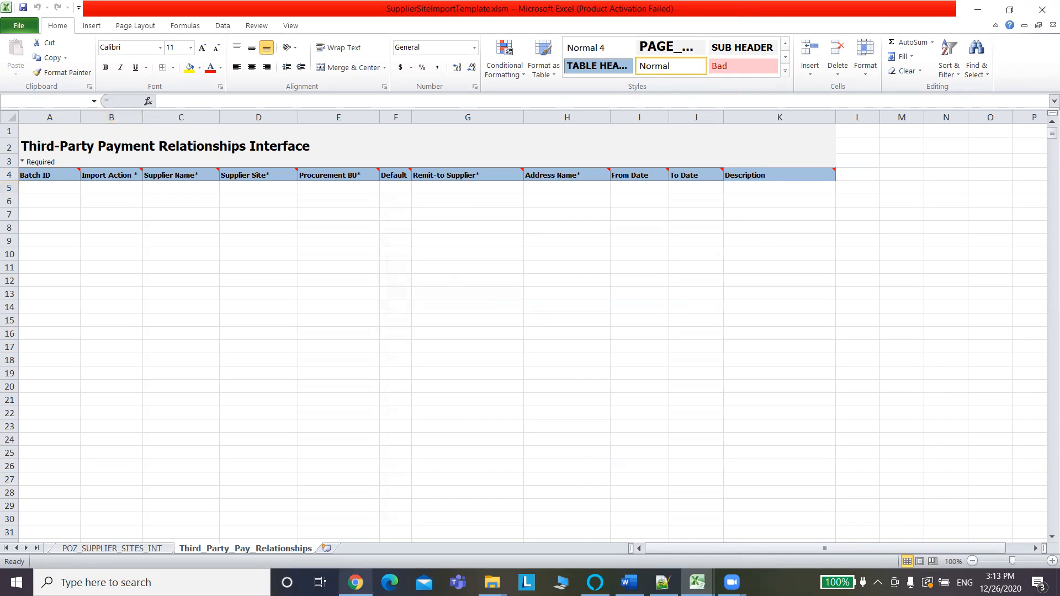
Create a new folder named PO inside B071120.
mouse_move(492, 583)
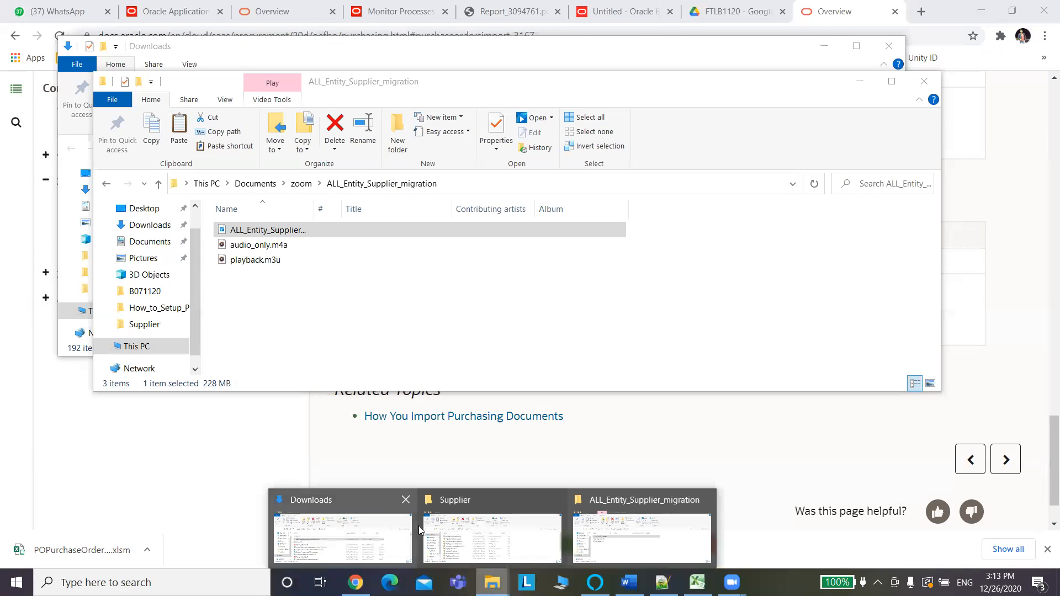
click(488, 526)
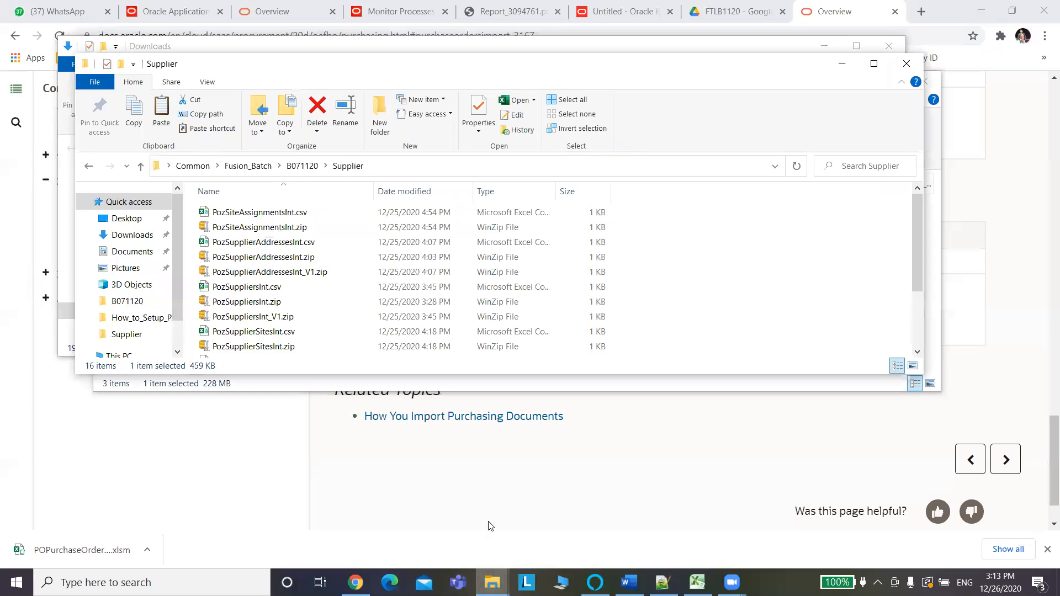
click(304, 166)
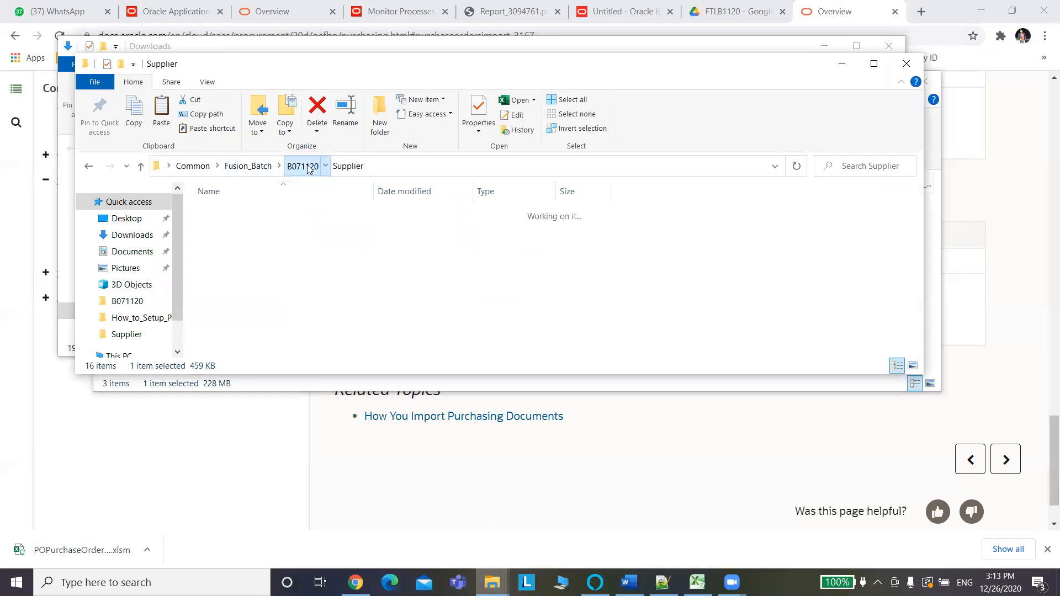
right_click(684, 256)
mouse_move(718, 472)
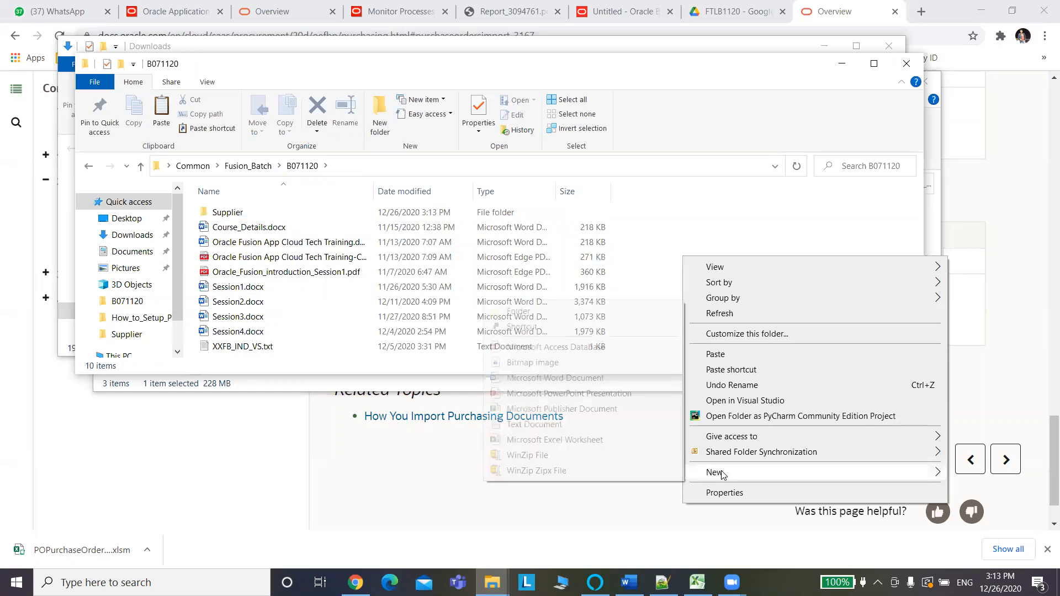
click(524, 311)
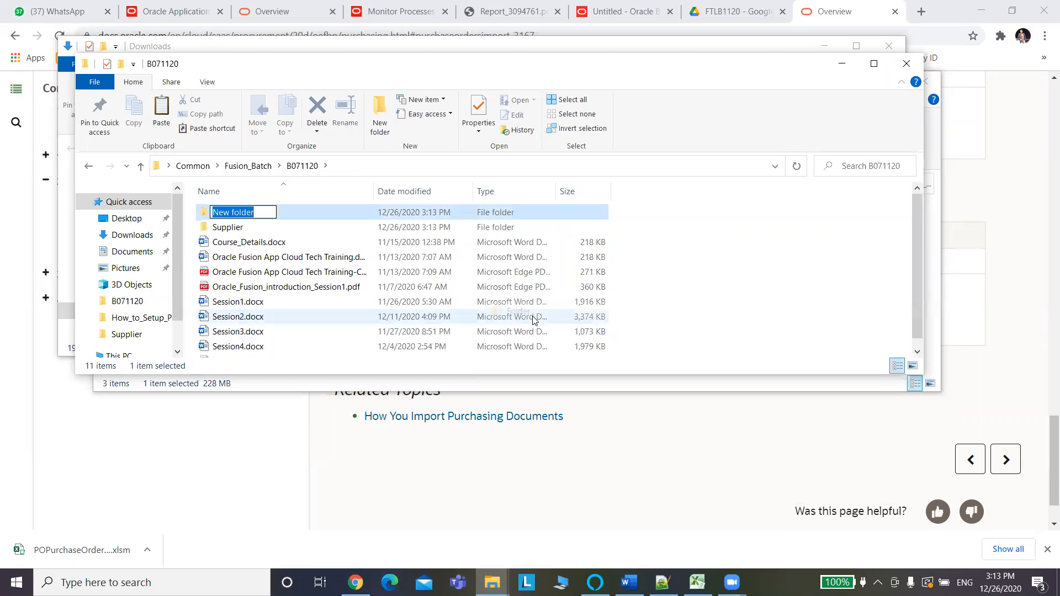
text(PO)
click(733, 310)
Paste POPurchaseOrderImportTemplate.xlsm into the PO folder, then search Windows for excel.
double_click(216, 212)
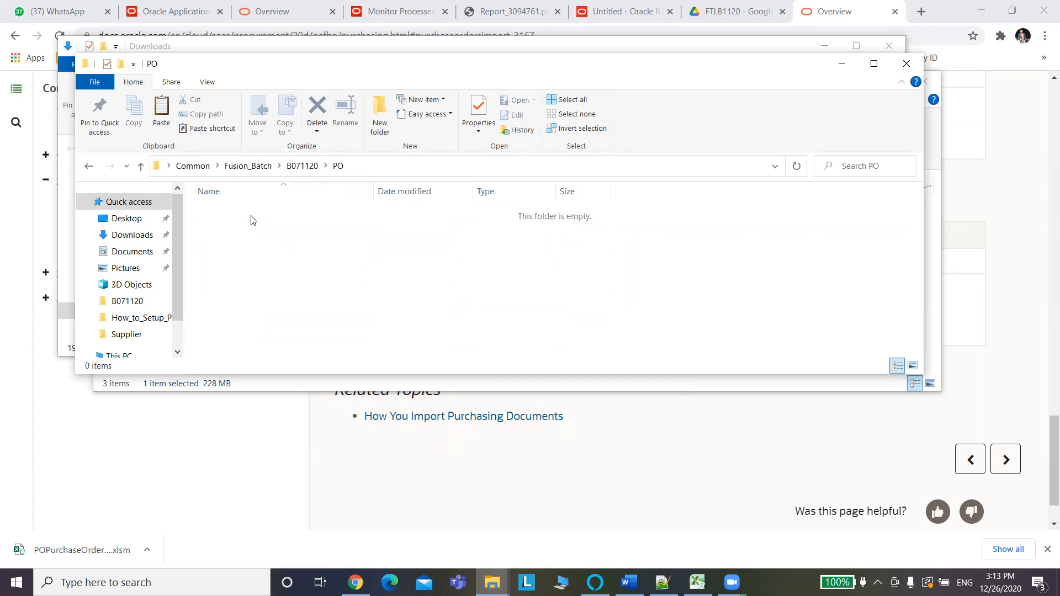
key(ctrl+v)
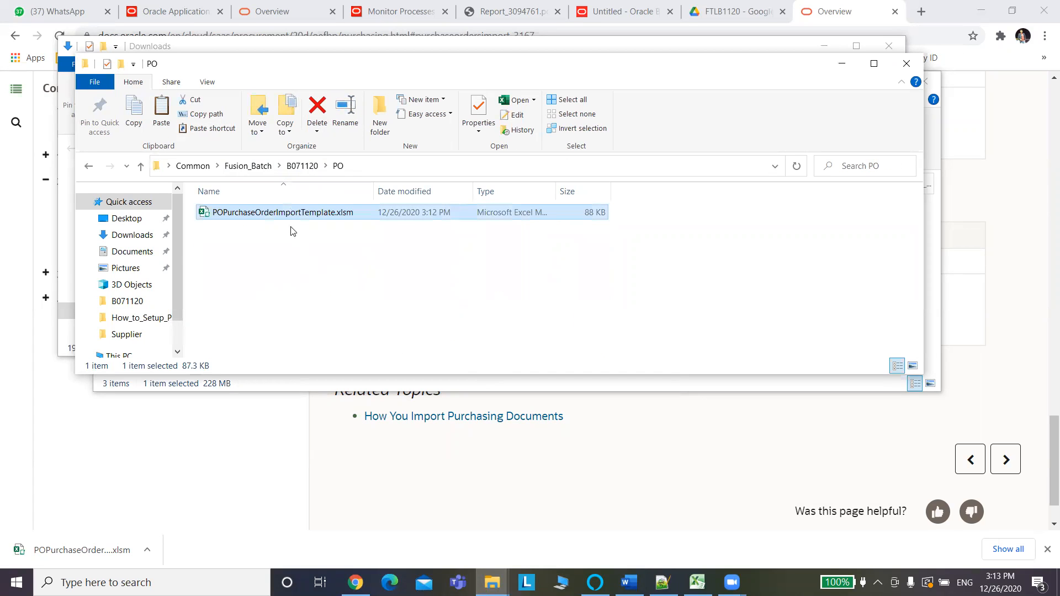
click(86, 581)
text(excel)
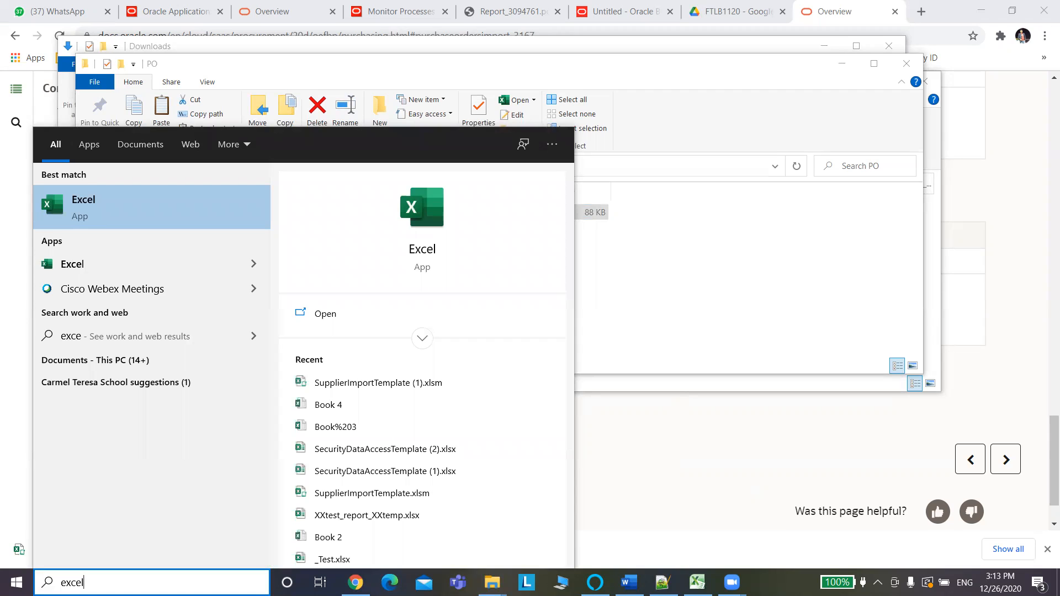
Launch Microsoft Excel 2010 from Windows search and close the newer Excel start page.
key(Return)
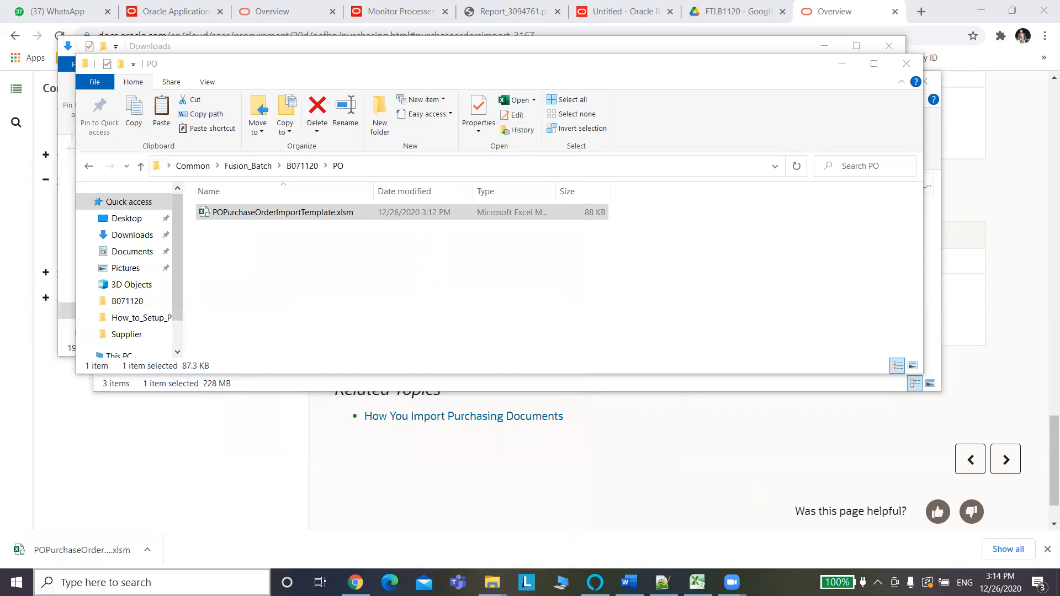
key(super+s)
text(Excel)
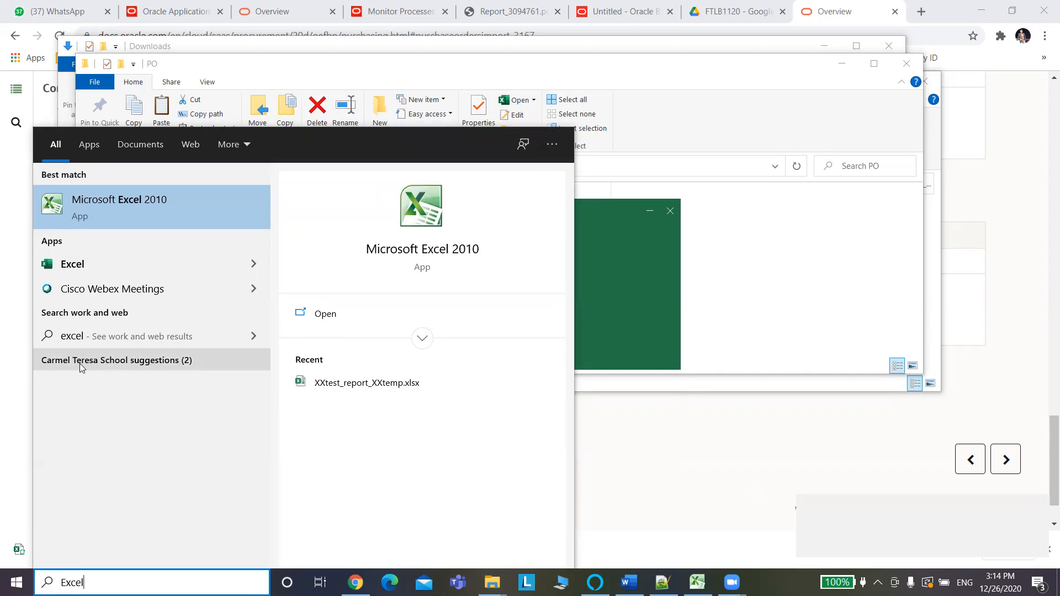
click(132, 200)
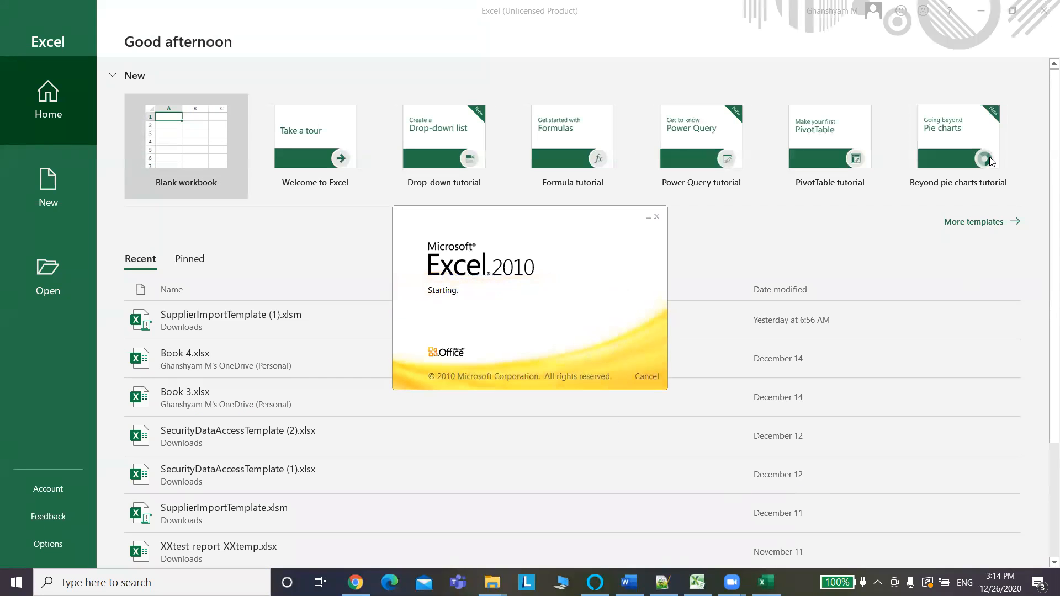
click(1044, 14)
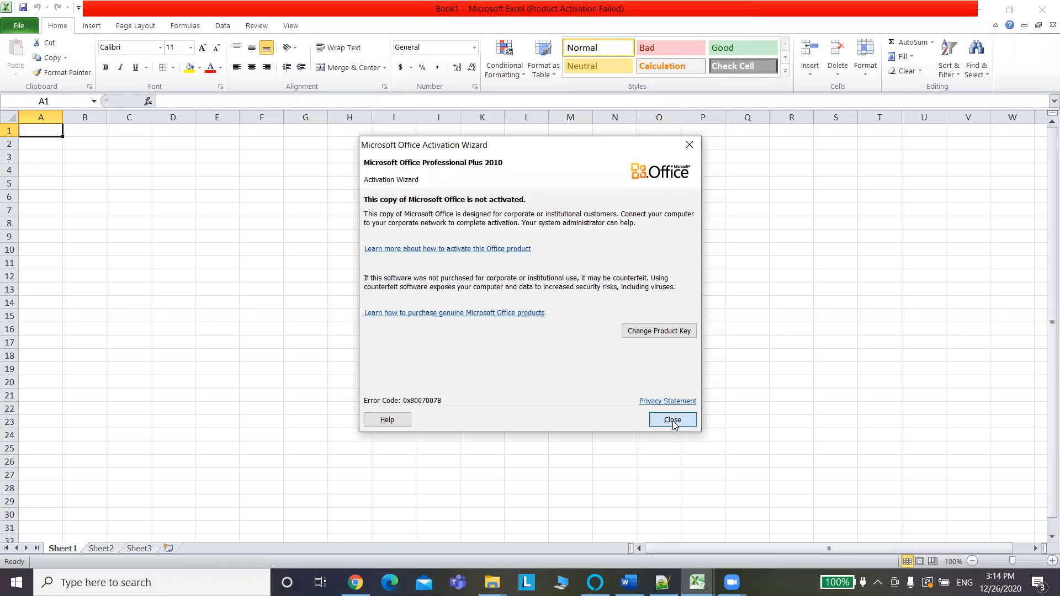
Dismiss the activation notice and open POPurchaseOrderImportTemplate.xlsm from the B071120\PO folder.
click(672, 420)
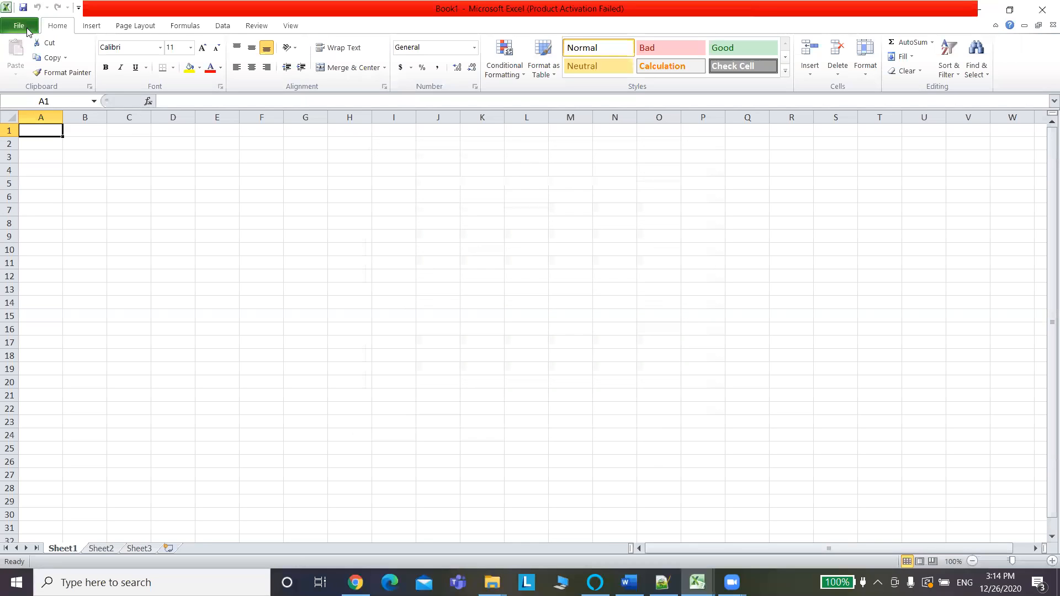
key(alt+f)
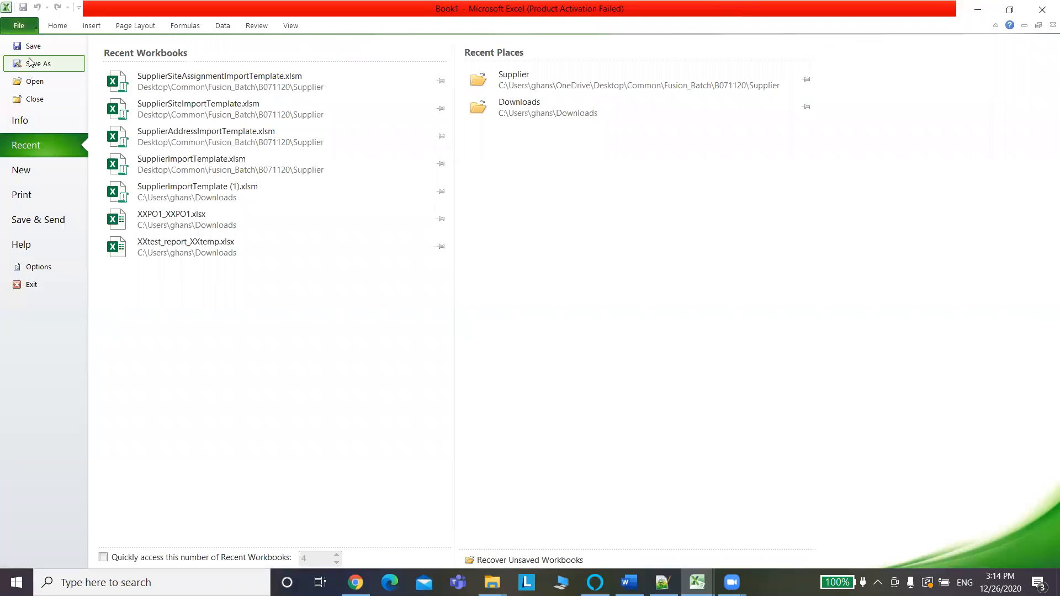
click(46, 82)
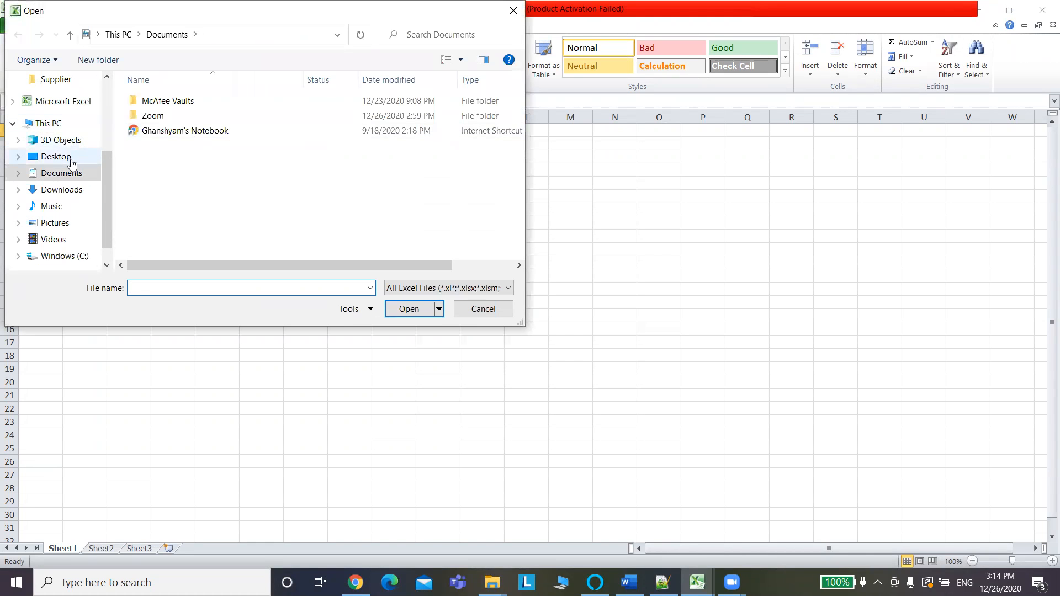
drag(106, 182, 109, 156)
click(58, 134)
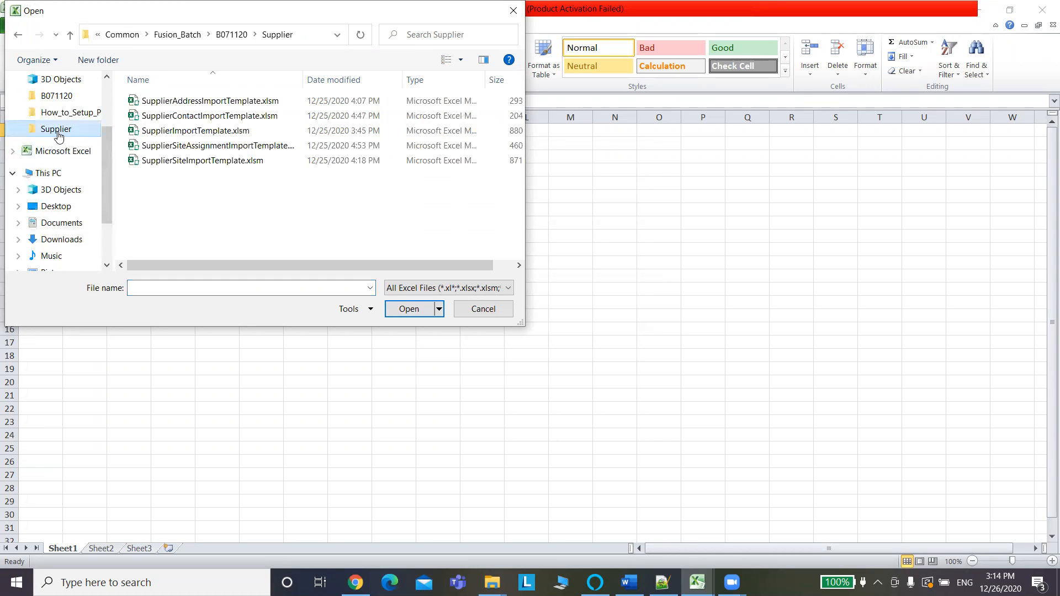
click(226, 36)
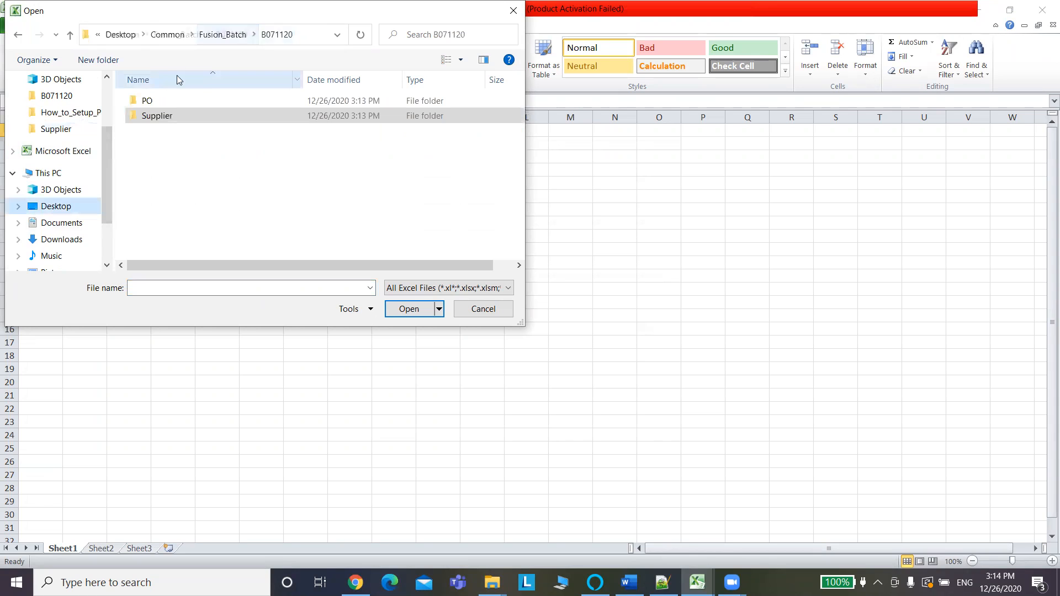
double_click(150, 102)
click(155, 103)
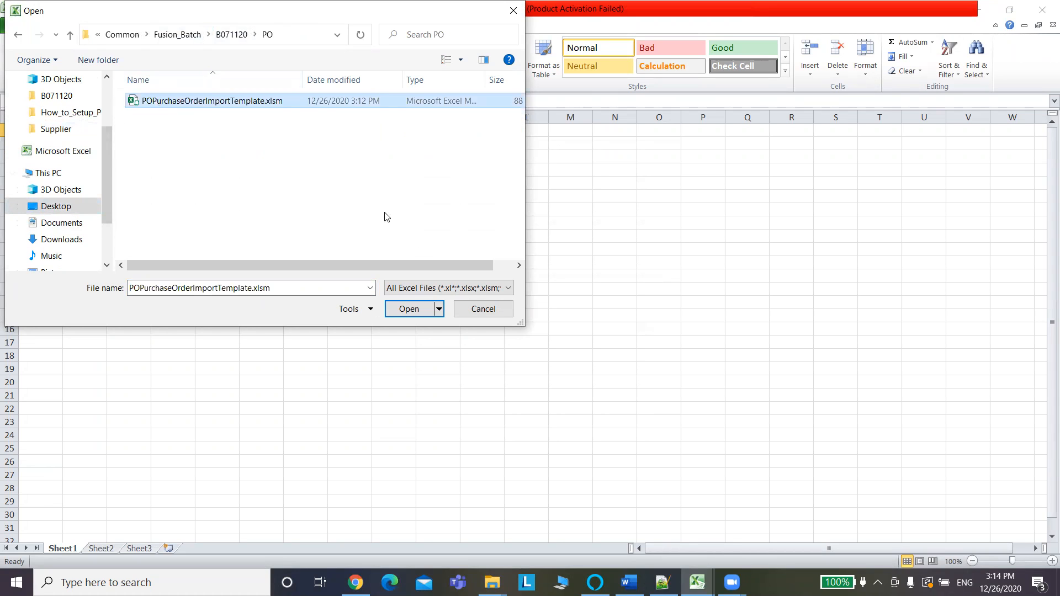
click(410, 309)
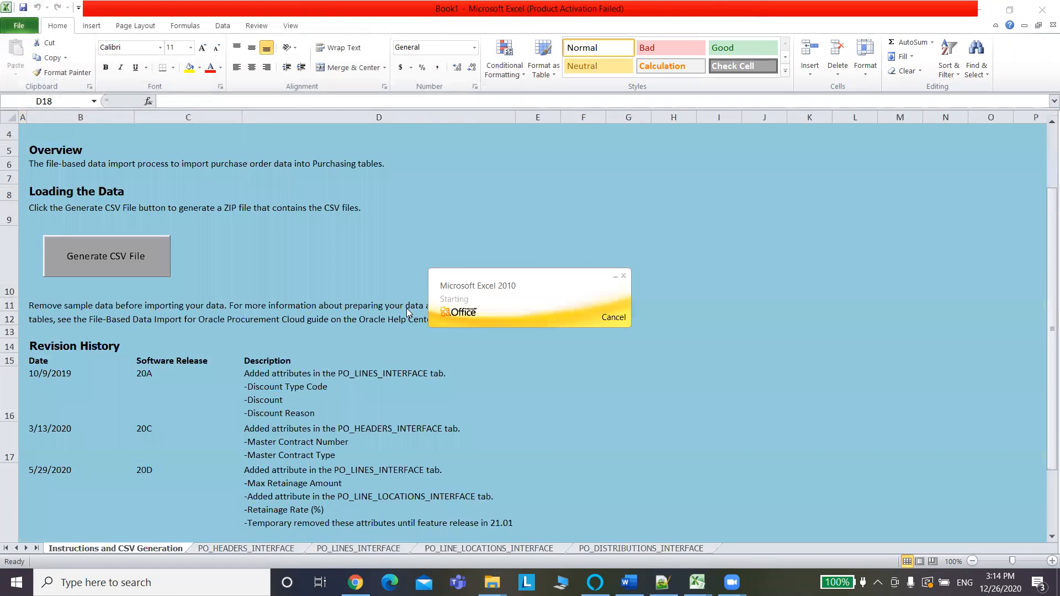
Enable editing, dismiss the security warning, and show the PO_HEADERS_INTERFACE sheet.
click(417, 45)
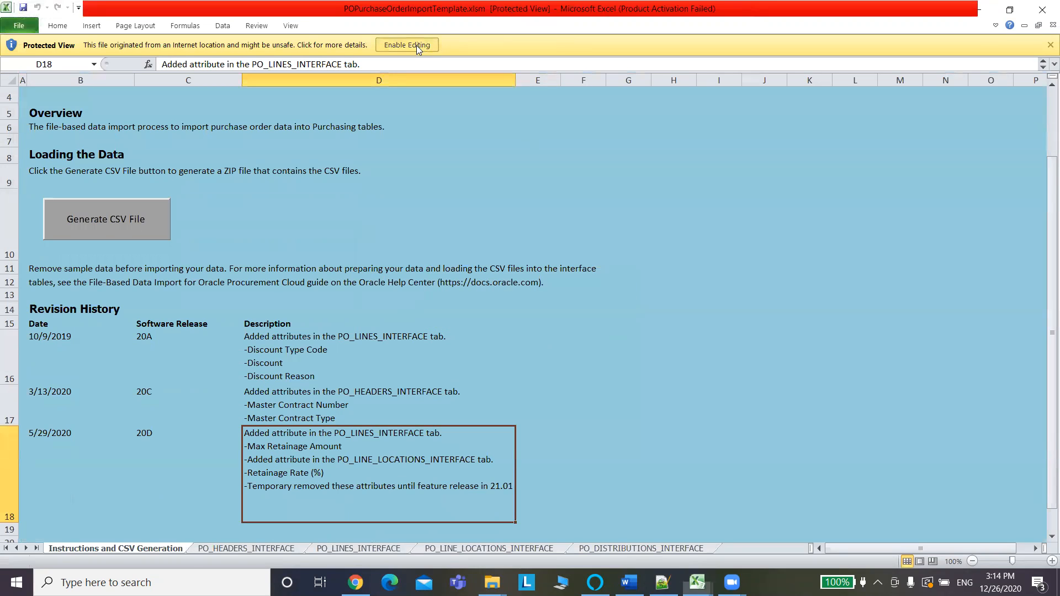
drag(1043, 236, 1045, 185)
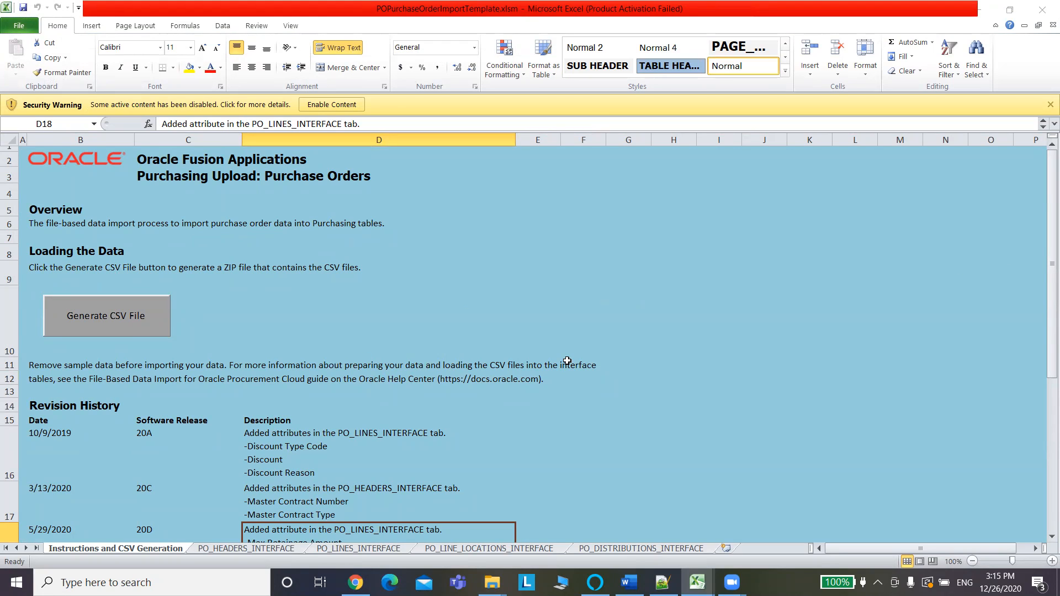
click(1048, 105)
drag(1045, 157, 1045, 348)
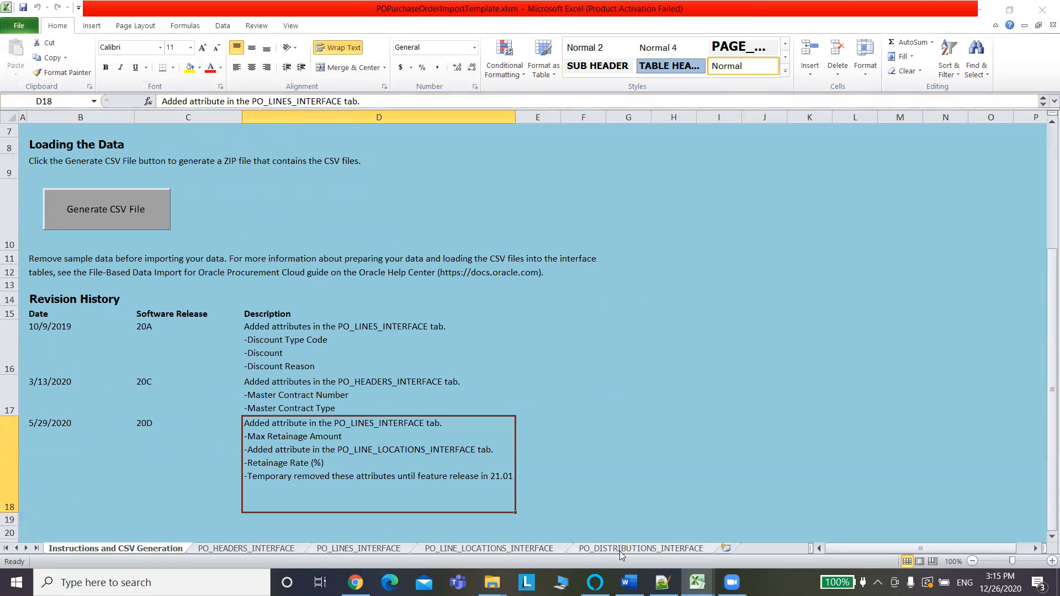
click(260, 549)
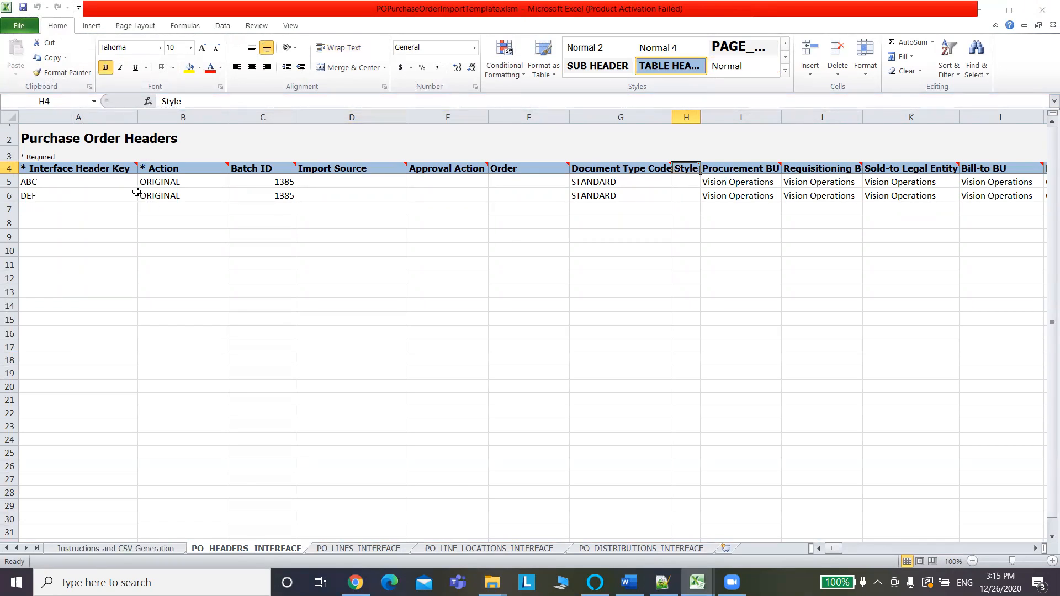
click(187, 181)
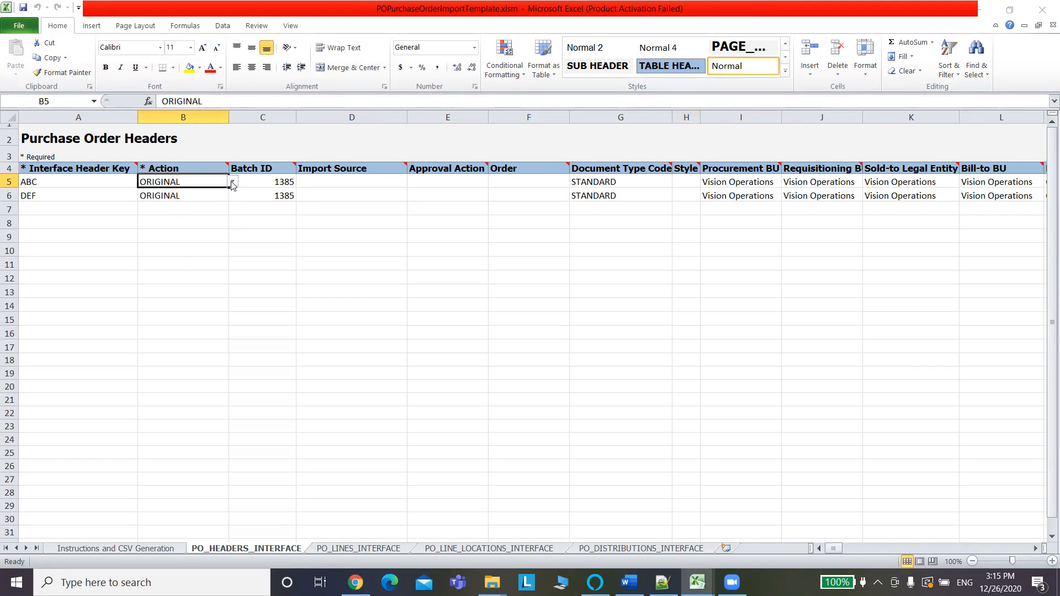
click(233, 183)
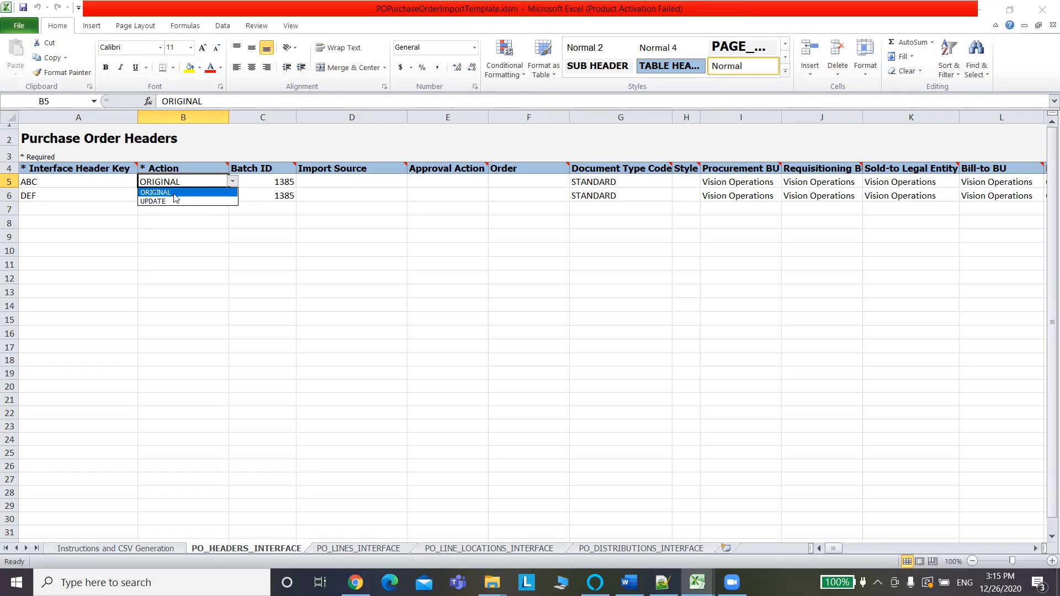
click(200, 240)
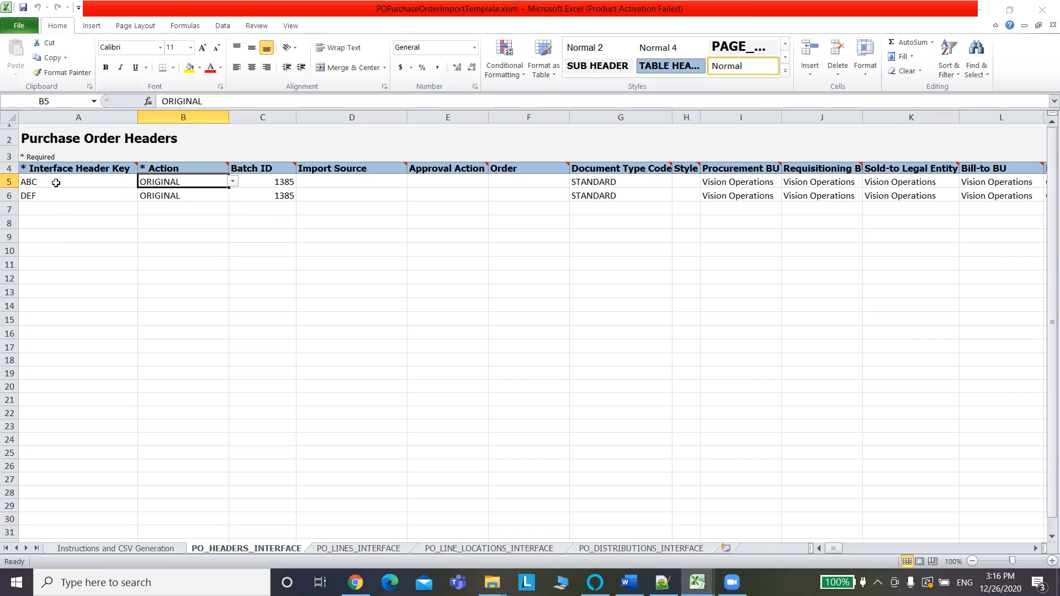
click(354, 549)
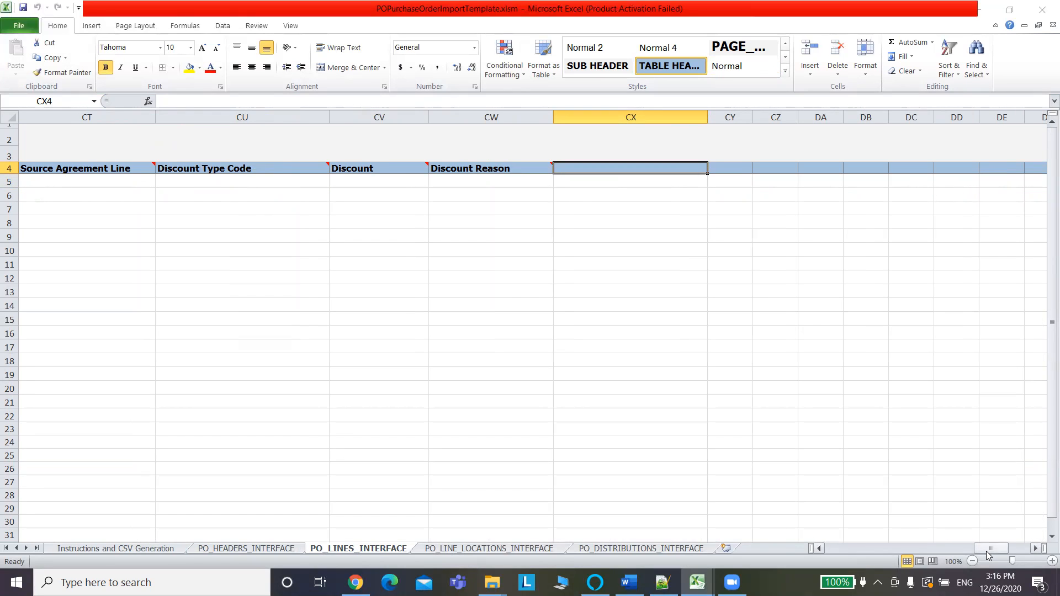
drag(990, 549, 800, 543)
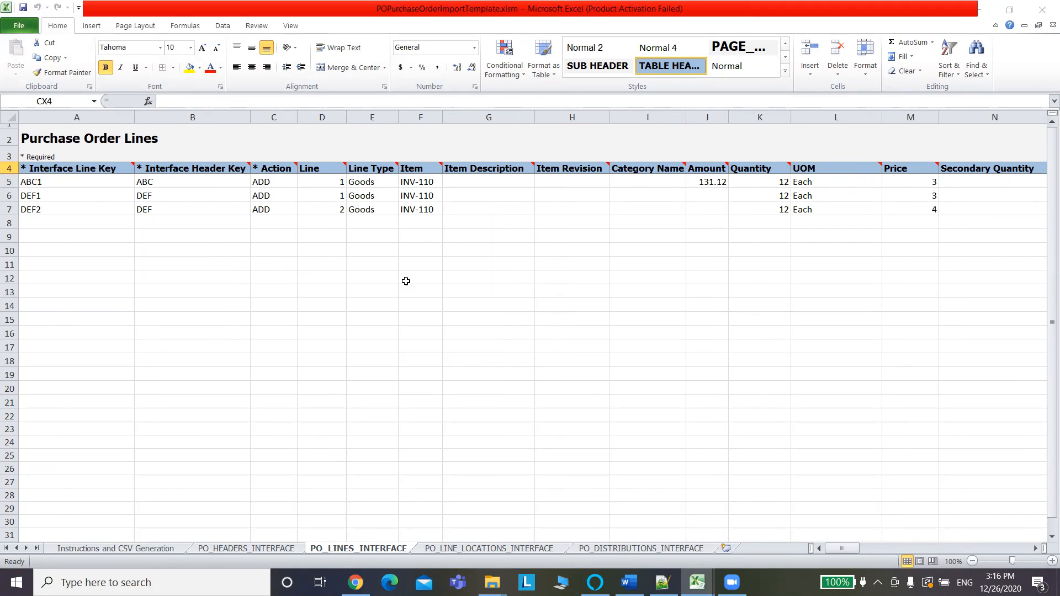
click(500, 548)
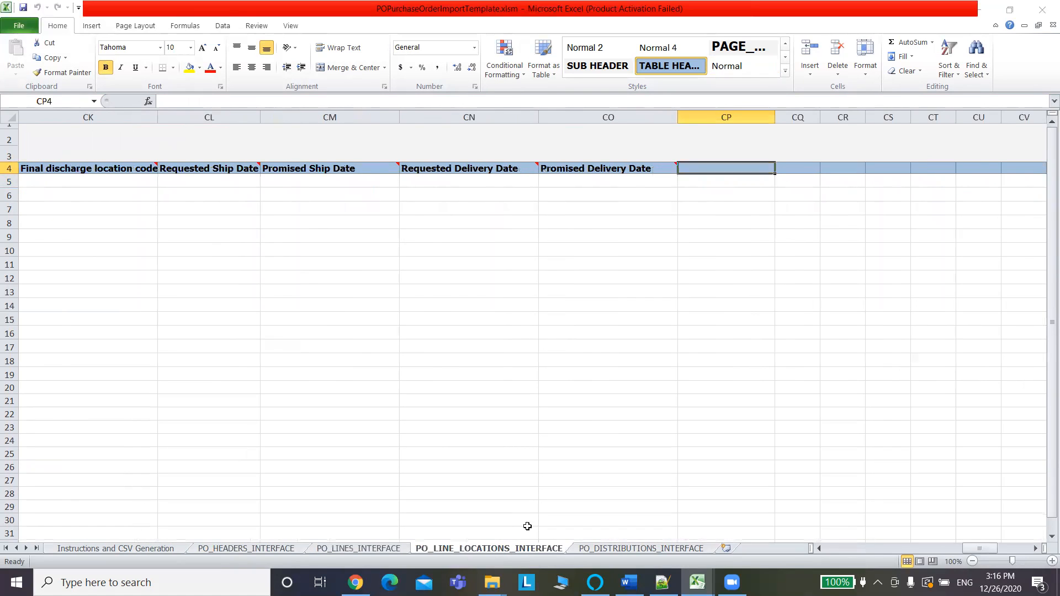
drag(982, 549, 768, 547)
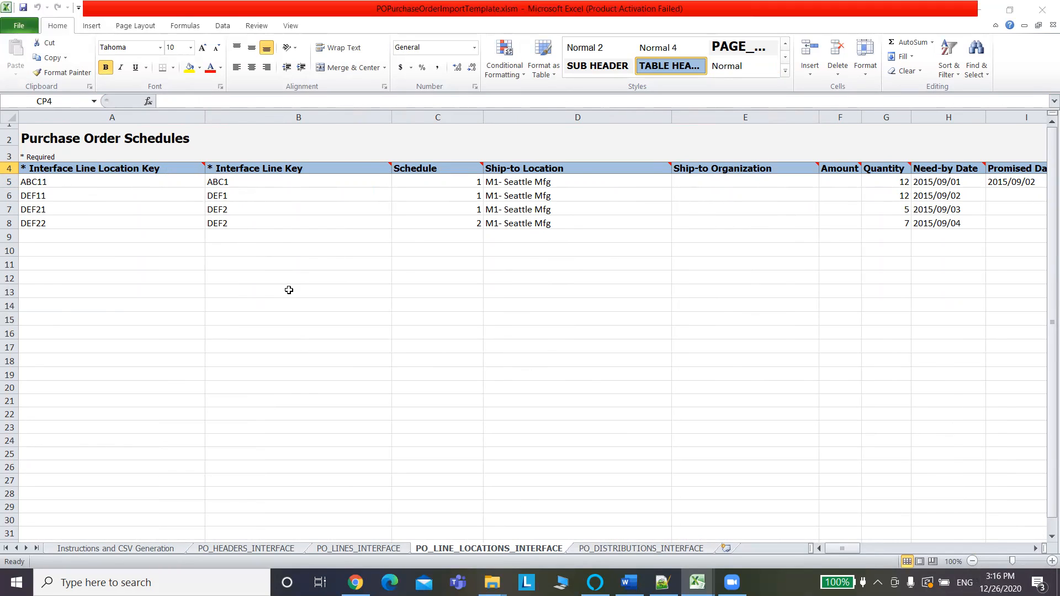
click(630, 546)
click(258, 331)
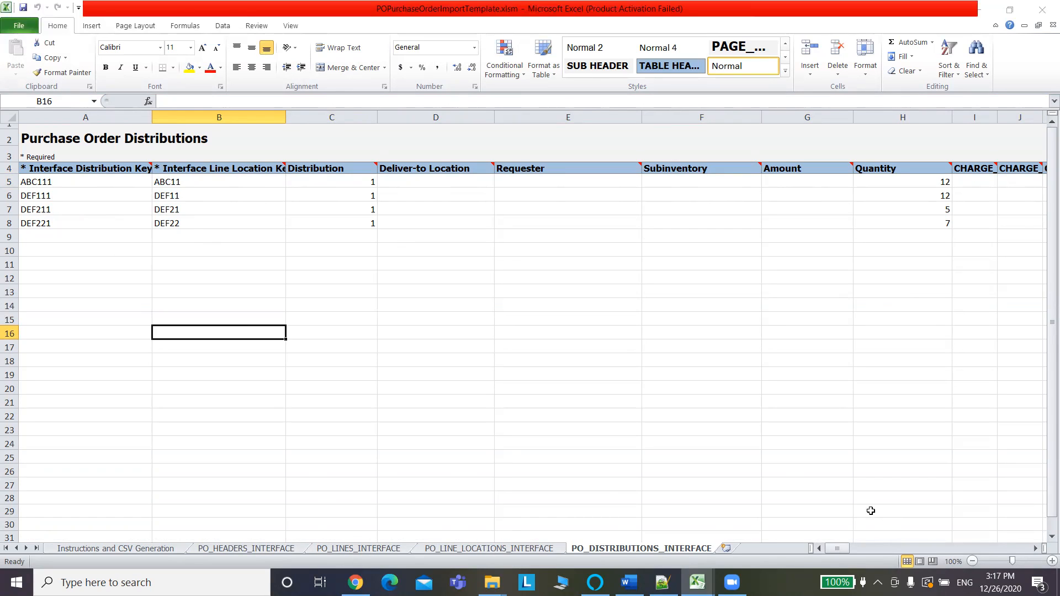
click(238, 550)
click(205, 386)
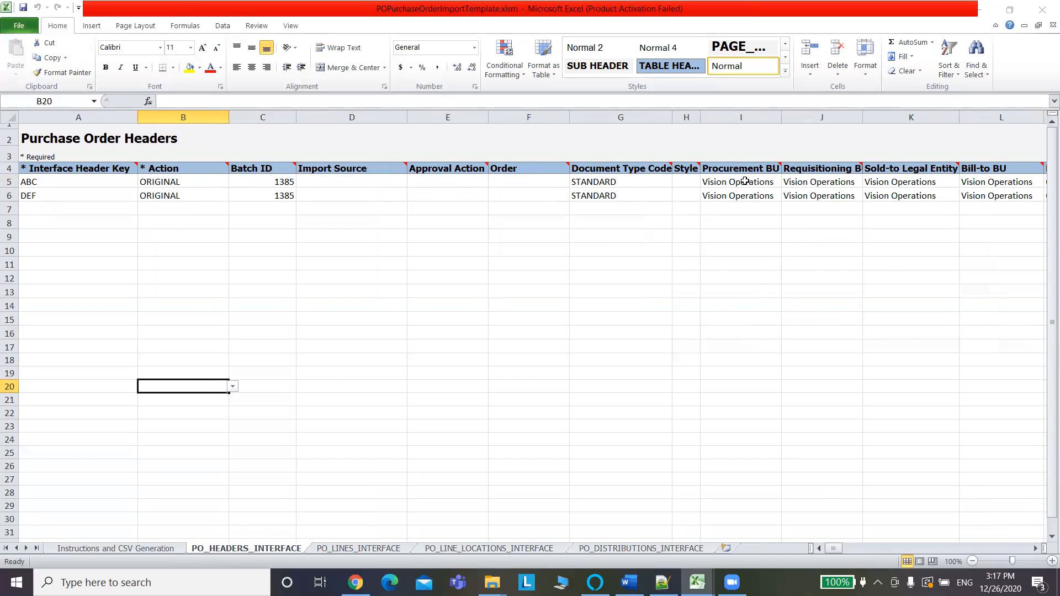
mouse_move(617, 164)
click(623, 183)
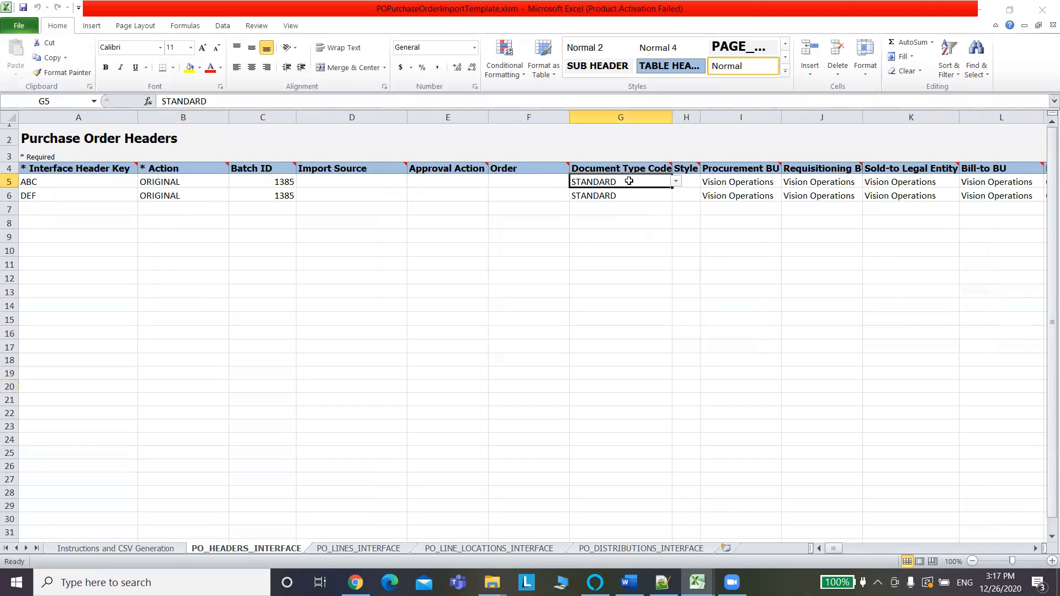
click(675, 182)
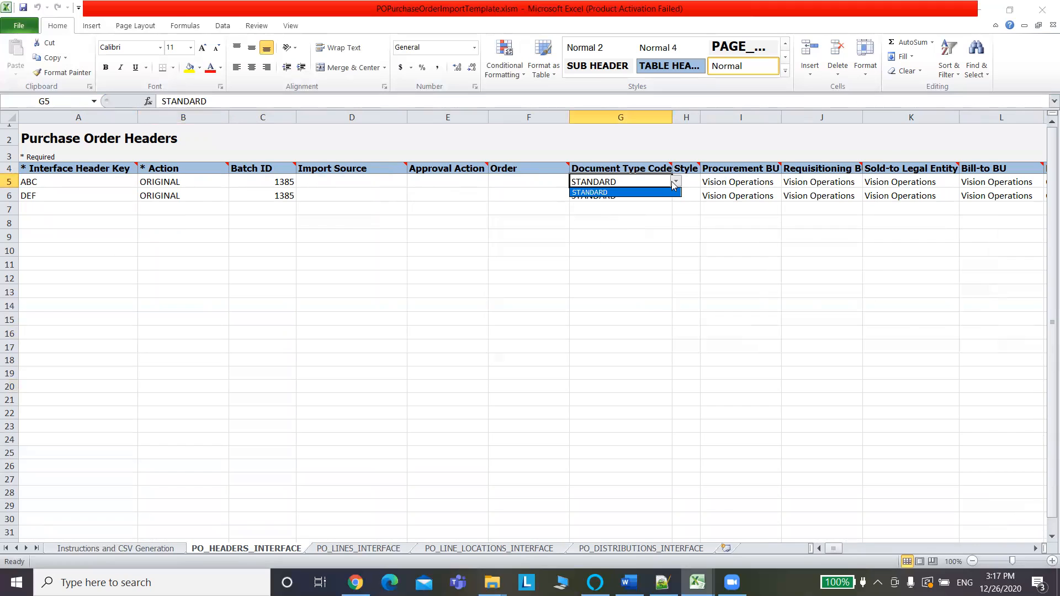
click(661, 215)
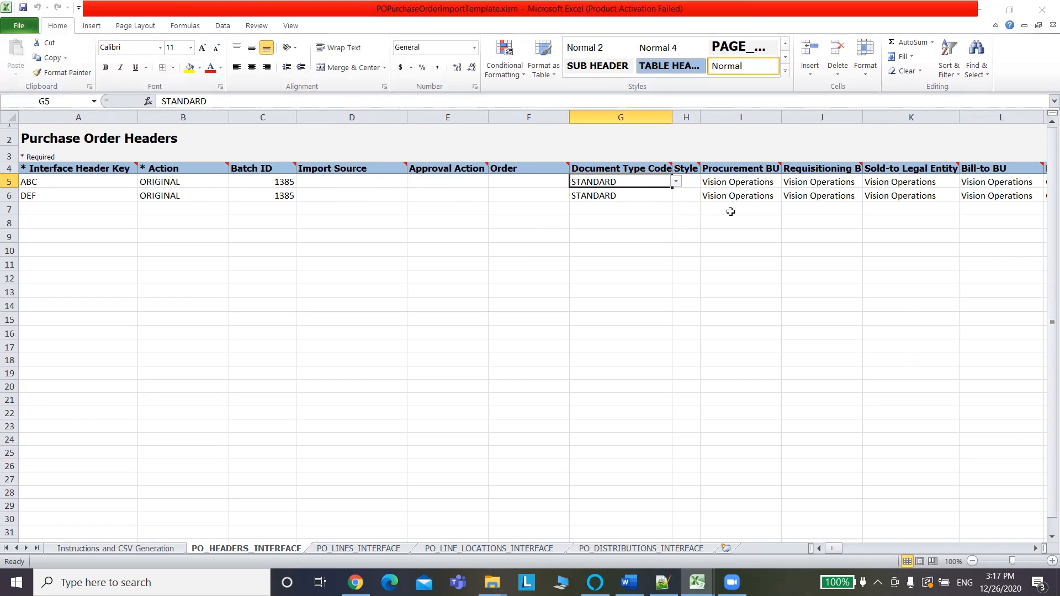
click(741, 197)
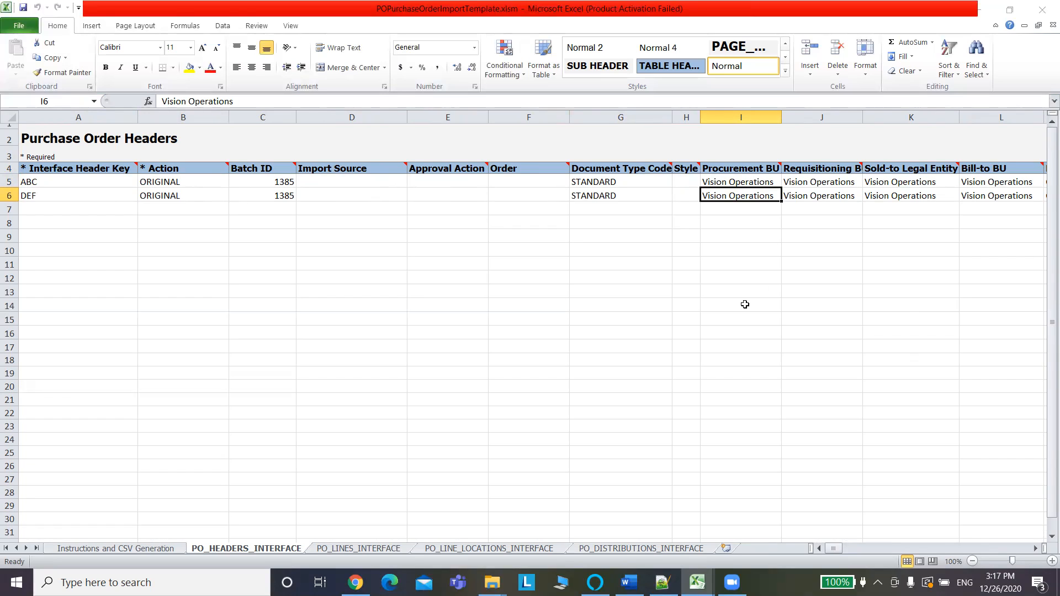
click(448, 484)
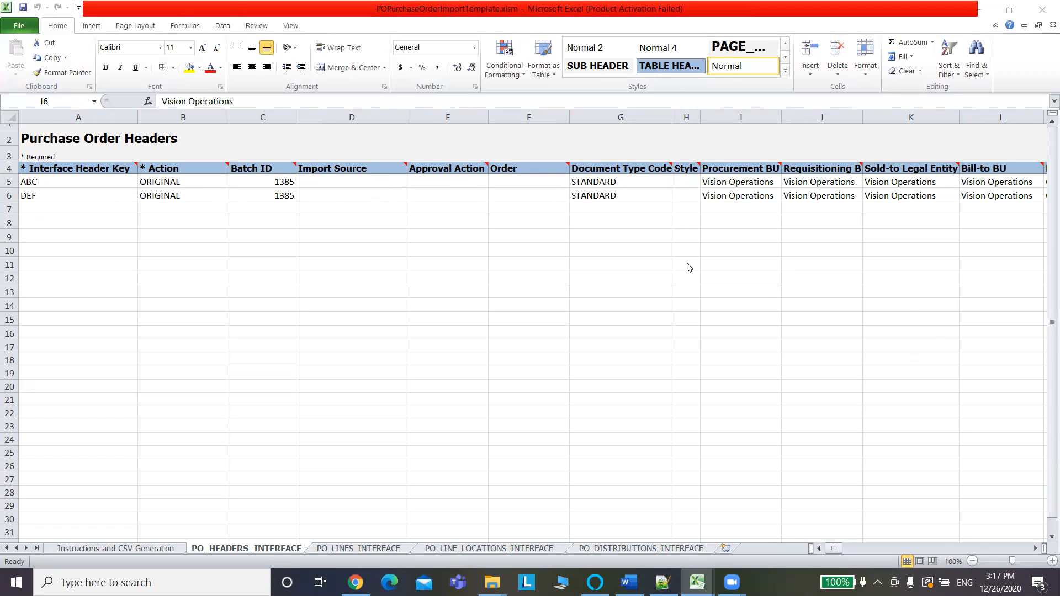
mouse_move(697, 582)
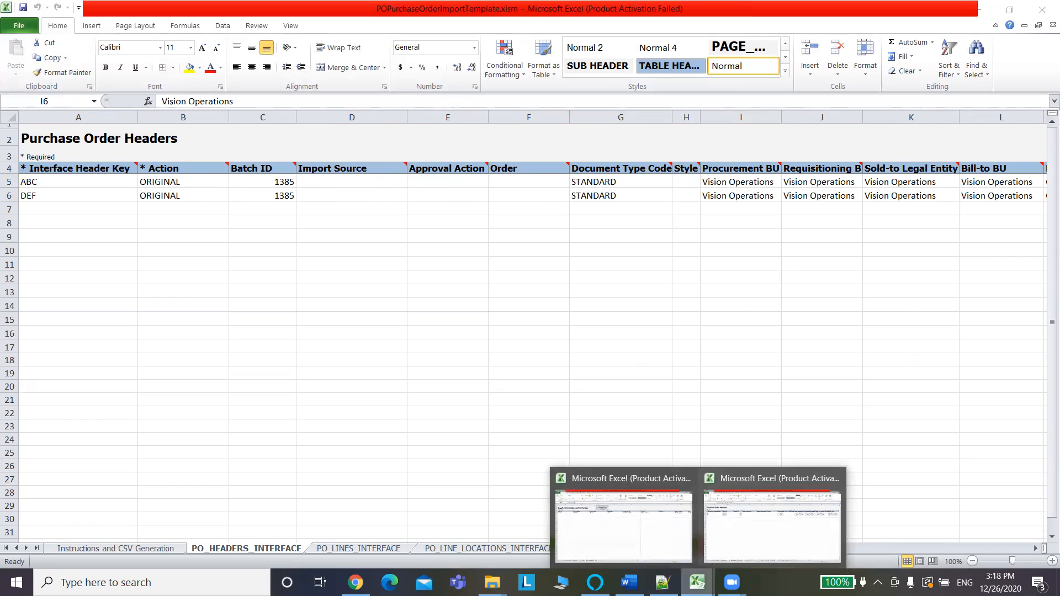
Copy the business unit value 01ERP BU01 US from the supplier site assignments template.
click(630, 540)
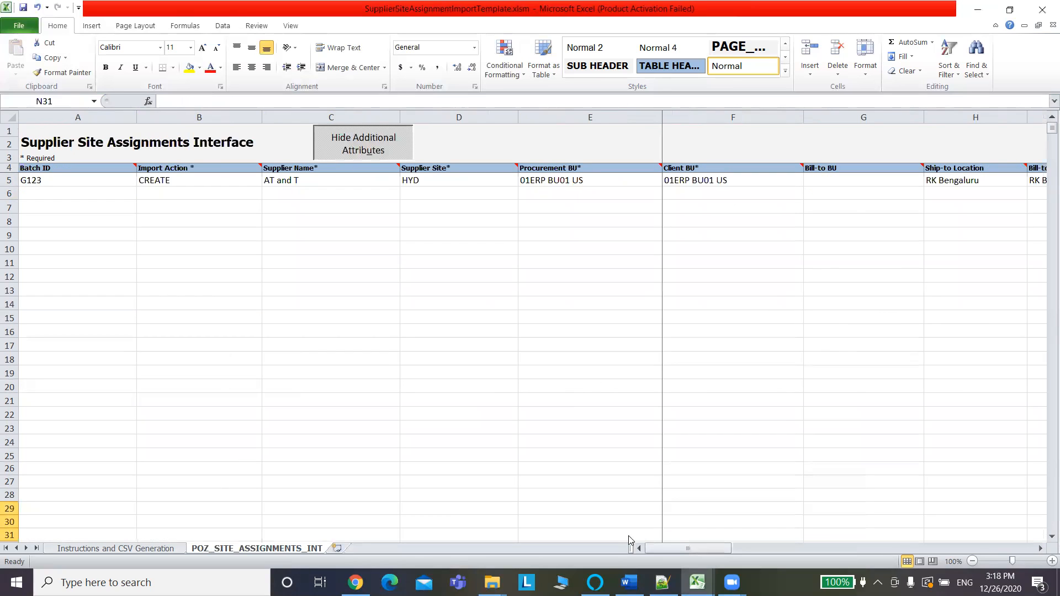
click(566, 182)
drag(223, 103, 149, 104)
key(ctrl+c)
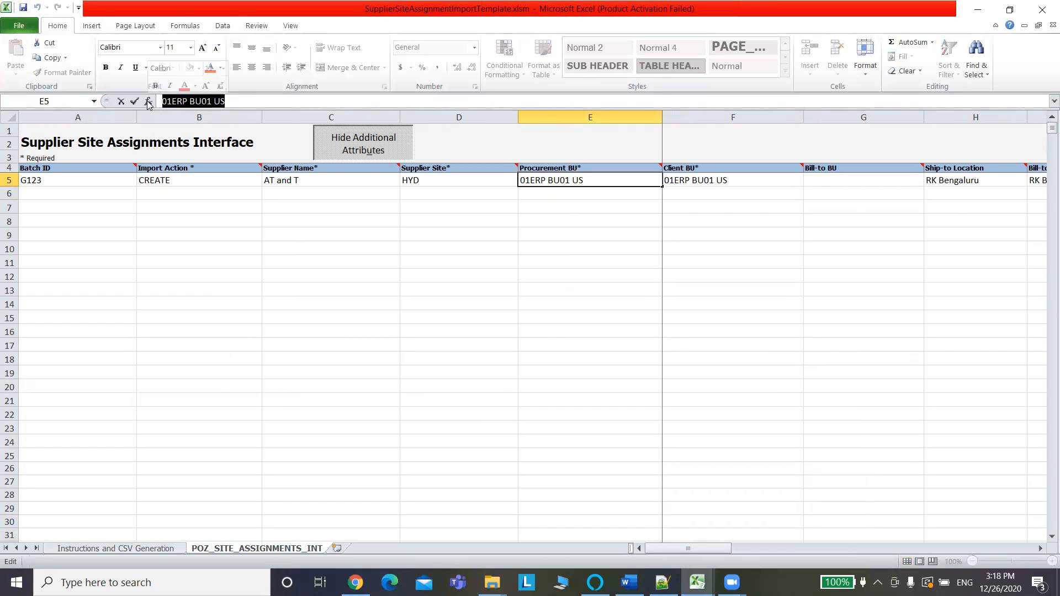
key(alt+Tab)
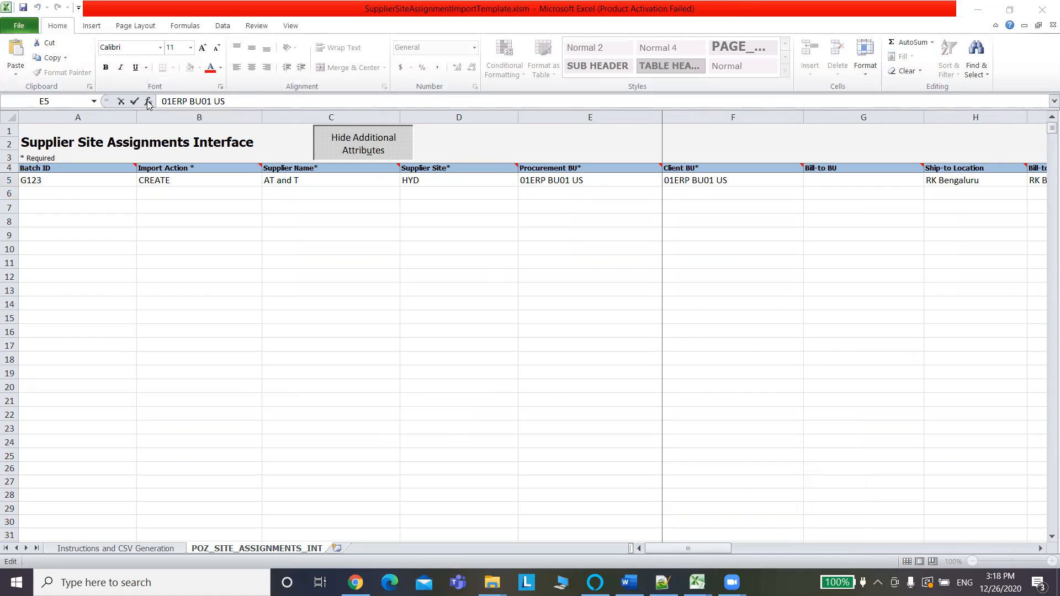
key(alt+Tab)
key(Tab)
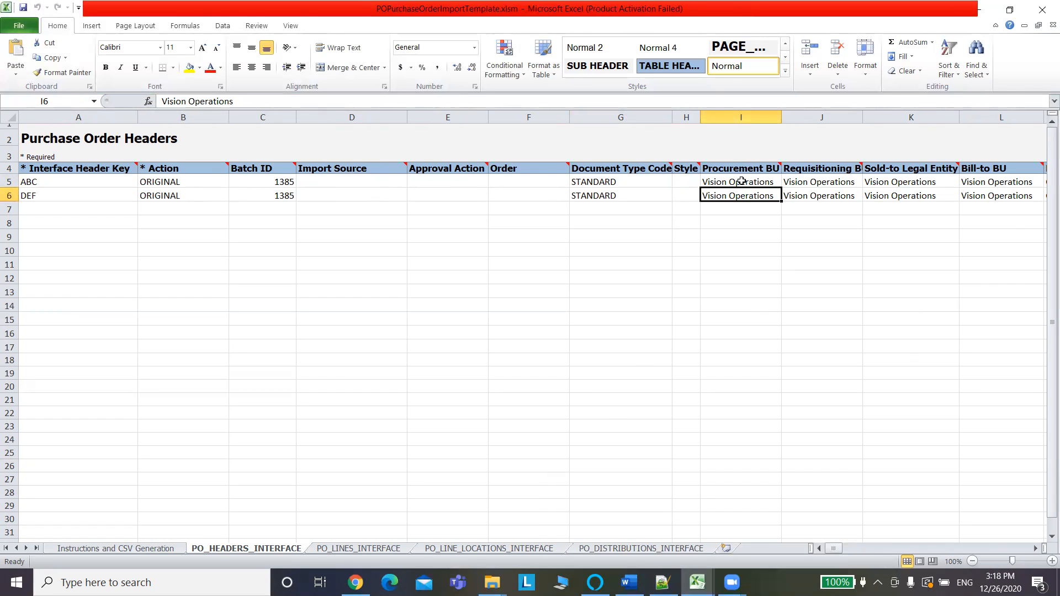
Paste 01ERP BU01 US into the Procurement BU and Requisitioning BU cells I5:J6.
click(739, 182)
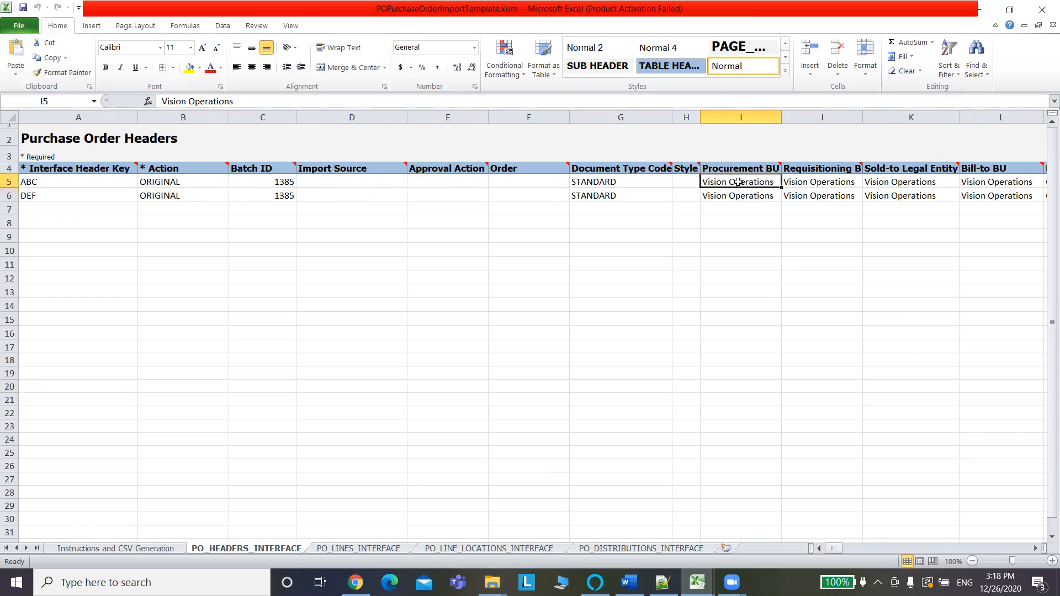
key(ctrl+v)
click(750, 196)
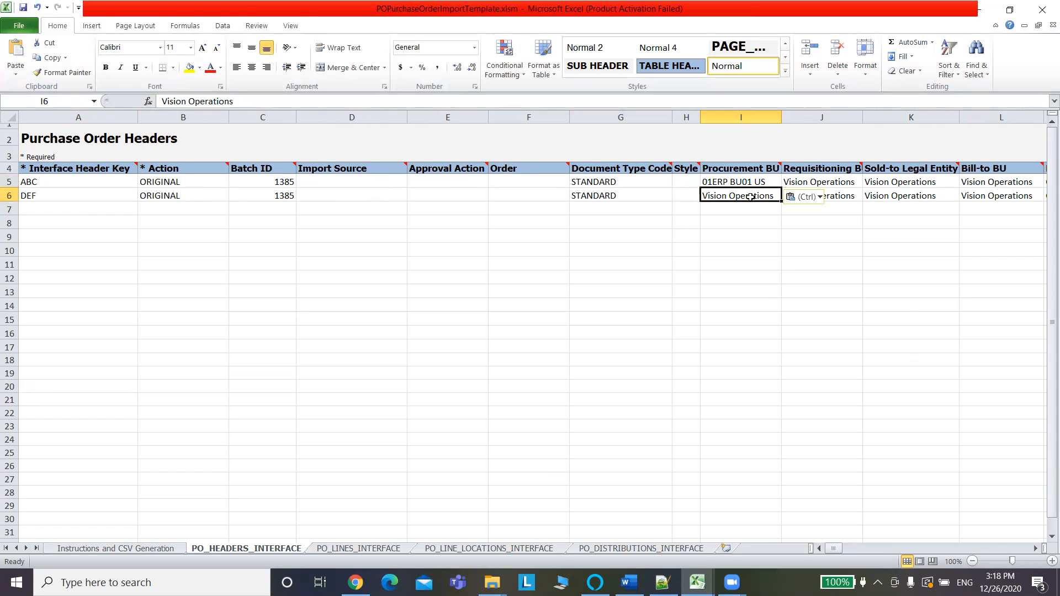
key(ctrl+v)
click(818, 187)
click(748, 168)
key(Right)
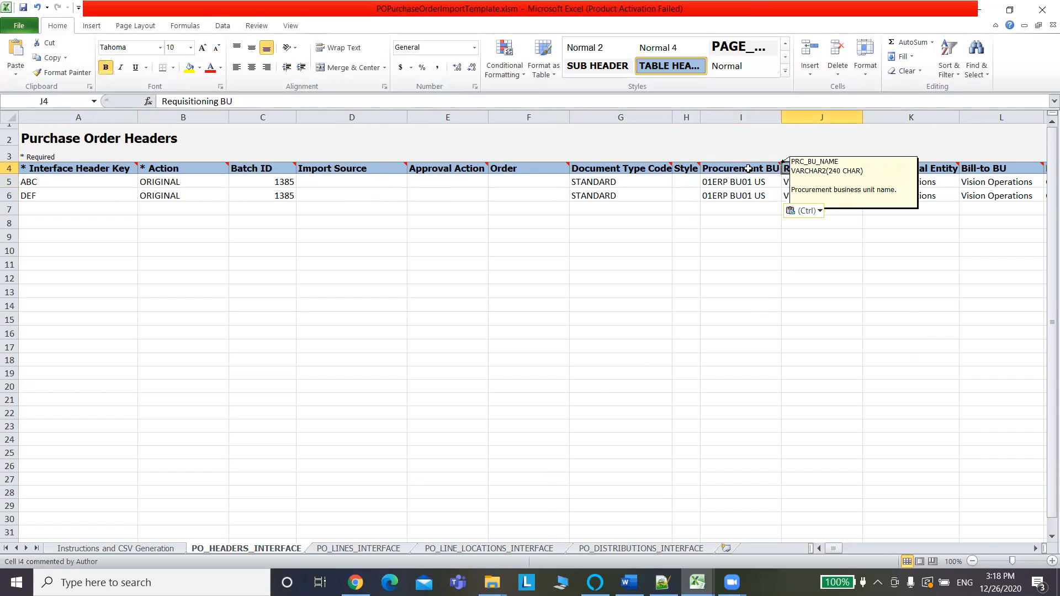
click(822, 183)
key(ctrl+v)
click(823, 199)
key(ctrl+v)
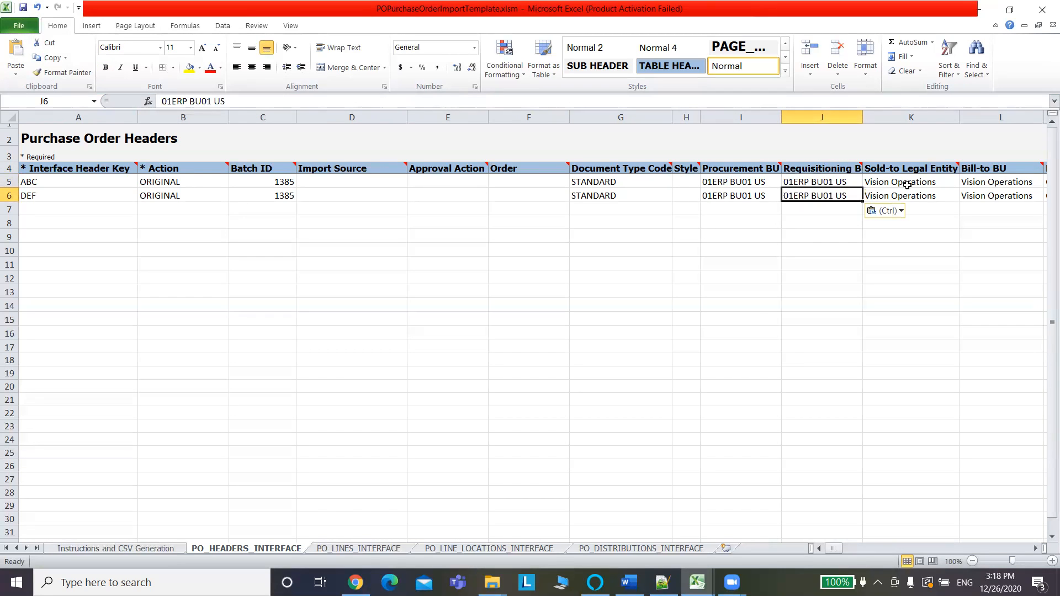
Paste 01ERP BU01 US into the Sold-to Legal Entity and Bill-to BU cells K5:L6.
click(908, 179)
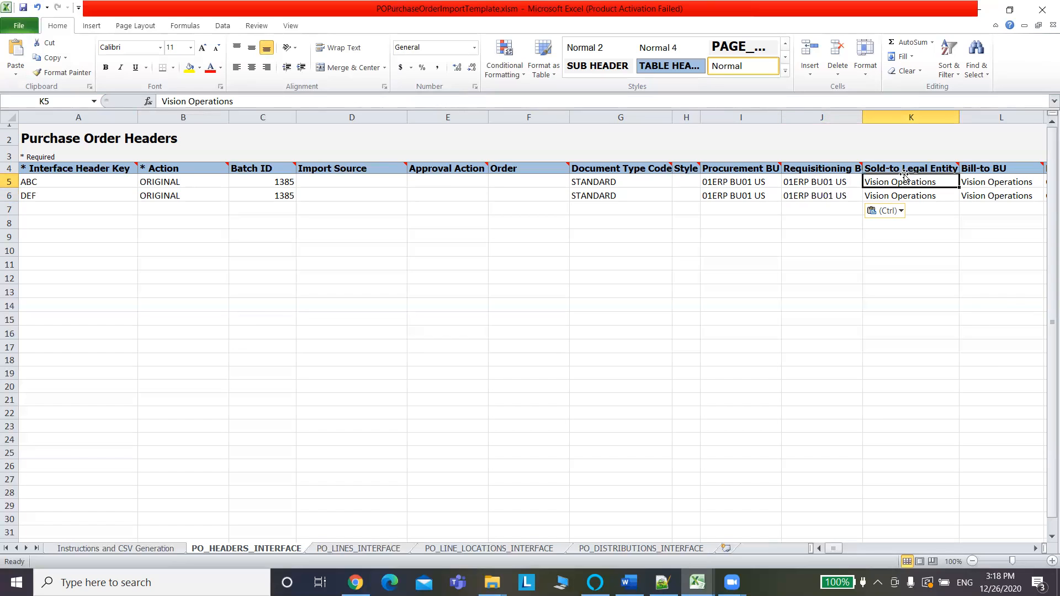
key(ctrl+v)
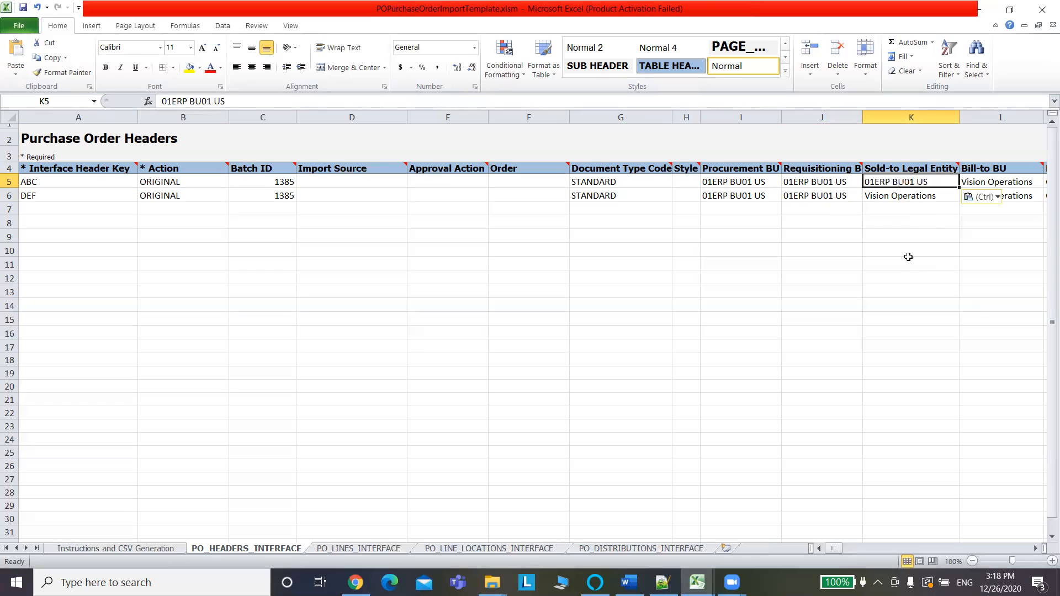
key(Down)
key(ctrl+v)
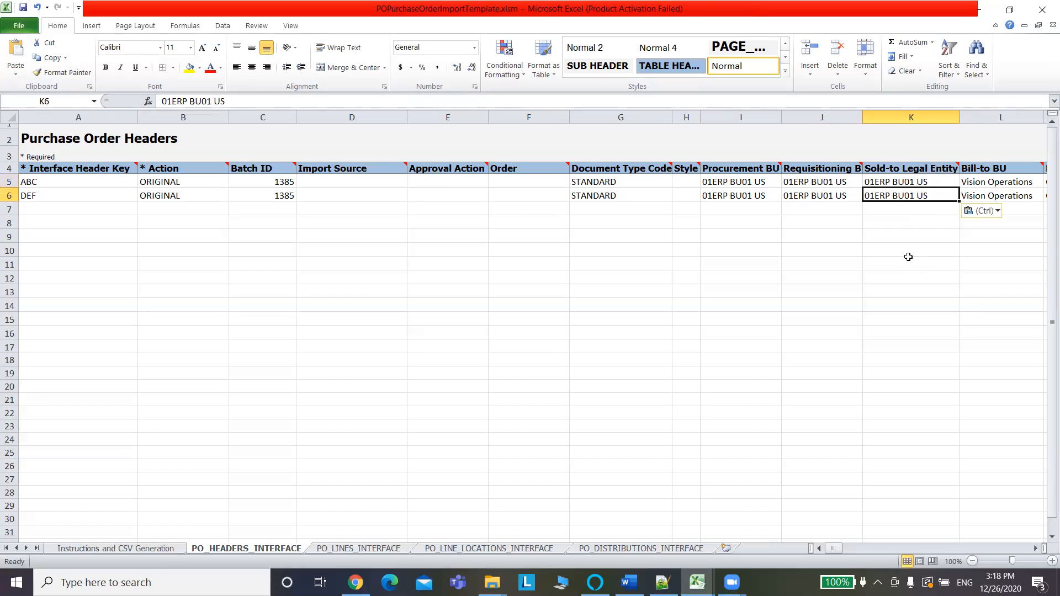
key(Right)
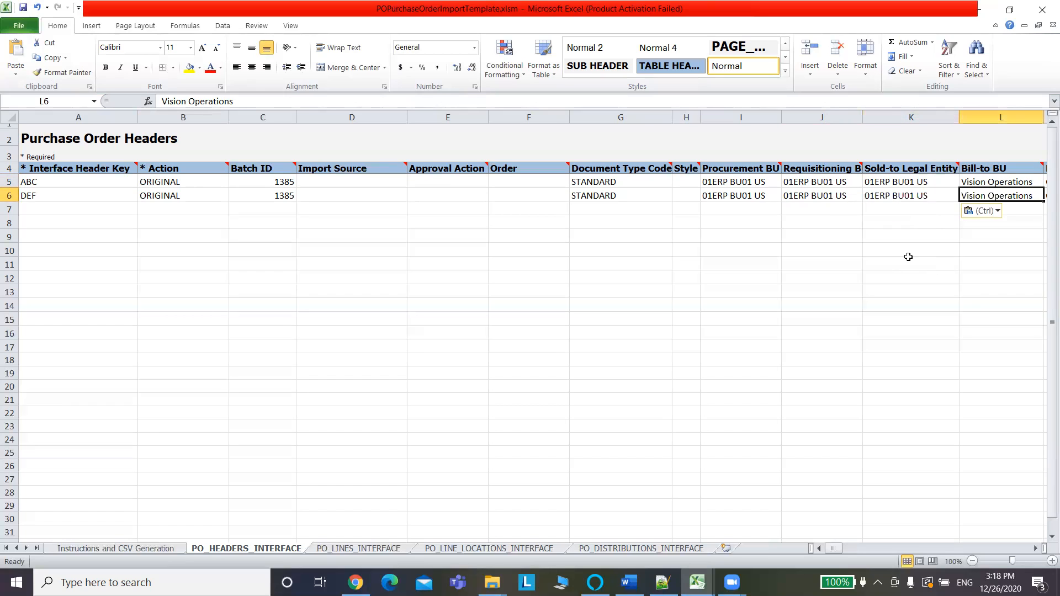
key(ctrl+v)
key(Up)
key(ctrl+v)
key(Right)
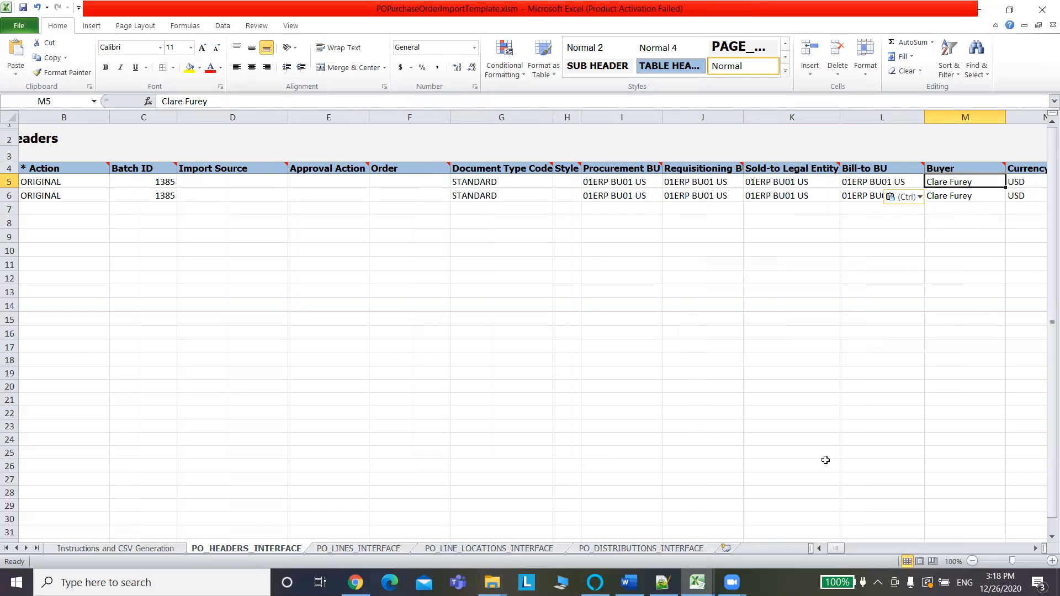
Look through the open browser tabs and return to the Oracle Applications home springboard.
click(355, 583)
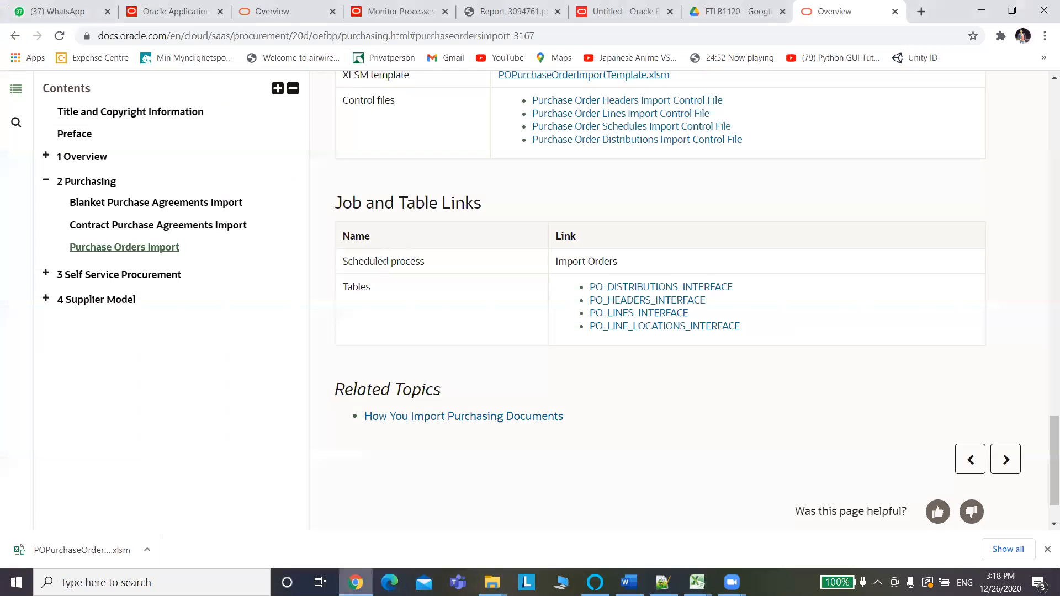
click(921, 12)
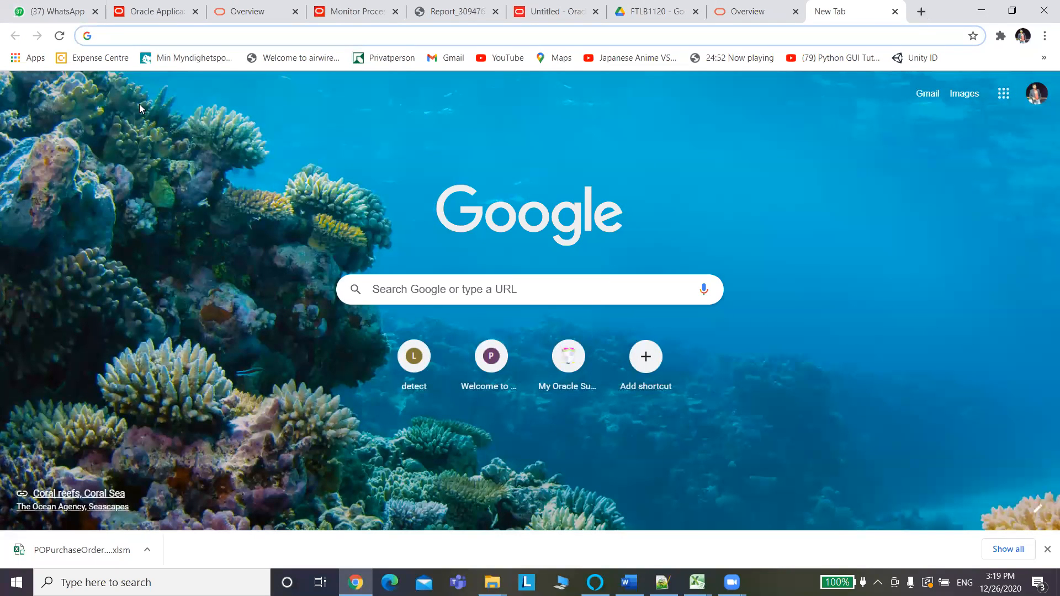
click(742, 11)
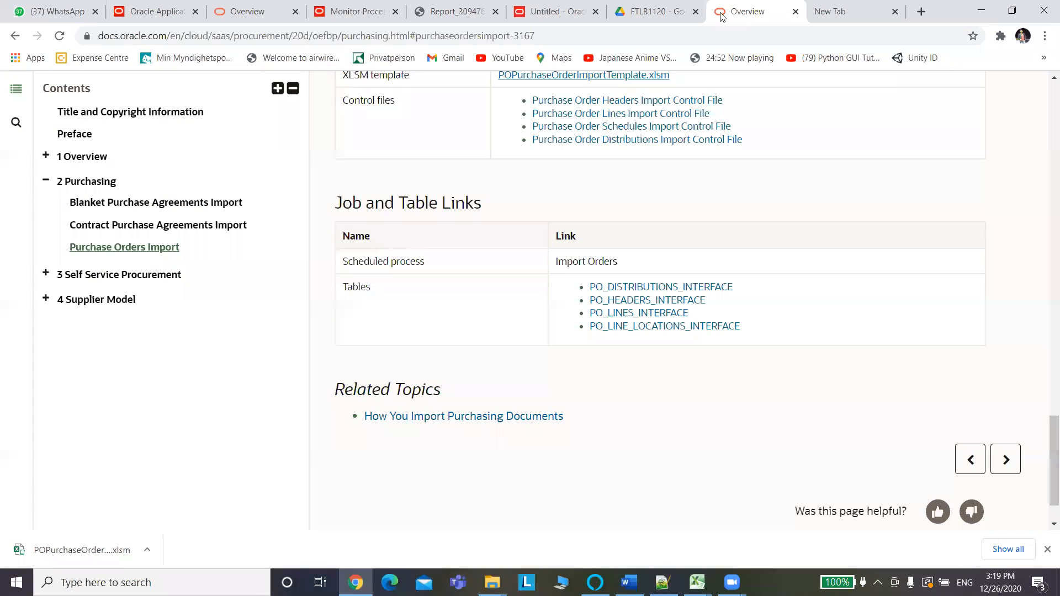
click(567, 12)
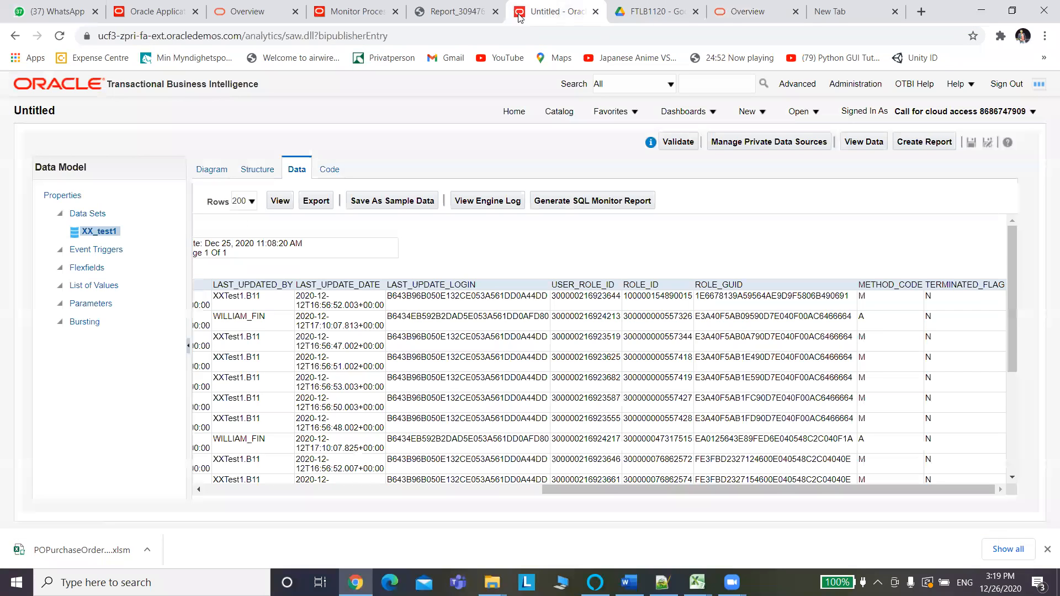
click(452, 15)
click(351, 14)
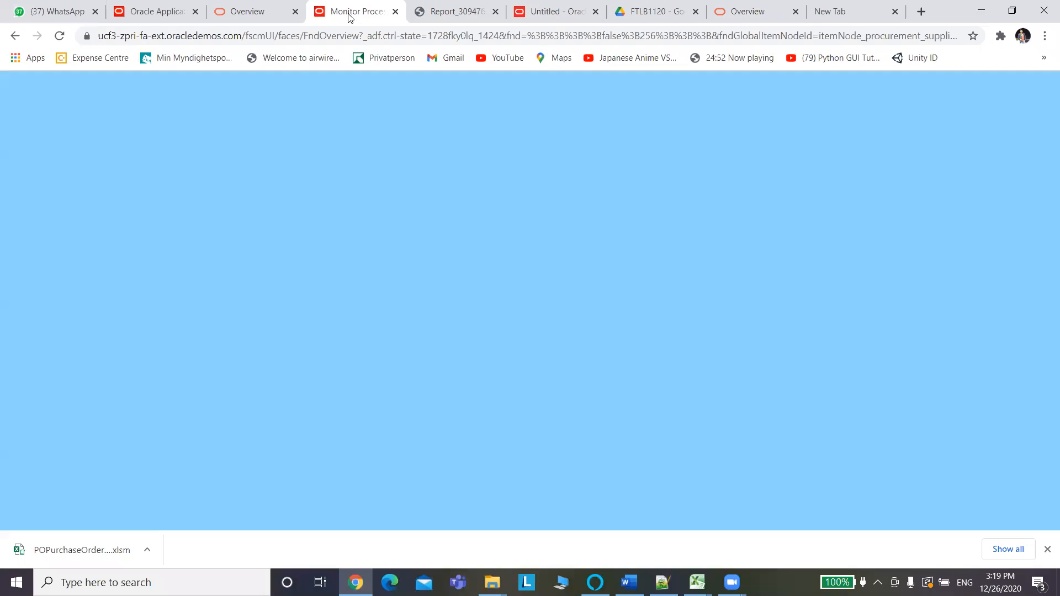
click(274, 12)
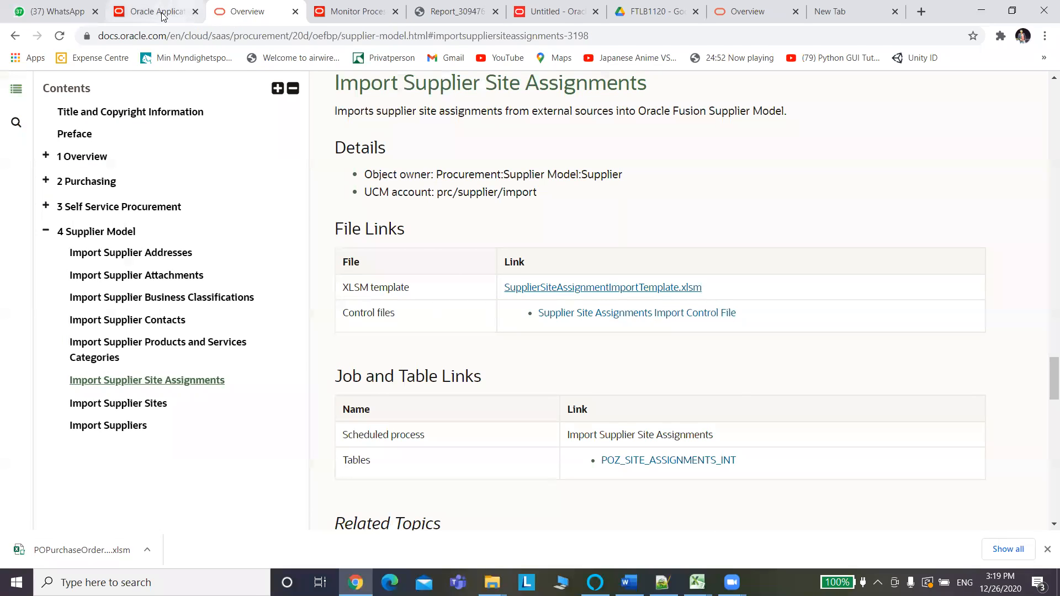
click(162, 15)
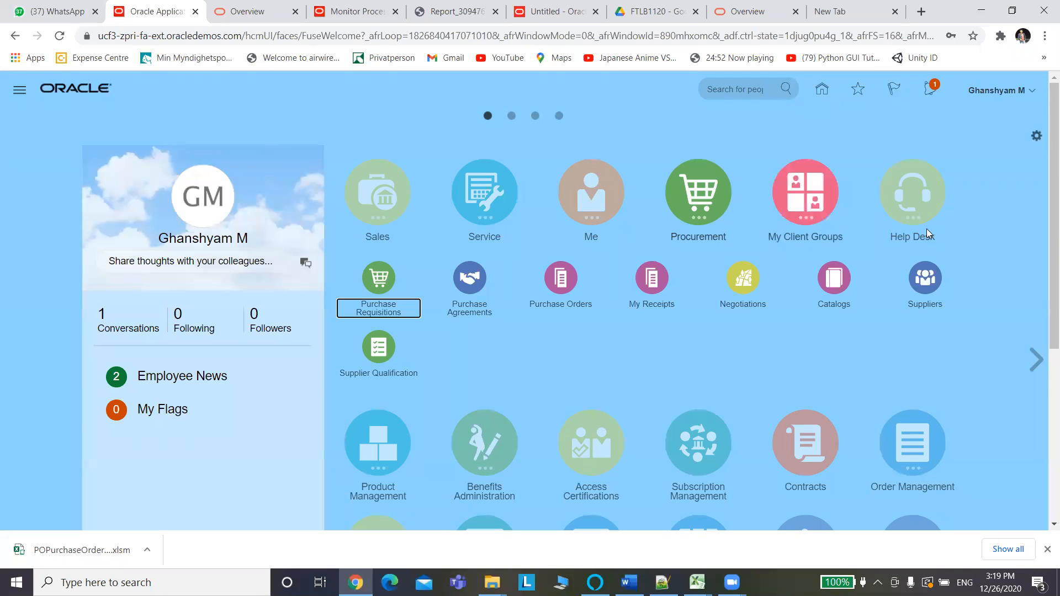
Start a new purchase order from Purchase Orders and open the Procurement BU choices.
click(559, 290)
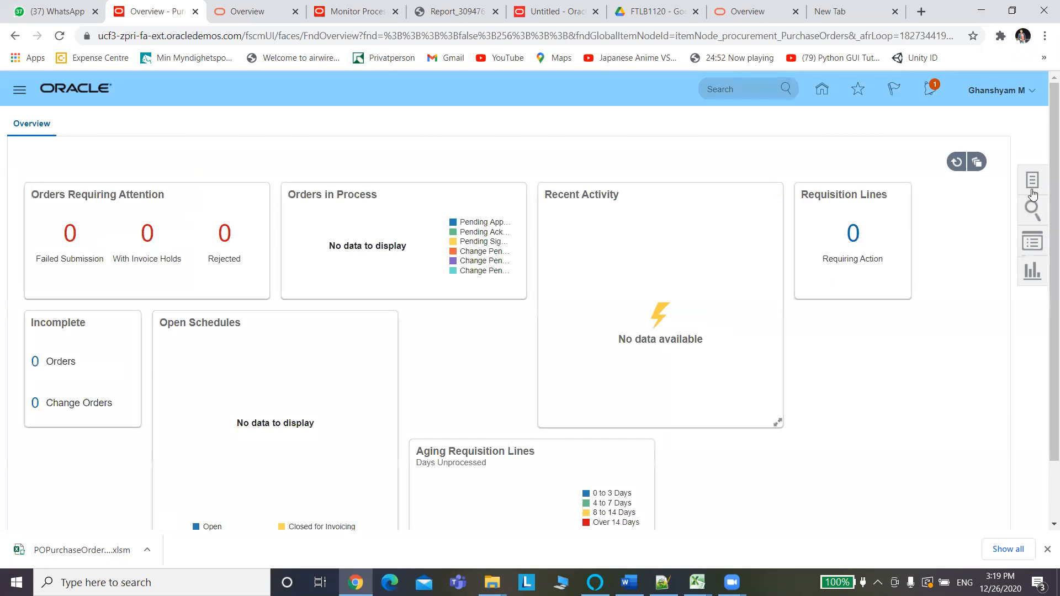
click(1030, 188)
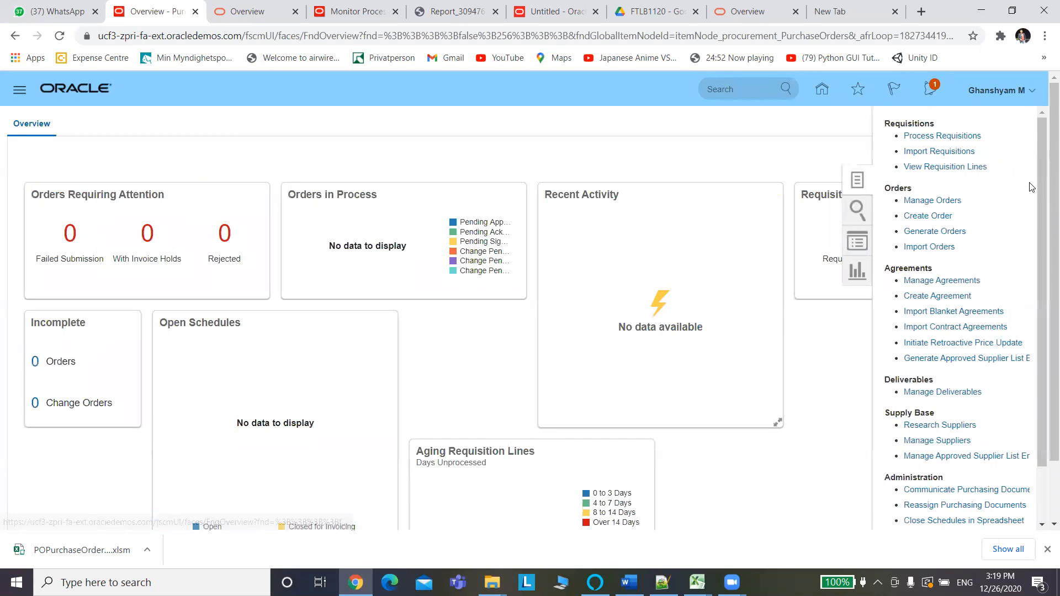
click(928, 216)
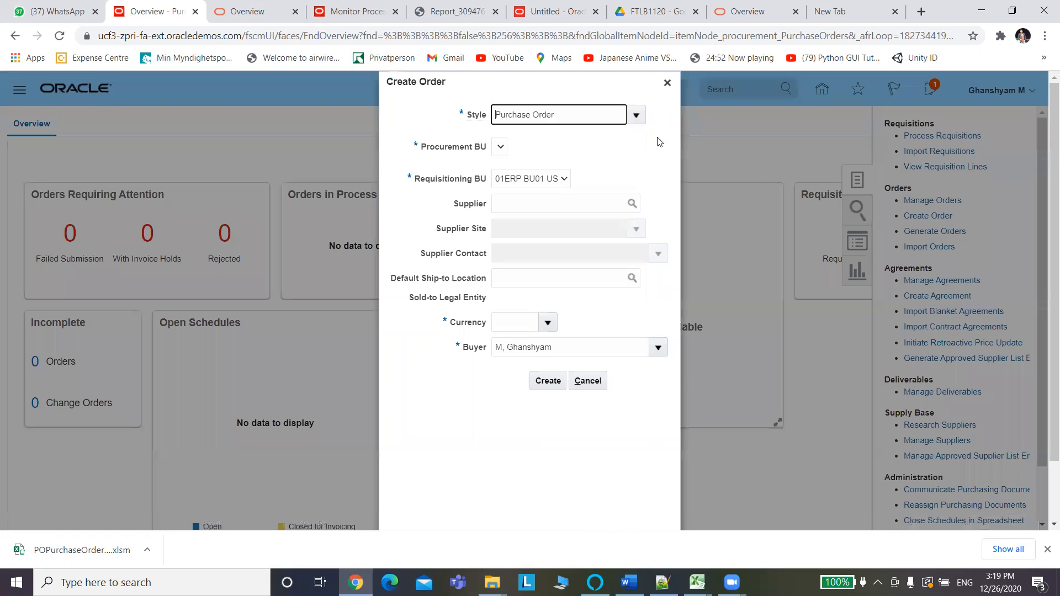
click(500, 149)
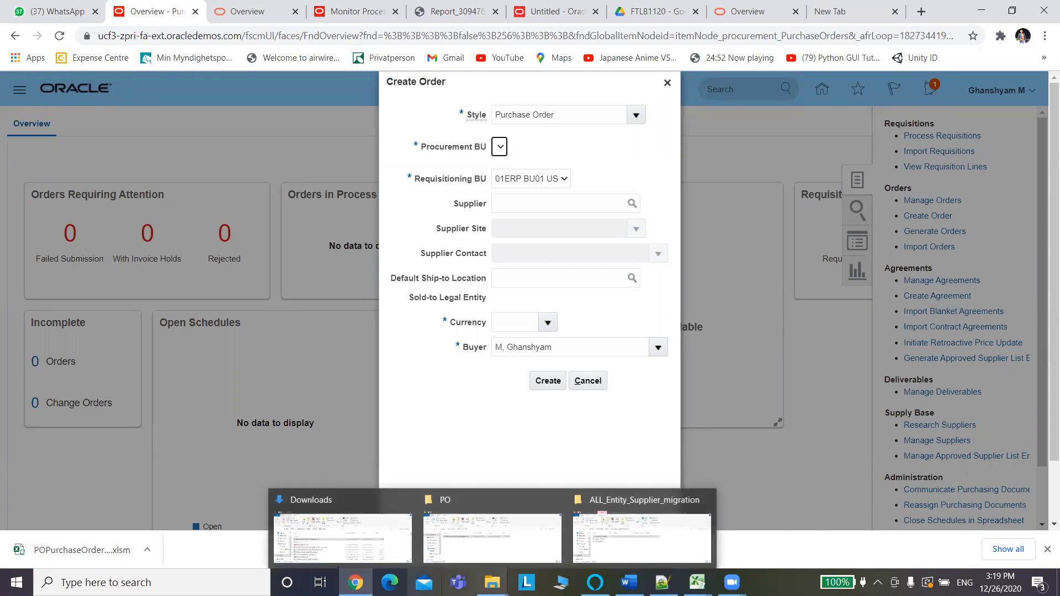
Copy the login user name from line 106 of instance.txt and return to the browser.
mouse_move(663, 582)
click(615, 488)
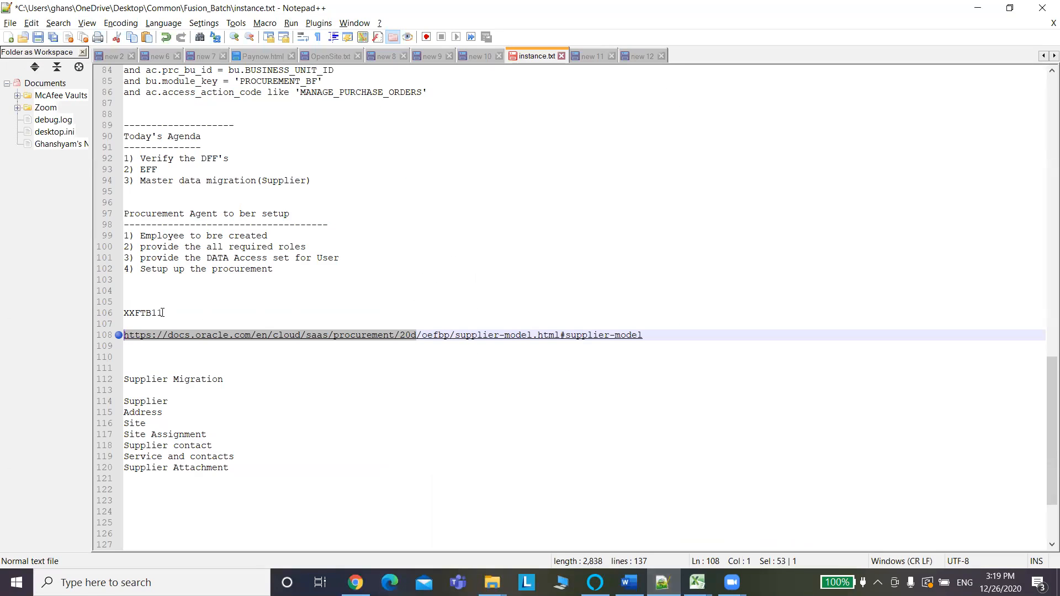
drag(165, 313, 116, 315)
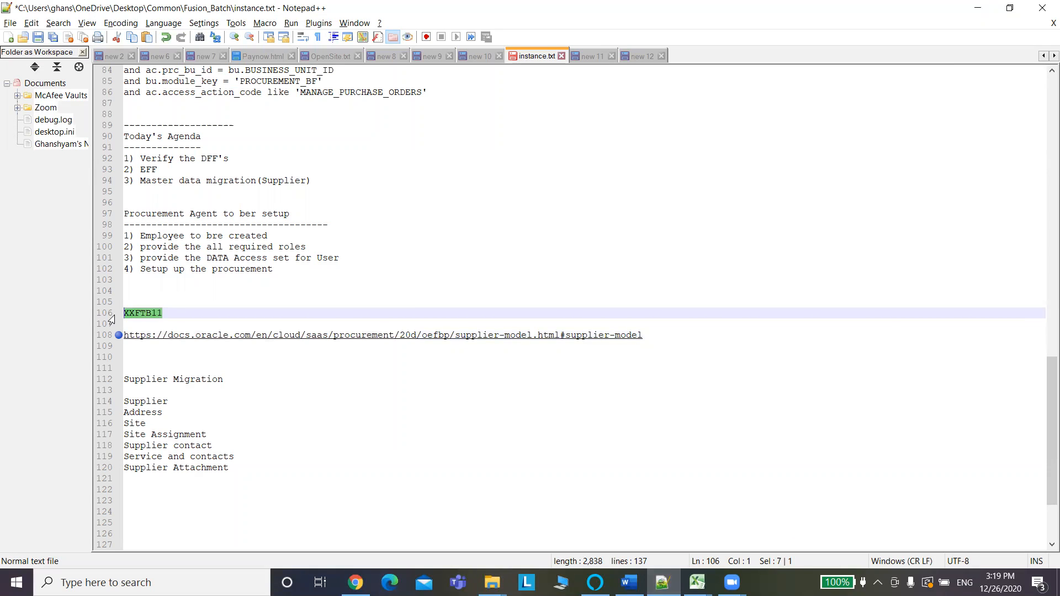
key(alt+Tab)
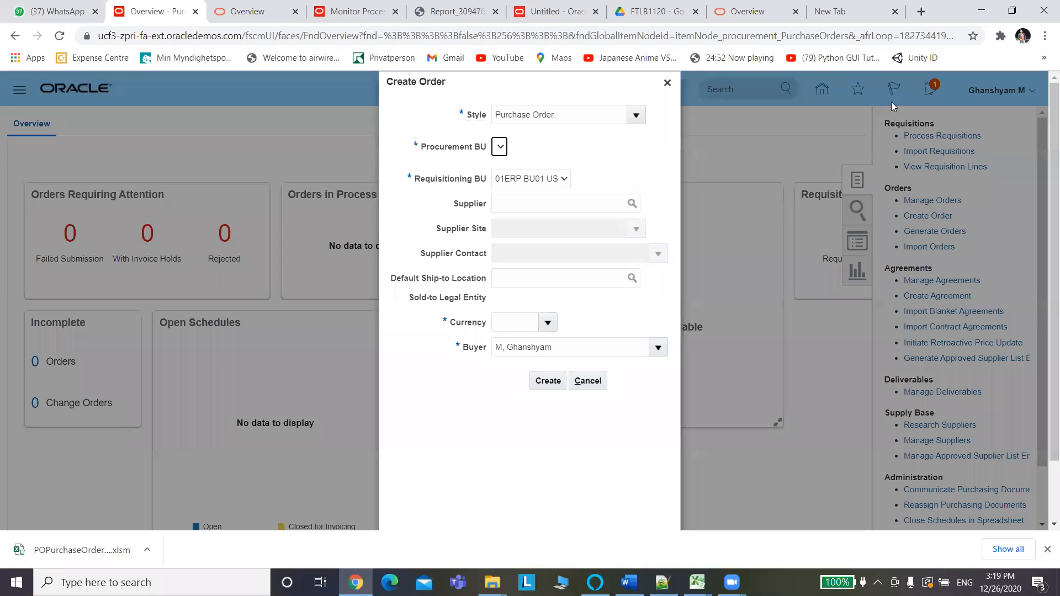
Close the Create Order dialog and sign out of the current Oracle session.
click(667, 82)
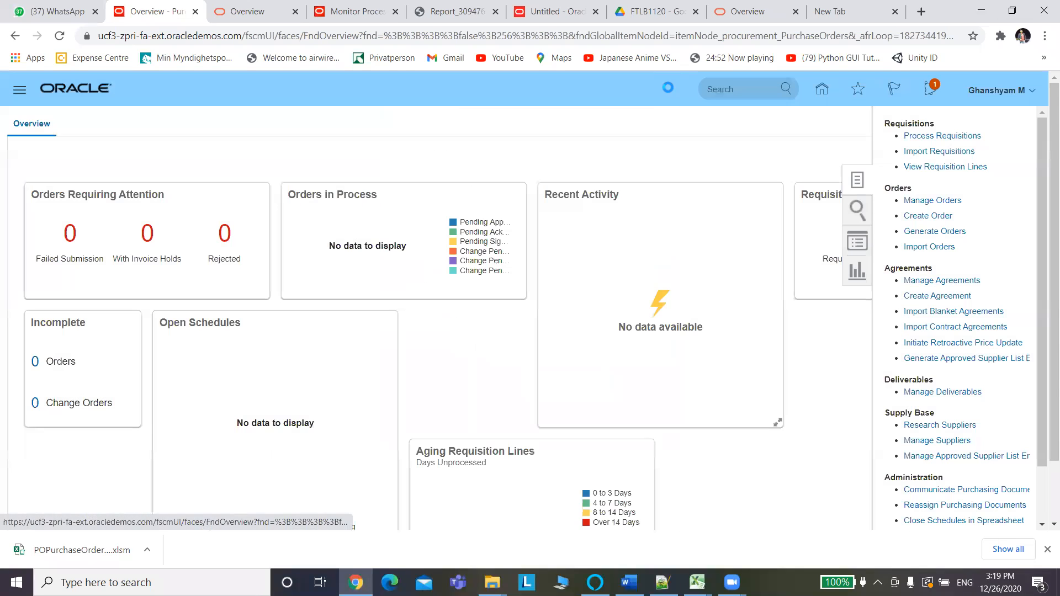
click(1012, 92)
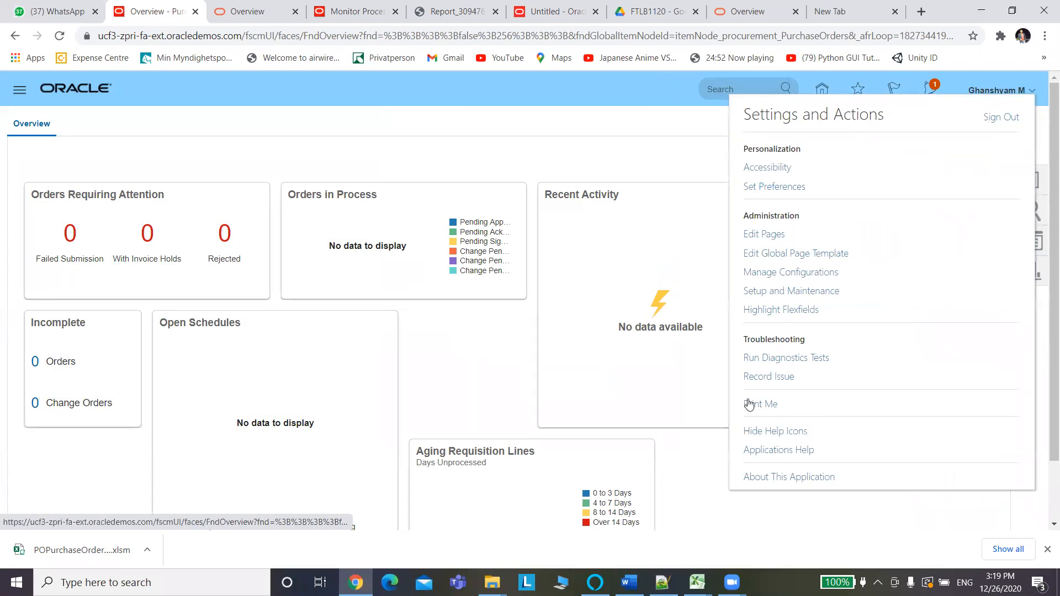
click(1006, 118)
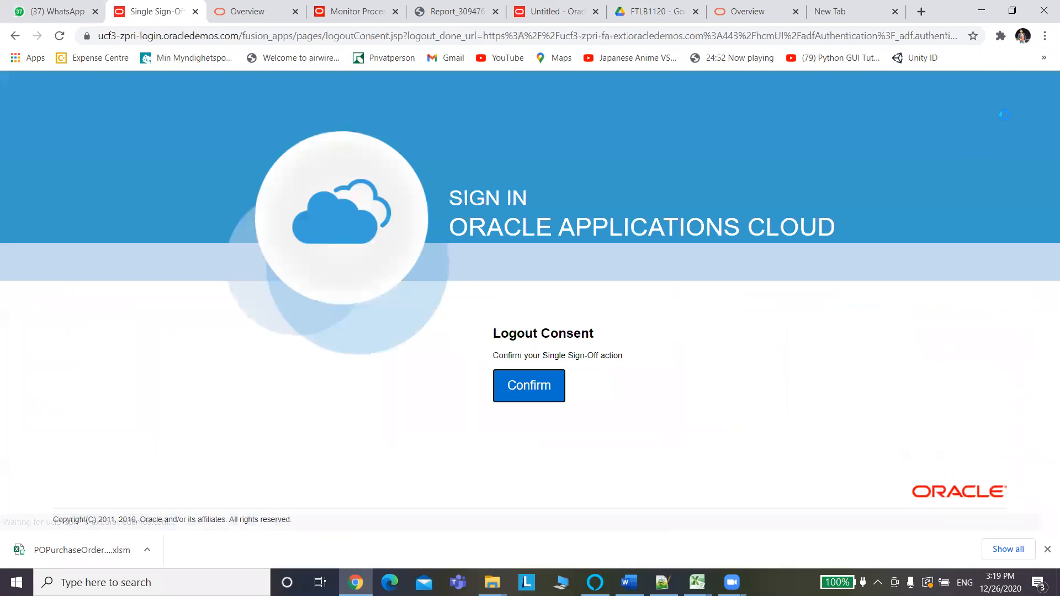
click(537, 397)
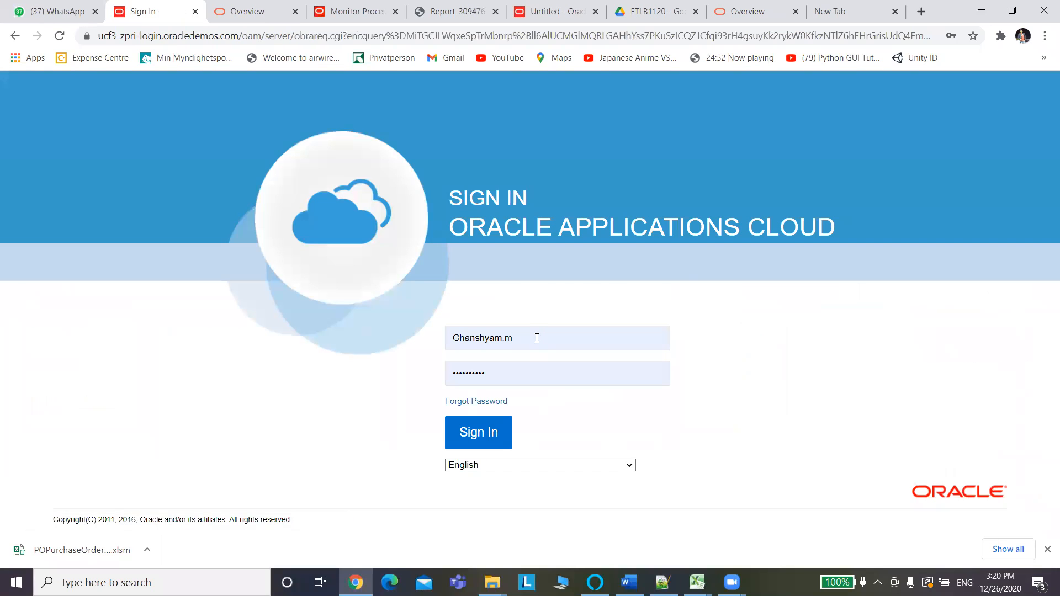
Sign in as the noted user with that user's password.
double_click(536, 338)
key(Tab)
key(BackSpace)
text(******)
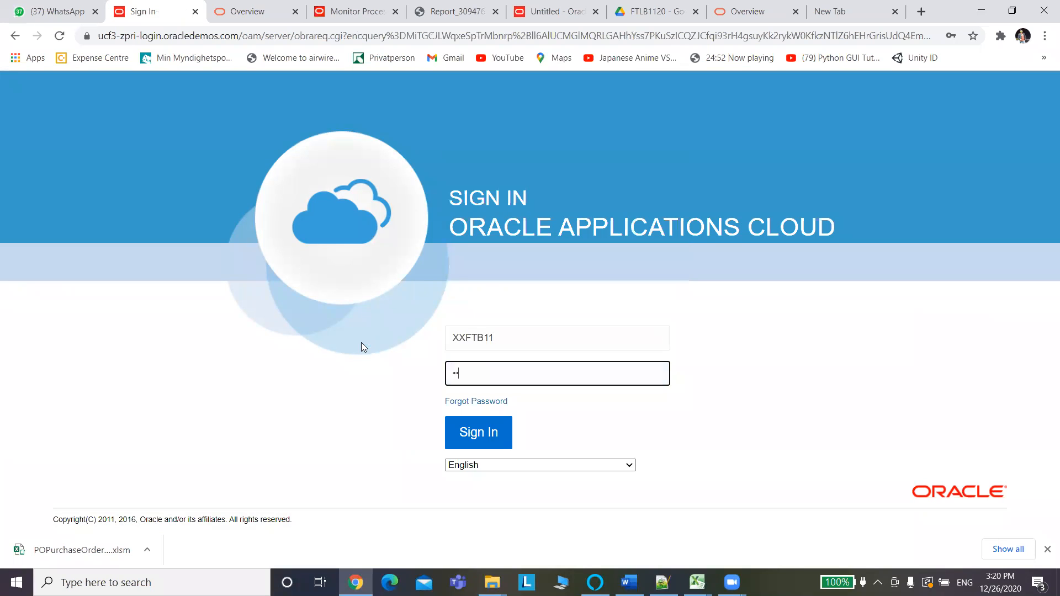
text(****)
click(479, 433)
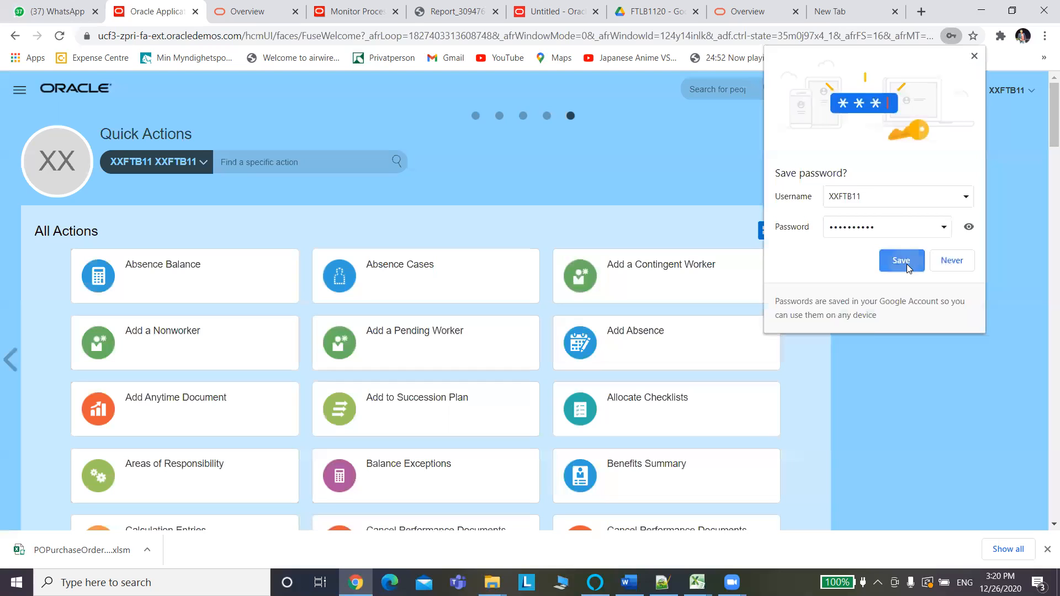
Dismiss Chrome's password prompts and open a new Create Order dialog from Procurement > Purchase Orders.
click(910, 263)
click(974, 57)
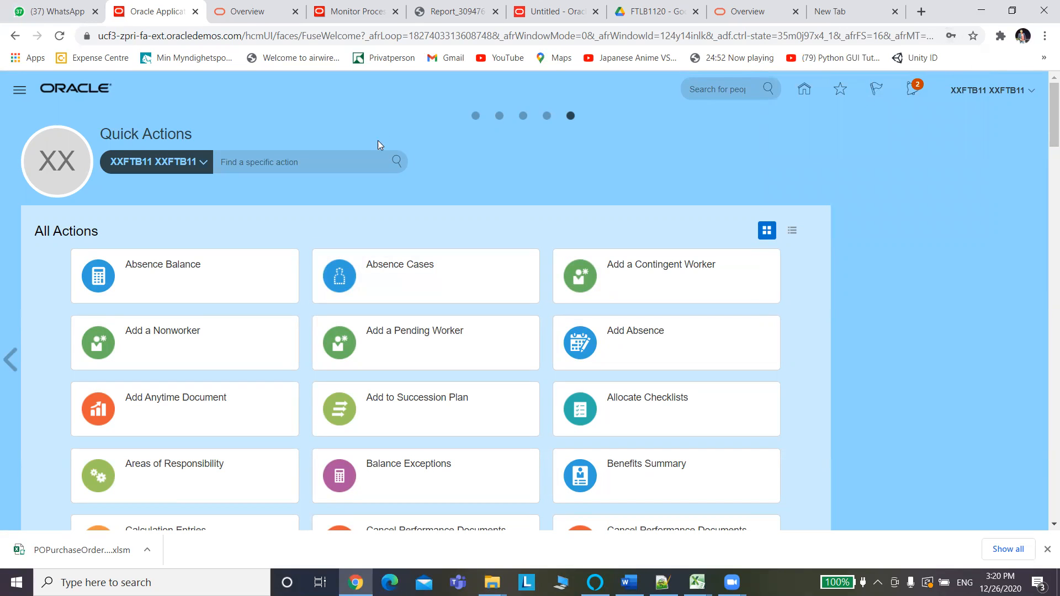
click(476, 117)
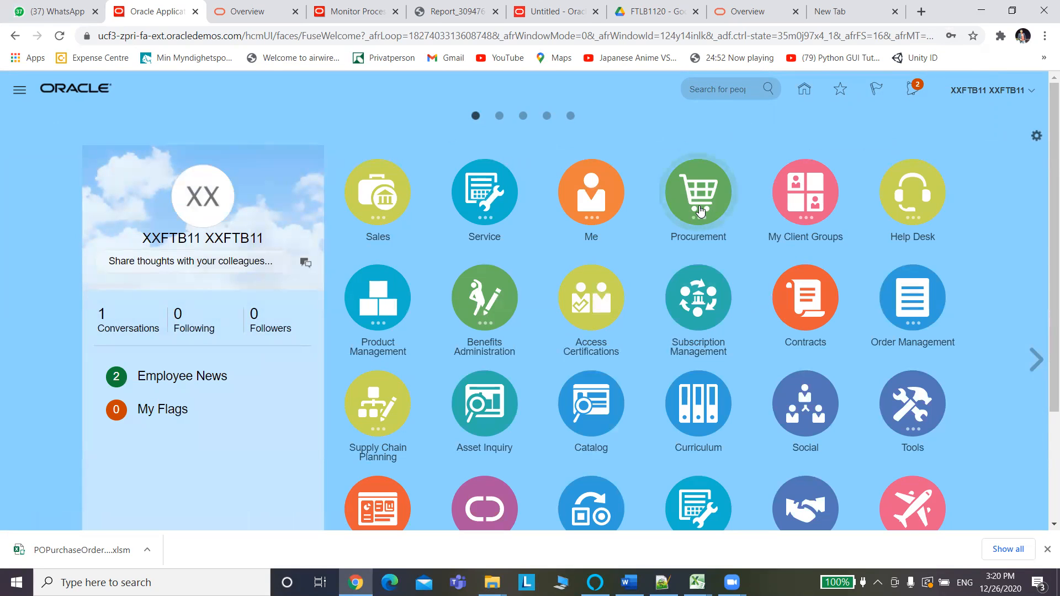
click(681, 220)
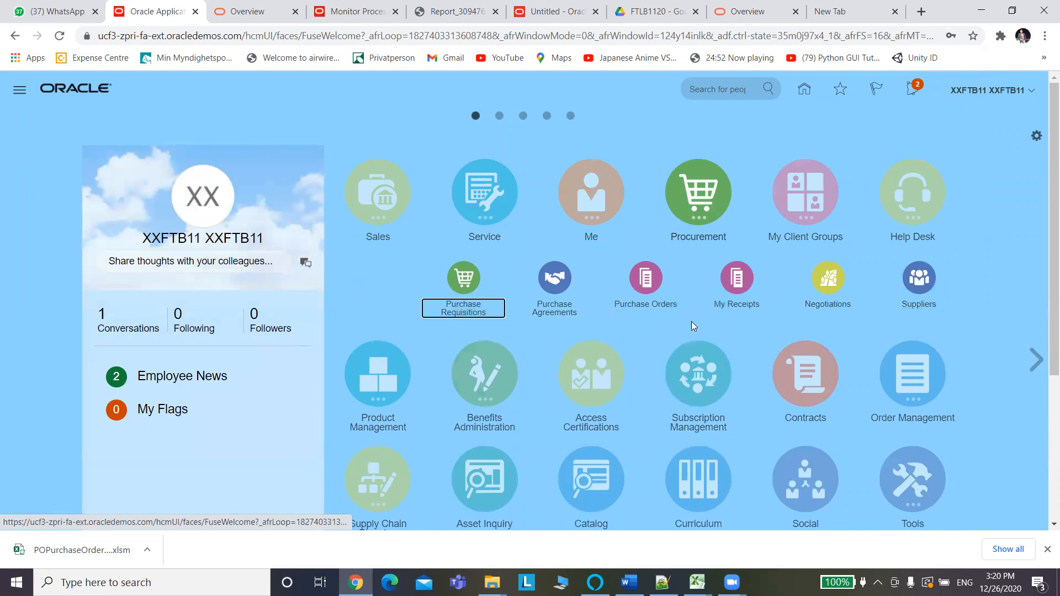
click(644, 289)
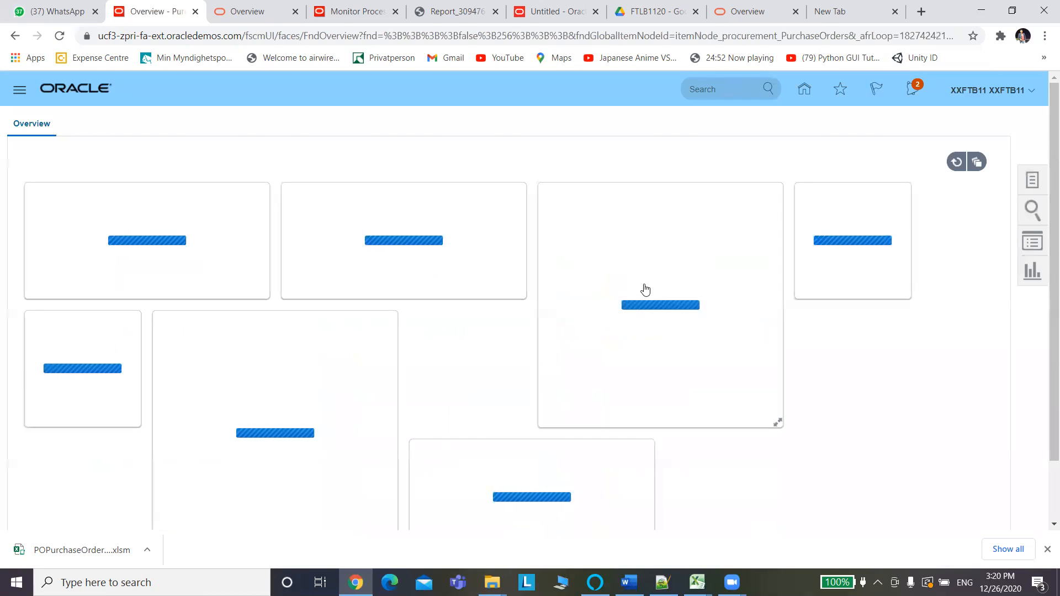
click(1032, 184)
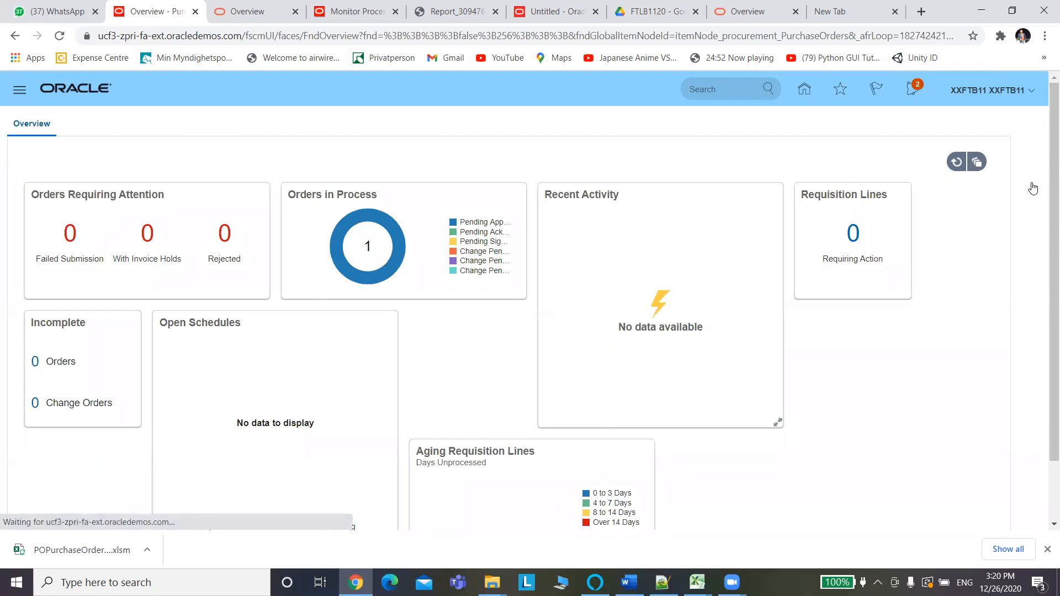
click(928, 215)
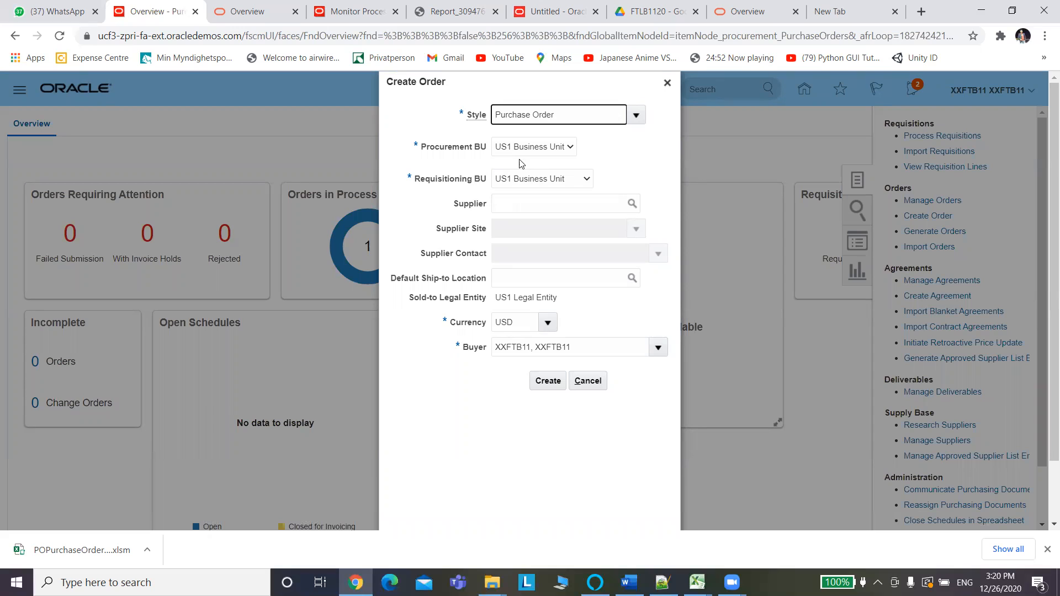
Try supplier 'AT', clear it after no match, and open the full supplier search.
click(565, 205)
text(AT)
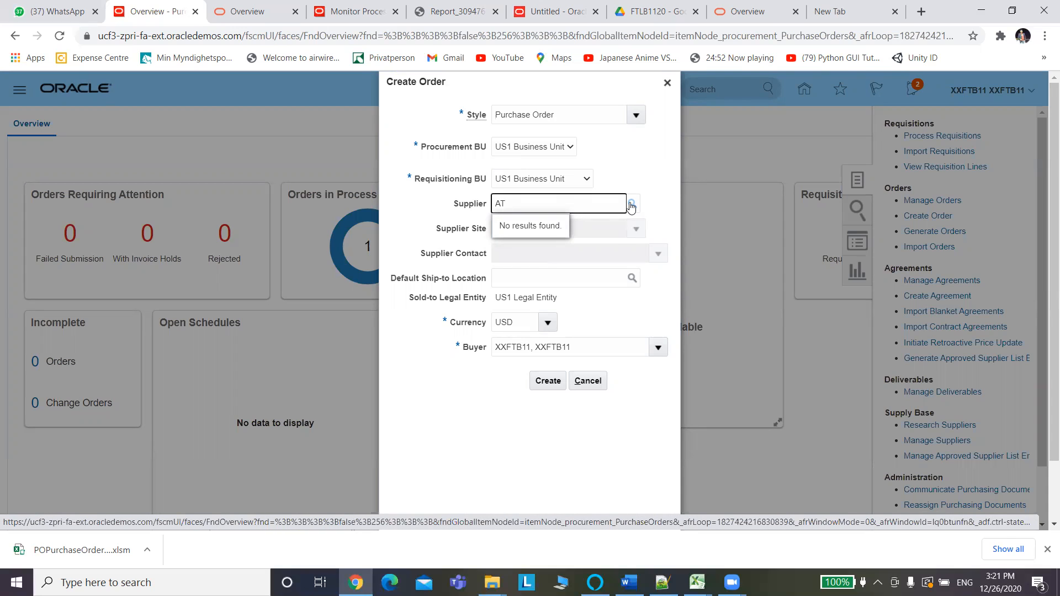
double_click(515, 207)
key(BackSpace)
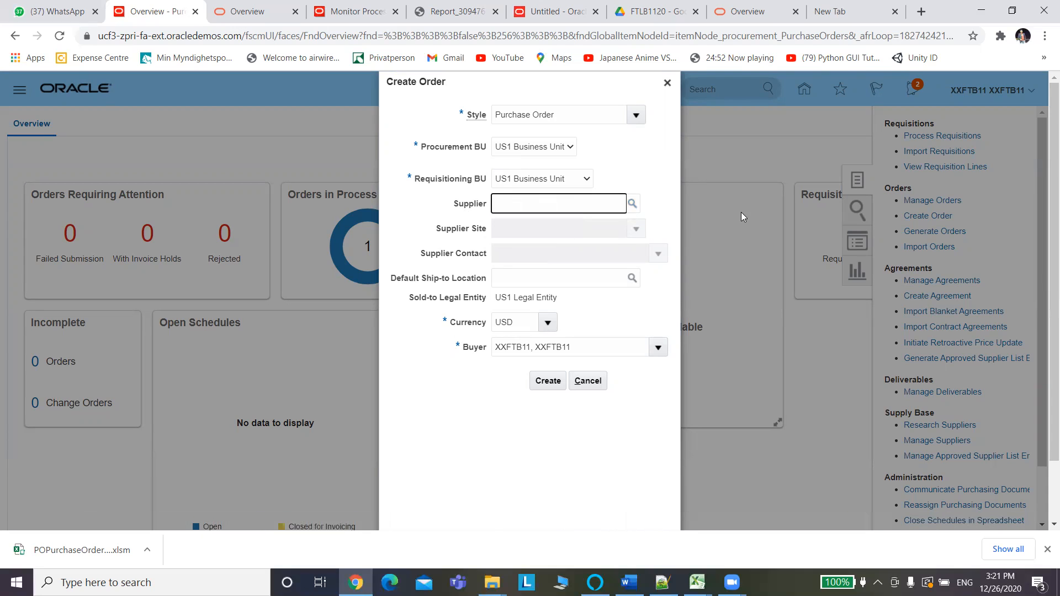
click(633, 207)
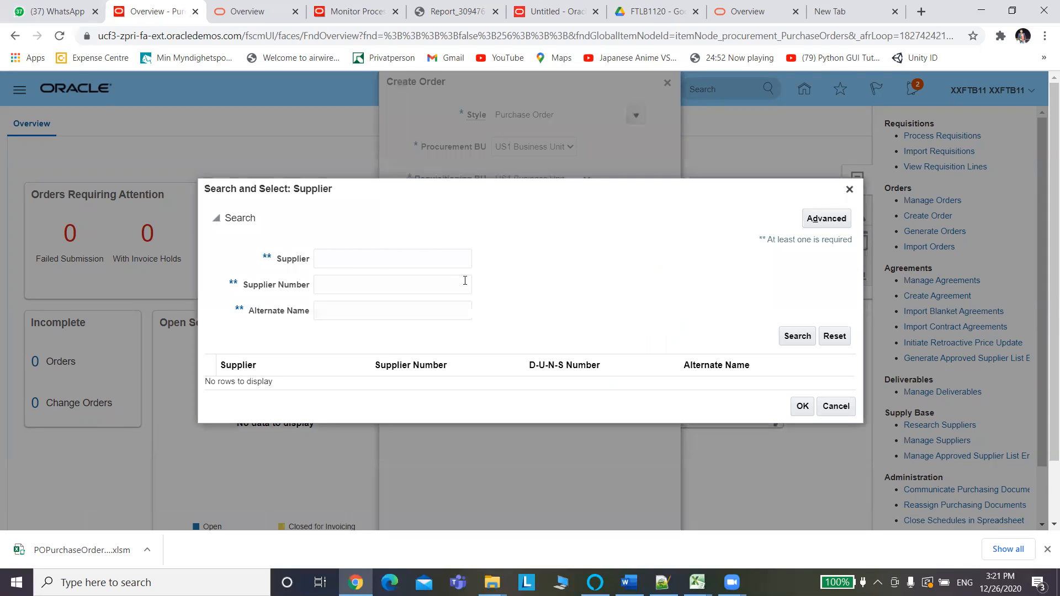
Search suppliers by number 5658 and then by name 3M.
click(350, 286)
text(5658)
click(800, 337)
click(797, 342)
drag(342, 286, 230, 286)
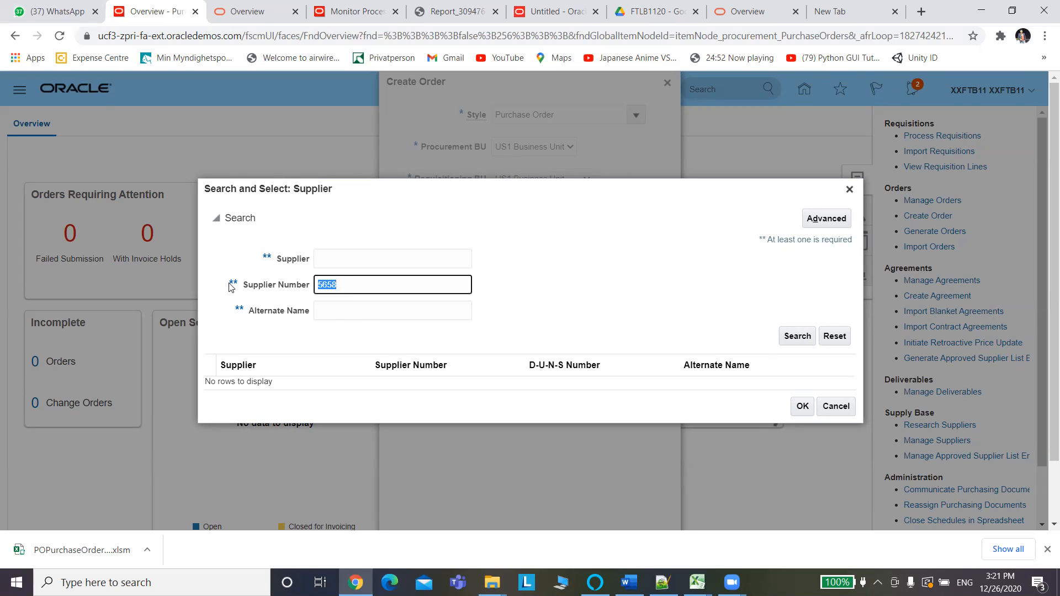
key(BackSpace)
click(797, 336)
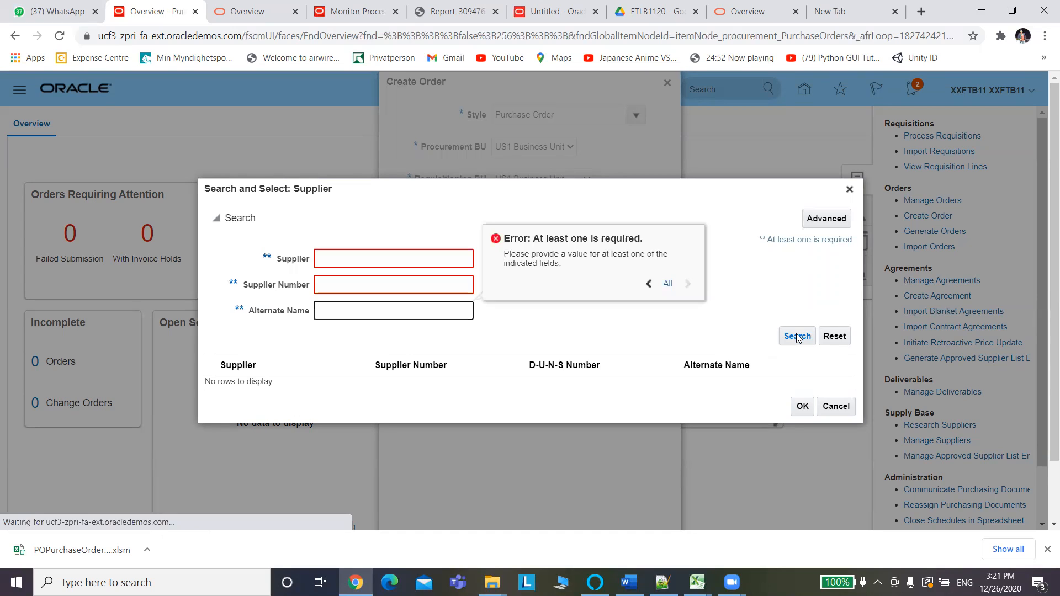
click(393, 257)
text(3M)
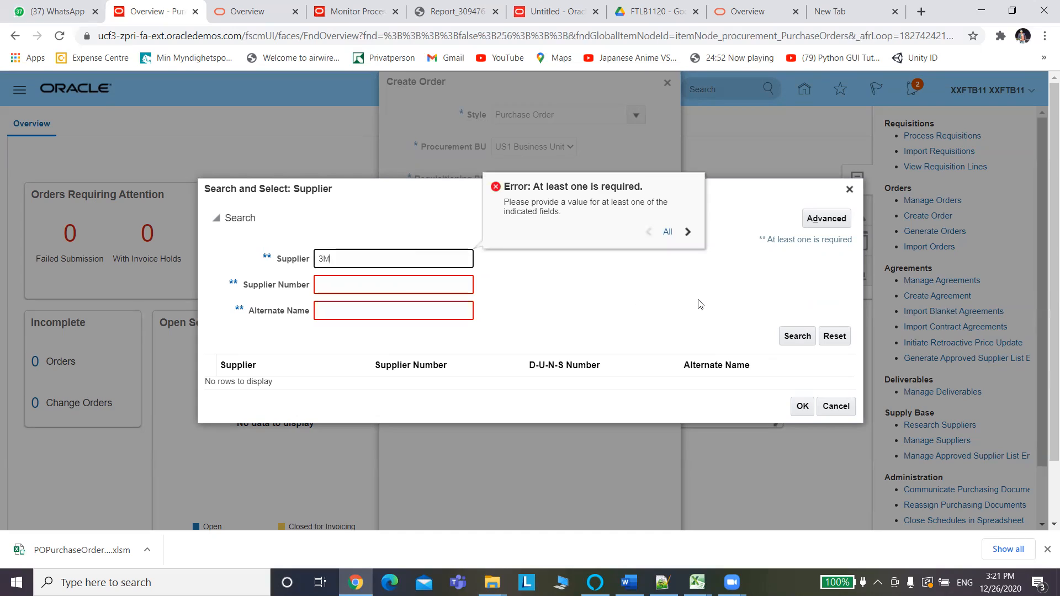
click(797, 338)
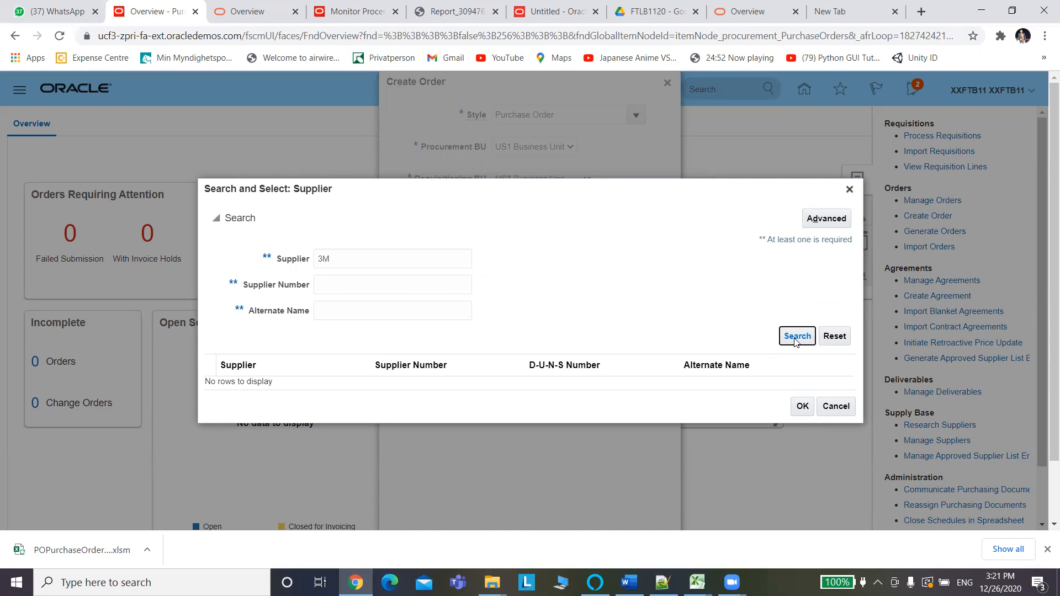
Search supplier number 100, select ABC Sup 3 for the order, and copy the buyer name.
click(336, 260)
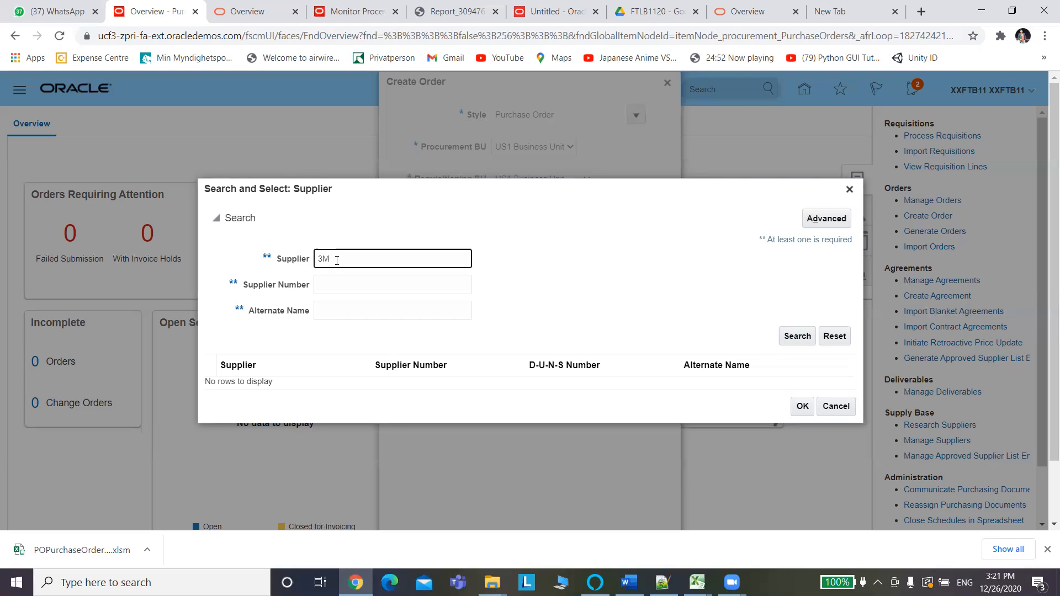
key(BackSpace)
key(BackSpace)
click(345, 280)
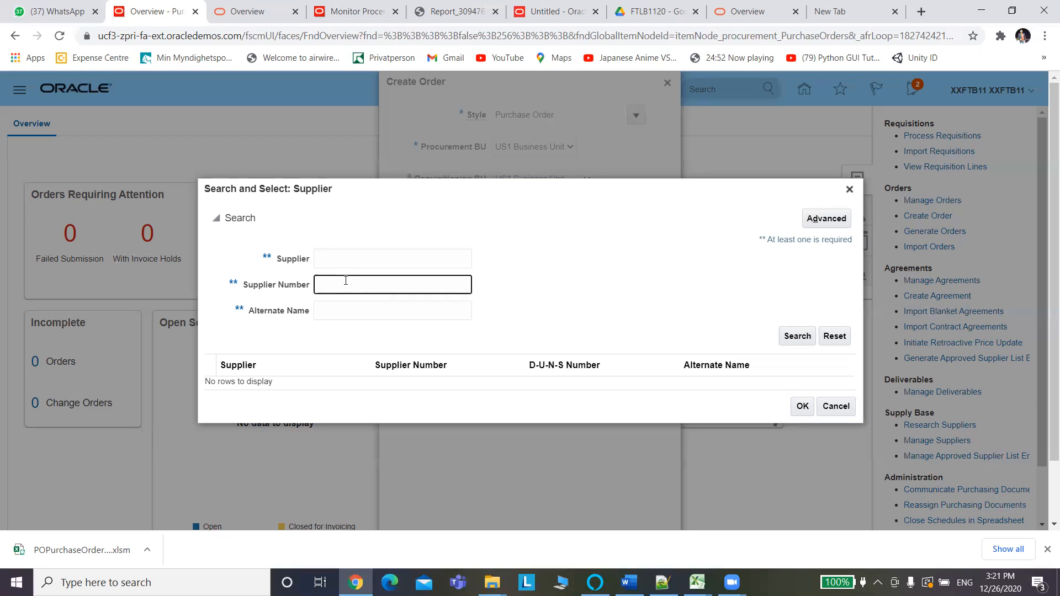
text(100)
click(800, 338)
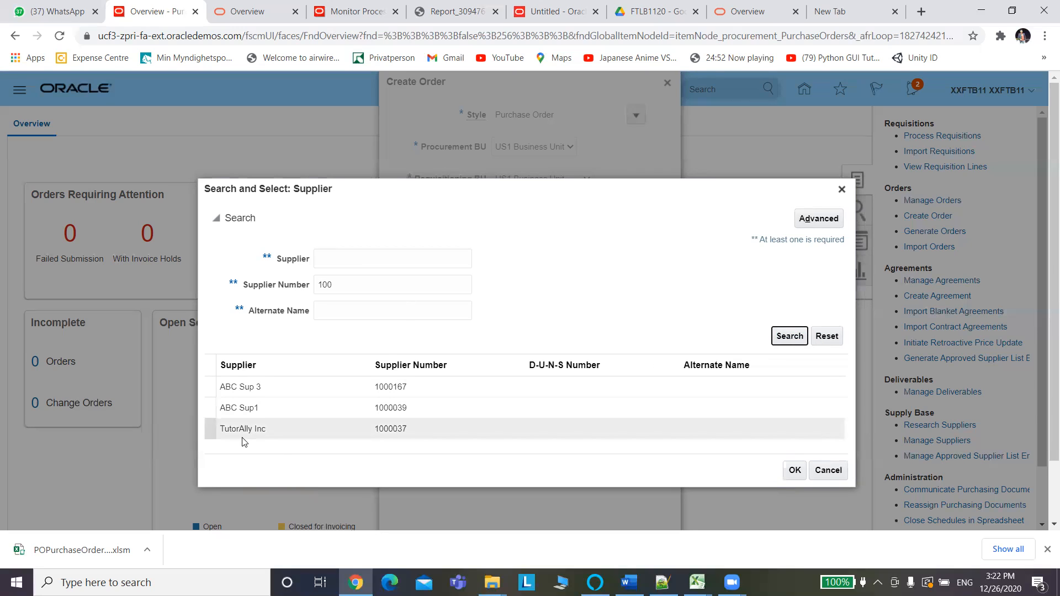
click(238, 389)
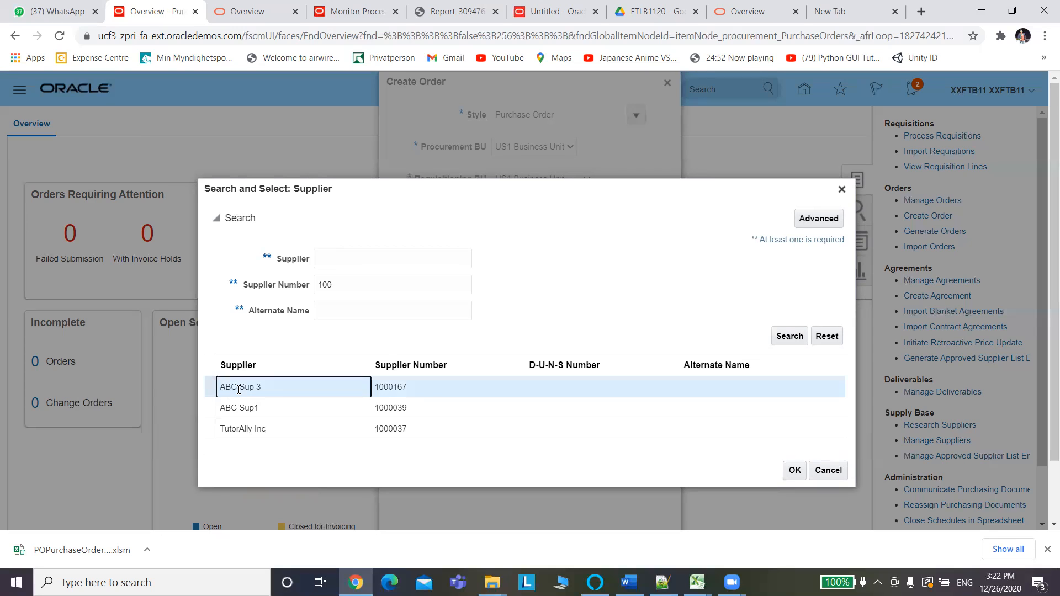
click(795, 470)
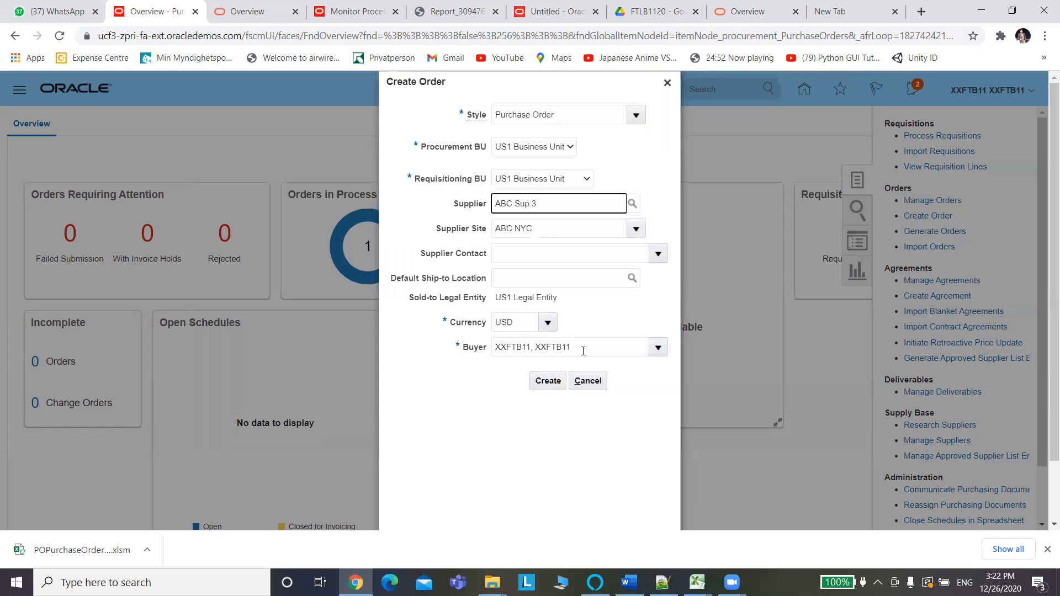
triple_click(583, 351)
key(ctrl+c)
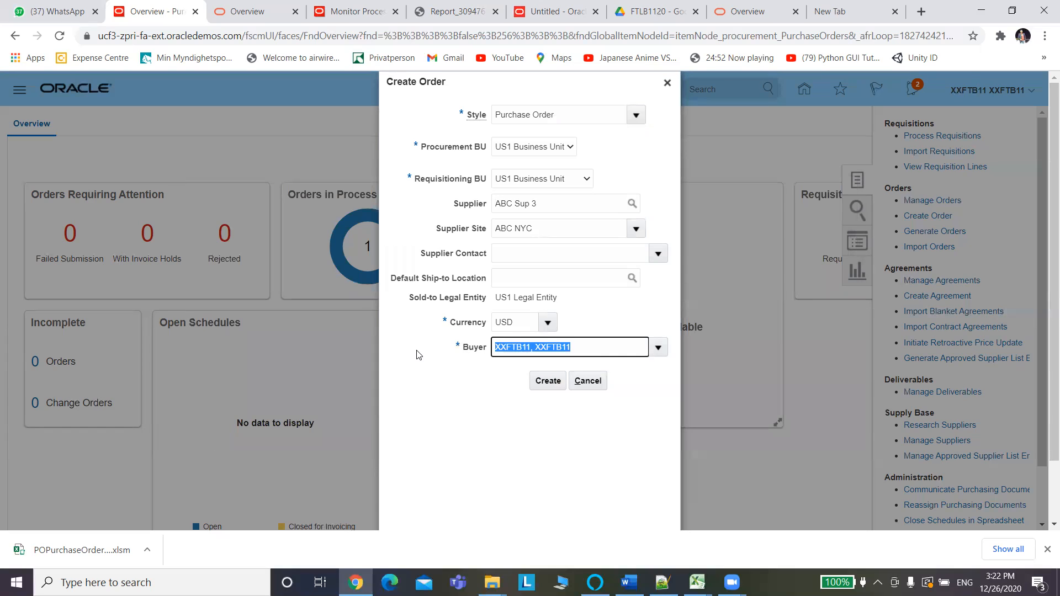
key(alt+Tab)
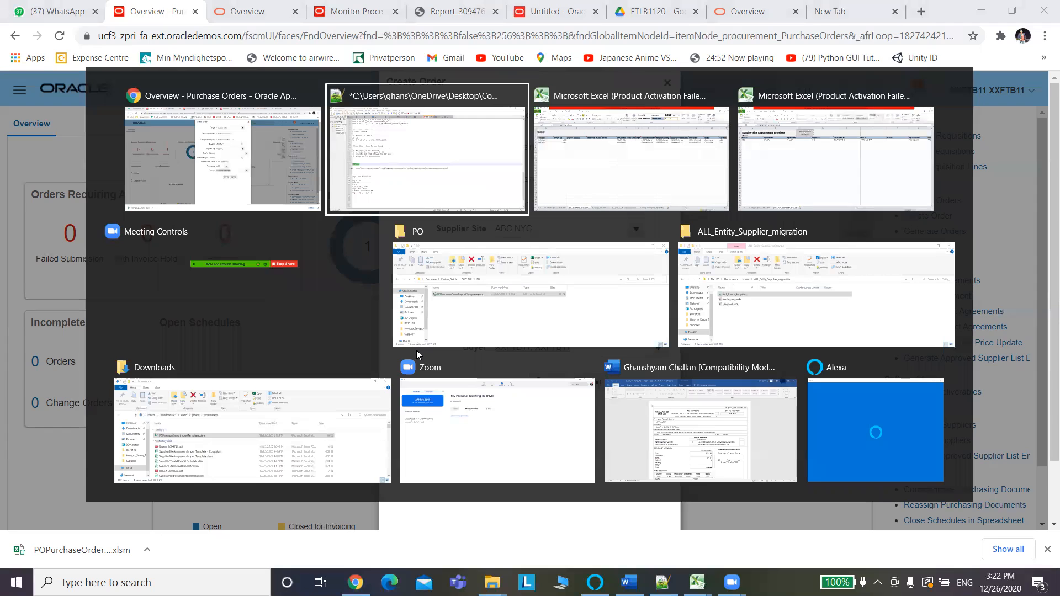
Paste the buyer name into Buyer cells M5 and M6, then return to Oracle.
key(alt+Tab)
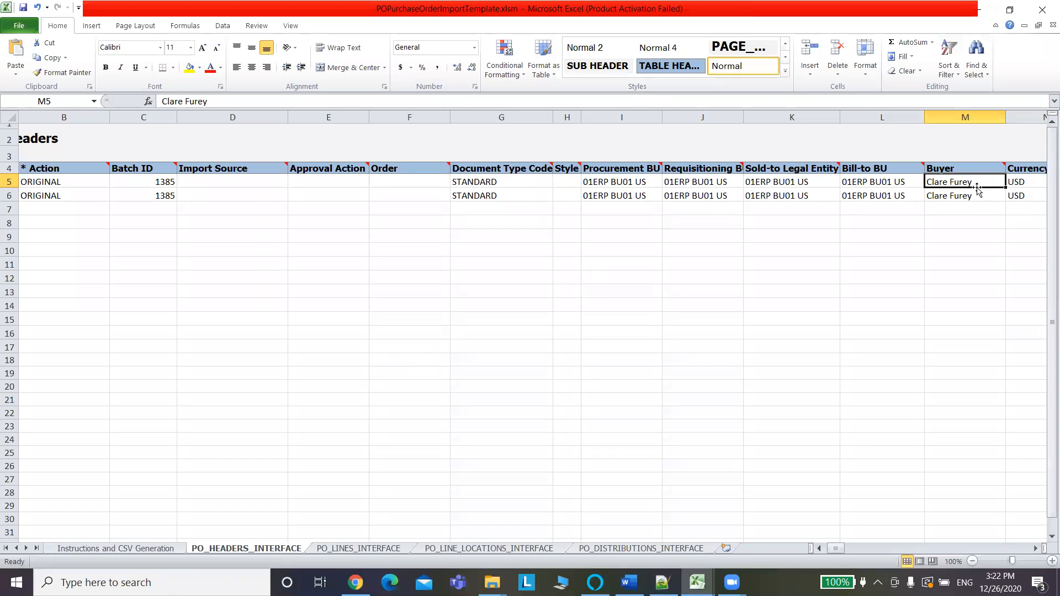
key(ctrl+v)
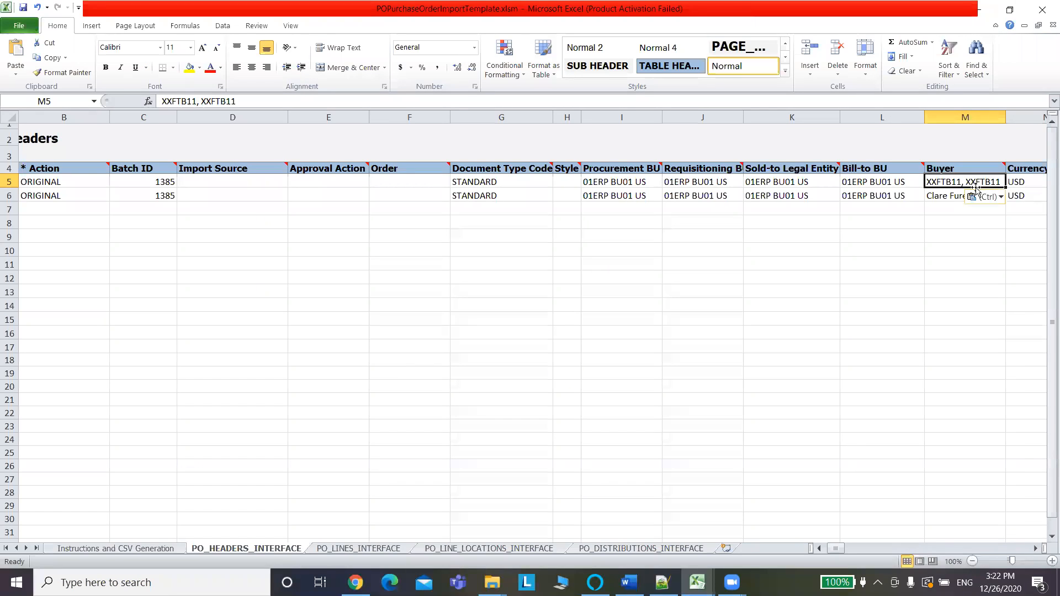
click(948, 197)
key(ctrl+v)
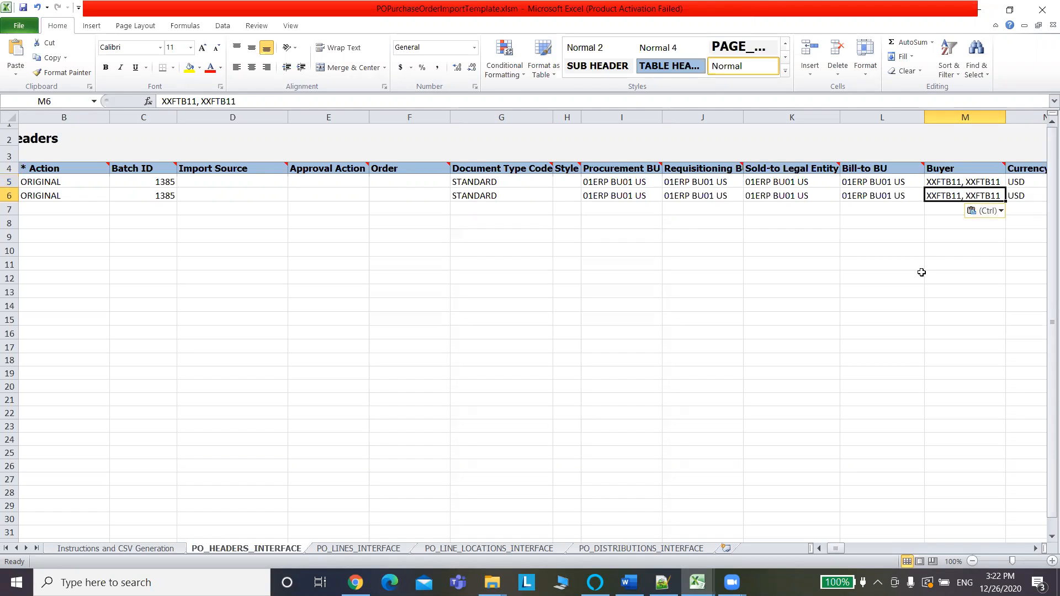
click(970, 181)
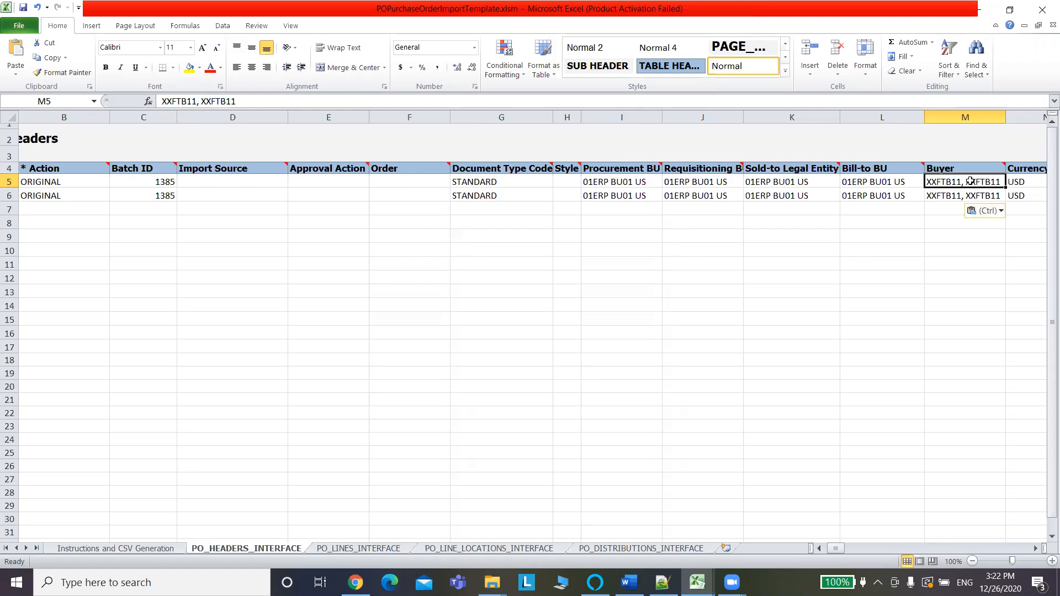
key(alt+Tab)
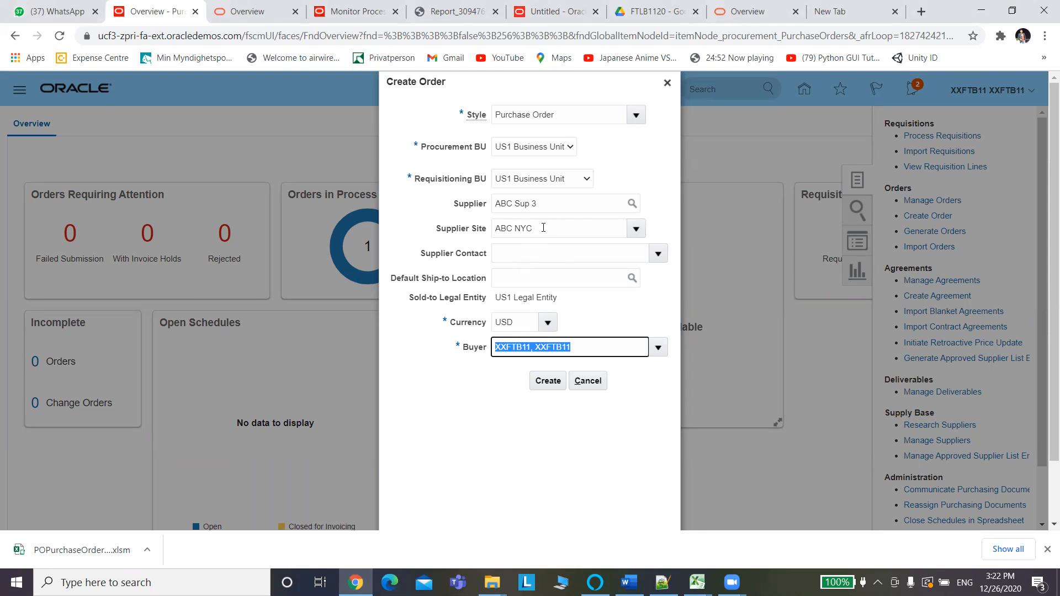
Create draft order 164120 for ABC Sup 3 and copy its Procurement BU value.
click(545, 382)
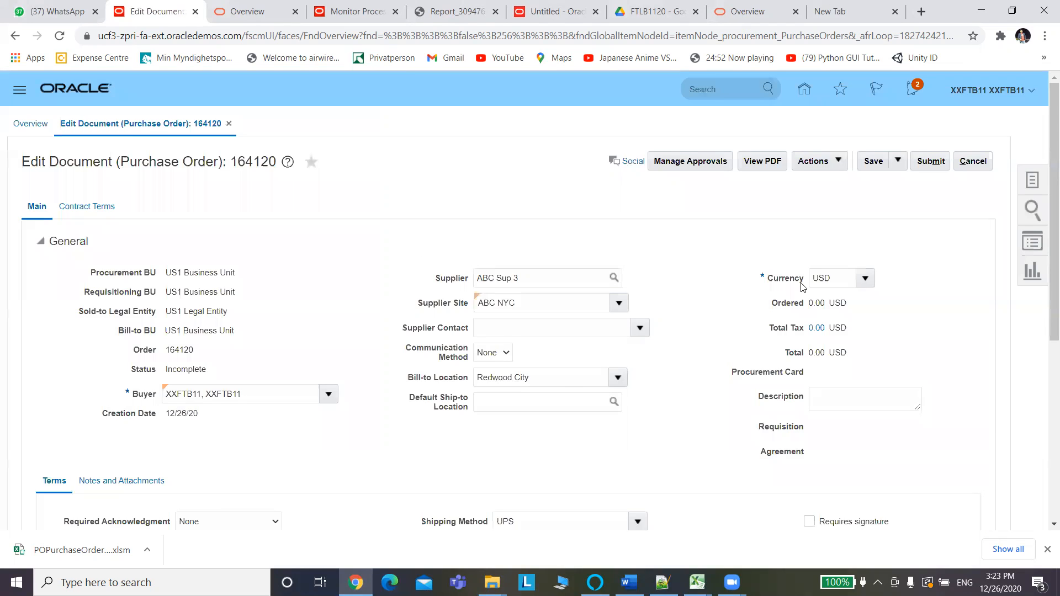
drag(239, 276, 164, 277)
key(ctrl+c)
key(alt+Tab)
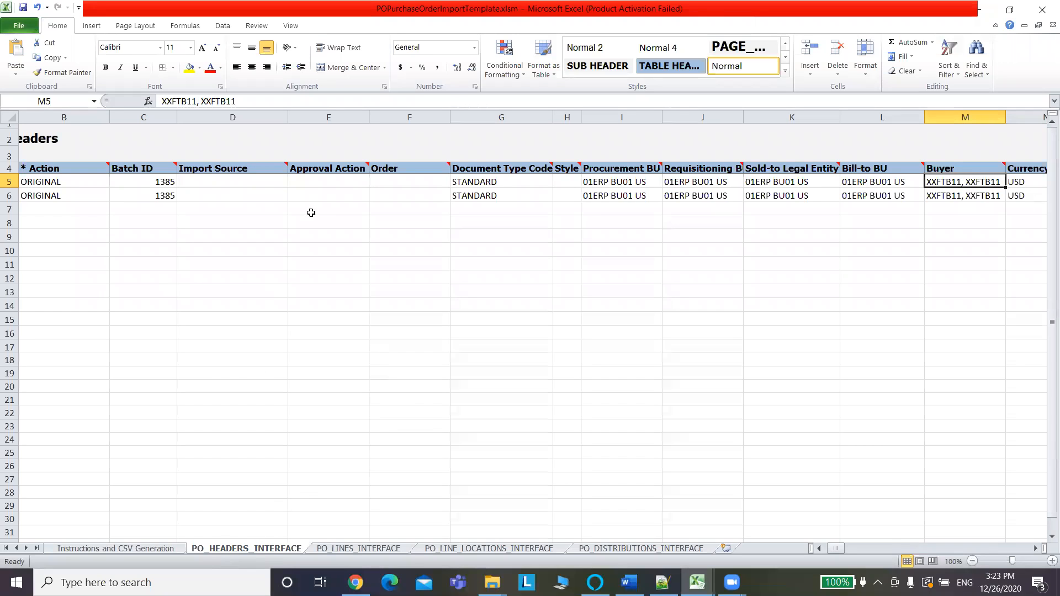
Paste US1 Business Unit into the Procurement BU and Requisitioning BU cells I5:J6.
click(624, 182)
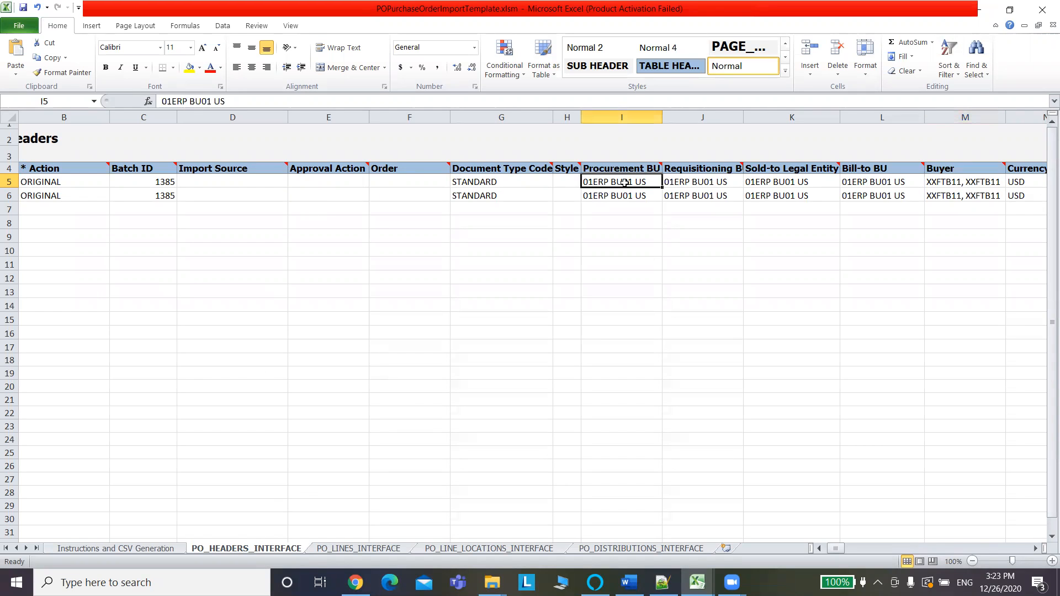
key(ctrl+v)
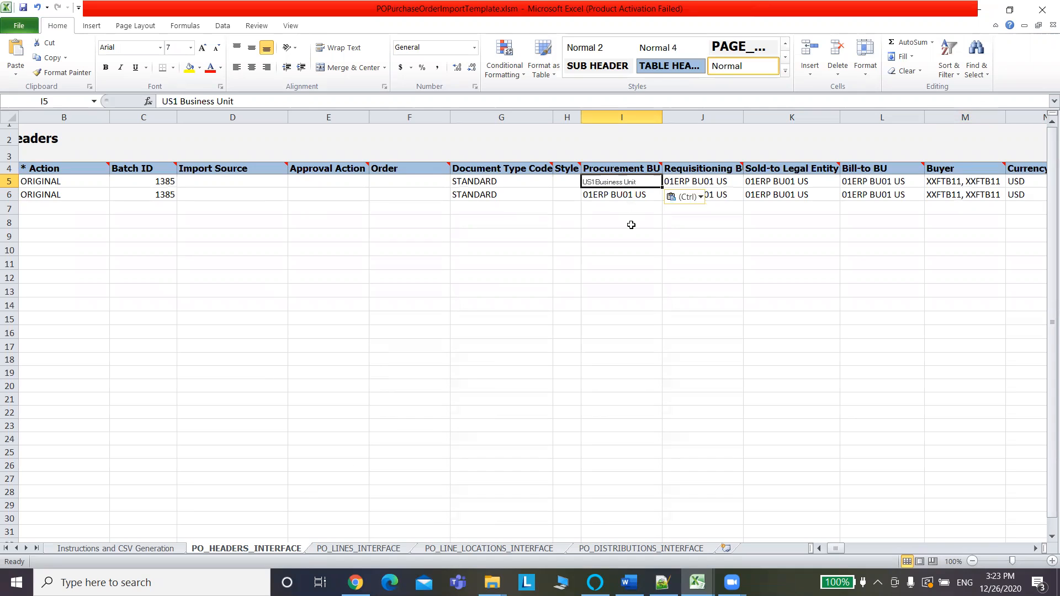
click(628, 197)
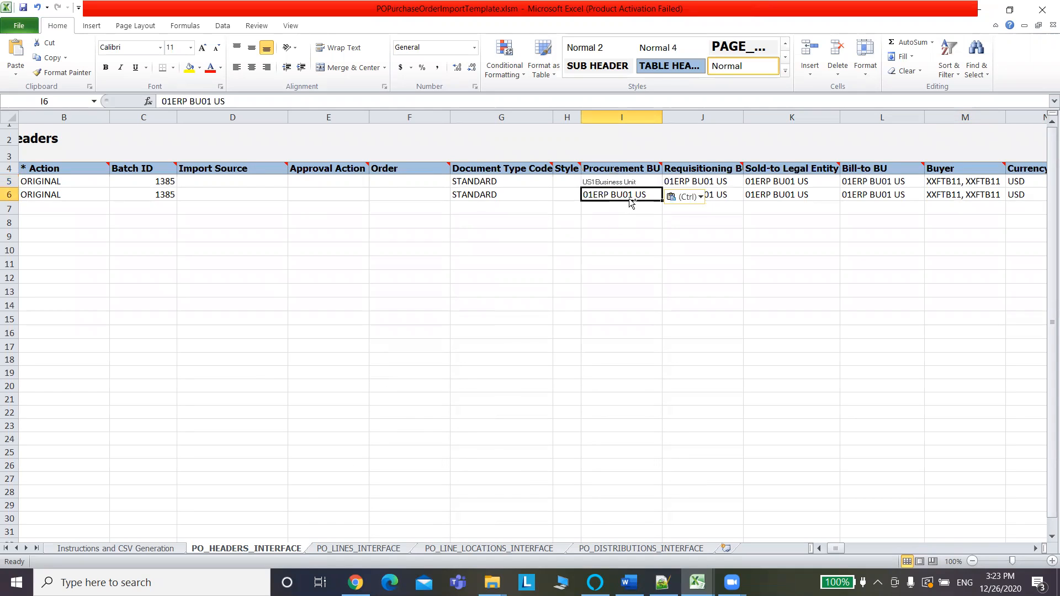
key(ctrl+v)
click(639, 181)
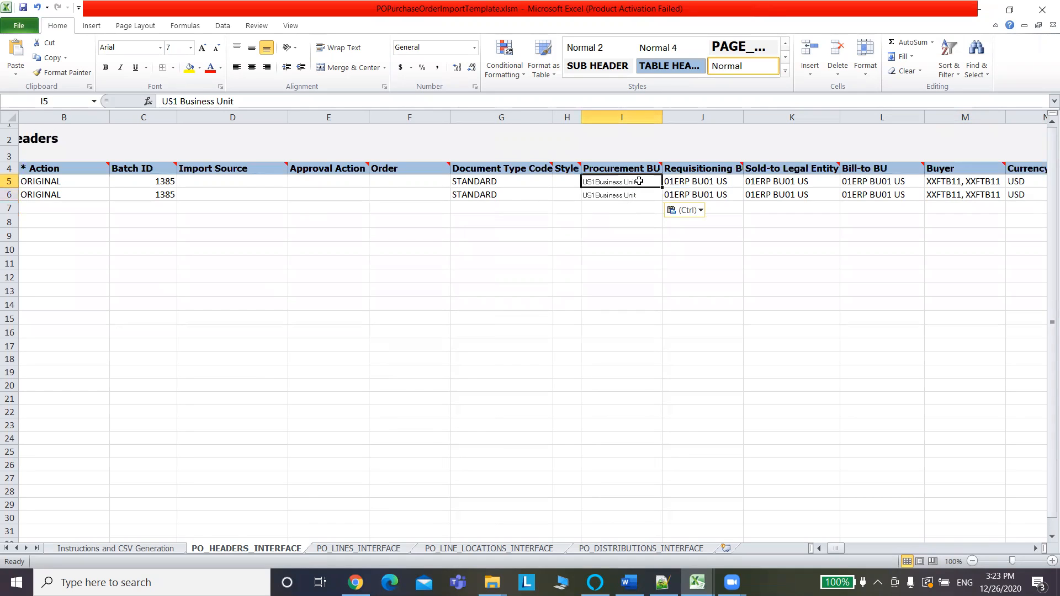
key(ctrl+c)
click(713, 181)
key(ctrl+v)
click(709, 194)
key(ctrl+v)
Copy the Sold-to Legal Entity from Oracle and paste US1 Legal Entity into K5 and K6.
click(788, 181)
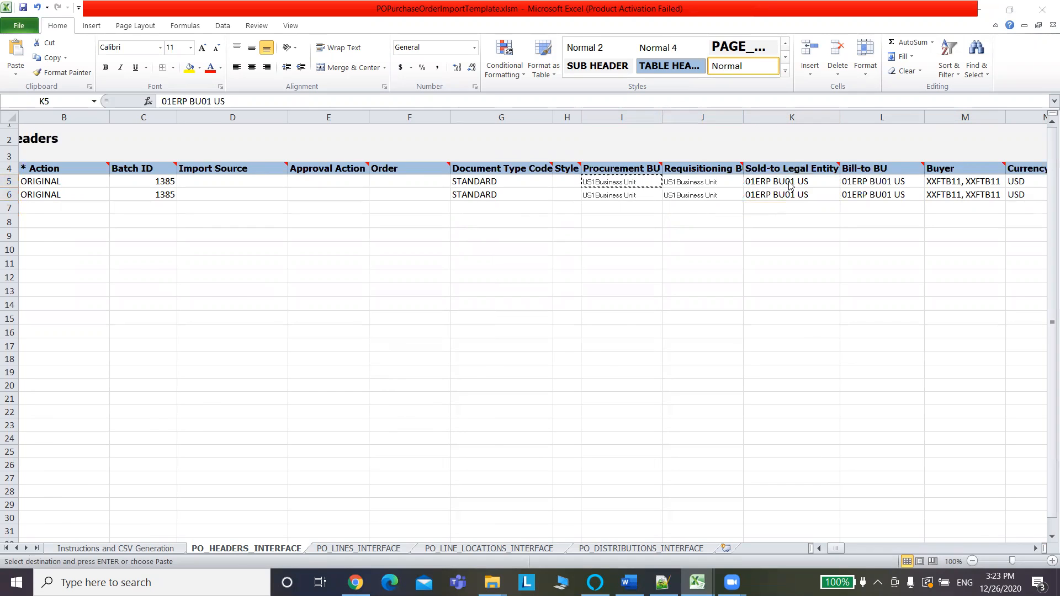
key(alt+Tab)
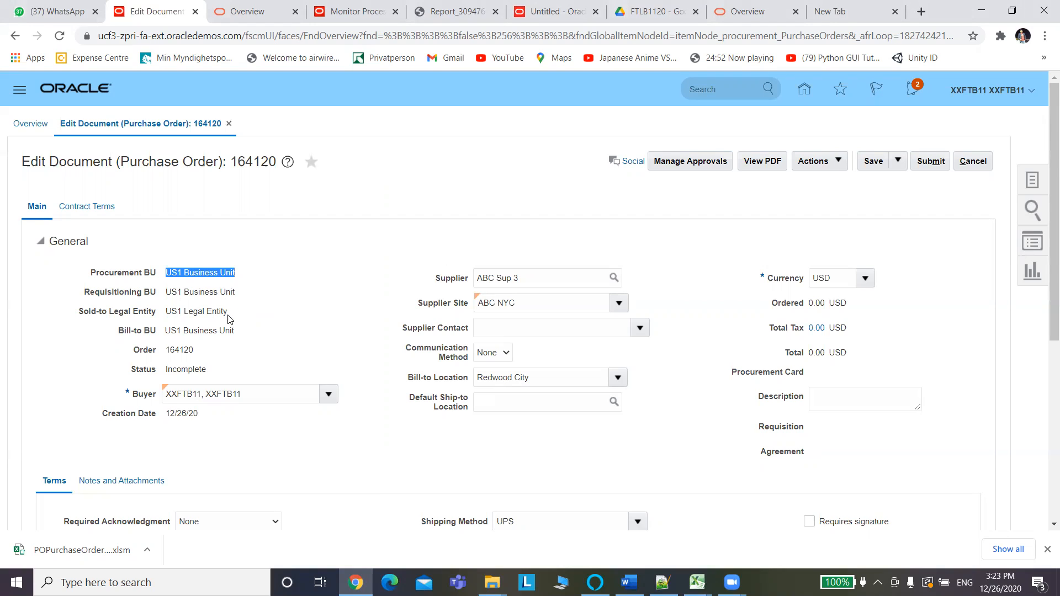
drag(229, 318, 165, 314)
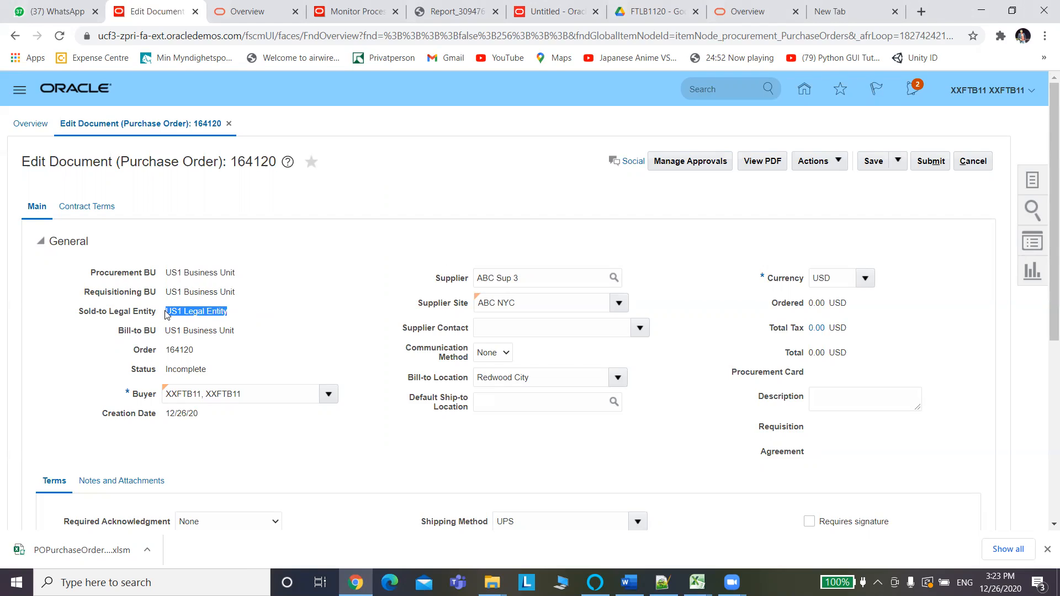
key(alt+Tab)
key(ctrl+v)
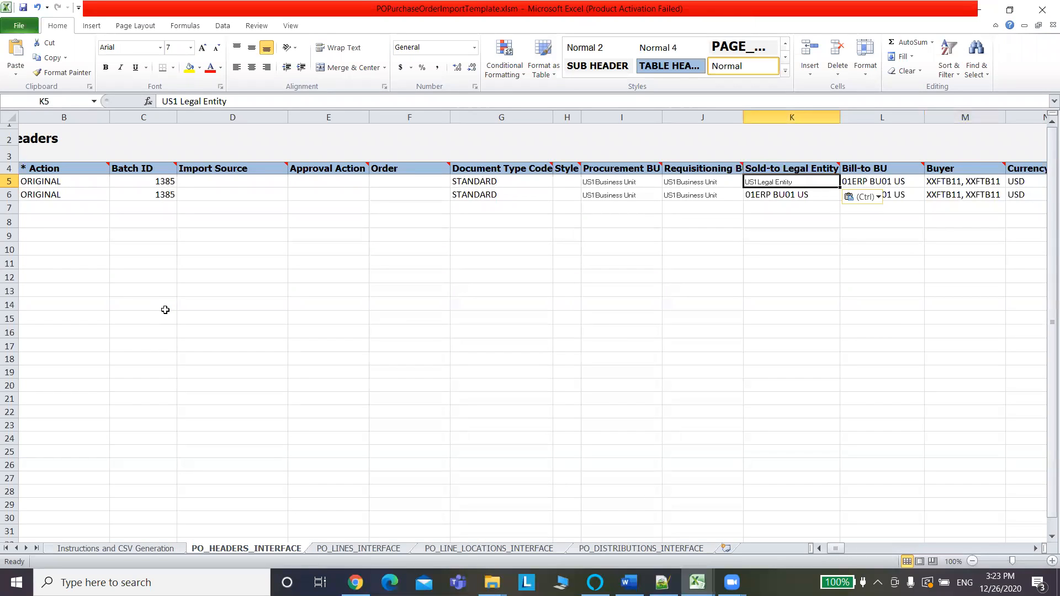
click(766, 200)
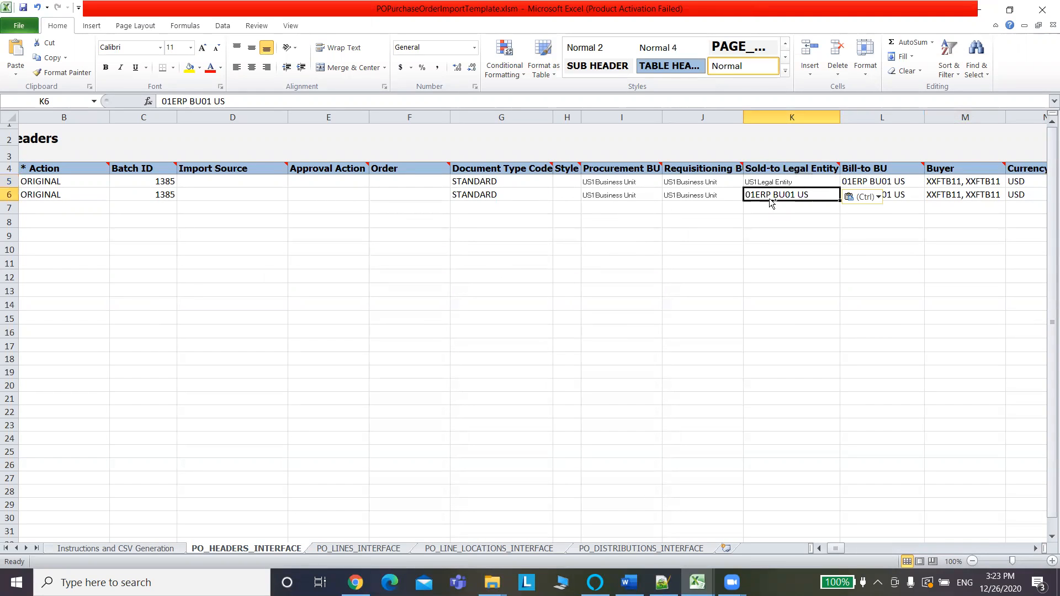
key(ctrl+v)
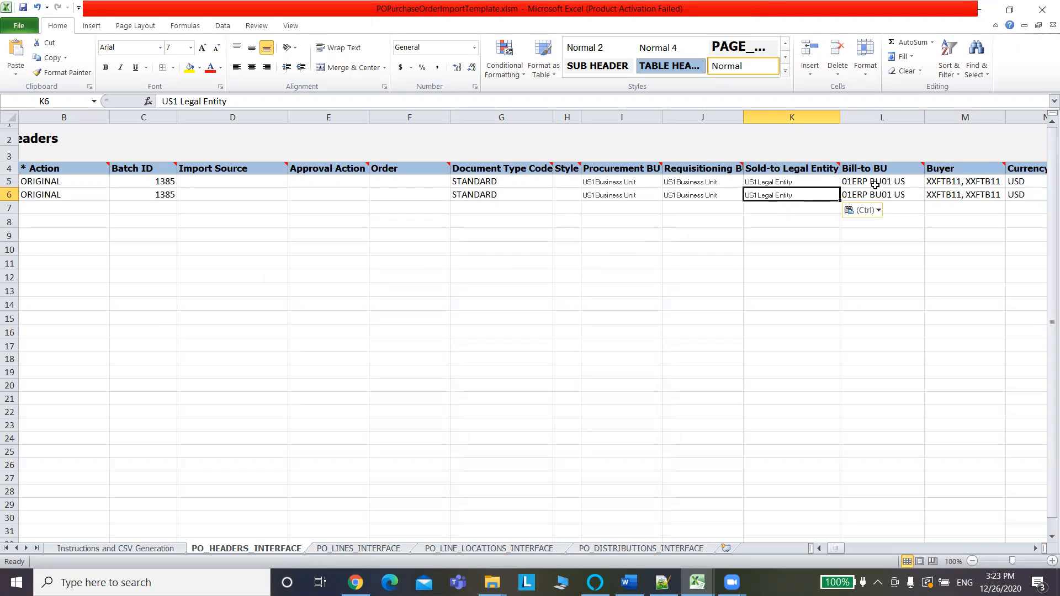
Copy the Bill-to BU from Oracle and paste US1 Business Unit into L5 and L6.
key(alt+Tab)
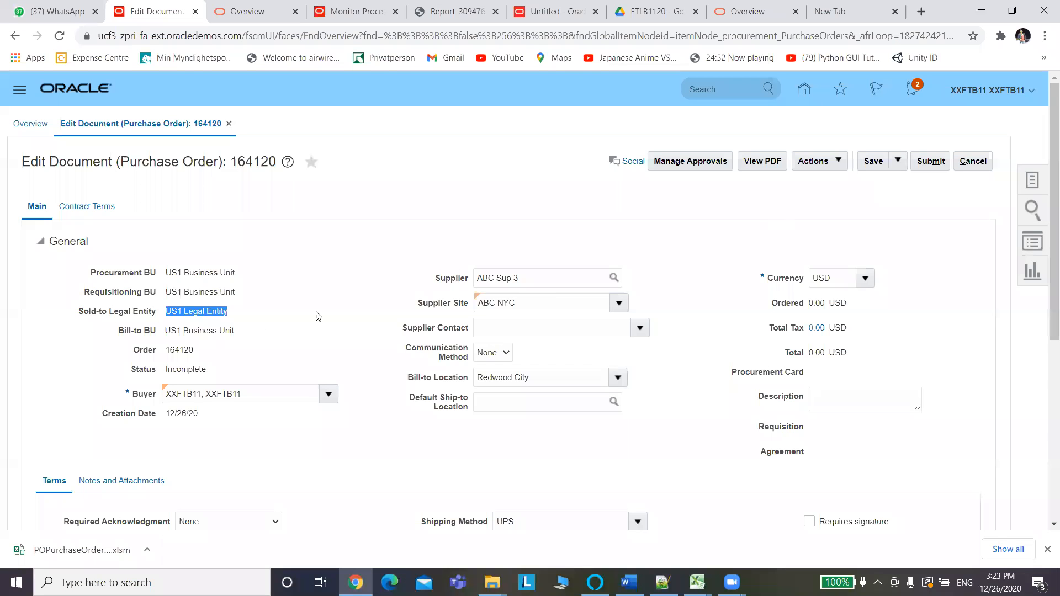
drag(234, 334, 165, 333)
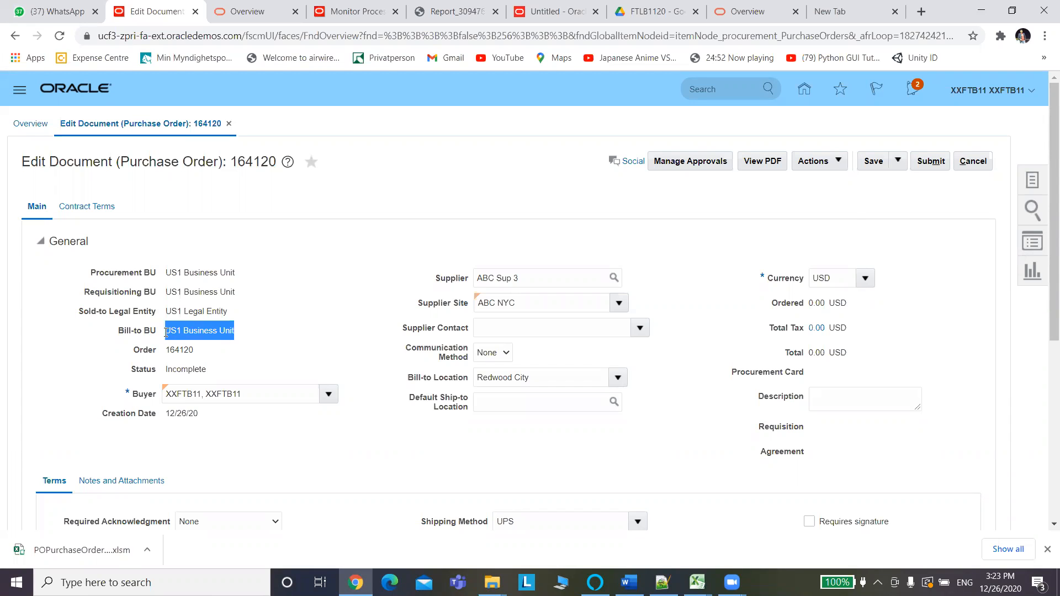
key(alt+Tab)
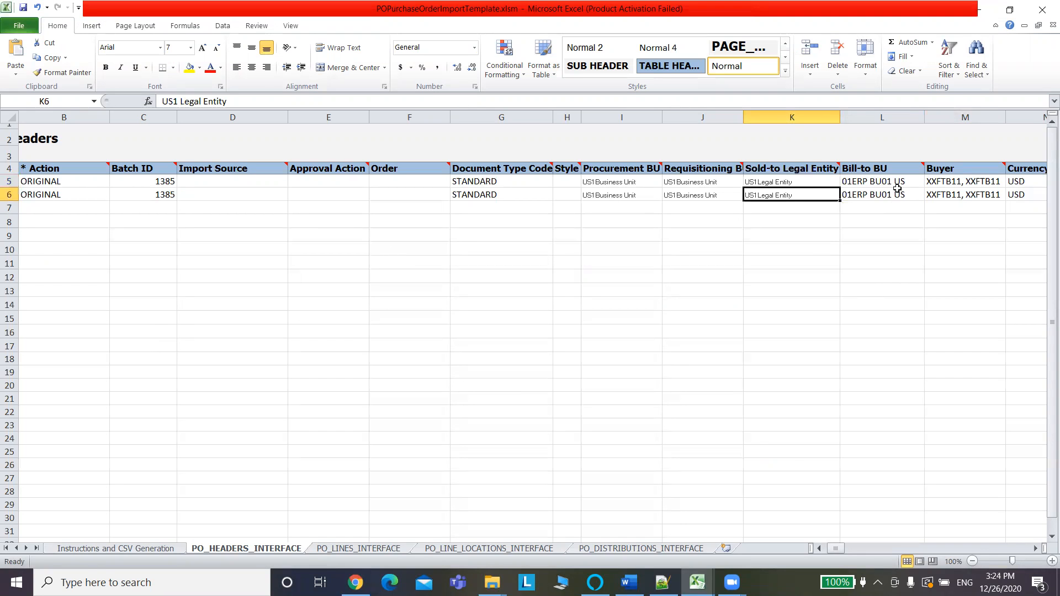
click(868, 185)
key(ctrl+v)
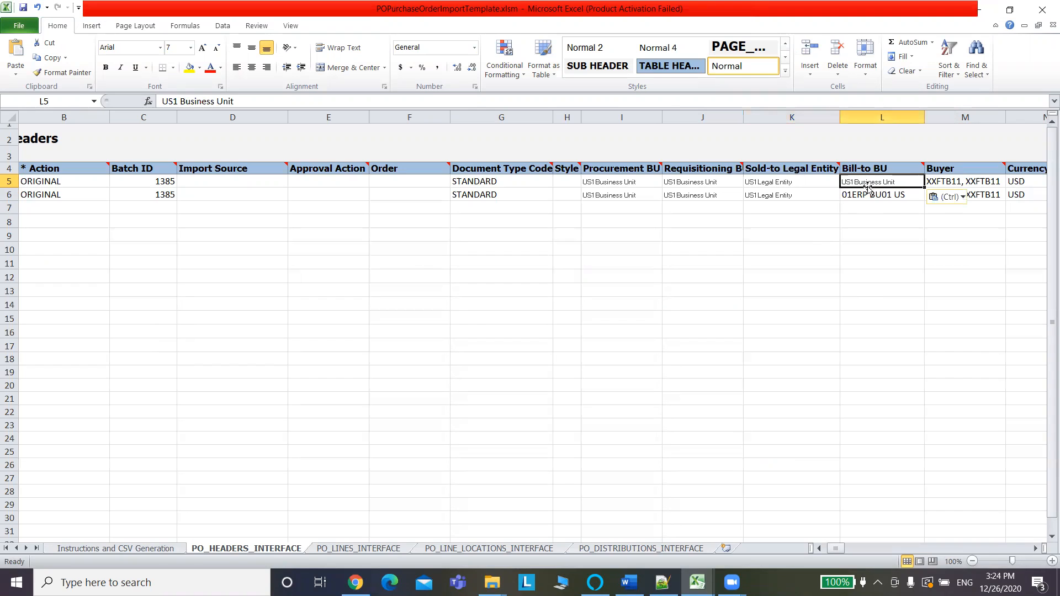
click(875, 194)
key(ctrl+v)
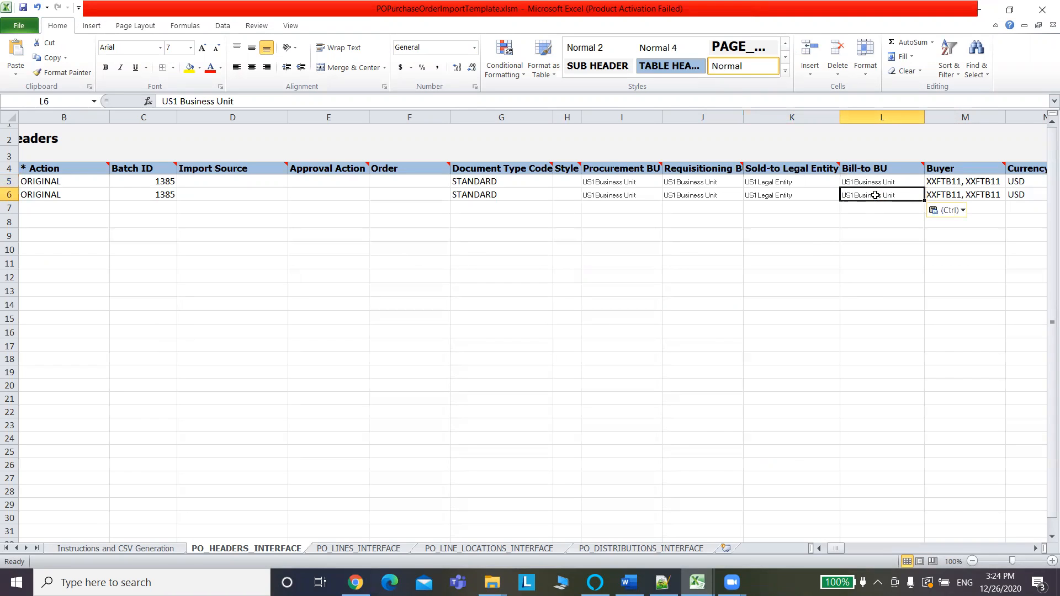
key(alt+Tab)
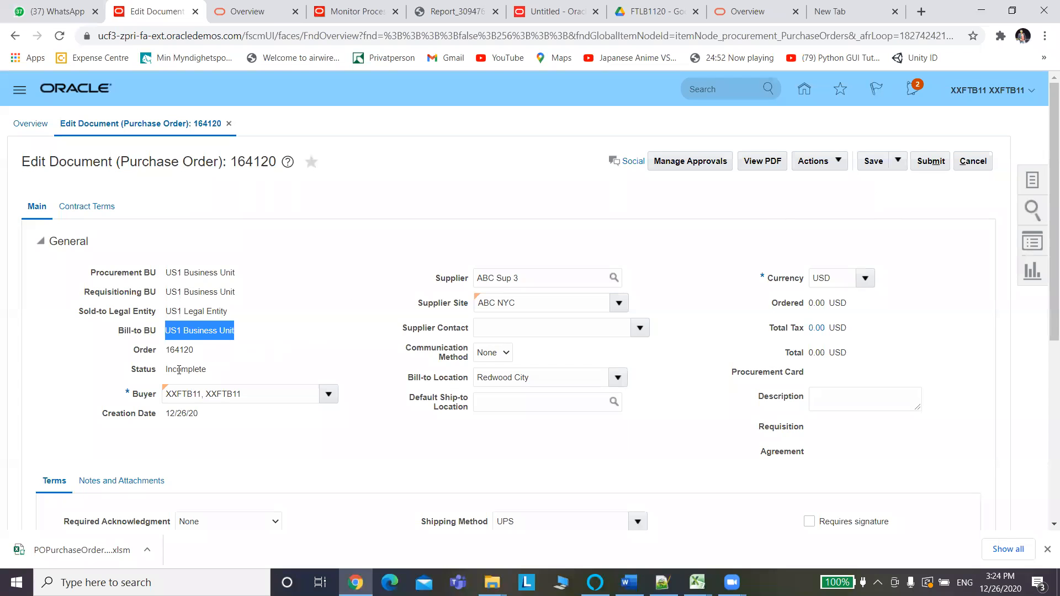
Select the order's buyer name and review the Context Prompt choices without changing anything.
drag(255, 392, 112, 392)
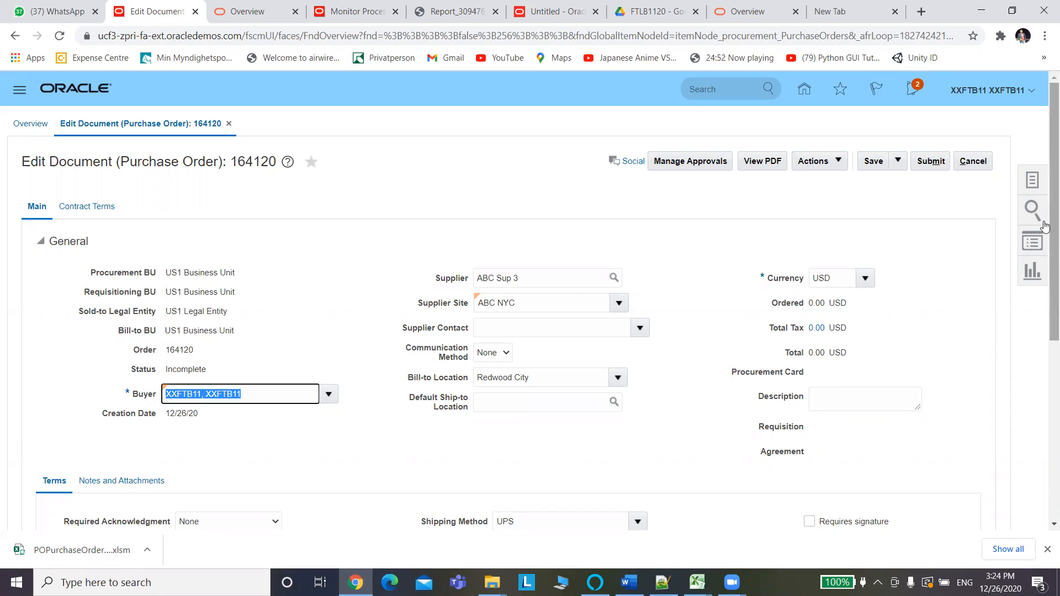
scroll(1044, 273, down, 3)
scroll(1045, 273, down, 4)
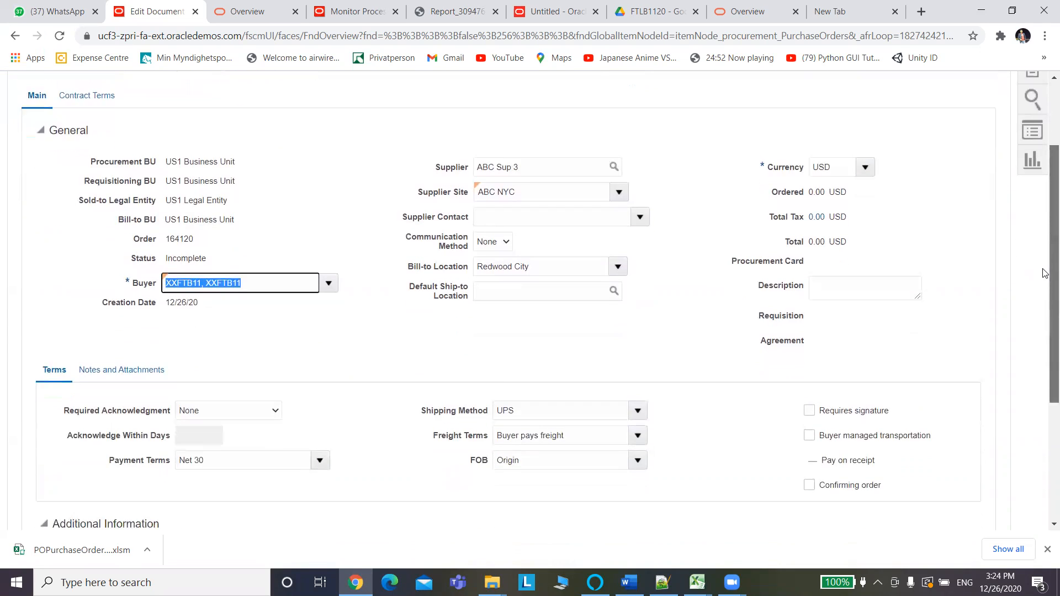
mouse_move(1035, 415)
mouse_down()
mouse_move(1023, 253)
mouse_move(1021, 422)
mouse_up()
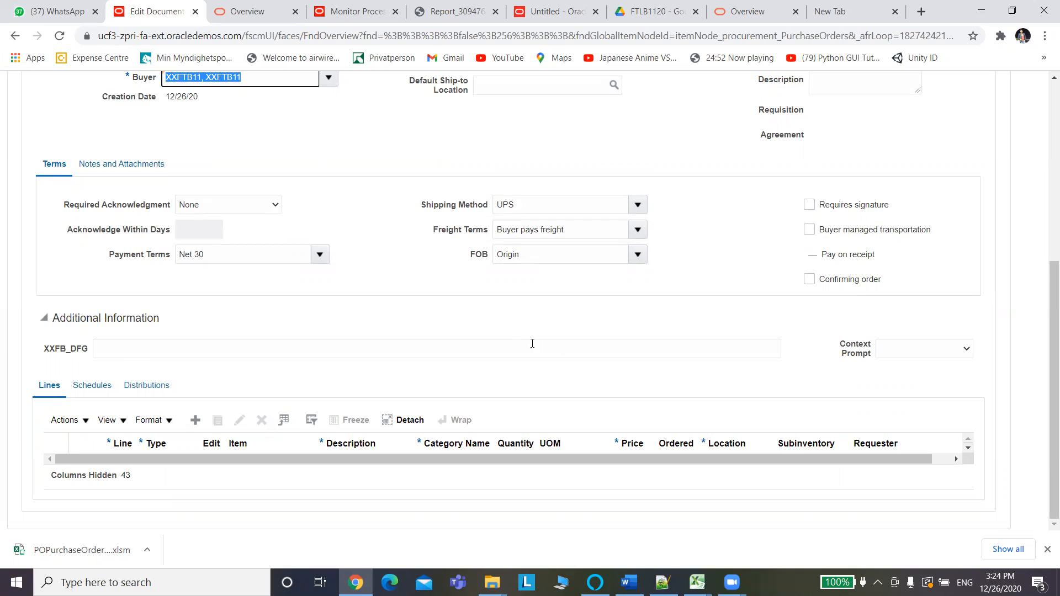
click(967, 356)
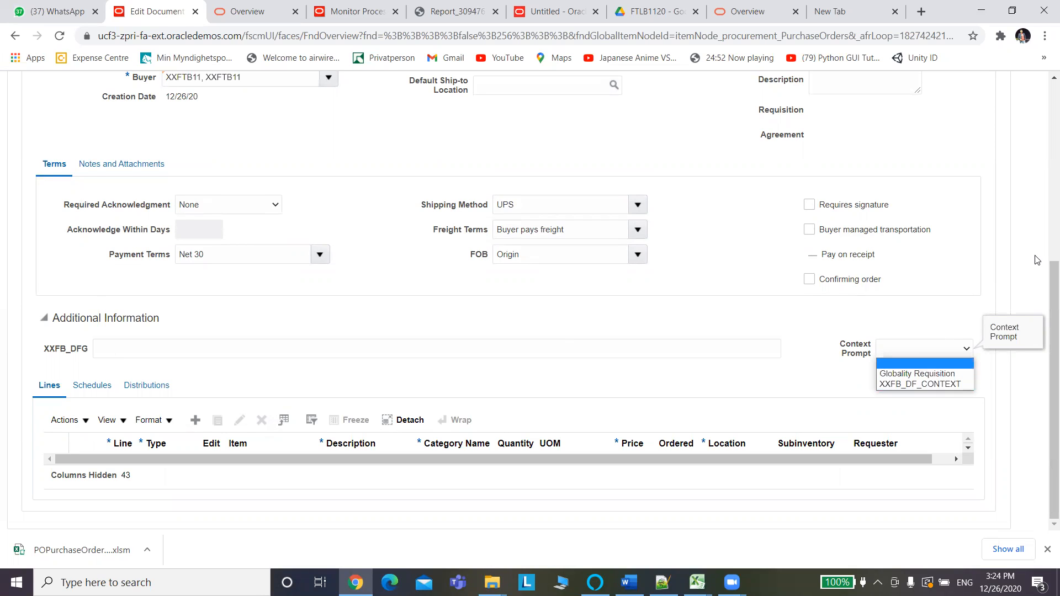
drag(1044, 286, 1033, 178)
key(alt+Tab)
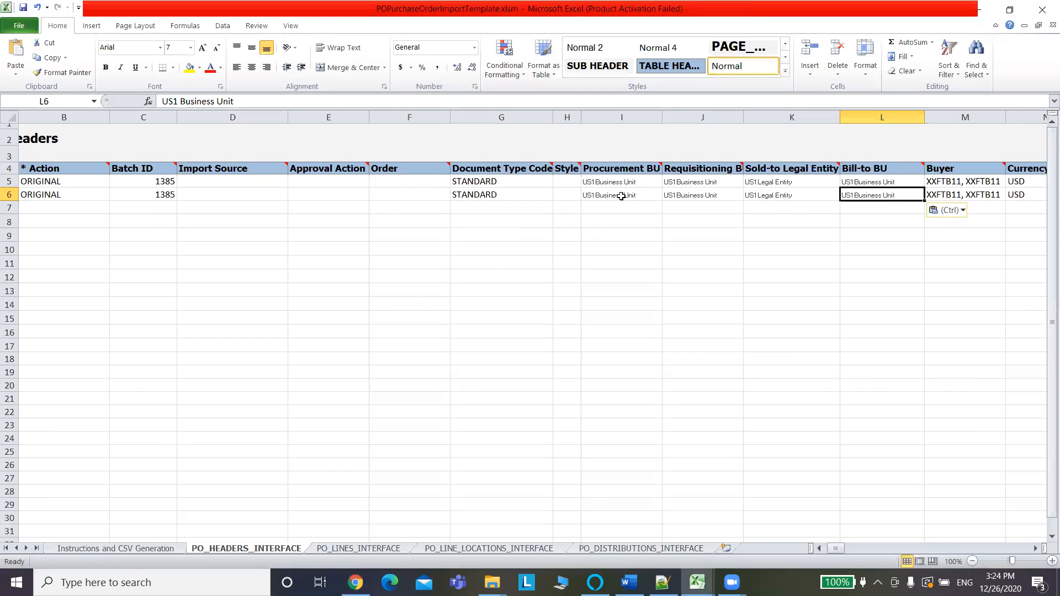
Copy the STANDARD cell G5's formatting onto I5:M6 with Format Painter.
click(479, 184)
click(62, 72)
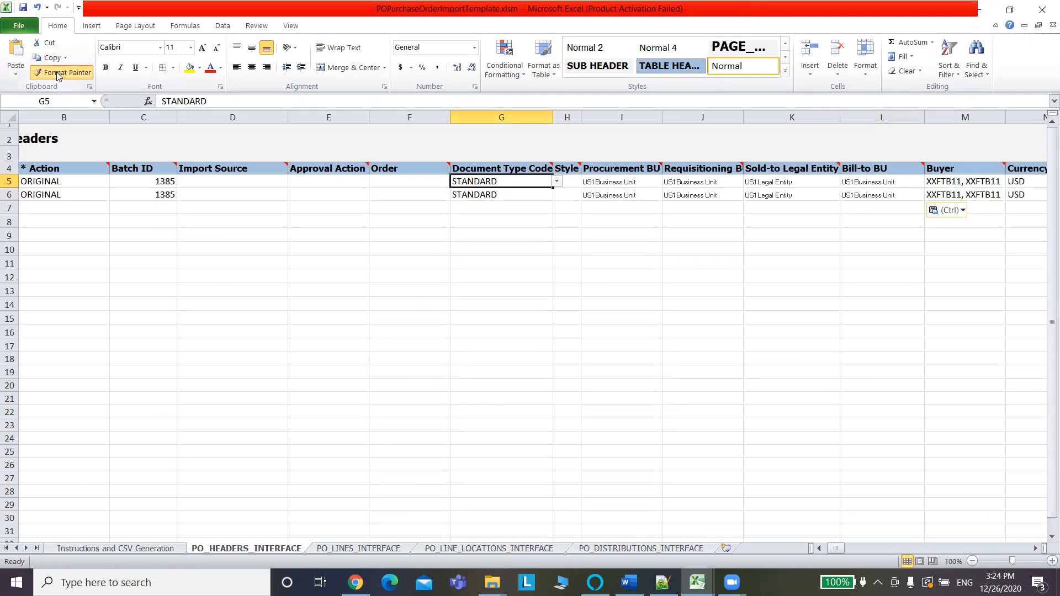
click(603, 181)
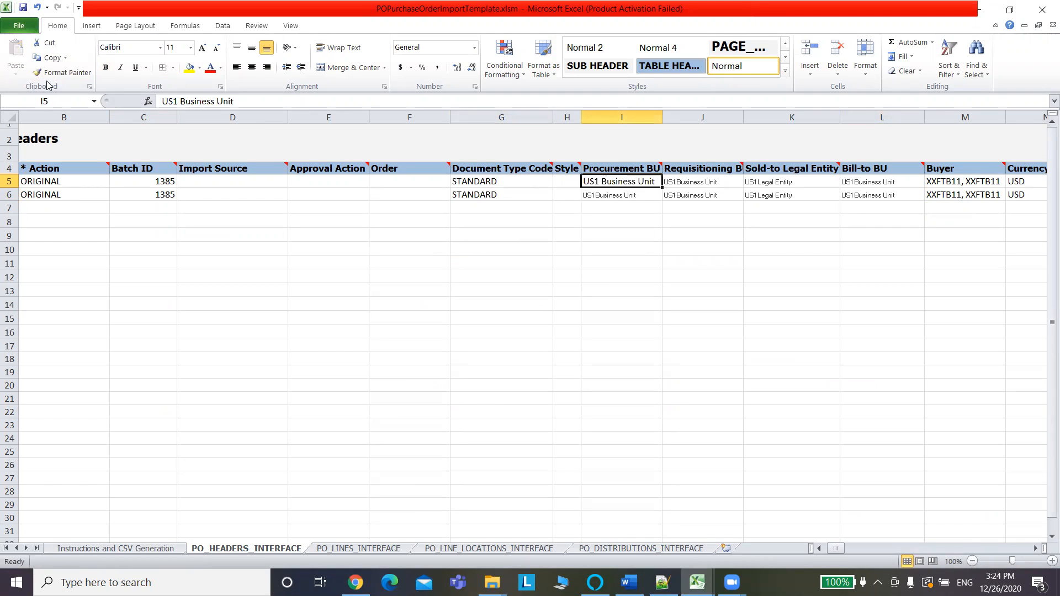
click(61, 72)
mouse_move(603, 182)
mouse_down()
mouse_move(604, 196)
mouse_move(696, 198)
mouse_move(827, 180)
mouse_move(1003, 184)
mouse_up()
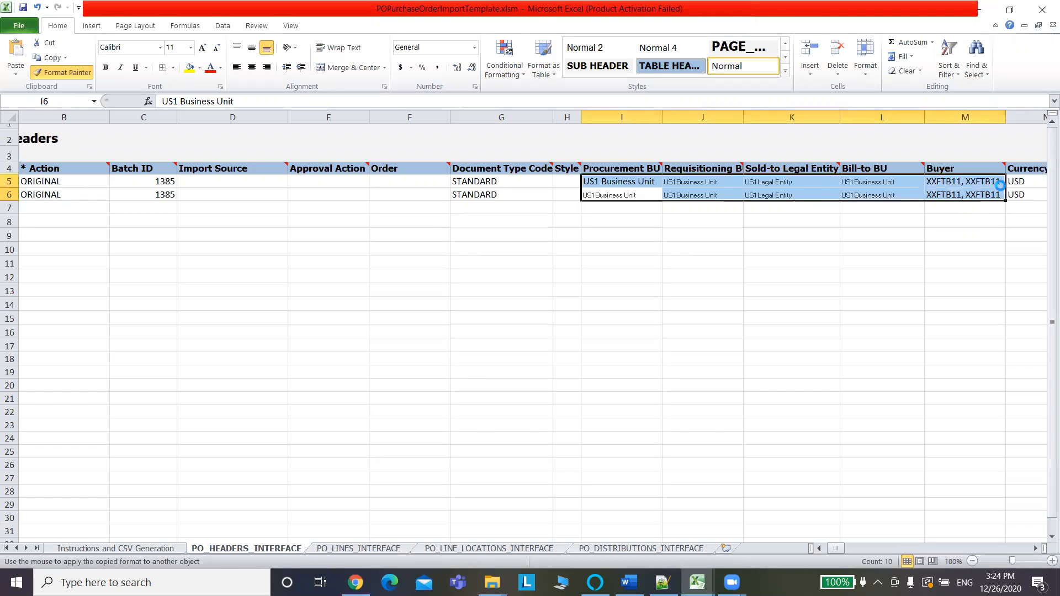
click(866, 223)
Scroll right to the supplier columns and return to the Oracle draft order.
key(Right)
key(Right)
key(Right)
key(Right)
key(Right)
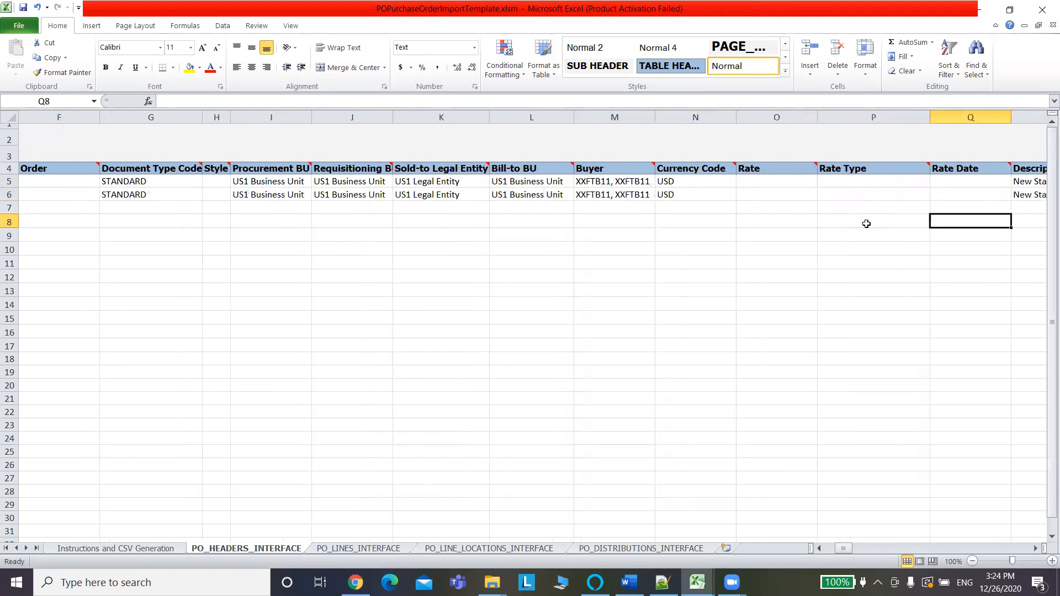
key(Right)
key(Right)
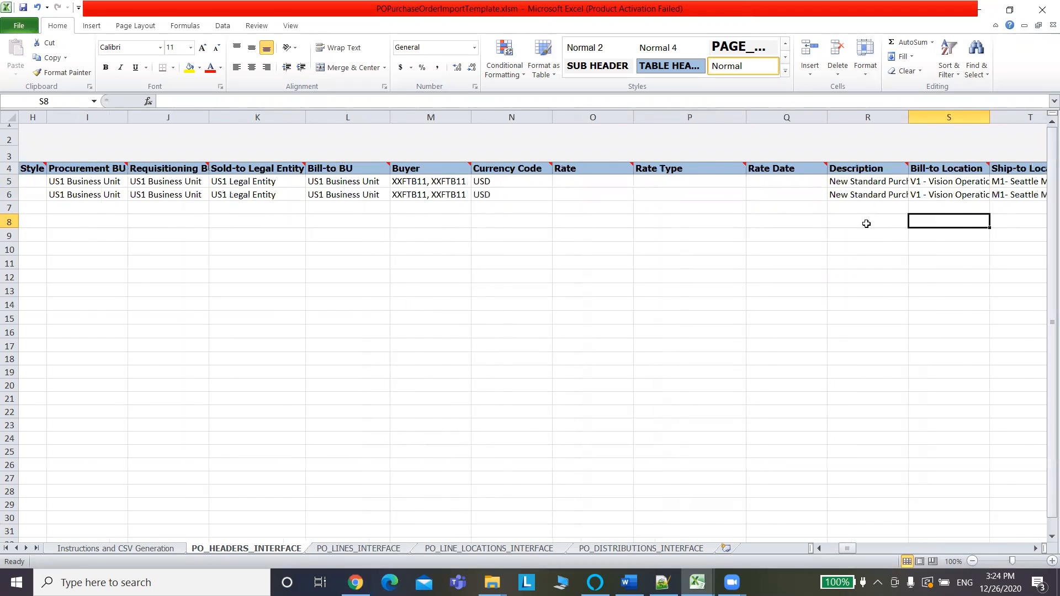
key(Right)
key(Right)
key(Right)
key(Right)
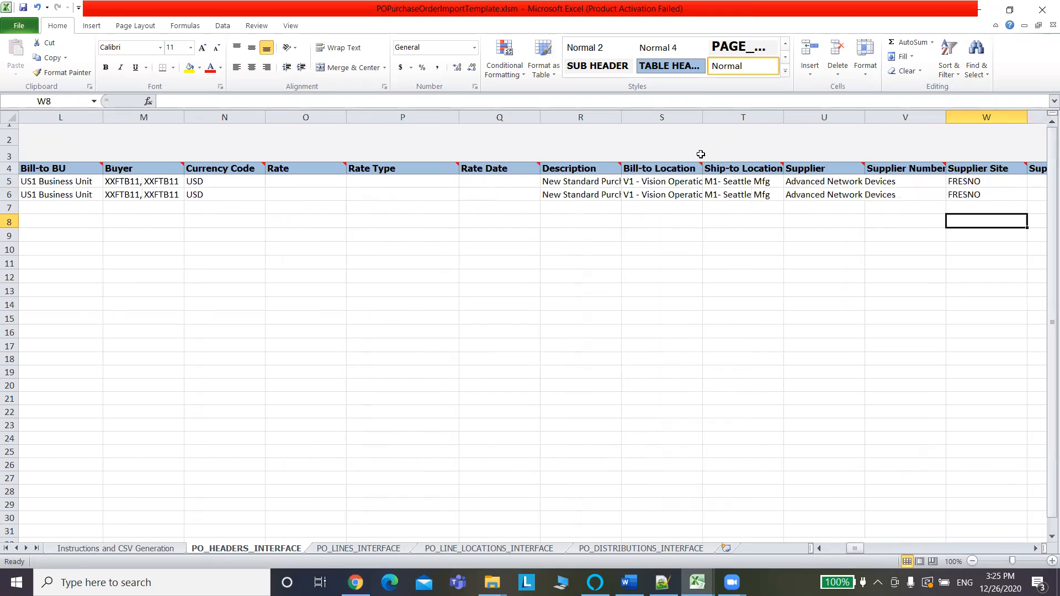
mouse_move(687, 168)
key(alt+Tab)
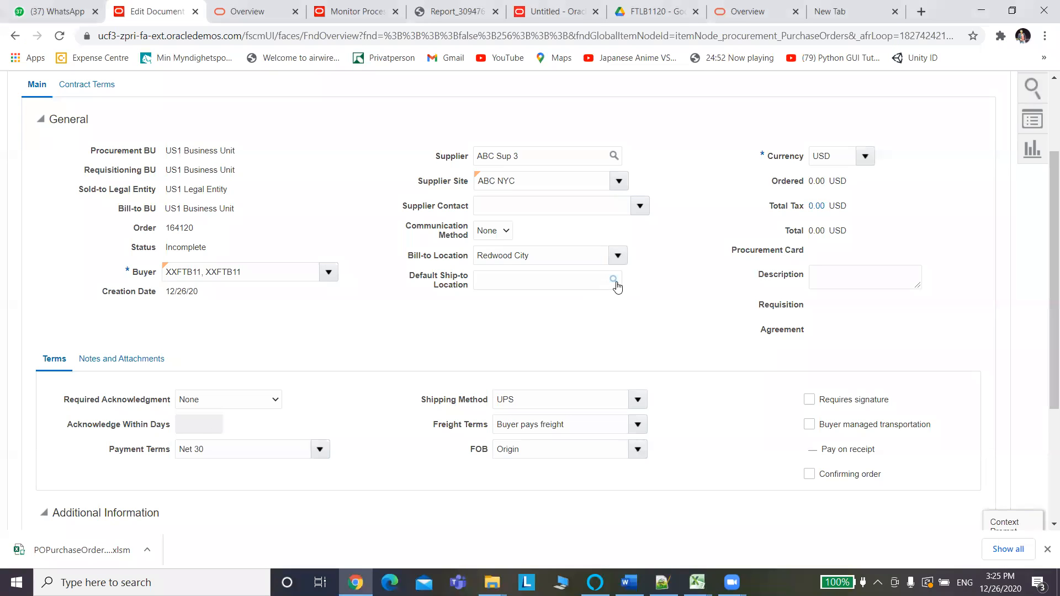
Copy Redwood City from Oracle's Bill-to Location into S5, T5, S6 and T6.
click(570, 261)
key(ctrl+a)
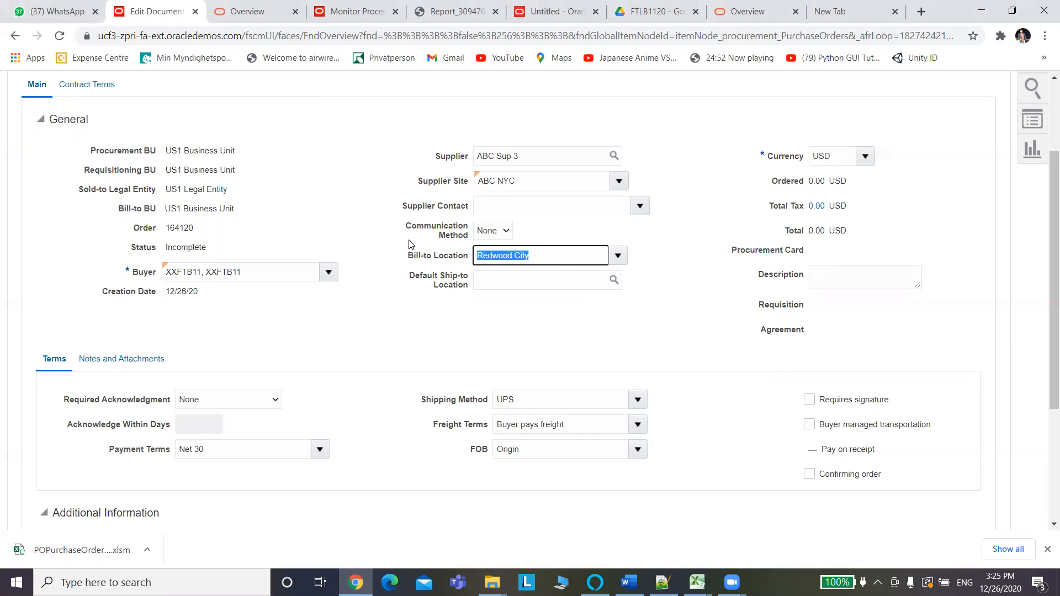
key(alt+Tab)
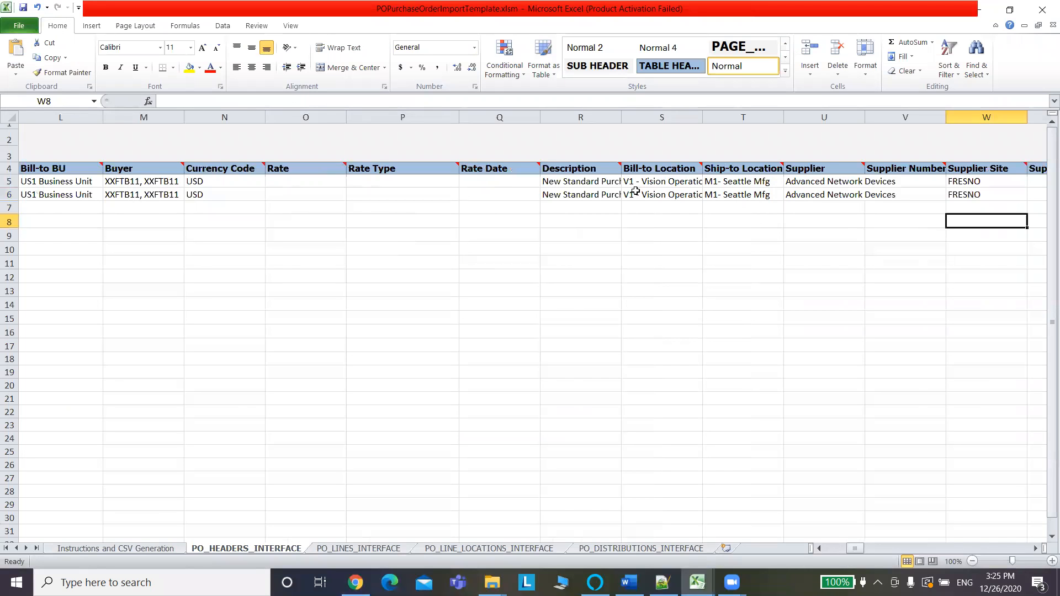
click(670, 183)
key(ctrl+v)
click(719, 182)
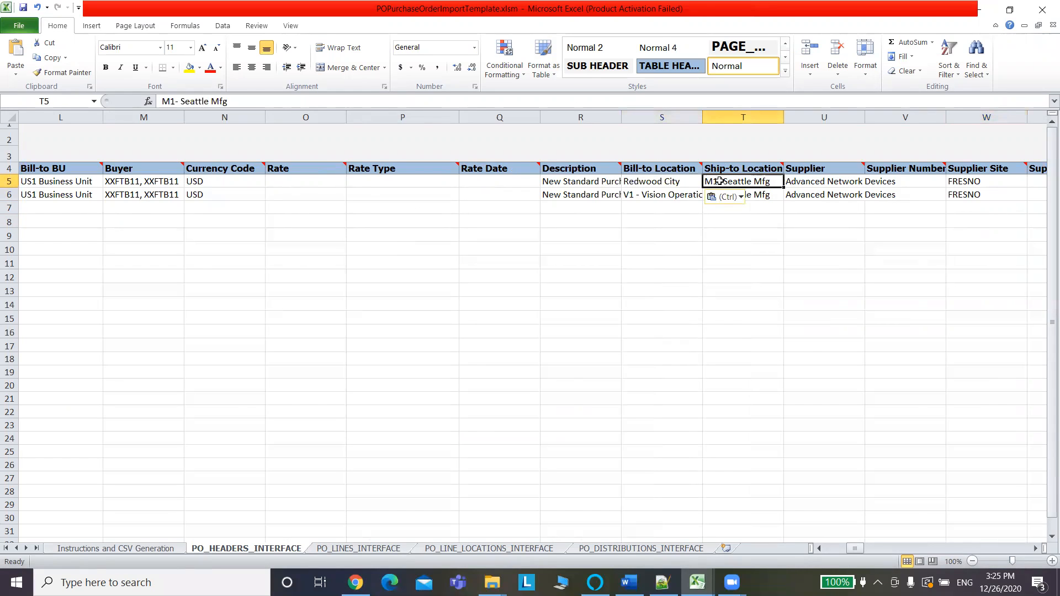
key(ctrl+v)
click(662, 195)
key(ctrl+v)
click(750, 193)
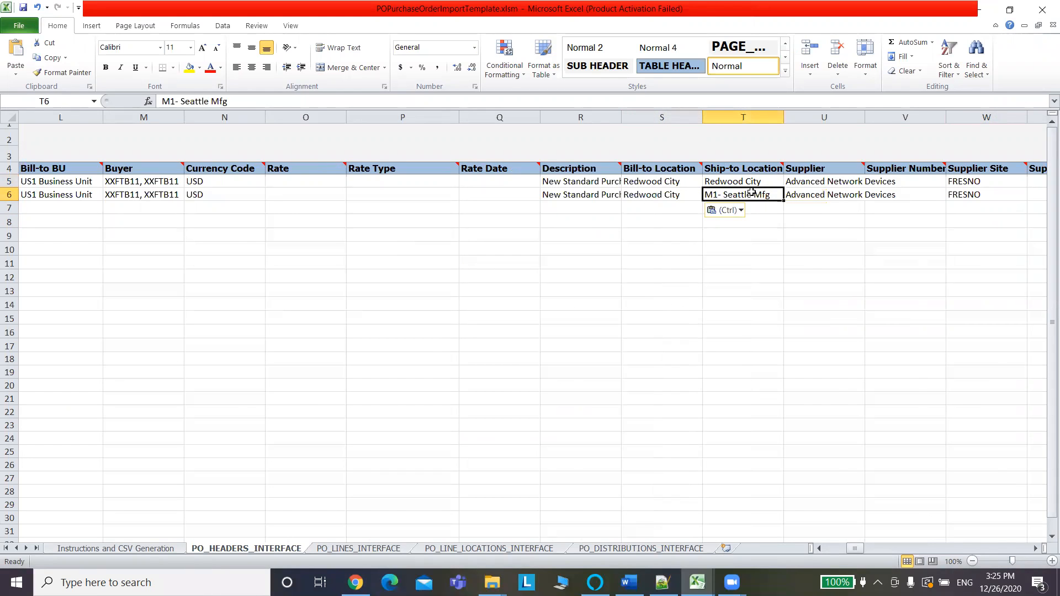
key(ctrl+v)
Select row 5's Supplier cell, then select the supplier name on the Oracle order.
click(838, 184)
key(ctrl+c)
key(alt+Tab)
drag(531, 163, 441, 164)
key(ctrl+v)
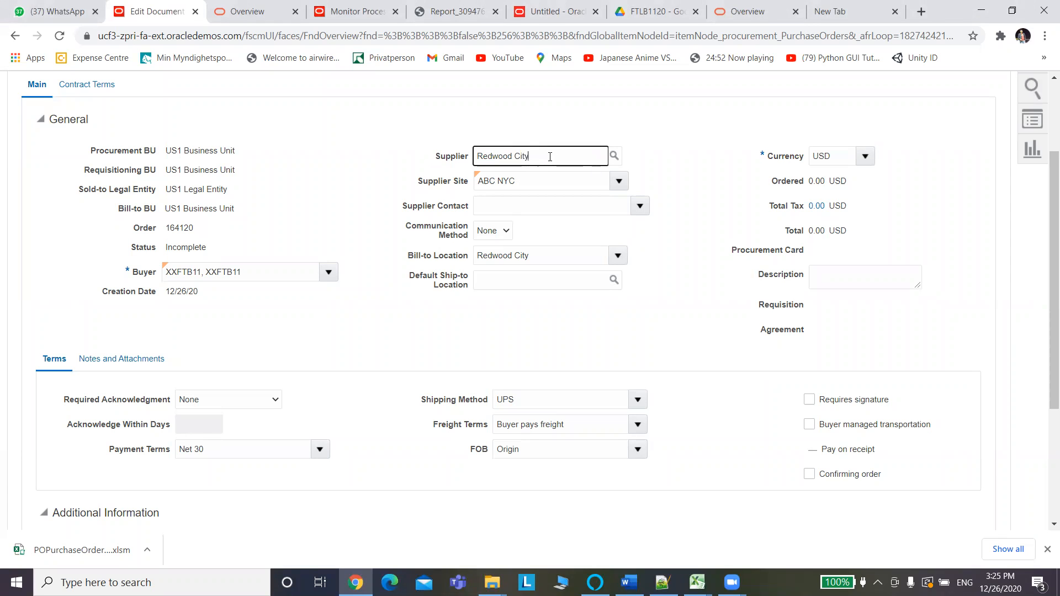
drag(550, 157, 352, 176)
click(351, 175)
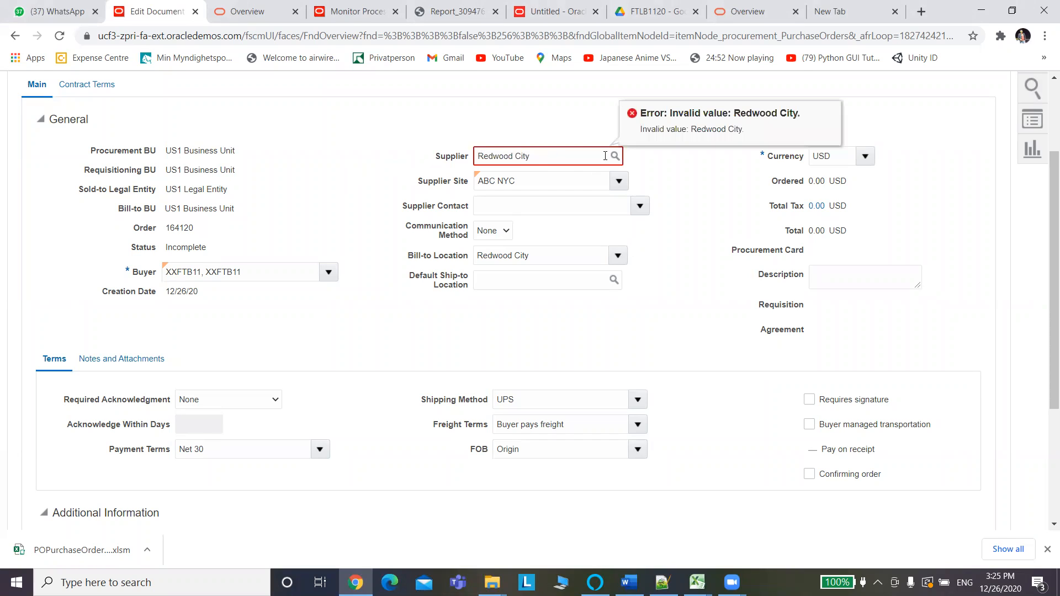
drag(575, 155, 367, 146)
key(BackSpace)
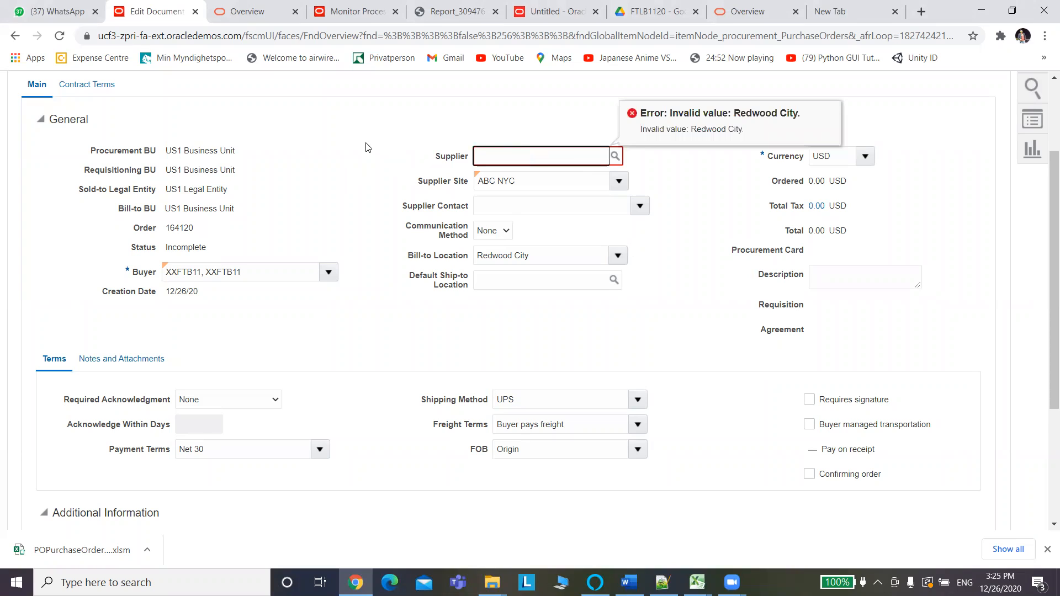
text(ABC)
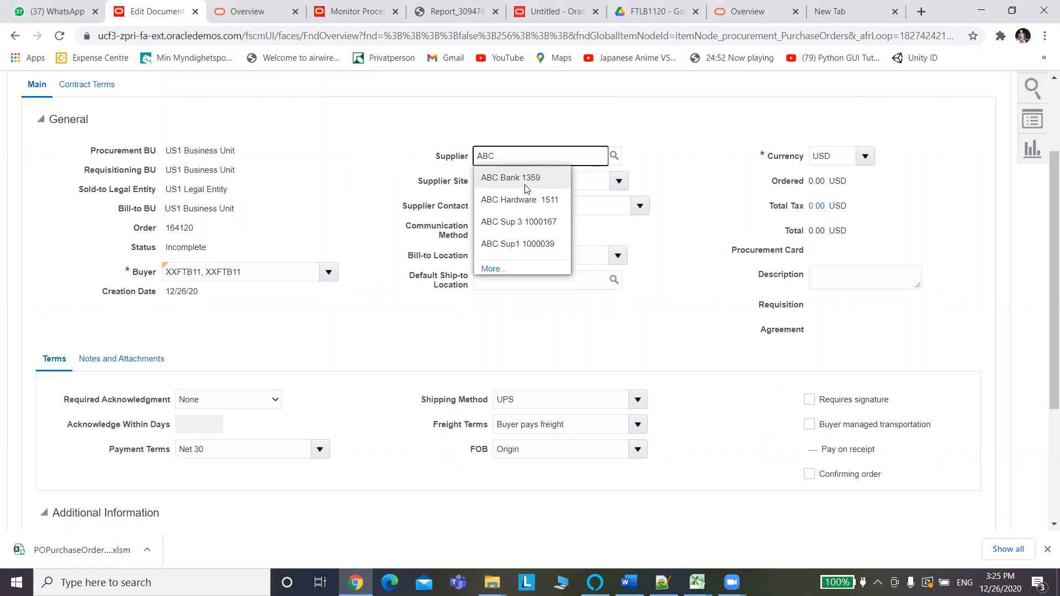
click(522, 226)
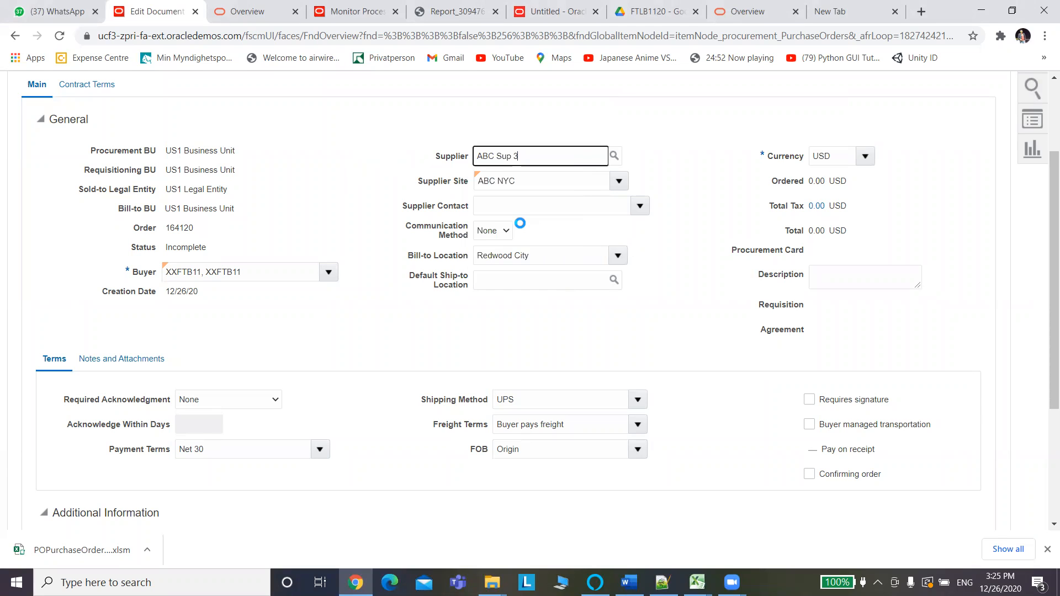
drag(532, 157, 423, 157)
Paste ABC Sup 3 into the Supplier cells U5 and U6.
key(alt+Tab)
key(ctrl+v)
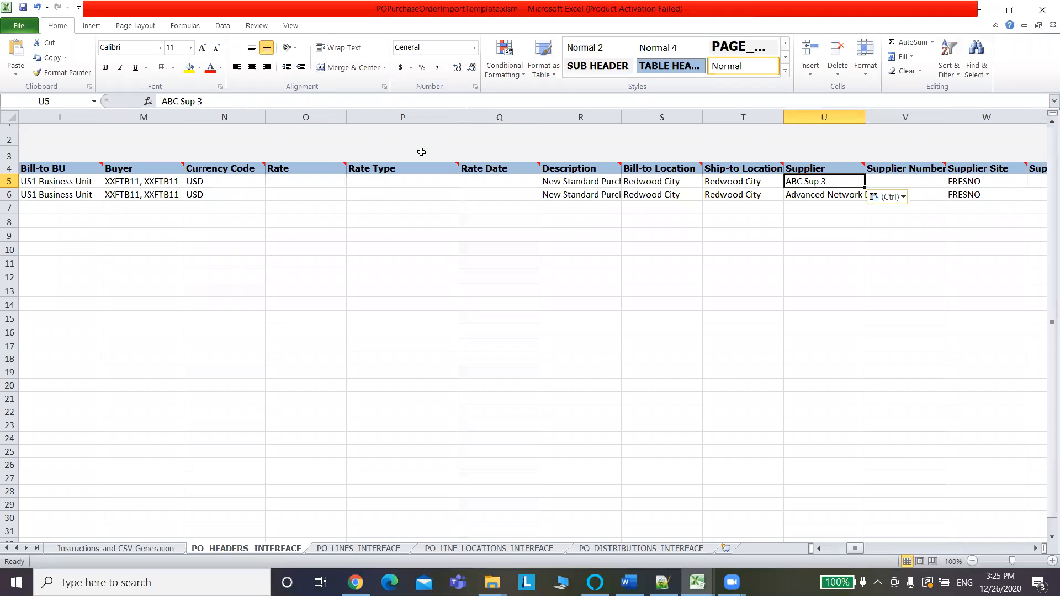
click(824, 195)
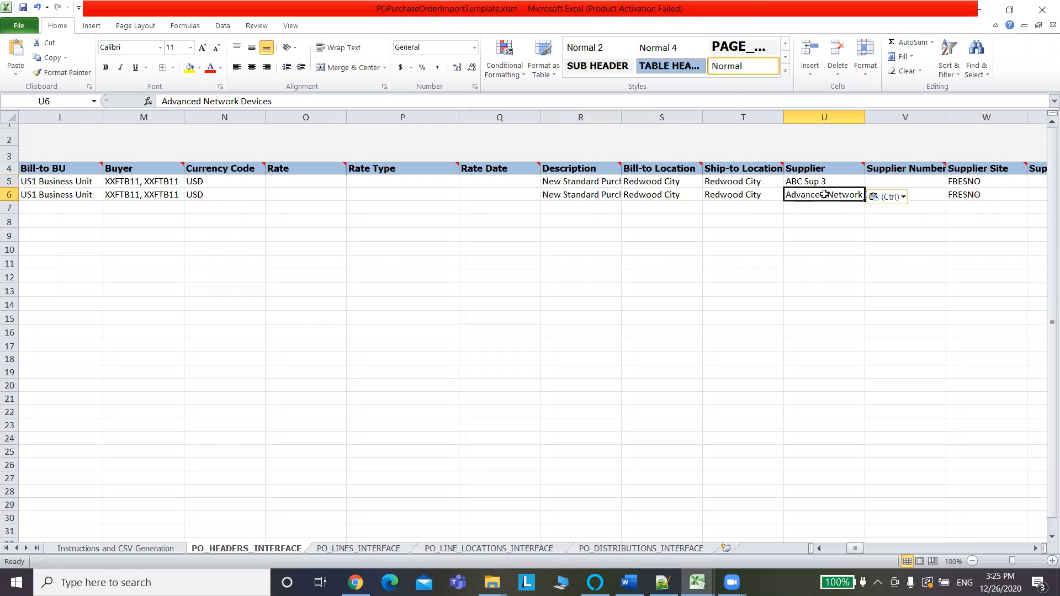
key(ctrl+v)
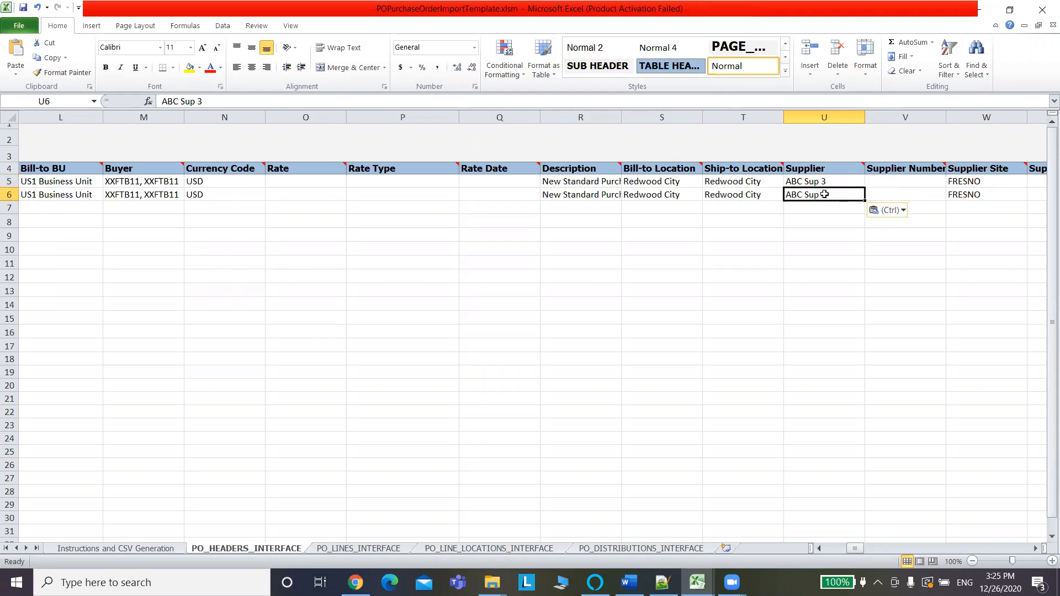
Copy Supplier Site ABC NYC from Oracle into W5 and W6.
click(920, 180)
click(972, 182)
key(alt+Tab)
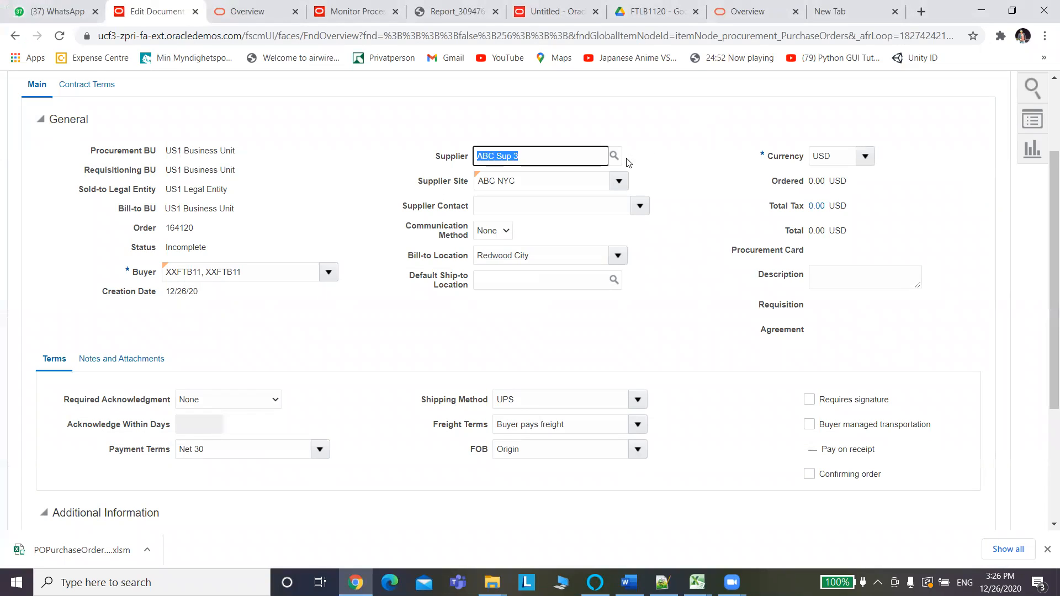
click(618, 183)
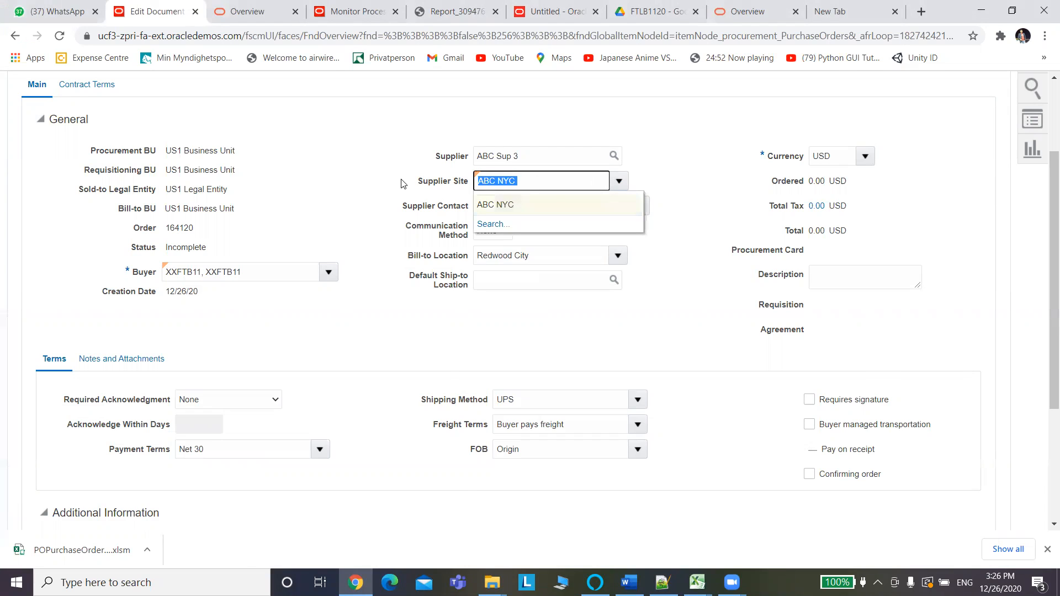
key(alt+Tab)
key(ctrl+v)
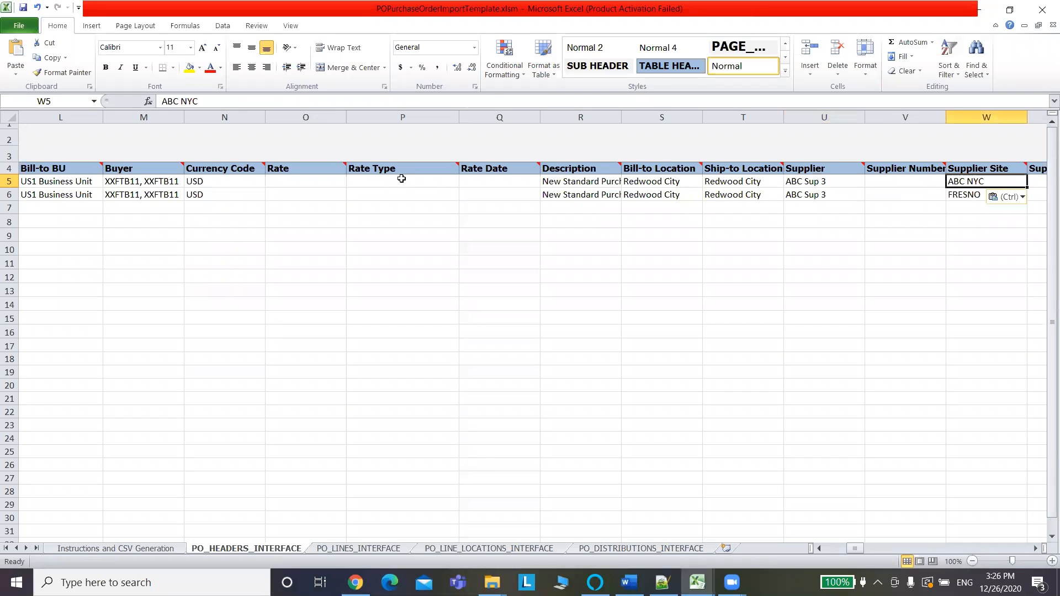
key(Down)
key(ctrl+v)
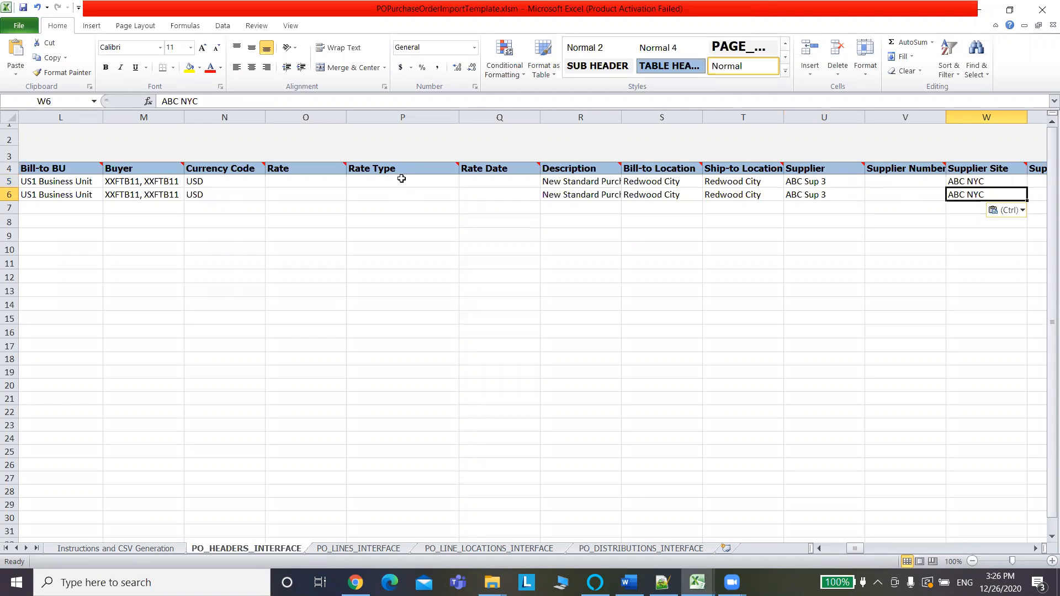
key(Right)
key(Right)
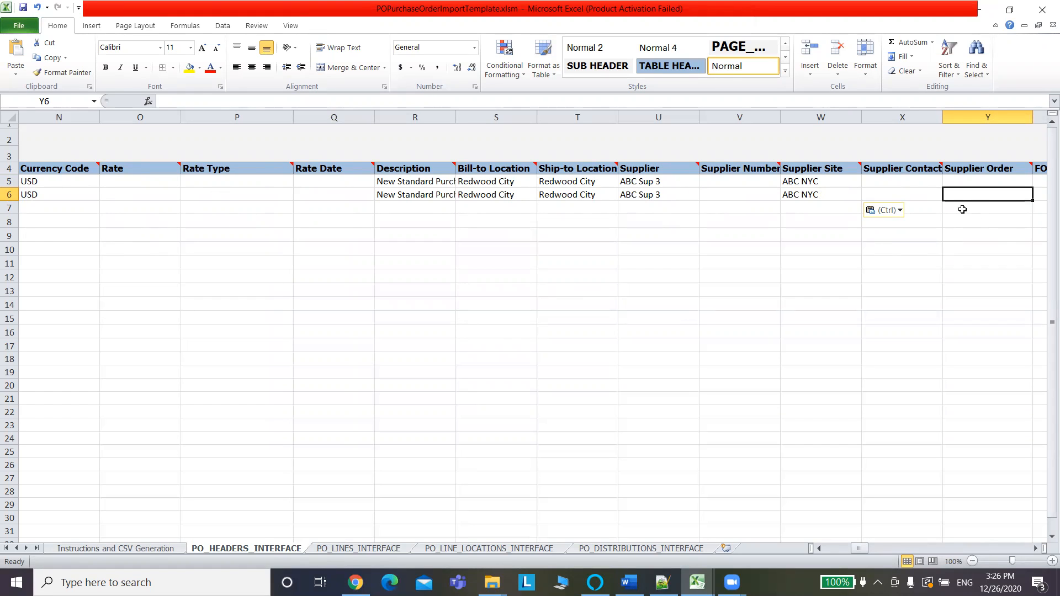
key(Right)
key(Right)
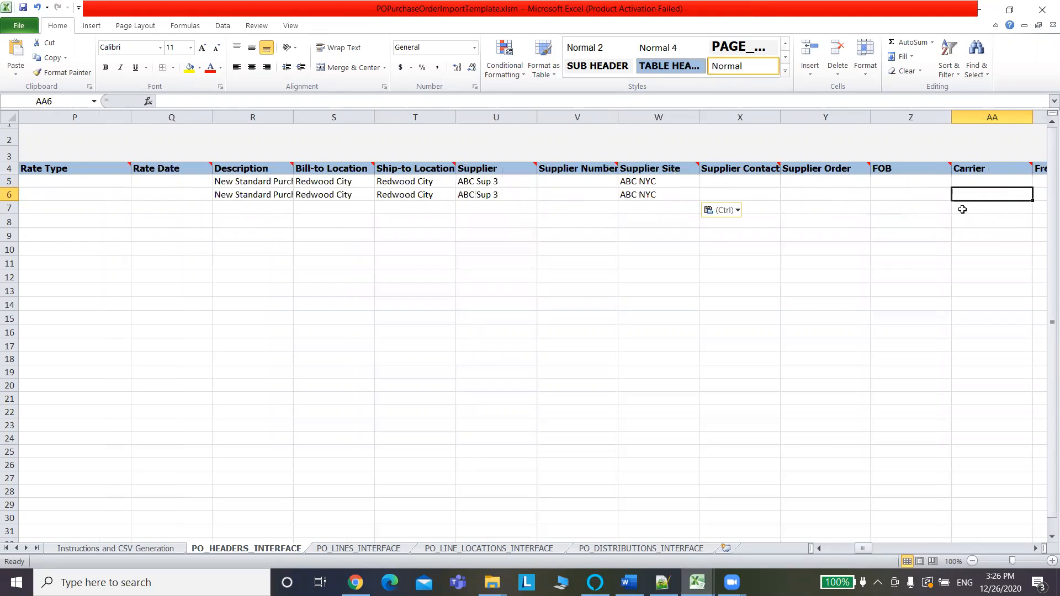
mouse_move(949, 163)
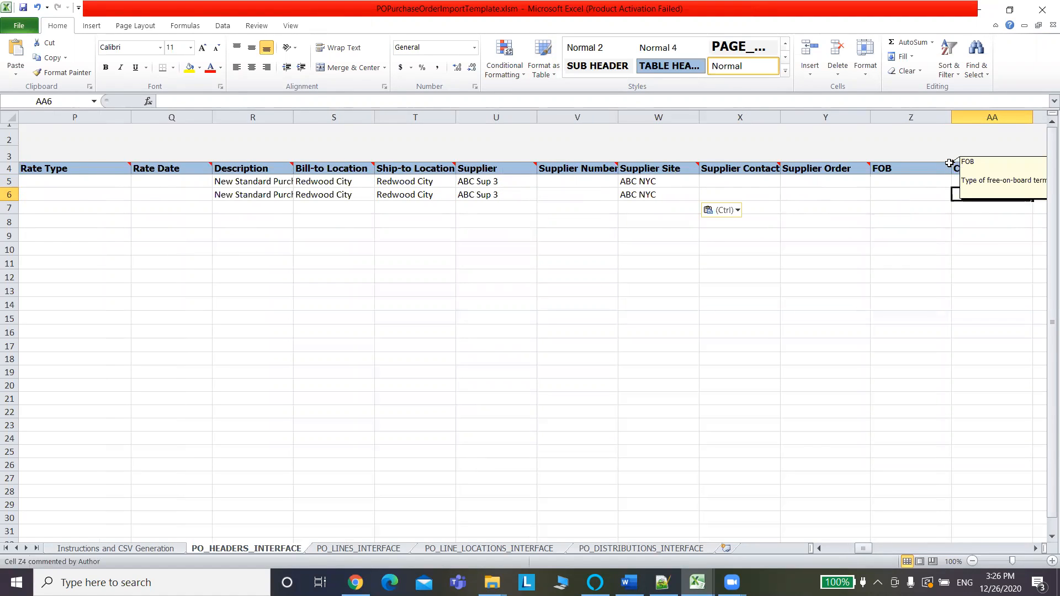
click(899, 182)
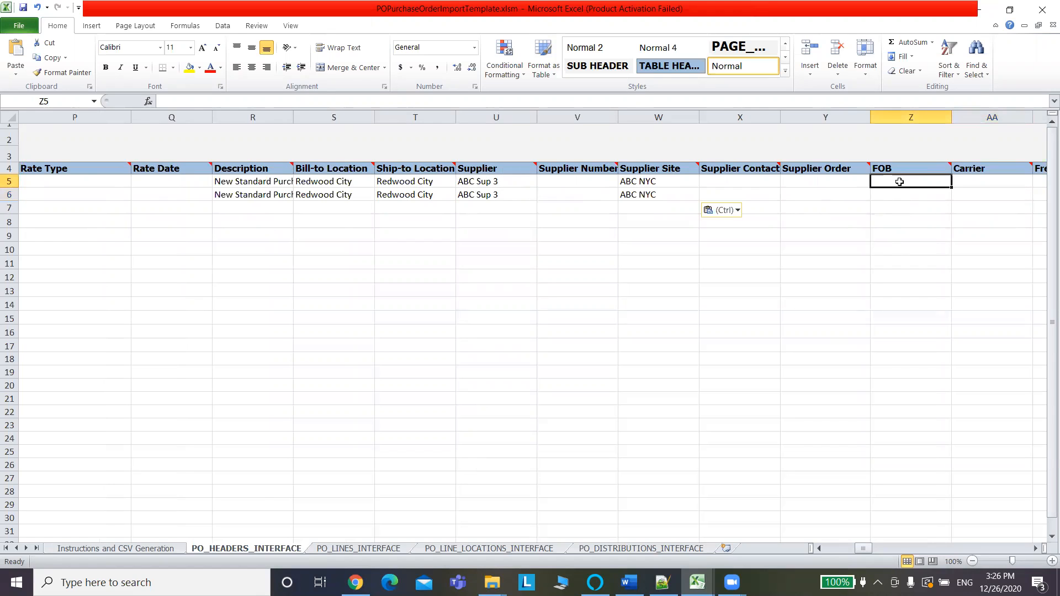
key(Tab)
key(Tab)
key(Tab)
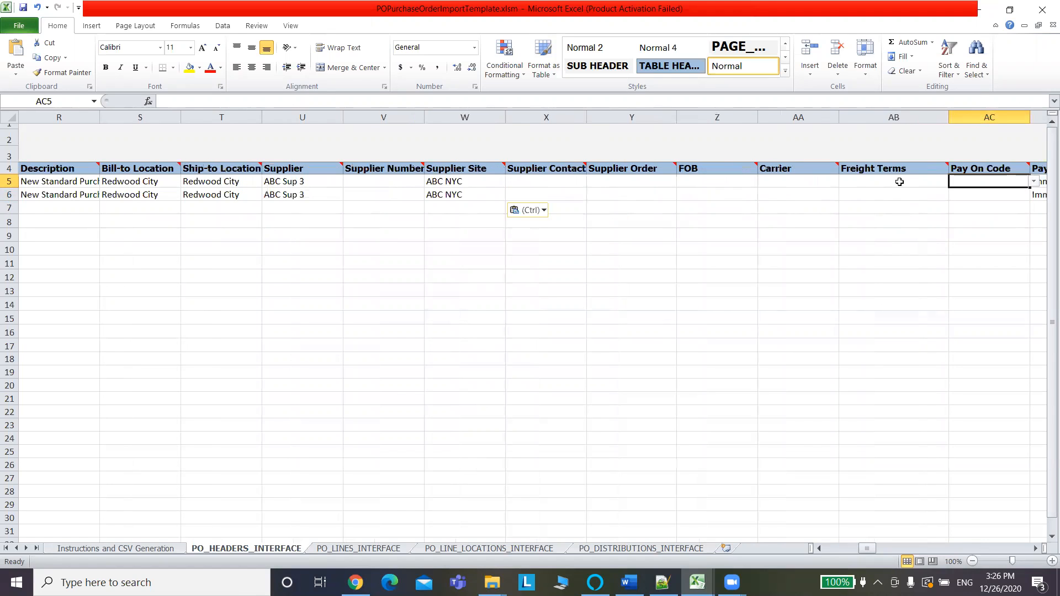
key(Tab)
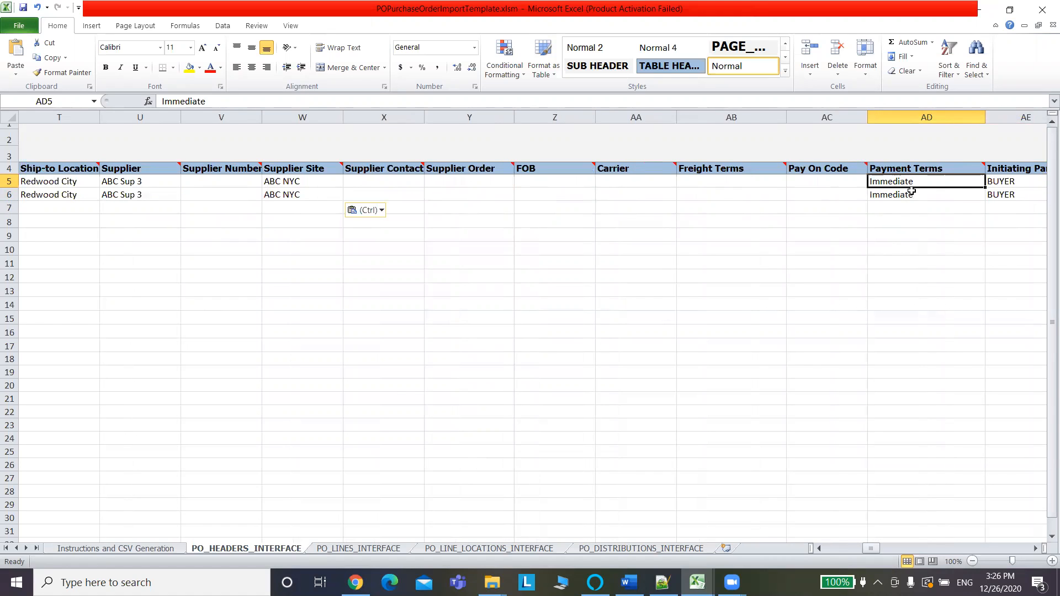
mouse_move(982, 164)
drag(870, 548, 877, 549)
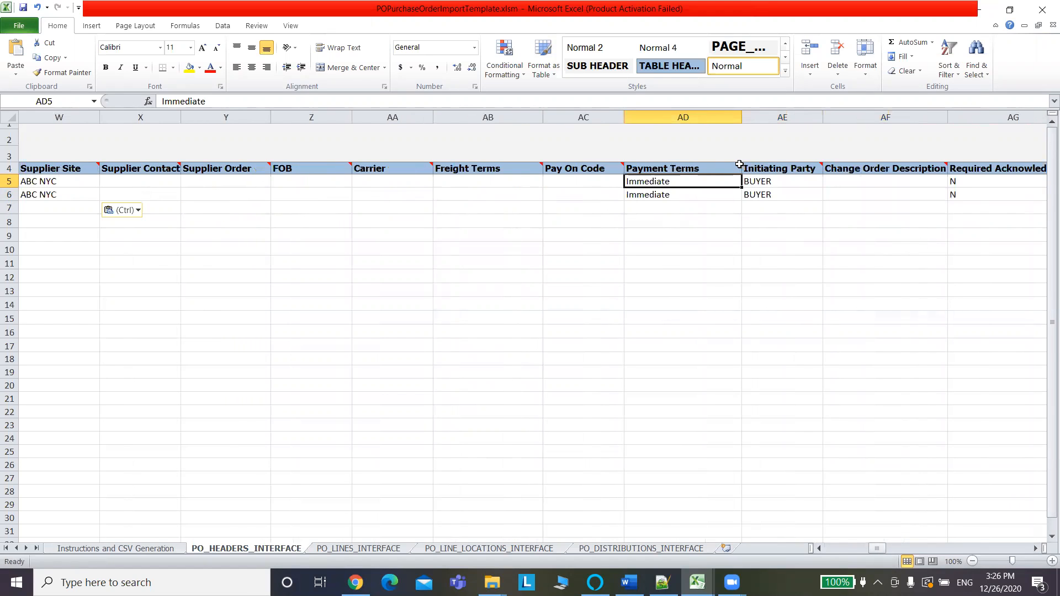
mouse_move(738, 164)
click(746, 220)
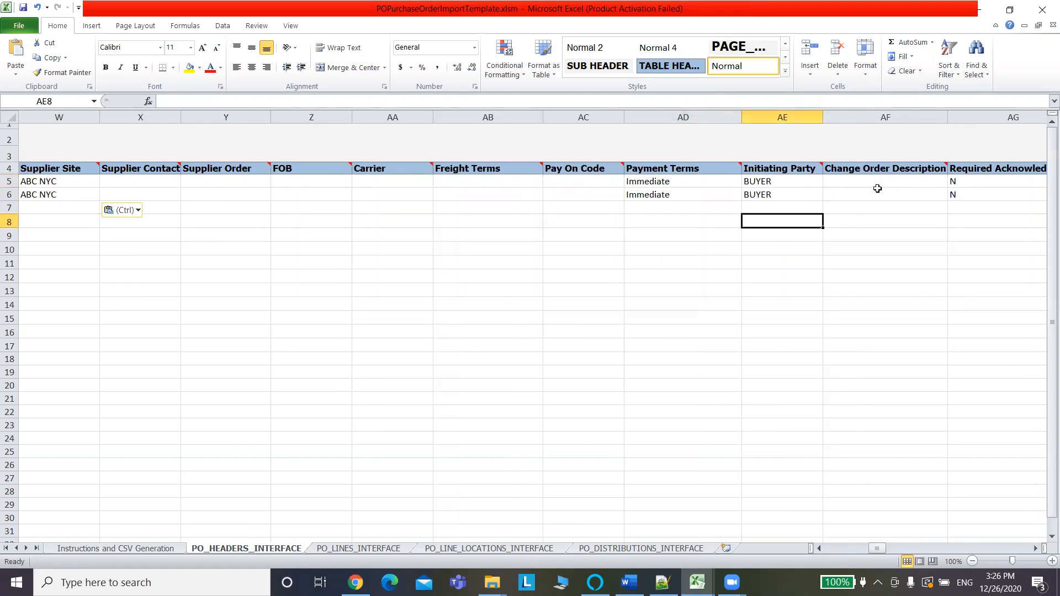
click(883, 217)
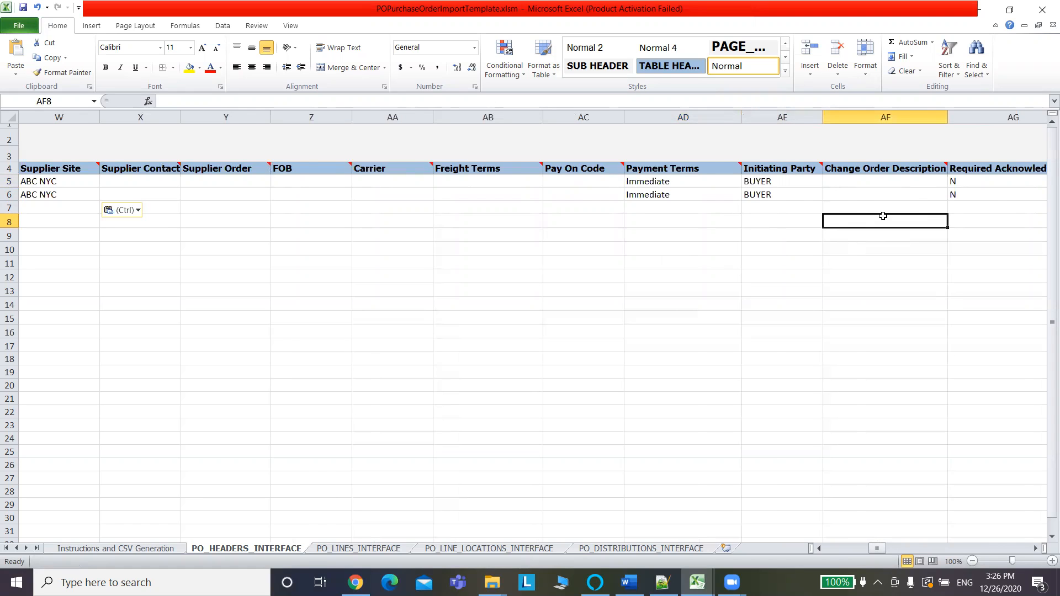
key(Right)
key(Right)
key(Right)
key(Right)
key(Right)
key(Right)
key(Right)
key(Right)
key(Right)
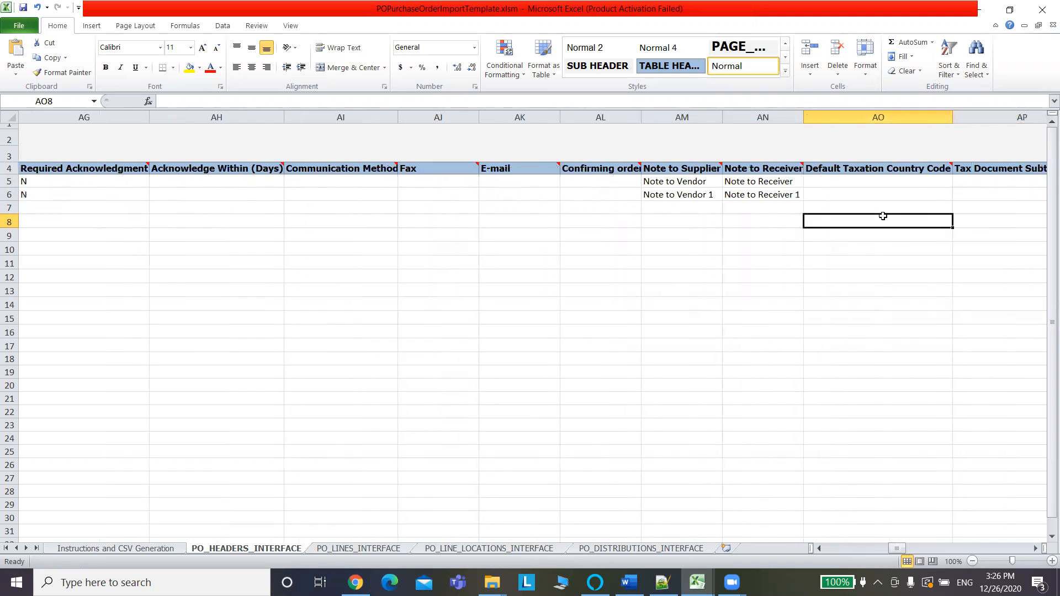
key(Right)
key(Right)
key(Right)
key(Right)
key(Right)
key(Right)
key(Right)
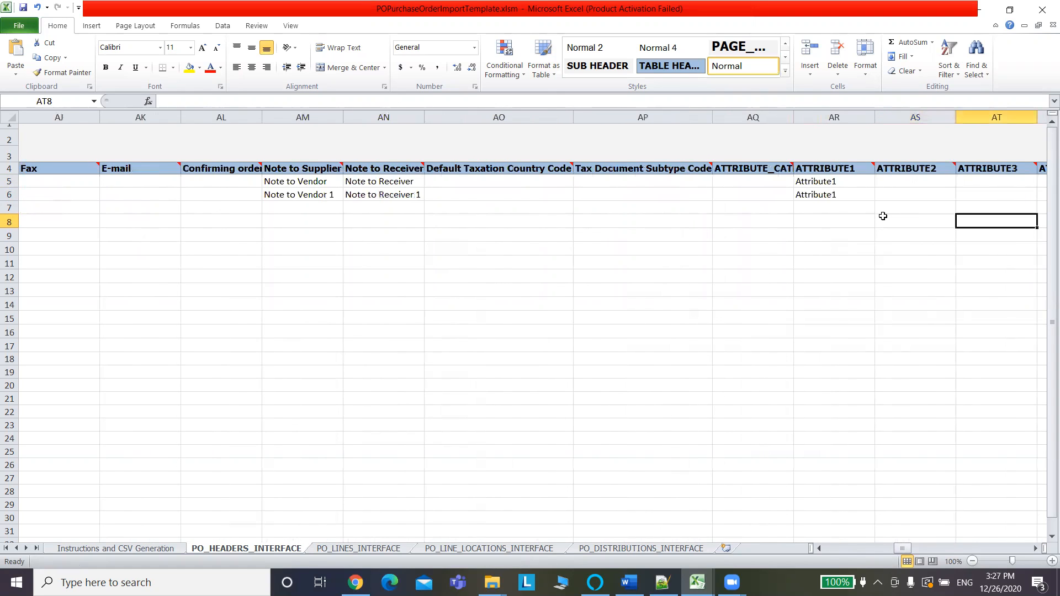
key(Right)
key(Right)
key(Right)
key(Right)
key(Right)
key(Right)
key(Right)
key(Right)
key(Right)
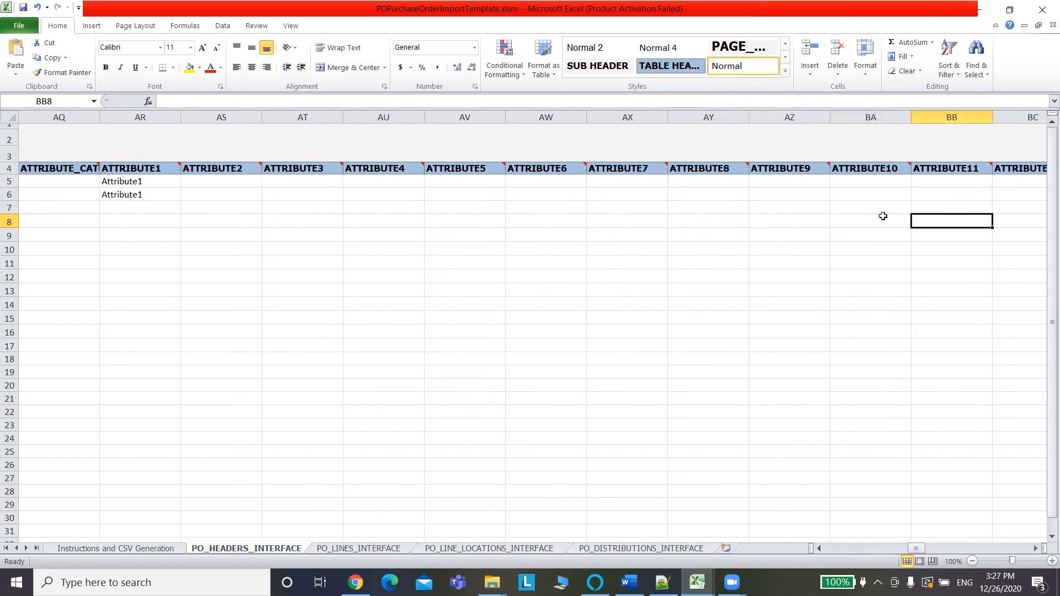
key(Right)
key(Right)
key(Right)
key(Right)
key(Right)
key(Right)
key(Right)
key(Right)
key(Right)
key(Right)
key(Right)
key(Right)
key(Right)
key(Right)
key(Right)
key(Right)
key(Right)
key(Right)
key(Right)
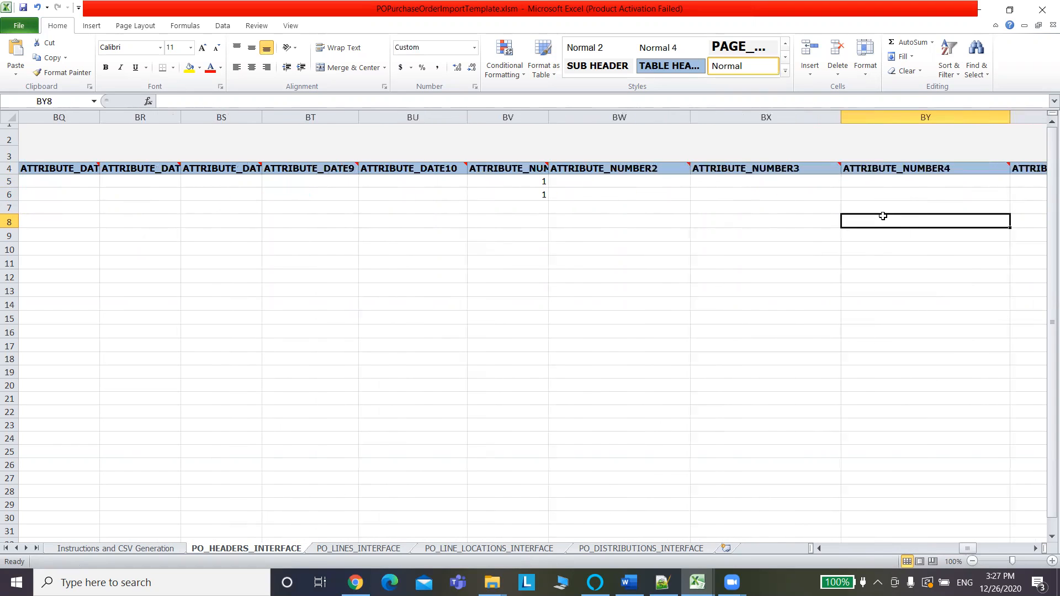
key(Left)
key(Left)
key(Left)
key(Left)
key(Left)
key(Left)
key(Left)
key(Left)
key(Left)
key(Left)
key(Left)
key(Left)
key(Left)
key(Left)
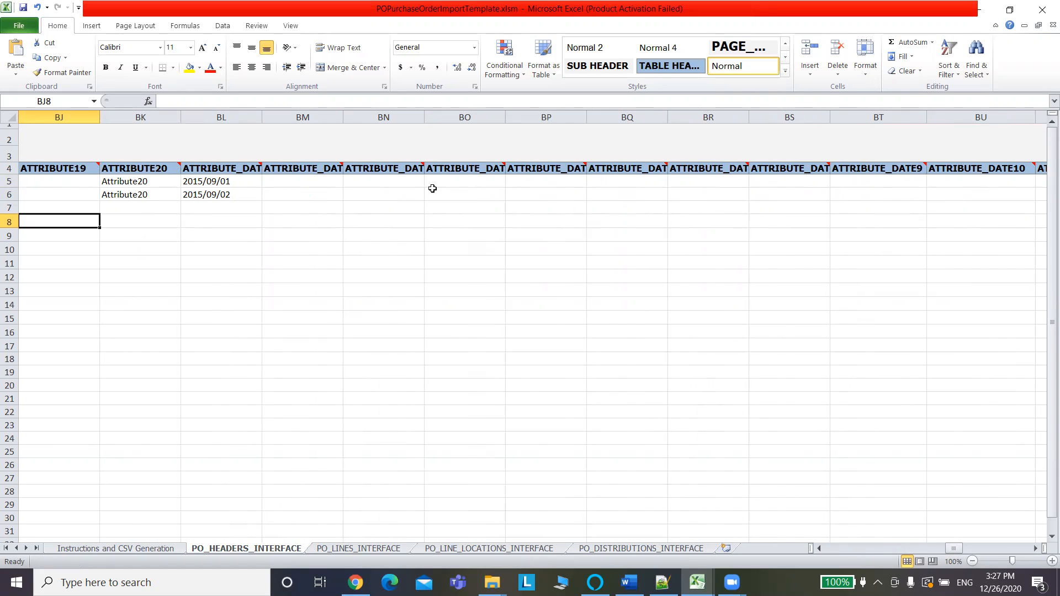
click(570, 228)
key(Right)
key(Right)
key(Right)
key(Right)
key(Right)
key(Right)
key(Right)
key(Right)
key(Right)
key(Right)
key(Right)
key(Right)
key(Right)
key(Right)
key(Right)
key(Right)
key(Right)
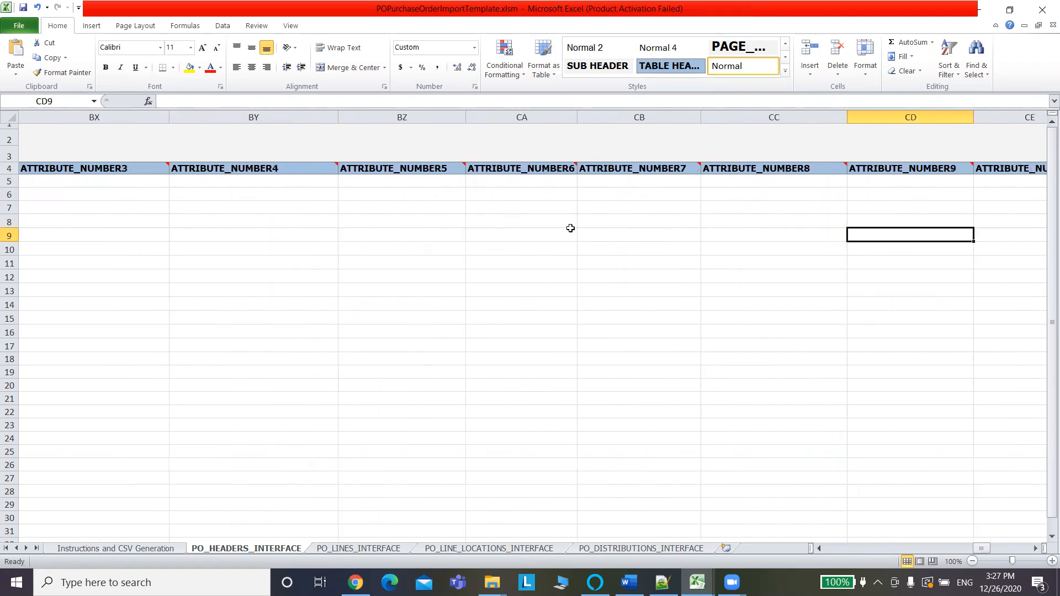
key(Right)
key(Right)
key(Right)
key(Right)
key(Right)
key(Right)
key(Right)
key(Right)
key(Right)
key(Right)
key(Right)
key(Right)
key(Right)
key(Right)
key(Right)
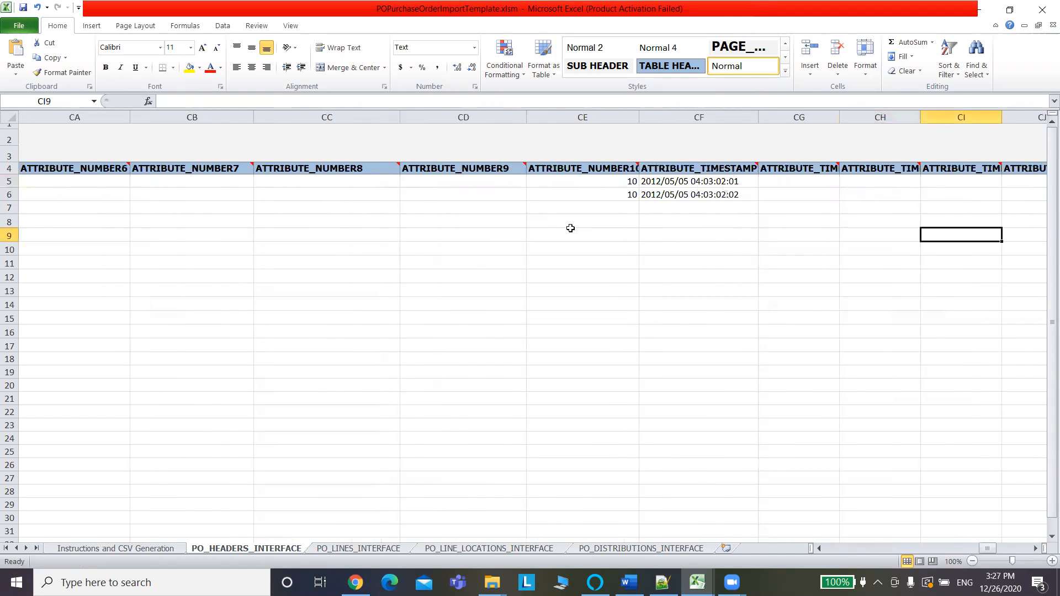
key(Right)
key(Right)
key(Right)
key(Right)
key(Right)
key(Right)
key(Right)
key(Right)
key(Right)
key(Right)
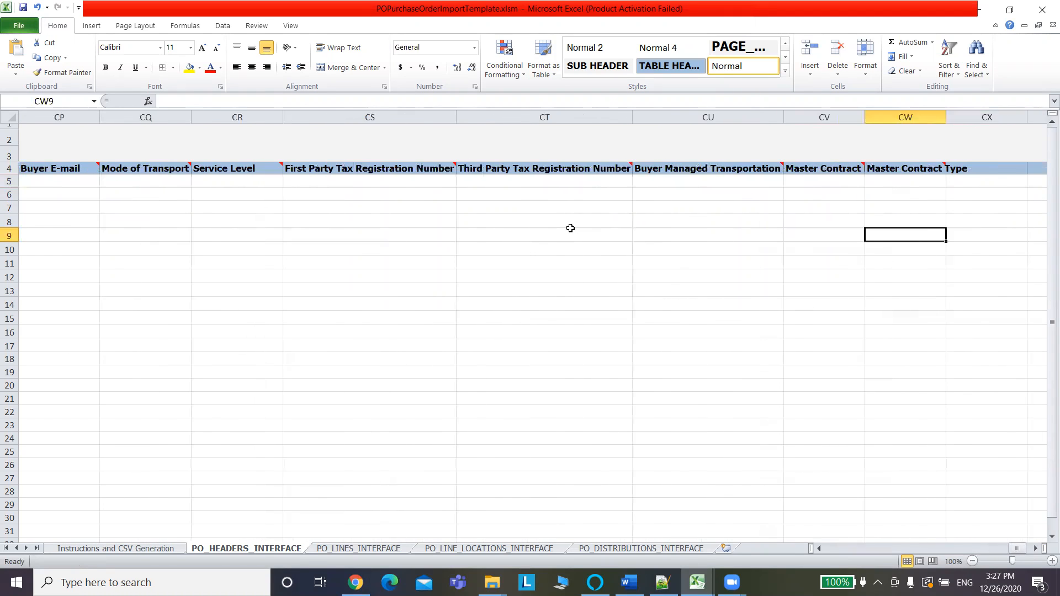
key(Left)
key(Left)
key(Left)
key(Left)
key(Left)
key(Left)
key(Left)
key(Left)
key(Left)
key(Left)
key(Left)
key(Left)
key(Left)
key(Left)
key(Left)
key(Left)
key(Left)
key(Left)
key(Left)
key(Left)
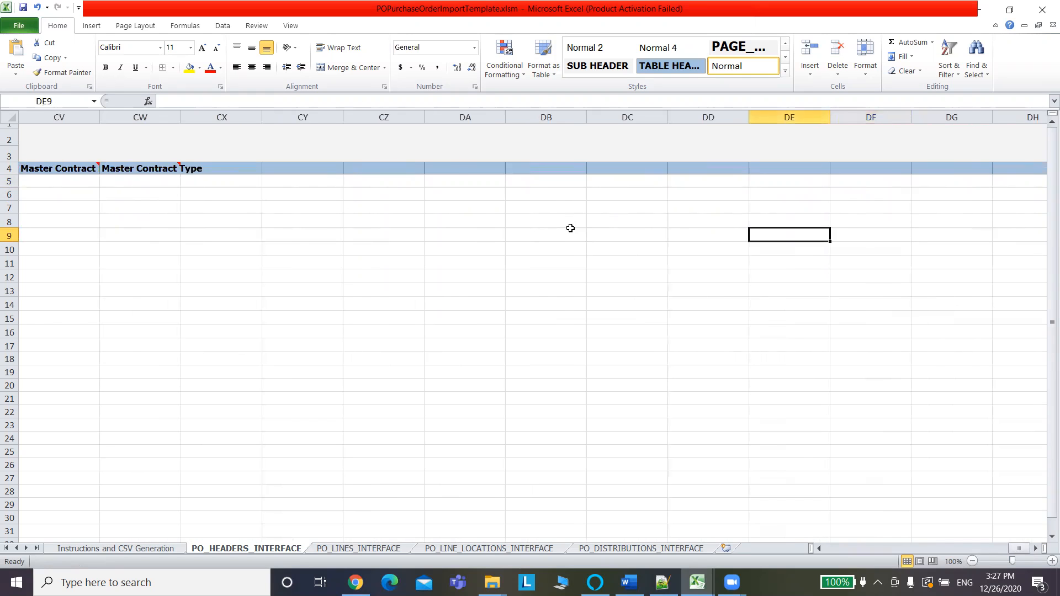
key(Left)
key(Left)
key(Left)
key(Left)
key(Left)
key(Left)
key(Left)
key(Left)
key(Left)
key(Left)
key(Left)
key(Left)
key(Left)
key(Left)
key(Left)
key(Left)
key(Left)
key(Left)
key(Left)
key(Left)
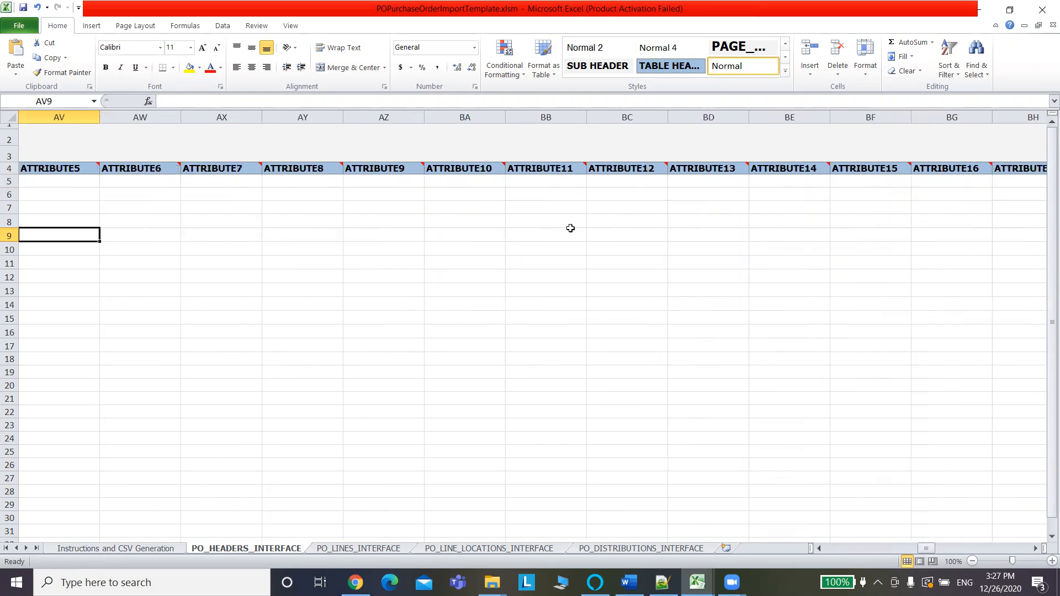
Change the interface header keys in A5 and A6 from ABC and DEF to ABC1 and DEF1.
key(Left)
key(Left)
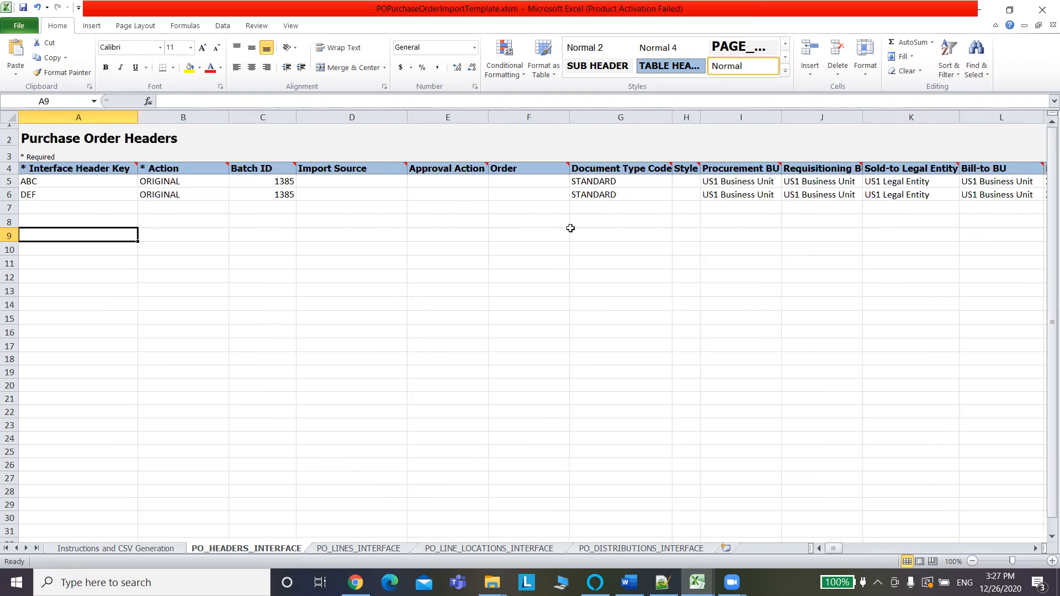
click(55, 181)
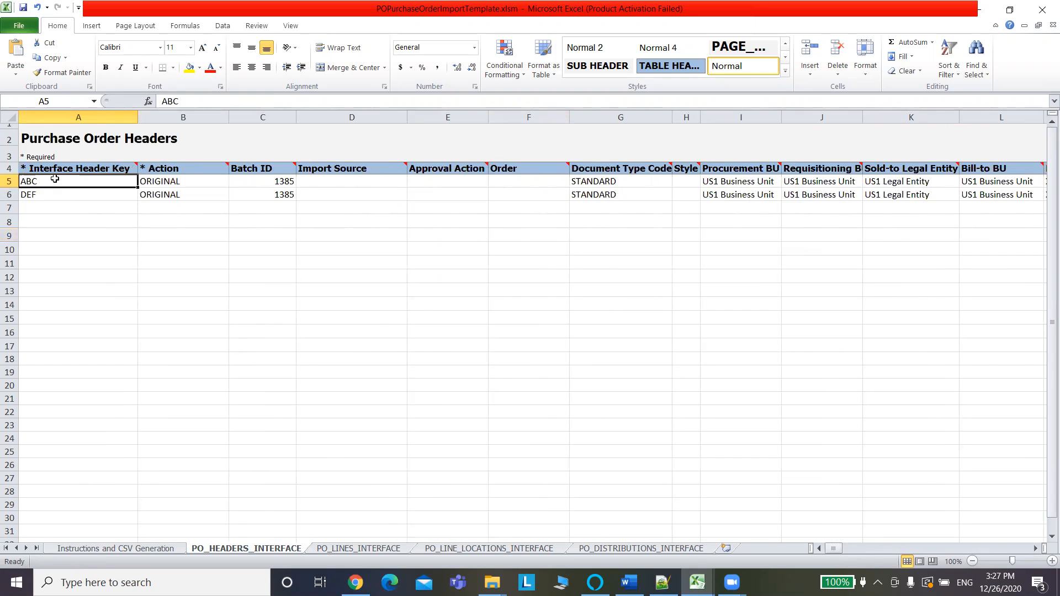
click(186, 104)
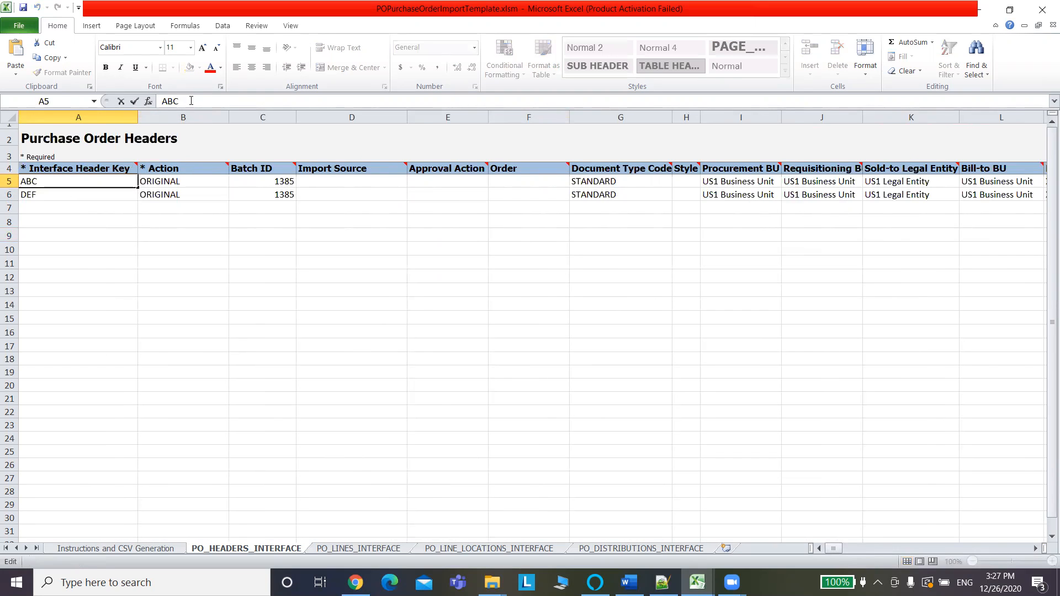
text(1)
click(60, 194)
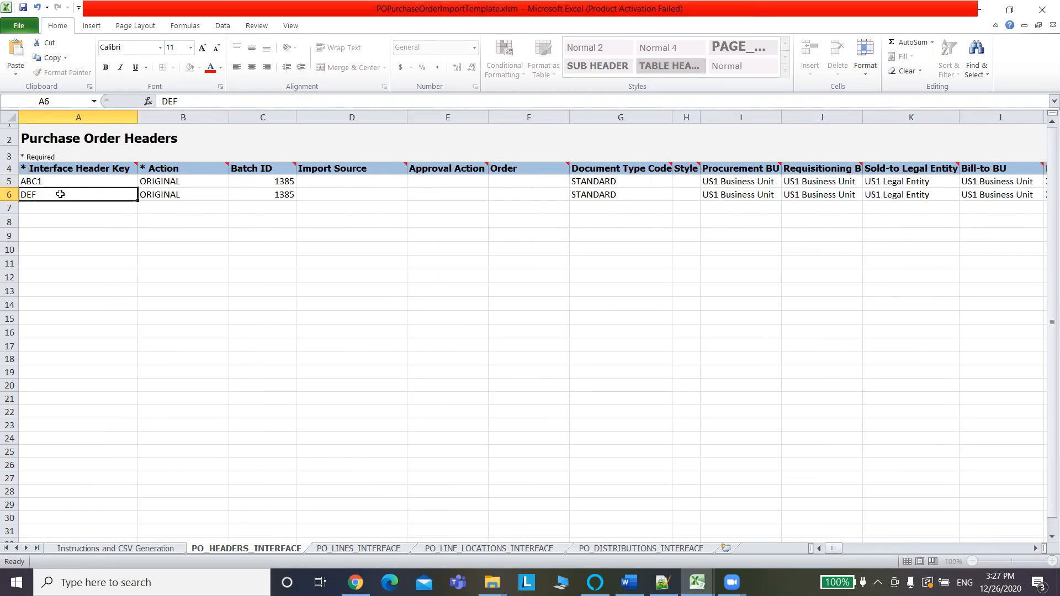
click(193, 100)
text(1)
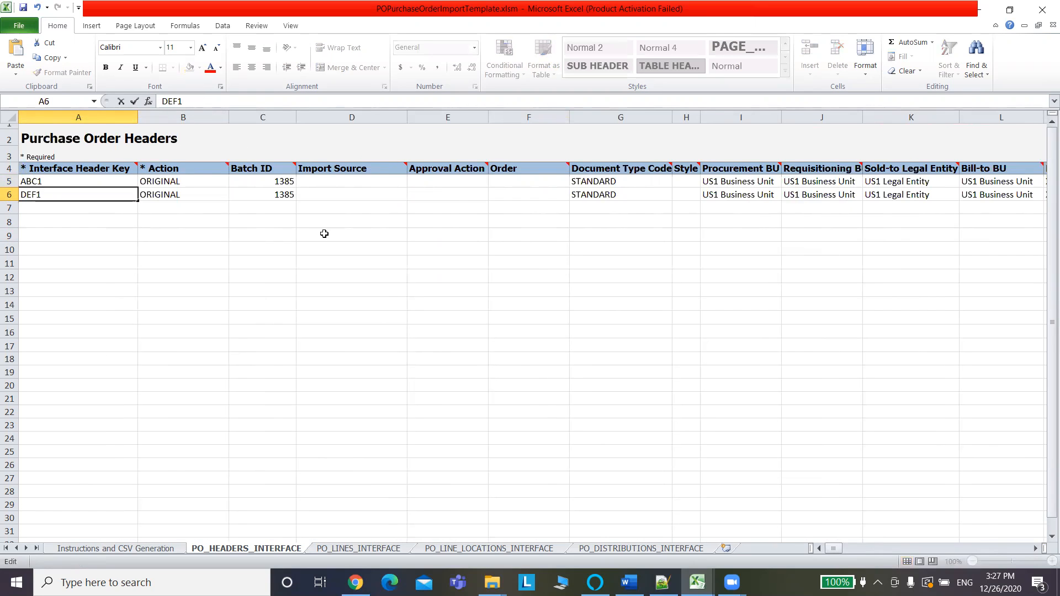
click(271, 182)
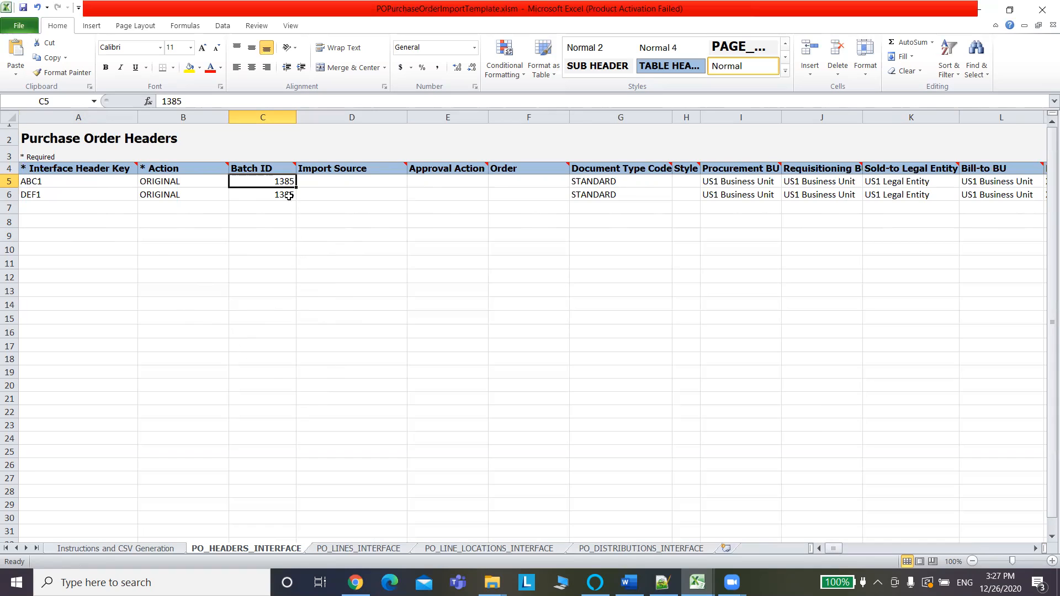
Replace Batch ID 1385 with 201226 in C5 and fill it down to C6.
click(186, 100)
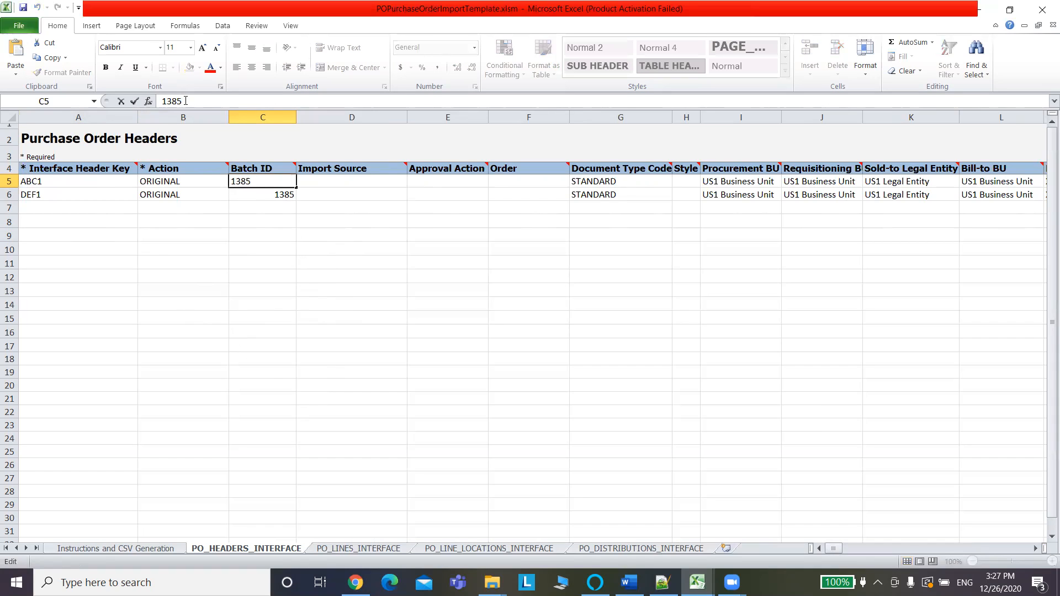
double_click(163, 101)
text(202)
key(BackSpace)
text(1226)
key(Return)
click(274, 182)
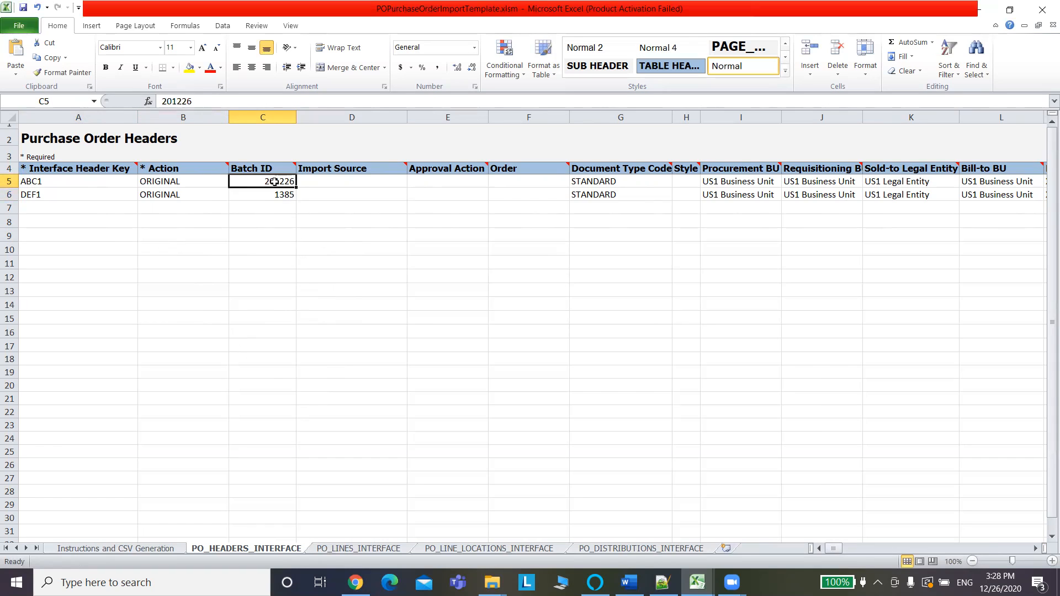
drag(298, 188, 298, 200)
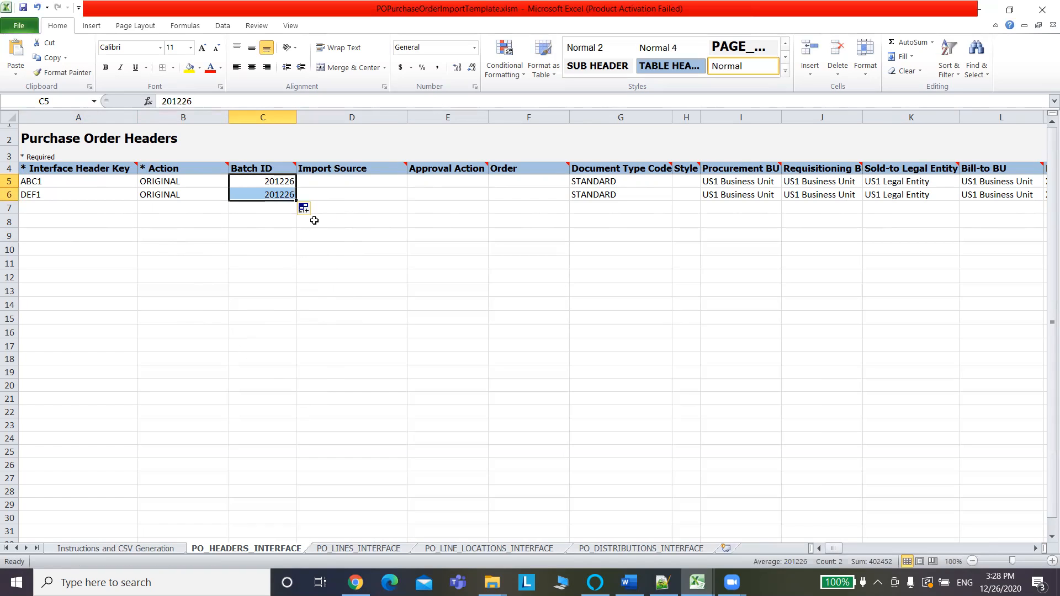
click(363, 218)
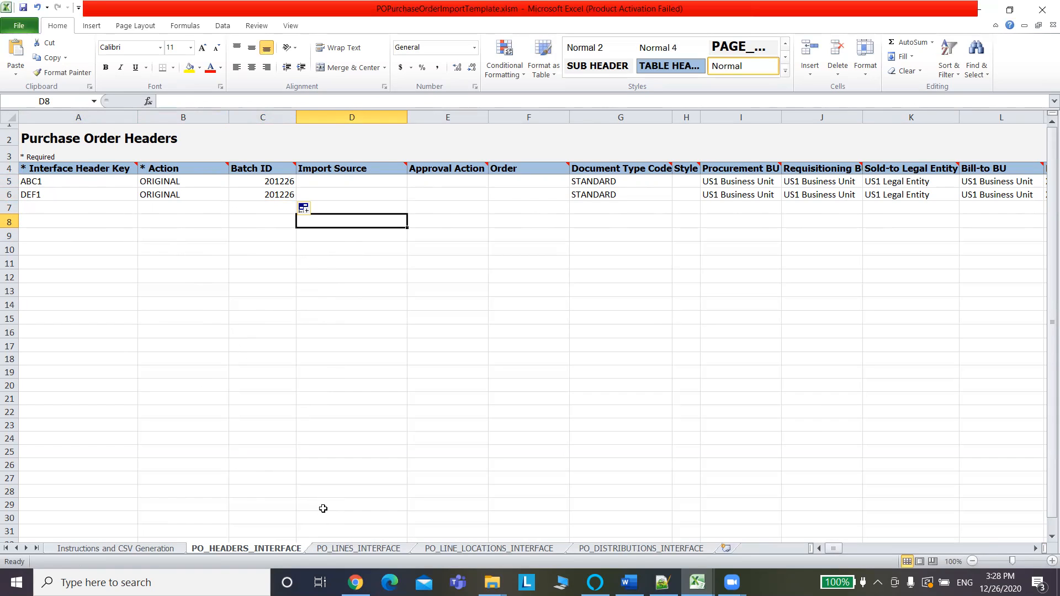
Change the interface header keys from ABC1 and DEF1 to ABC5 and DEF5.
click(57, 183)
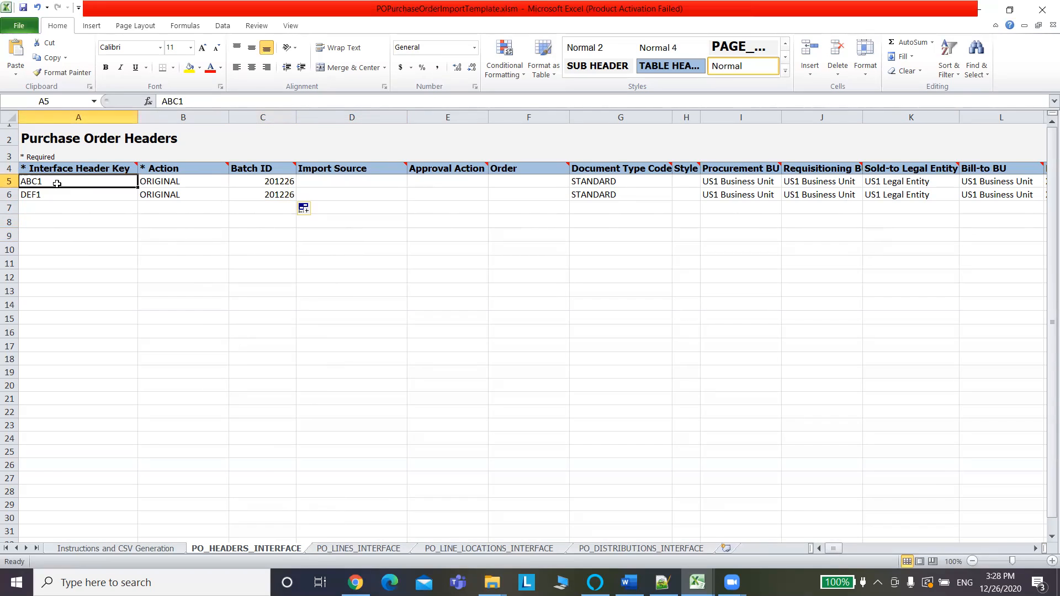
click(187, 101)
key(BackSpace)
text(5)
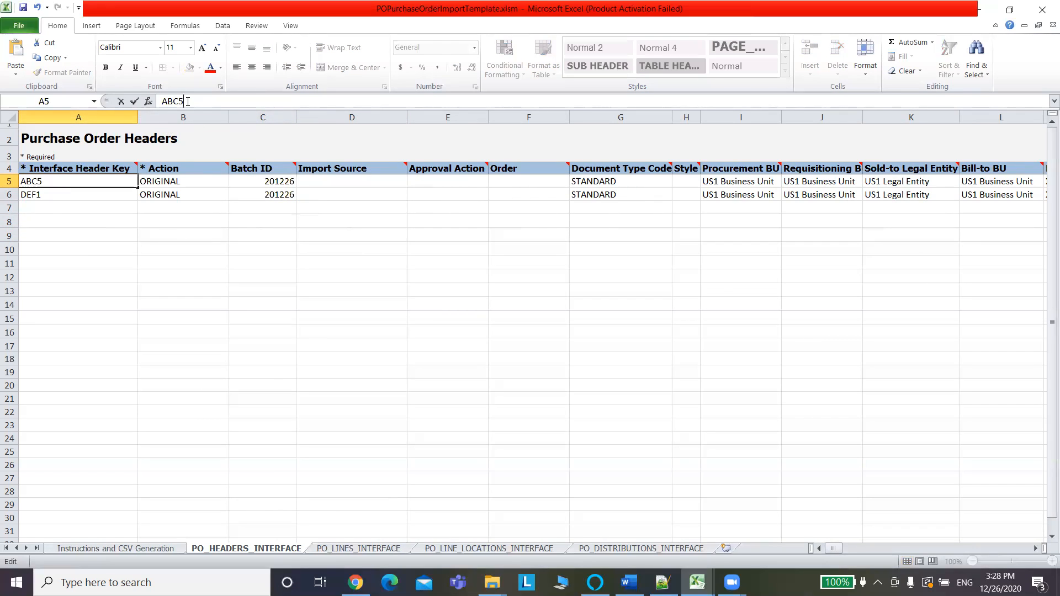
click(83, 195)
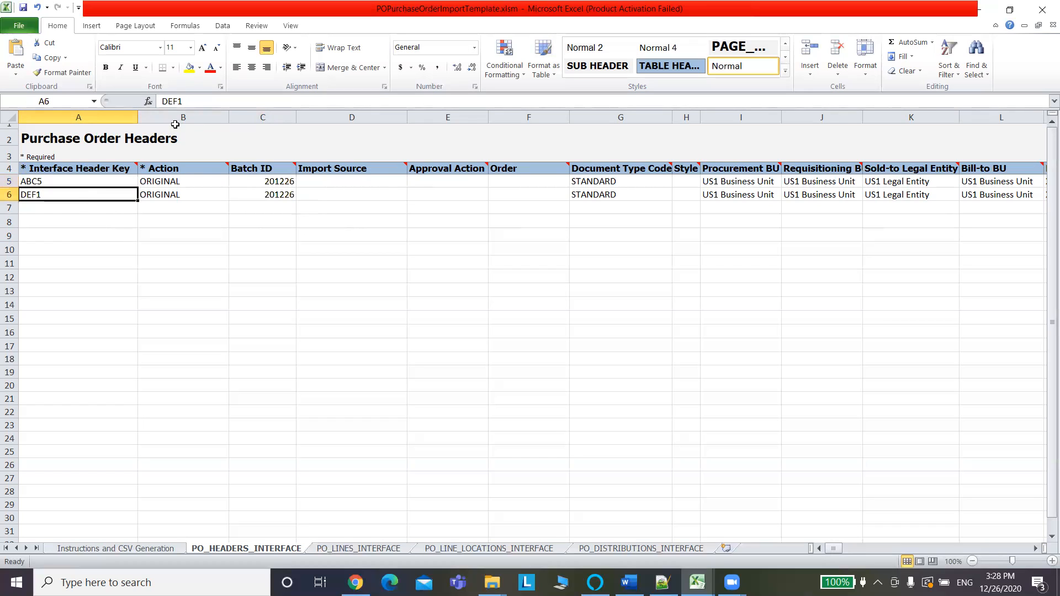
click(197, 97)
key(BackSpace)
text(5)
click(98, 232)
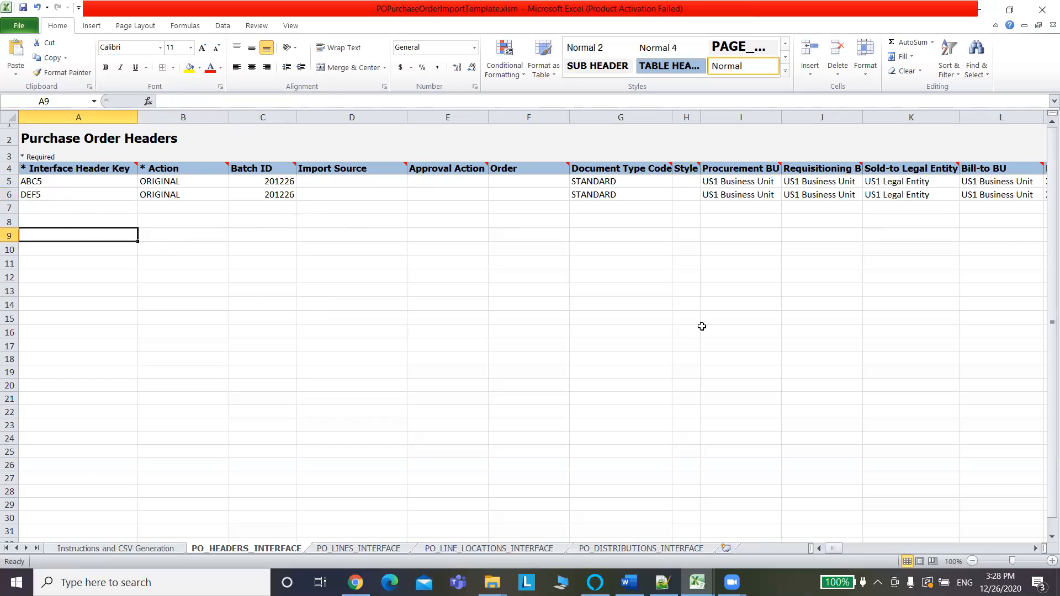
Enter order numbers EBS_1010 and EBS_1011 in F5:F6, save, and close the workbook.
click(508, 182)
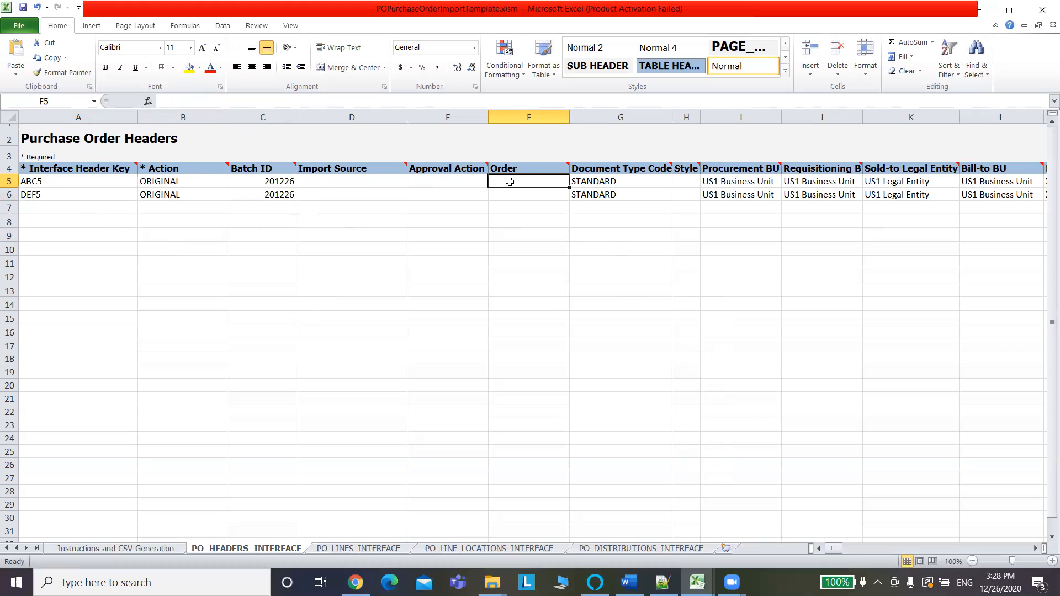
text(EBS)
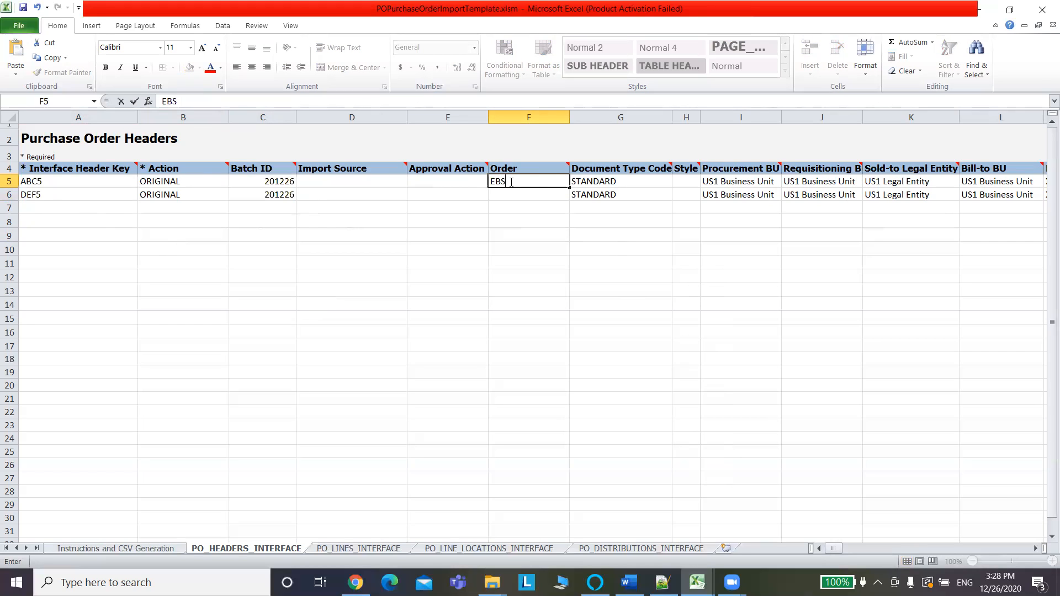
text(_1010)
click(515, 197)
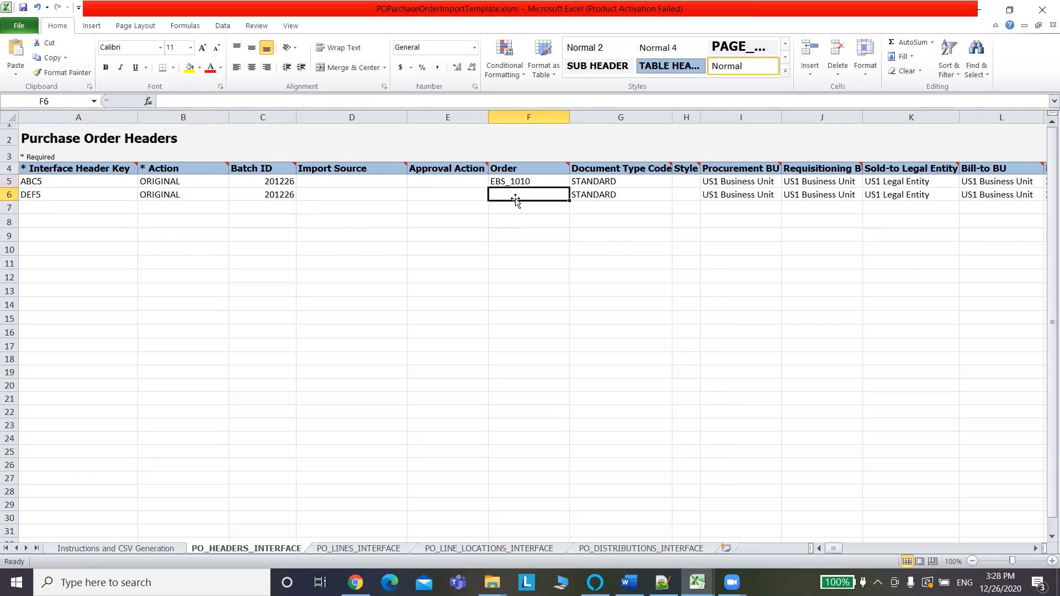
text(EBS_10)
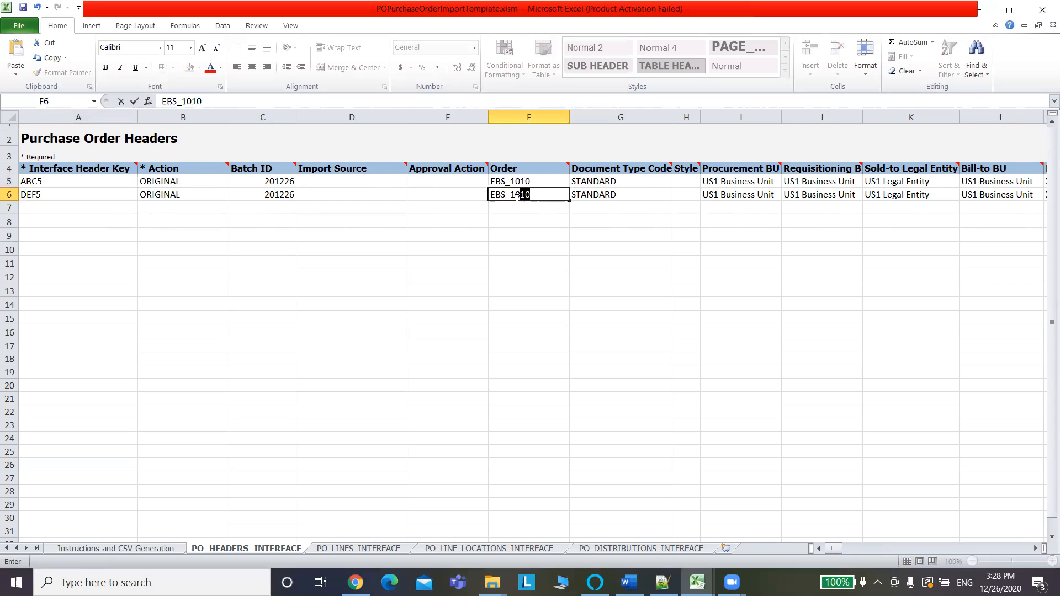
text(11)
key(ctrl+s)
key(ctrl+w)
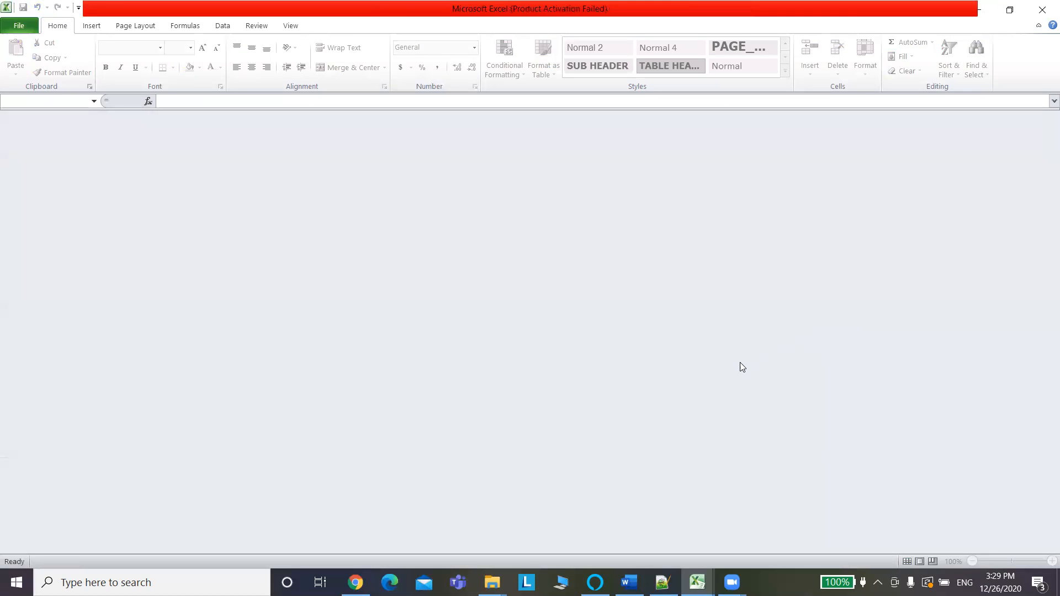
Close the empty Excel window and switch between the open windows.
click(1041, 10)
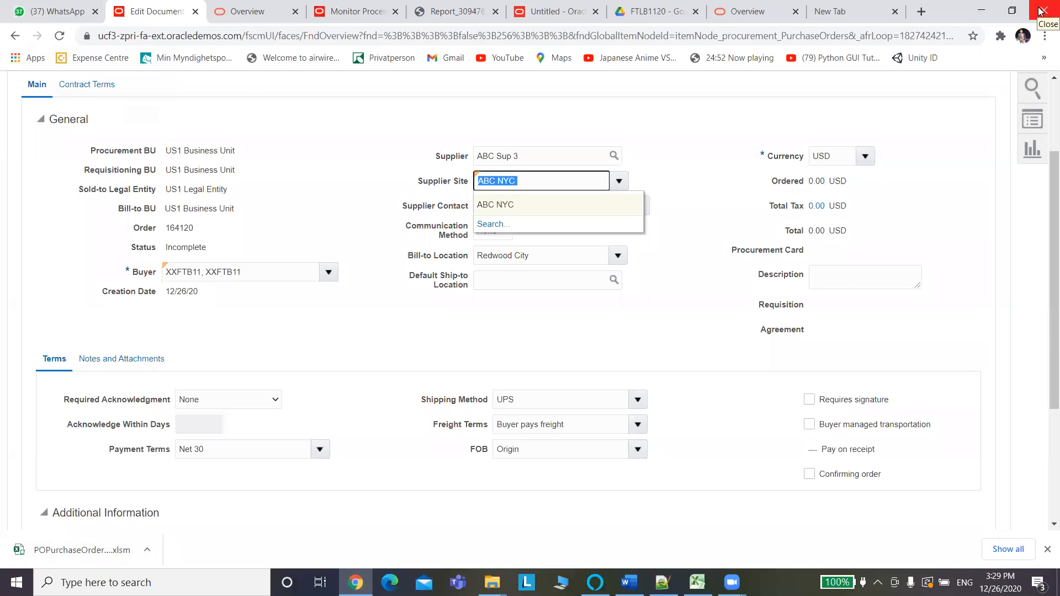
key(alt+Tab)
key(alt+Tab)
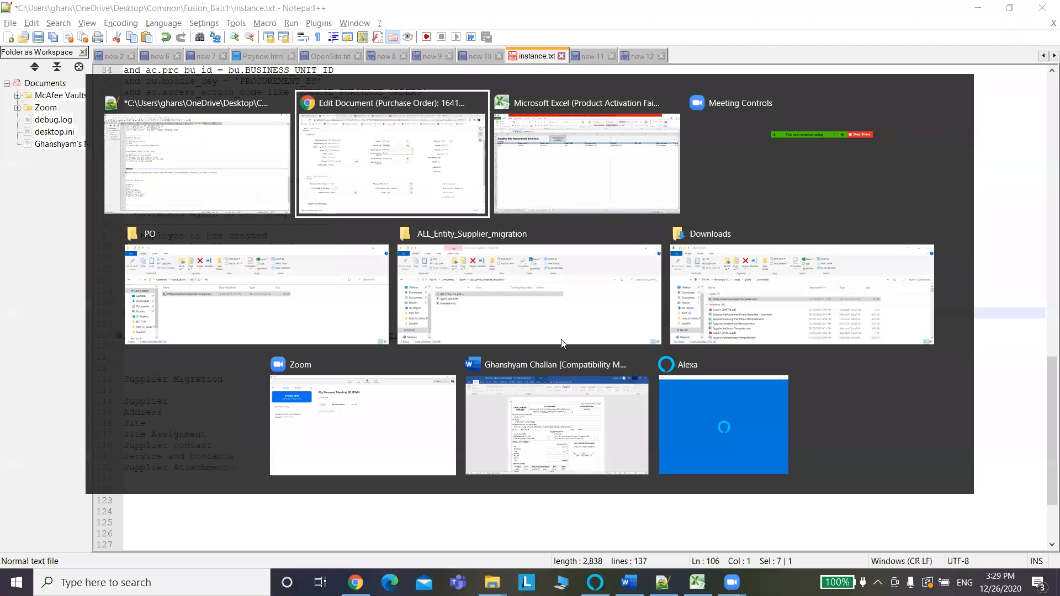
key(alt+Tab)
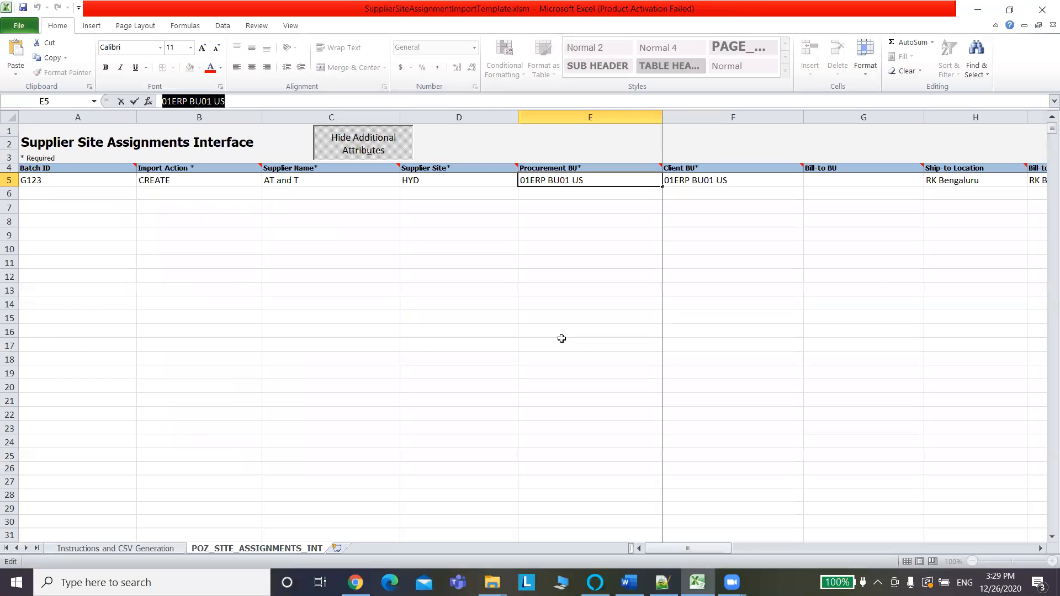
key(alt+Tab)
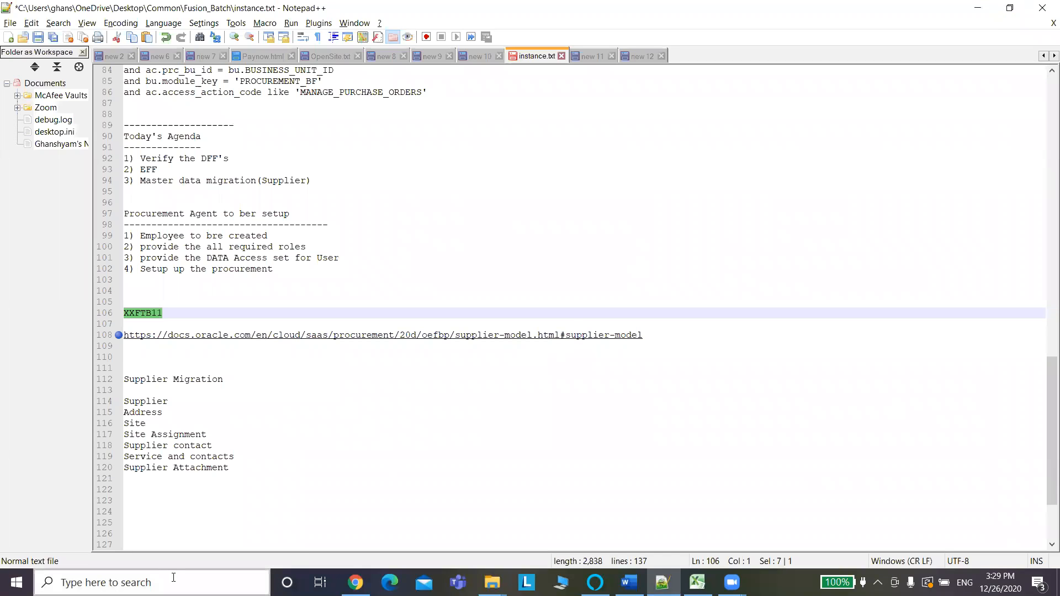
Relaunch Excel 2010, dismiss the activation notice, and reopen POPurchaseOrderImportTemplate.xlsm from Recent.
click(172, 578)
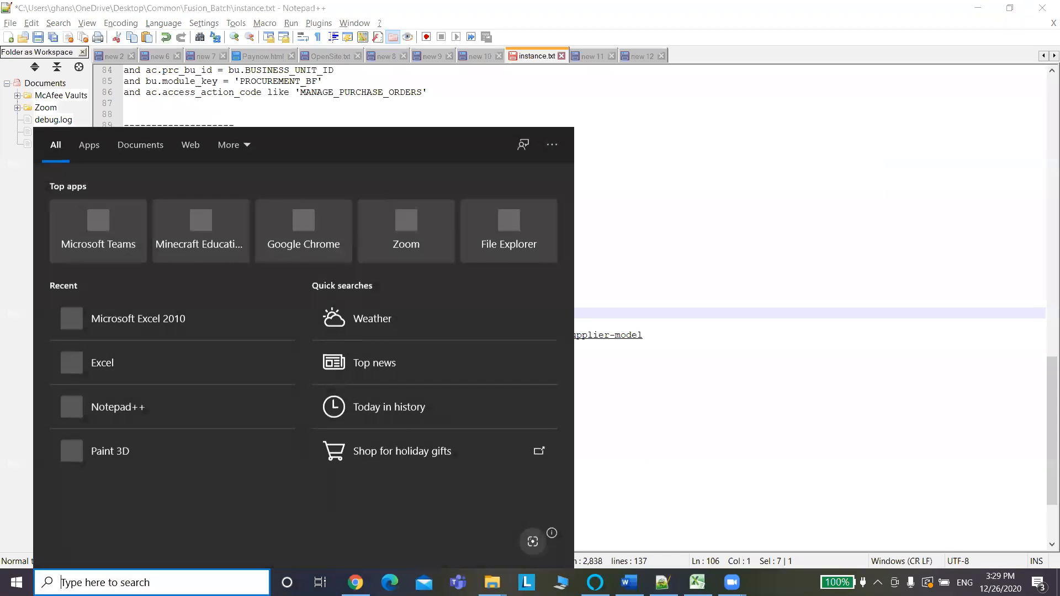
text(Ece)
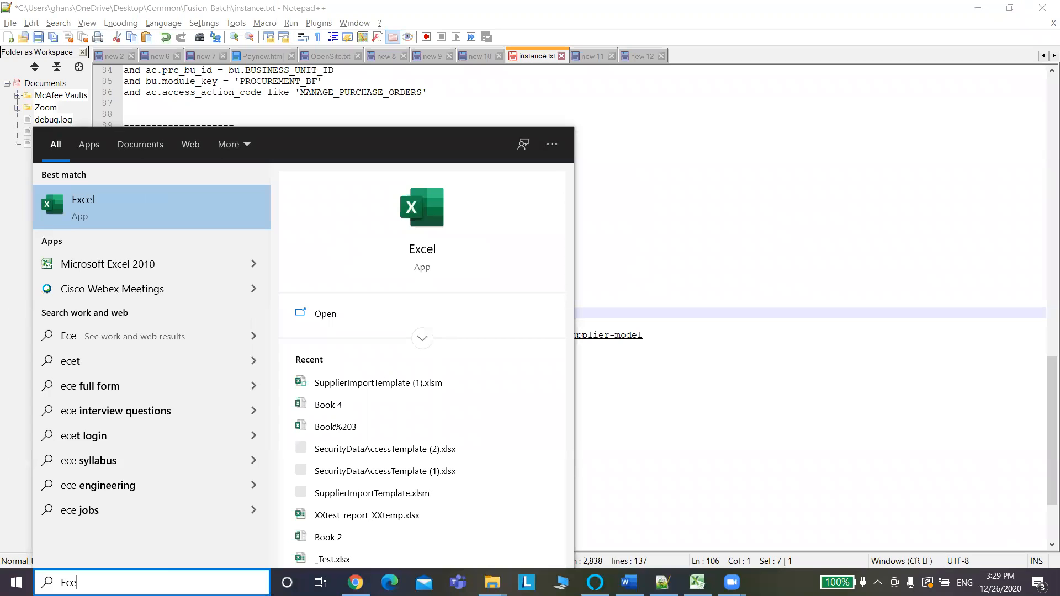
click(108, 263)
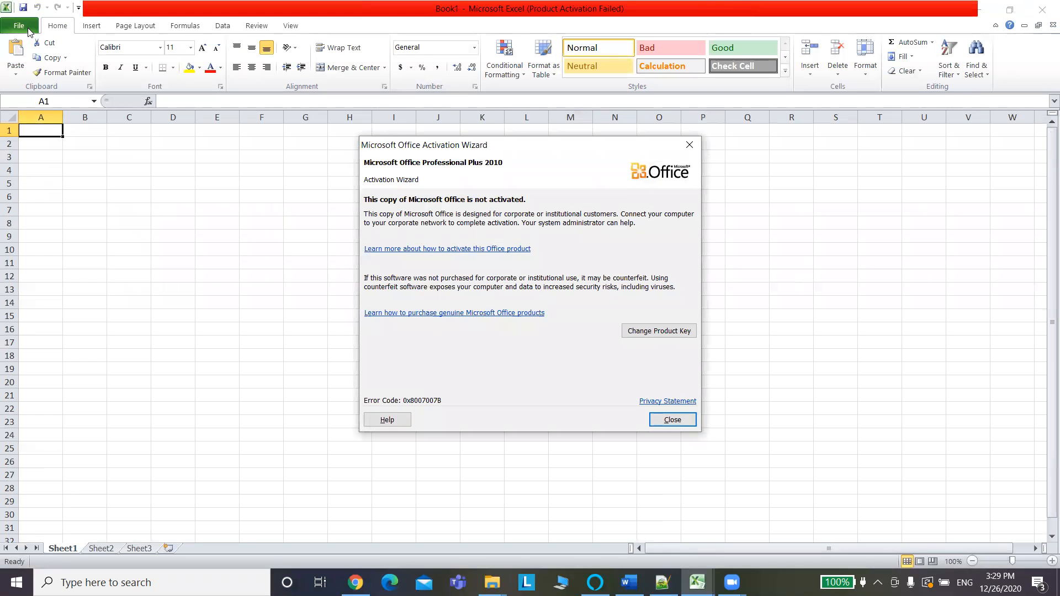
click(674, 421)
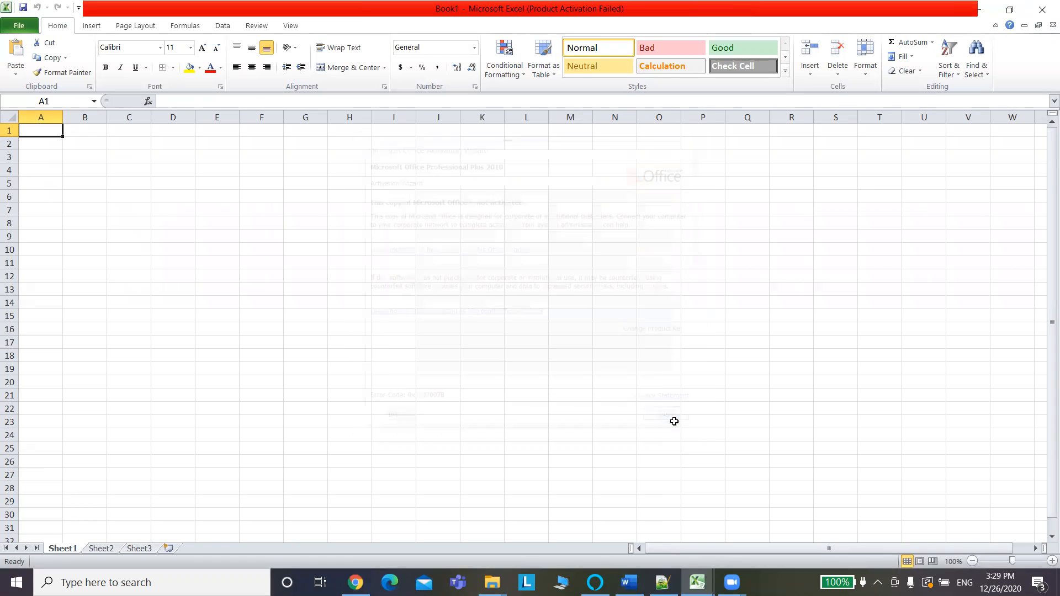
click(18, 25)
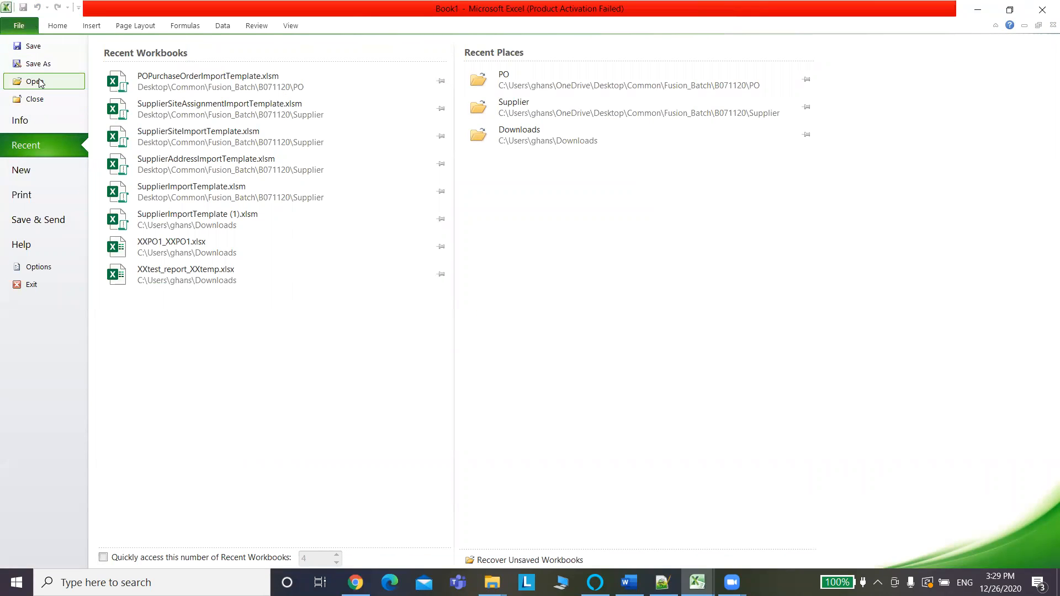
click(193, 80)
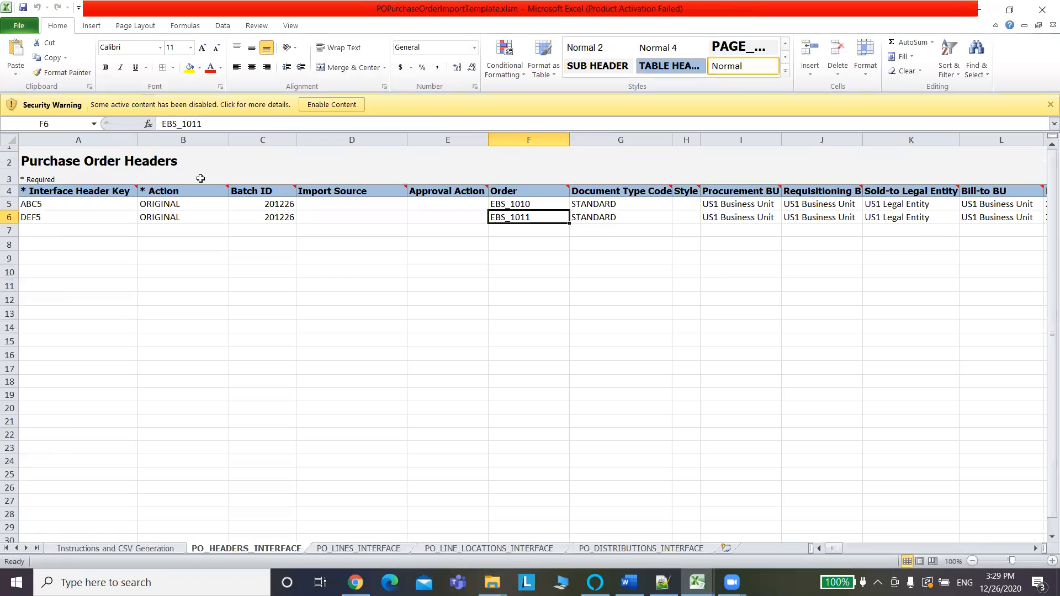
Enable the workbook's content and check header key ABC5 before moving to the lines sheet.
click(339, 105)
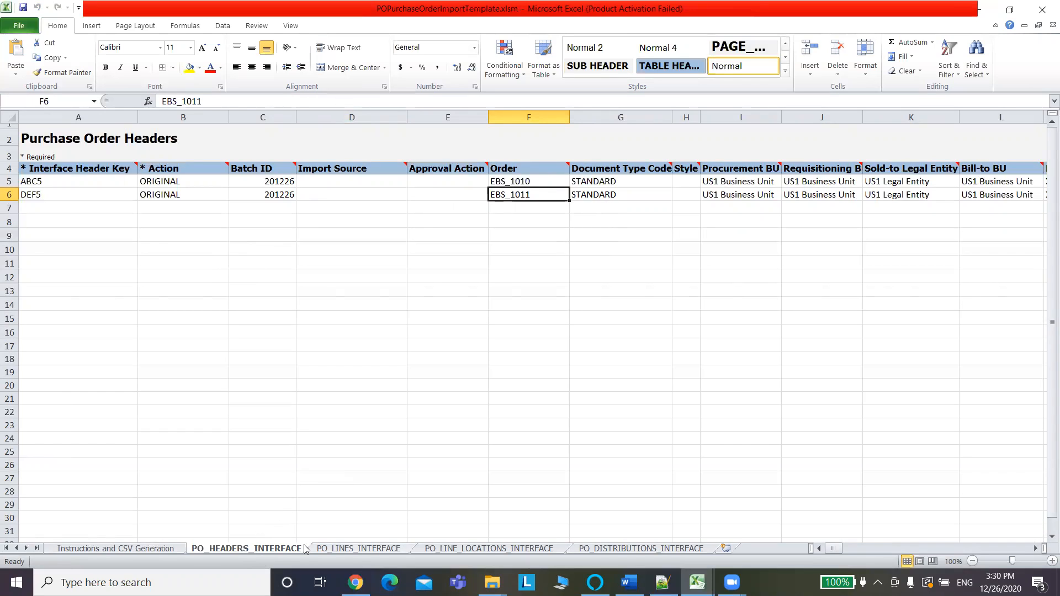
click(92, 179)
key(ctrl+Page_Down)
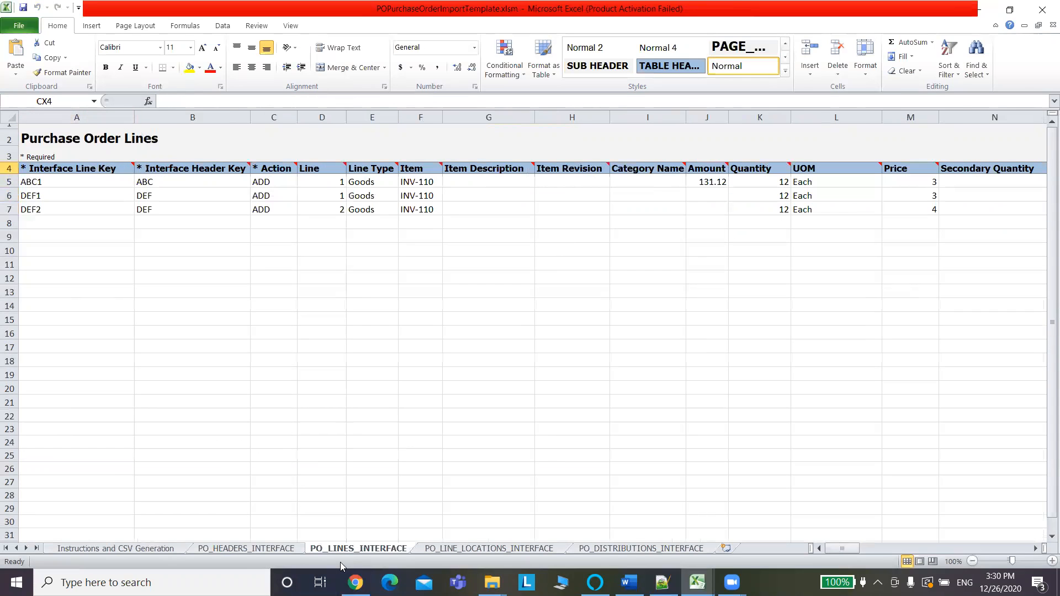
Append 5 to the line header keys in B5:B7, making ABC5, DEF5 and DEF5.
click(173, 184)
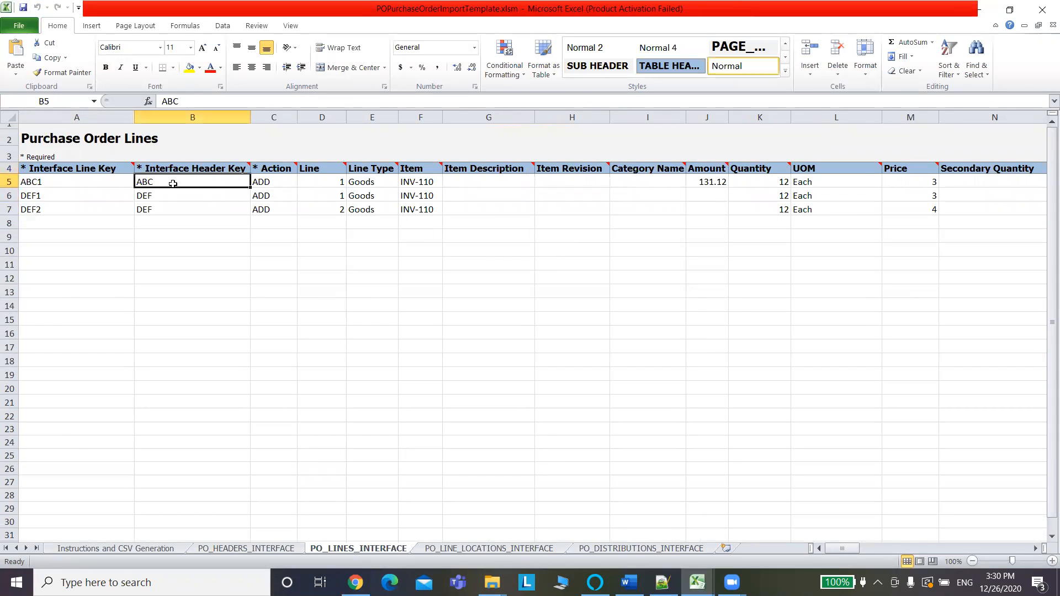
click(195, 100)
text(5)
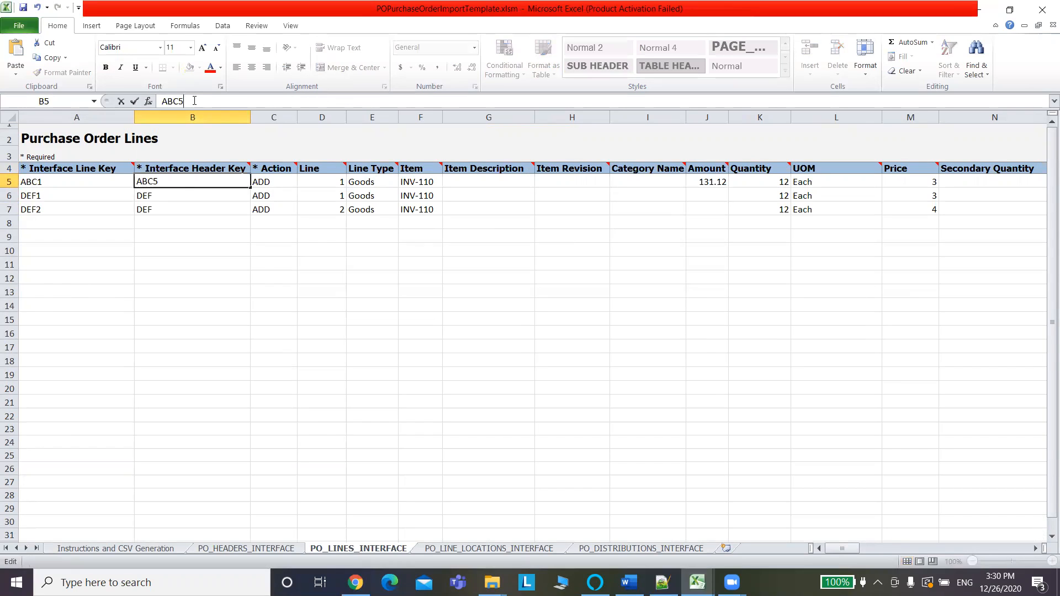
click(165, 197)
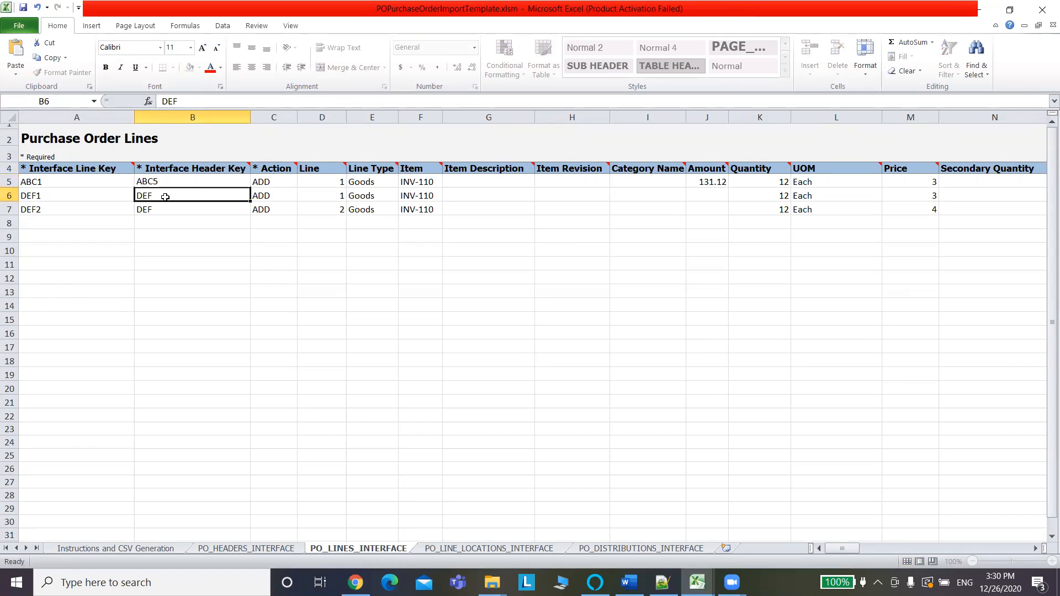
click(185, 101)
text(5)
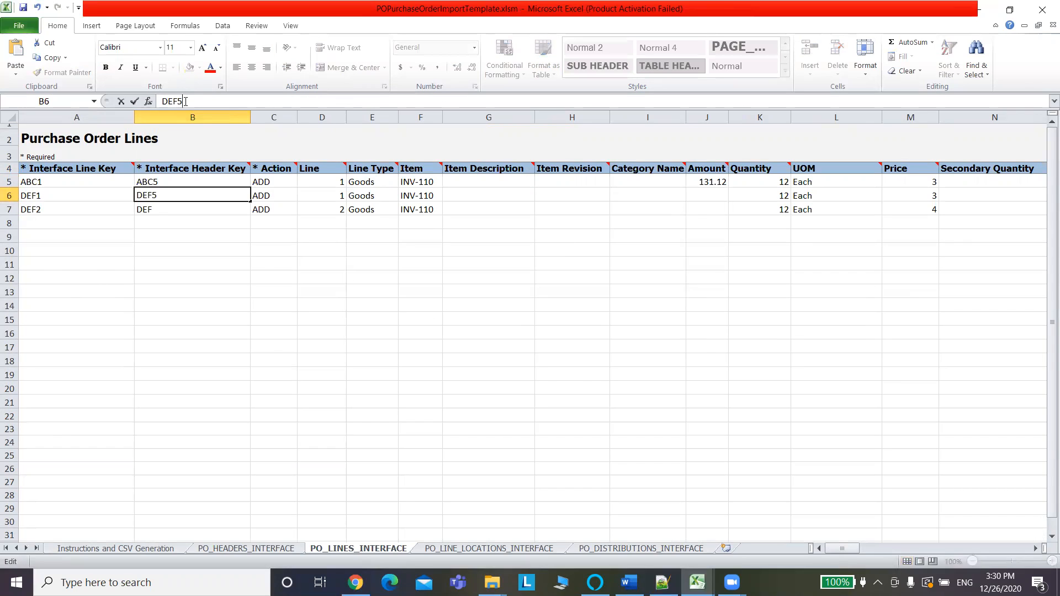
click(183, 208)
click(189, 101)
text(5)
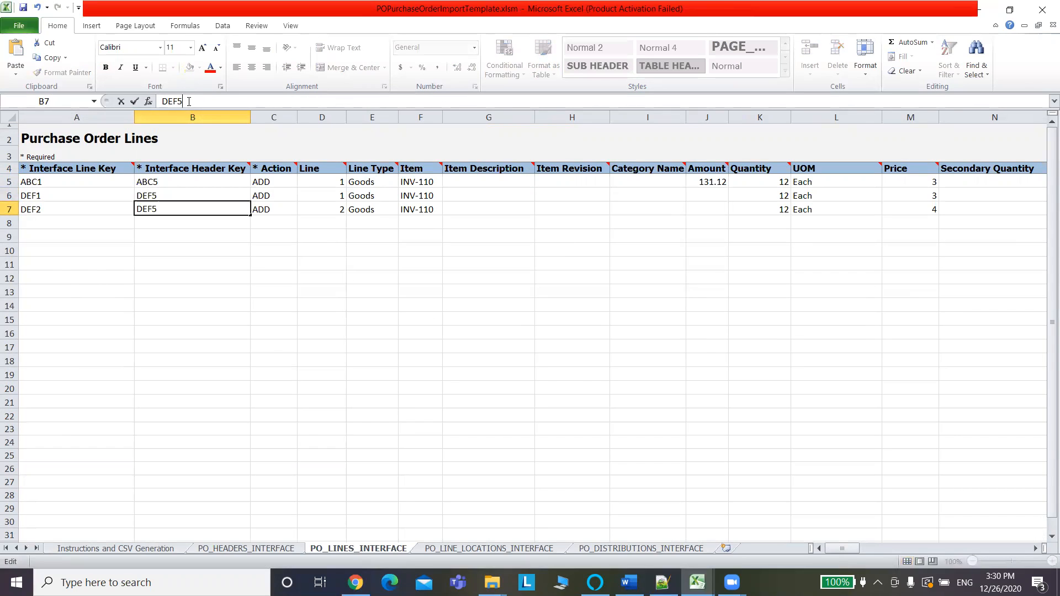
click(61, 184)
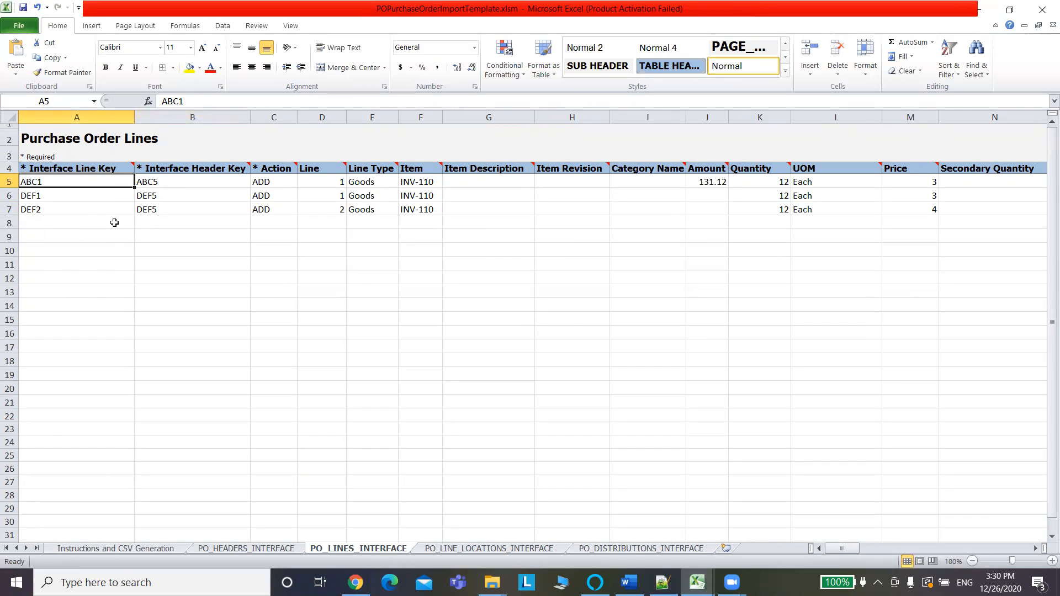
Cross-check the keys against PO_HEADERS_INTERFACE, then go to PO_LINE_LOCATIONS_INTERFACE.
click(231, 548)
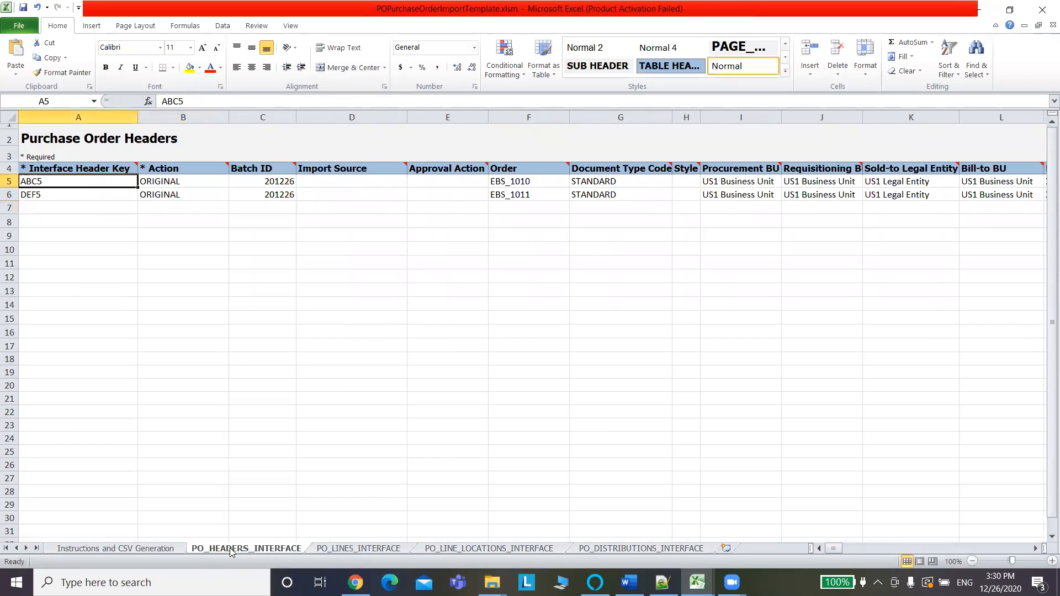
click(324, 556)
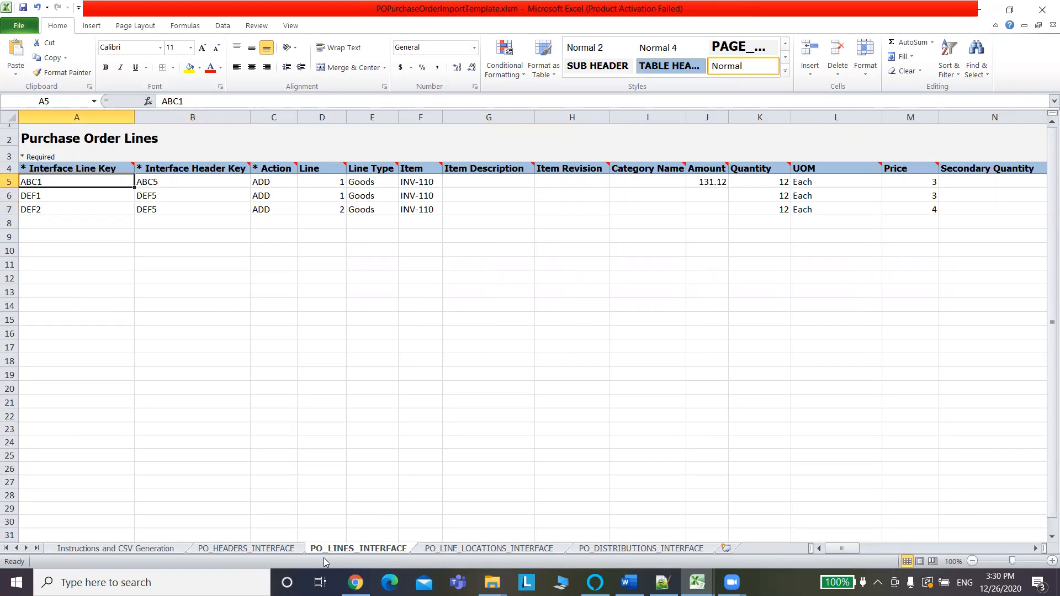
key(ctrl+Page_Down)
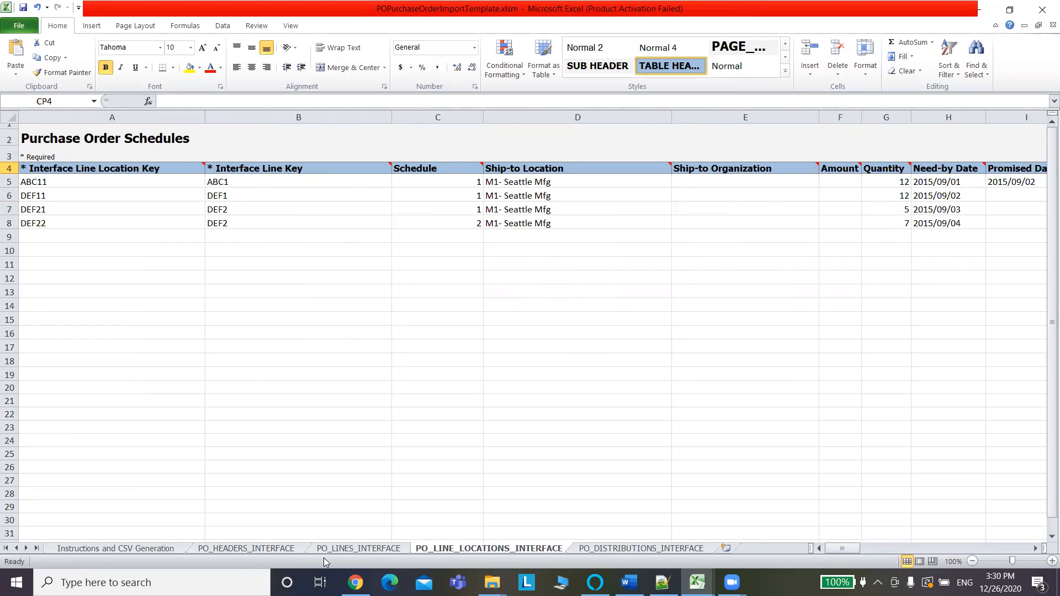
Change header key A5 from ABC5 to POHDRABC1.
click(223, 550)
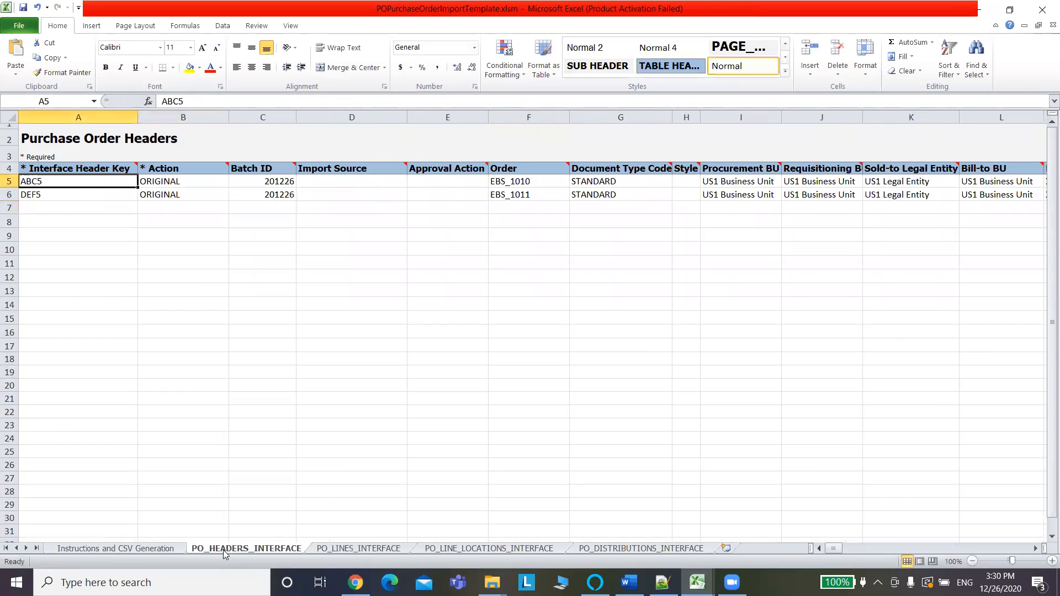
click(160, 100)
text(PO)
text(HDR)
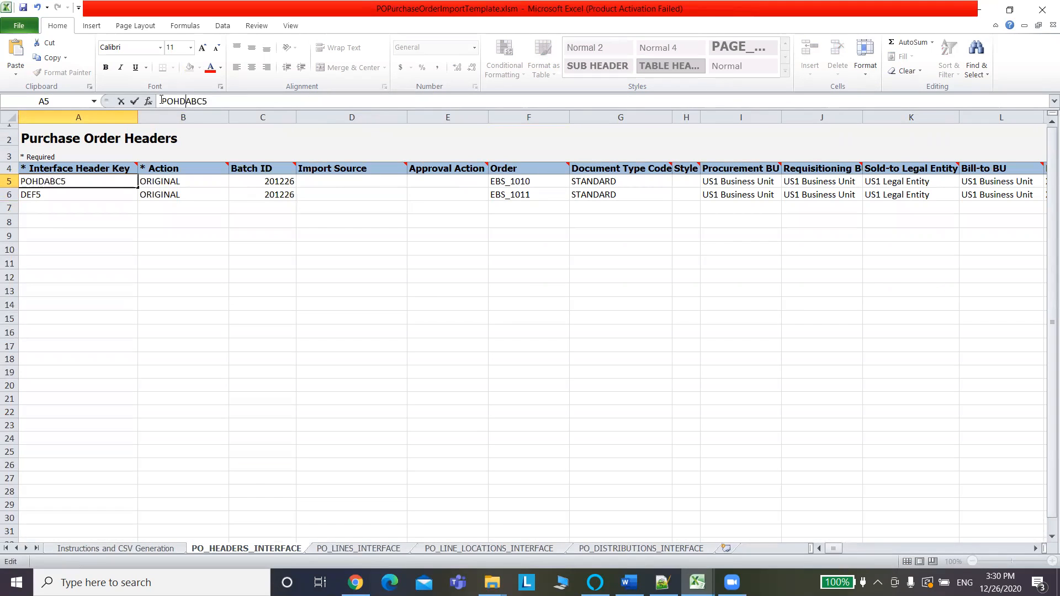
drag(191, 101, 155, 105)
key(ctrl+c)
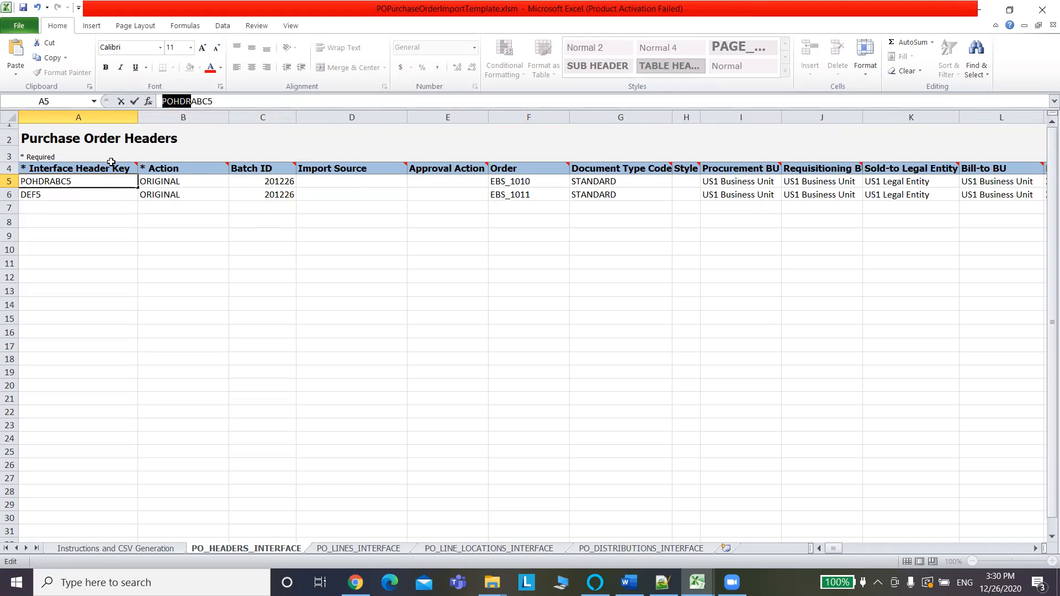
click(221, 104)
key(BackSpace)
text(1)
click(87, 193)
Change header key A6 from DEF5 to POHDRDEF1.
click(202, 105)
key(BackSpace)
text(1)
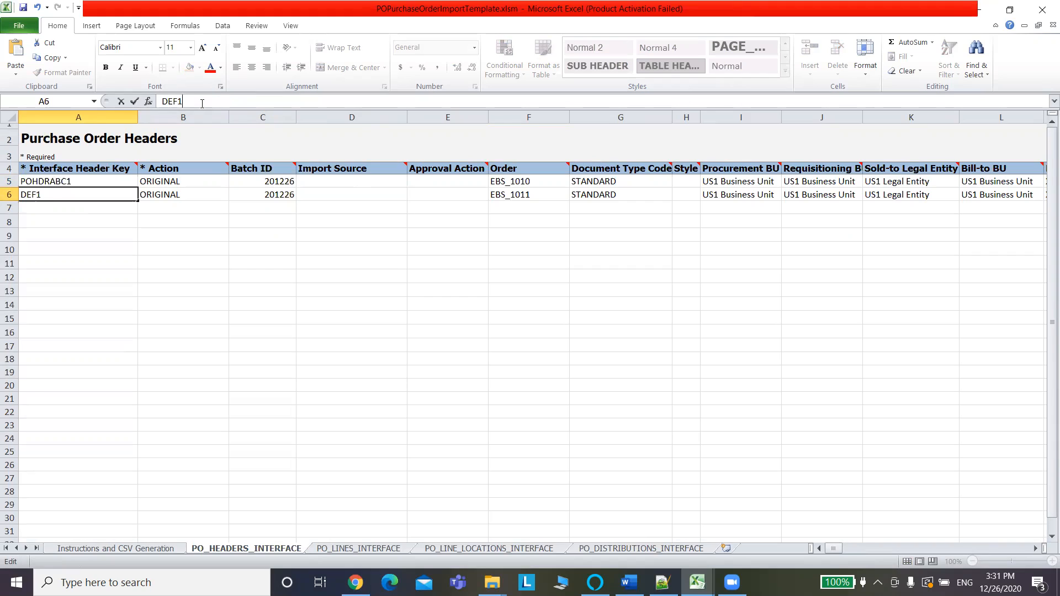
click(164, 102)
text(POHDR)
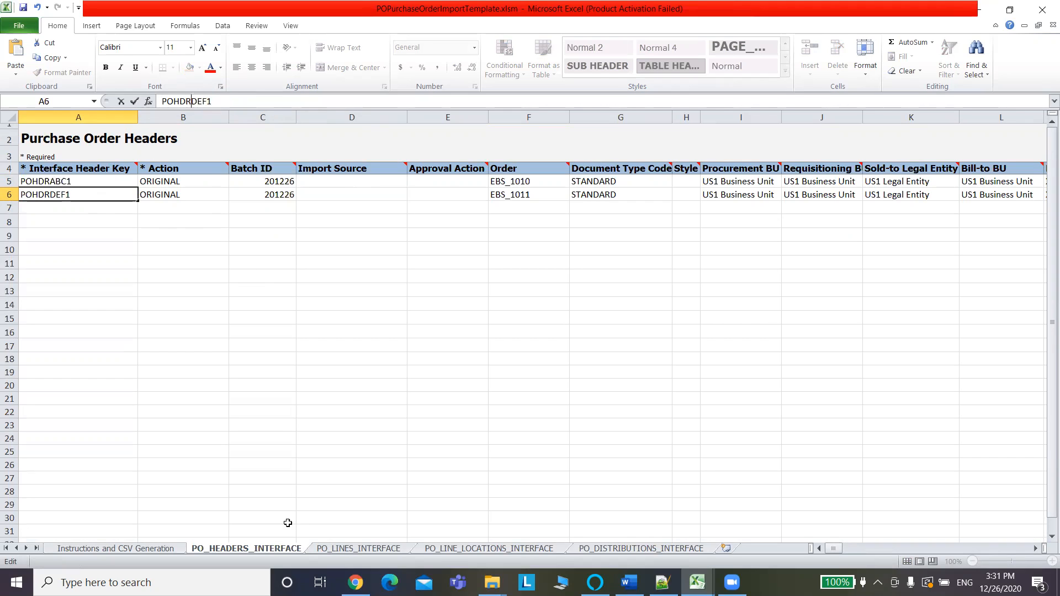
click(340, 549)
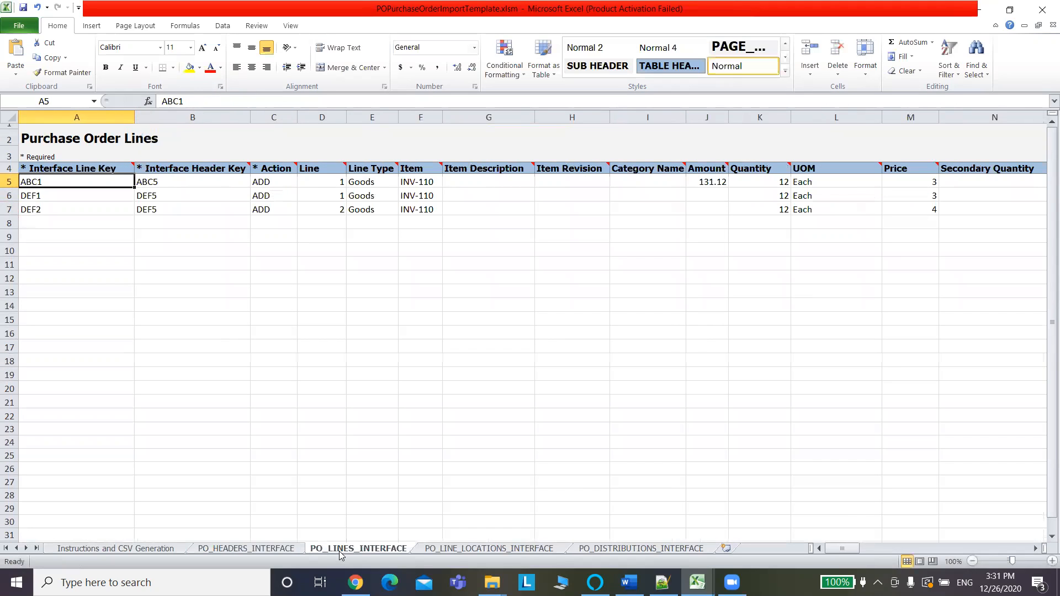
Change the first line's header key in B5 to POHDRABC1 and verify it against the headers sheet.
click(173, 183)
click(201, 101)
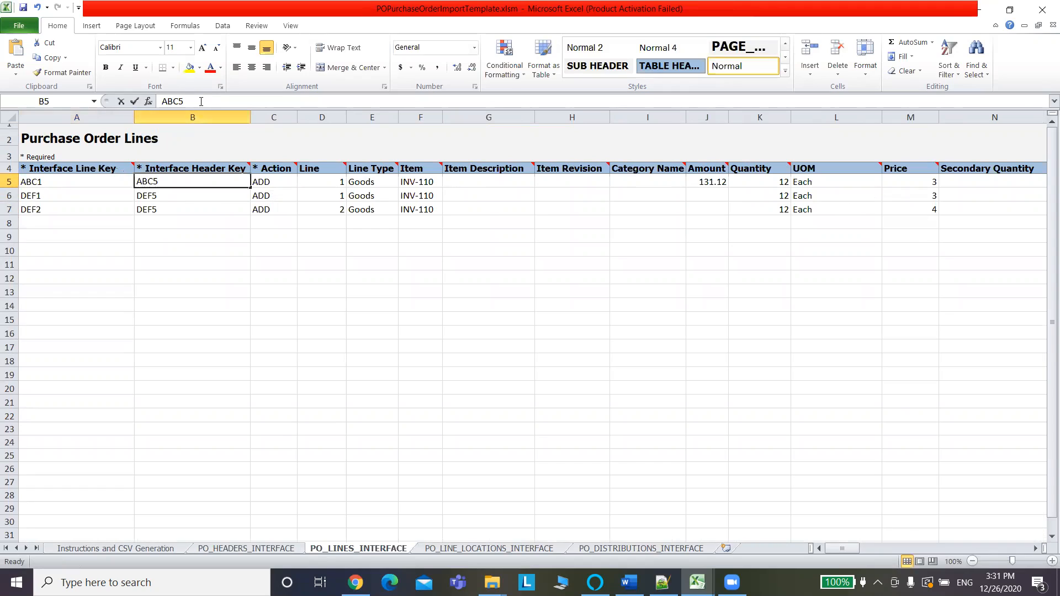
key(BackSpace)
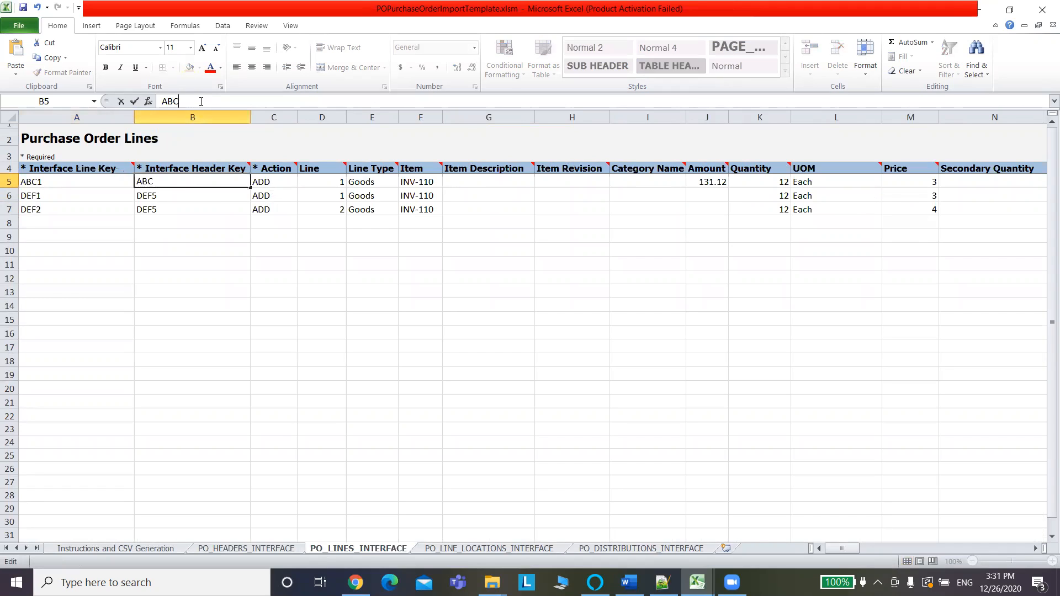
click(162, 101)
text(POHDR)
mouse_move(182, 174)
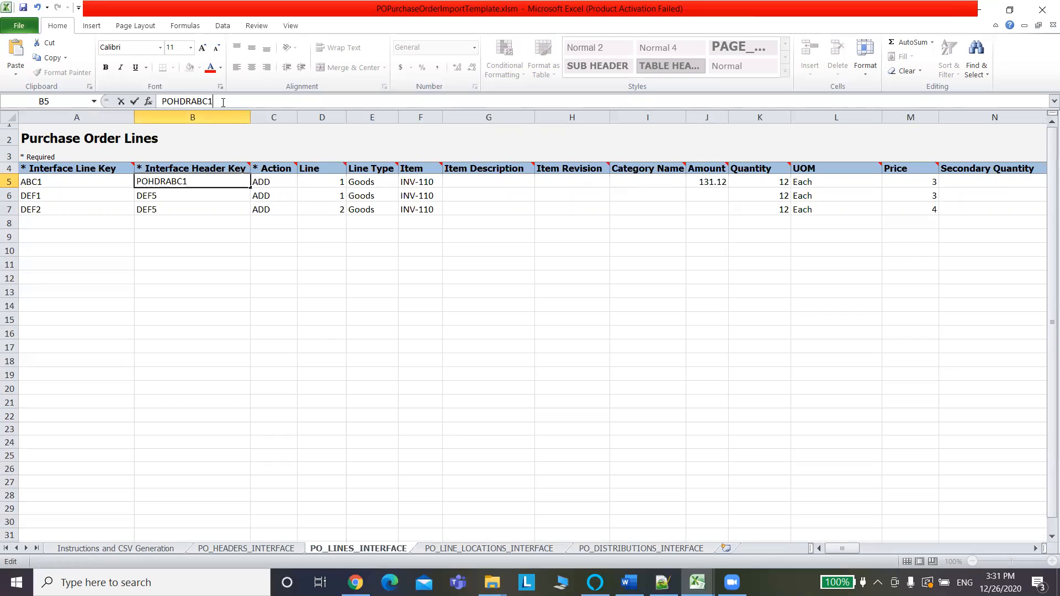
click(239, 549)
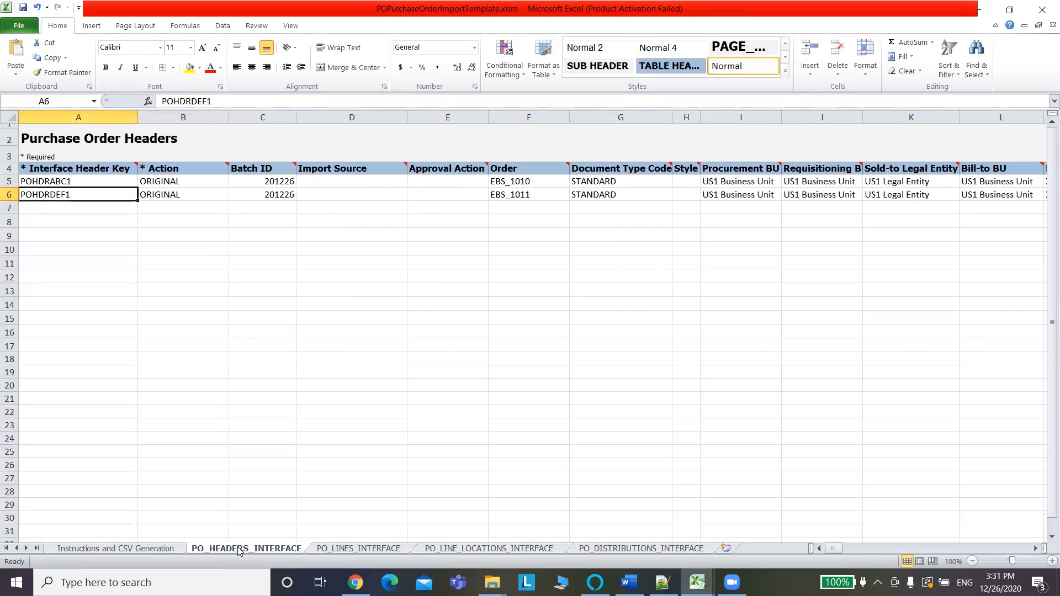
click(347, 549)
Change the B7 and B6 header keys from DEF5 to POHDRDEF1.
click(178, 205)
click(192, 97)
key(BackSpace)
text(1)
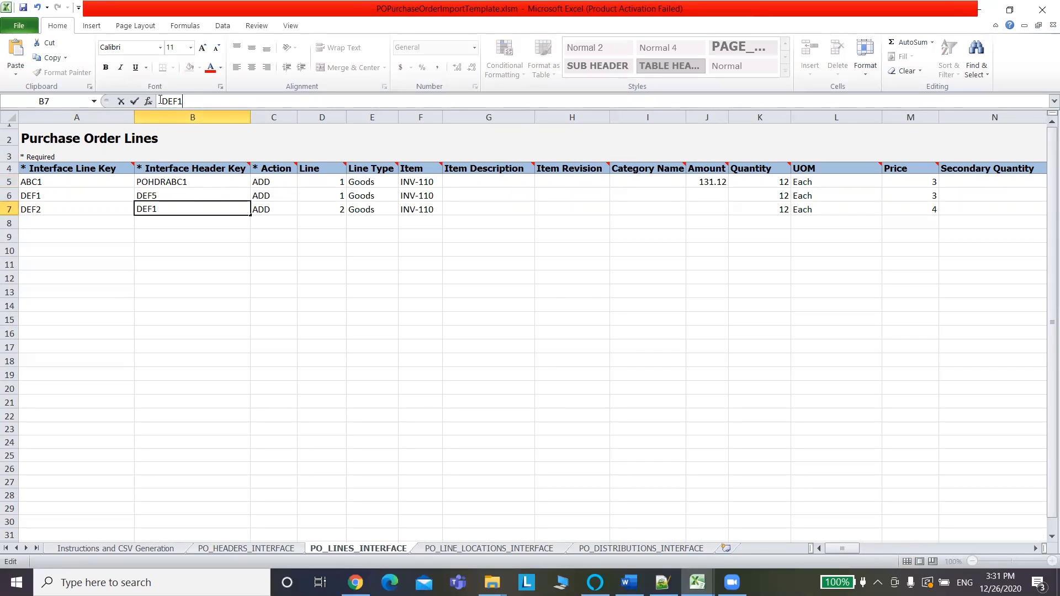
text(POHDR)
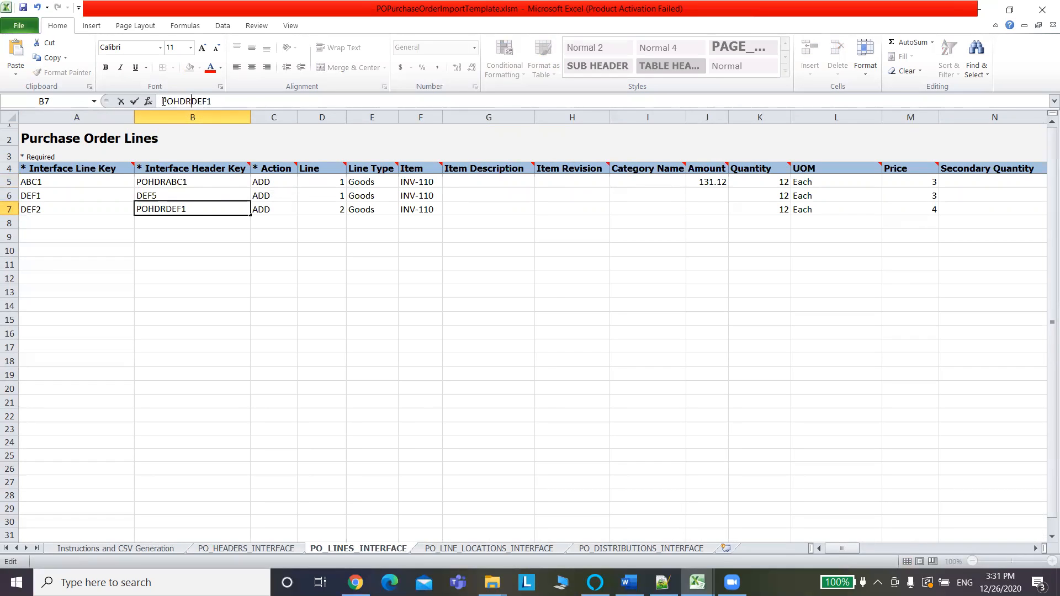
click(185, 197)
click(211, 100)
key(BackSpace)
text(1)
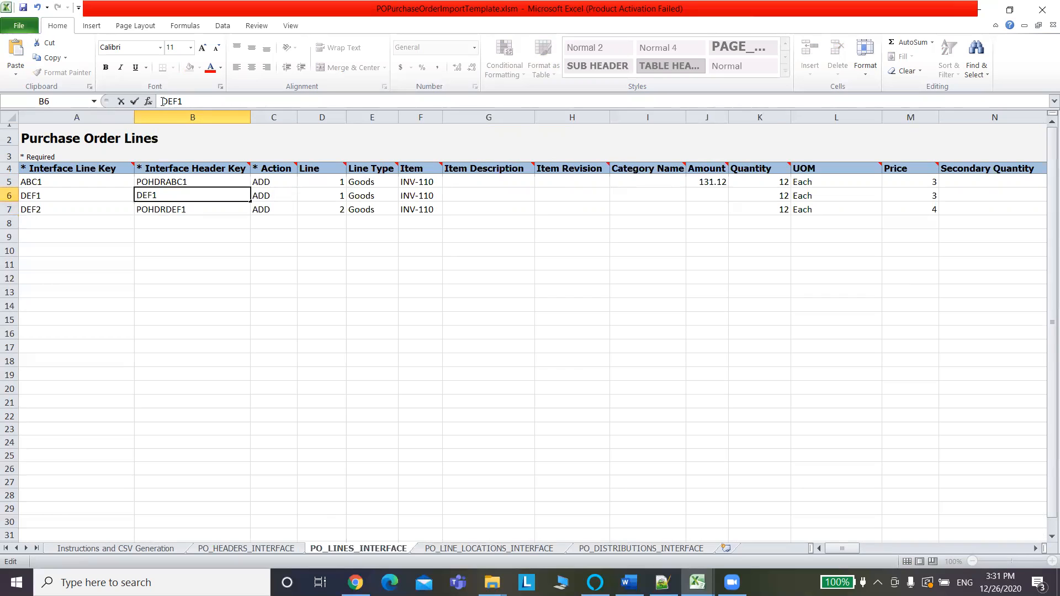
key(ctrl+v)
Prefix POLN to the line keys in A5:A7, giving POLNABC1, POLNDEF1 and POLNDEF2.
click(71, 183)
click(161, 103)
text(POLN)
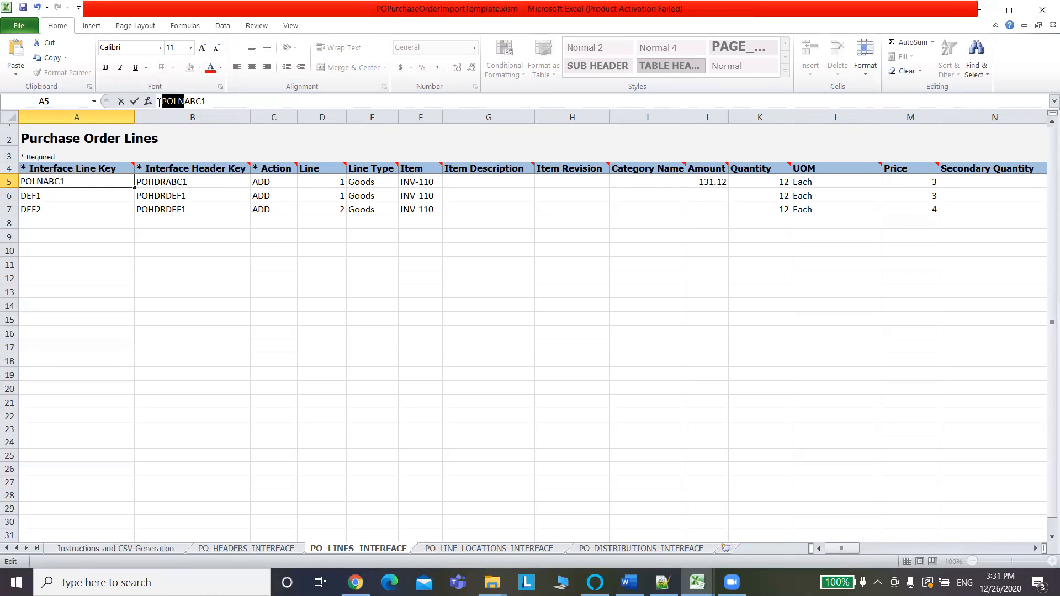
click(78, 197)
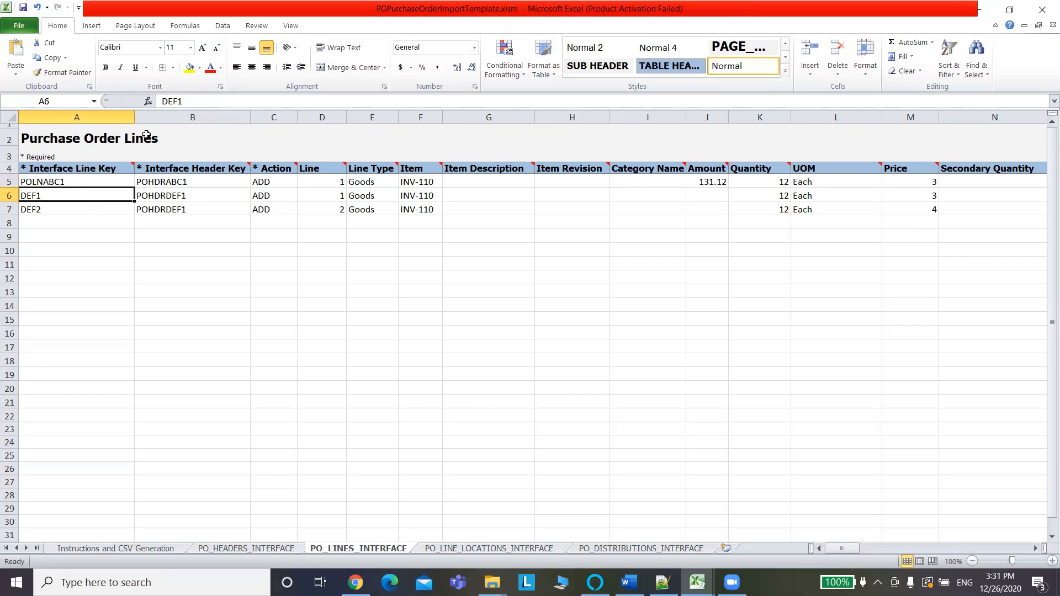
click(160, 102)
text(POLN)
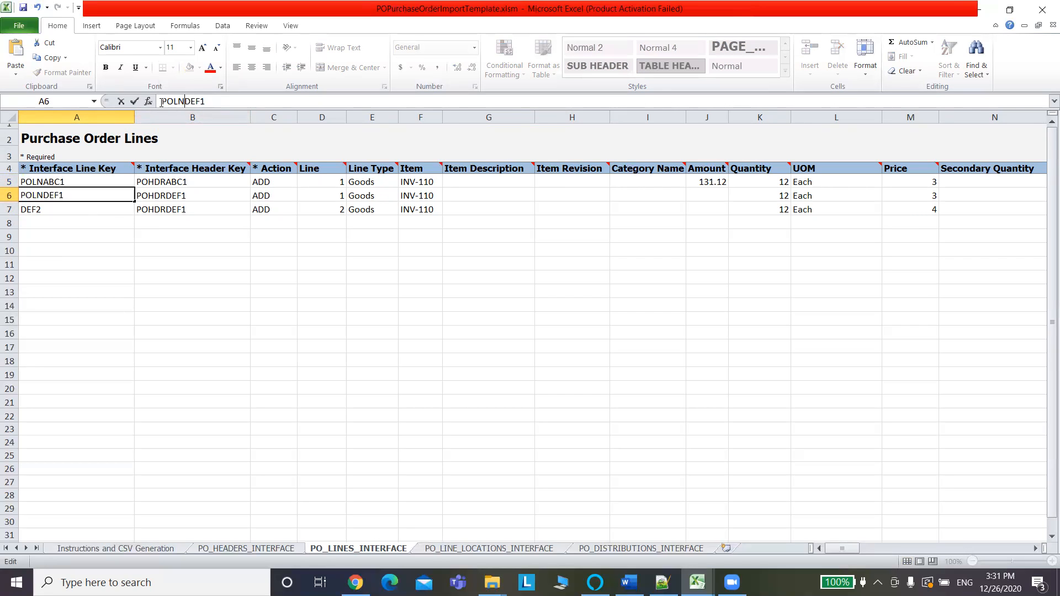
click(66, 210)
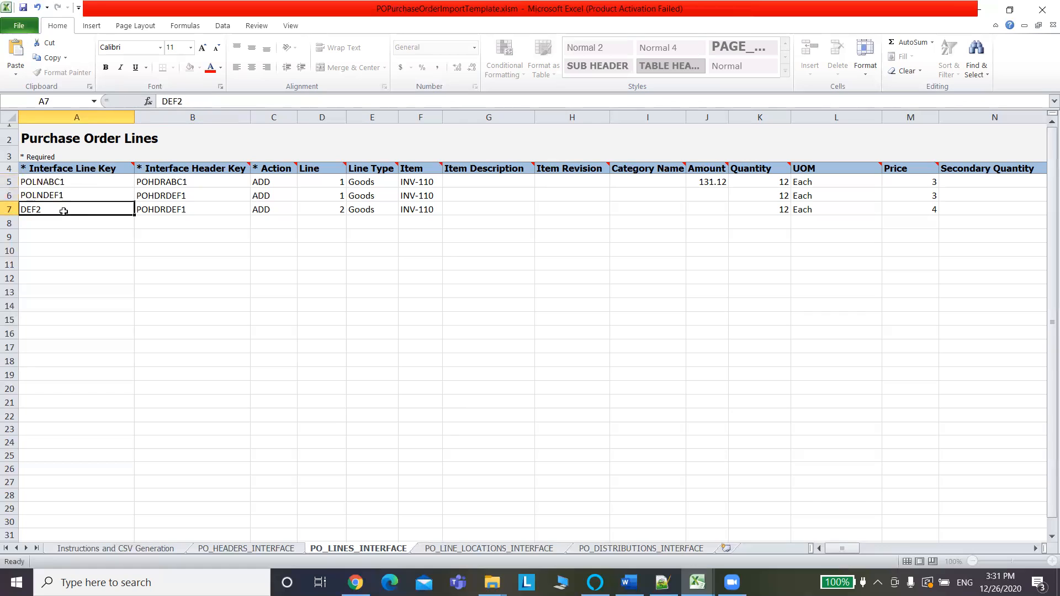
click(162, 102)
text(POLN)
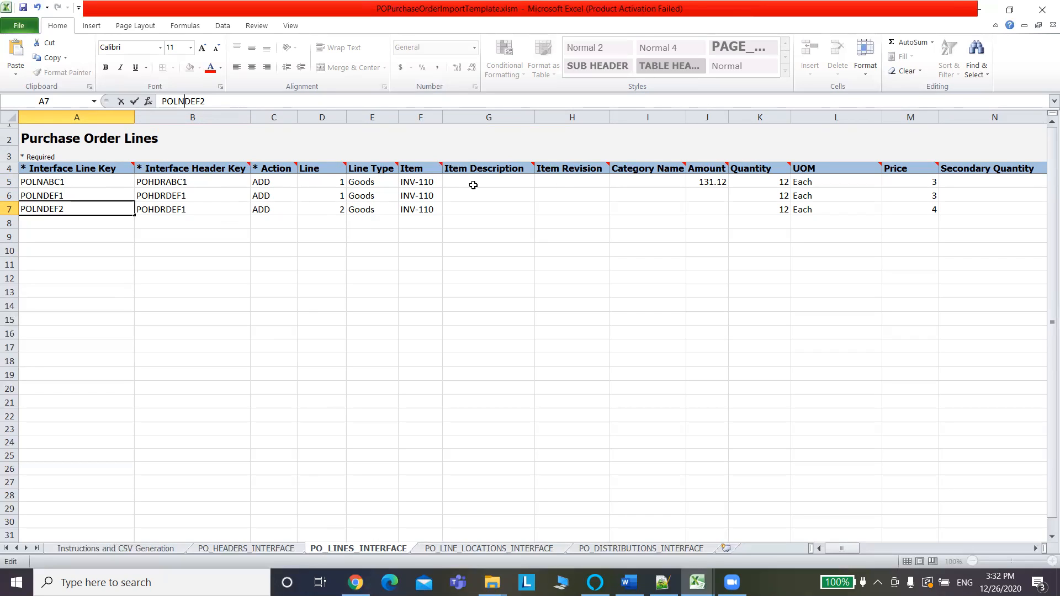
click(423, 181)
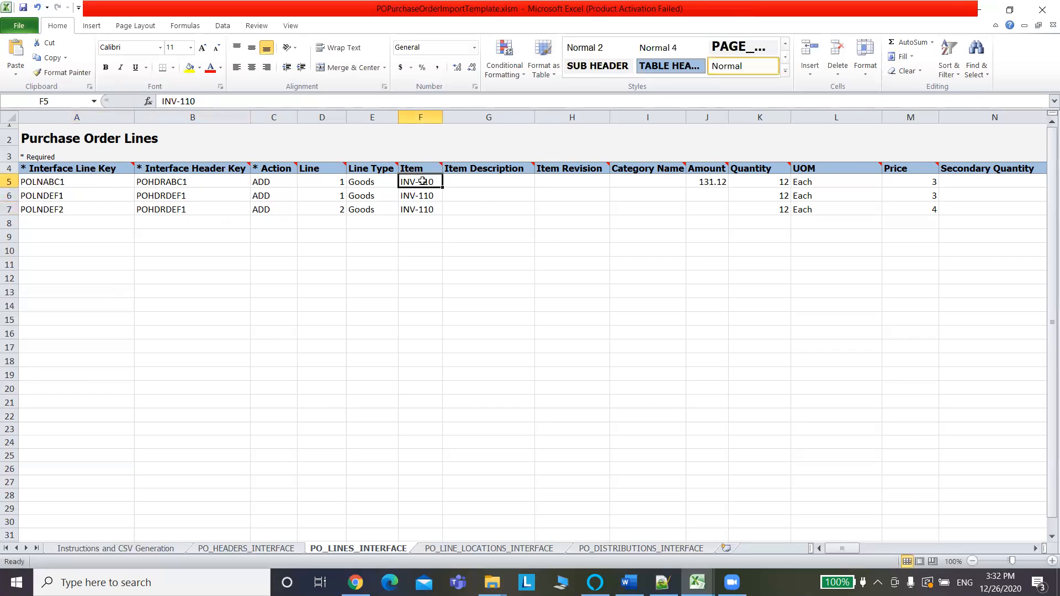
mouse_move(442, 167)
click(810, 180)
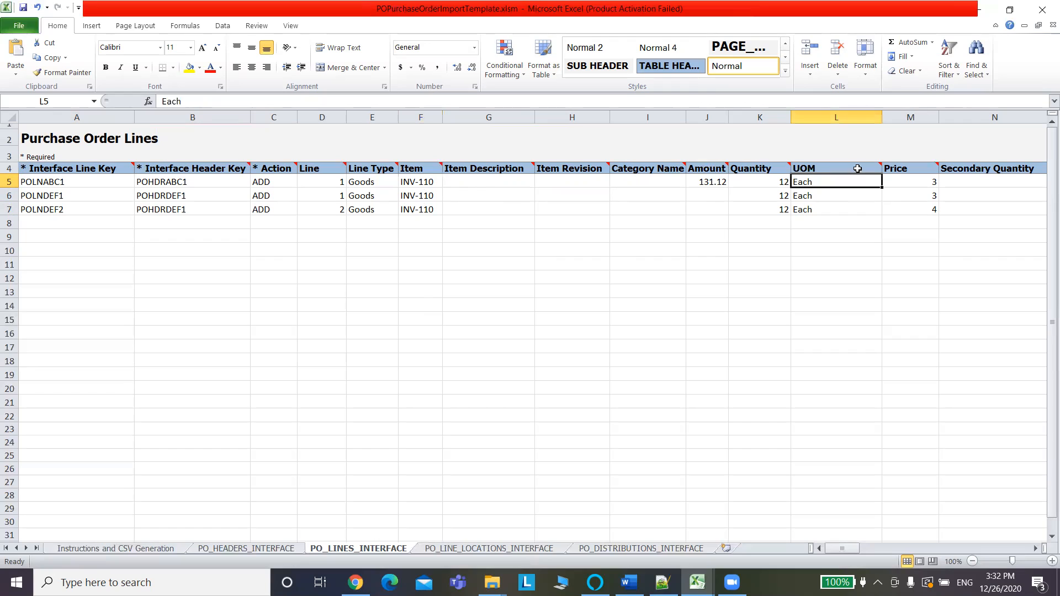
mouse_move(882, 165)
key(Right)
key(Right)
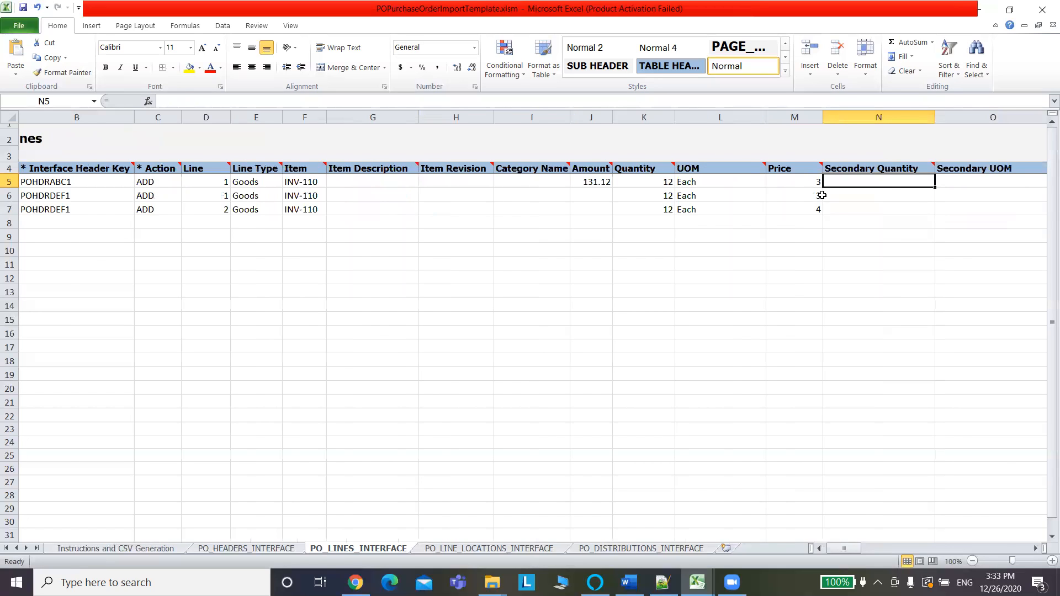
key(Right)
key(Right)
key(Right)
key(Right)
key(Right)
key(Right)
key(Right)
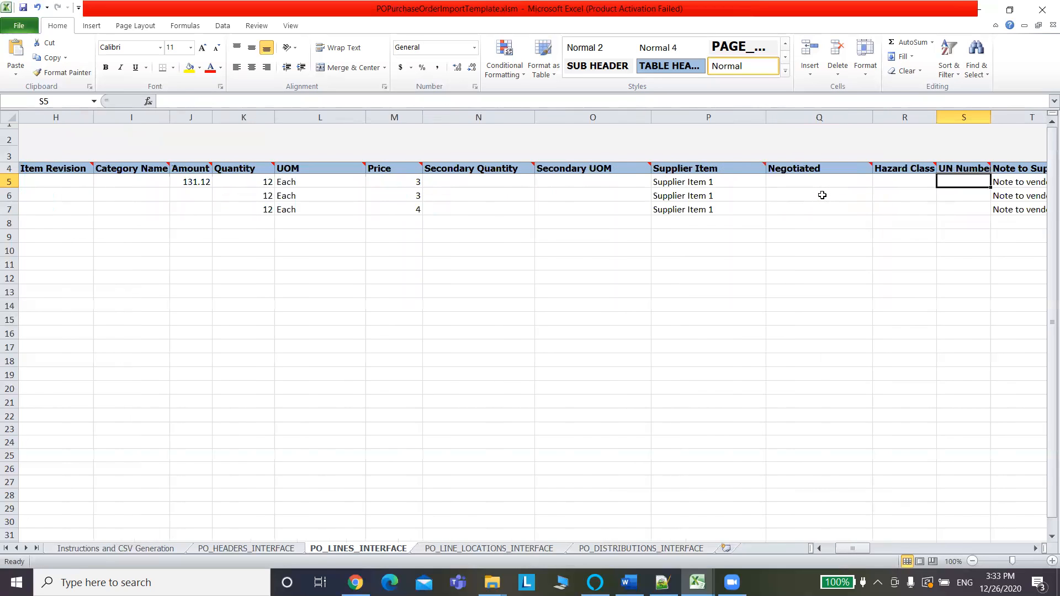
key(Right)
key(Right)
key(Right)
key(Right)
key(Right)
key(Right)
key(Right)
key(Right)
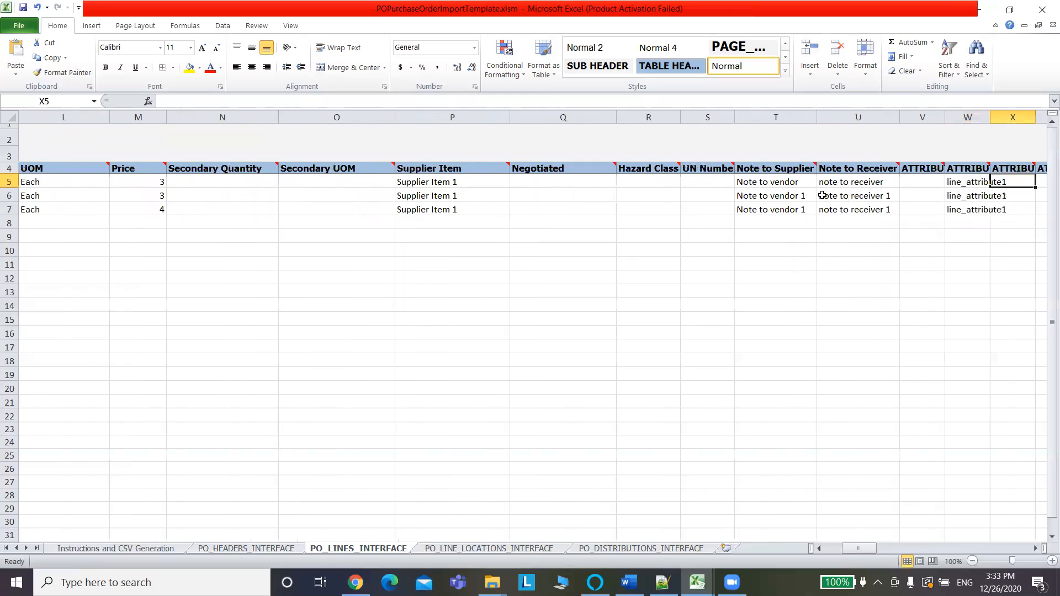
key(Left)
key(Left)
key(Left)
key(Left)
key(Left)
key(Left)
key(Left)
key(Left)
key(Left)
key(Left)
key(Left)
key(Left)
key(Left)
key(Left)
key(Left)
key(Left)
key(Left)
key(Left)
key(Left)
key(Left)
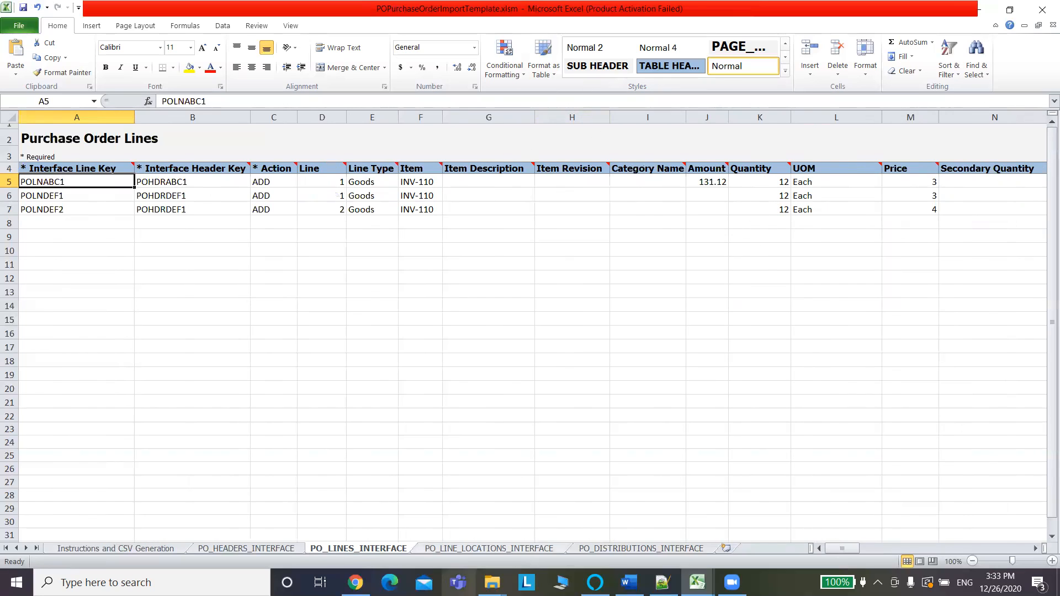
Add a new line to the purchase order in Fusion.
click(356, 582)
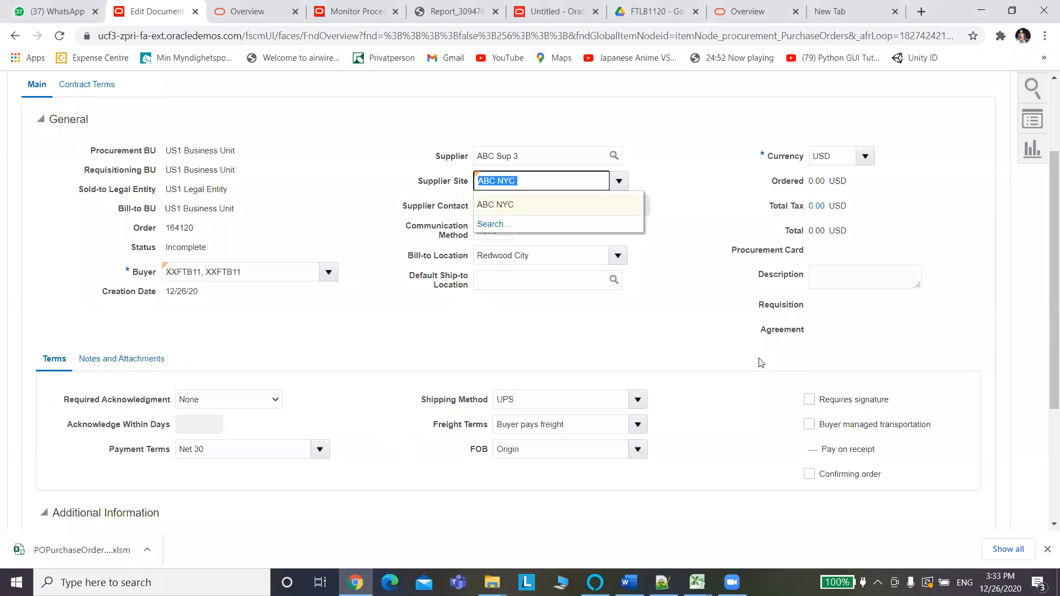
scroll(1039, 375, down, 4)
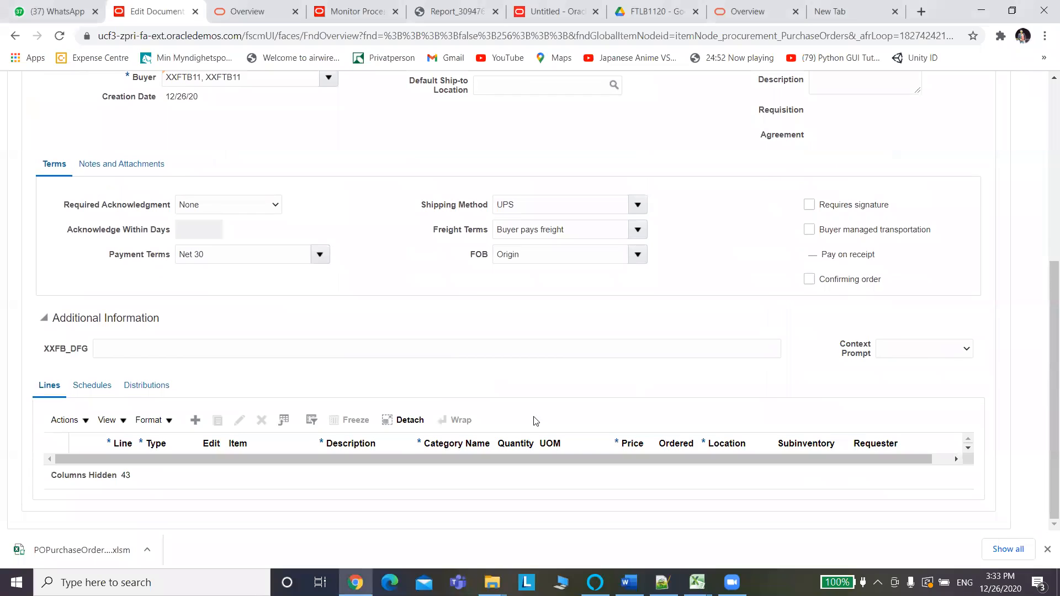
click(194, 424)
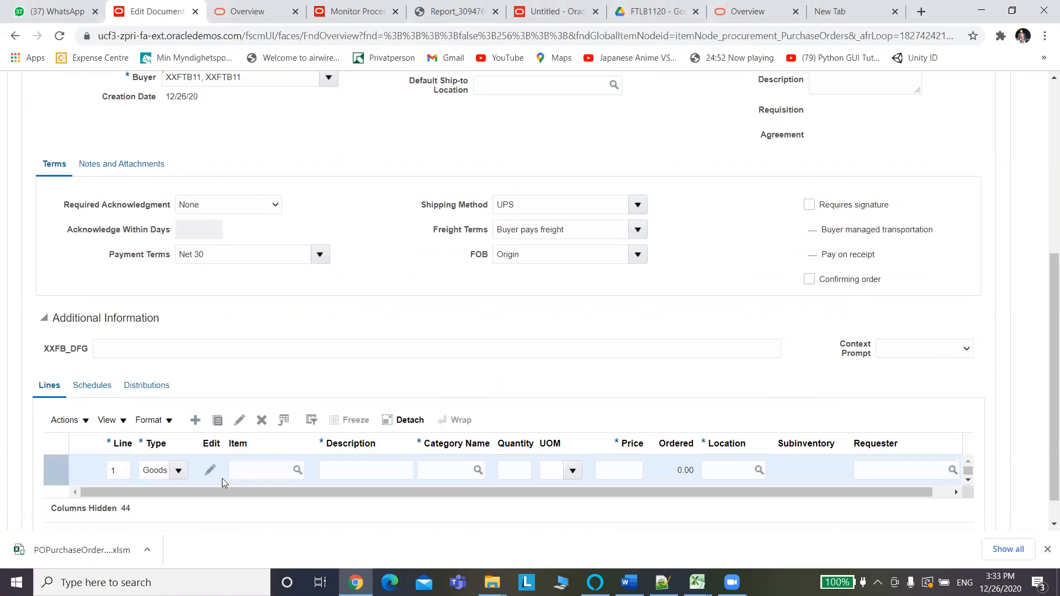
click(258, 473)
Try item INV-110 from the template on the line, then clear it since no match exists.
key(alt+Tab)
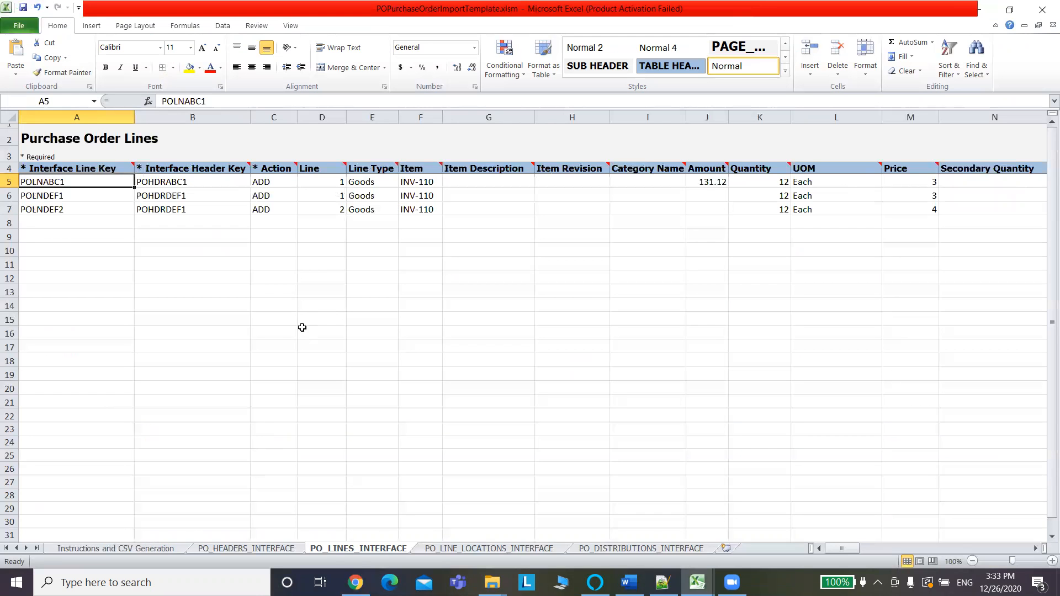
click(412, 182)
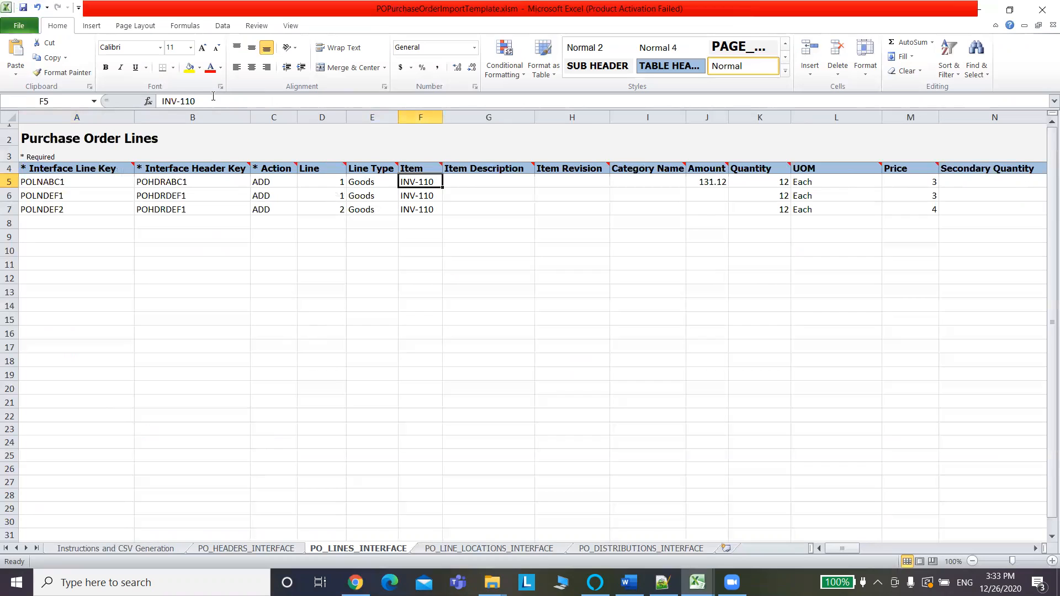
drag(213, 98, 160, 101)
key(ctrl+c)
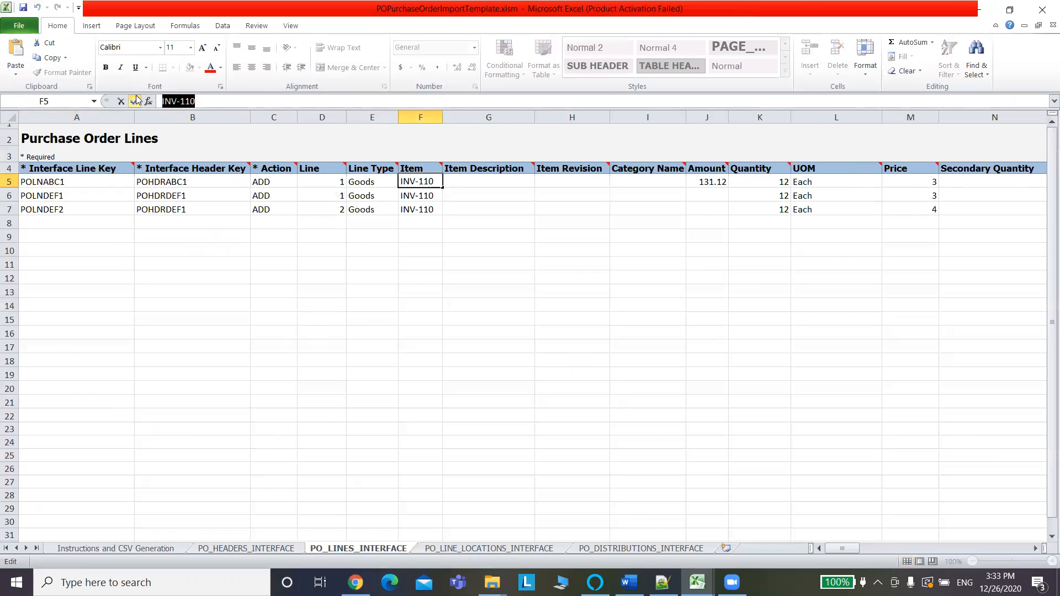
key(alt+Tab)
key(ctrl+v)
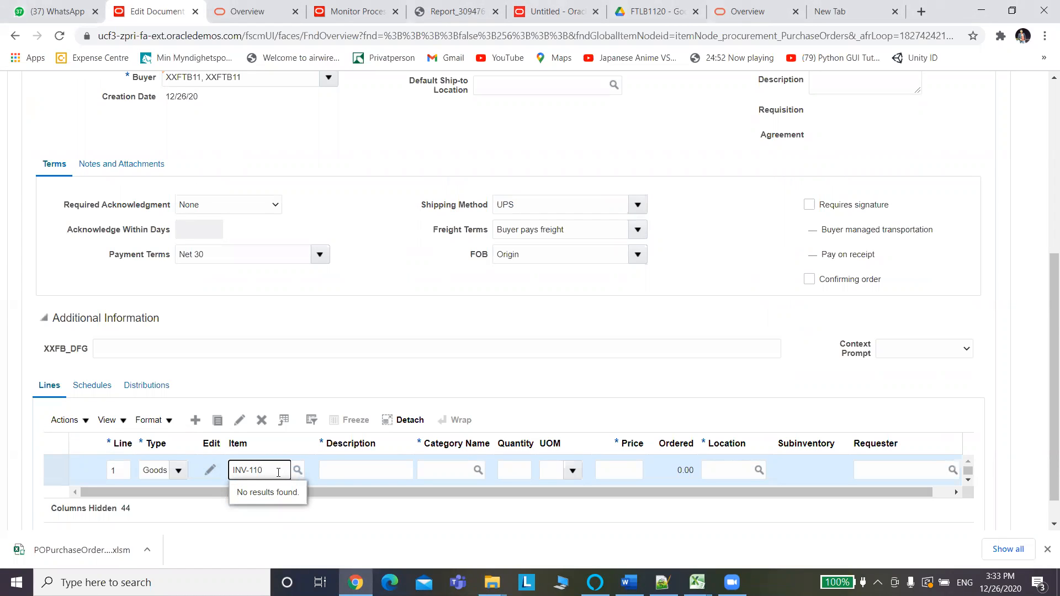
drag(278, 472, 149, 461)
key(BackSpace)
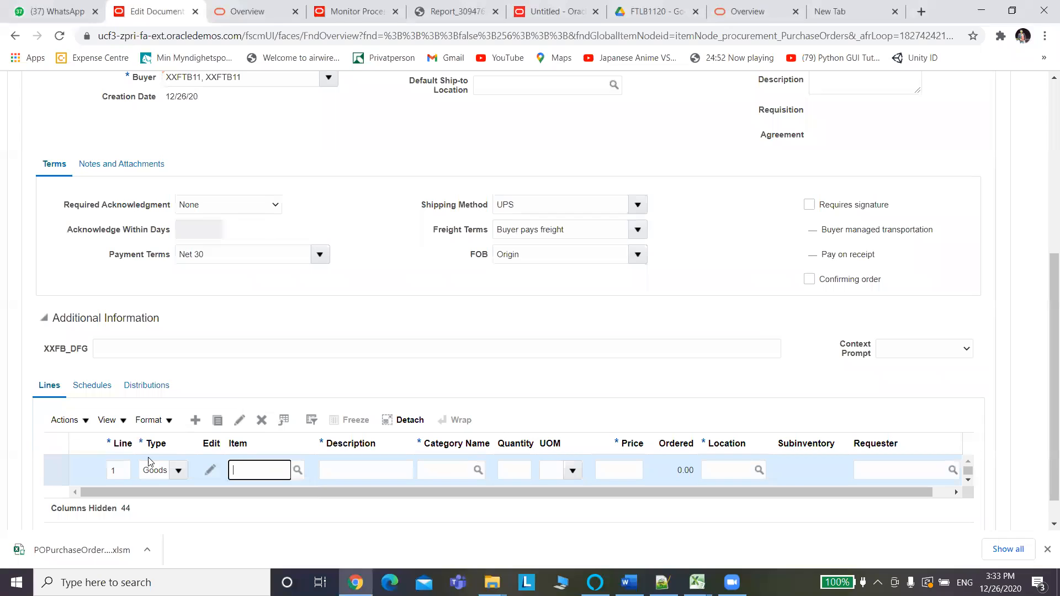
click(298, 470)
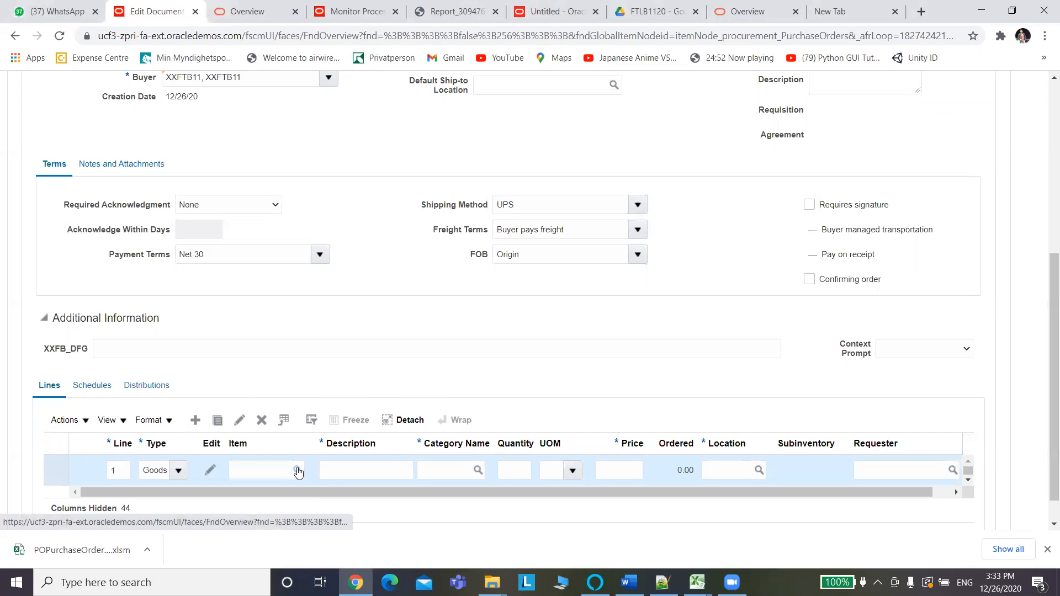
Search items for 100 and assign item 1001001 to line 1.
click(298, 471)
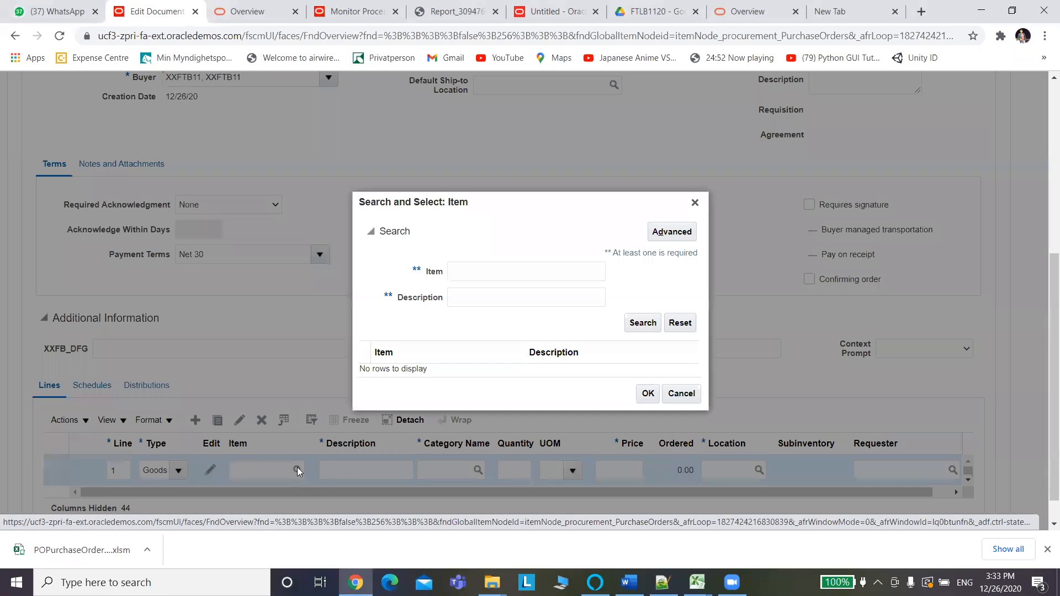
click(496, 273)
text(100)
click(650, 322)
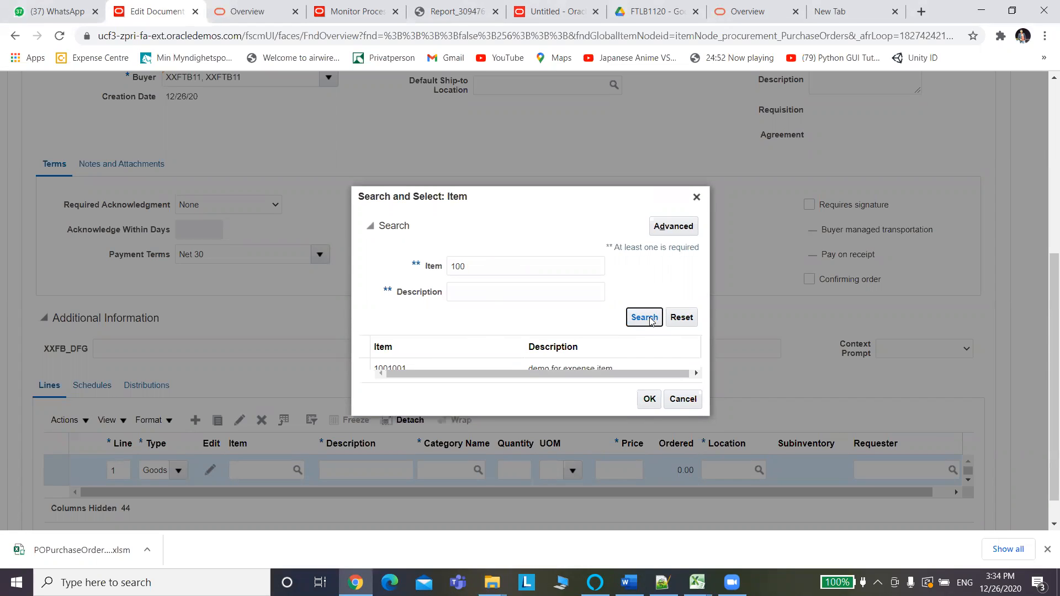
click(422, 366)
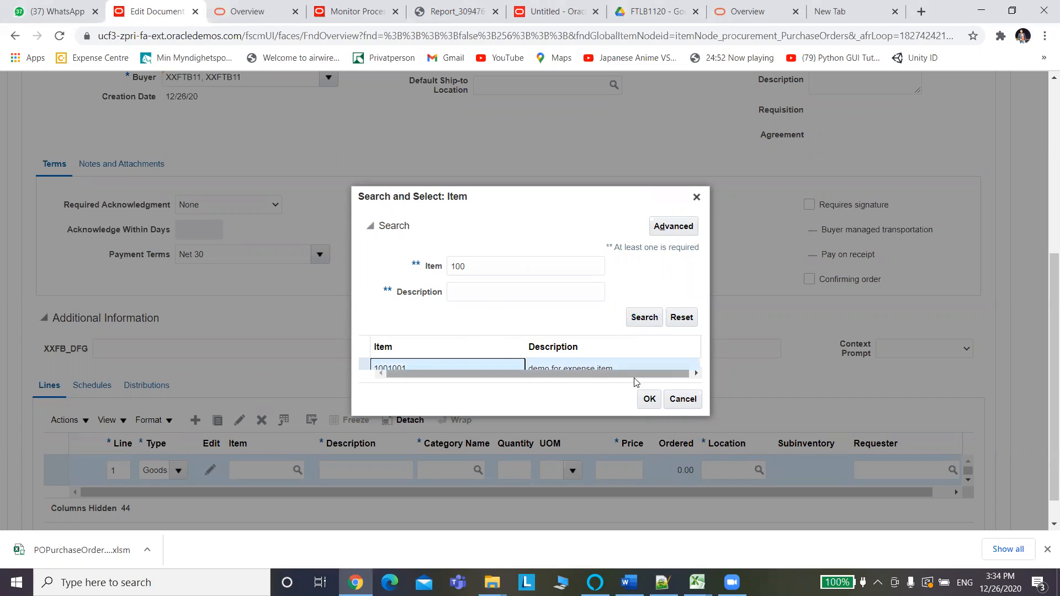
click(655, 401)
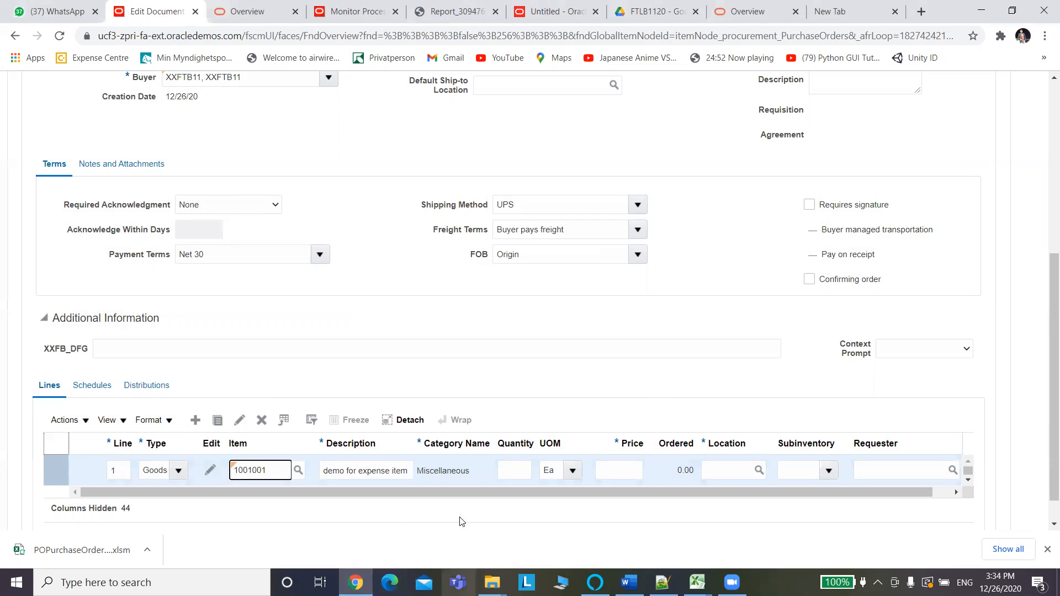
Enter quantity 50 and price 100 on line 1, totaling 5,000.00.
click(523, 464)
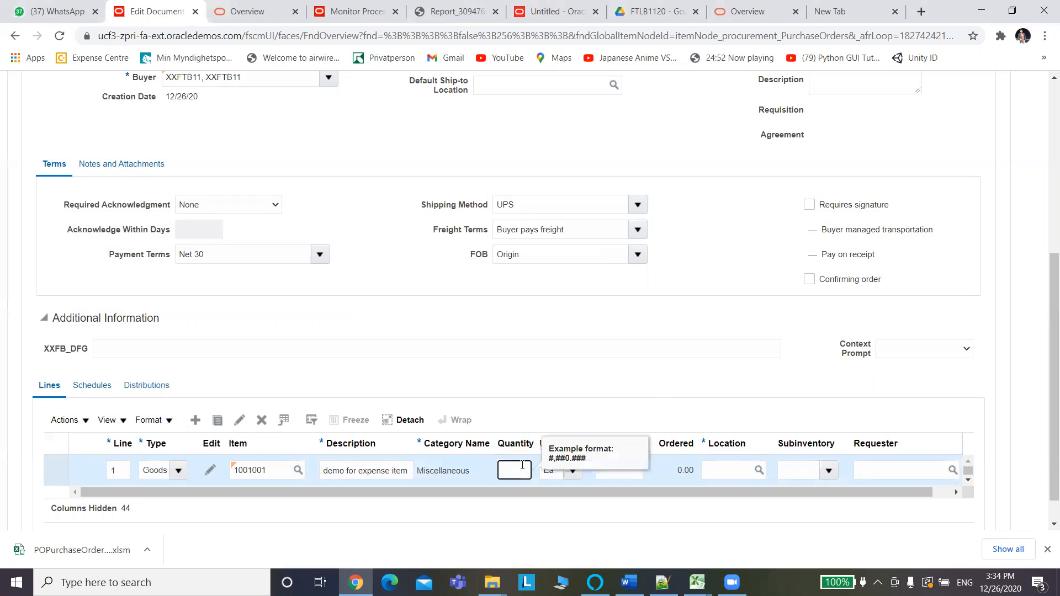
text(50)
click(630, 474)
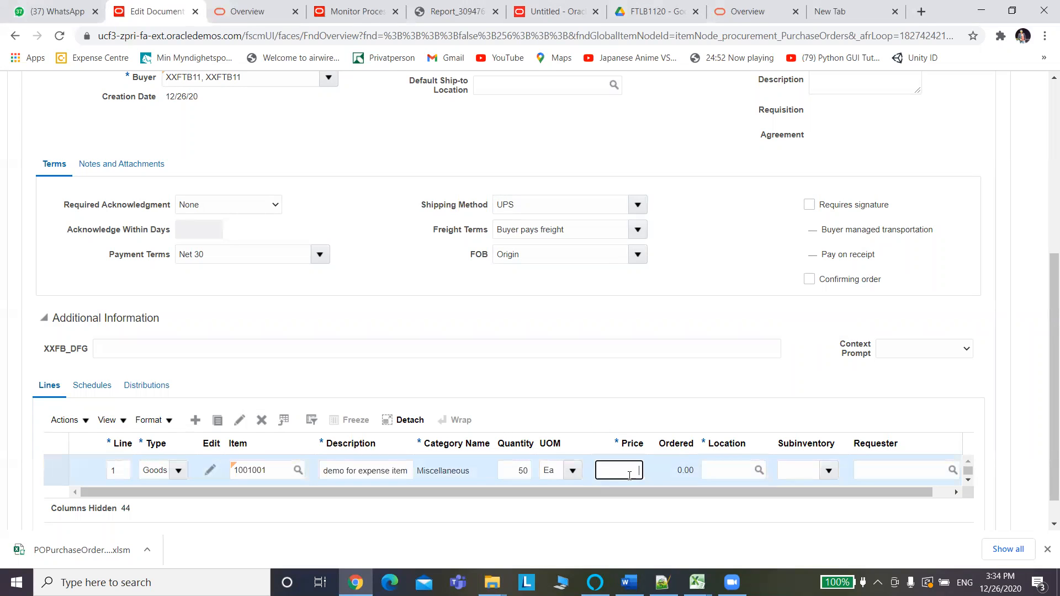
text(100)
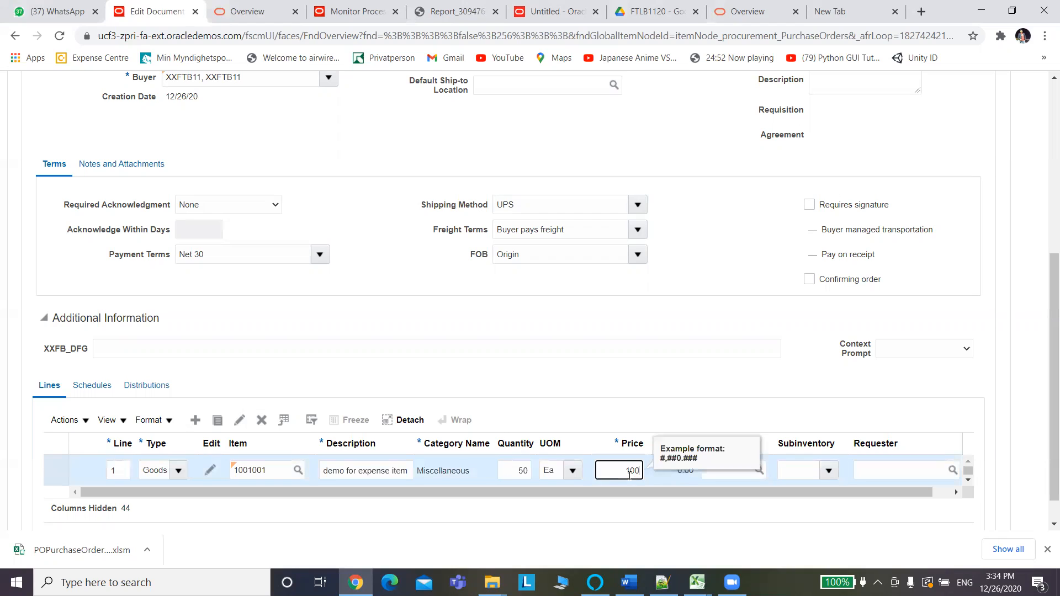
click(656, 403)
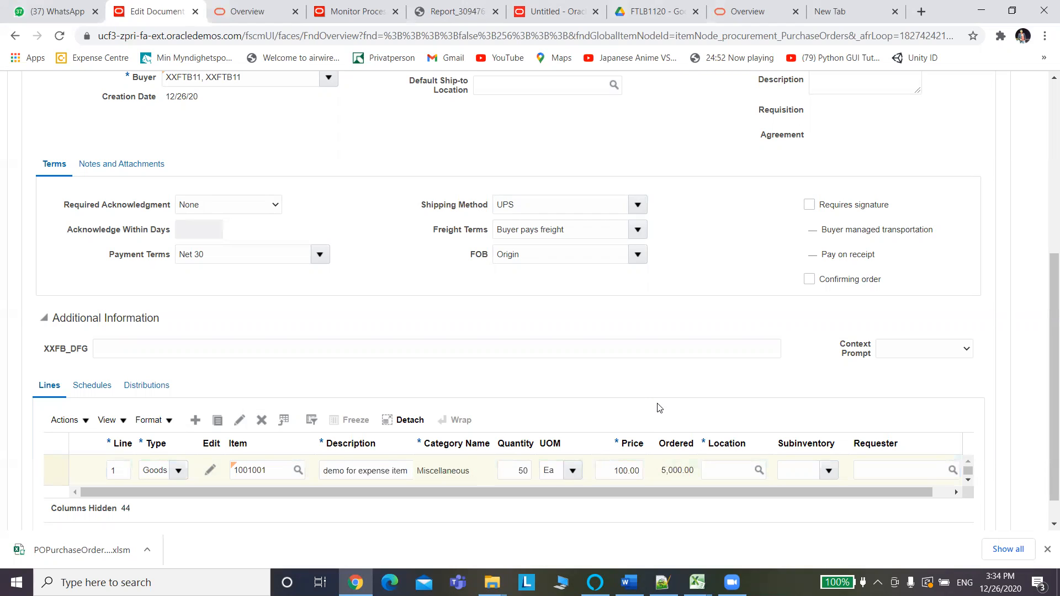
click(742, 470)
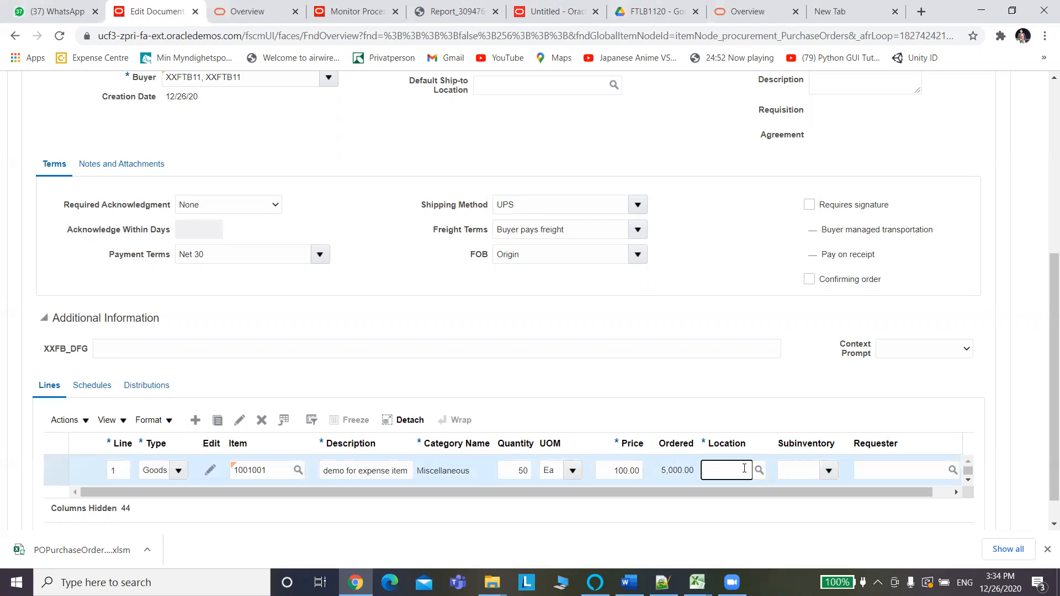
click(760, 474)
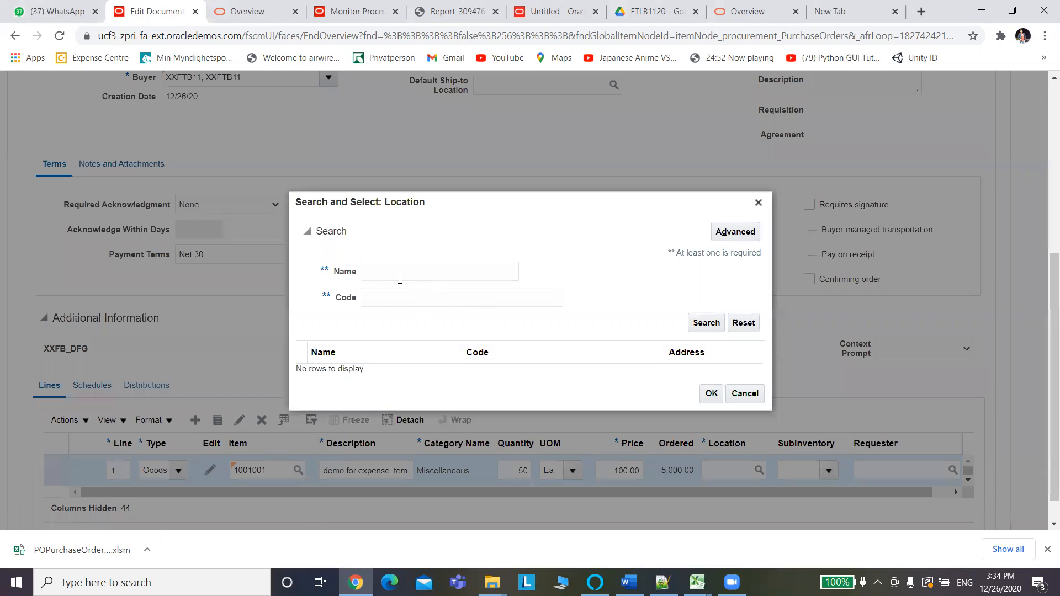
Search locations for 100 and close the search without a result.
click(395, 275)
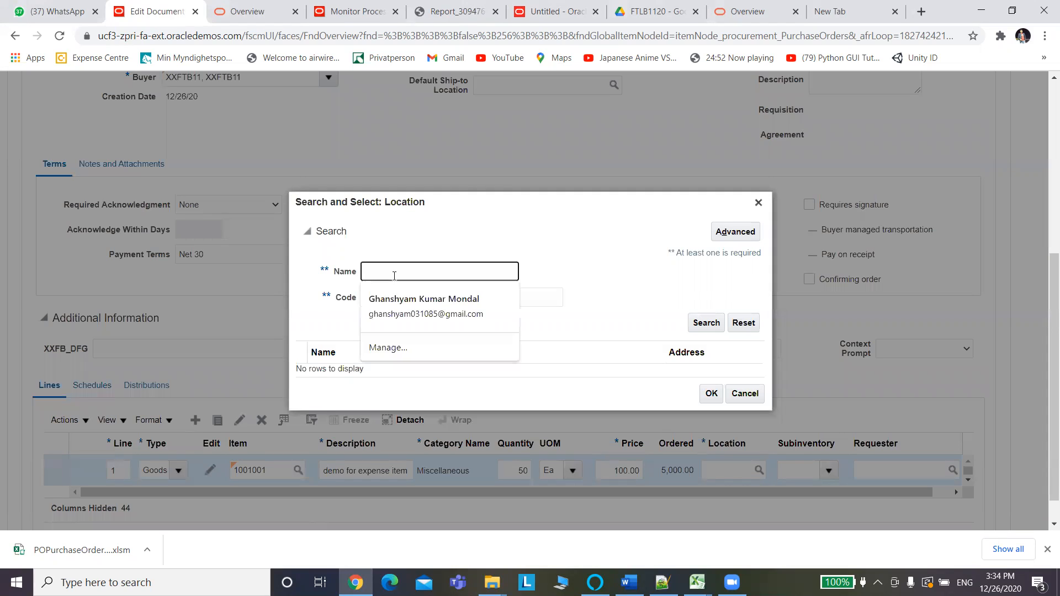
text(100)
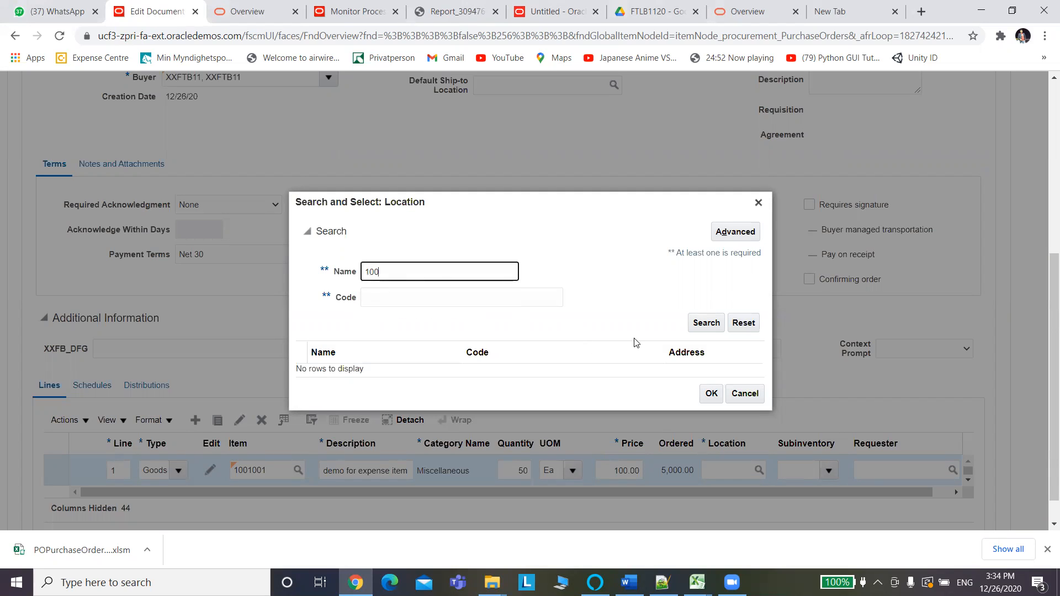
click(708, 325)
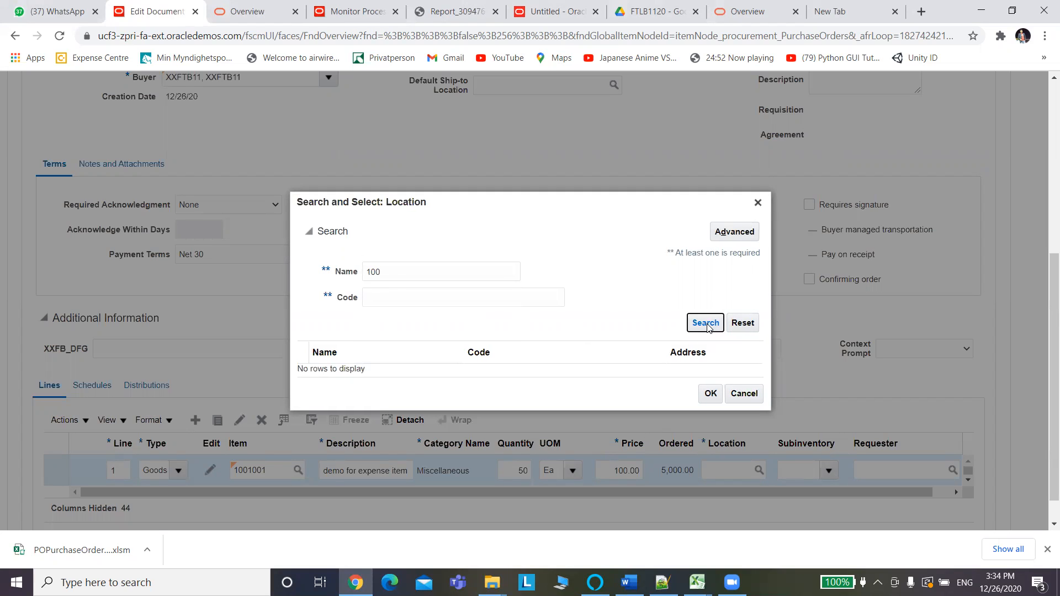
click(758, 202)
Copy Redwood City from the Bill-to Location and set it as line 1's location.
drag(1050, 313, 1051, 247)
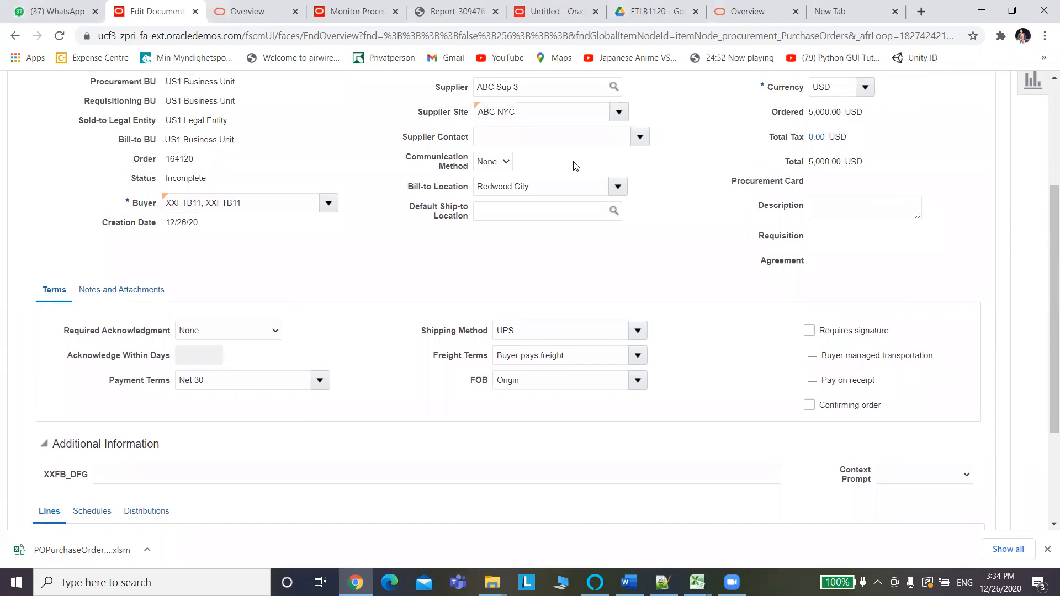
drag(540, 183, 437, 188)
key(ctrl+c)
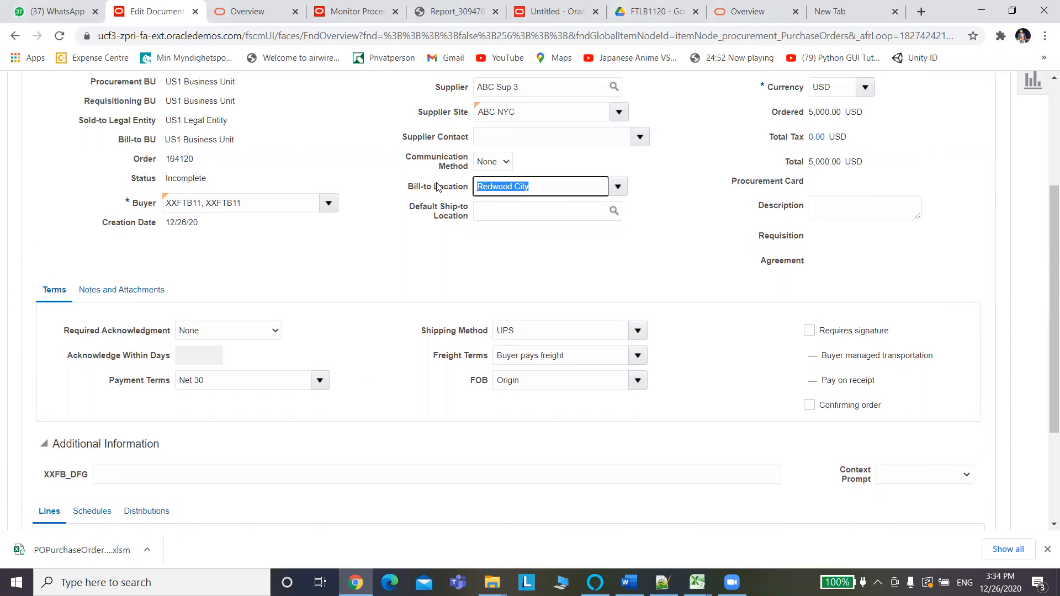
drag(1045, 273, 1045, 417)
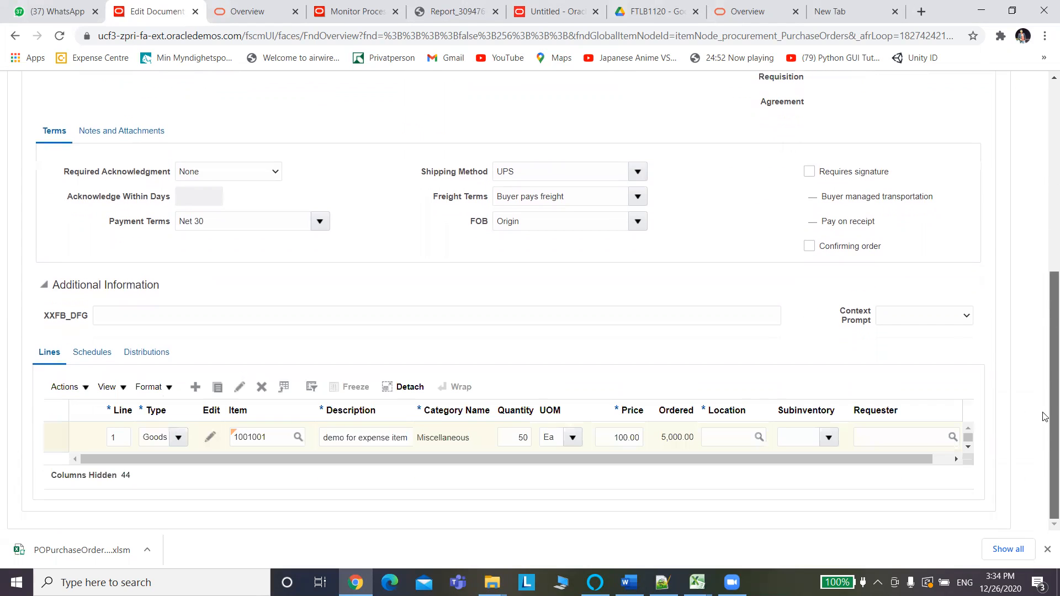
click(743, 432)
key(ctrl+v)
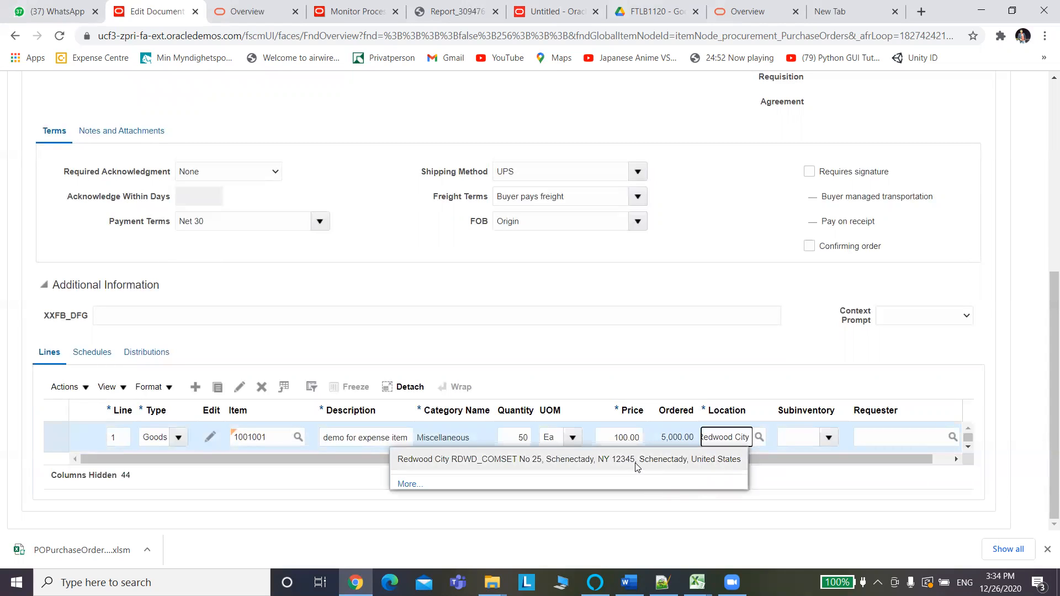
click(637, 467)
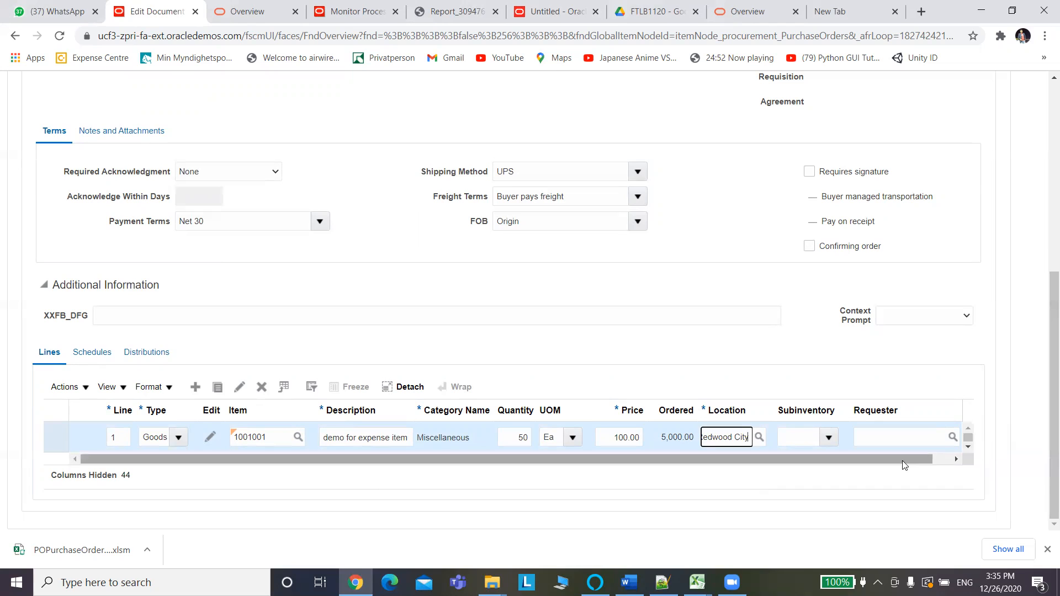
click(946, 460)
drag(944, 460, 840, 462)
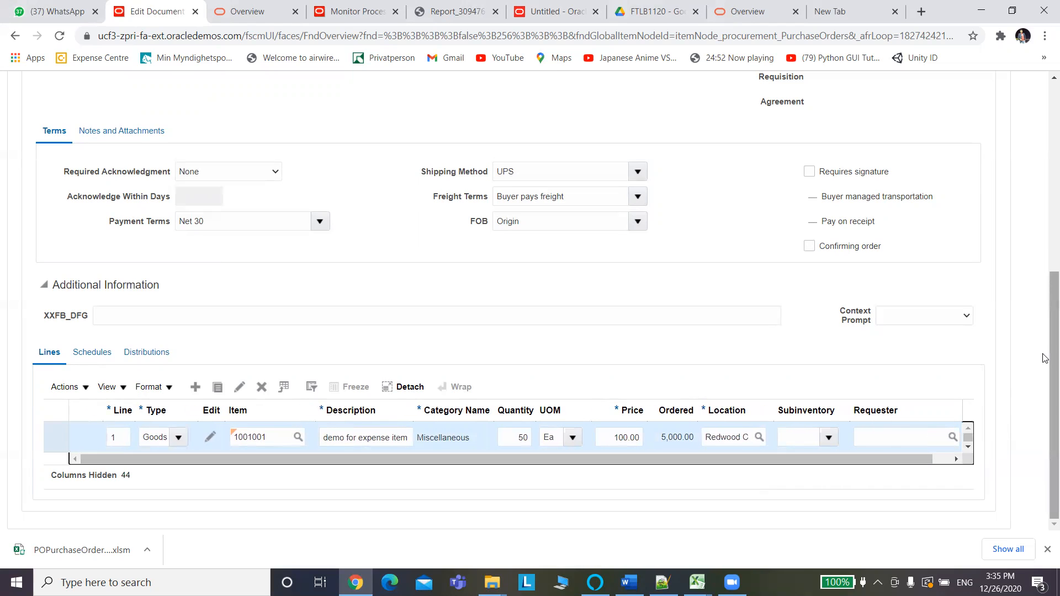
drag(1045, 354, 1045, 157)
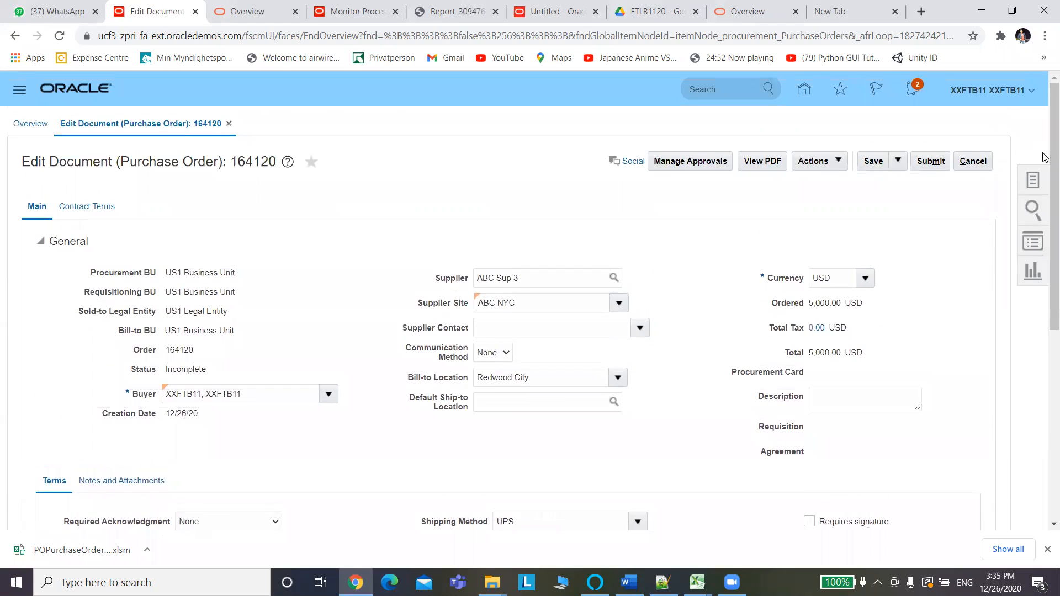
Save purchase order 164120, now totaling 5,400.00 USD with 400.00 tax.
click(873, 163)
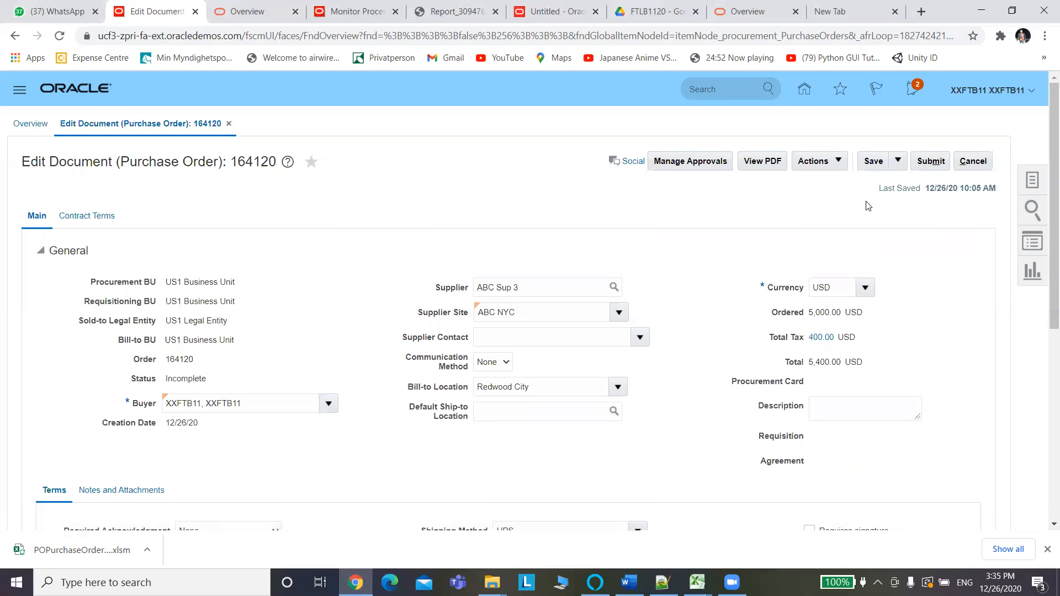
key(alt+Tab)
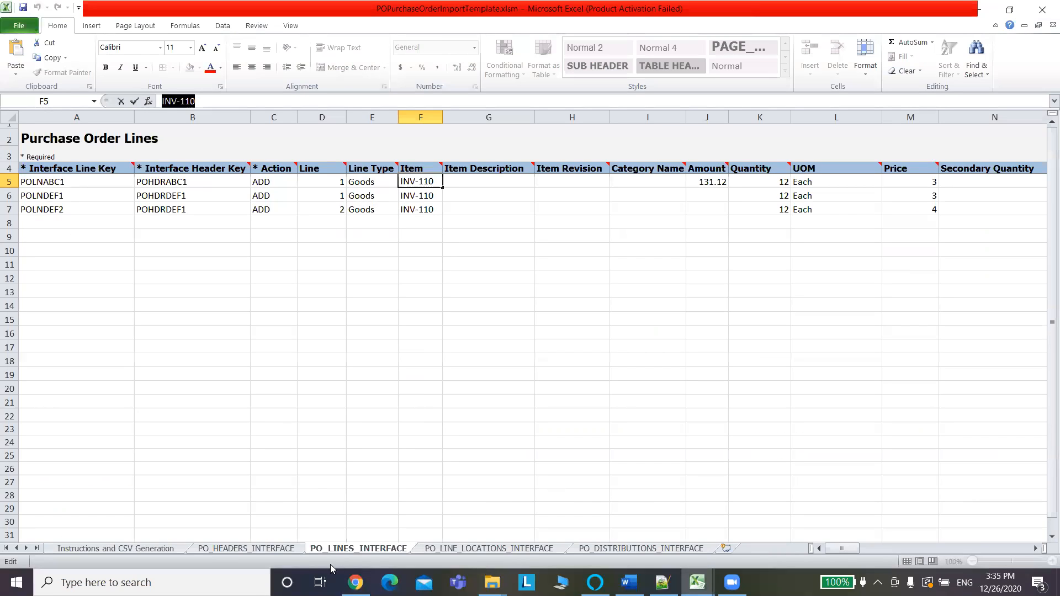
Set Approval Action to BYPASS in E5 and E6 for headers POHDRABC1 and POHDRDEF1.
click(280, 548)
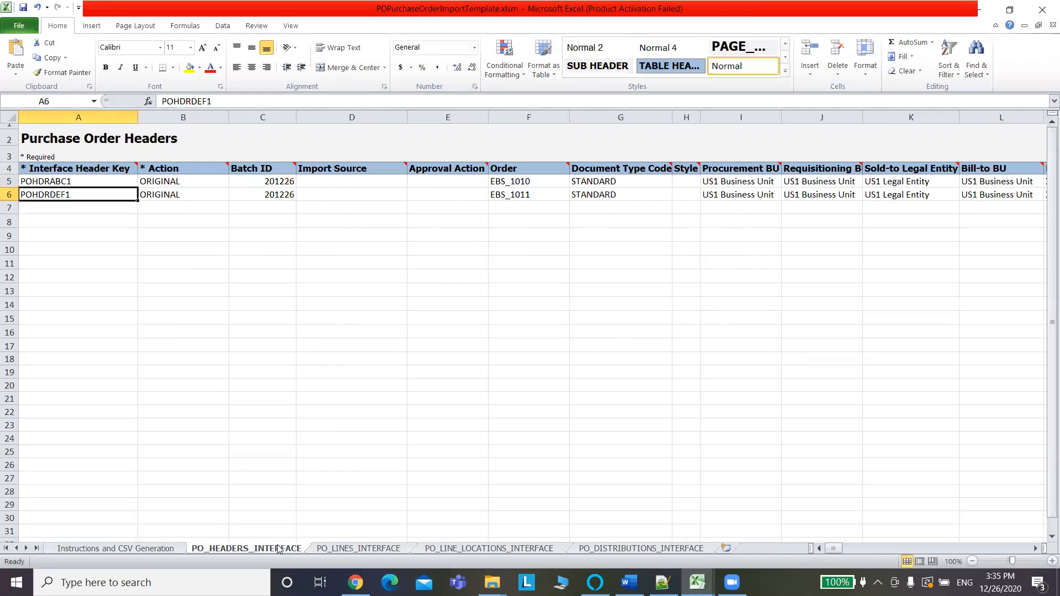
click(443, 181)
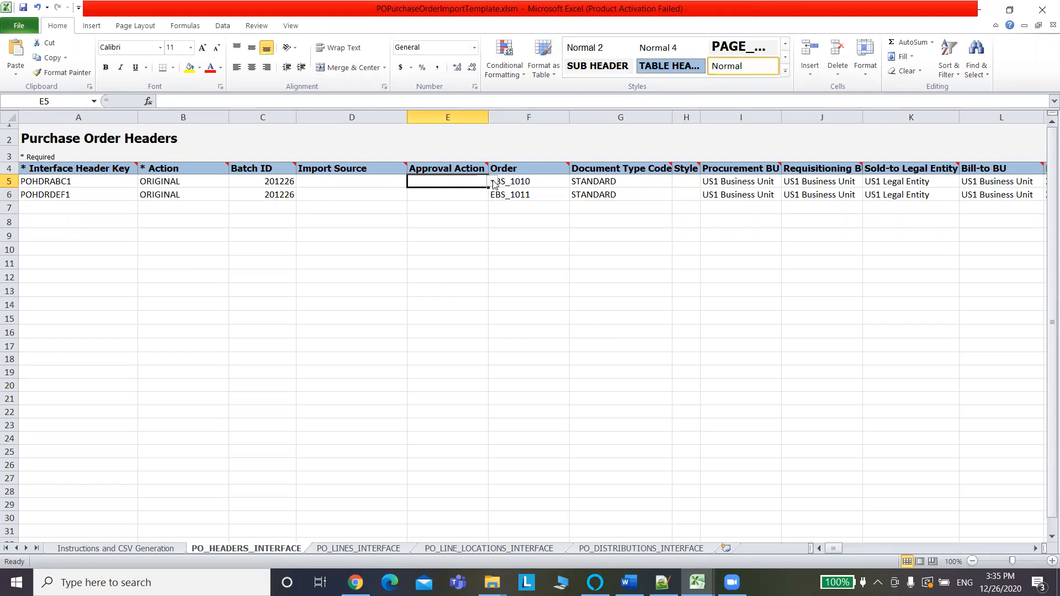
key(alt+Tab)
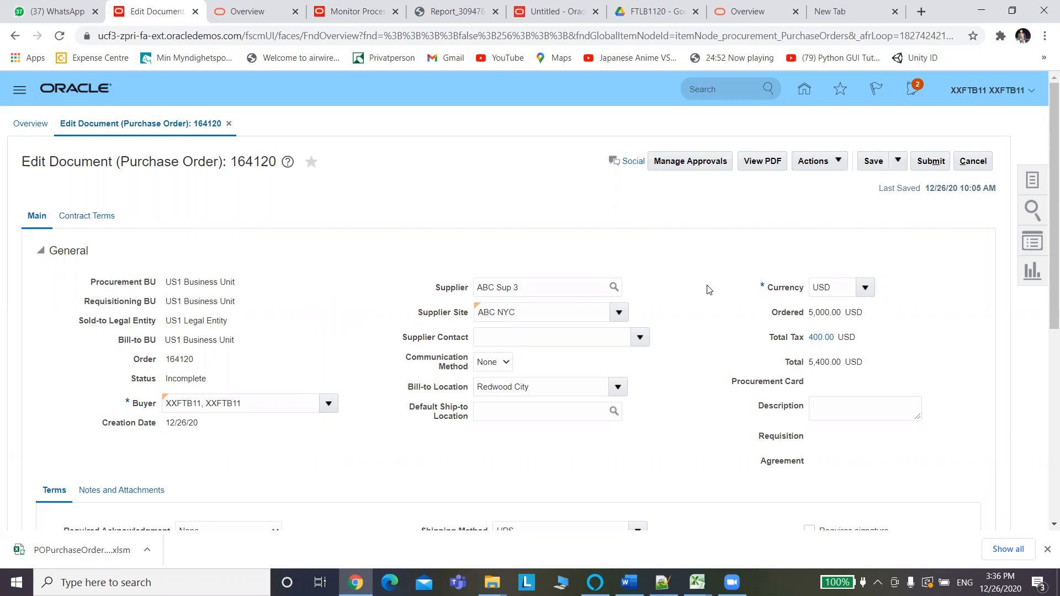
key(alt+Tab)
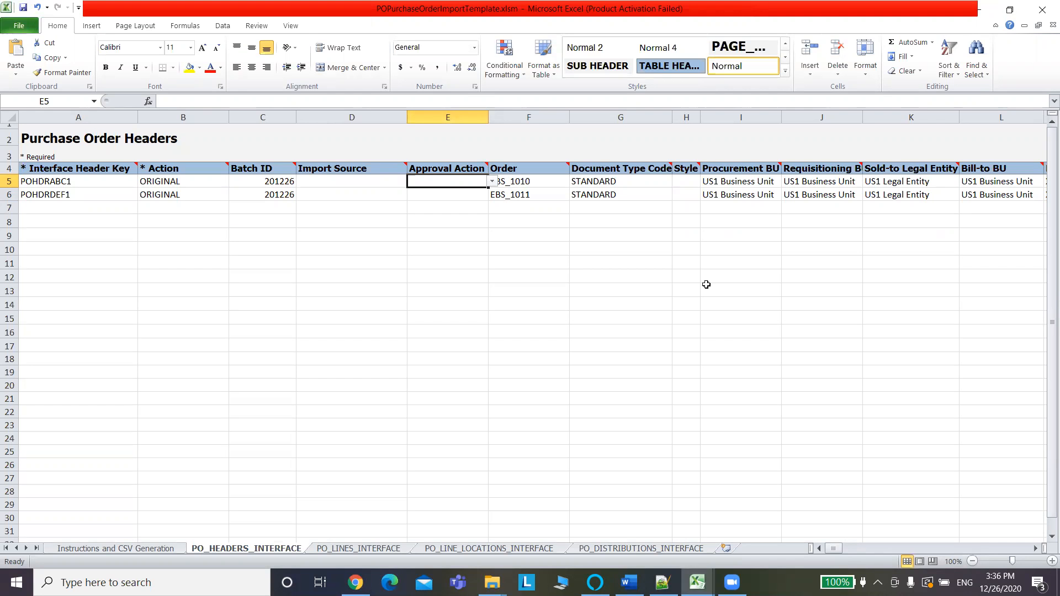
click(491, 184)
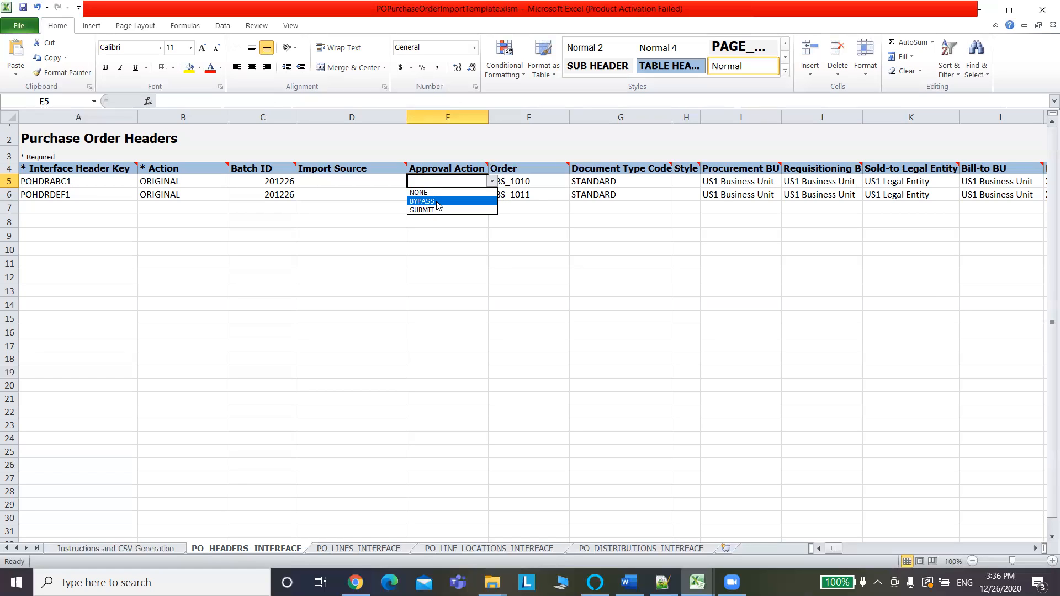
click(438, 206)
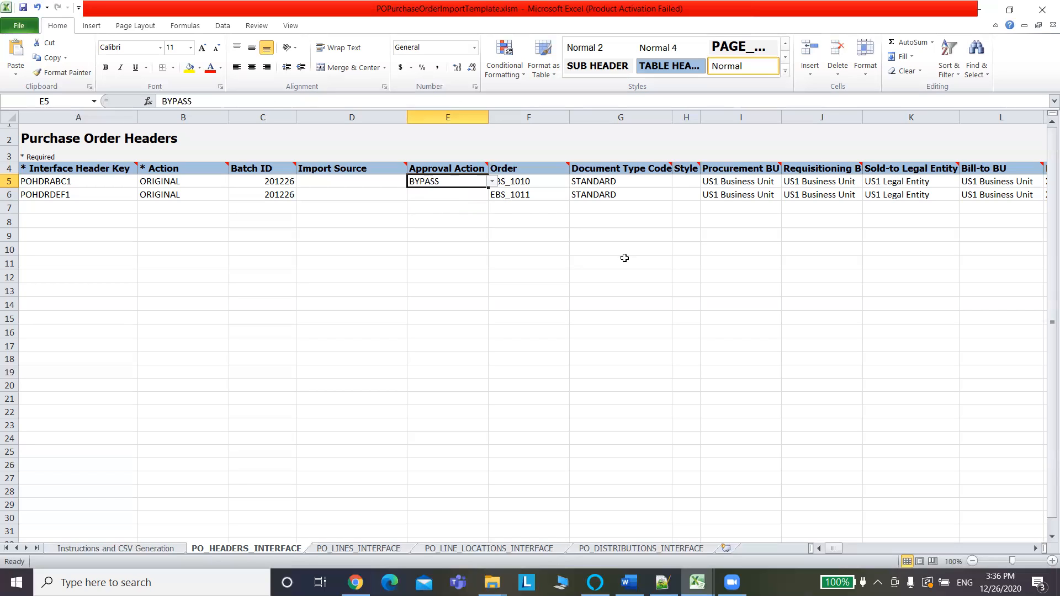
click(454, 198)
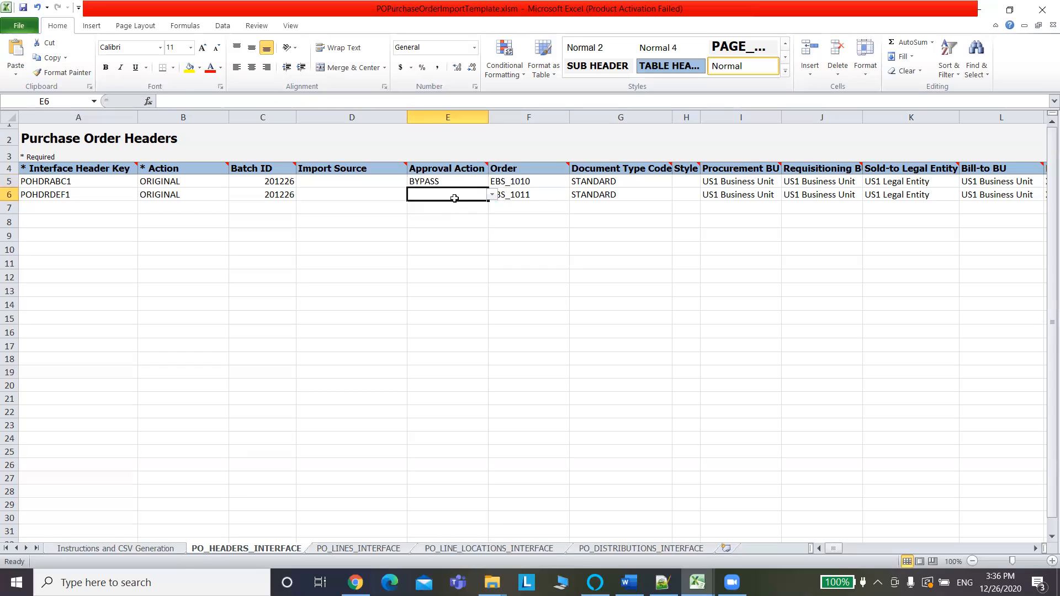
click(491, 194)
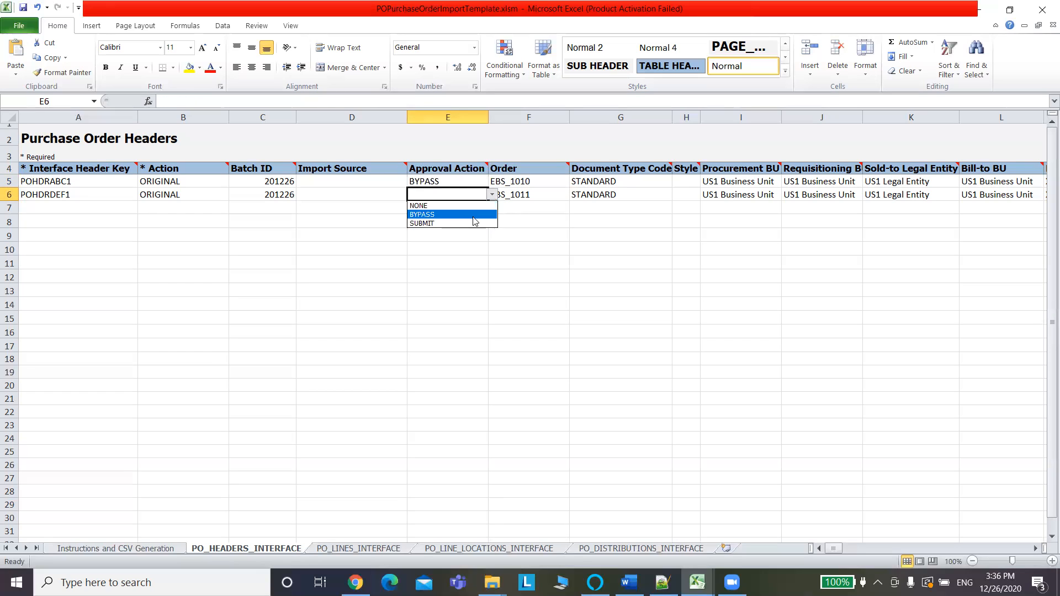
click(472, 214)
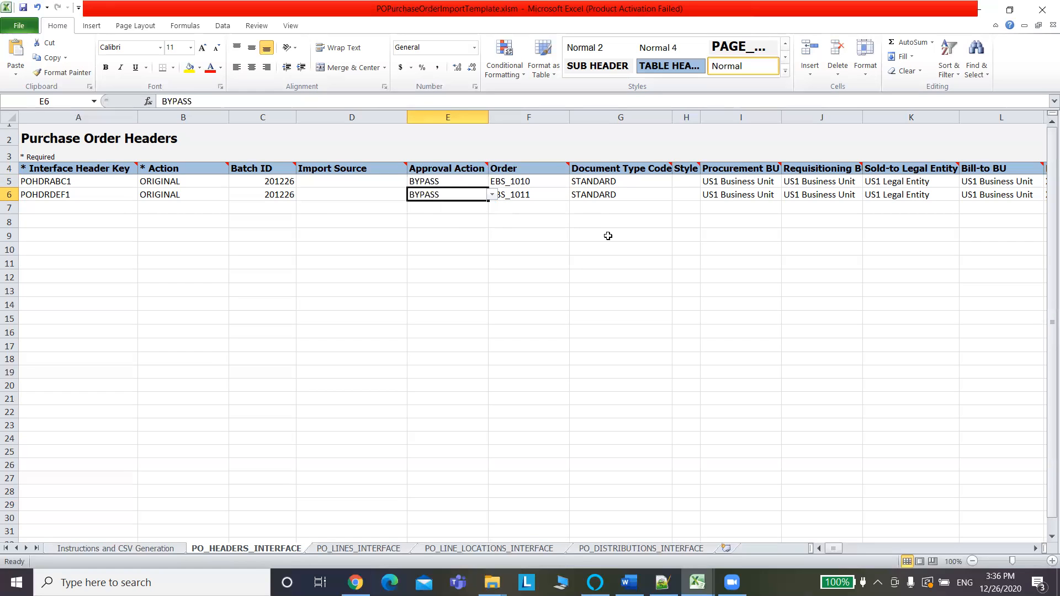
click(449, 234)
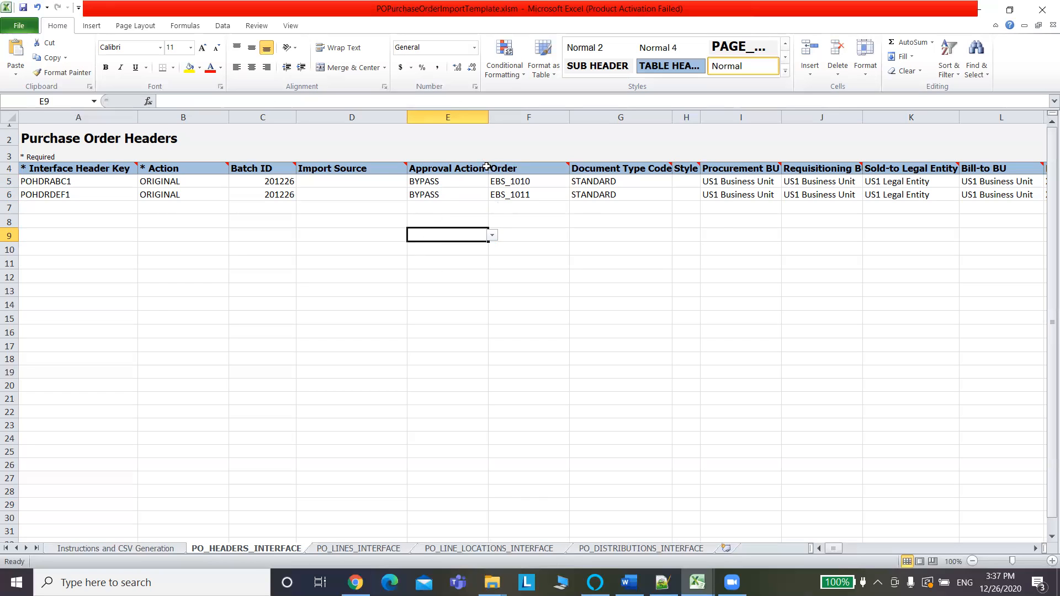
Copy line 1's item number 1001001 from the Fusion purchase order into F5, replacing INV-110.
mouse_move(483, 169)
click(345, 550)
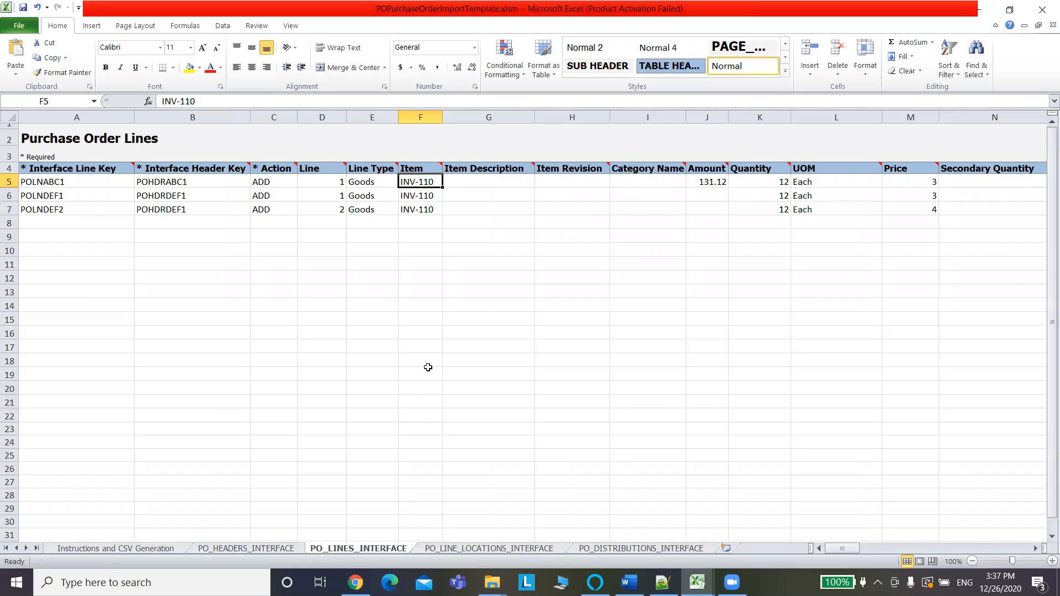
key(alt+Tab)
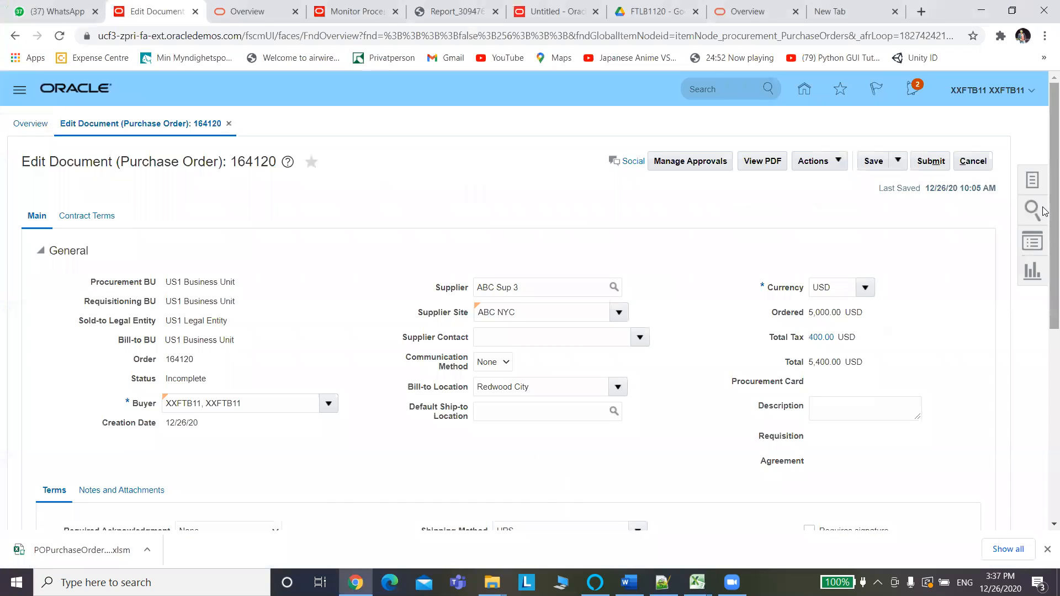
scroll(1044, 211, down, 6)
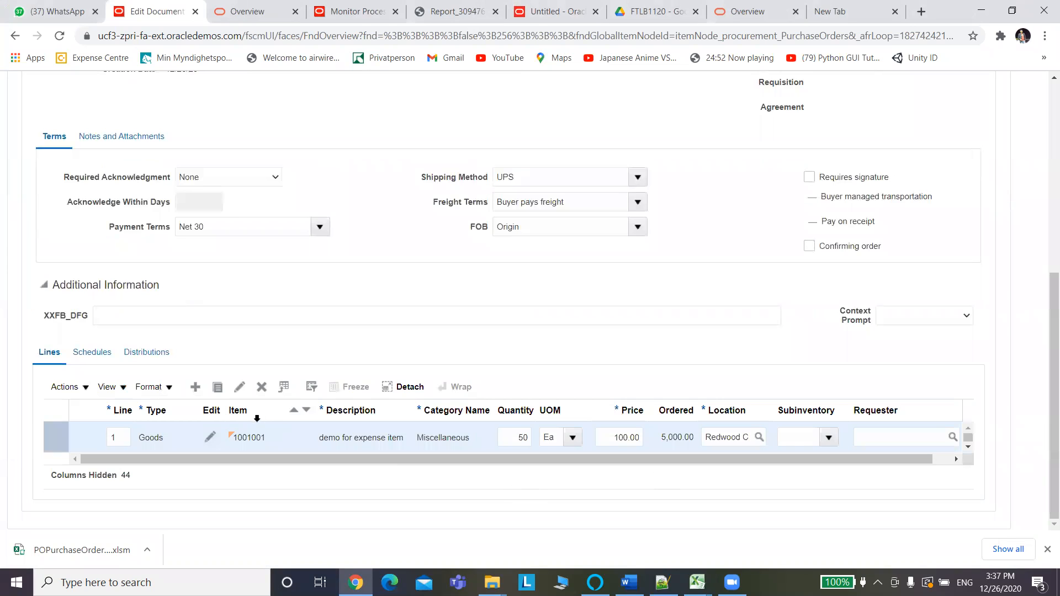
double_click(236, 440)
key(ctrl+c)
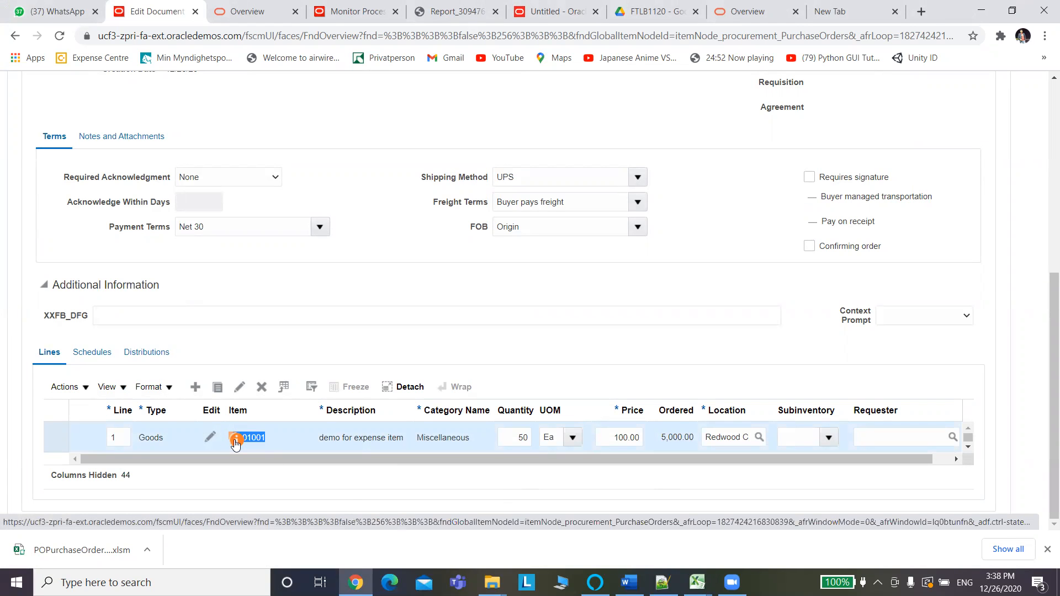
key(alt+Tab)
key(ctrl+v)
key(alt+Tab)
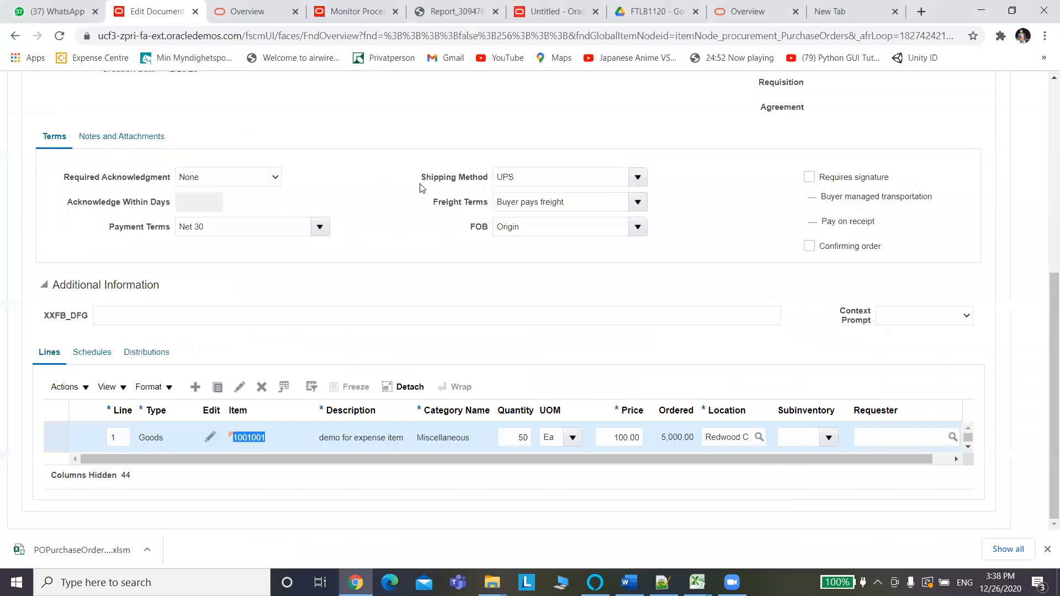
key(alt+Tab)
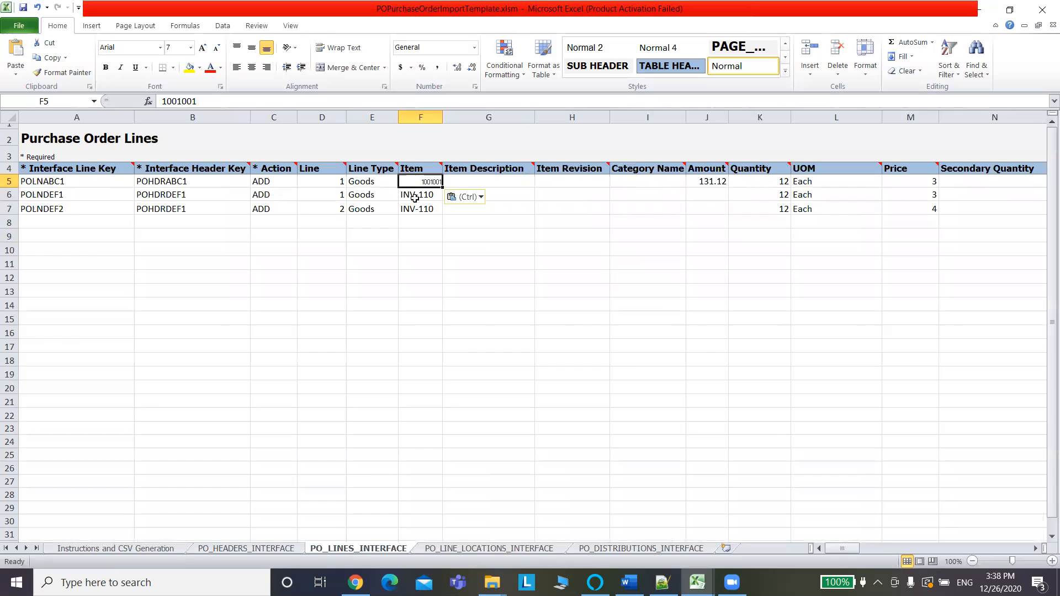
Paste item 1001001 into F6 and F7 so all three order lines use it.
click(415, 196)
key(ctrl+v)
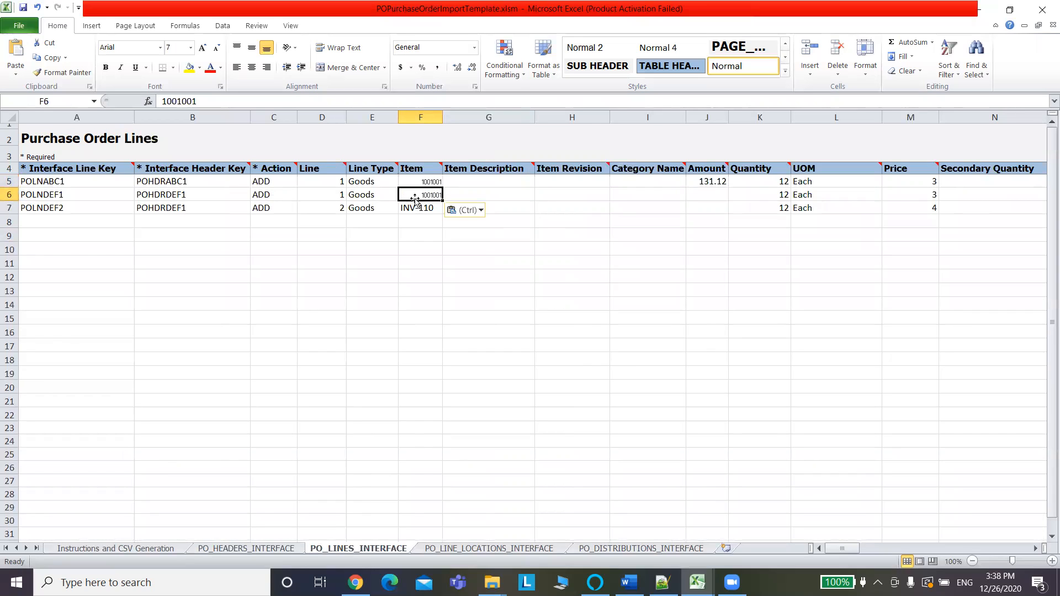
click(417, 208)
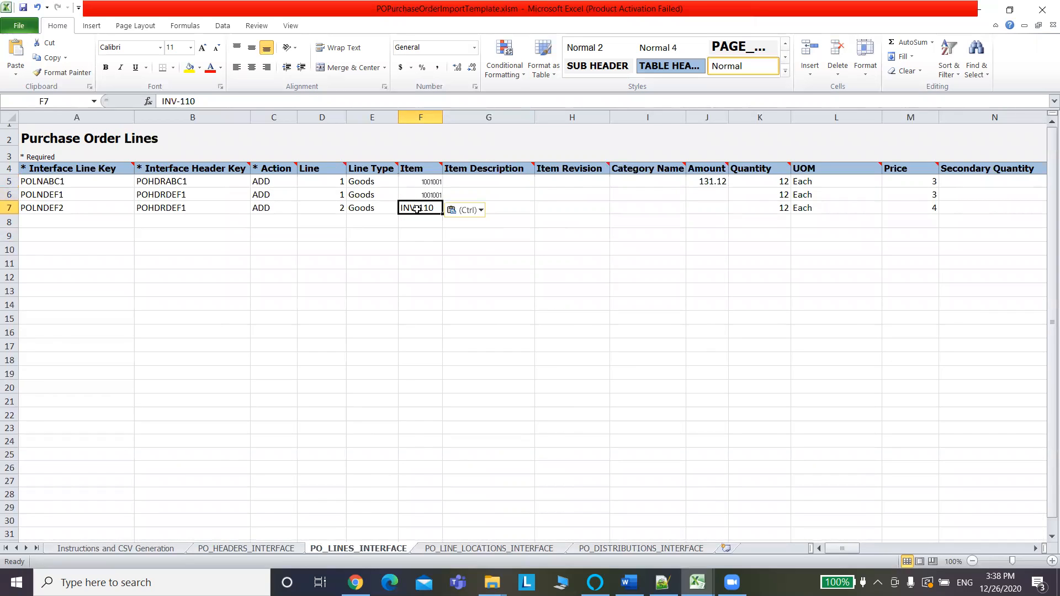
key(ctrl+v)
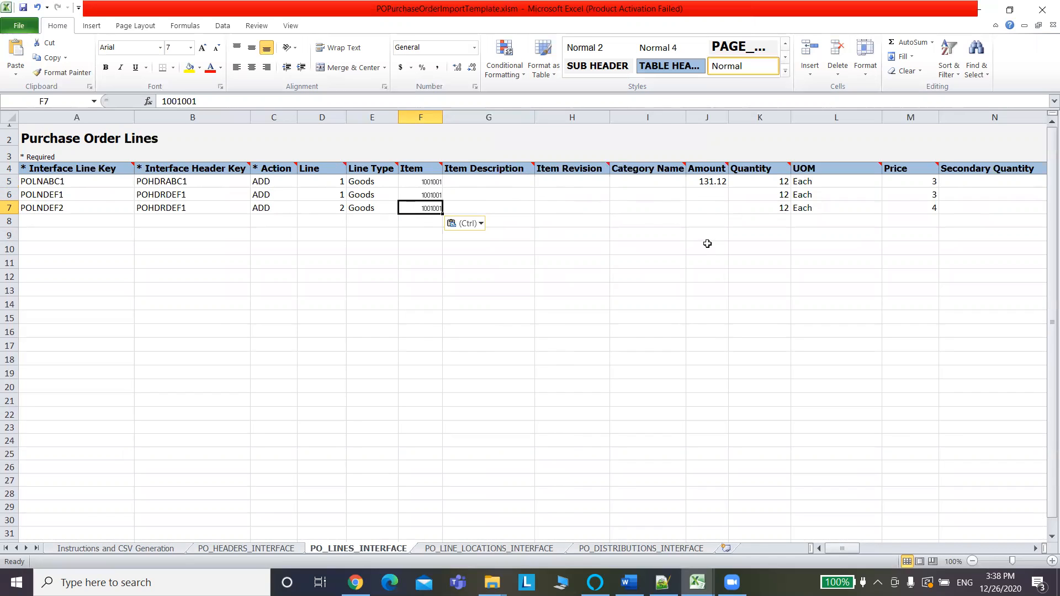
click(270, 549)
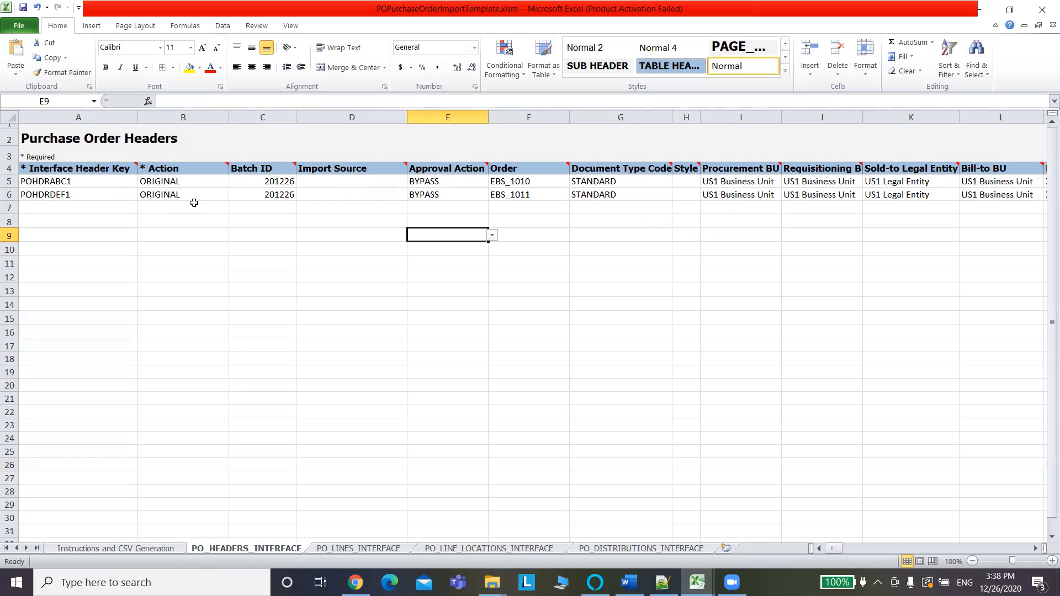
click(357, 550)
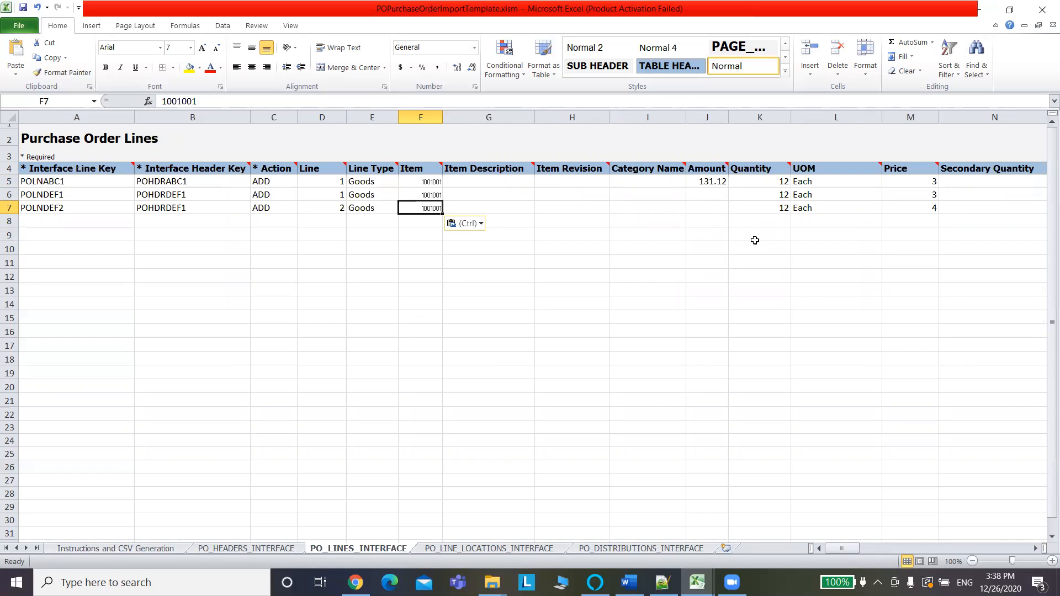
Set the second and third line quantities to 15 (K6) and 20 (K7).
click(767, 195)
click(185, 103)
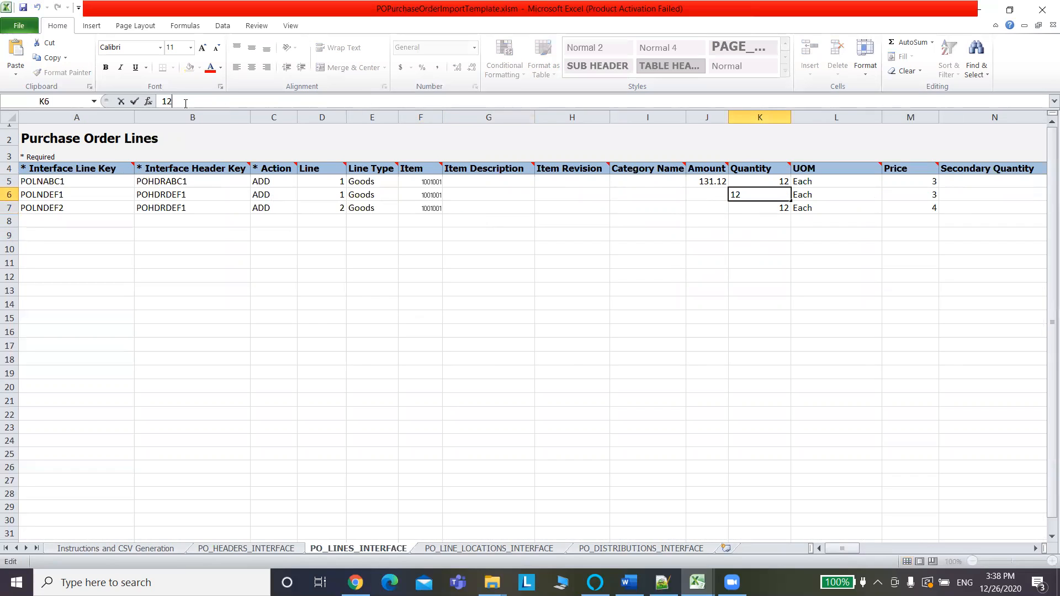
key(BackSpace)
text(5)
click(765, 214)
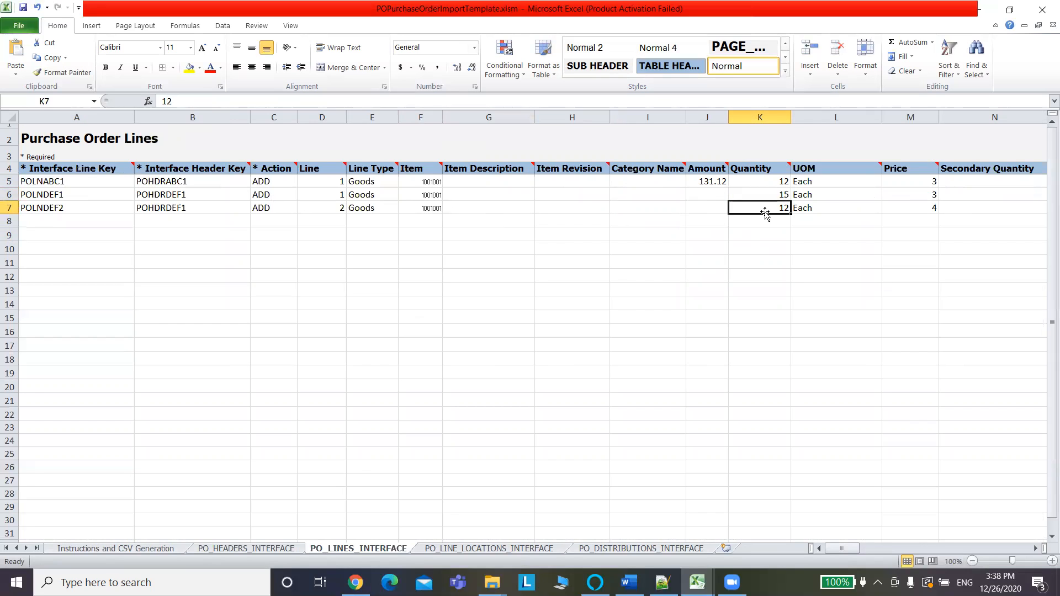
text(20)
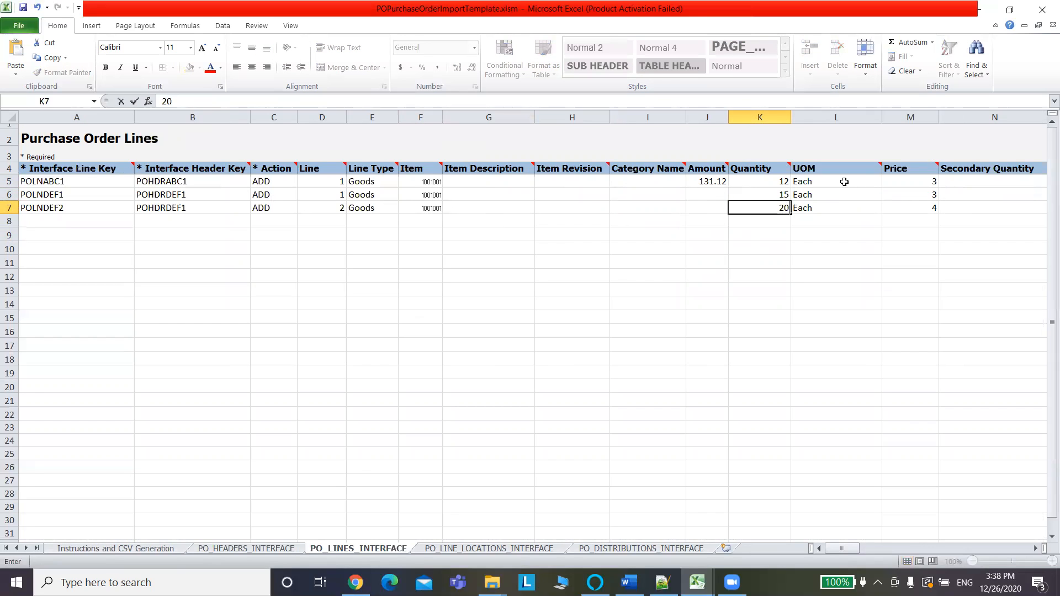
click(844, 181)
Set the unit of measure to Ea on all three lines, matching the Fusion line.
key(alt+Tab)
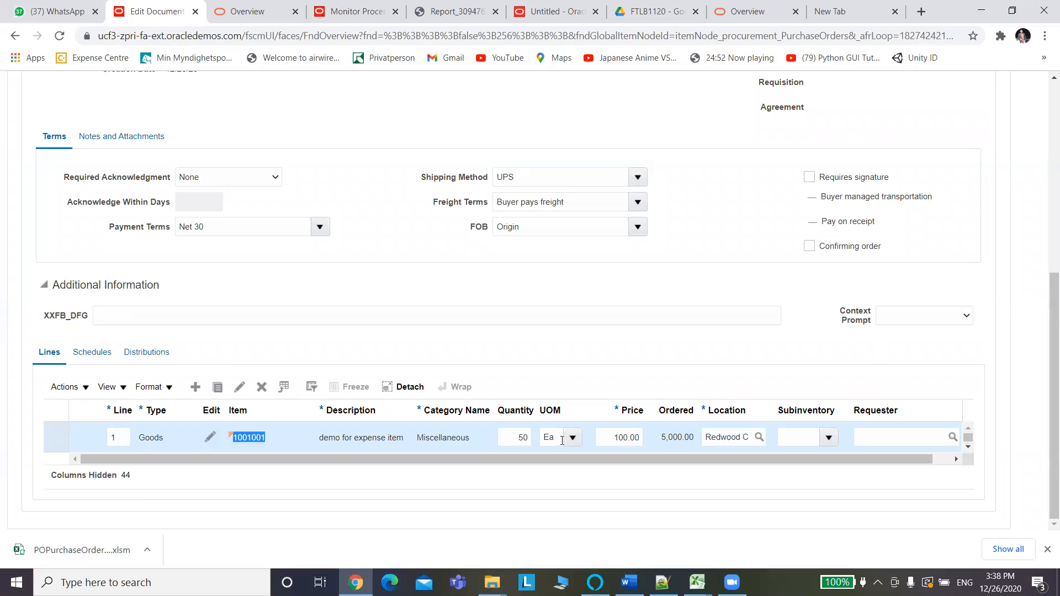
key(alt+Tab)
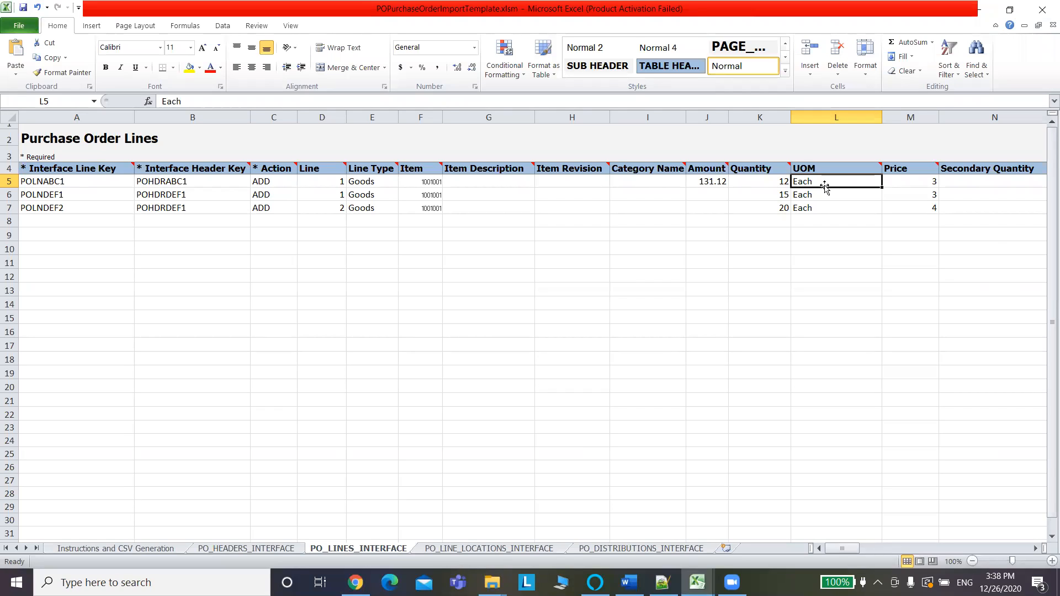
text(Ea)
key(BackSpace)
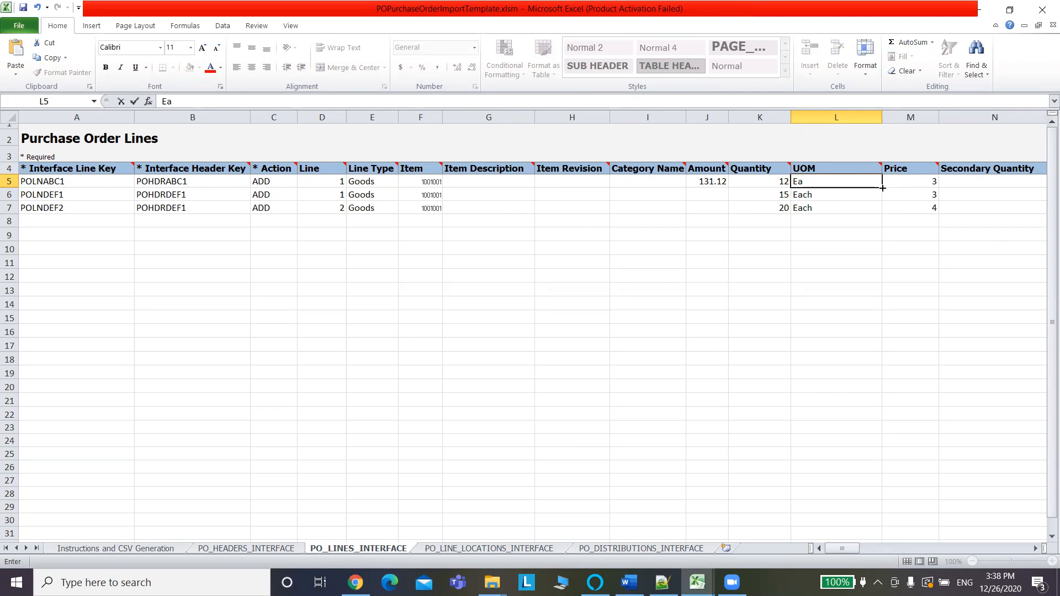
drag(882, 188, 881, 214)
click(909, 264)
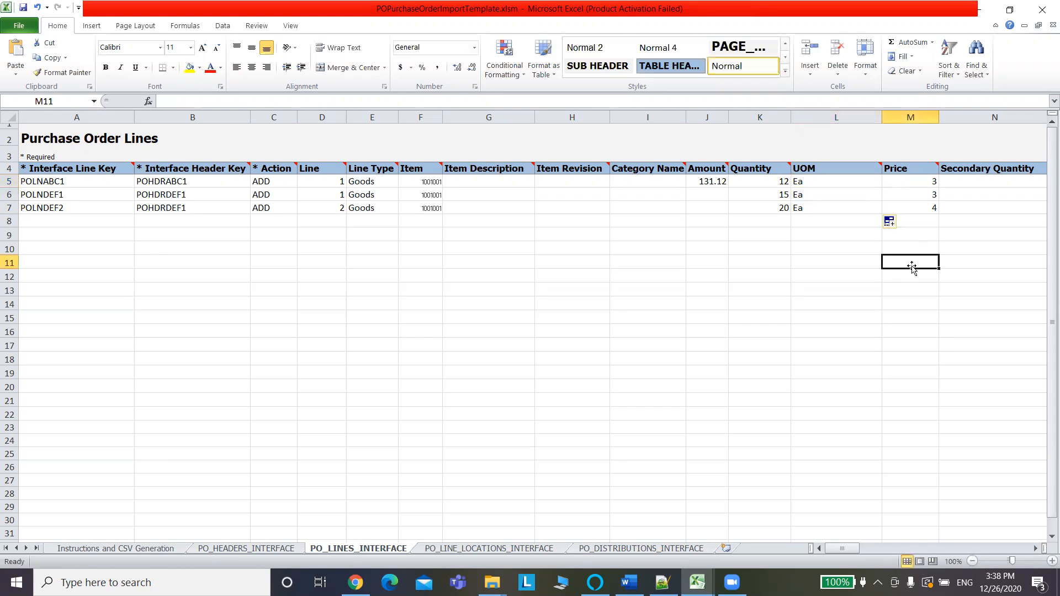
Price the three lines at 50, 75 and 100 in M5:M7 and save the workbook.
click(921, 183)
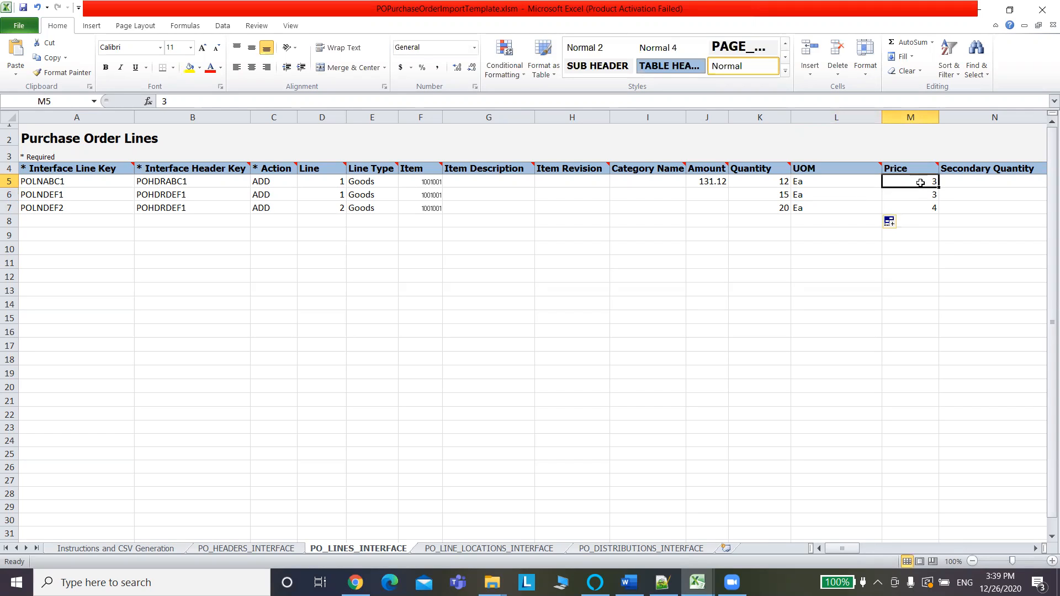
text(50)
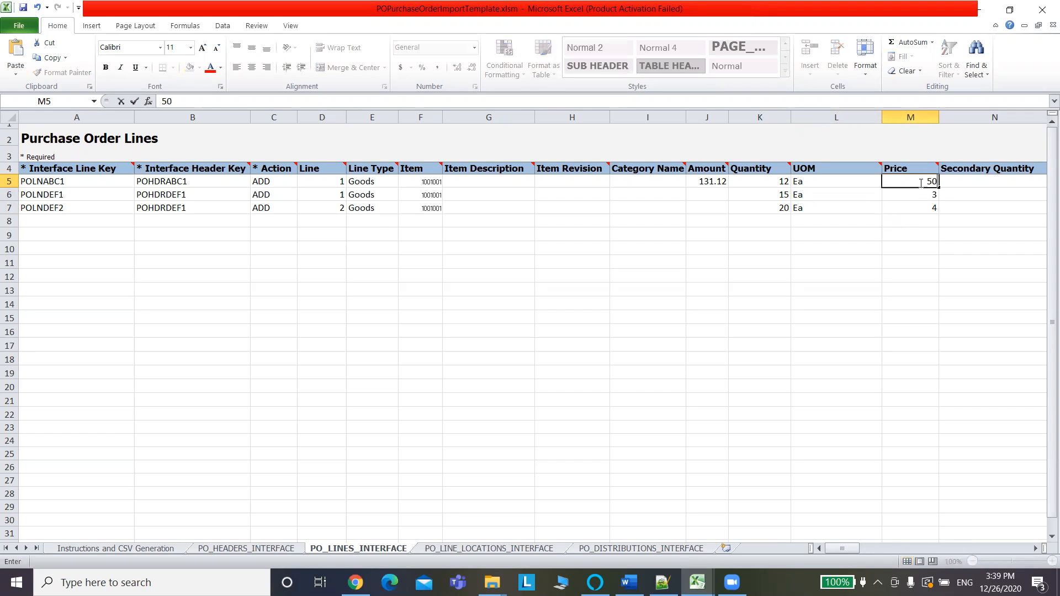
click(924, 195)
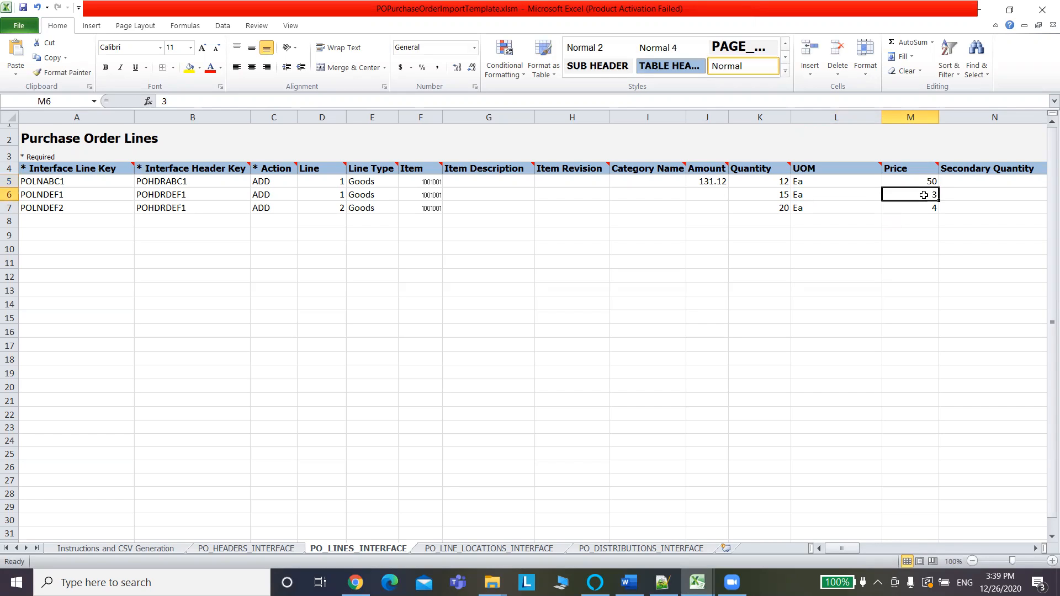
text(75)
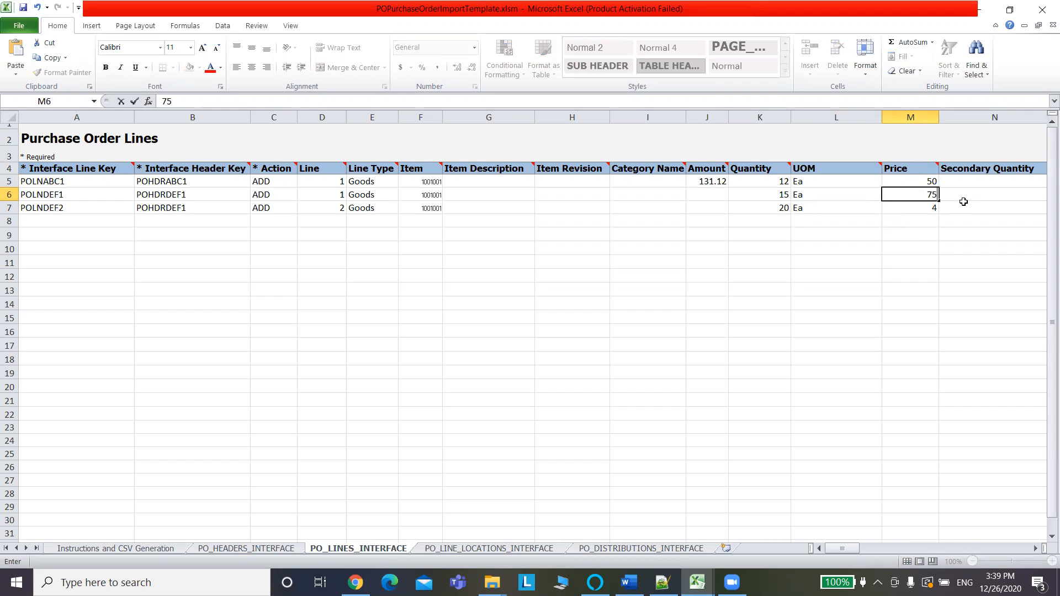
click(795, 205)
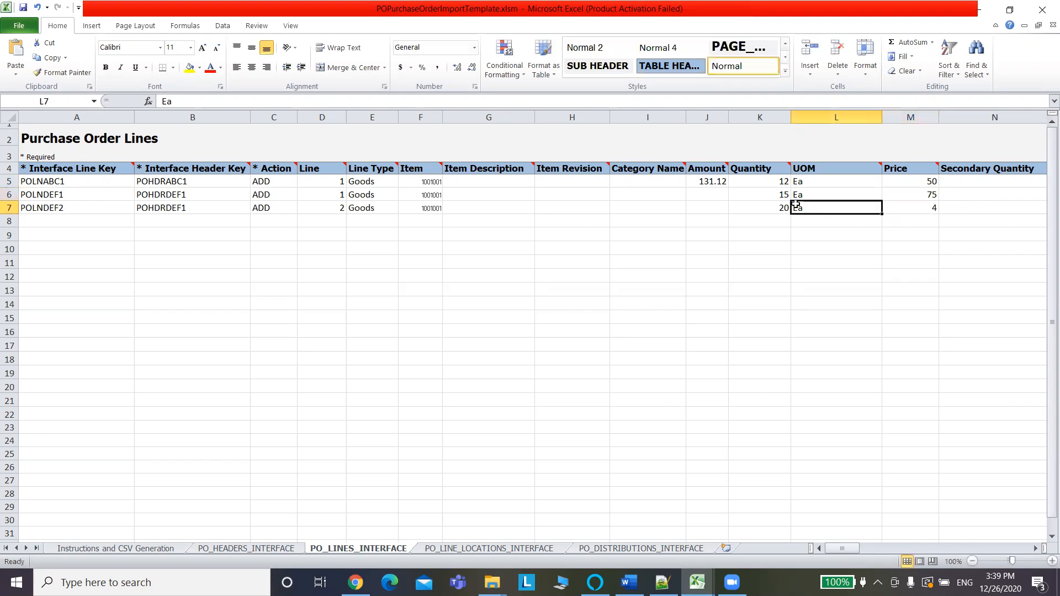
click(907, 208)
text(100)
click(1004, 197)
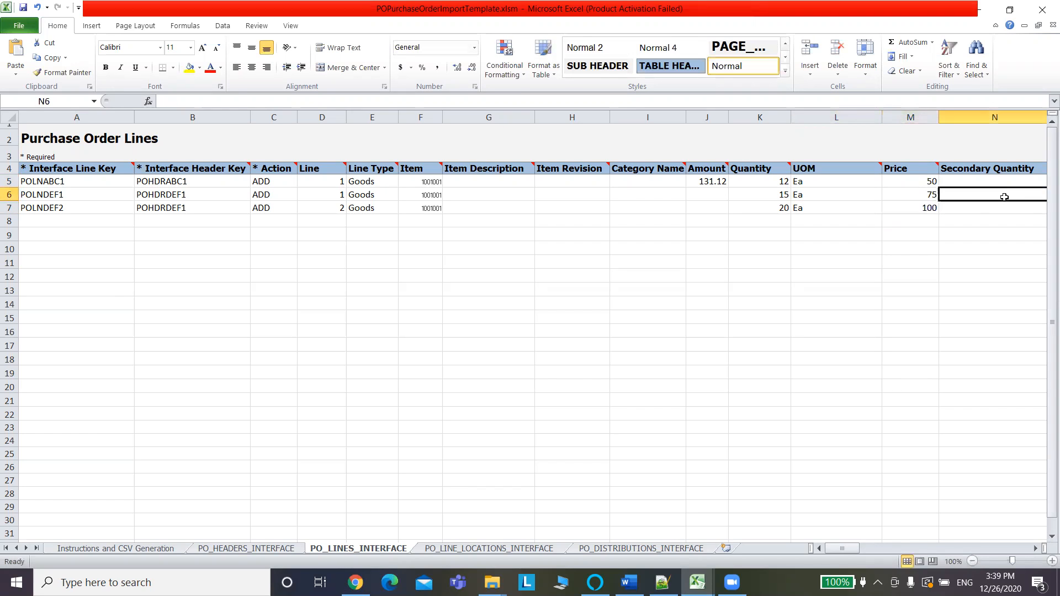
key(Tab)
key(Tab)
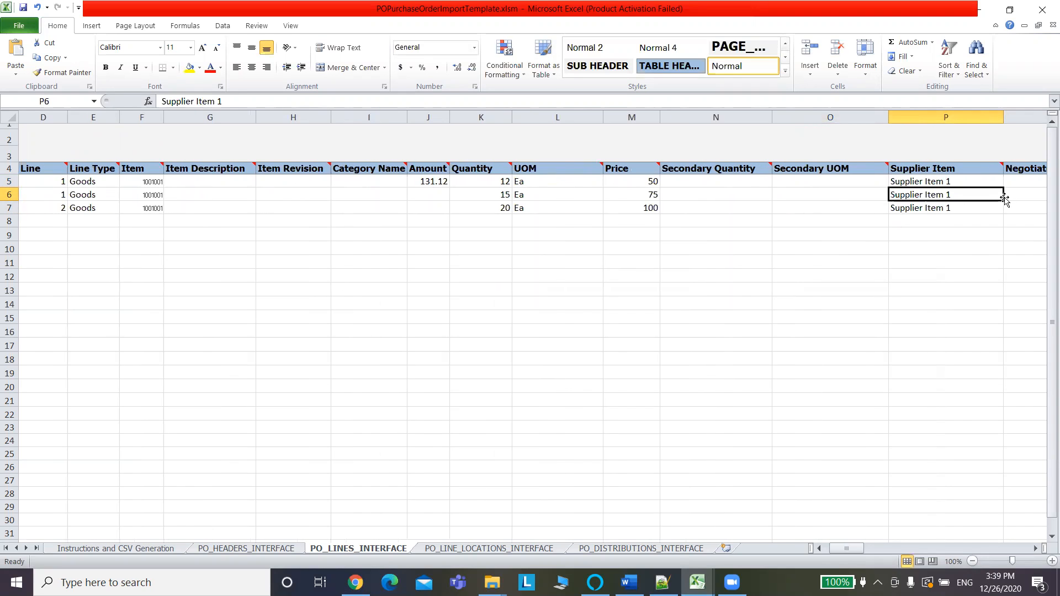
key(Tab)
key(Tab)
key(Tab)
key(Tab)
key(Tab)
key(Tab)
key(Tab)
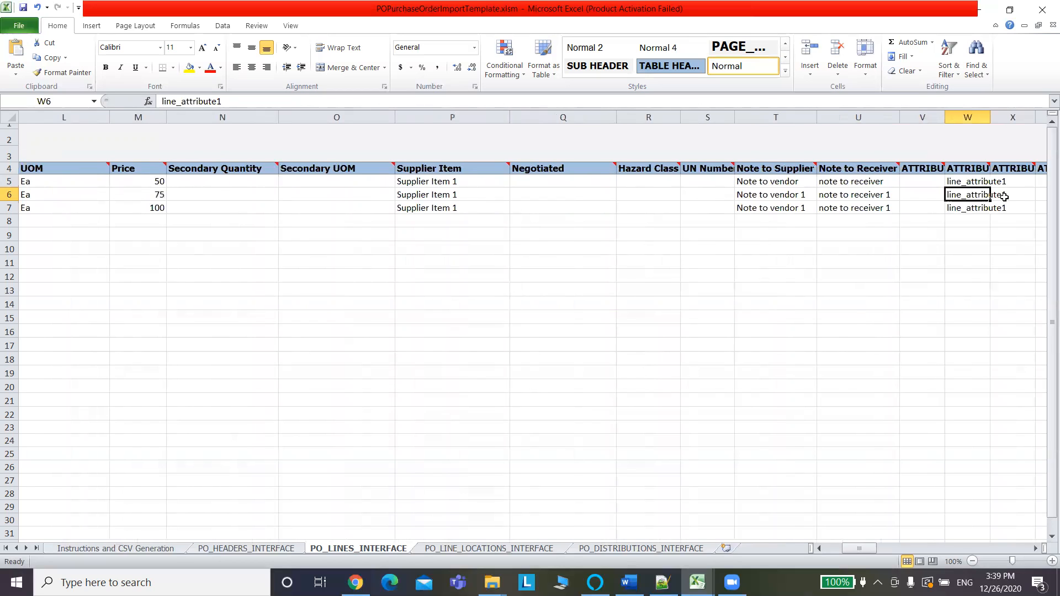
key(ctrl+s)
click(507, 326)
Apply E5's Line Type formatting to the item numbers in F5:F7 with Format Painter.
drag(845, 551, 820, 550)
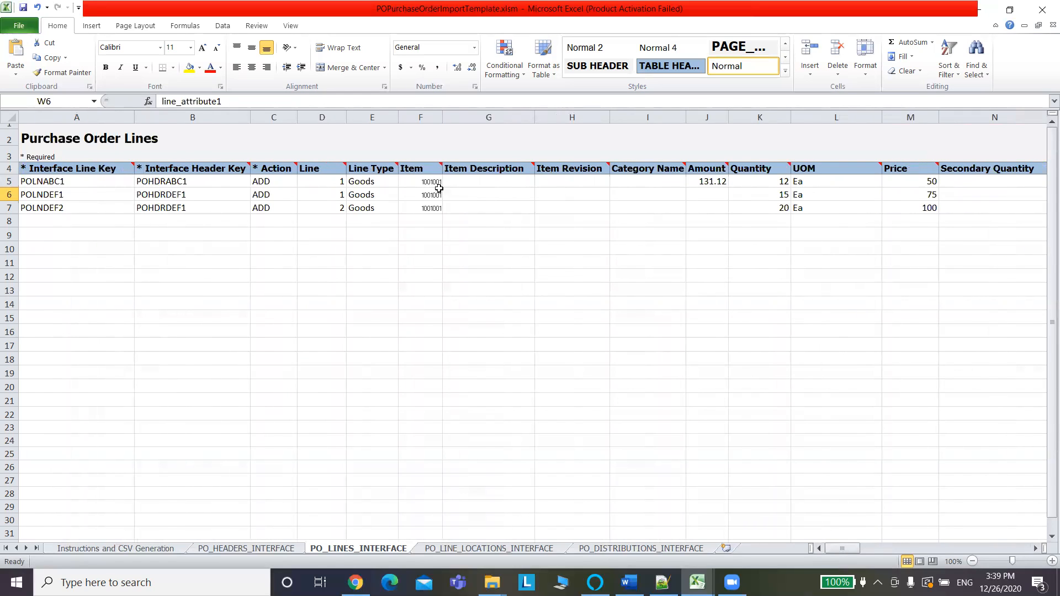
click(361, 180)
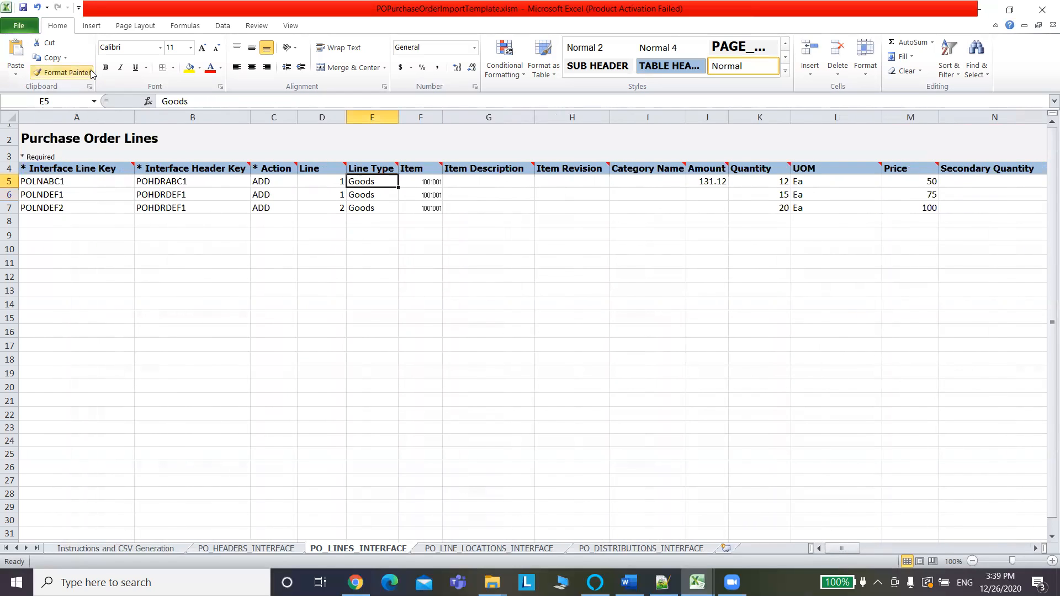
click(66, 72)
drag(424, 183, 426, 209)
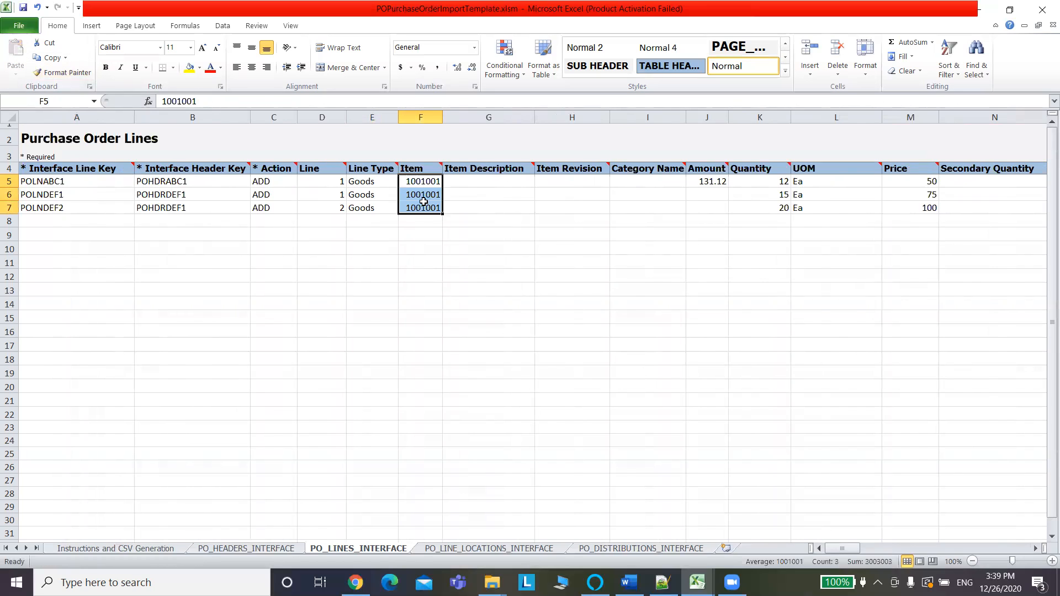
click(424, 244)
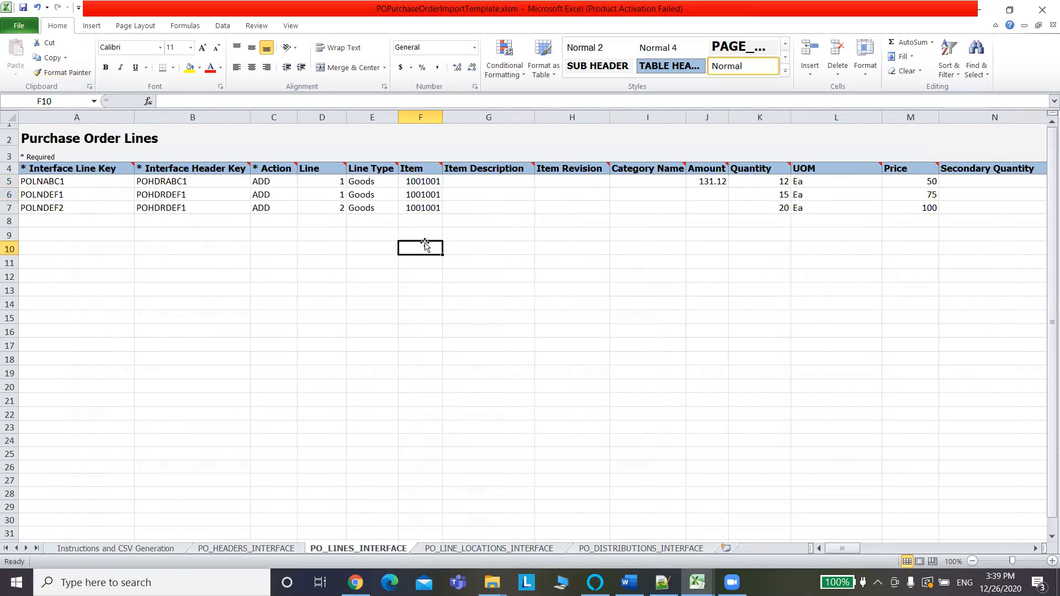
click(84, 183)
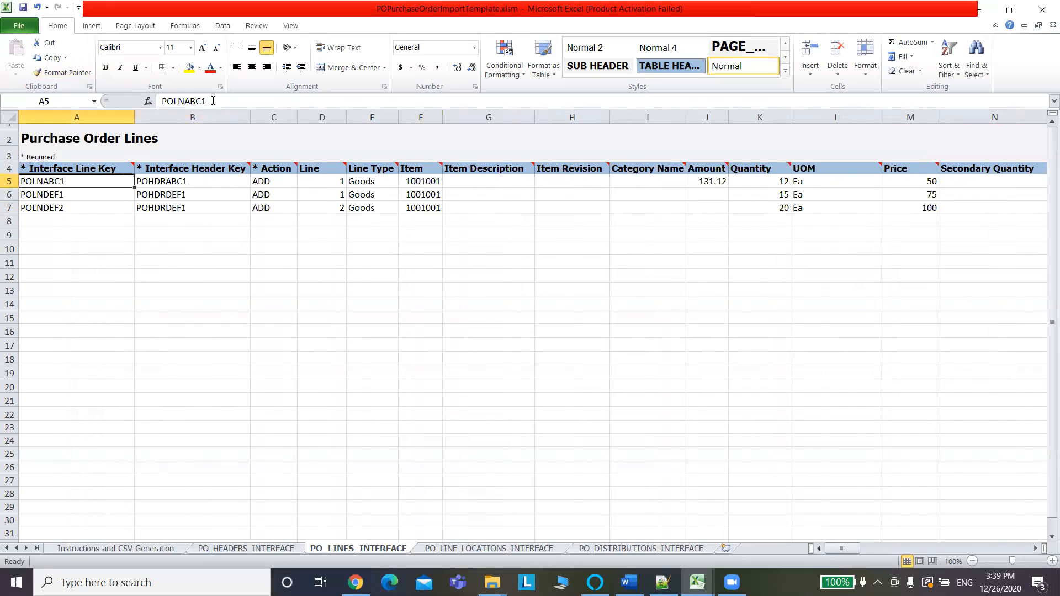
drag(185, 102, 156, 107)
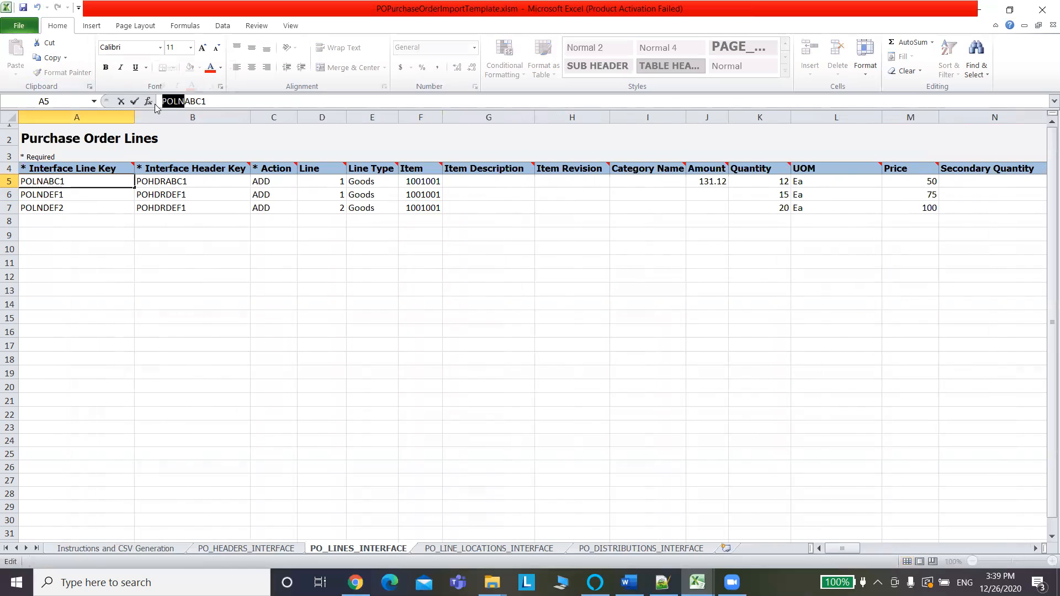
click(519, 550)
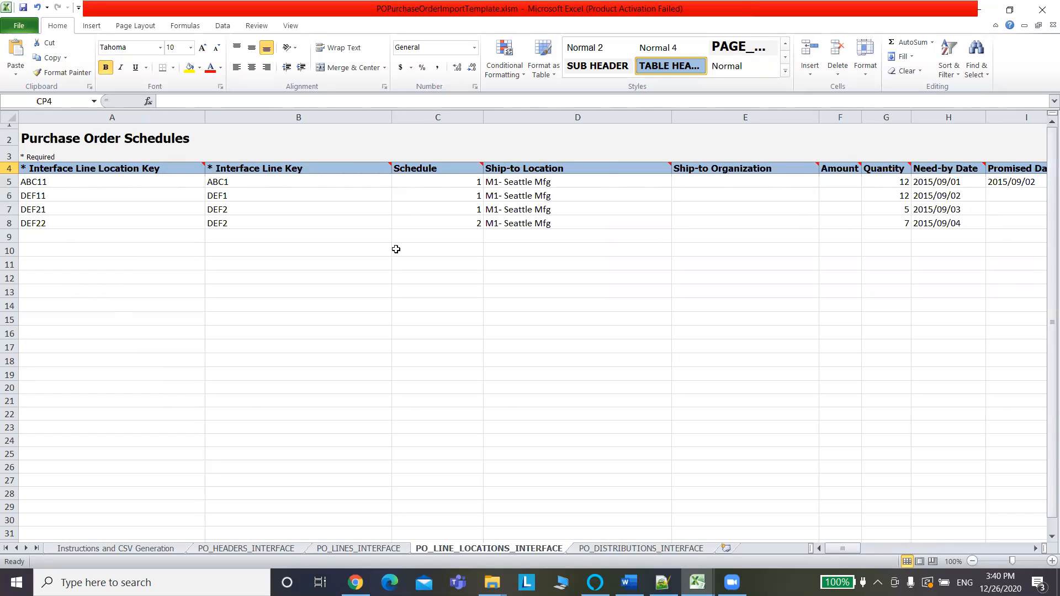
Prefix the four schedules' line keys with POLN (POLNABC1, POLNDEF1, POLNDEF2, POLNDEF2).
click(240, 188)
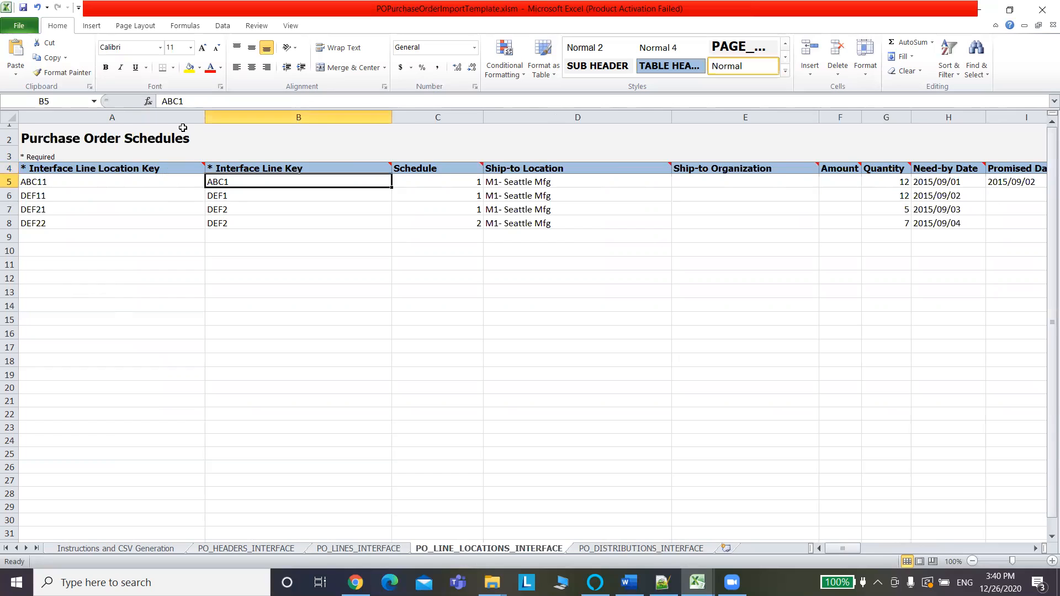
click(162, 101)
text(POLN)
click(227, 194)
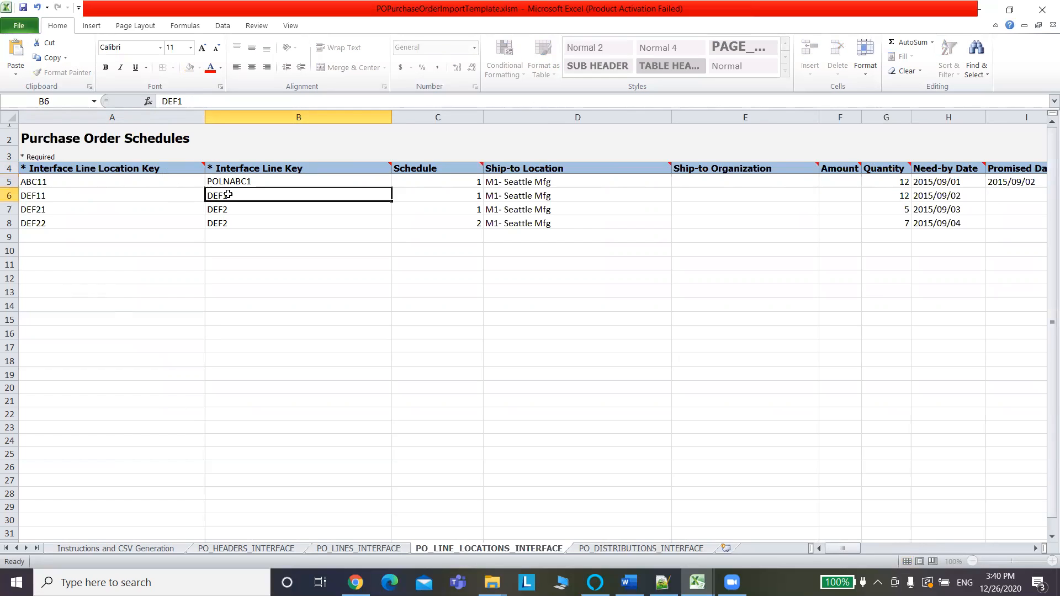
click(162, 102)
text(POLN)
click(232, 211)
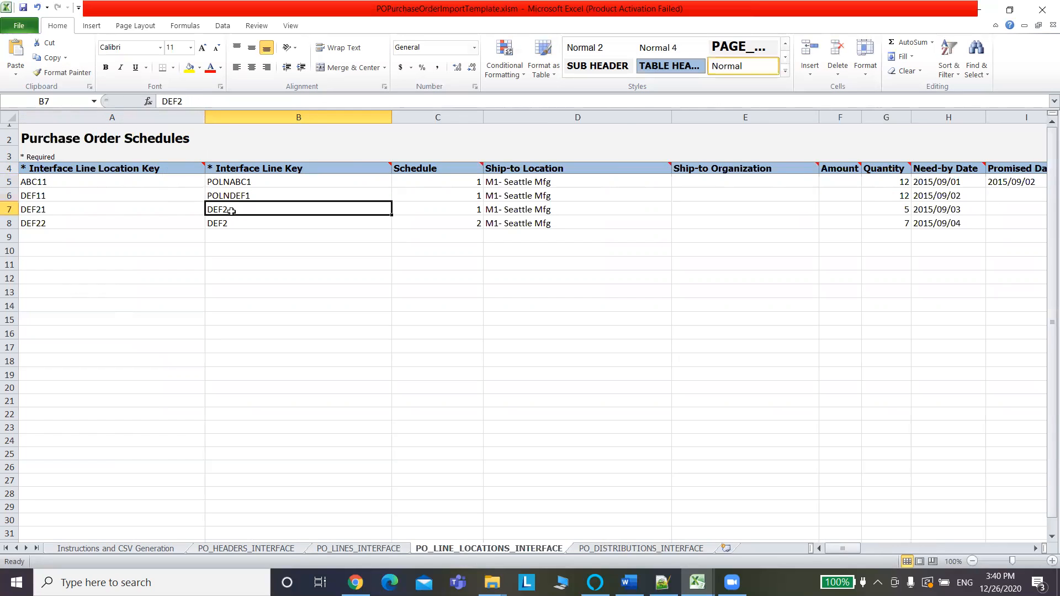
click(162, 102)
text(POLN)
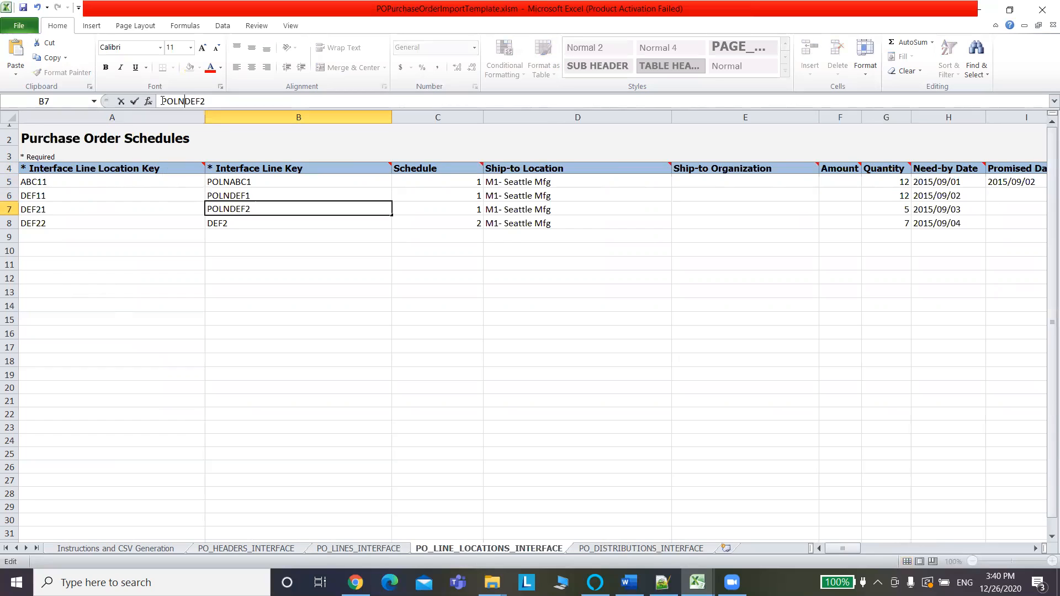
click(235, 224)
click(162, 102)
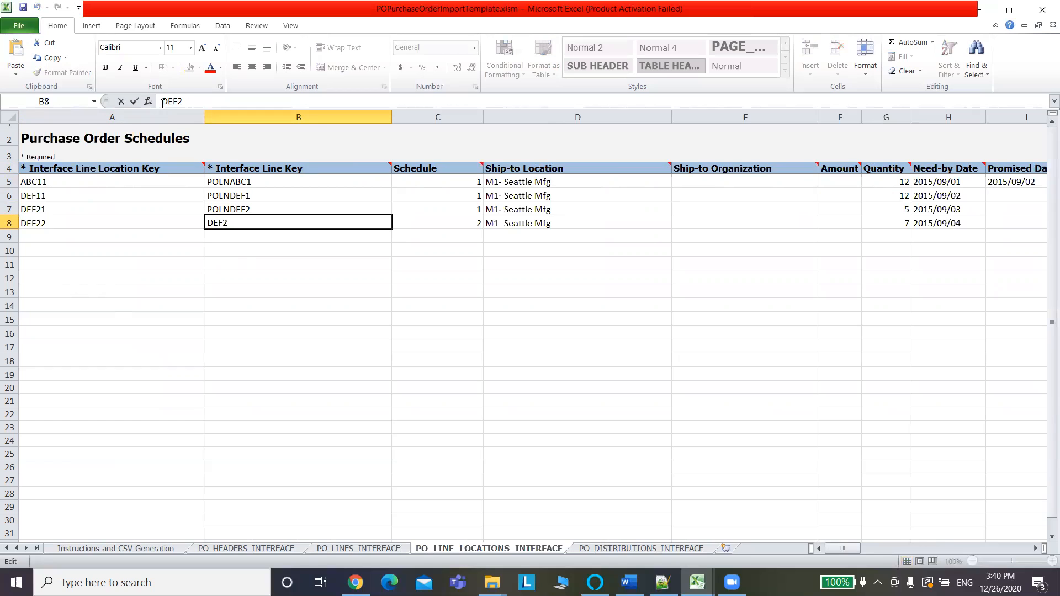
text(POLN)
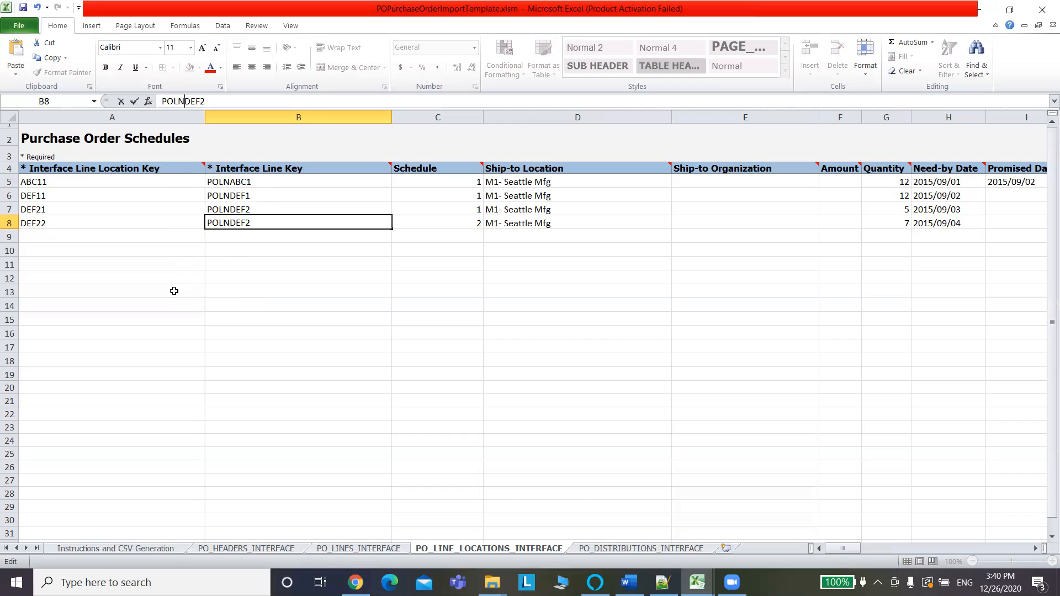
click(94, 234)
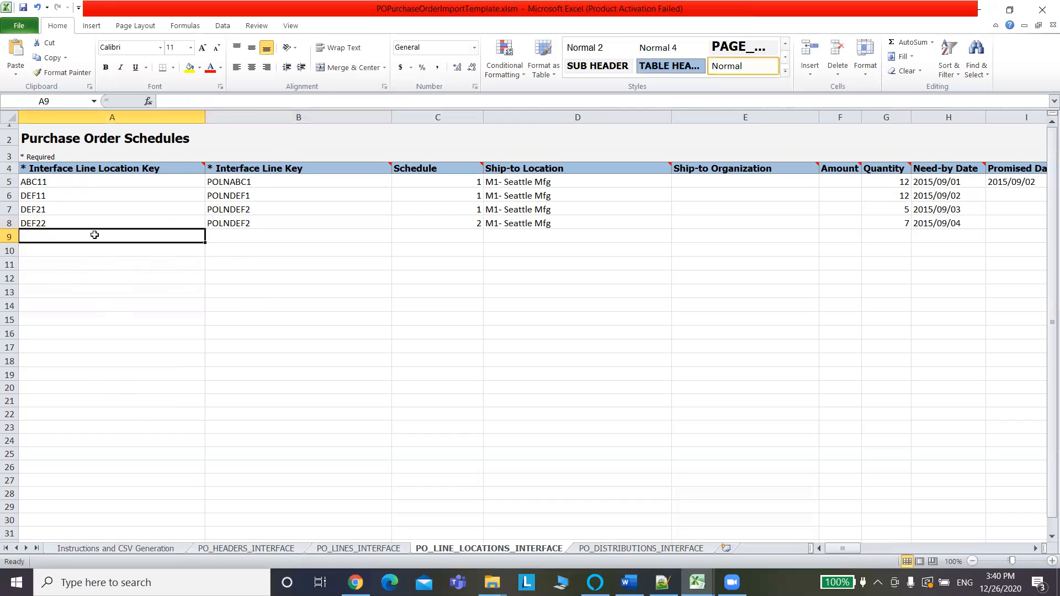
Prefix the schedule keys with POLNLOC: POLNLOCABC11, POLNLOCDEF11, POLNLOCDEF21, POLNLOCDEF22.
click(73, 182)
click(164, 101)
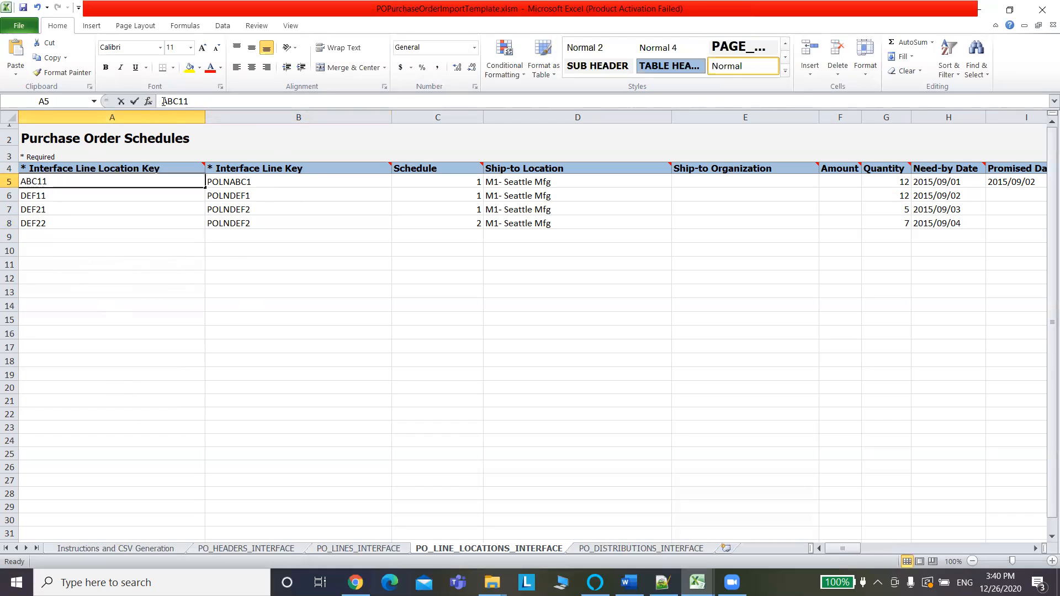
text(POLN)
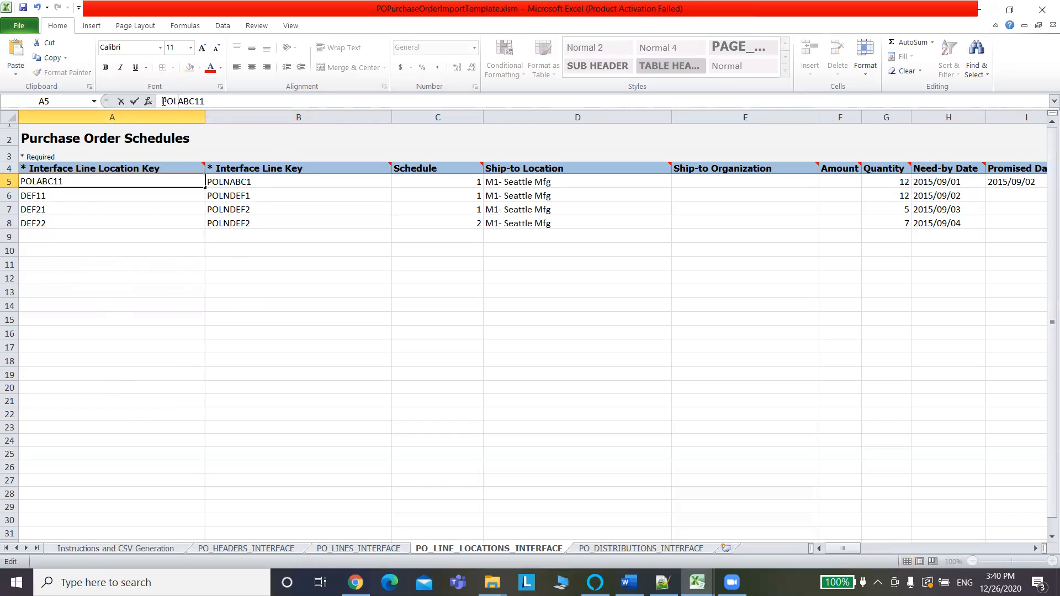
text(LOC)
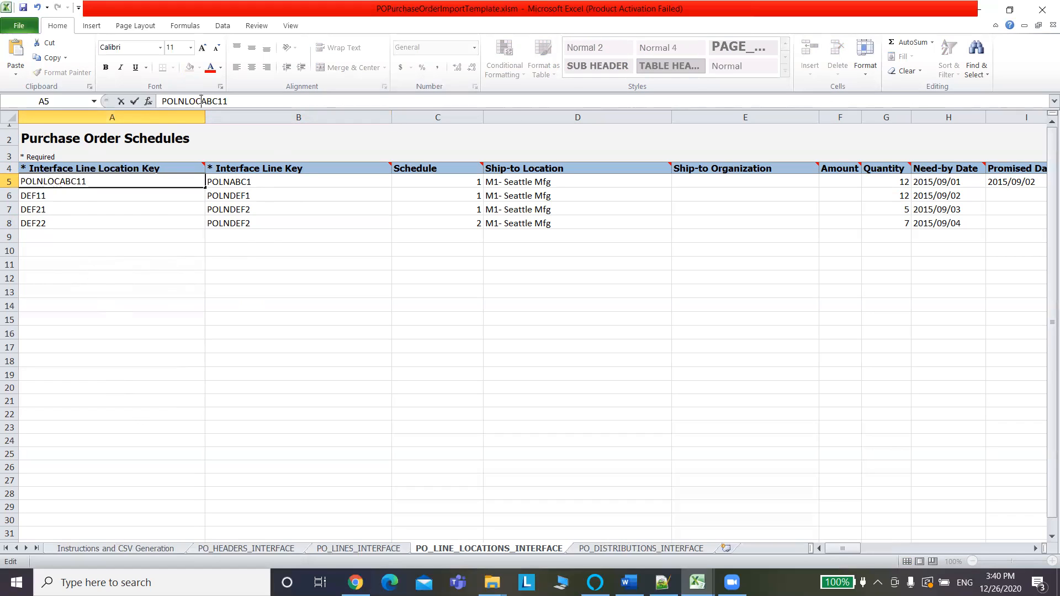
drag(200, 101, 161, 101)
click(87, 196)
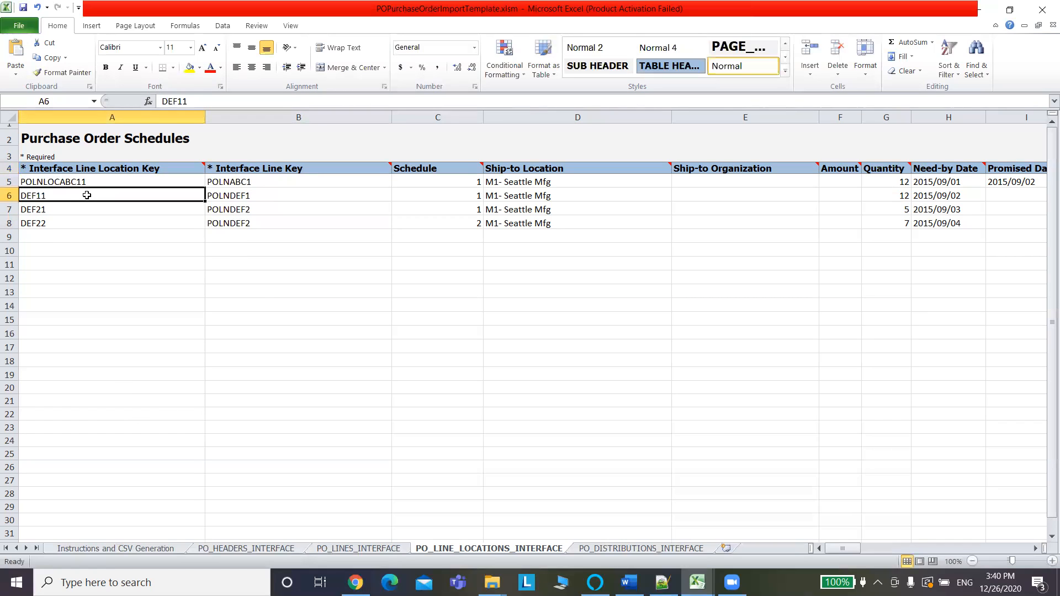
click(164, 101)
key(ctrl+v)
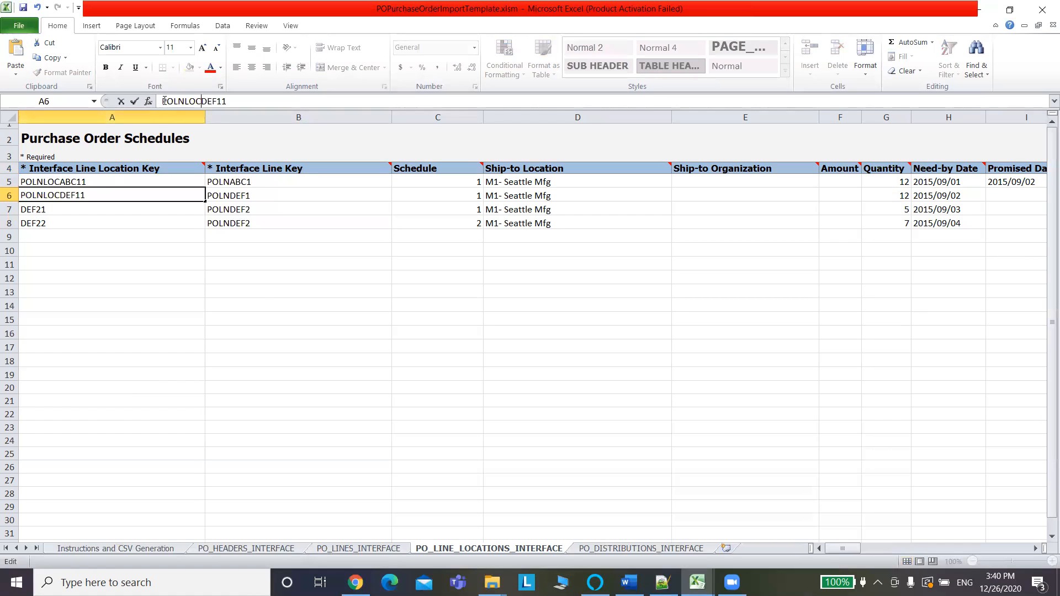
drag(71, 210, 122, 138)
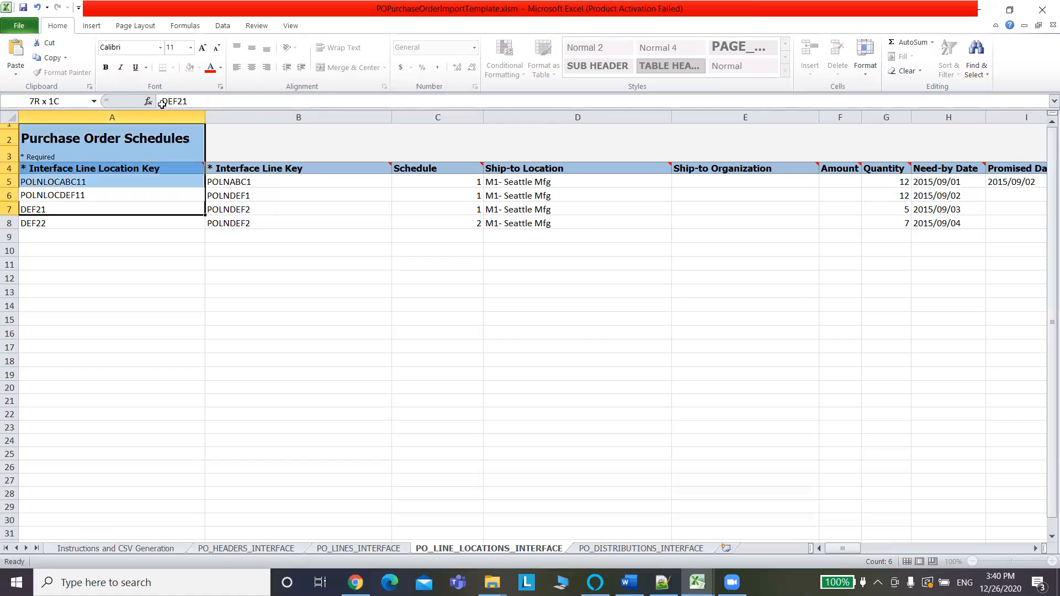
click(162, 103)
click(132, 256)
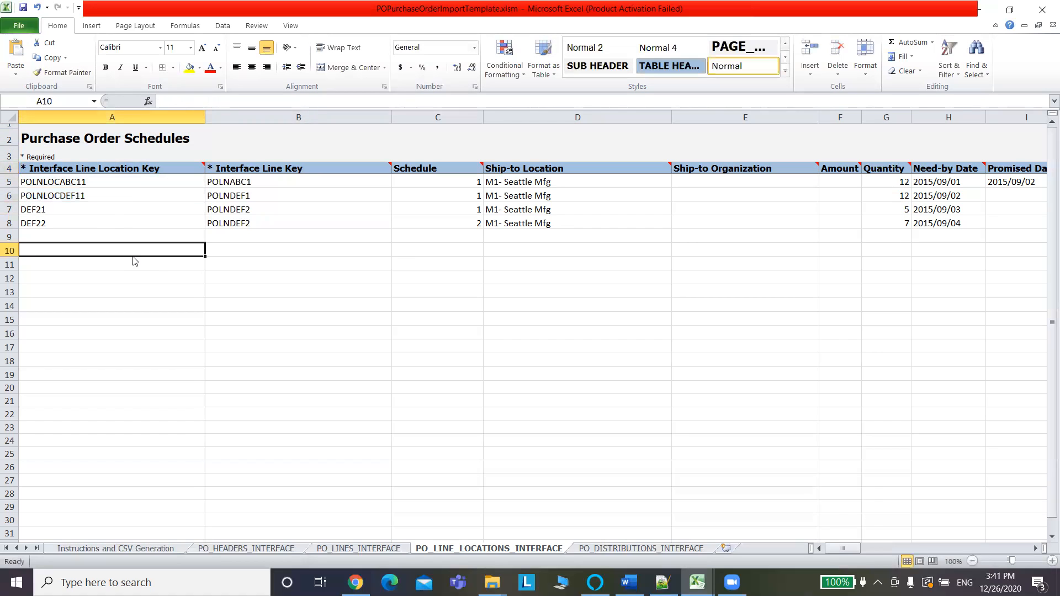
click(107, 210)
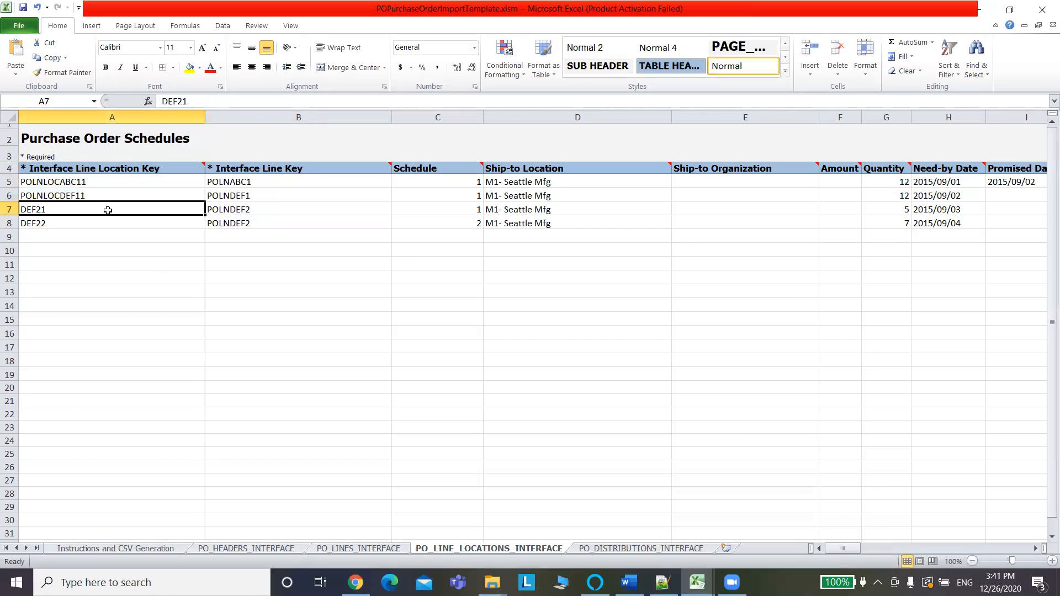
click(160, 103)
text(POLNLOC)
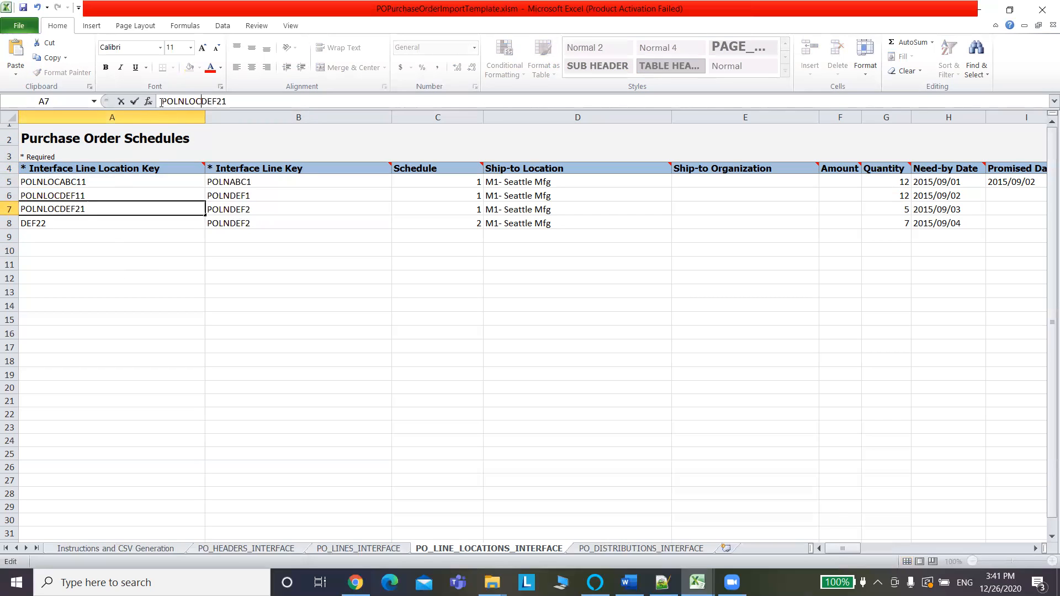
click(75, 223)
click(163, 102)
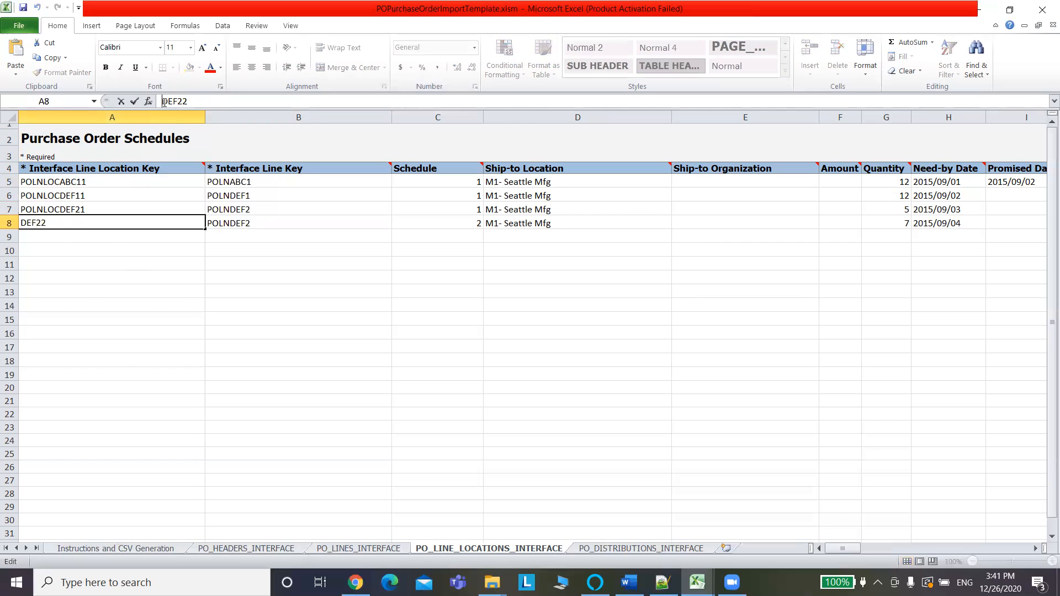
key(ctrl+v)
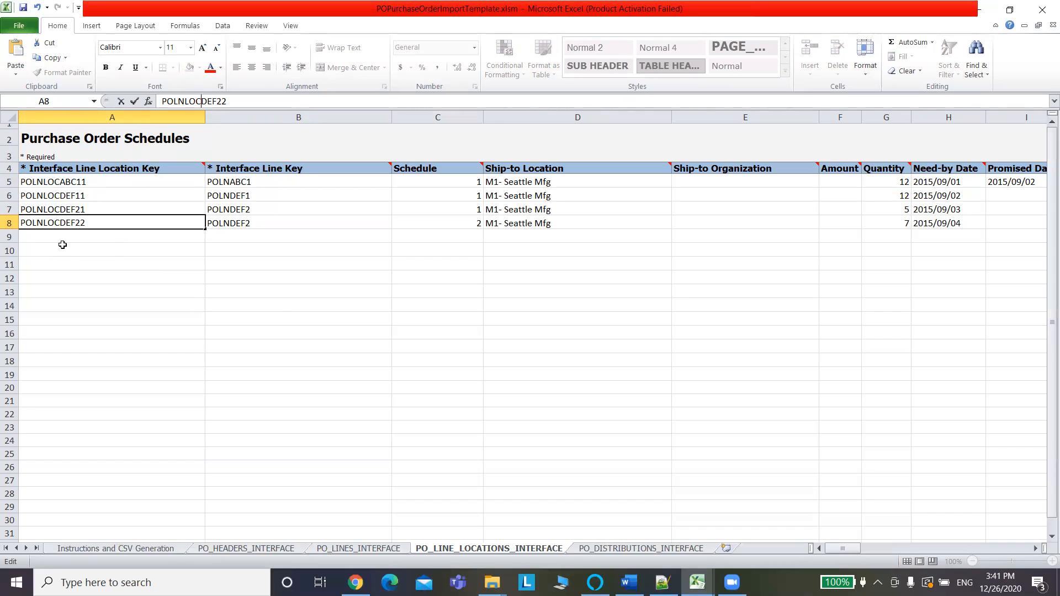
Copy the Redwood City bill-to location from the Fusion purchase order.
click(556, 182)
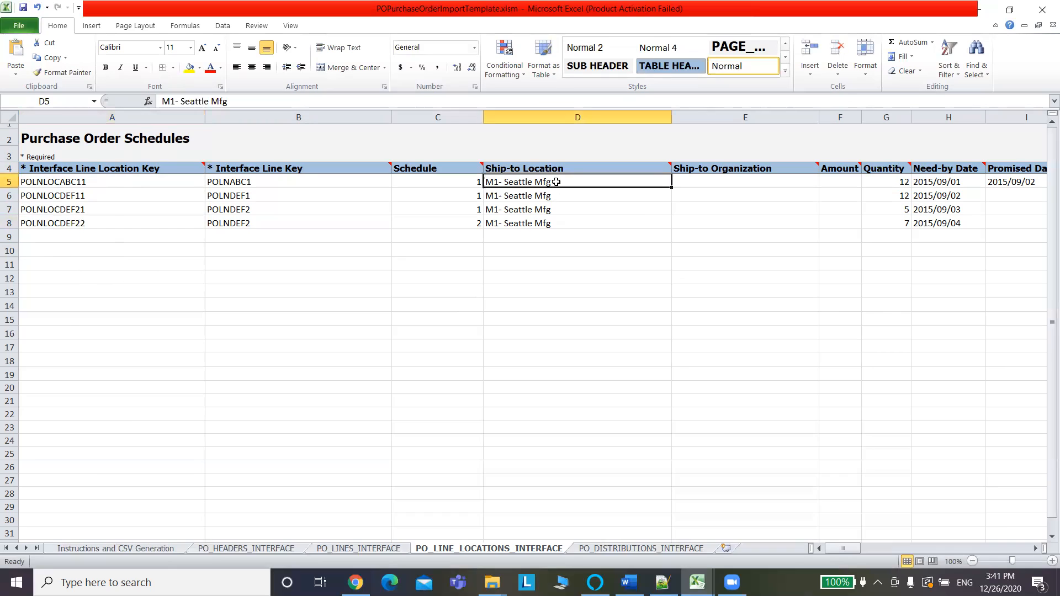
key(alt+Tab)
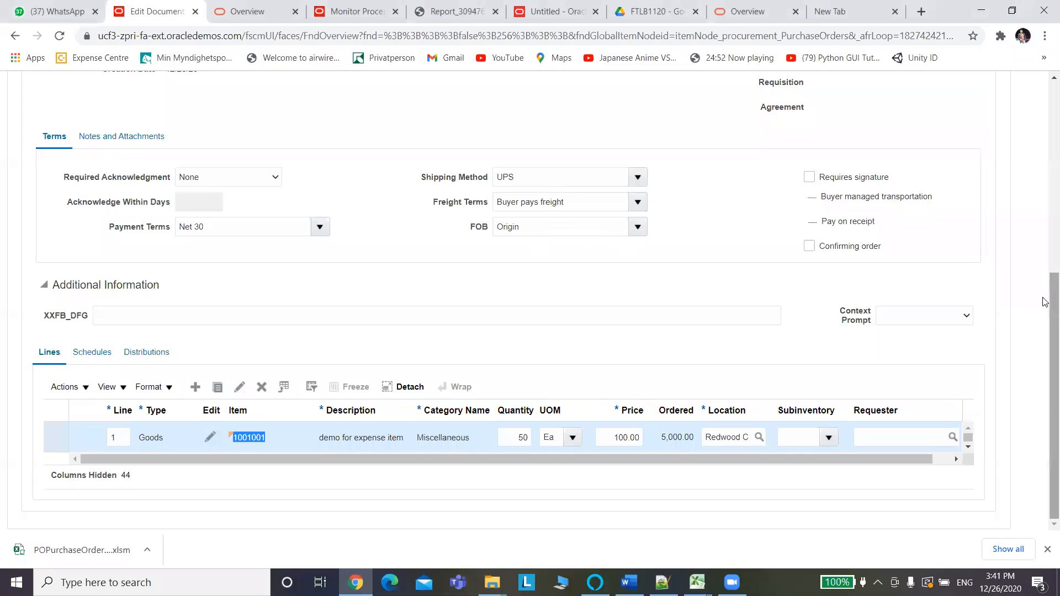
drag(1045, 305, 1037, 164)
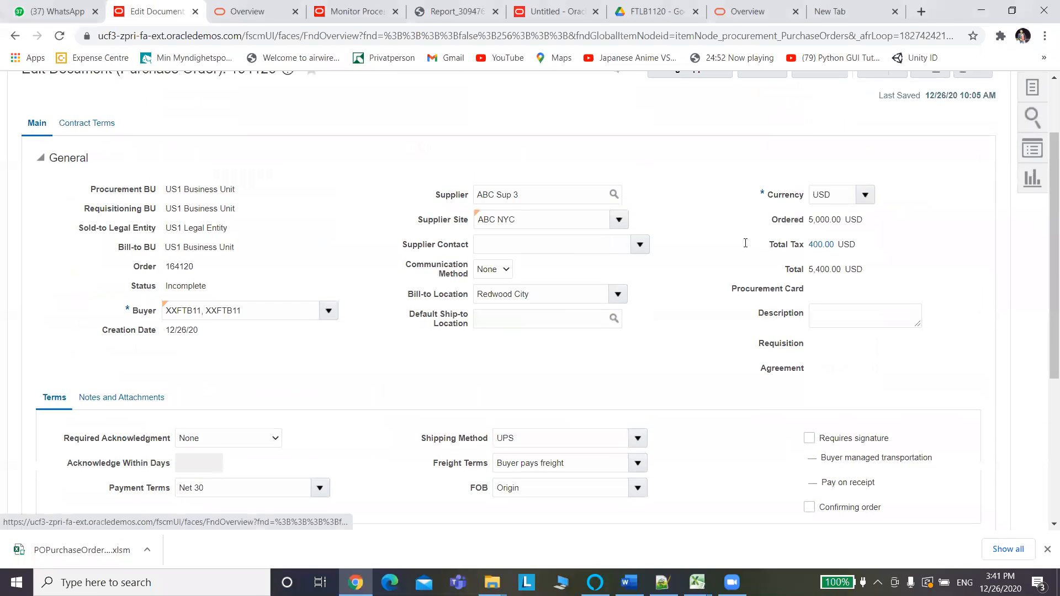
drag(544, 293, 435, 310)
key(ctrl+c)
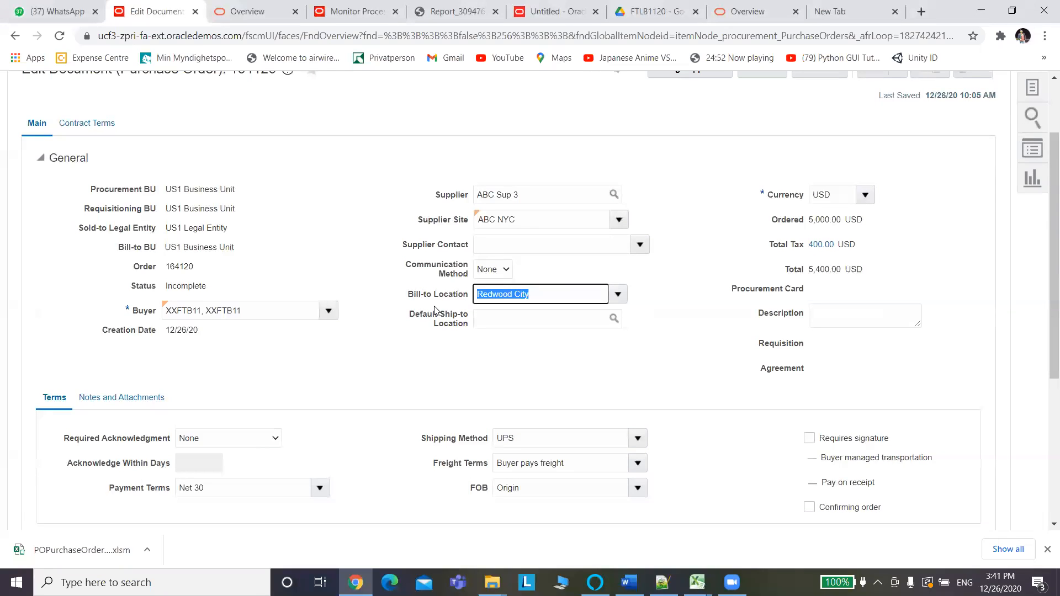
Paste Redwood City into ship-to locations D5 through D8, replacing M1- Seattle Mfg.
key(alt+Tab)
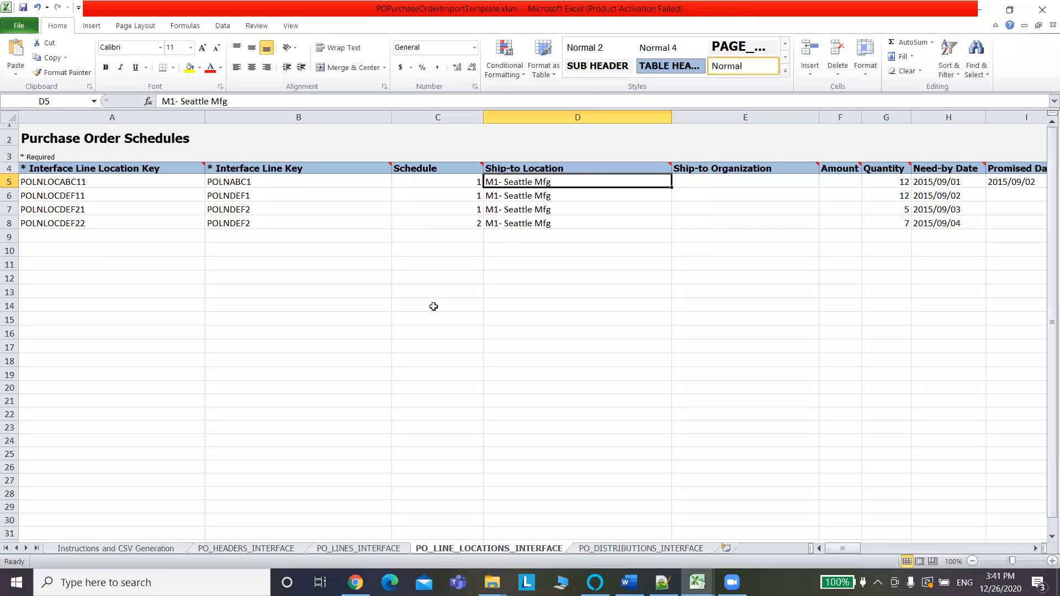
key(ctrl+v)
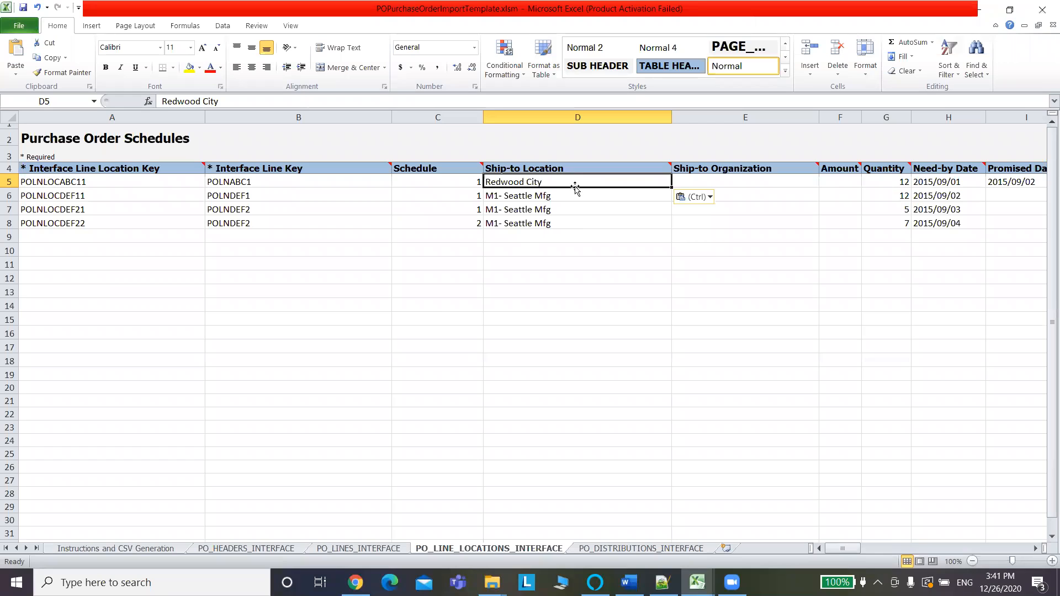
click(560, 197)
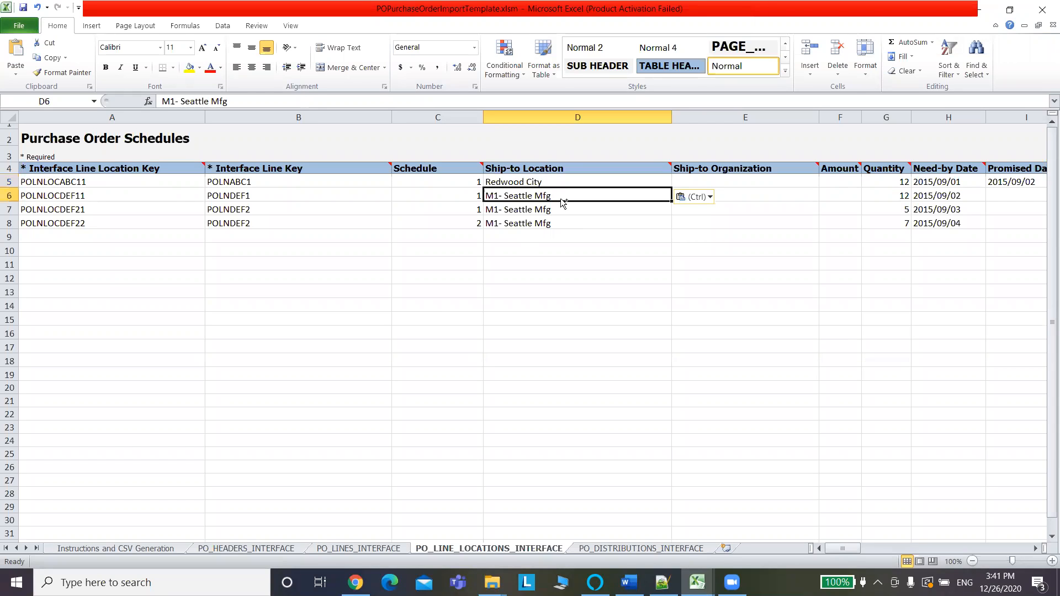
key(ctrl+v)
click(567, 211)
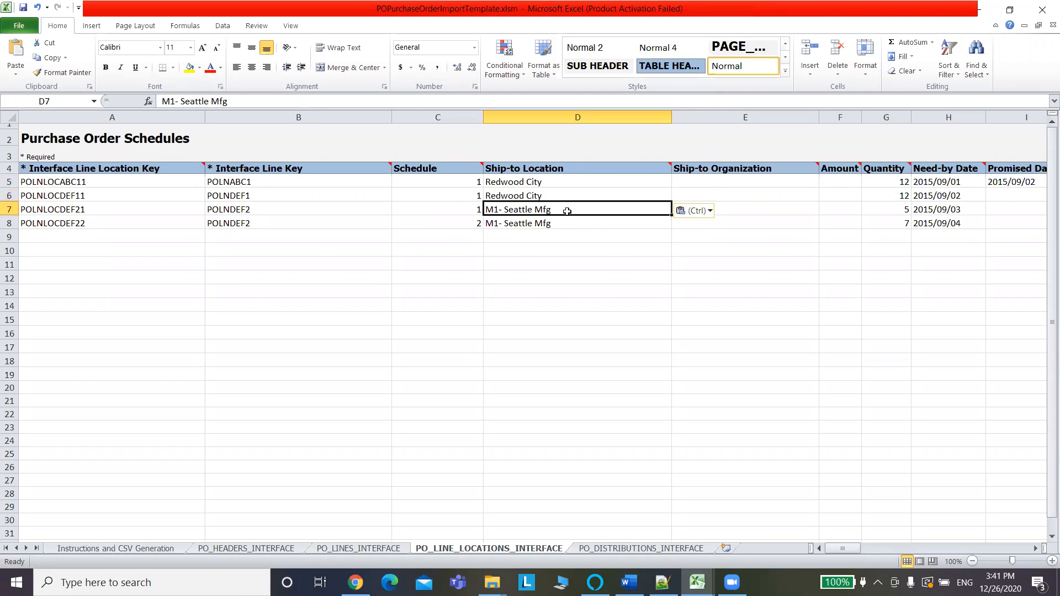
key(ctrl+v)
click(569, 226)
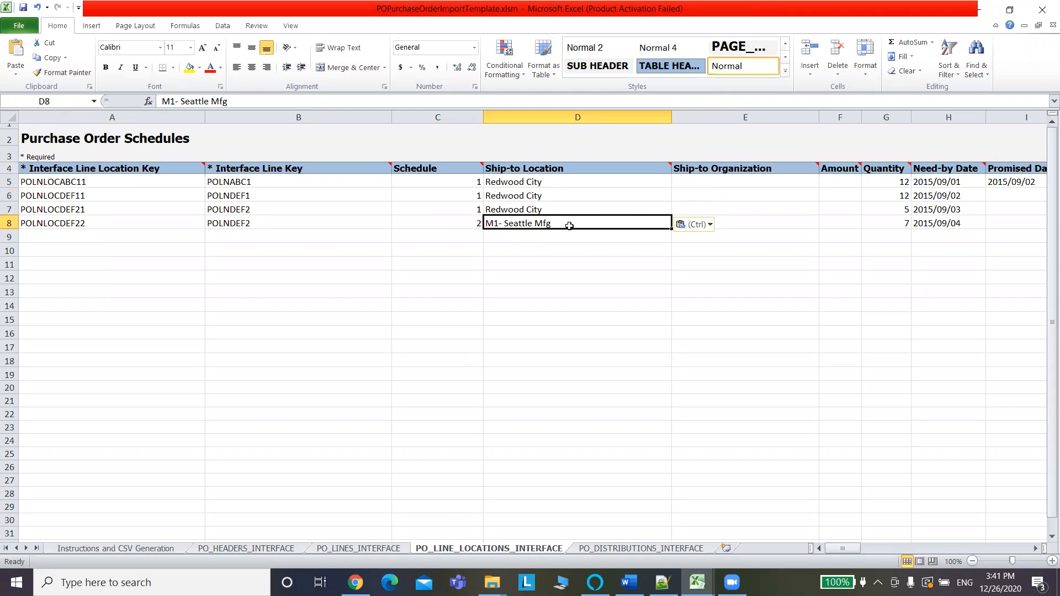
key(ctrl+v)
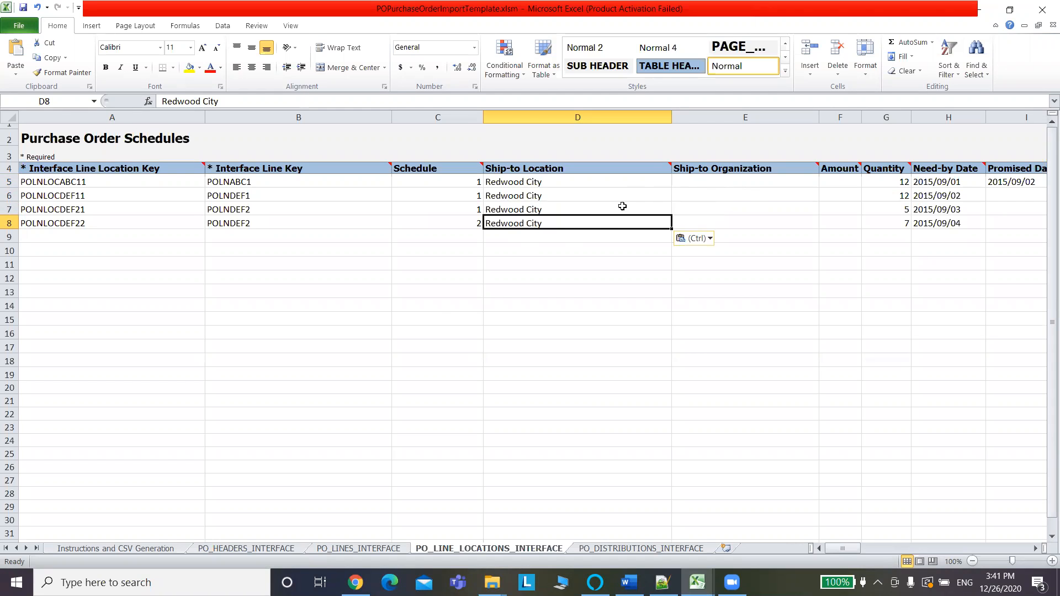
key(alt+Tab)
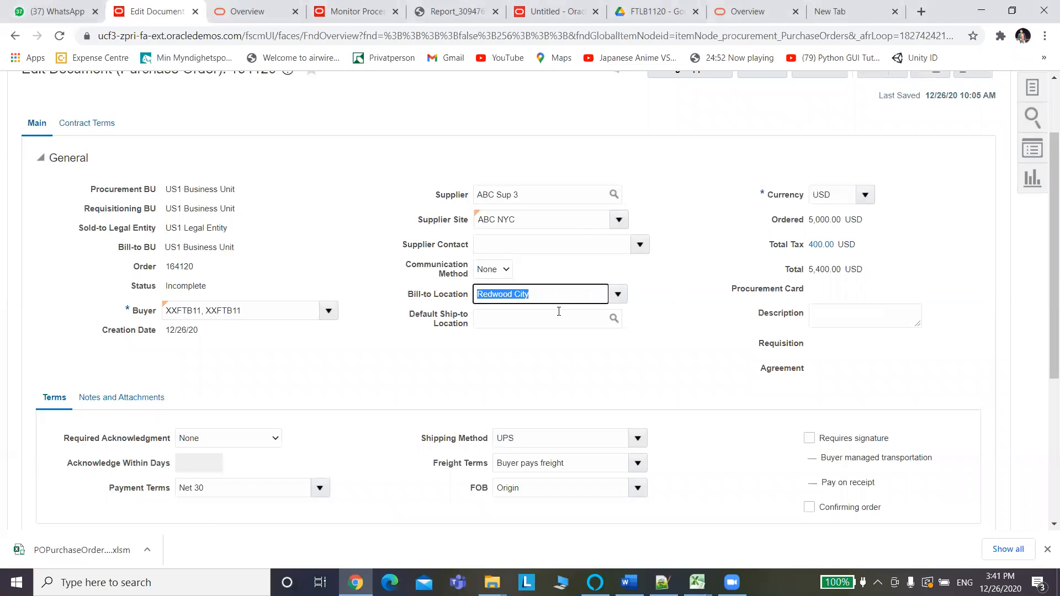
Search Fusion bill-to locations for Redwood City and copy its code RDWD_COMSET.
click(617, 295)
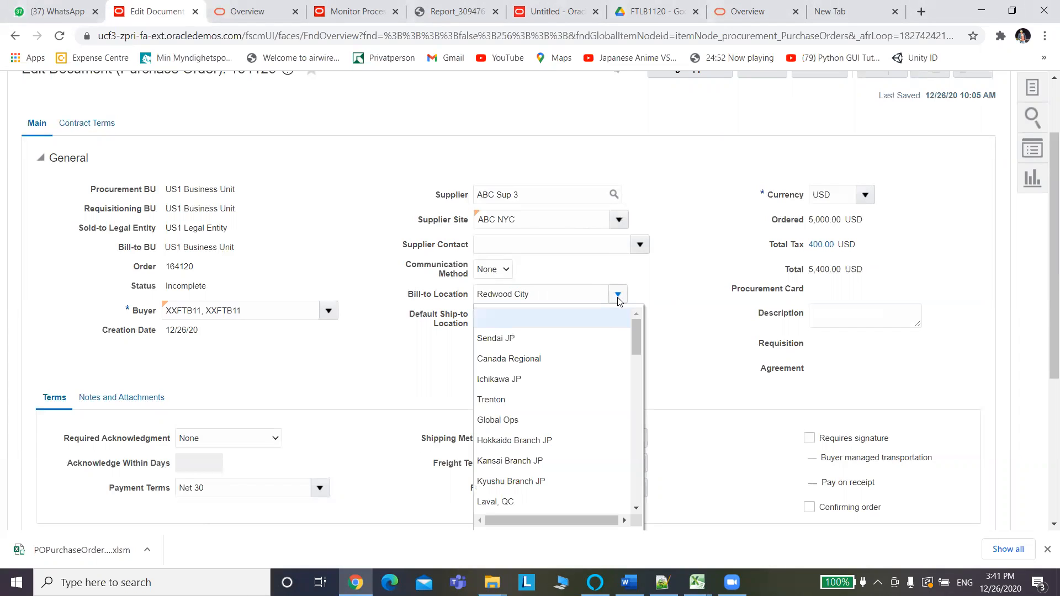
drag(635, 338, 639, 484)
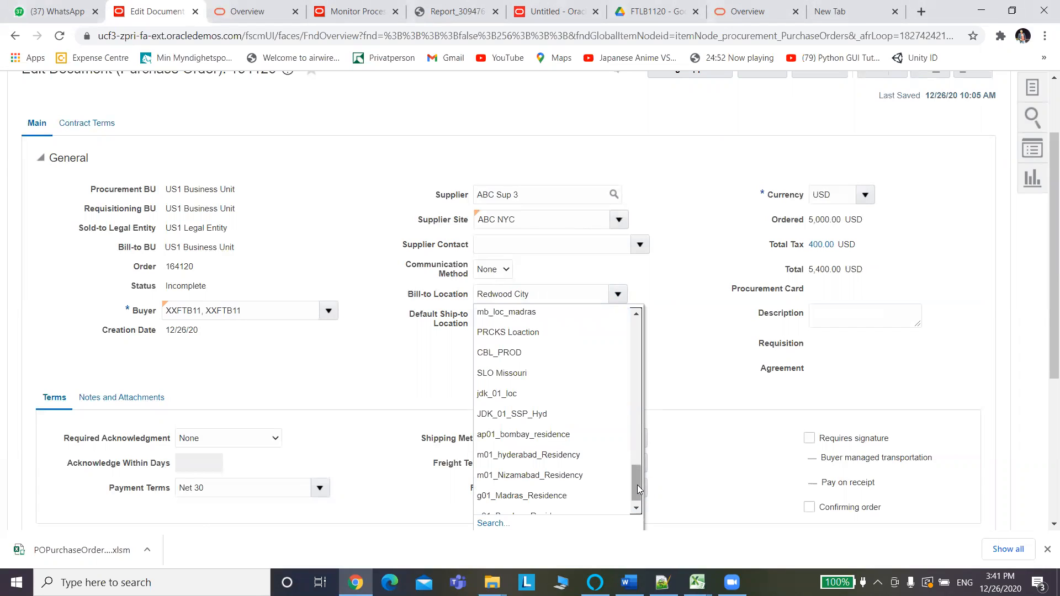
click(493, 523)
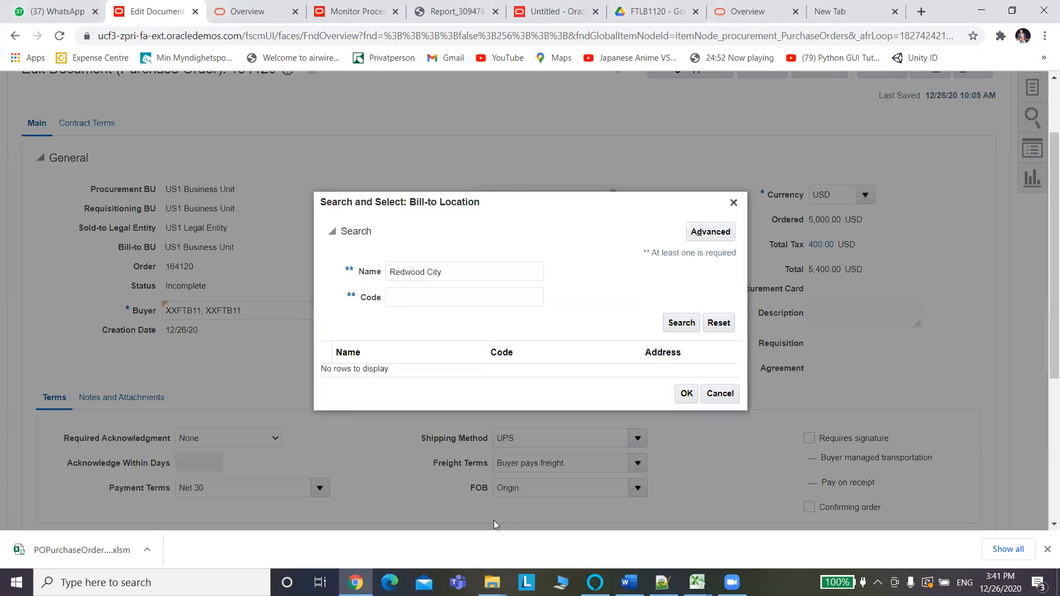
click(679, 325)
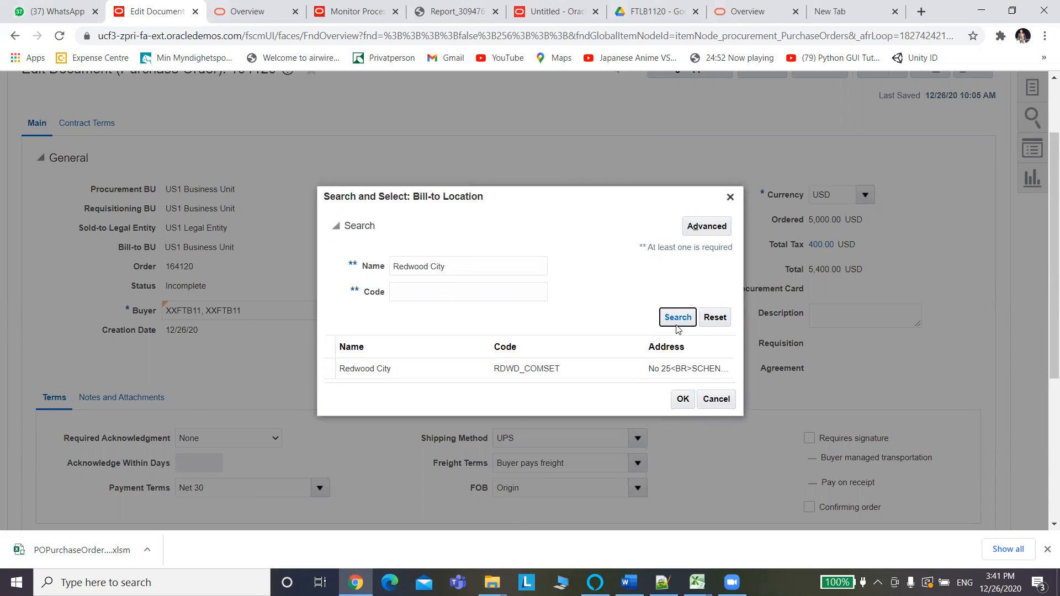
click(564, 369)
click(562, 370)
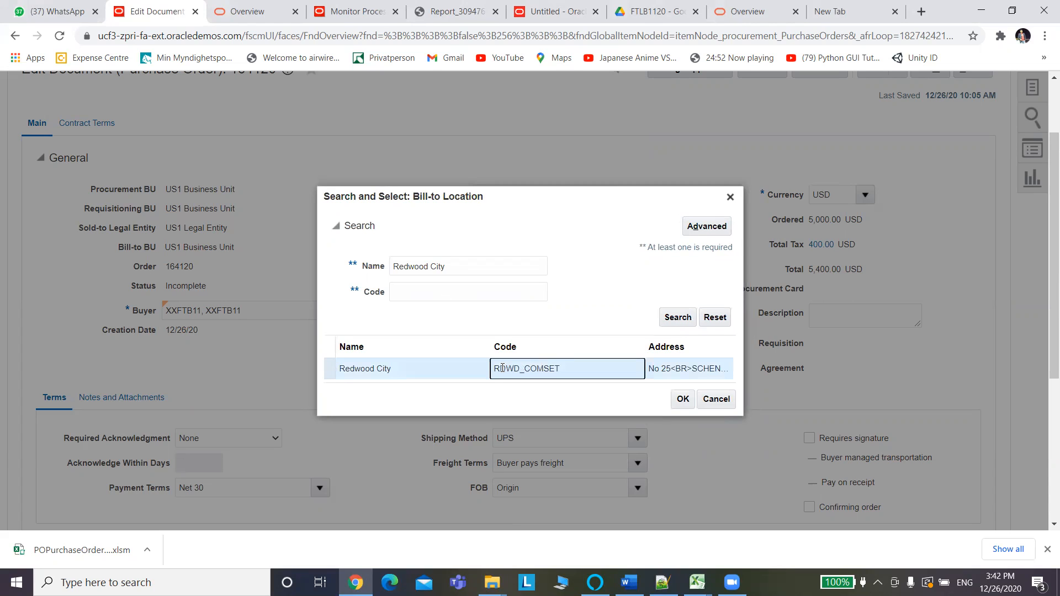
mouse_move(494, 368)
mouse_down()
mouse_move(561, 369)
mouse_move(493, 369)
mouse_up()
click(489, 371)
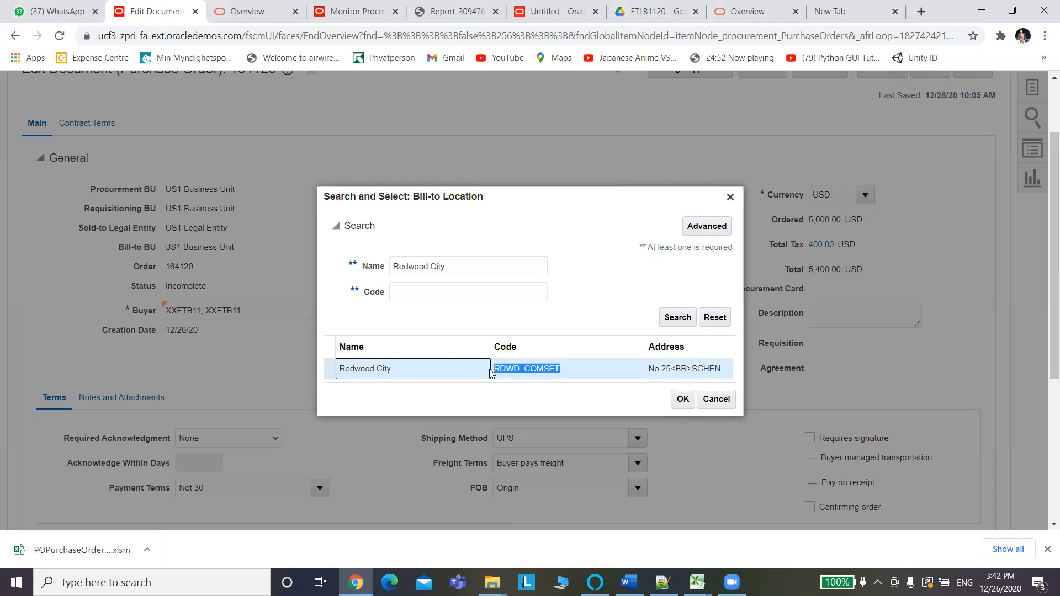
click(565, 372)
drag(564, 372, 493, 373)
key(ctrl+c)
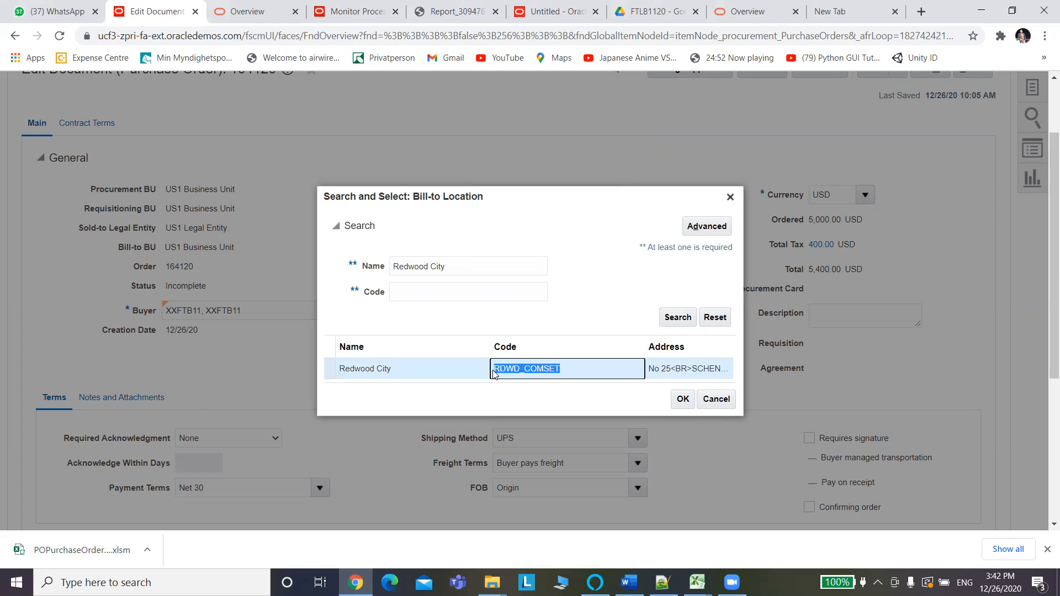
key(alt+Tab)
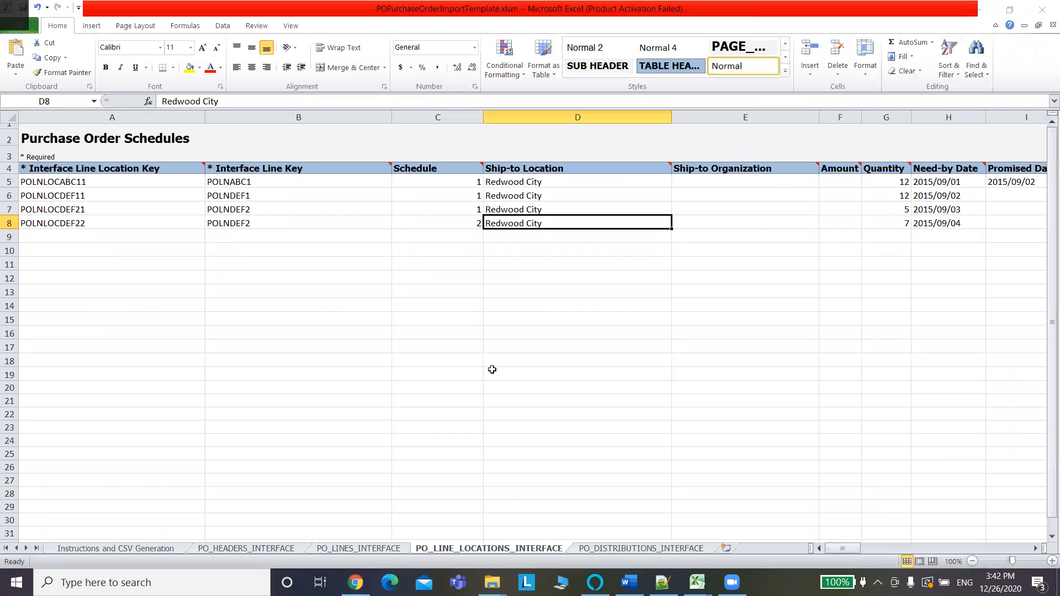
Fill RDWD_COMSET into all four Ship-to Organization cells, formatted like the Ship-to Location column.
click(718, 184)
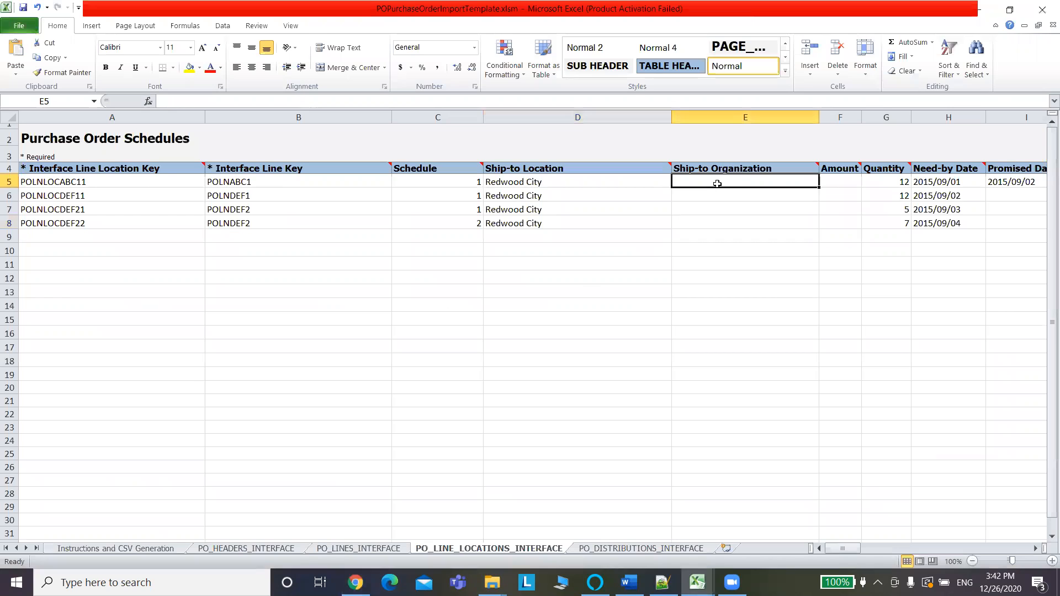
key(ctrl+v)
drag(818, 186, 821, 224)
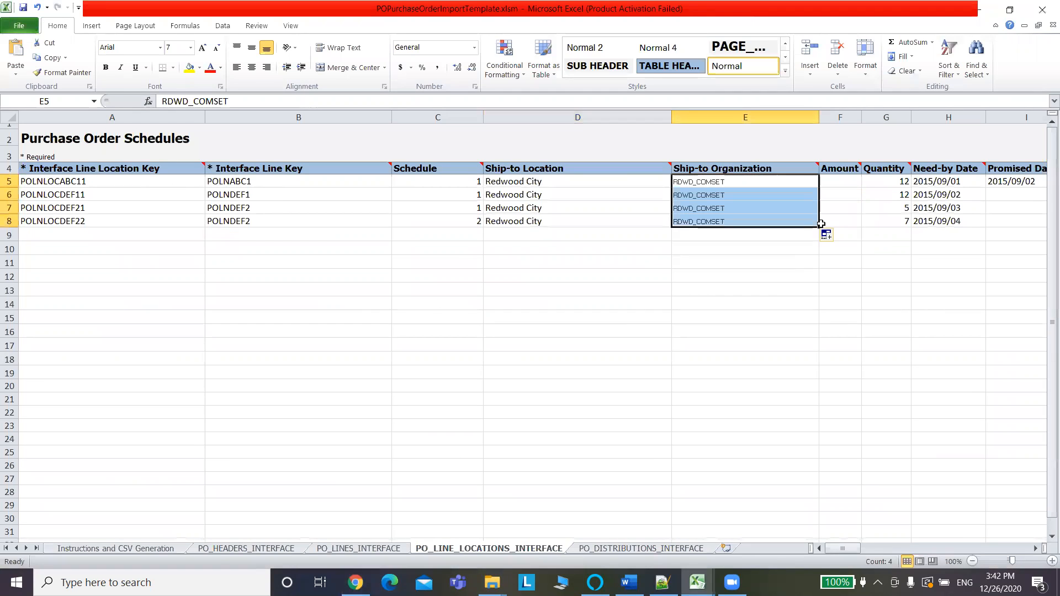
click(580, 185)
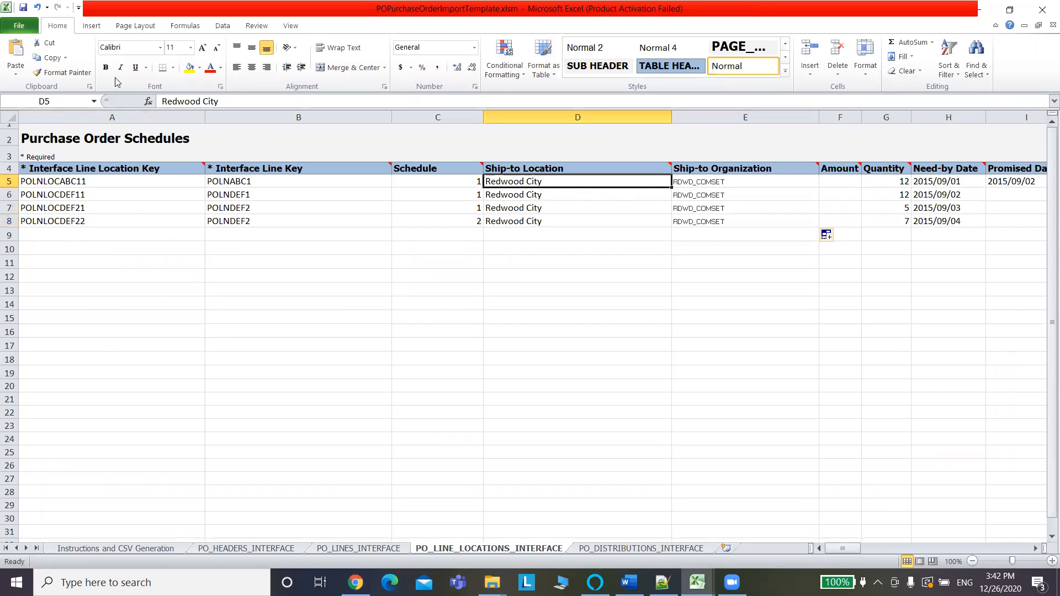
click(64, 72)
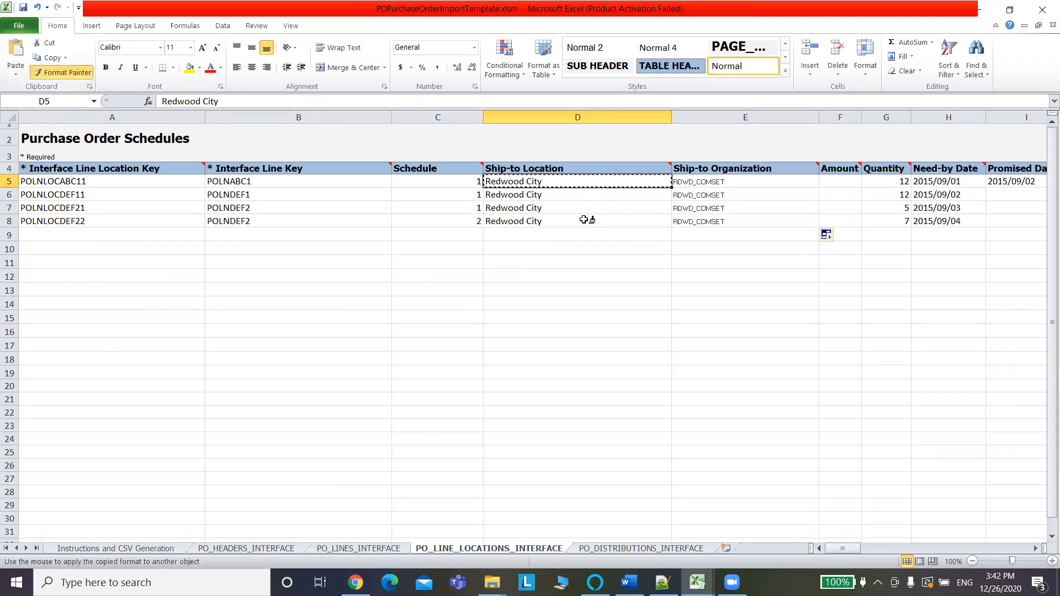
mouse_move(700, 183)
mouse_down()
mouse_move(701, 232)
mouse_move(706, 220)
mouse_up()
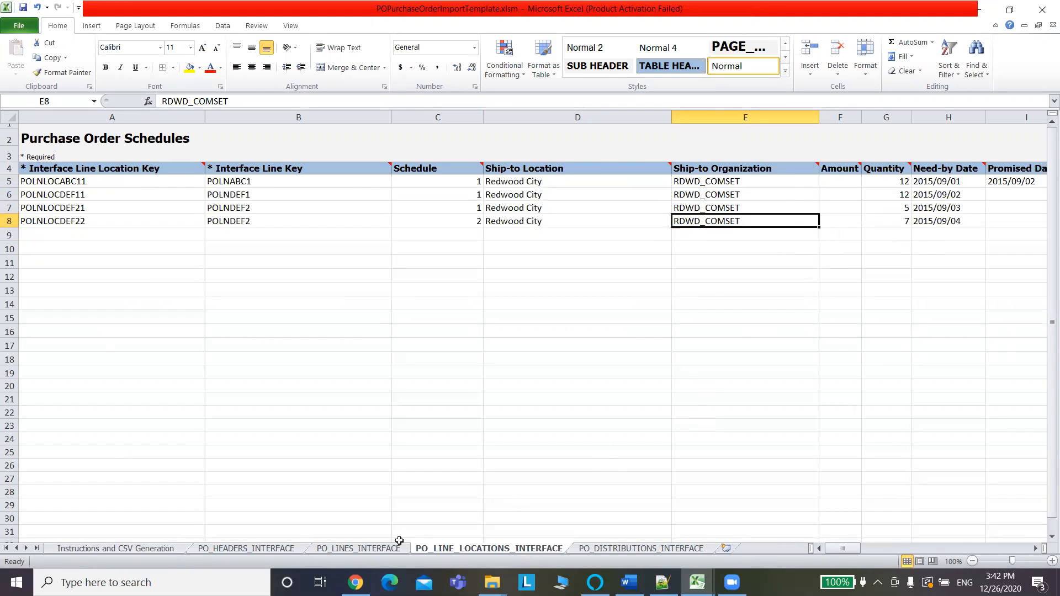
click(362, 550)
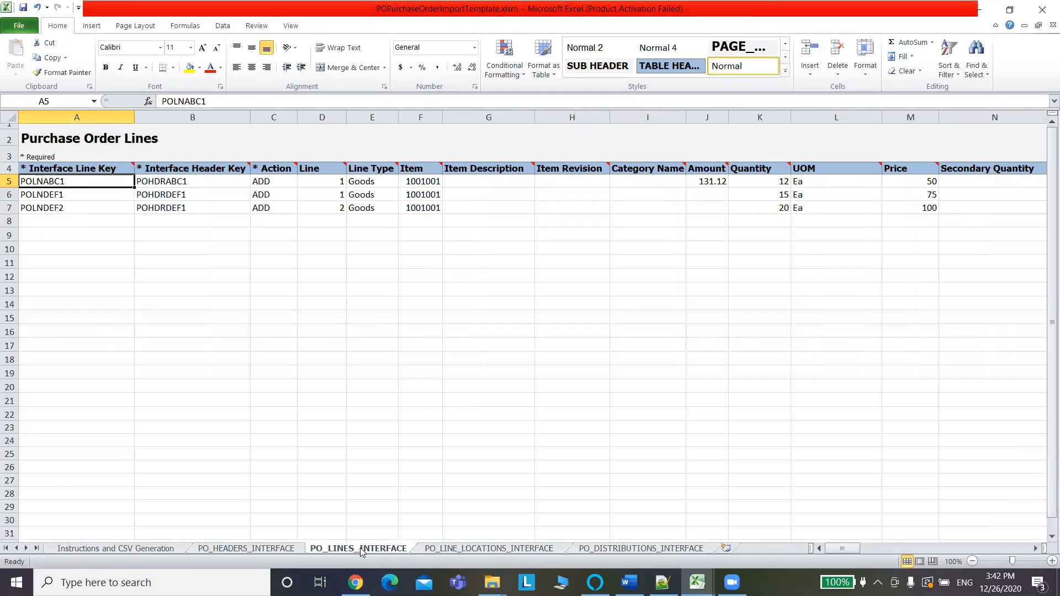
Change the third and fourth schedule quantities to 15 and 20.
click(451, 553)
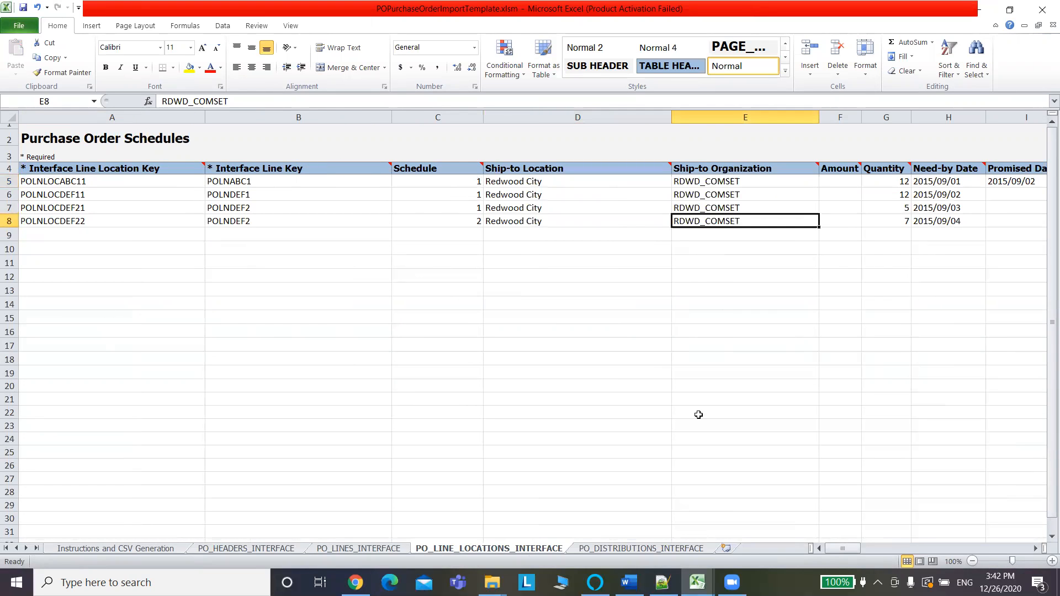
click(890, 208)
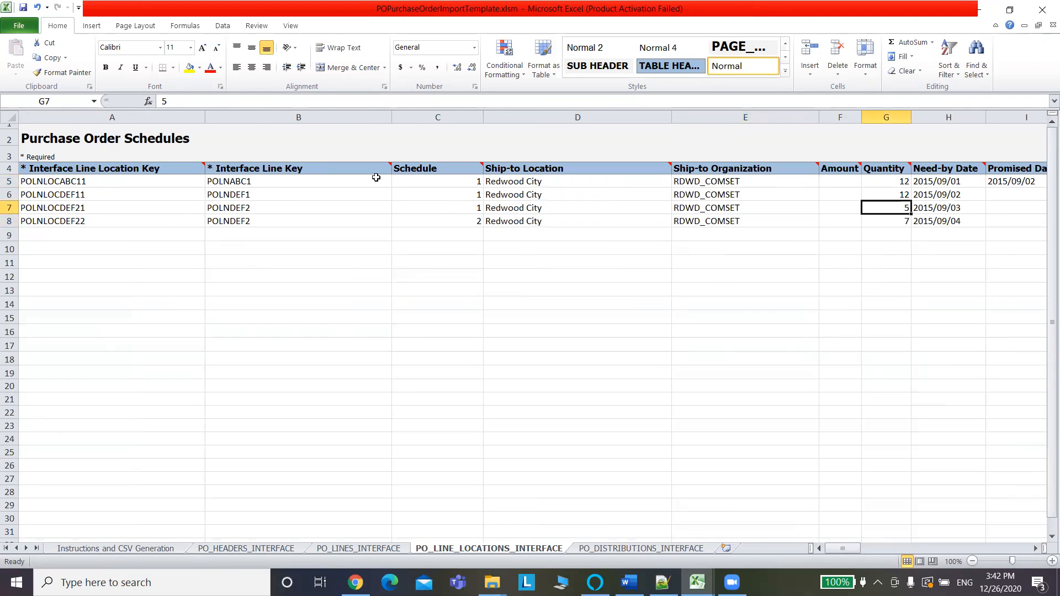
click(163, 103)
text(1)
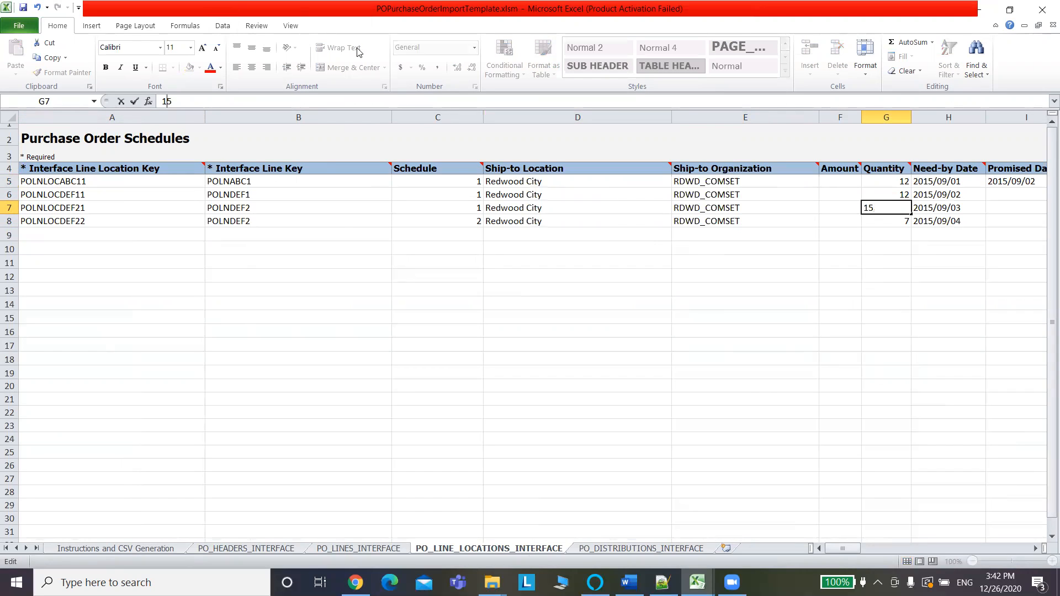
click(896, 220)
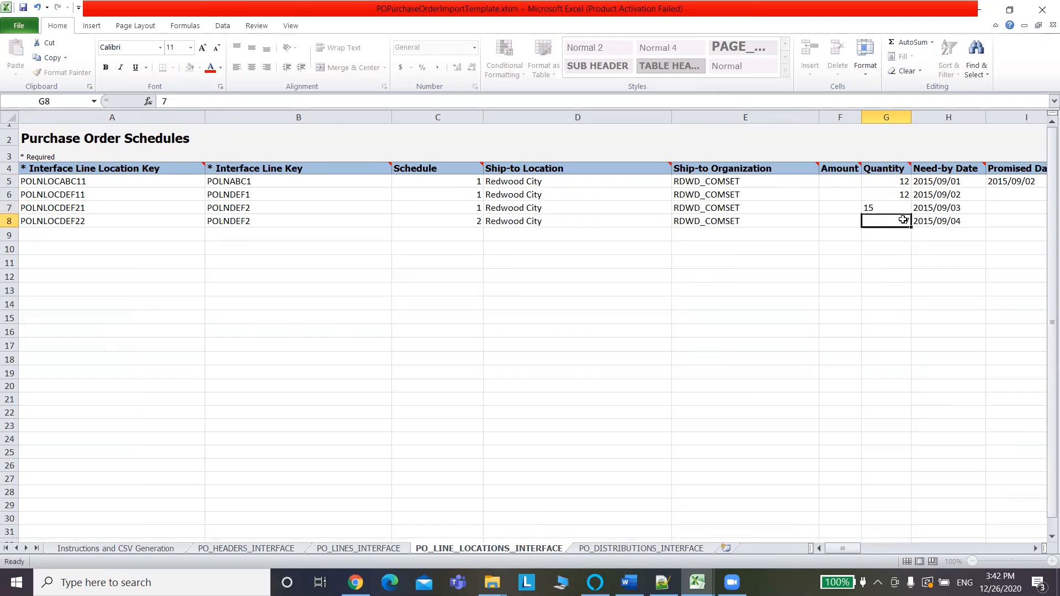
text(20)
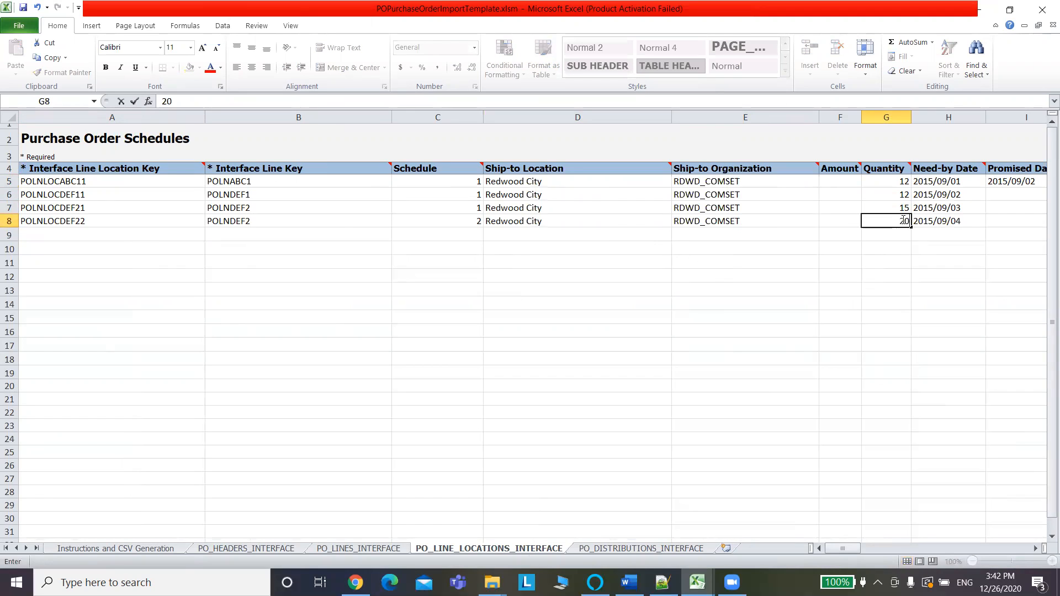
click(971, 183)
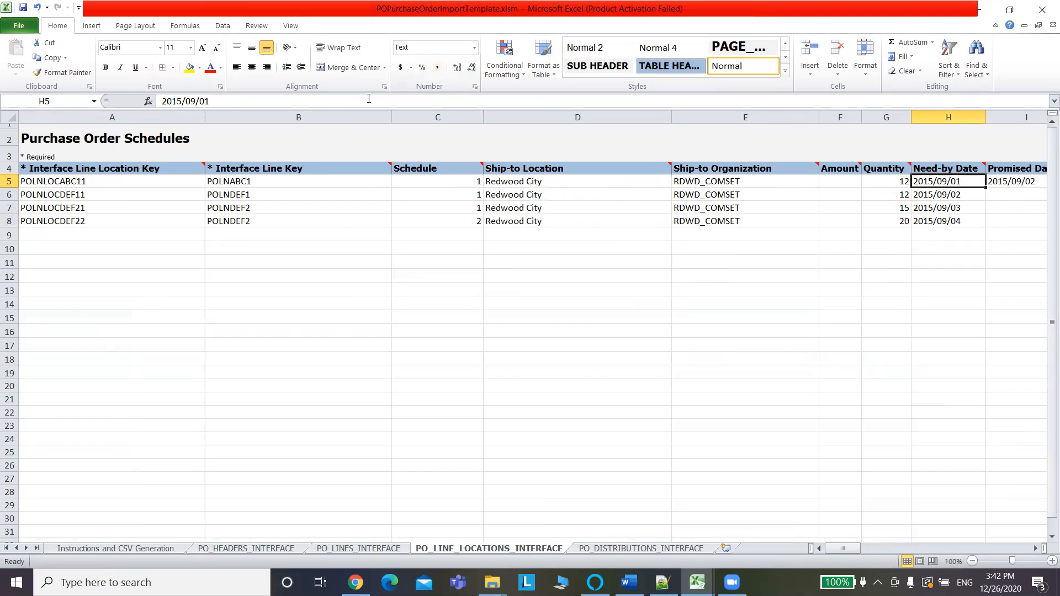
Change the first Need-by Date in H5 to 2021/01/01.
click(179, 101)
drag(178, 101, 173, 101)
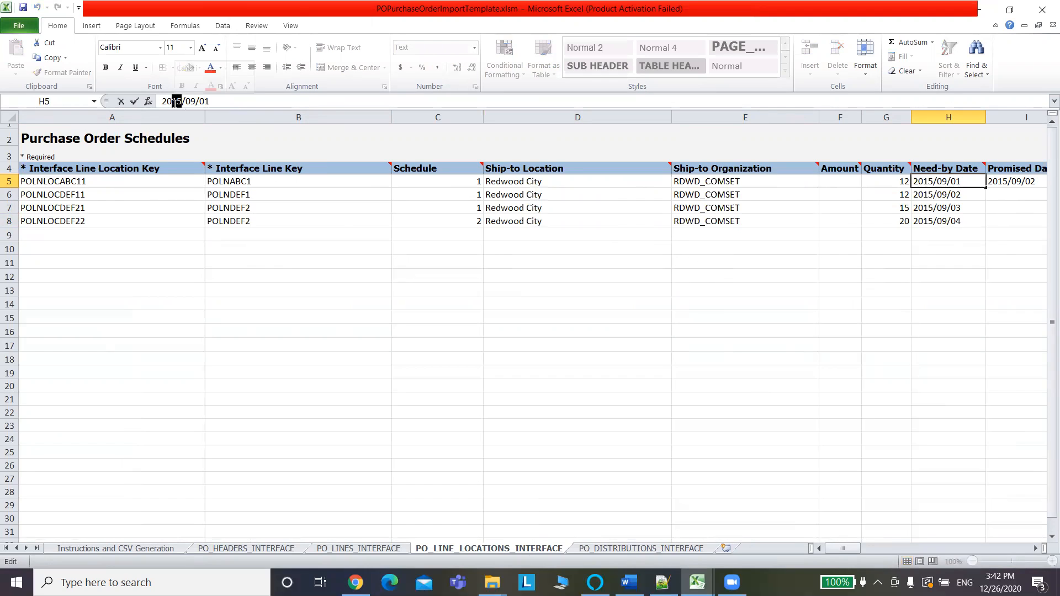
text(21)
key(Delete)
text(1)
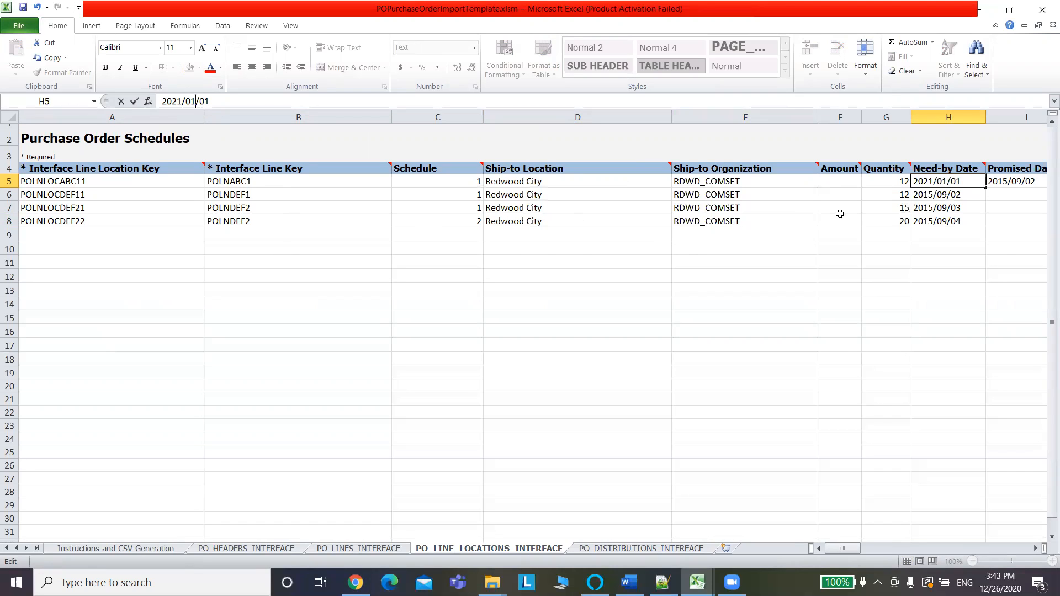
click(879, 231)
Fill 2021/01/01 down to all four Need-by Dates as copied cells, not a series.
click(961, 180)
mouse_move(961, 180)
mouse_down()
mouse_move(987, 187)
mouse_move(958, 181)
mouse_up()
drag(974, 328, 992, 340)
click(992, 342)
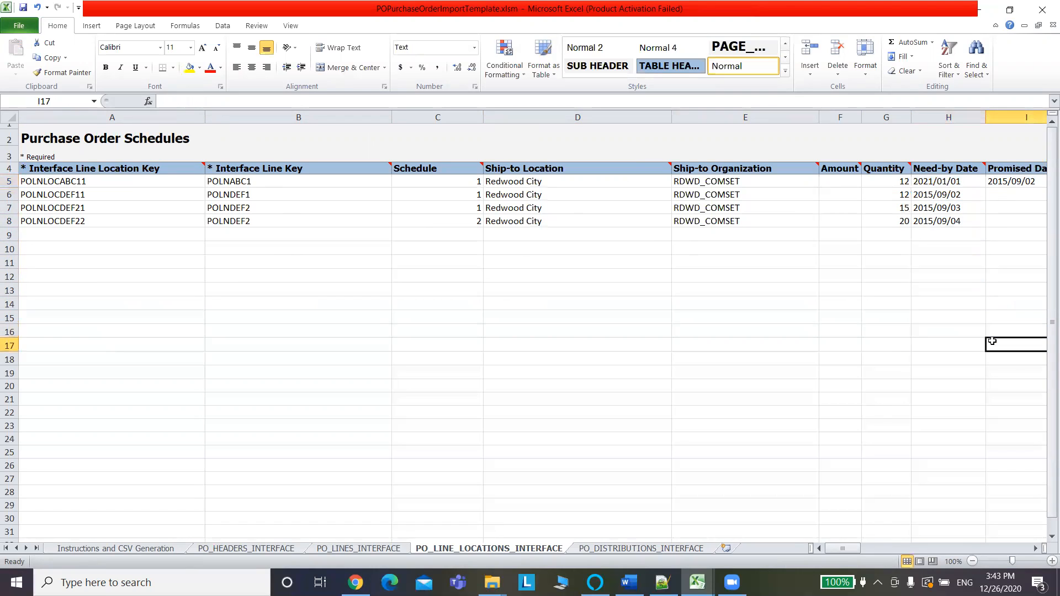
click(954, 181)
drag(984, 184, 986, 223)
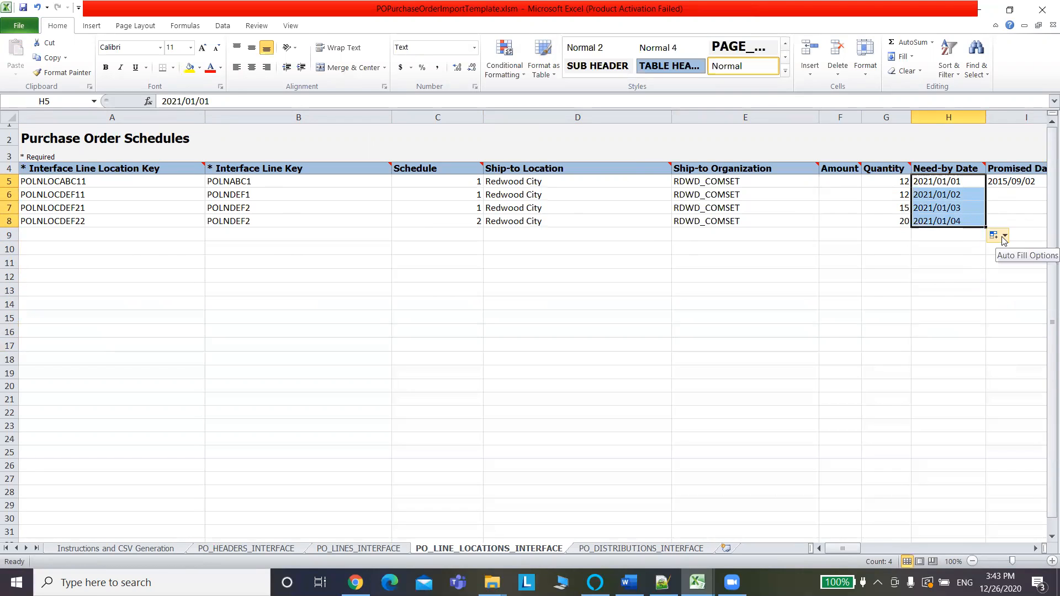
click(1004, 238)
click(955, 249)
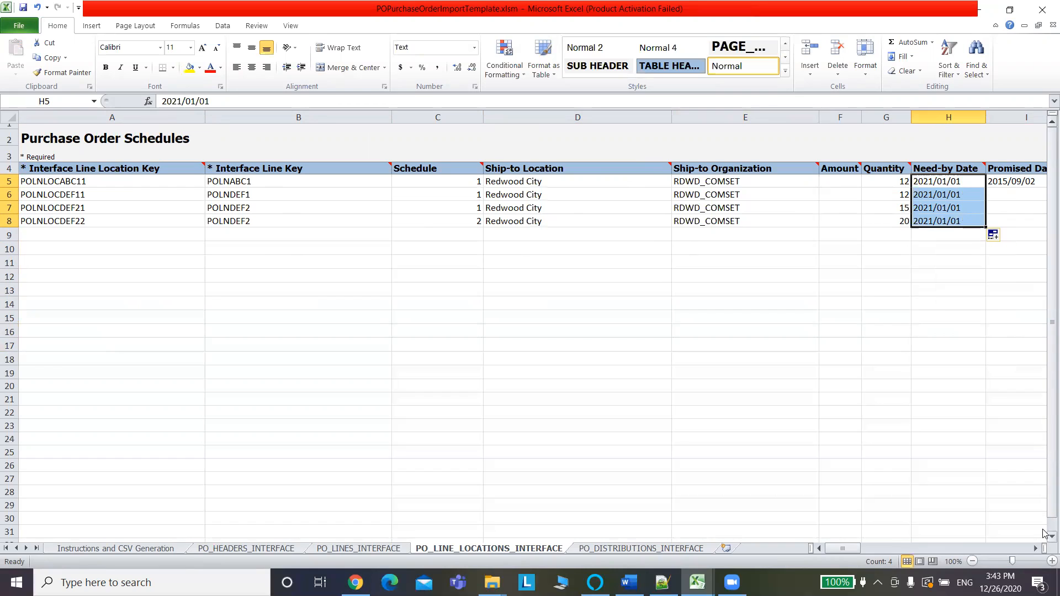
click(1036, 548)
click(1035, 548)
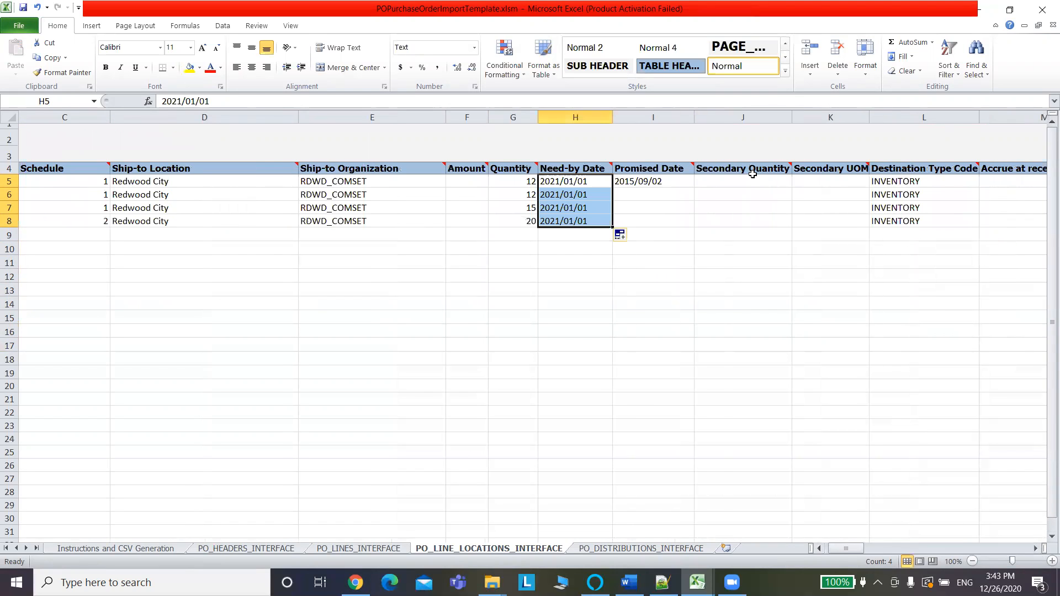
Copy 2021/01/01 into the first schedule's Promised Date in I5.
click(677, 182)
click(583, 182)
key(ctrl+c)
click(656, 181)
key(ctrl+v)
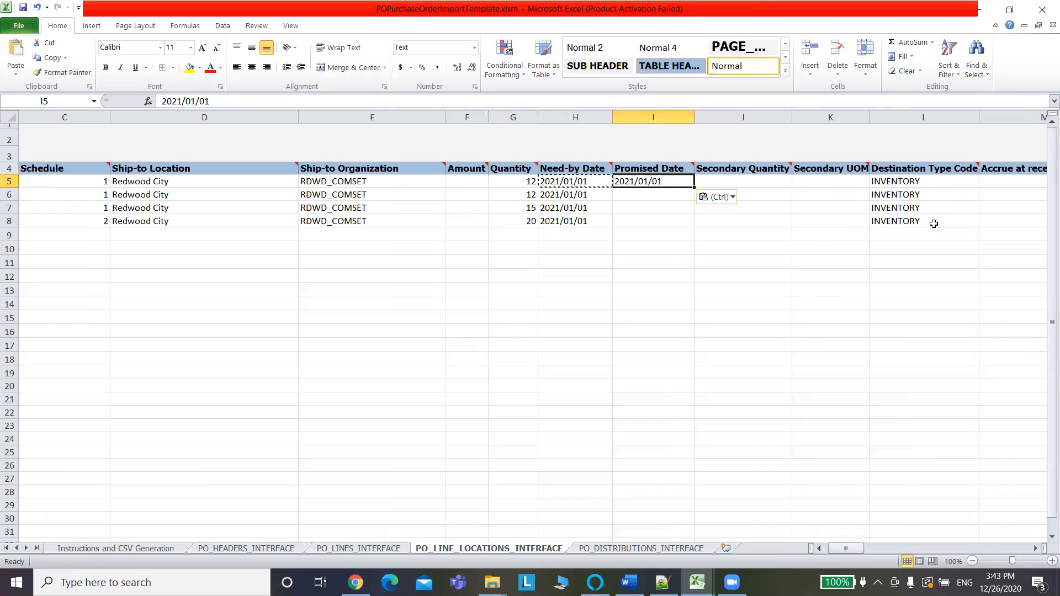
Set the Destination Type Code of the first two schedules to EXPENSE.
click(920, 265)
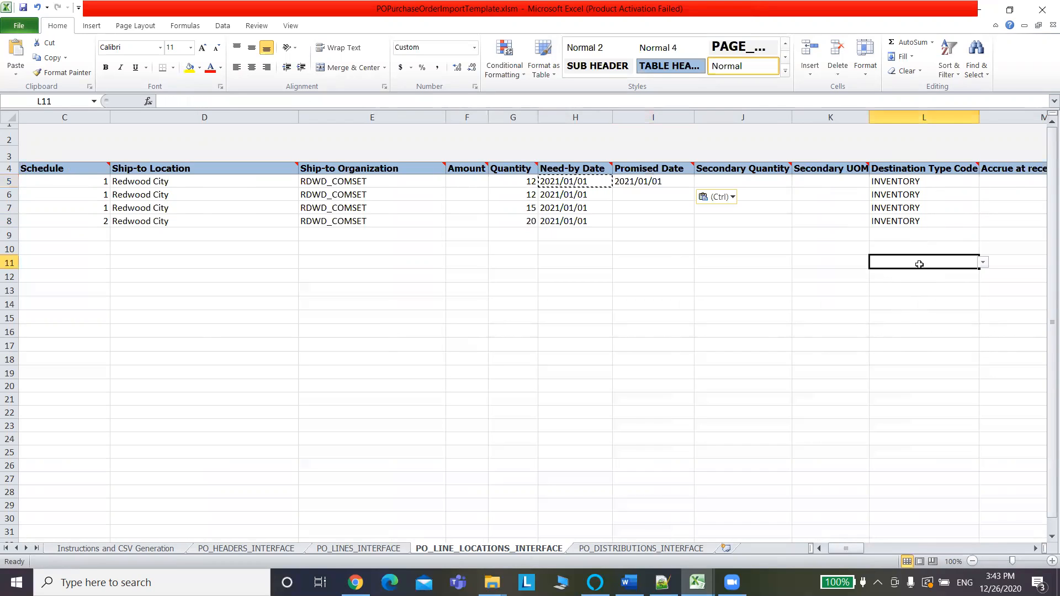
click(983, 263)
click(945, 185)
click(944, 182)
click(983, 182)
click(928, 197)
click(928, 198)
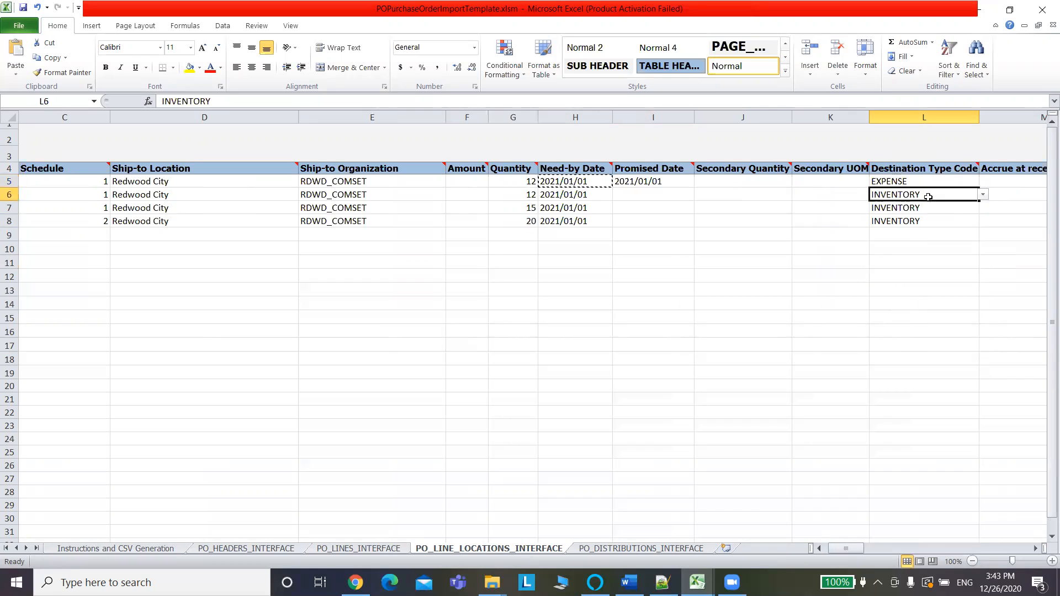
click(982, 195)
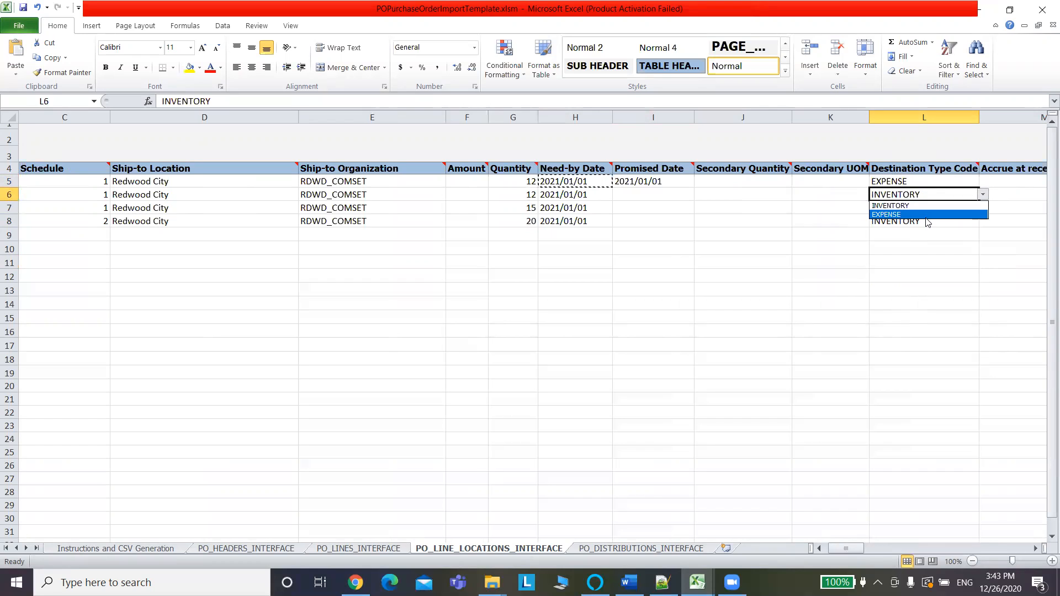
click(924, 212)
Set the Destination Type Code of the third and fourth schedules to EXPENSE.
click(927, 209)
click(983, 208)
click(933, 227)
click(936, 232)
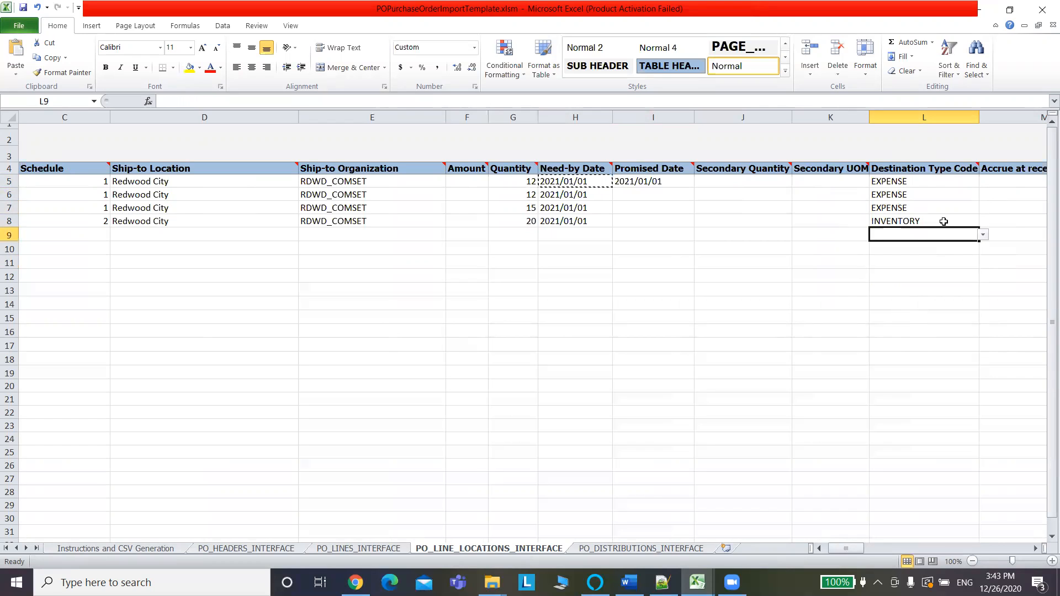
click(943, 221)
click(982, 221)
click(936, 243)
click(948, 248)
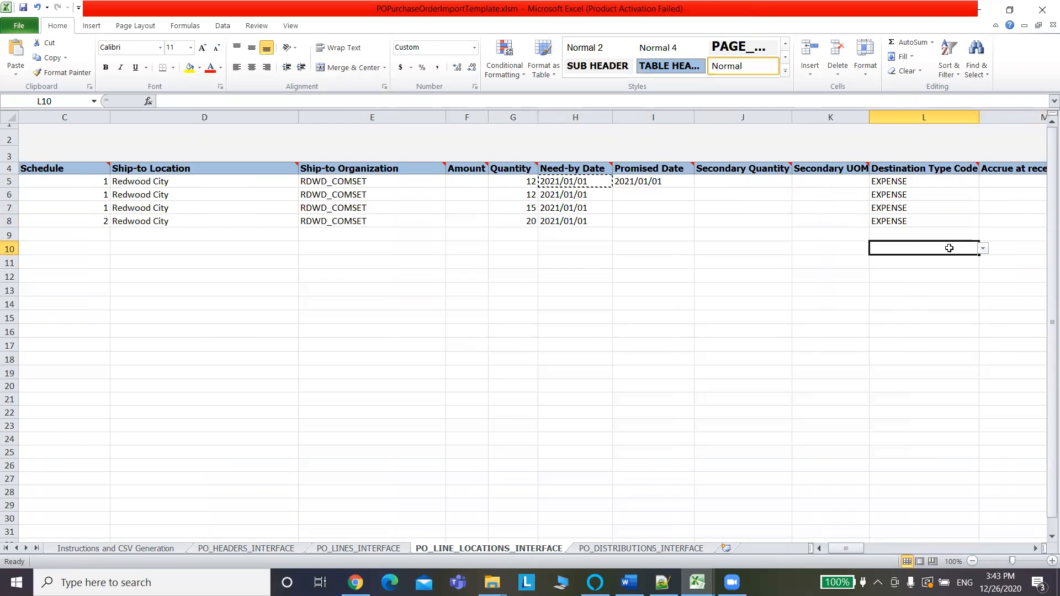
key(Right)
key(Right)
key(Right)
key(Right)
key(Right)
key(Right)
key(Right)
key(Right)
key(Right)
key(Right)
key(Right)
key(Right)
key(Right)
key(Right)
key(Right)
key(Right)
key(Right)
key(Right)
key(Right)
key(Right)
key(Right)
key(Right)
key(Right)
key(Right)
key(Right)
key(Right)
key(Right)
key(Right)
key(Right)
key(Right)
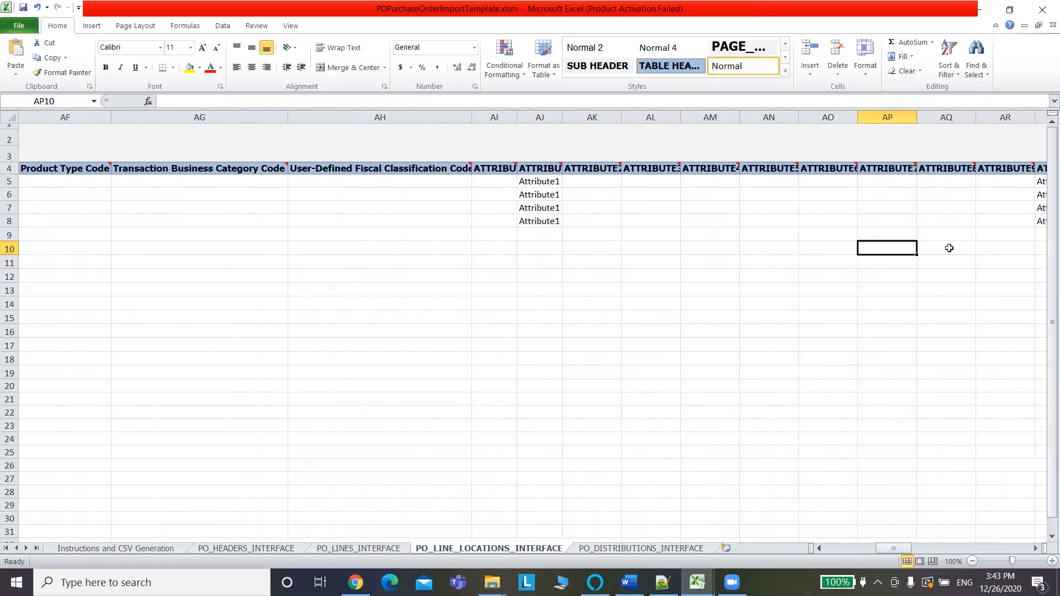
Save the workbook, accepting the privacy warning.
drag(903, 549, 584, 506)
key(ctrl+s)
click(505, 325)
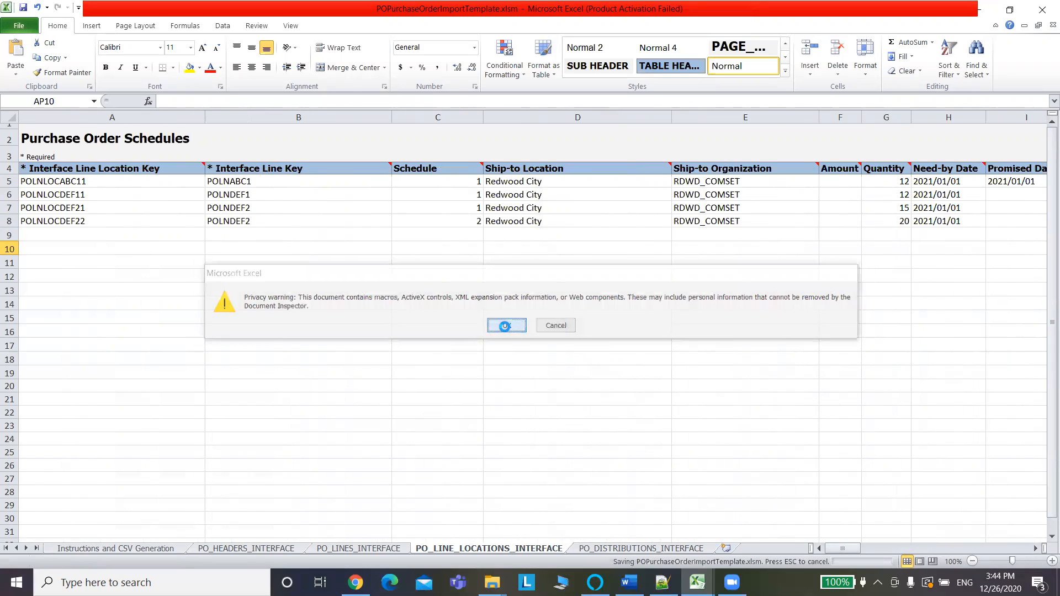
Copy the POLNLOC prefix from A5's line location key and go to the PO_DISTRIBUTIONS_INTERFACE sheet.
click(90, 181)
drag(202, 101, 156, 105)
key(ctrl+c)
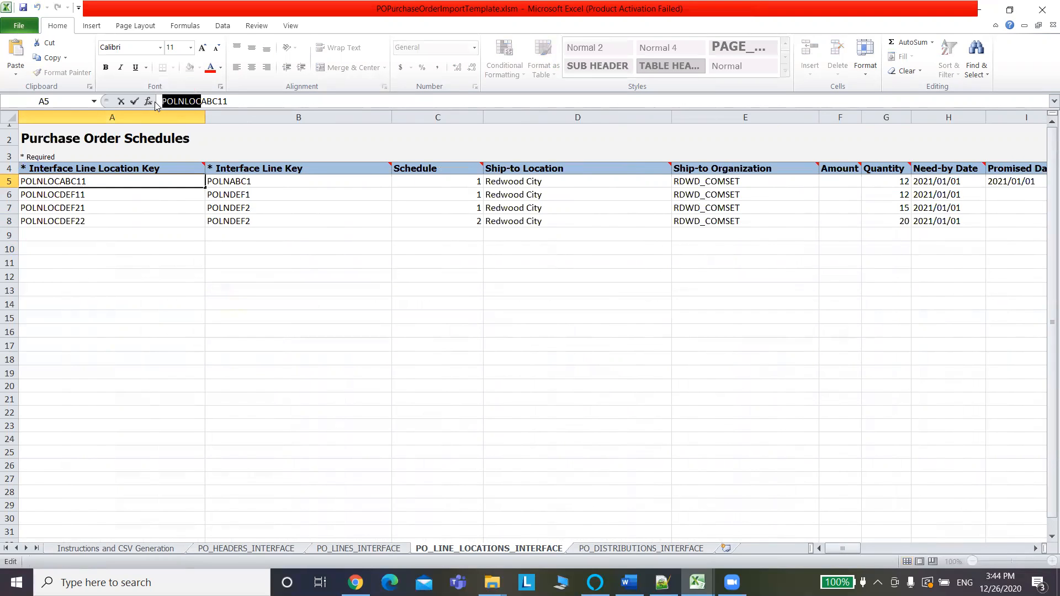
click(612, 549)
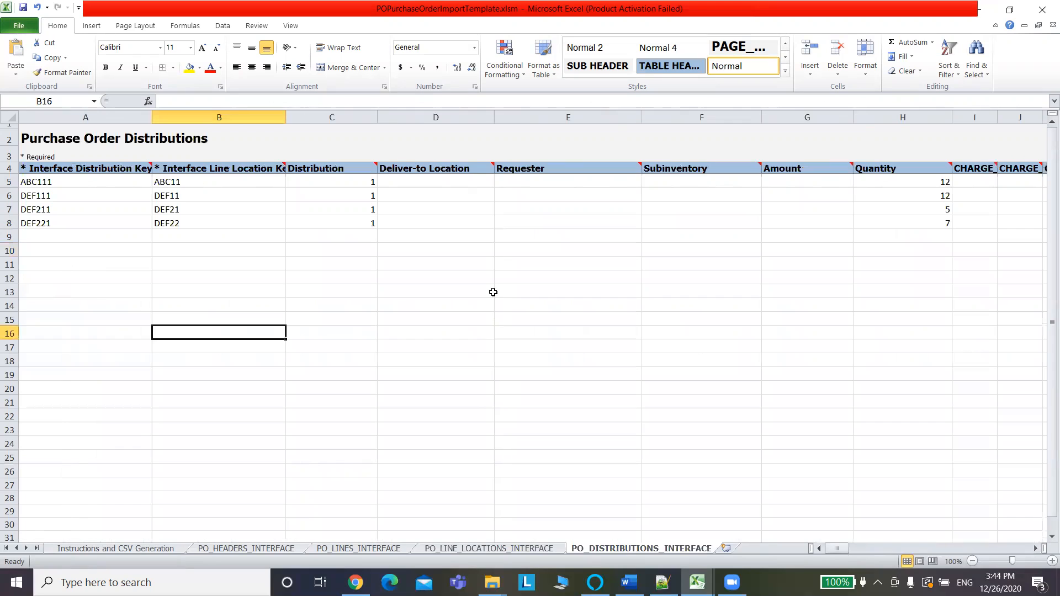
Prefix the ABC11 and DEF11 line location keys with POLNLOC.
click(434, 183)
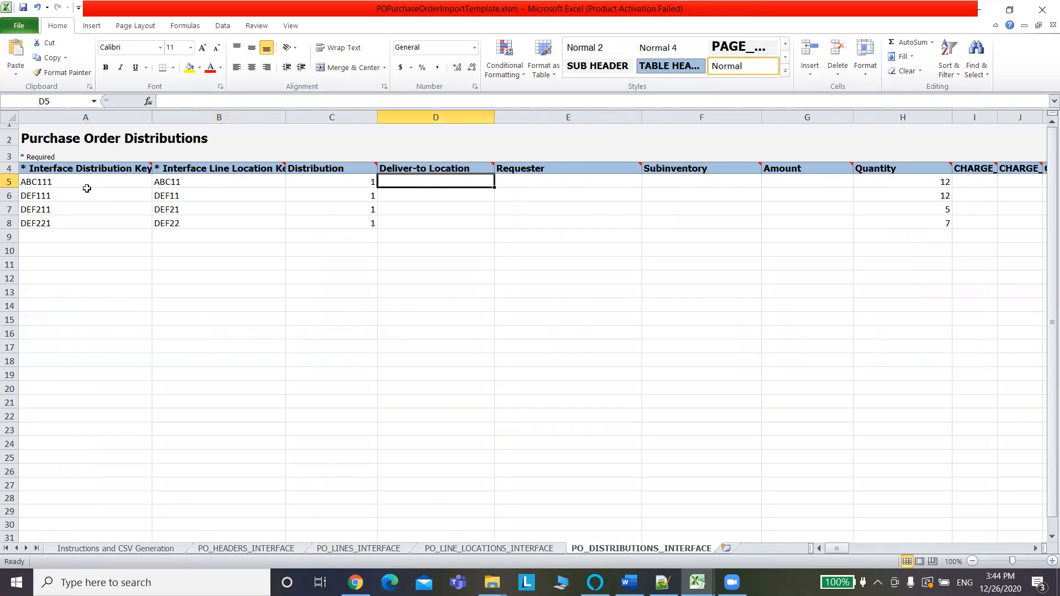
click(167, 181)
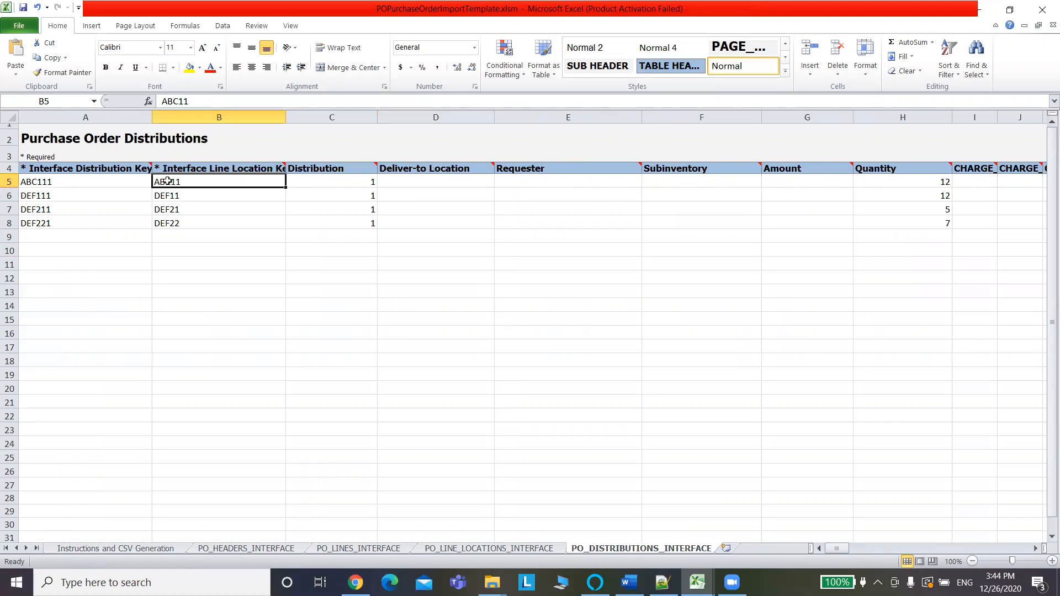
click(163, 101)
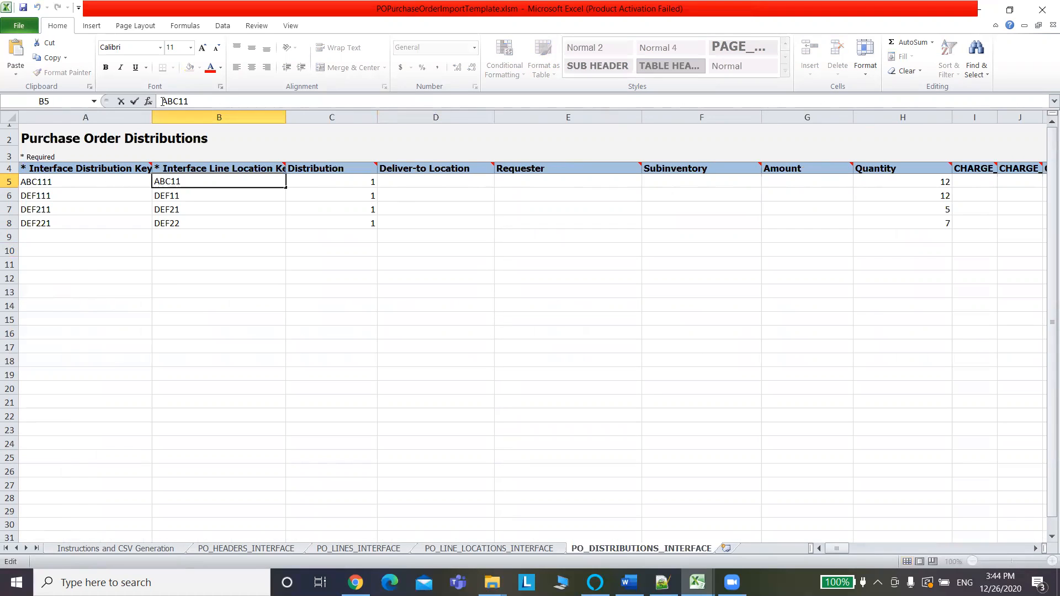
key(ctrl+v)
click(174, 196)
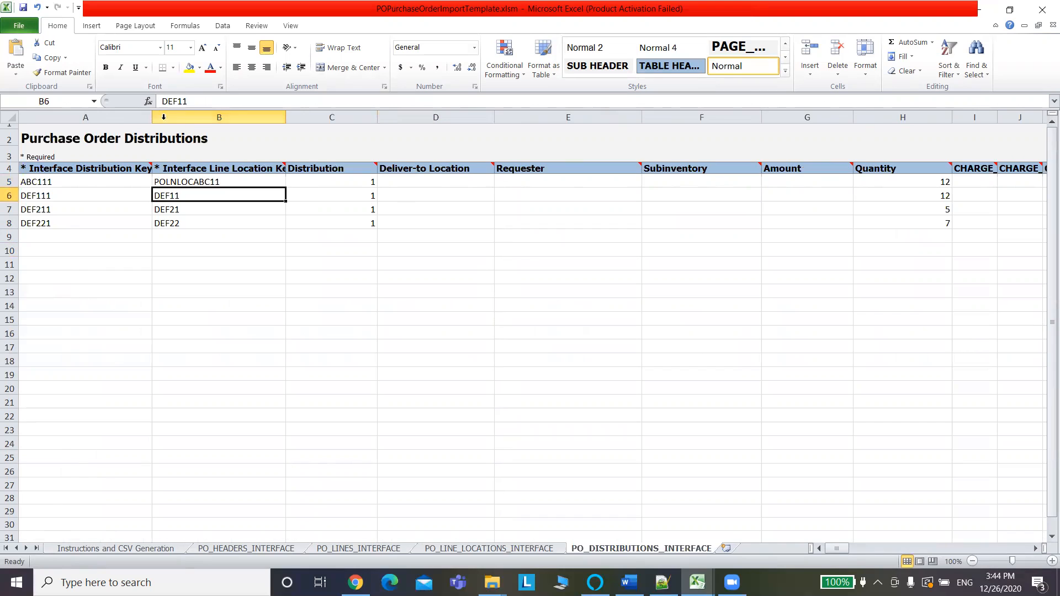
click(163, 102)
key(ctrl+v)
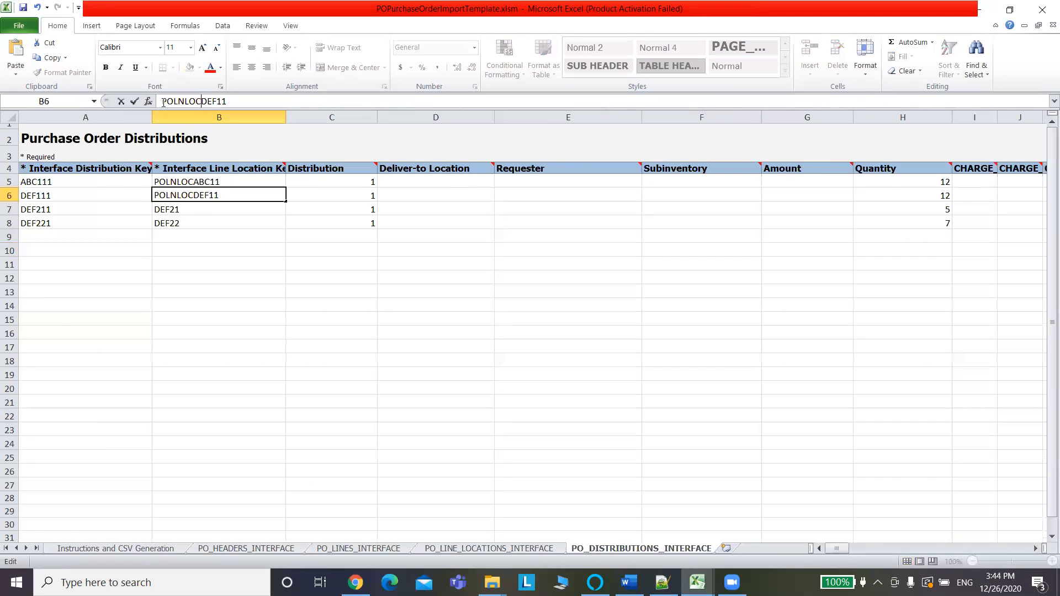
click(193, 212)
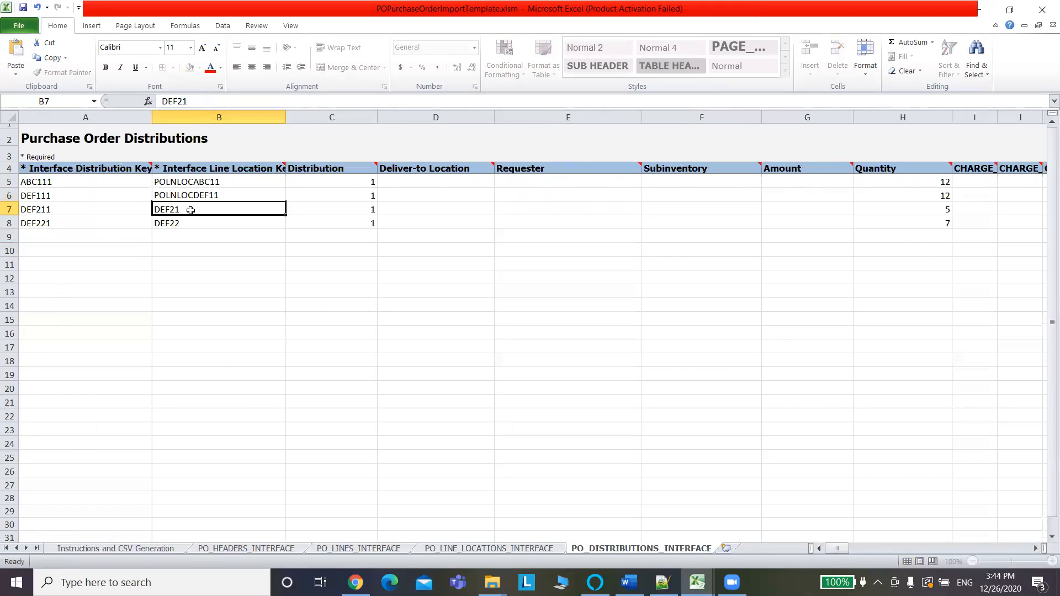
Prefix the DEF21 and DEF22 line location keys with POLNLOC.
click(161, 101)
key(ctrl+v)
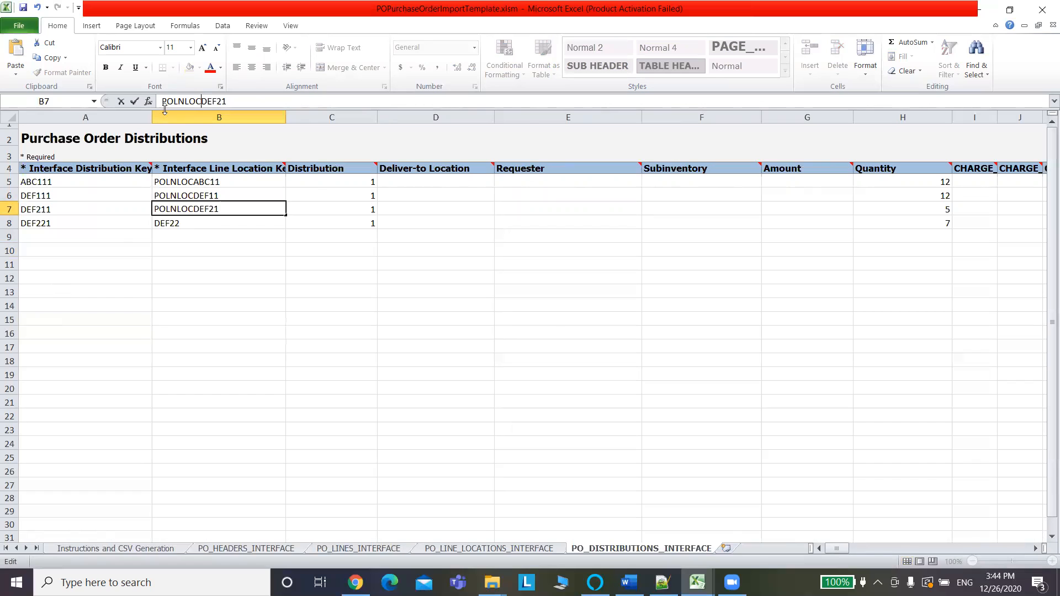
click(183, 226)
click(164, 101)
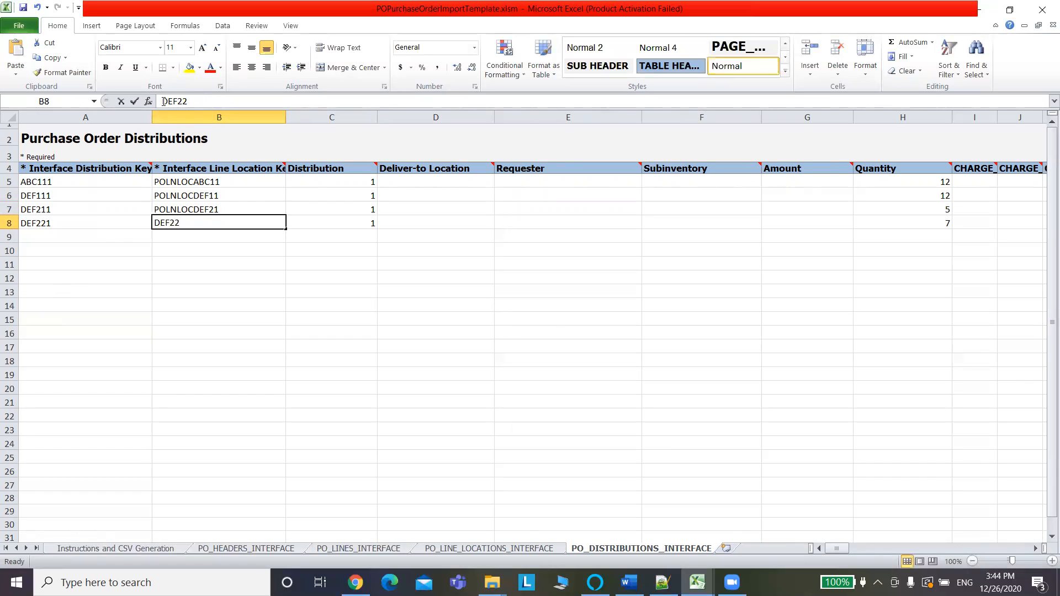
key(ctrl+v)
click(46, 183)
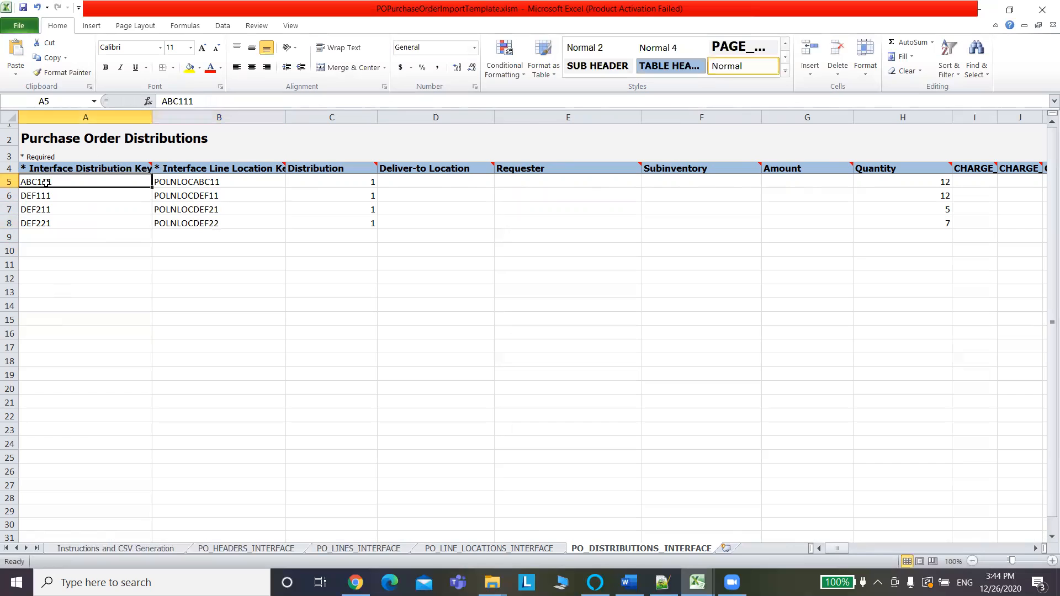
click(160, 101)
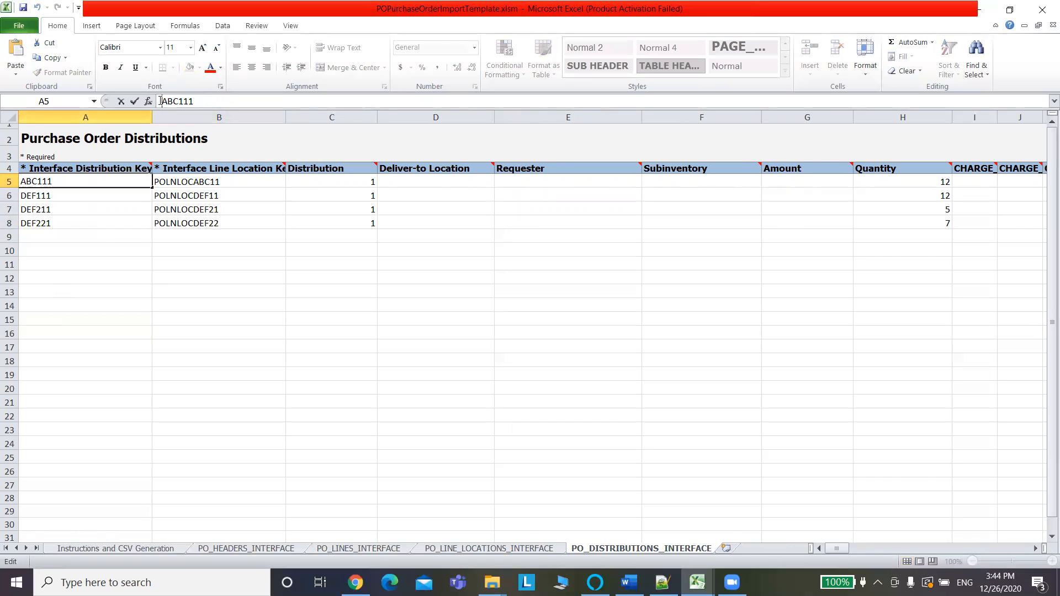
Prefix distribution keys A5 and A6 with PODST, giving PODSTABC111 and PODSTDEF111.
text(PODST)
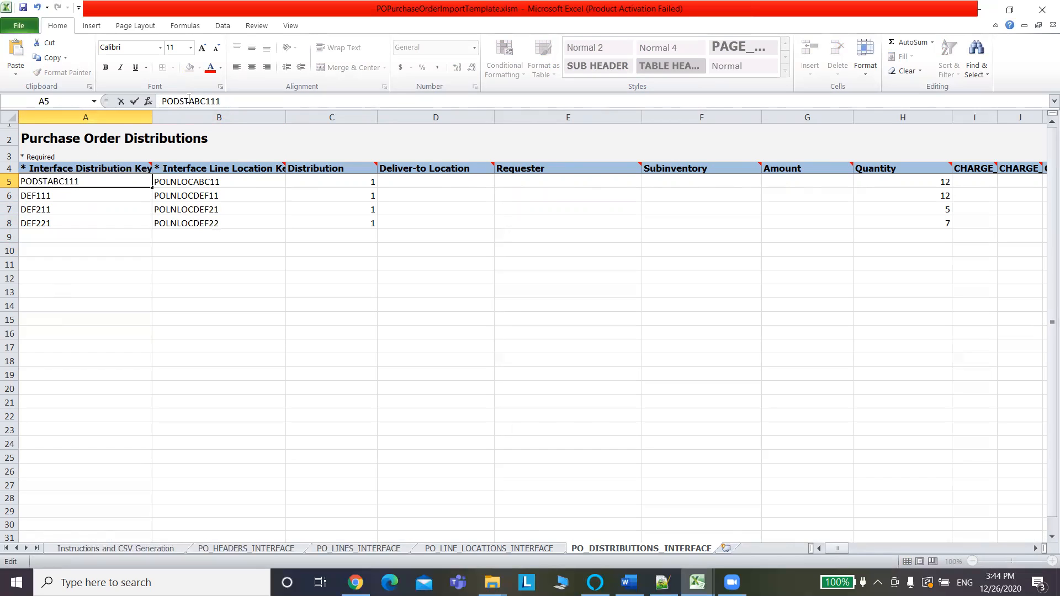
drag(178, 100, 158, 104)
click(99, 194)
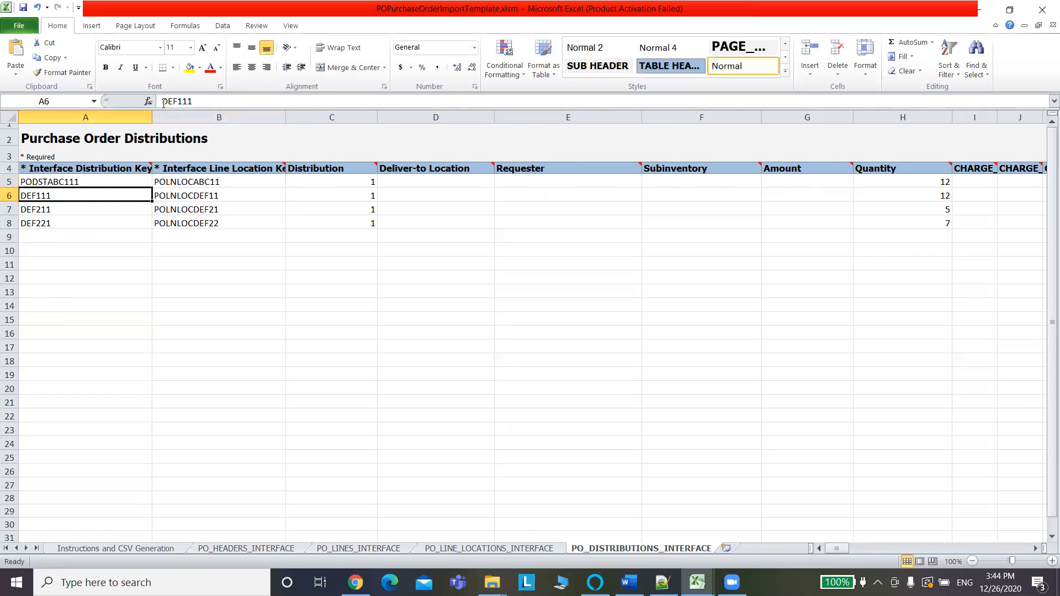
click(164, 101)
key(ctrl+v)
click(81, 211)
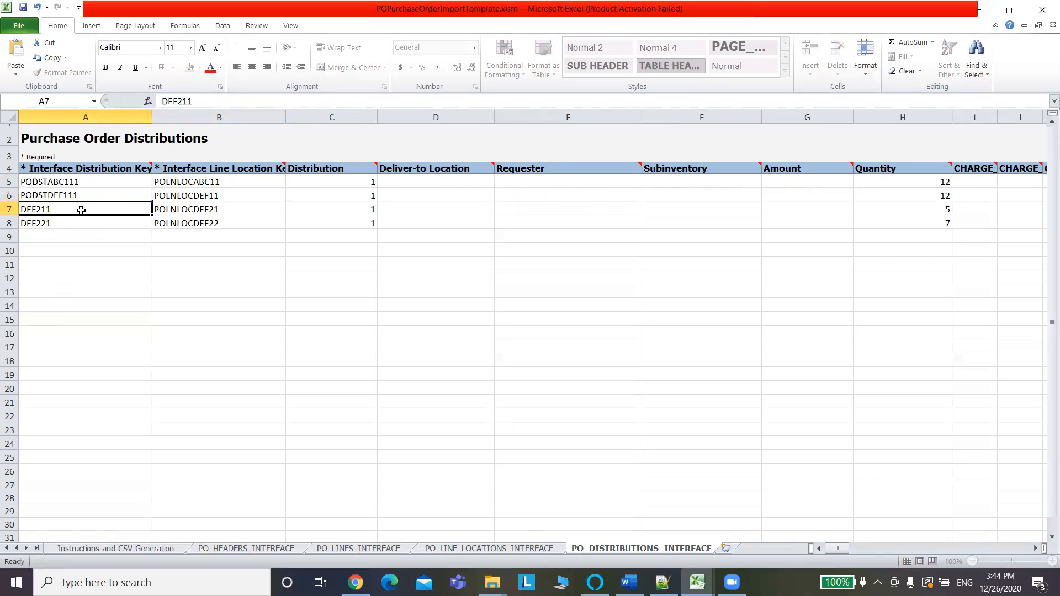
Prefix A7 and A8 with PODST (PODSTDEF211, PODSTDEF221) and save the workbook.
click(163, 101)
key(ctrl+v)
click(82, 221)
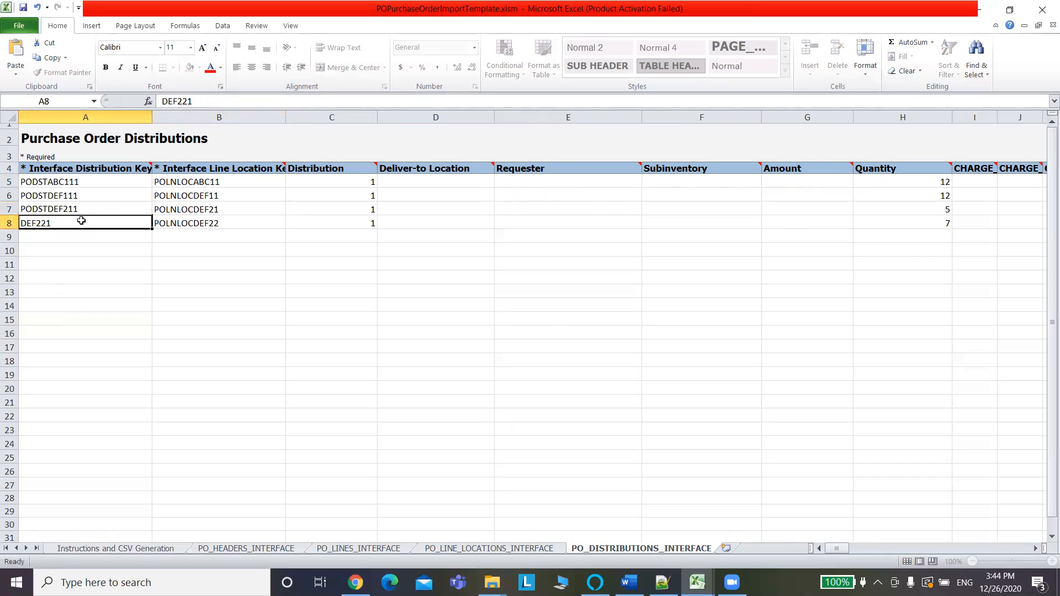
click(163, 101)
key(ctrl+v)
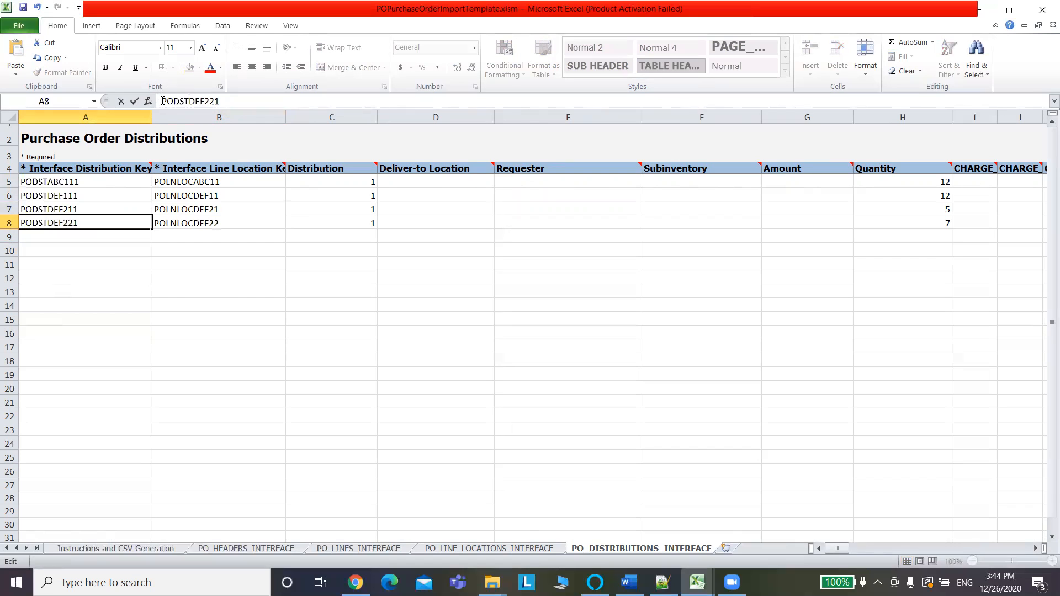
click(205, 292)
key(ctrl+s)
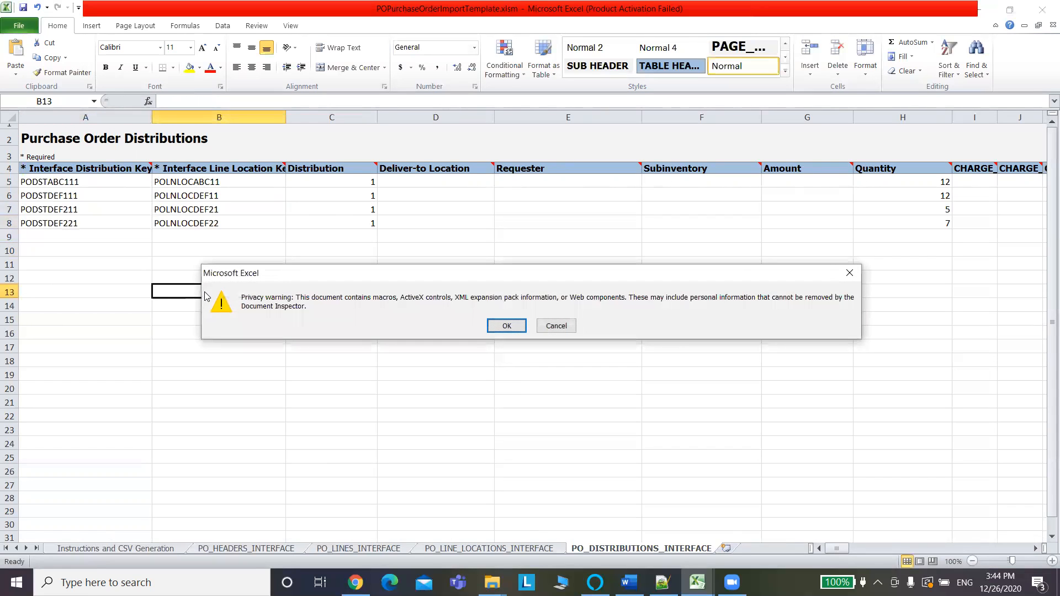
Accept the privacy warning to finish saving, then check the empty cells CP5:CP8 on the distributions sheet.
click(504, 326)
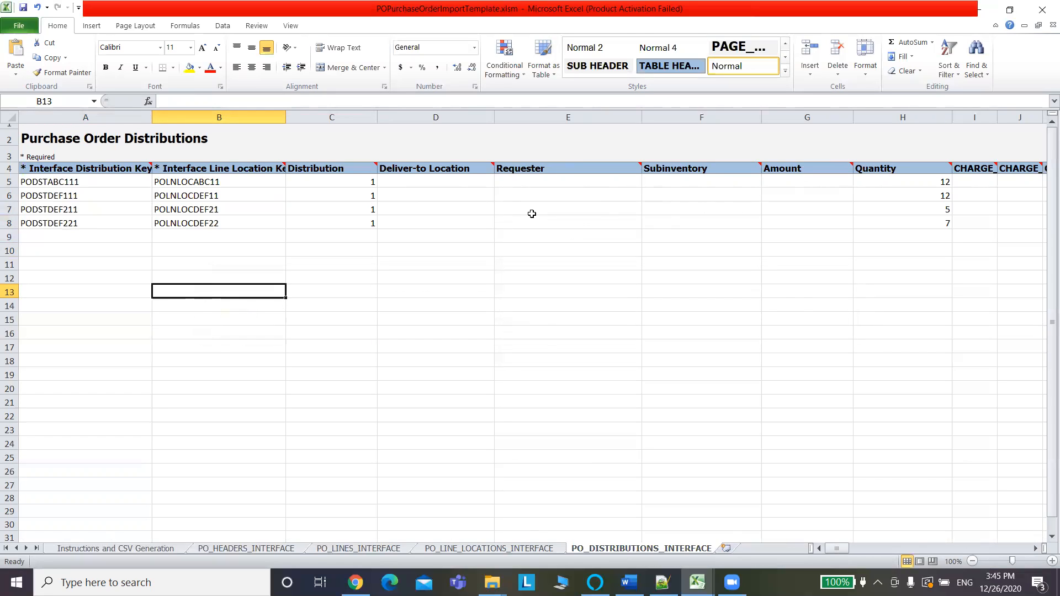
click(544, 178)
drag(842, 551, 984, 547)
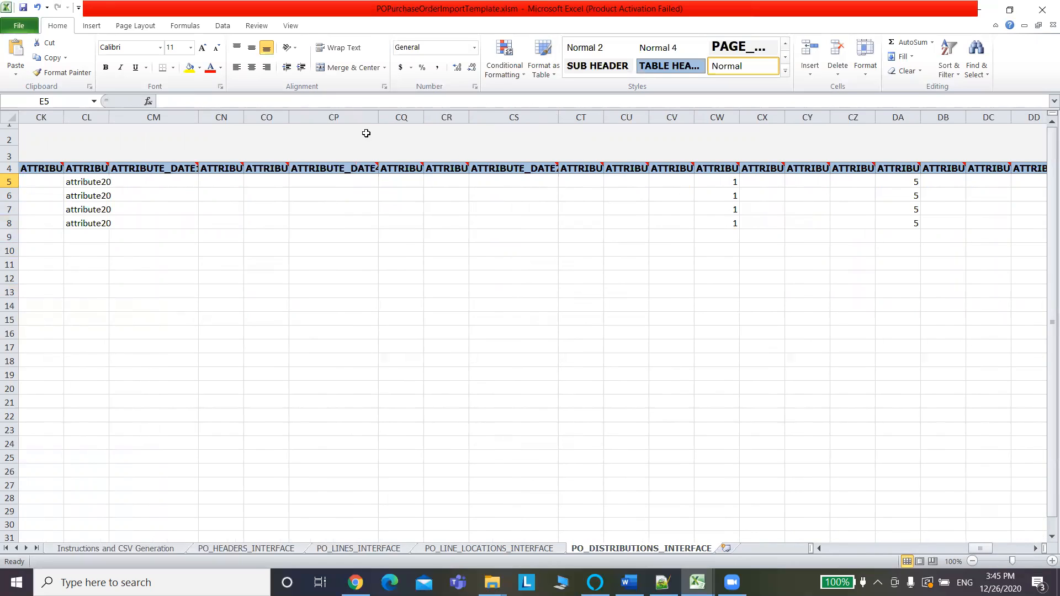
drag(342, 181, 346, 220)
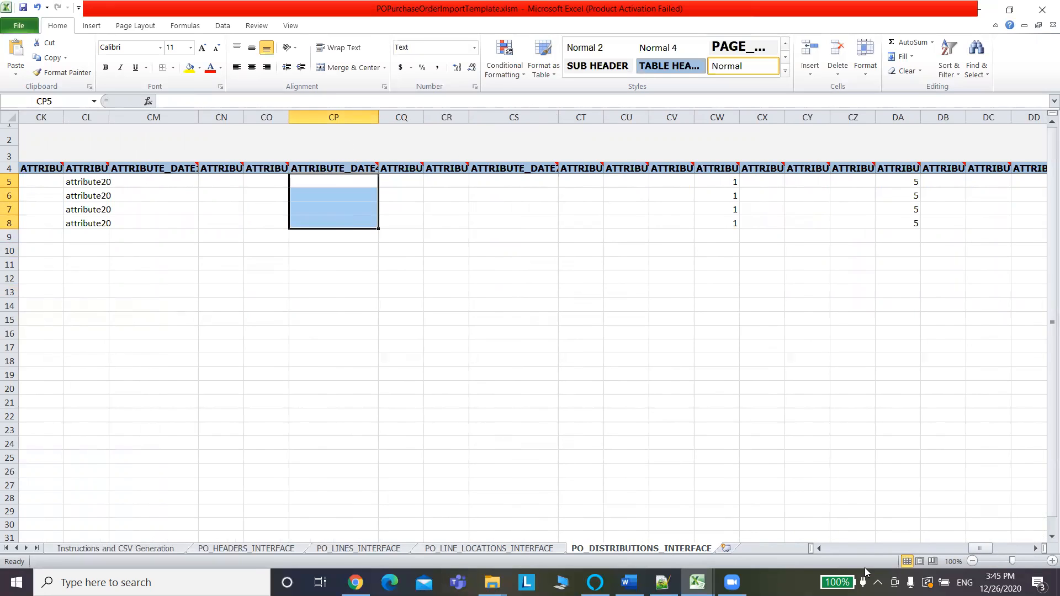
drag(978, 550, 826, 555)
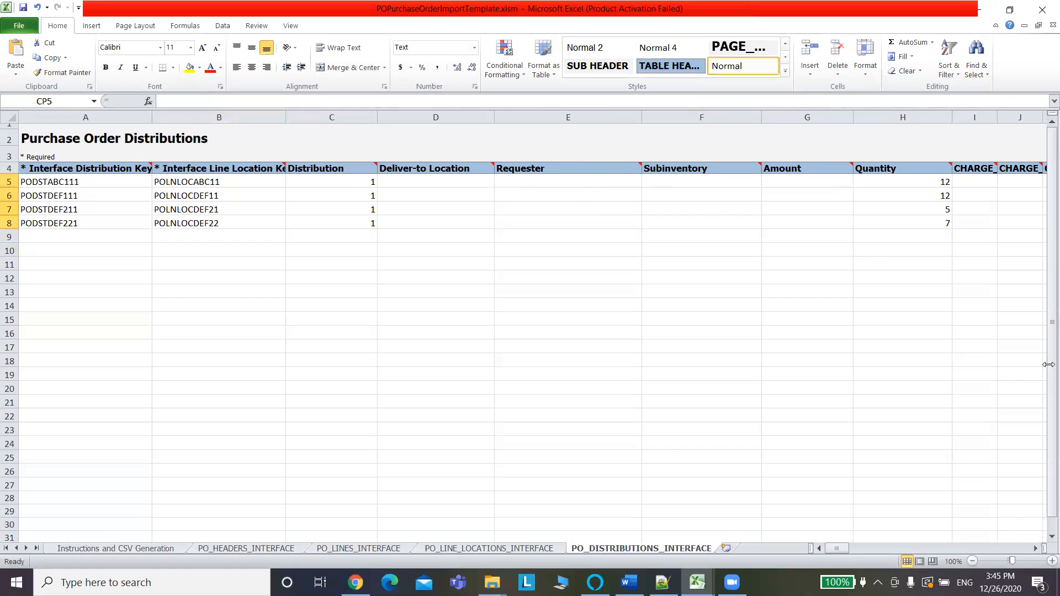
On the PO_HEADERS_INTERFACE sheet, step back and forth across the header columns in row 7.
click(266, 549)
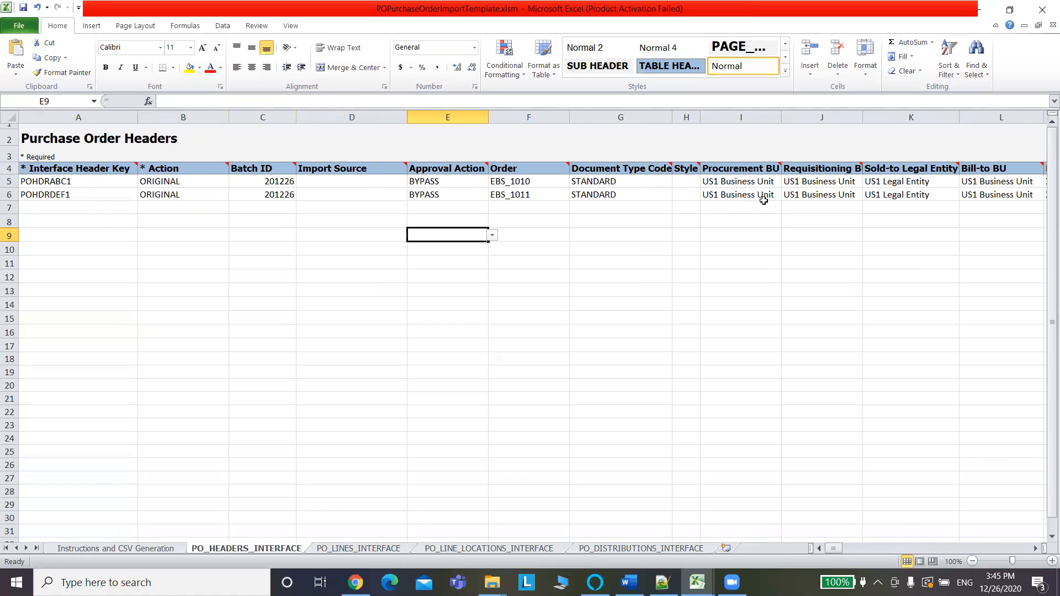
click(967, 205)
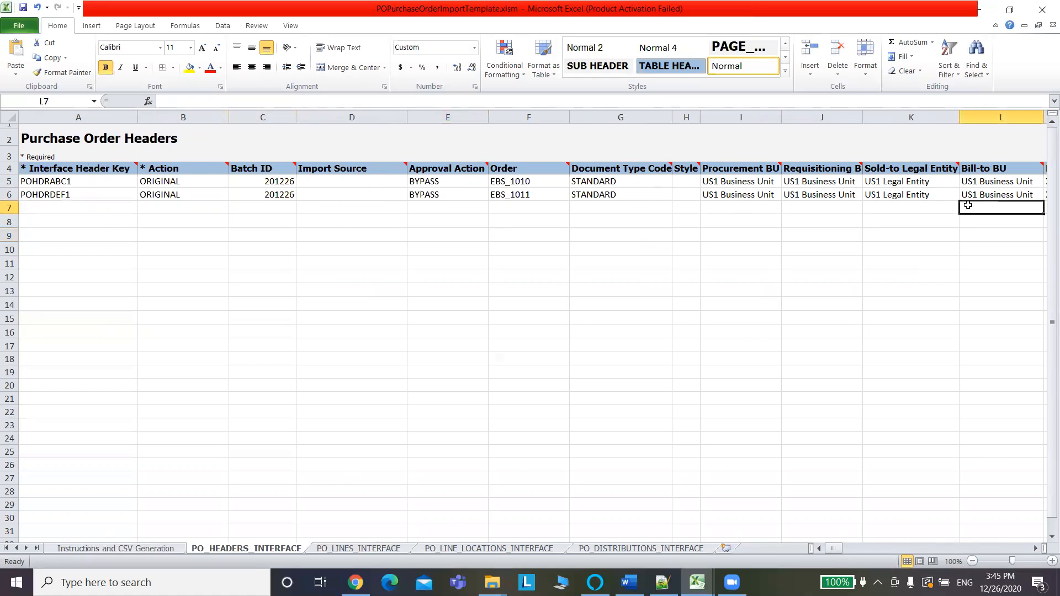
key(Right)
key(Right)
key(Right)
key(Right)
key(Right)
key(Right)
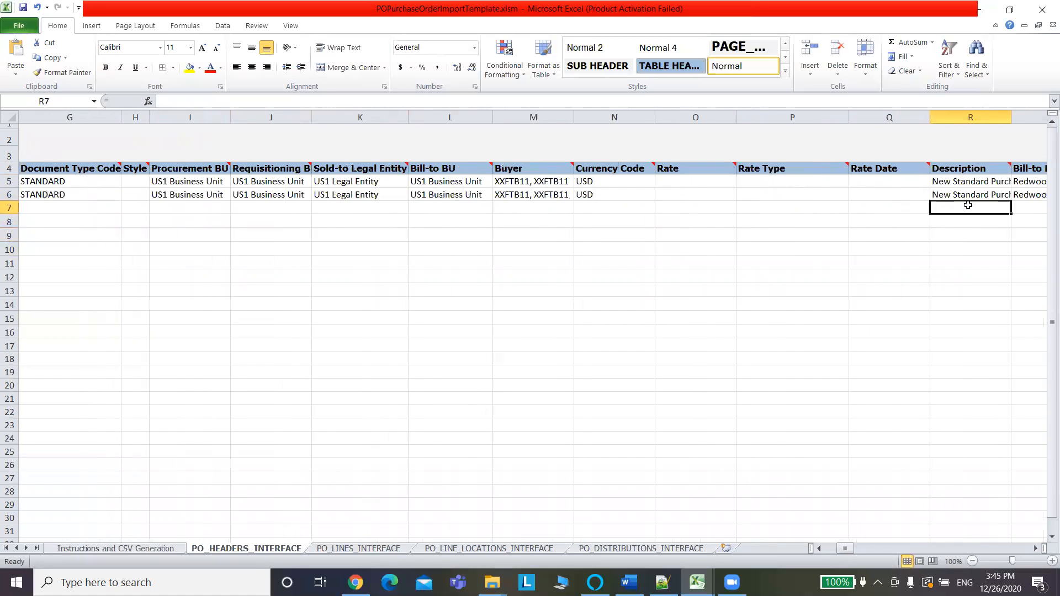
key(Right)
key(Right)
key(Right)
key(Right)
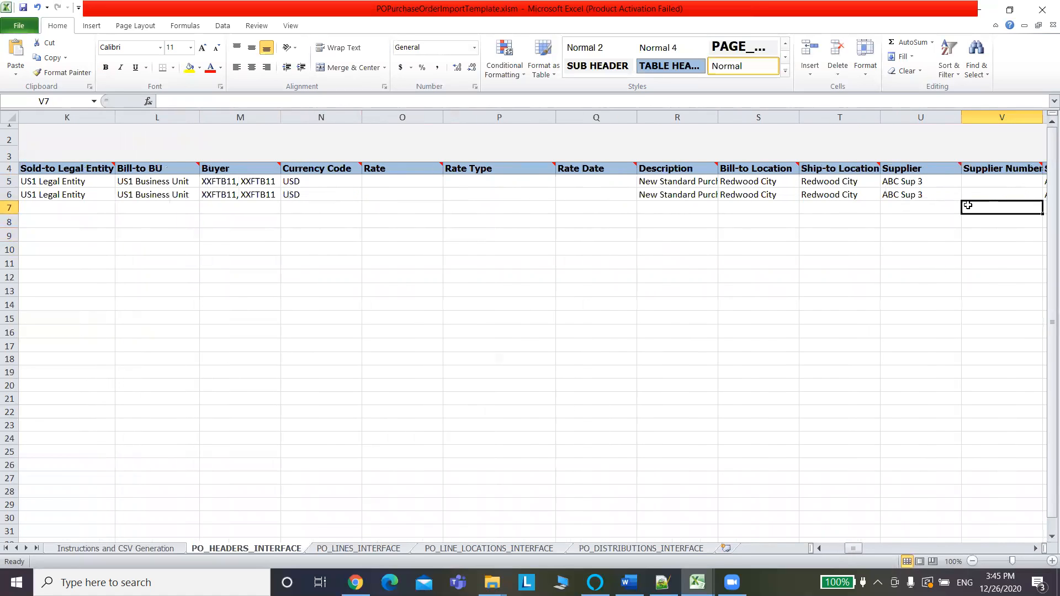
key(Right)
key(Right)
key(Right)
key(Right)
key(Right)
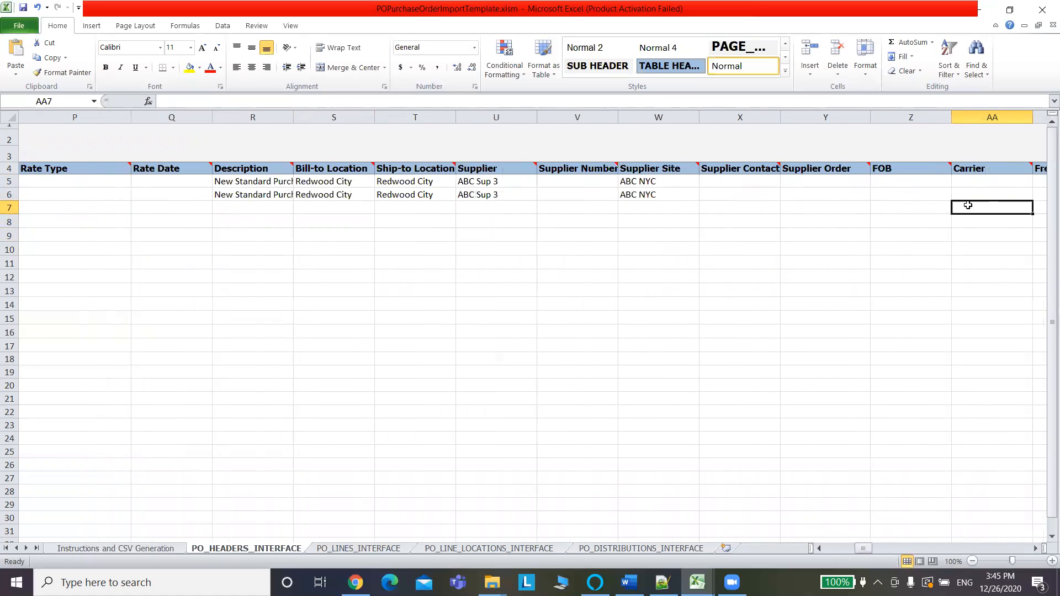
key(Left)
key(Left)
key(Left)
key(Left)
key(Left)
key(Left)
key(Left)
key(Left)
key(Left)
key(Left)
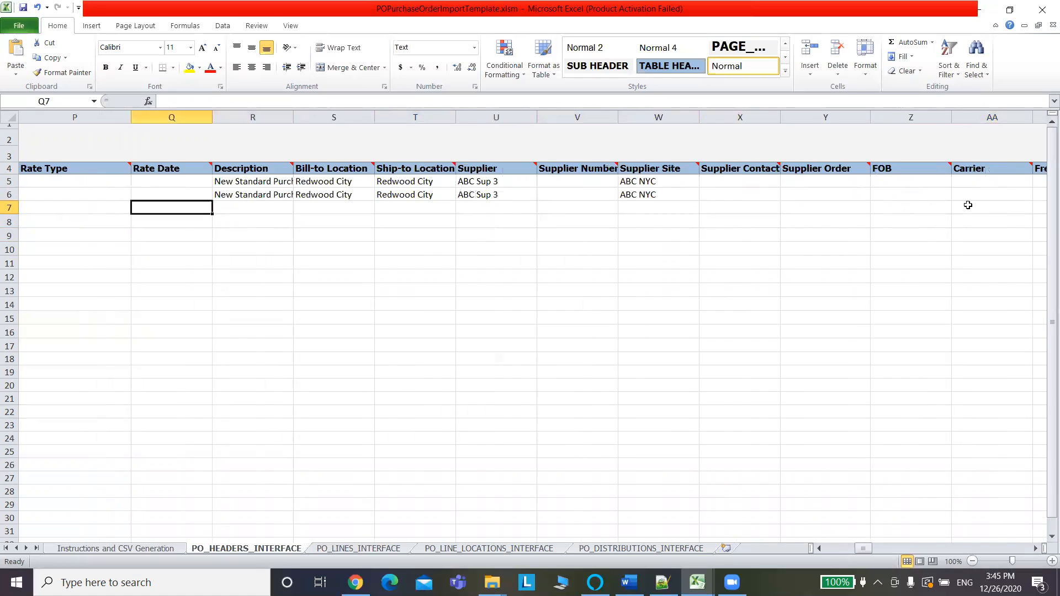
key(Left)
key(Left)
key(Left)
key(Left)
key(Left)
key(Left)
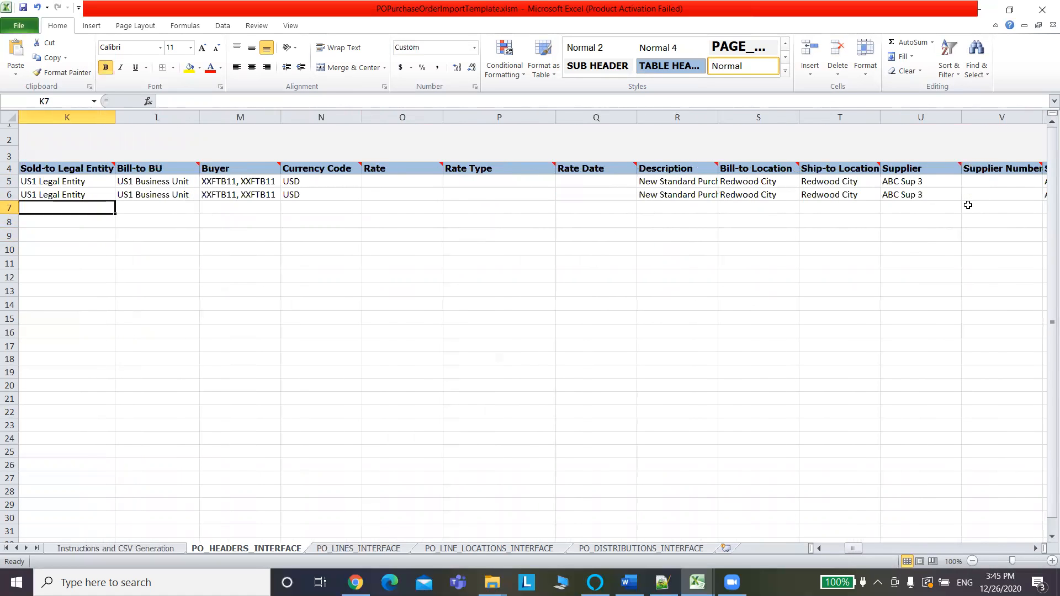
key(Left)
key(Left)
key(Left)
key(Left)
key(Left)
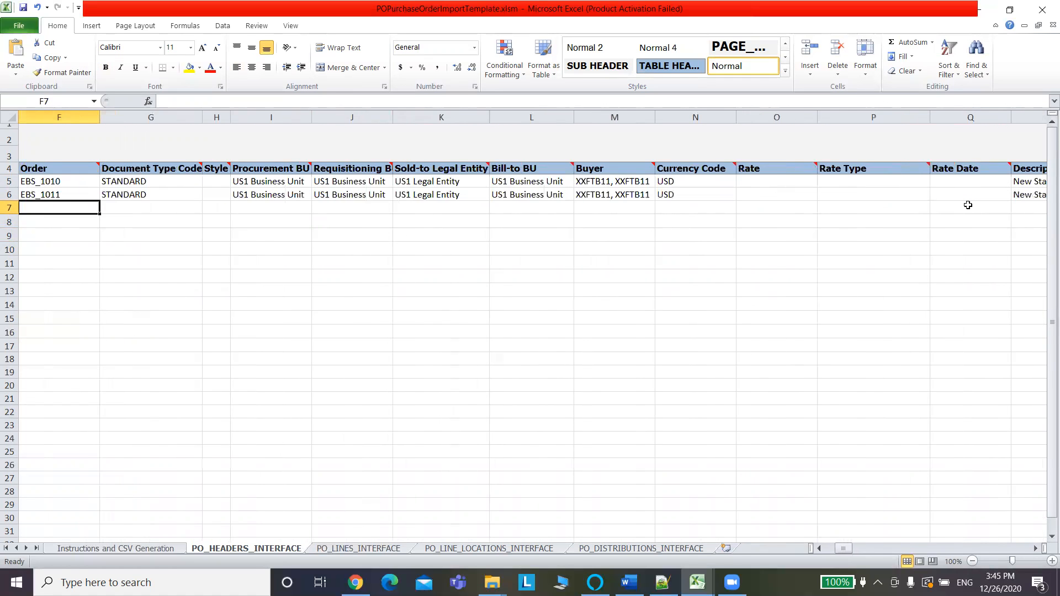
key(Left)
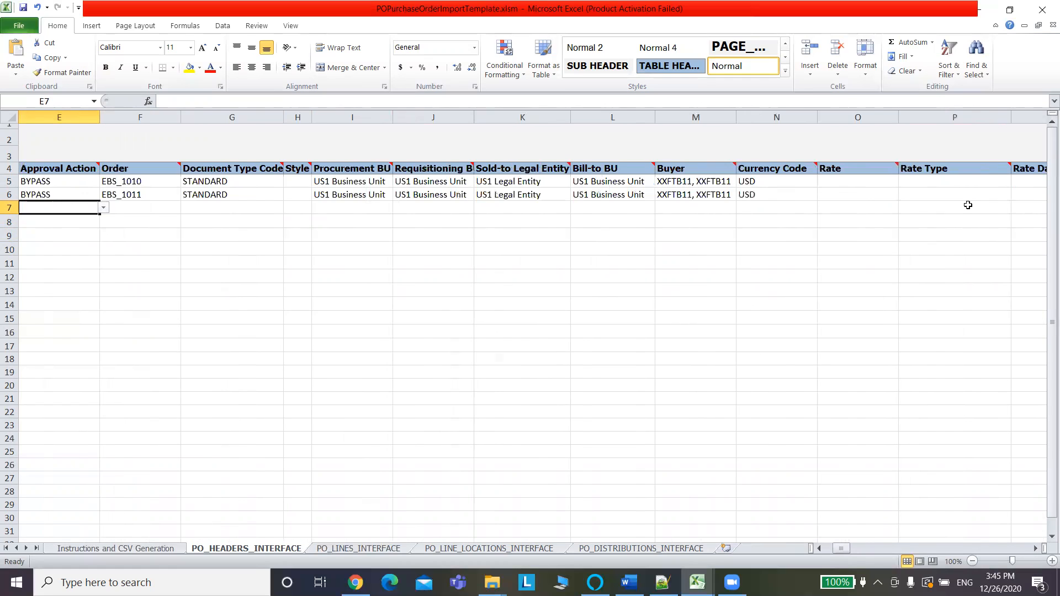
key(Left)
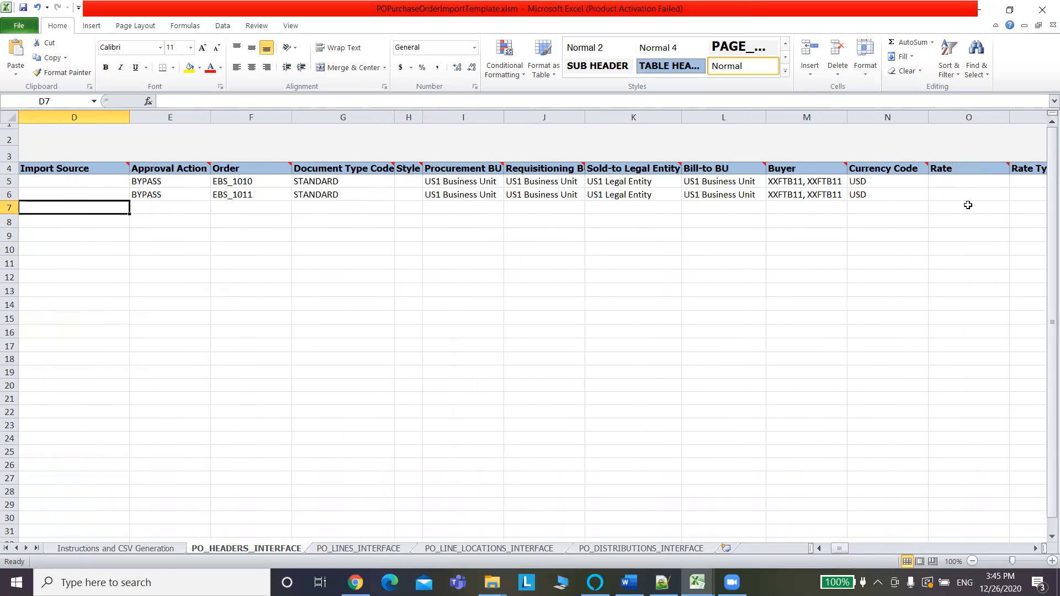
Check the Buyer in M5 and the empty Buyer E-mail cell CP5, then return to the Fusion purchase order.
click(807, 181)
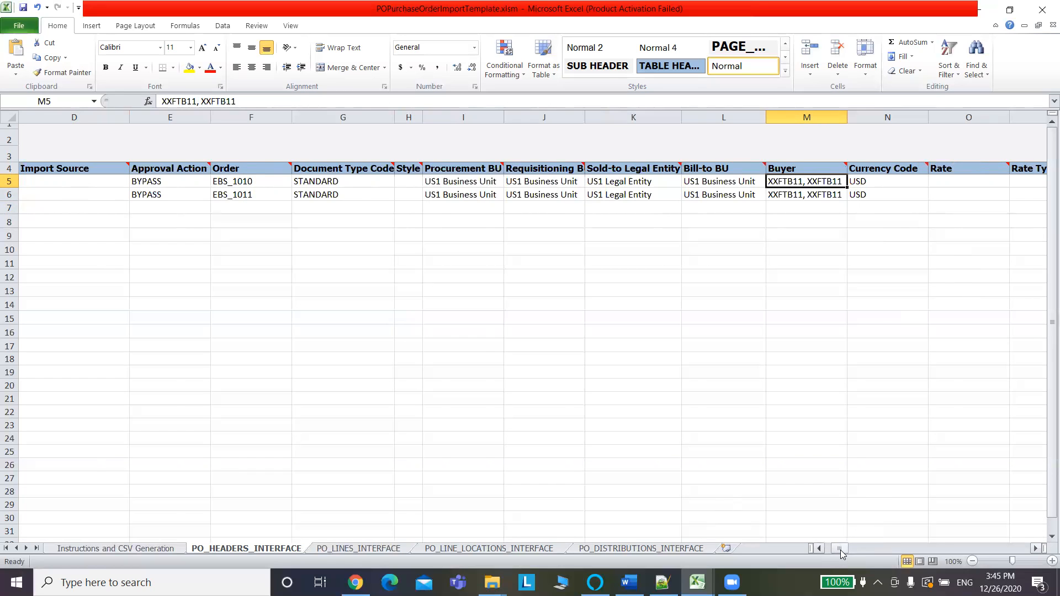
drag(844, 550, 1020, 562)
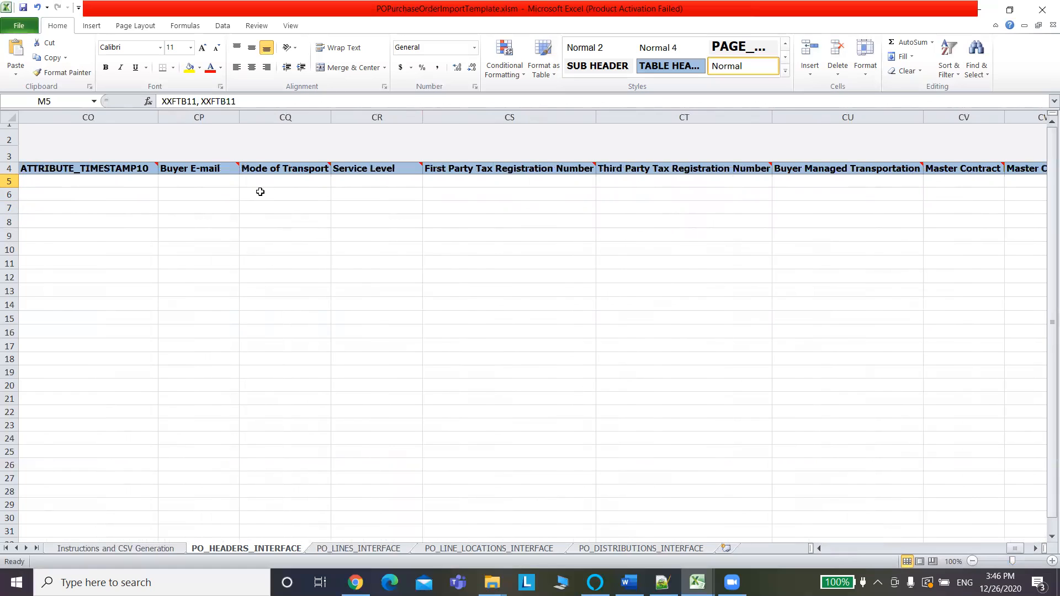
click(202, 181)
mouse_move(230, 165)
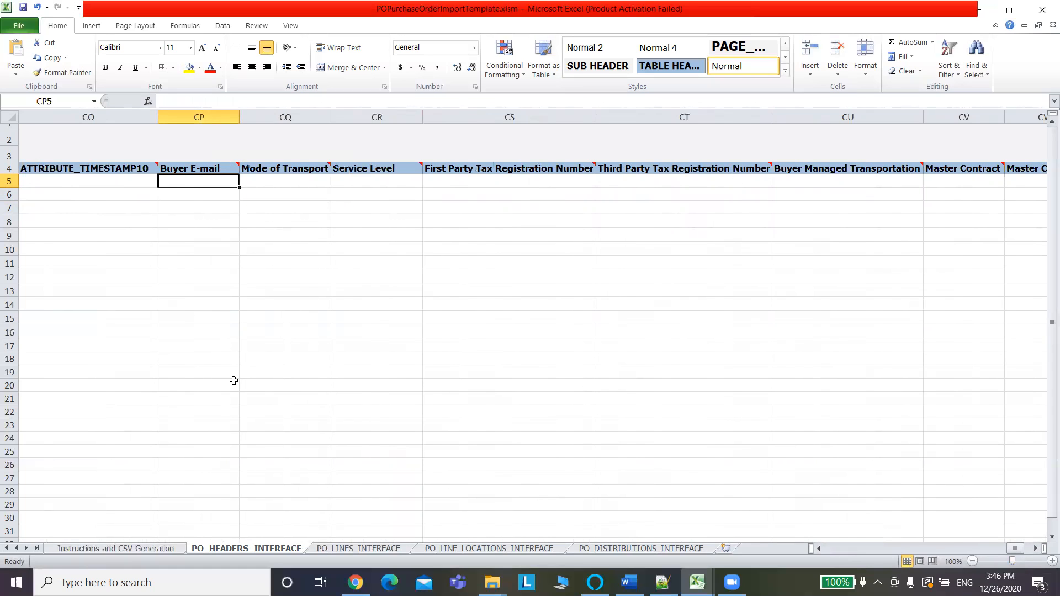
key(alt+Tab)
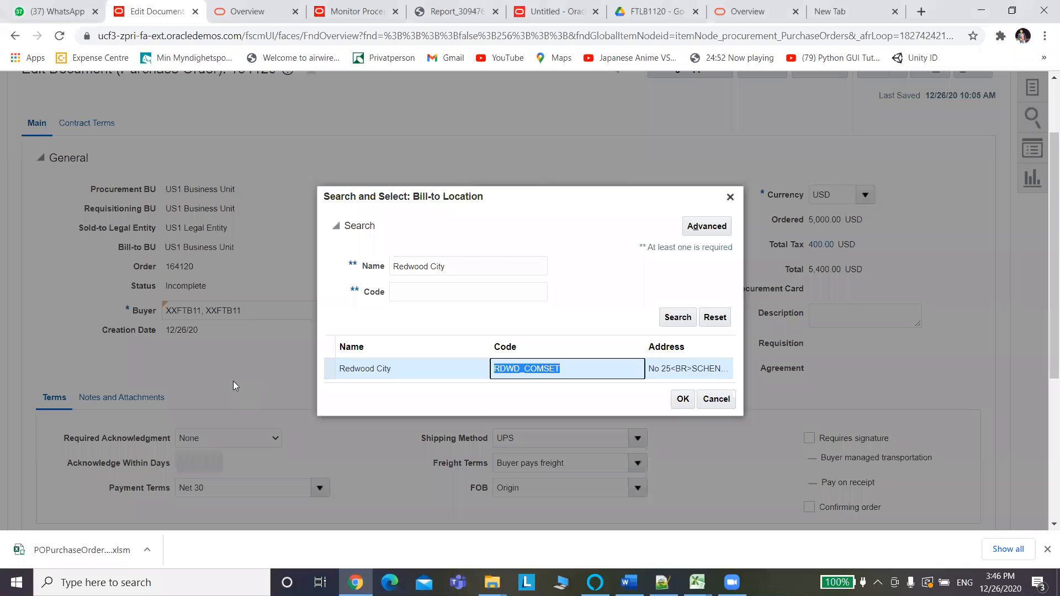
Close the Bill-to Location search and reselect the current buyer from the buyer list.
click(730, 197)
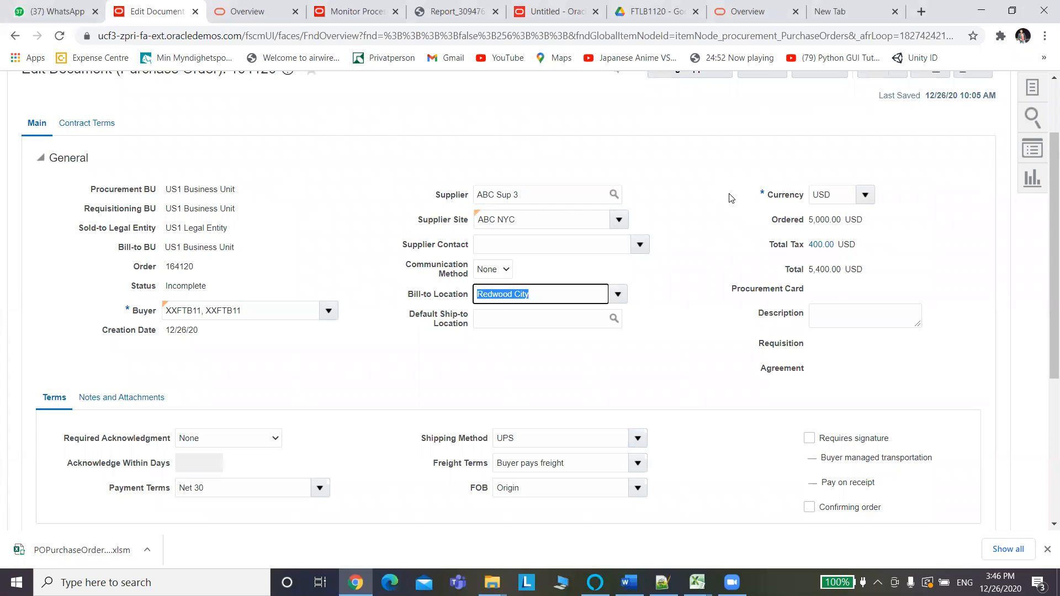
click(329, 312)
drag(241, 303, 205, 301)
key(ctrl+c)
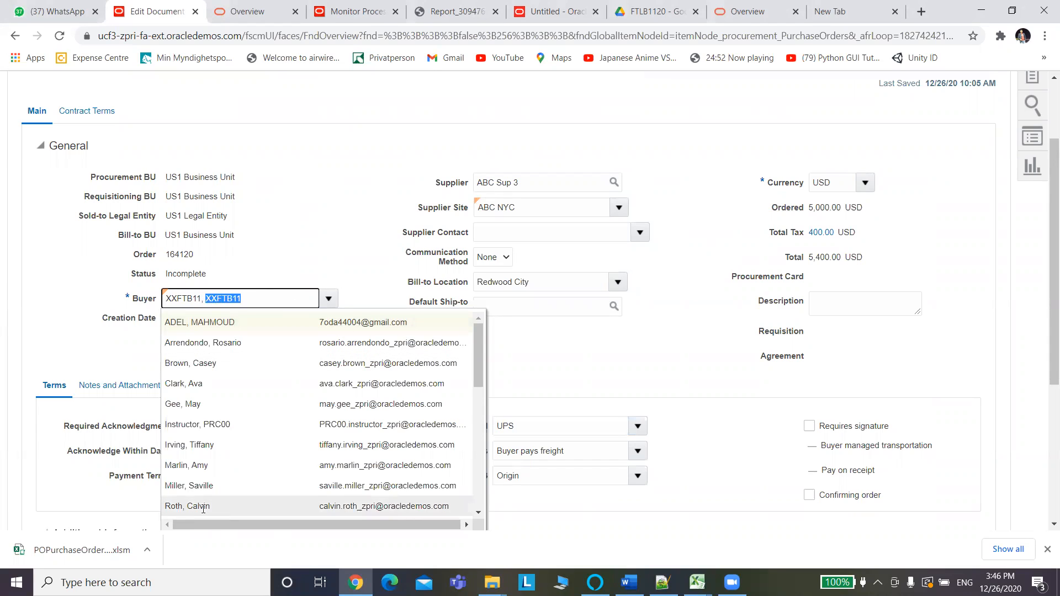
drag(482, 359, 479, 503)
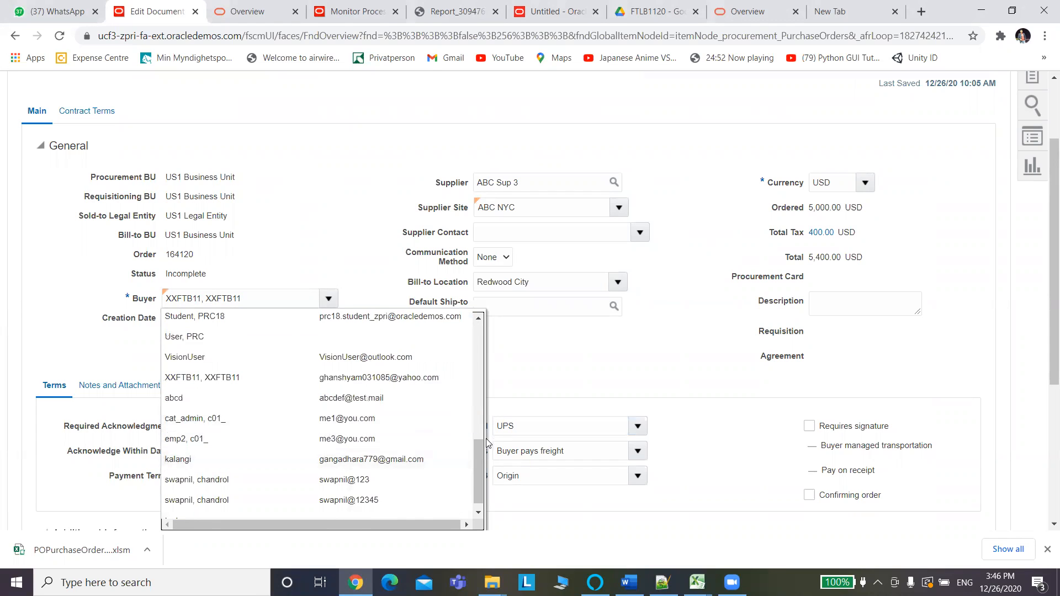
drag(475, 451, 473, 448)
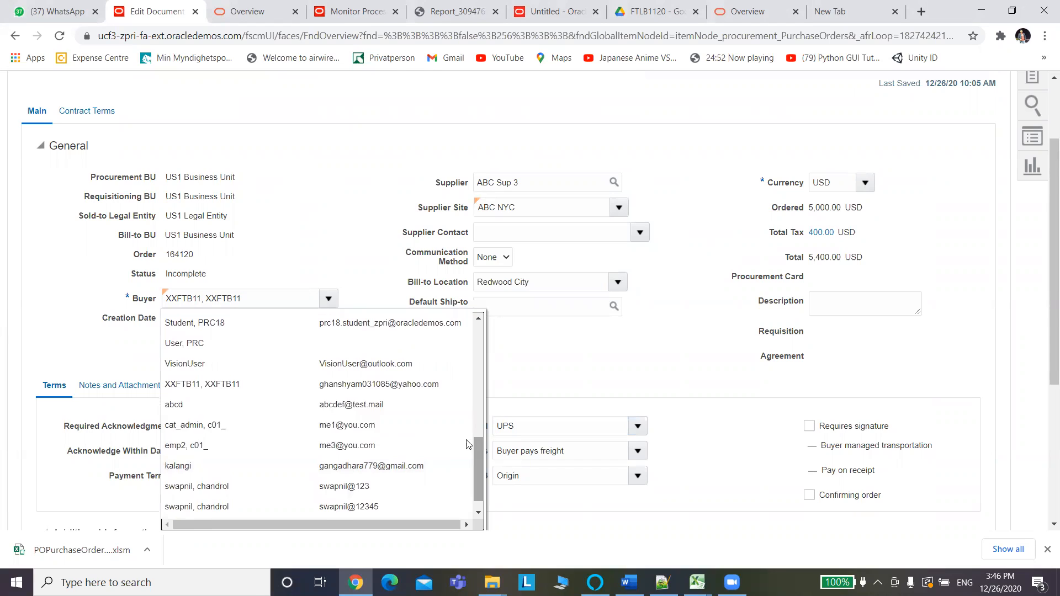
click(440, 385)
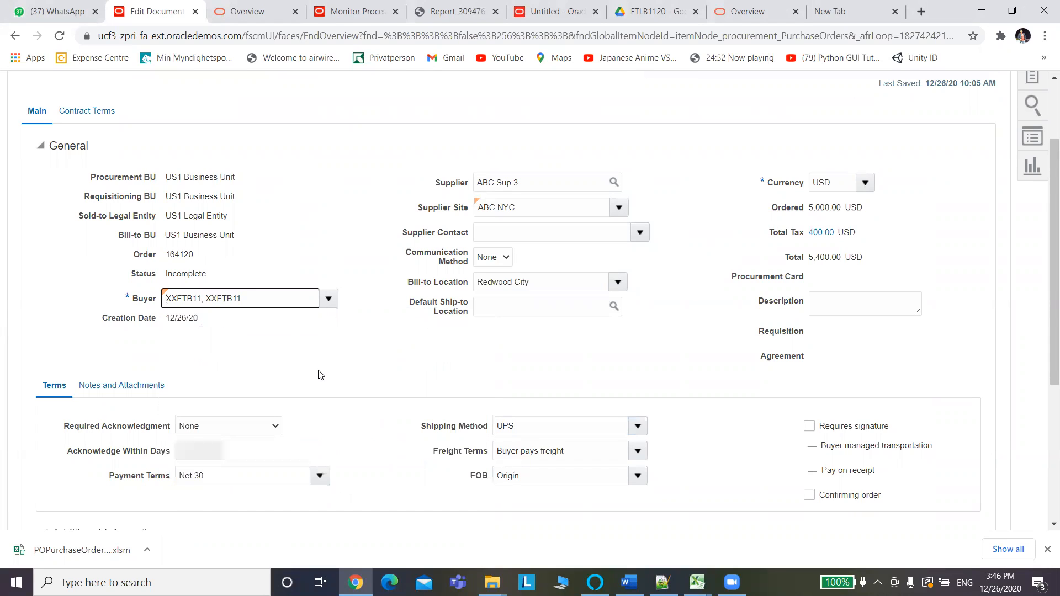
Paste the buyer's name into Buyer and confirm the matching suggestion.
click(329, 306)
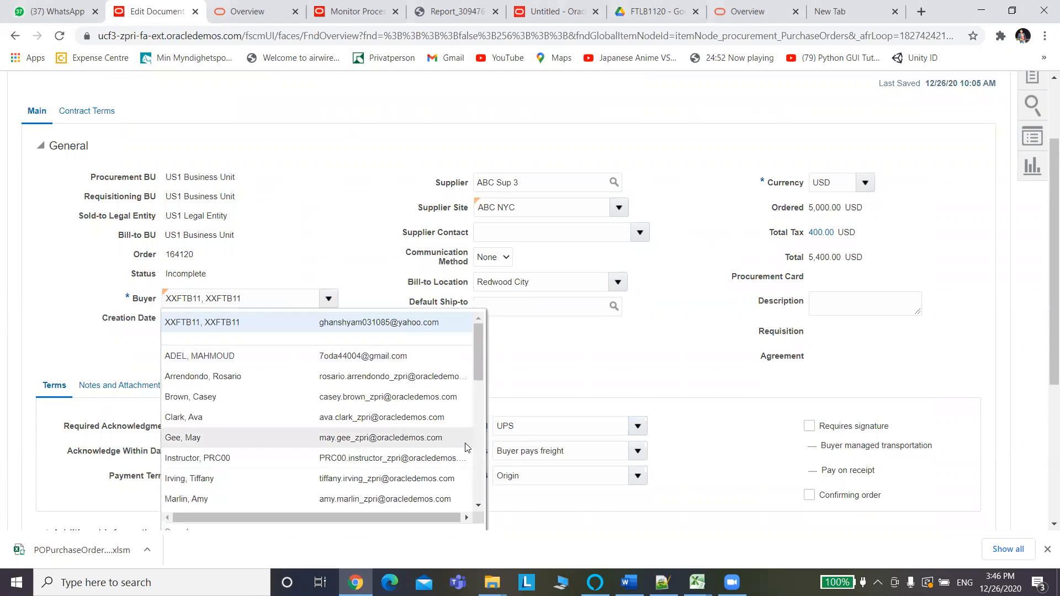
drag(480, 330, 470, 482)
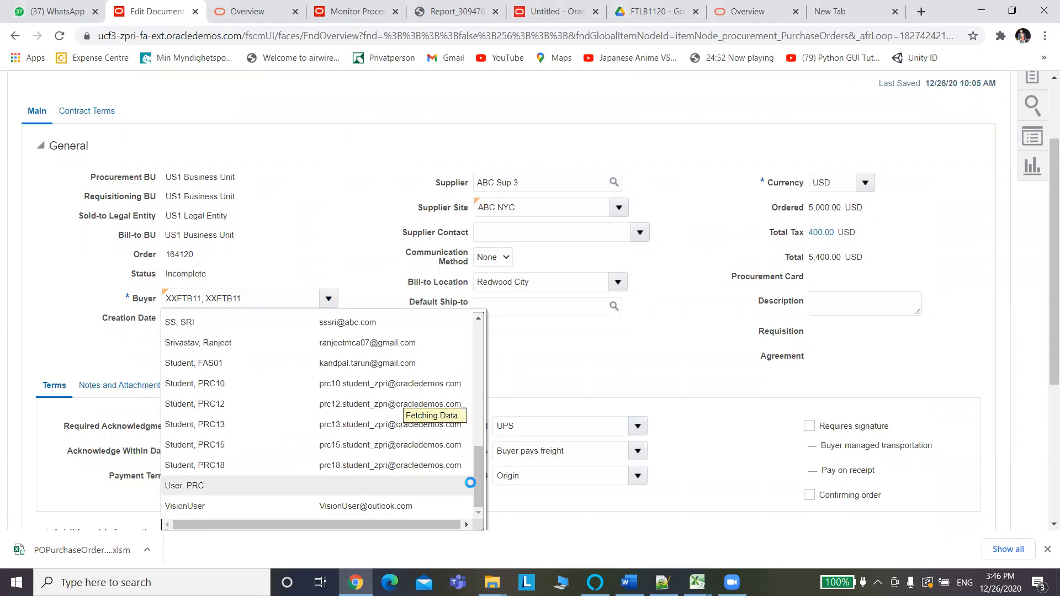
click(277, 301)
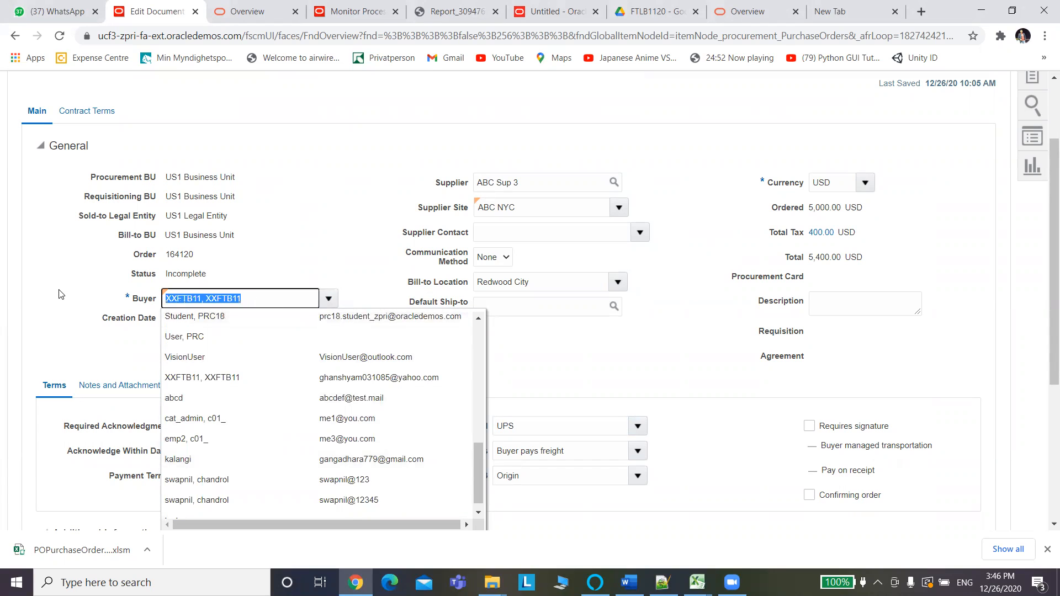
key(ctrl+v)
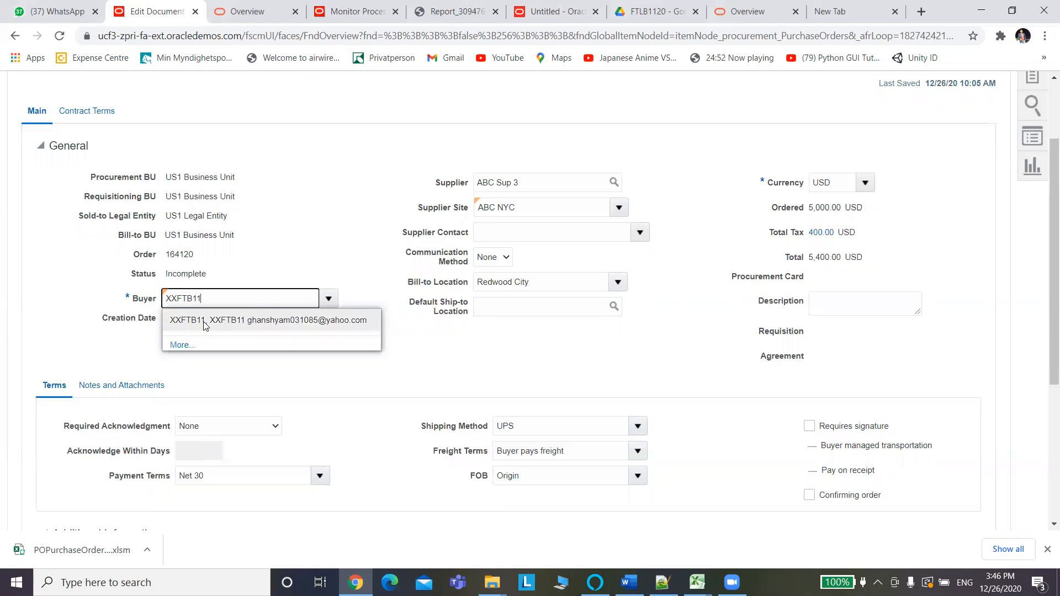
click(205, 325)
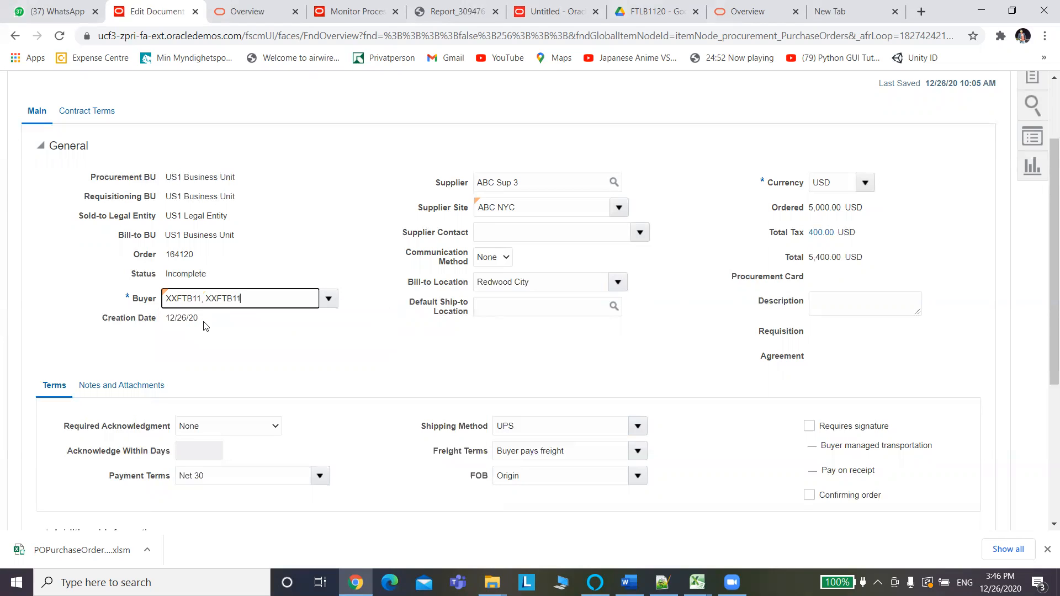
Enter the buyer's e-mail address in CP5, autofit column CP, and fill it down to CP6.
key(alt+Tab)
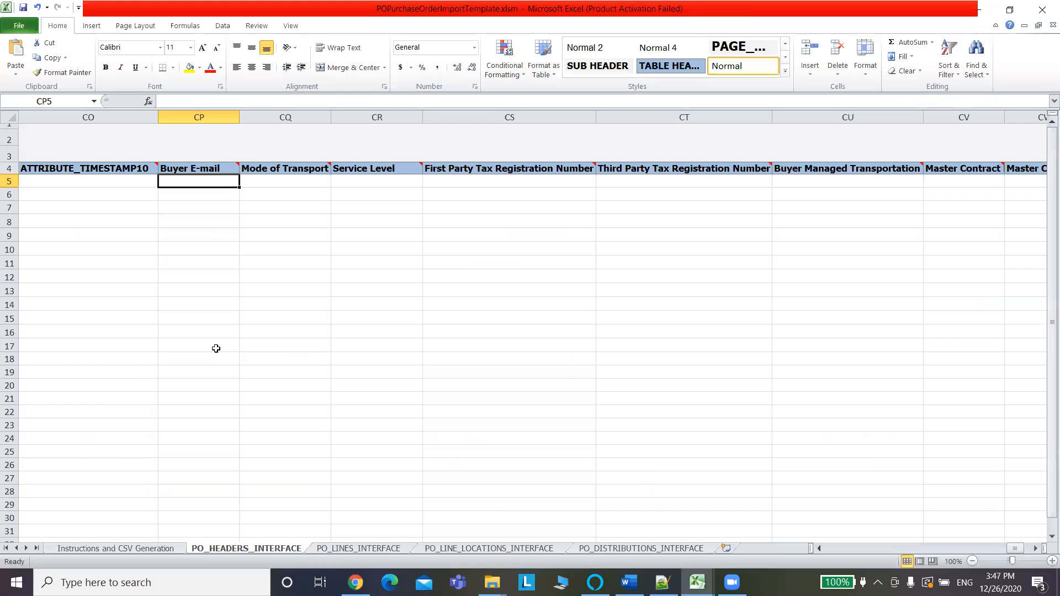
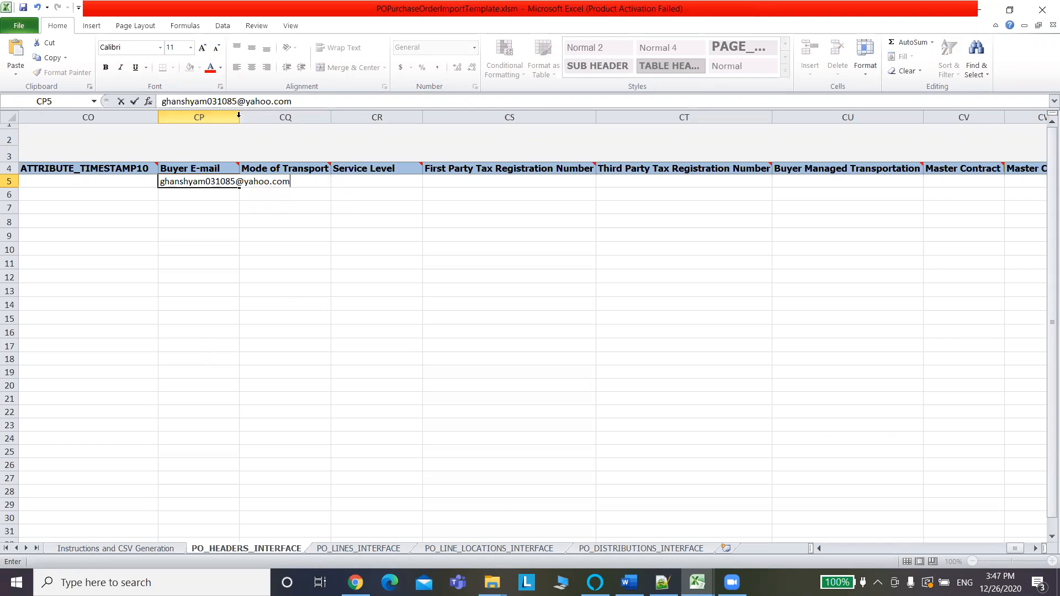
click(243, 265)
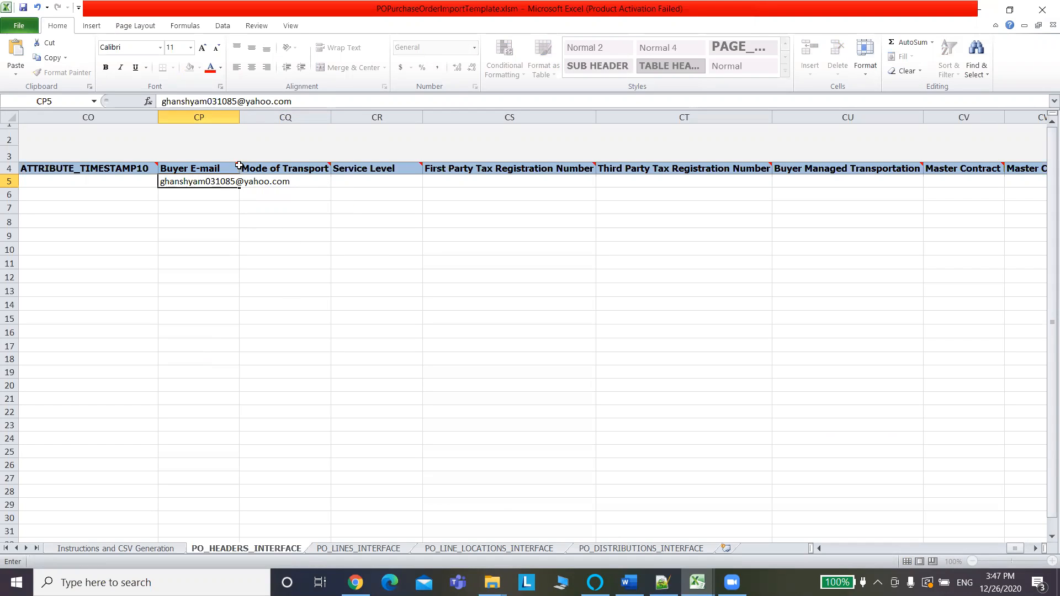
double_click(240, 114)
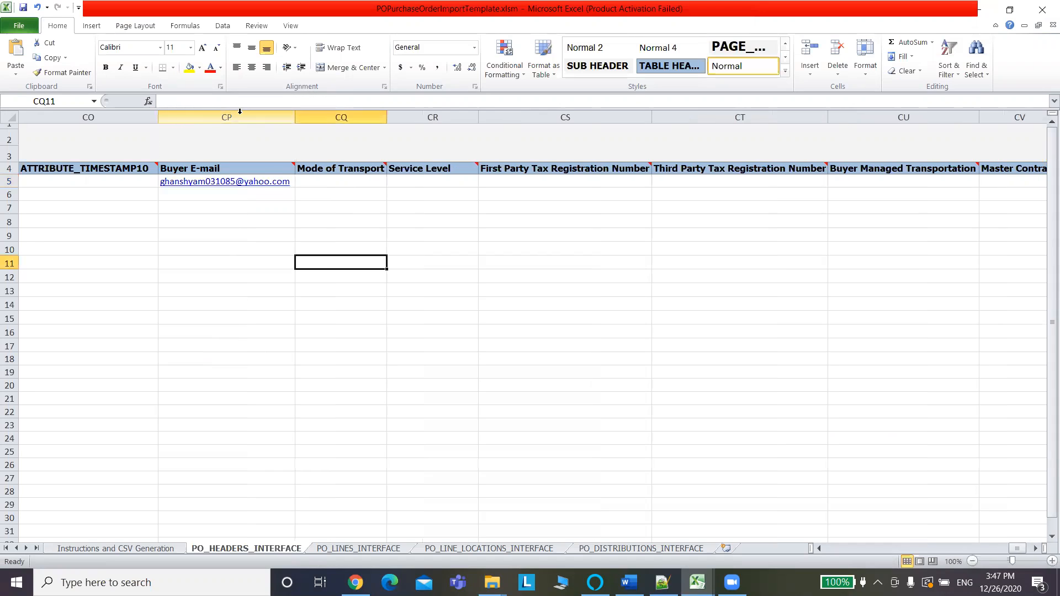
click(292, 182)
drag(293, 187, 295, 199)
click(338, 273)
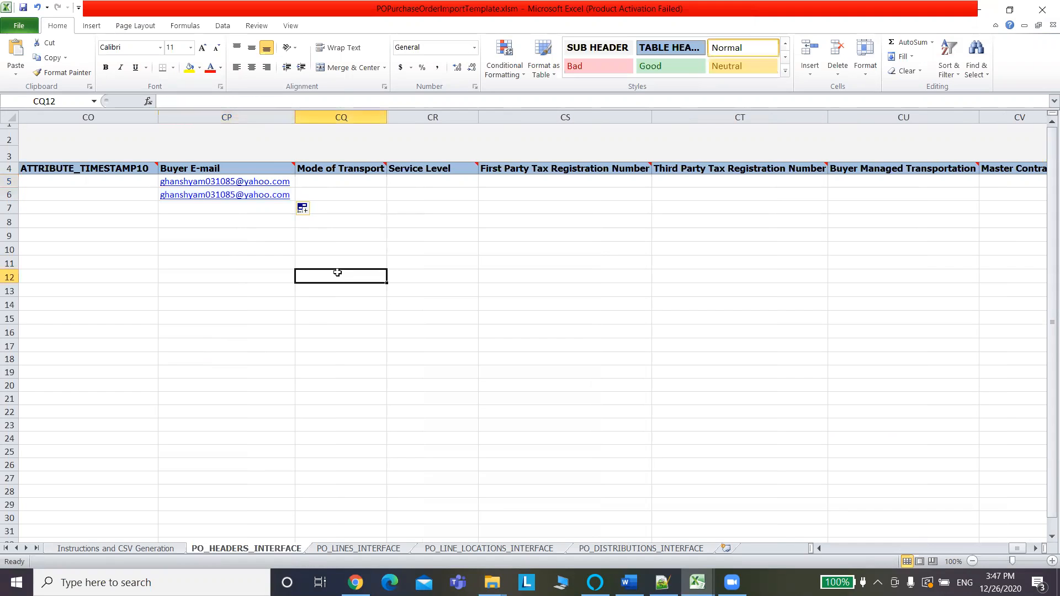
Save the workbook, accepting the privacy warning.
key(ctrl+s)
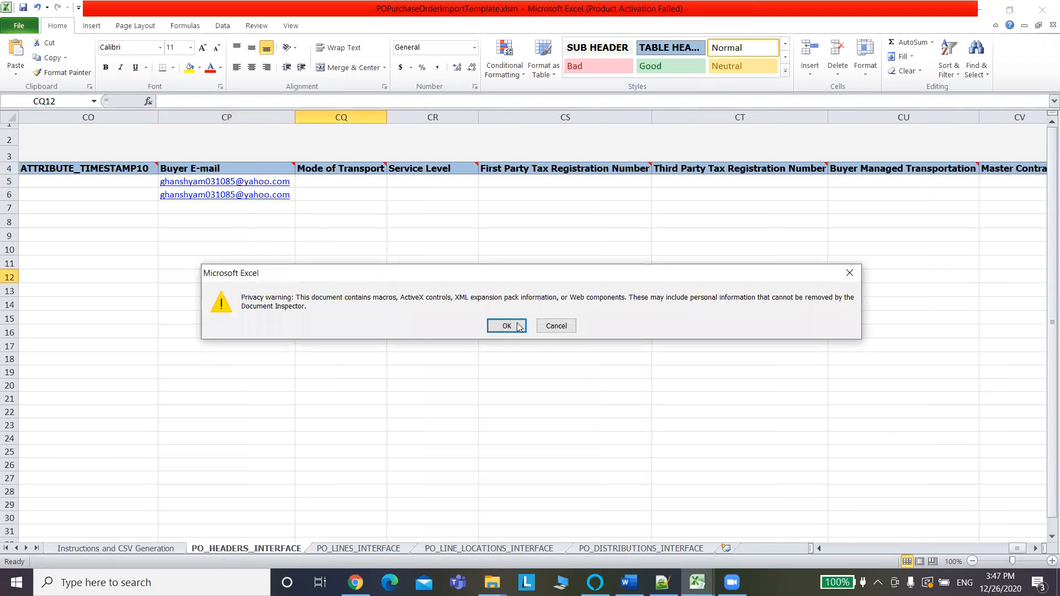
click(516, 329)
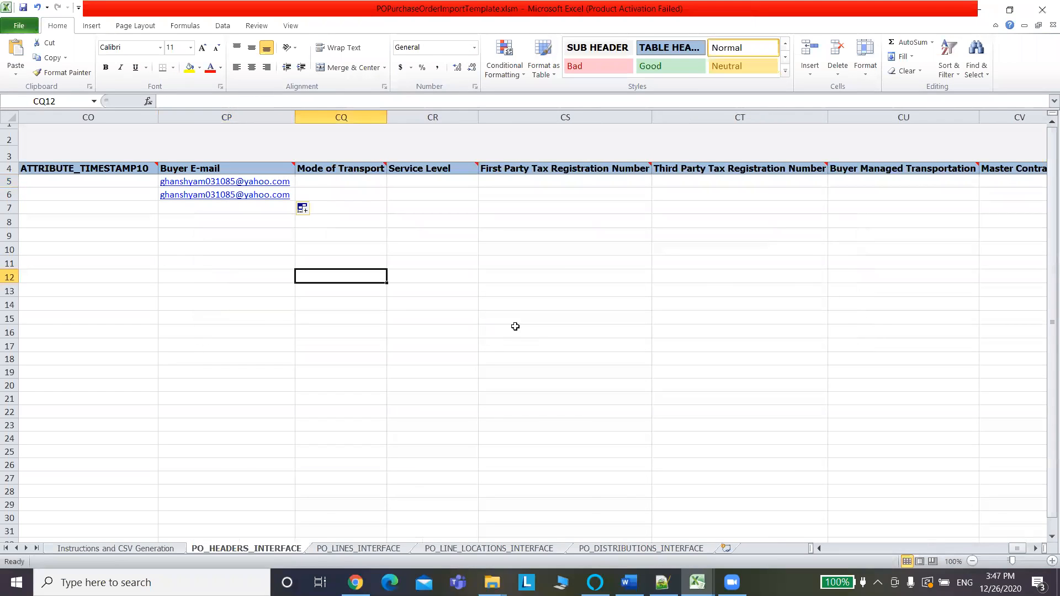
click(647, 548)
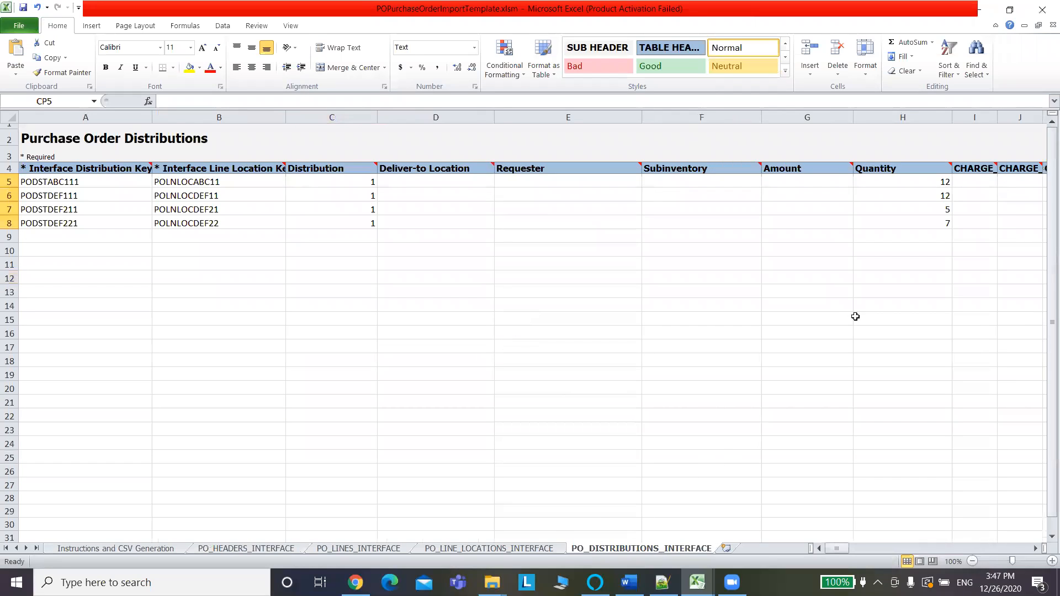
Review the empty CHARGE_ACCOUNT_SEGMENT columns along row 5 of the distributions sheet.
click(977, 182)
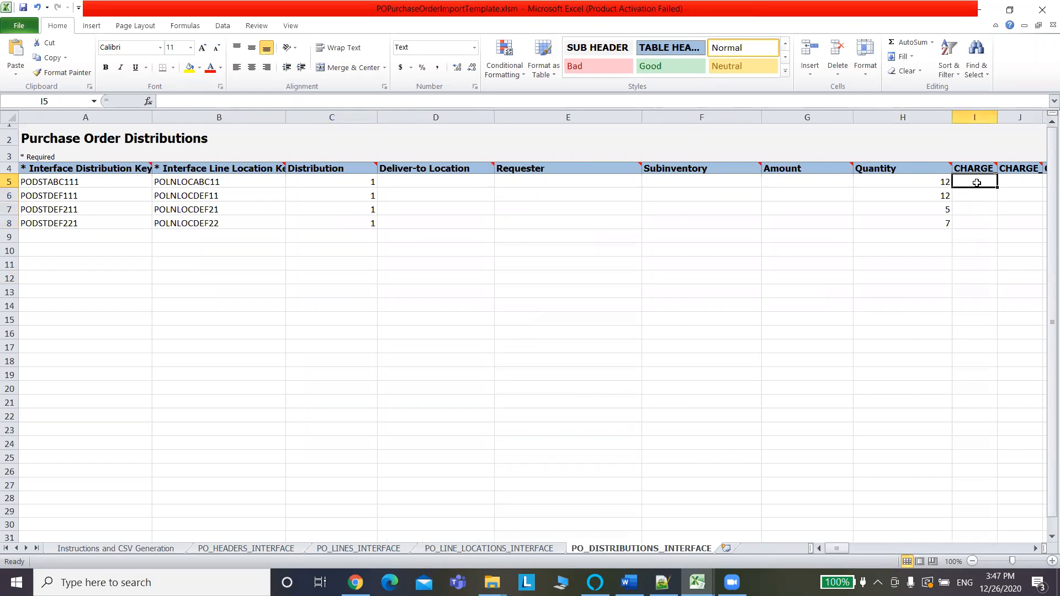
key(Right)
key(Right)
key(Right)
key(Right)
key(Right)
key(Right)
key(Right)
key(Right)
key(Right)
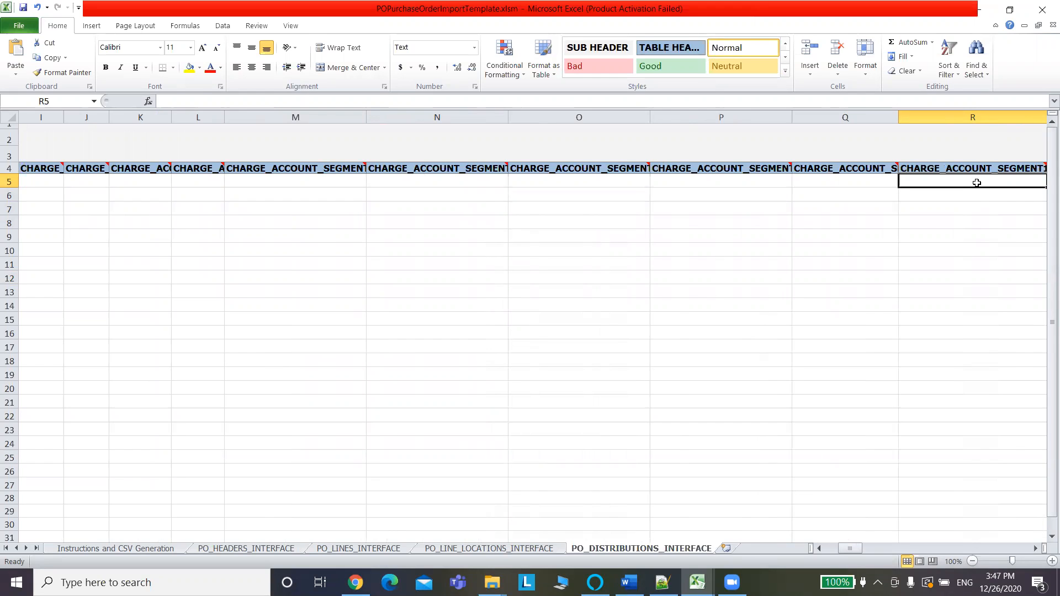
key(Right)
key(Right)
key(Right)
key(Right)
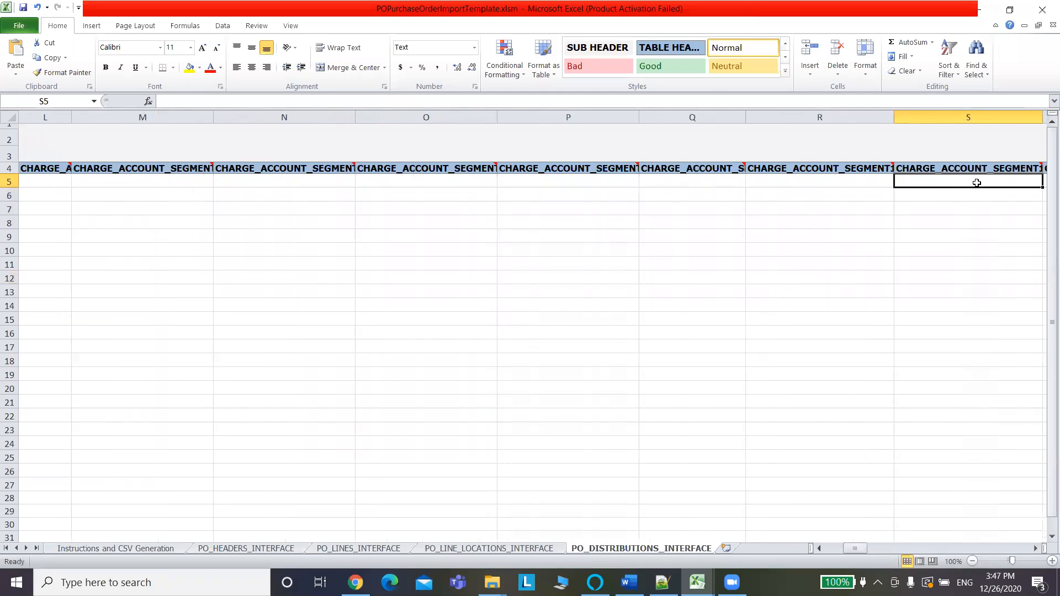
key(Right)
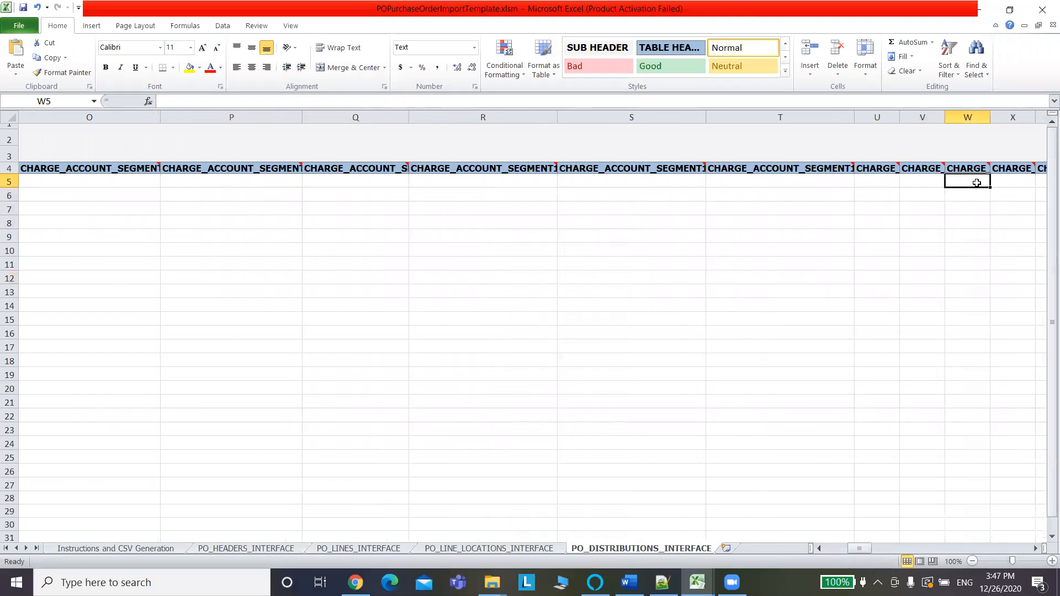
key(Left)
key(Left)
key(Left)
key(Left)
key(Left)
key(Left)
key(Left)
key(Left)
key(Left)
key(Left)
key(Left)
key(Left)
key(Left)
key(Left)
key(Left)
key(Left)
key(Left)
key(Left)
key(Left)
key(Left)
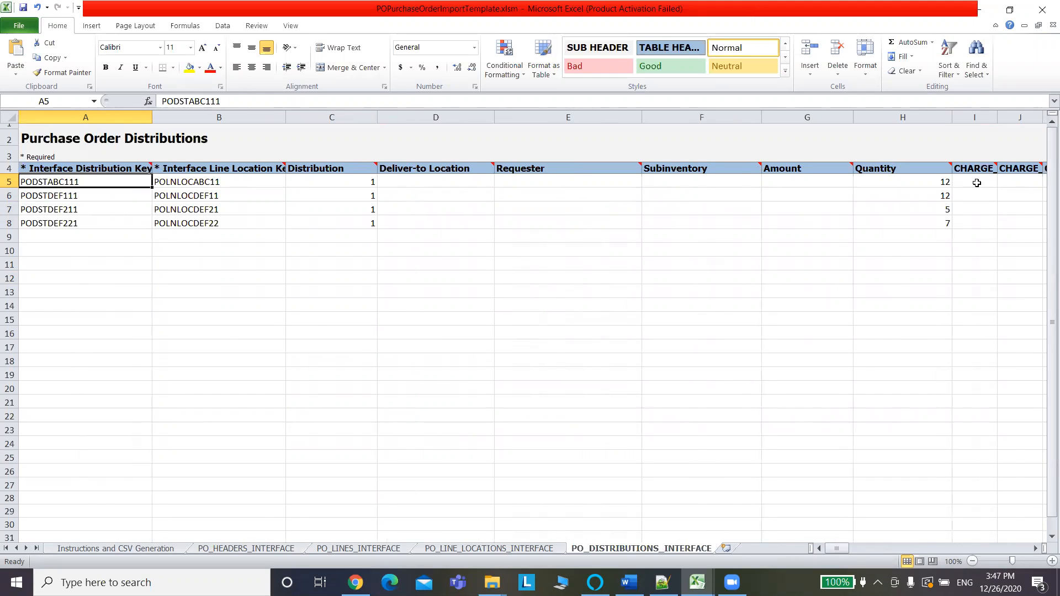
On purchase order 164120, check the schedule location and the charge account 101.10.62540.000.000.000.
click(356, 582)
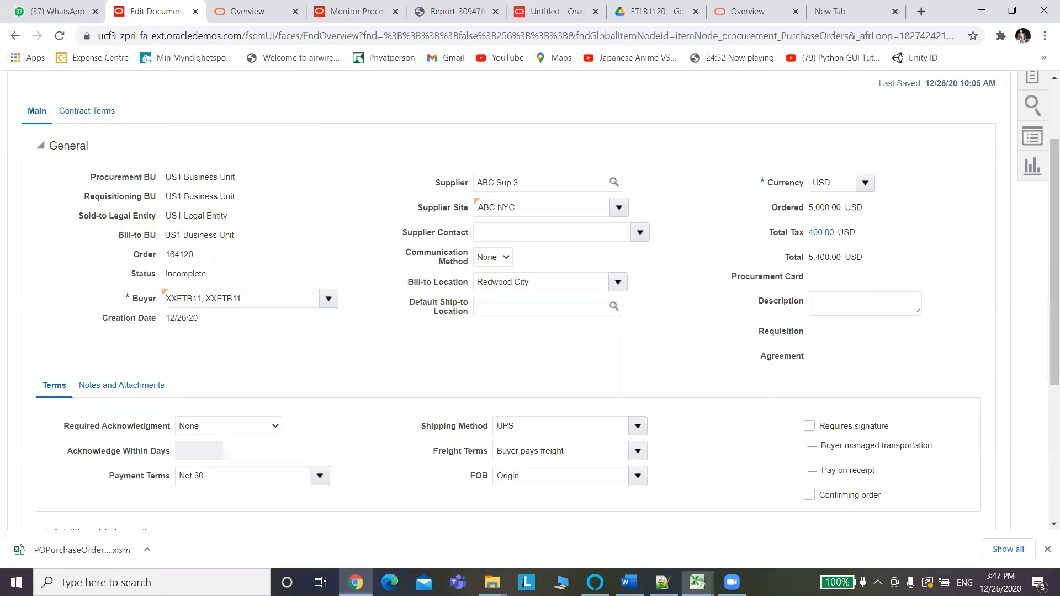
drag(1044, 174, 1047, 359)
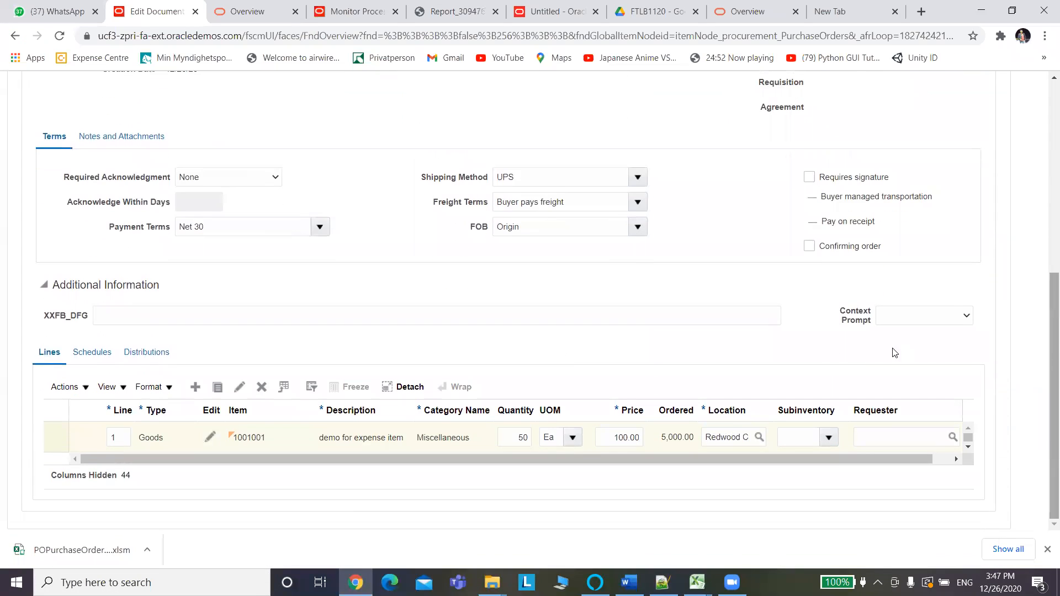
click(98, 357)
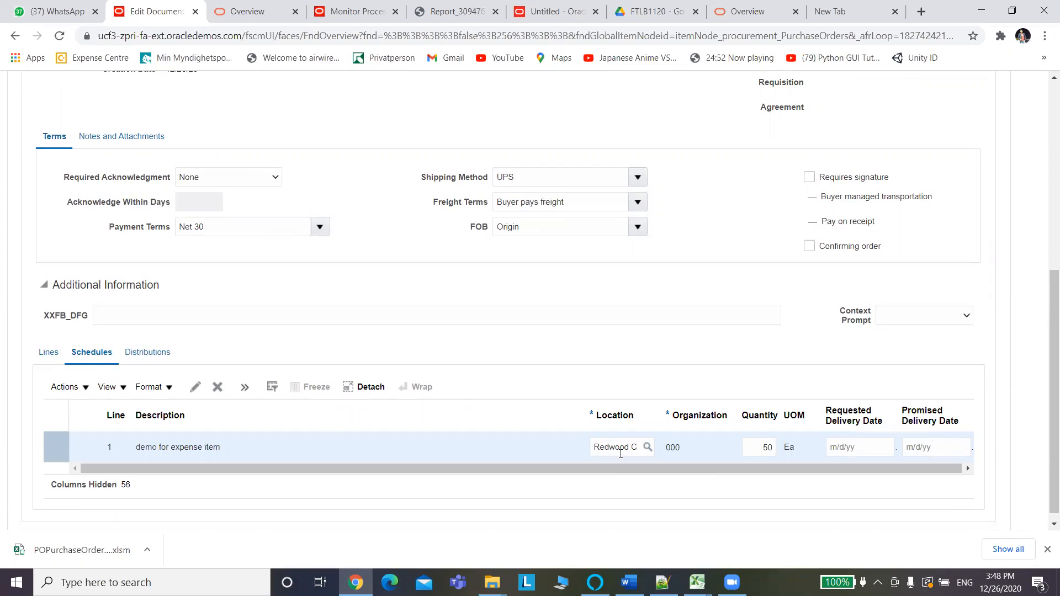
drag(595, 445, 666, 449)
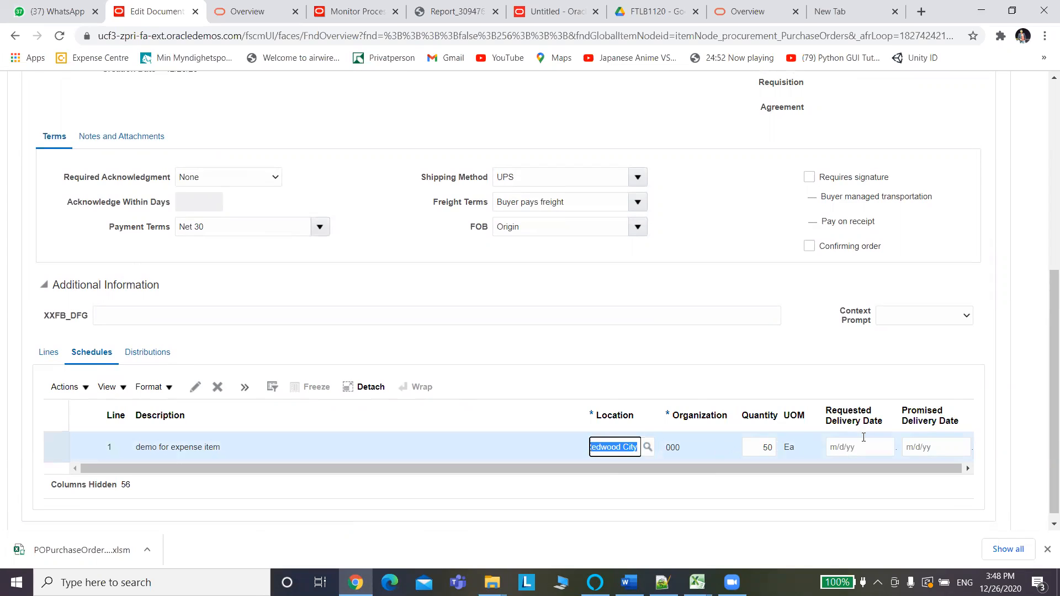
click(155, 354)
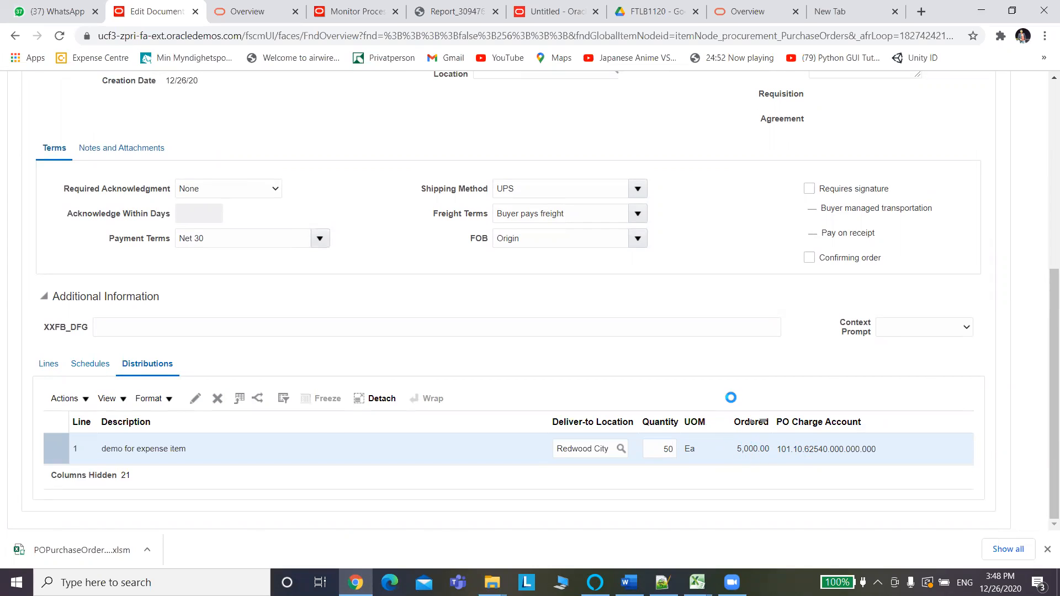
mouse_move(882, 452)
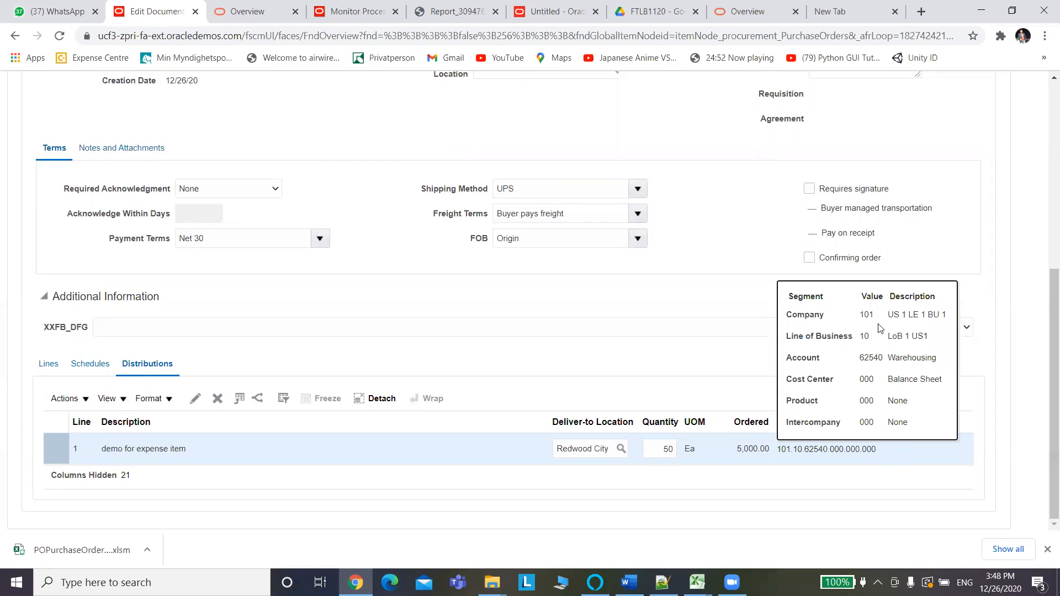
Check the PO charge account segments 101, 10, 62540, 000, 000, 000, then return to the Excel template.
drag(877, 316, 860, 317)
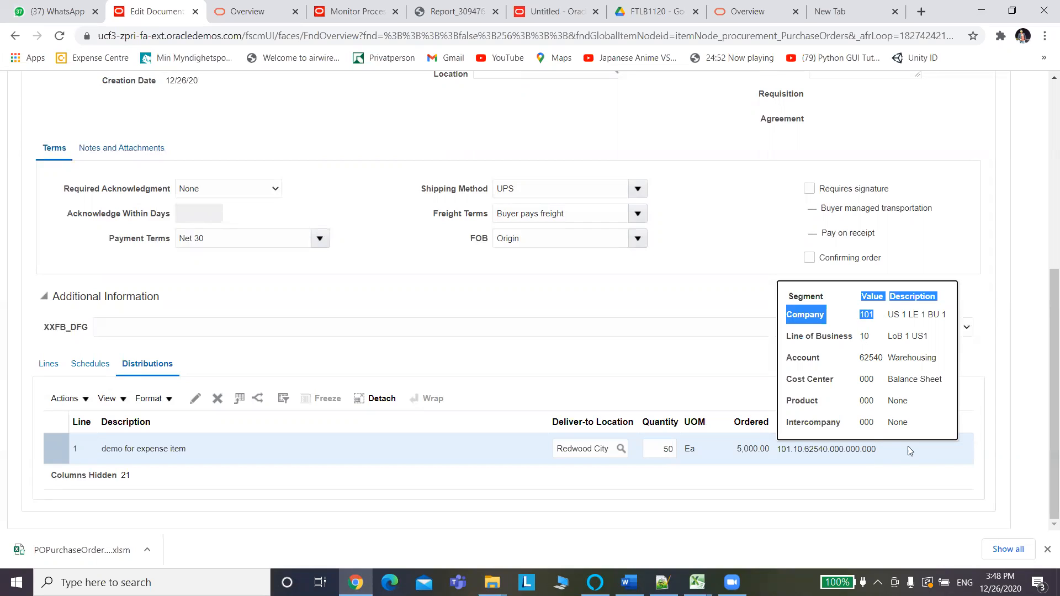
click(928, 480)
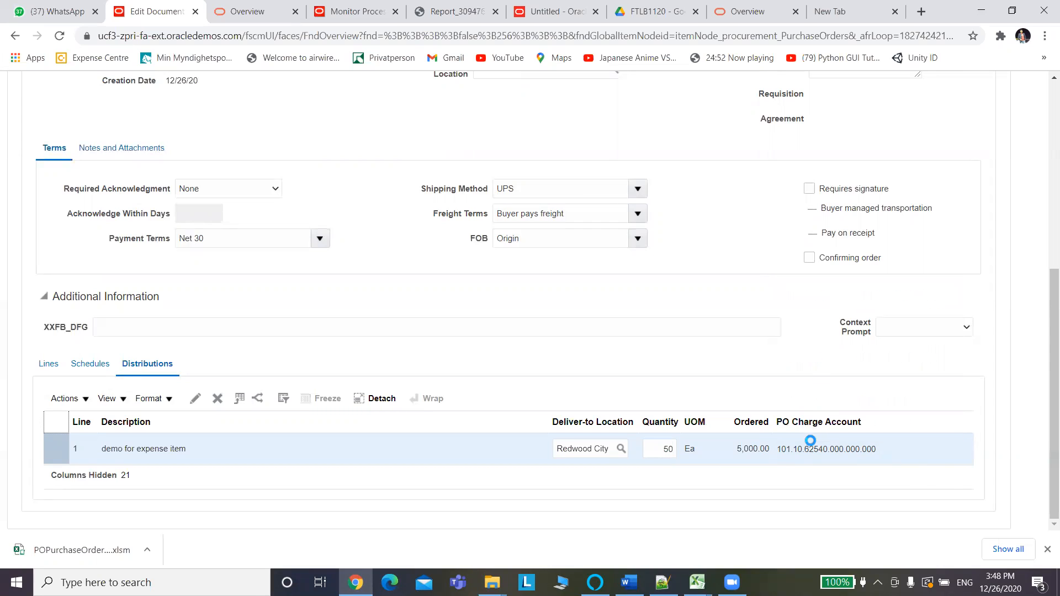
click(812, 449)
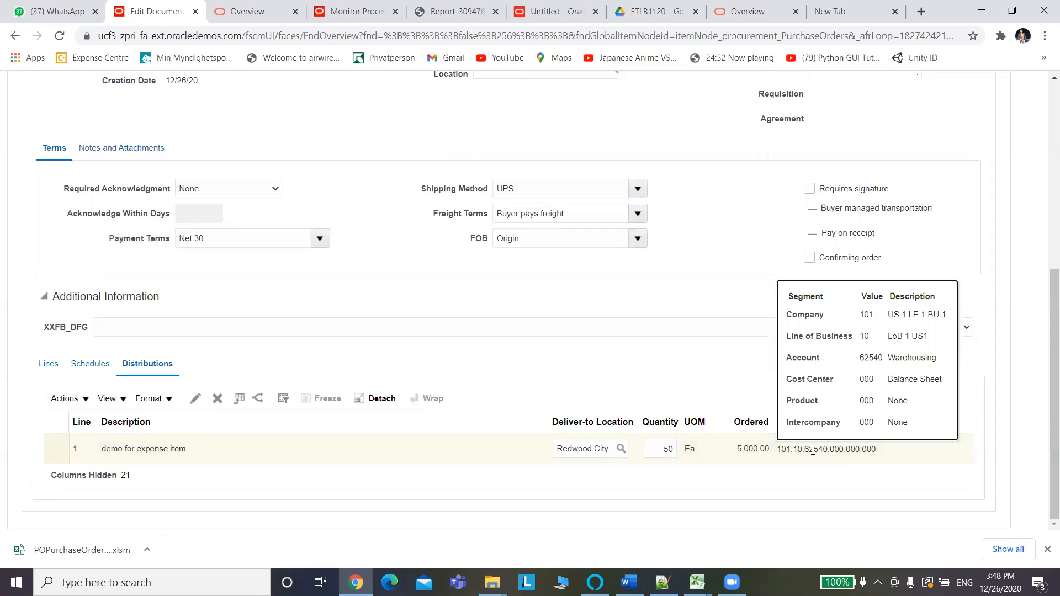
key(alt+Tab)
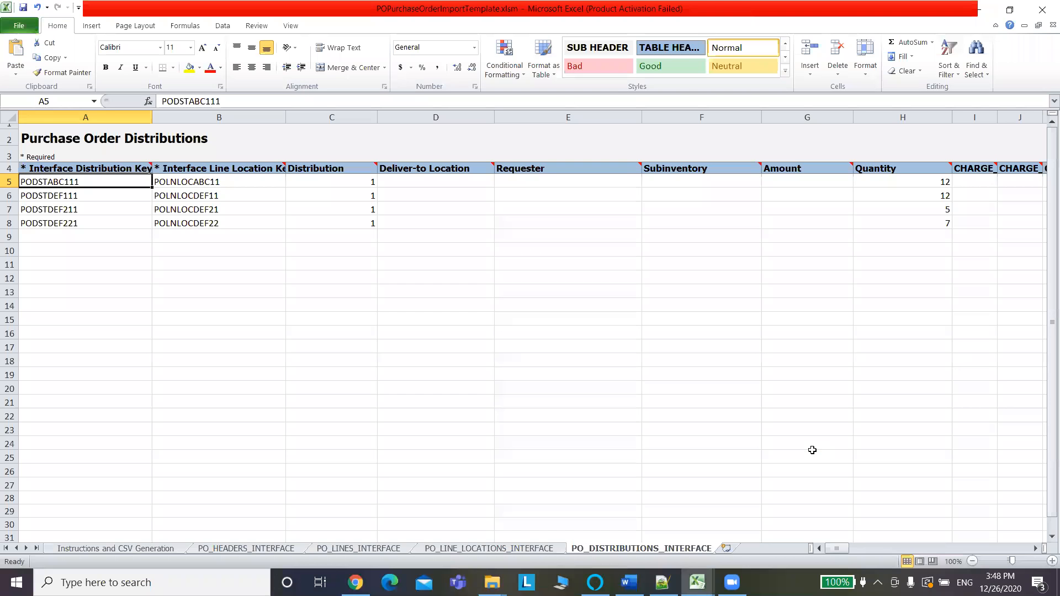
Enter Company 101 in I5 and 10 in J5 of the distributions sheet.
click(973, 185)
mouse_move(977, 172)
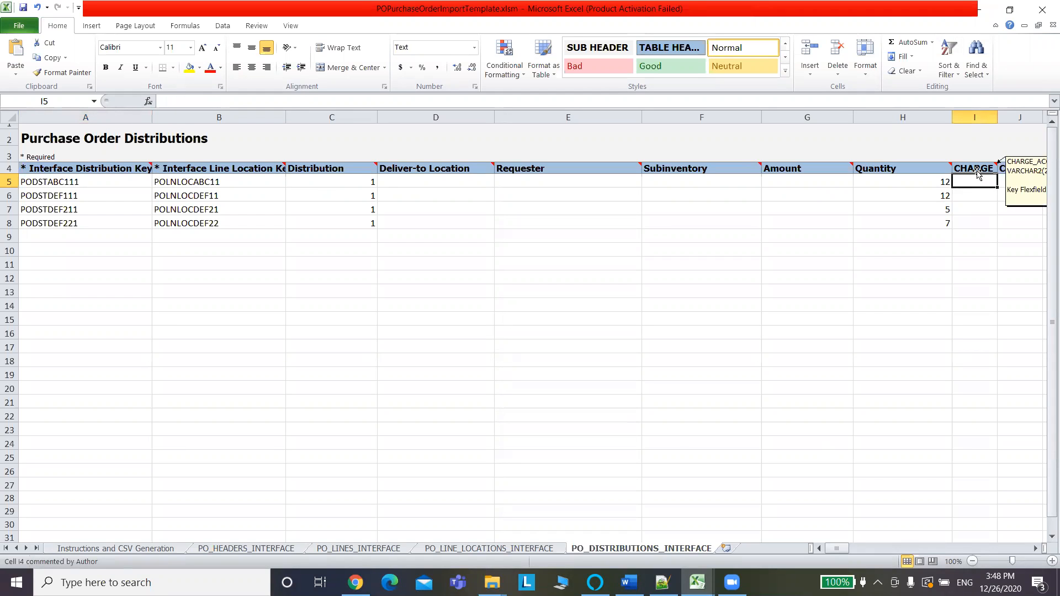
click(979, 167)
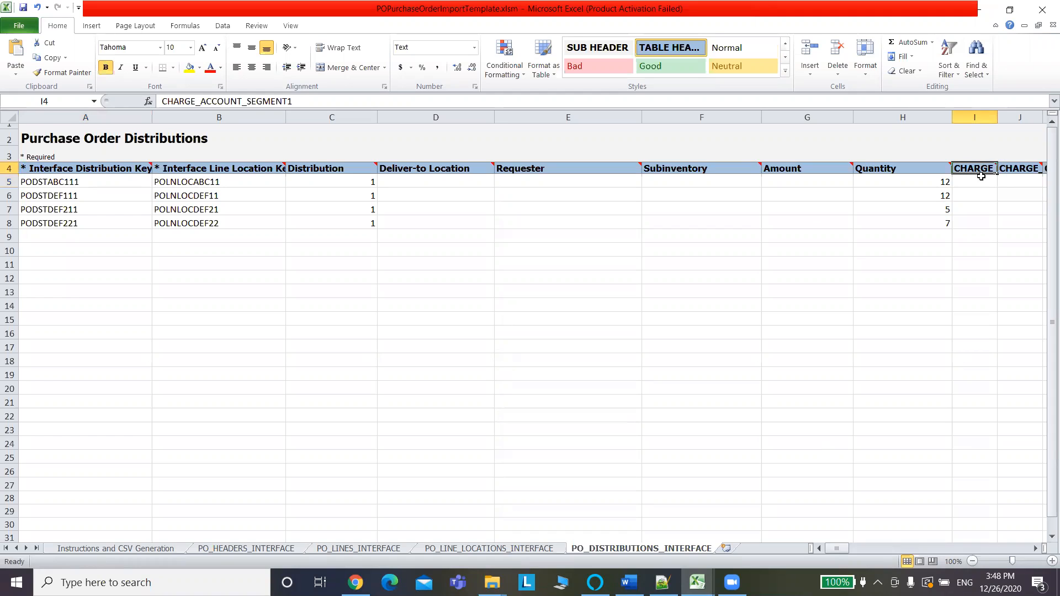
click(978, 183)
text(101)
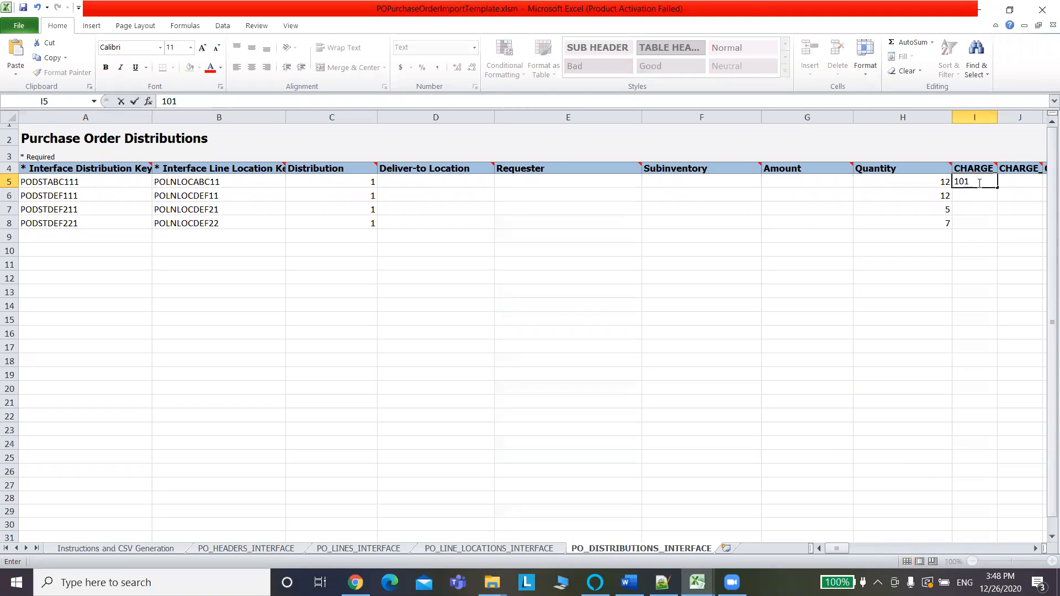
key(Tab)
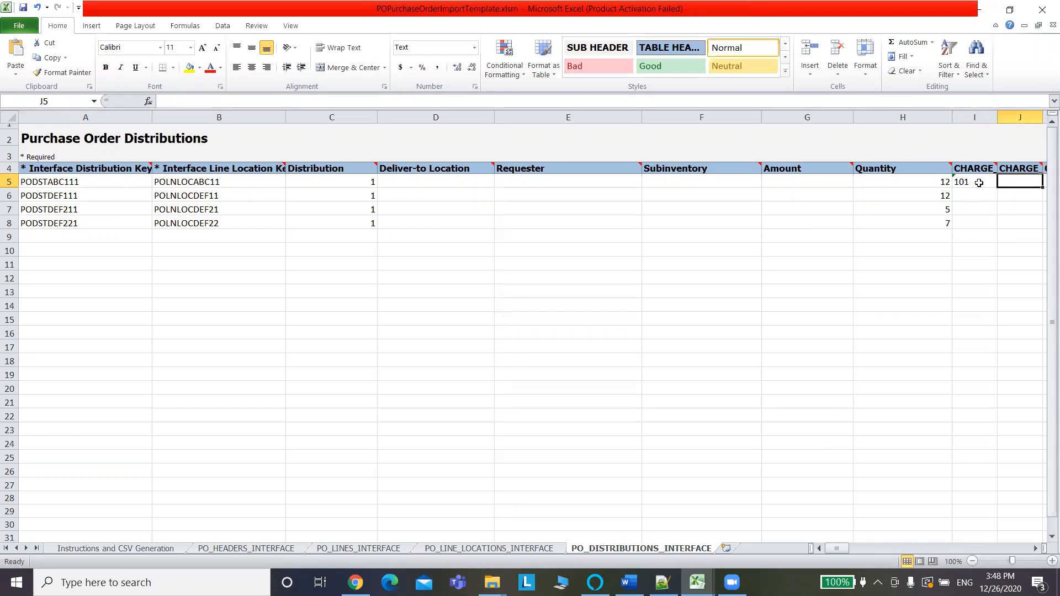
text(10)
key(Tab)
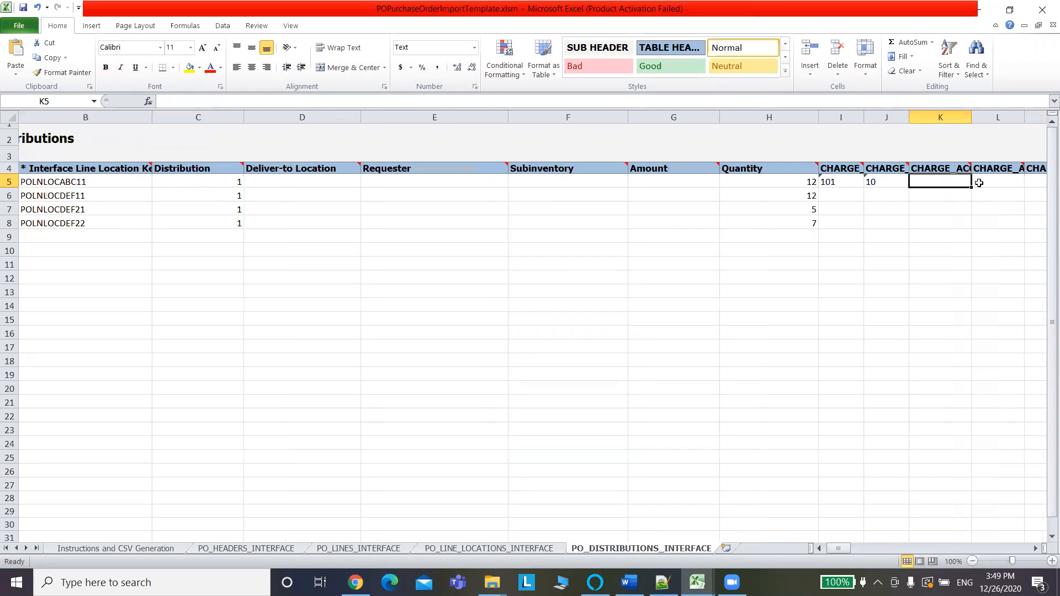
Copy the Account value 62540 from the Oracle PO into cell K5.
key(alt+Tab)
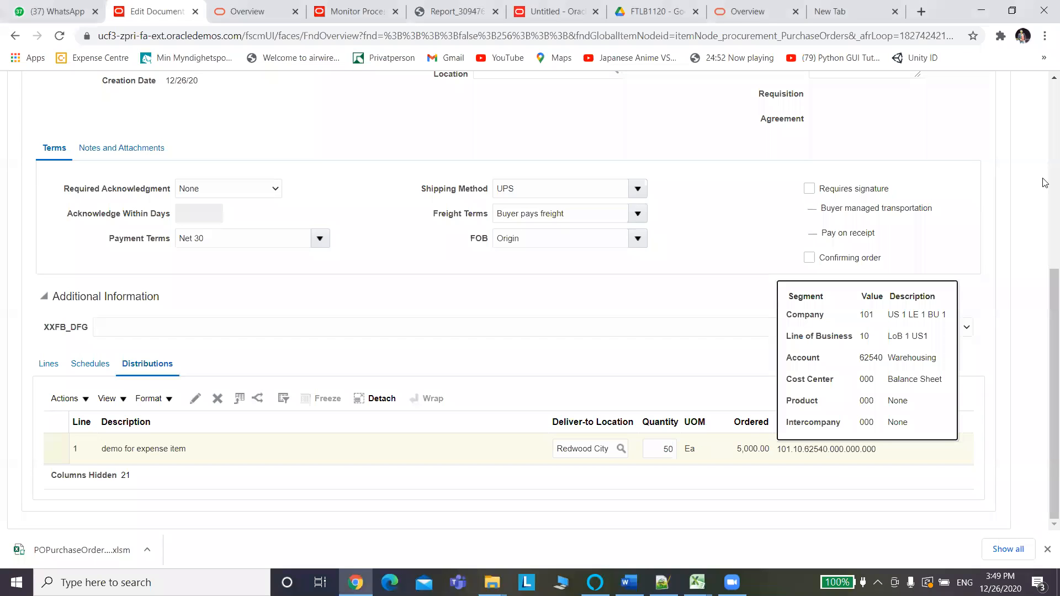
drag(860, 359, 883, 359)
key(ctrl+c)
key(alt+Tab)
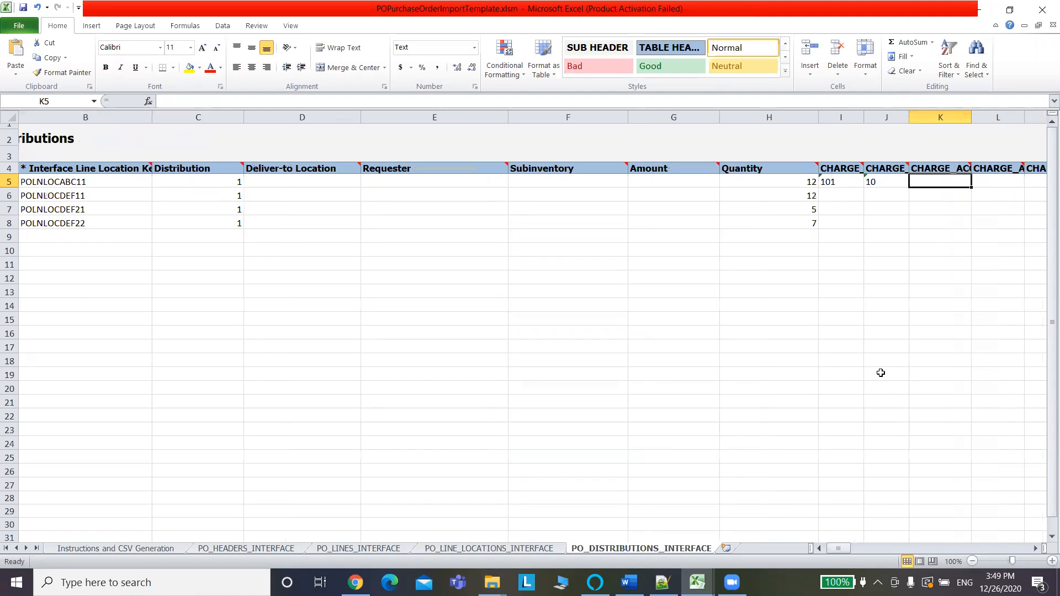
key(ctrl+v)
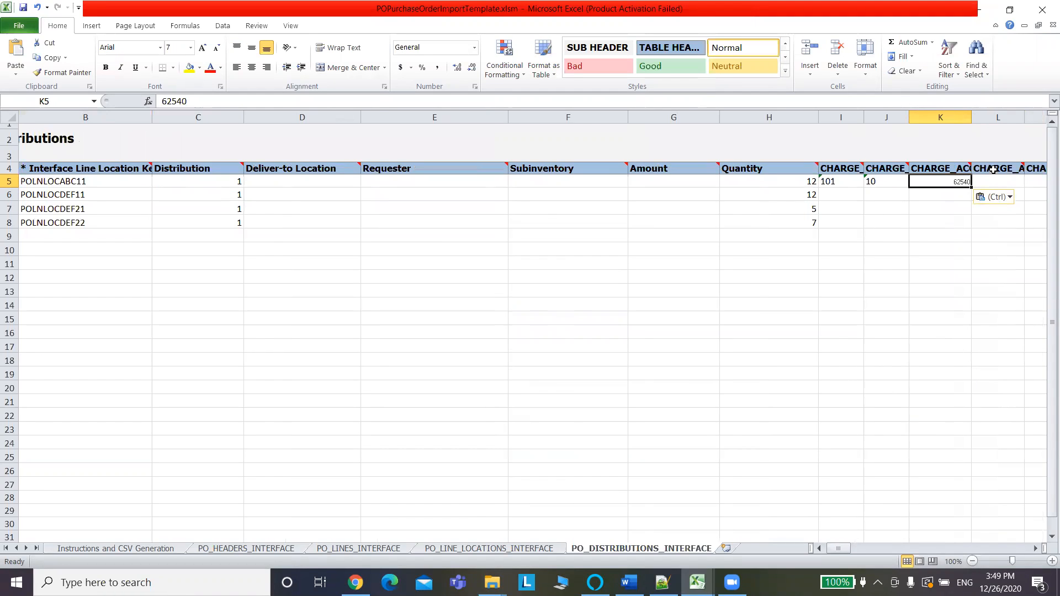
Fill cells L5 through O5 with 000.
click(994, 180)
text(000)
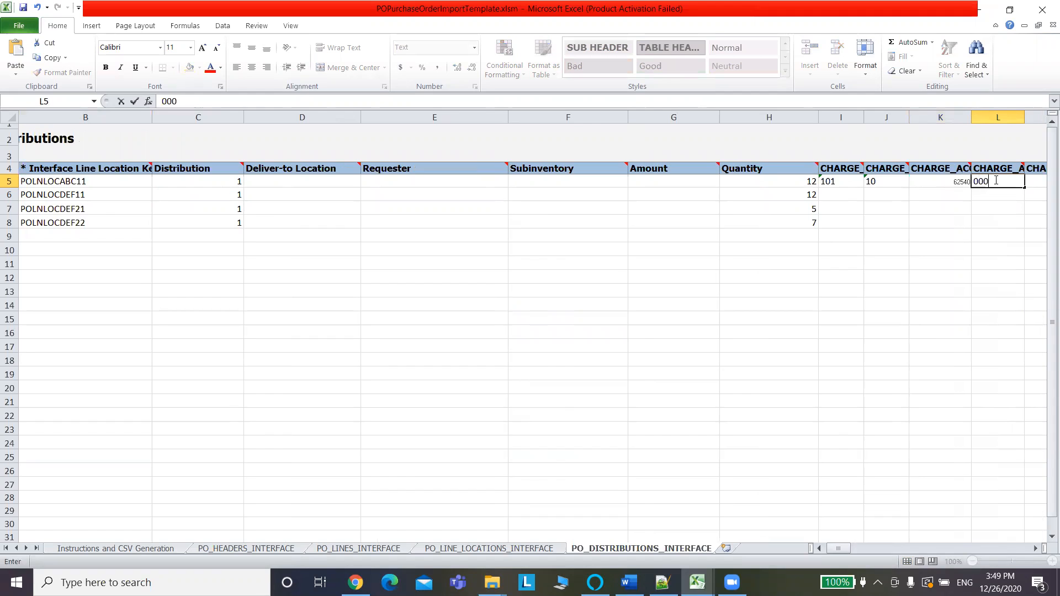
key(Tab)
text(000)
key(Tab)
text(000)
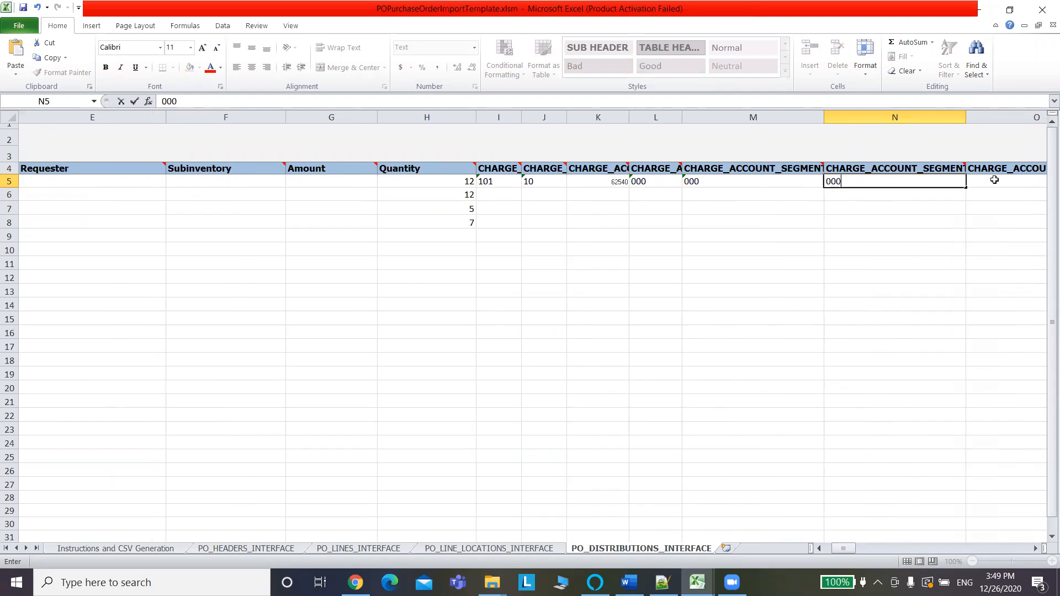
key(Tab)
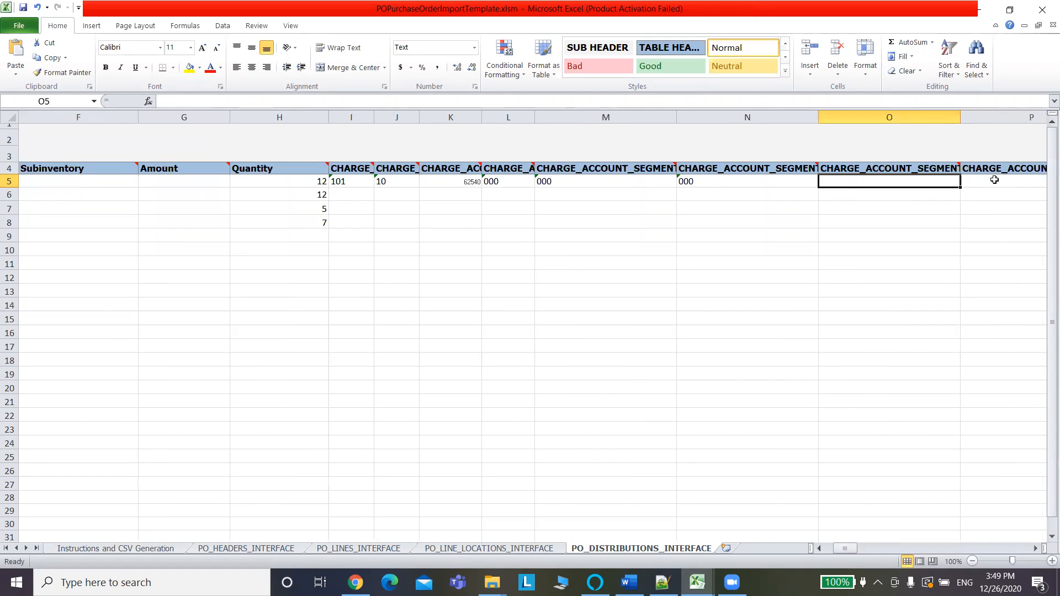
text(000)
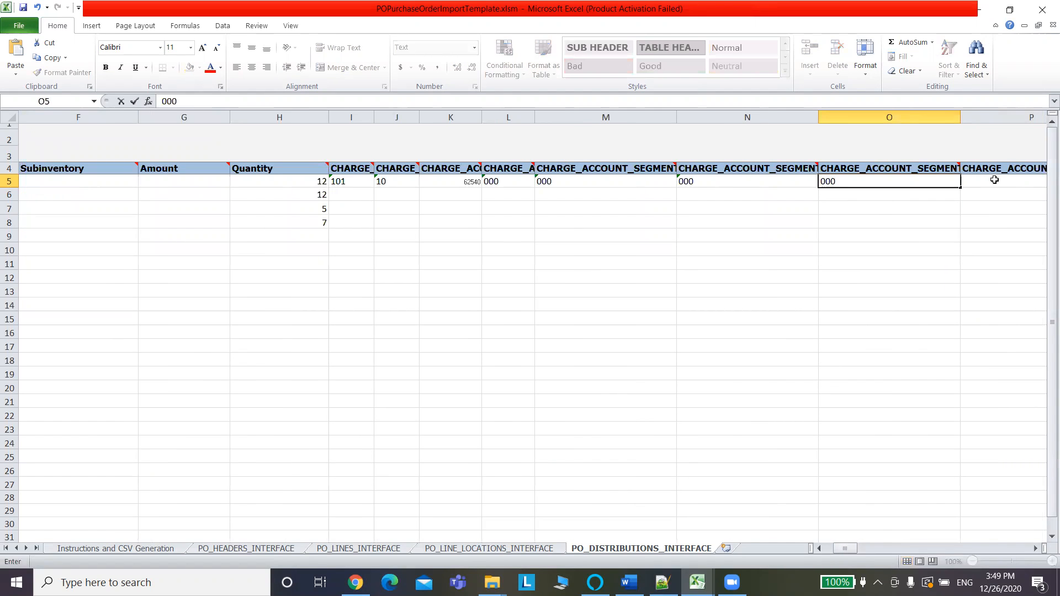
click(739, 248)
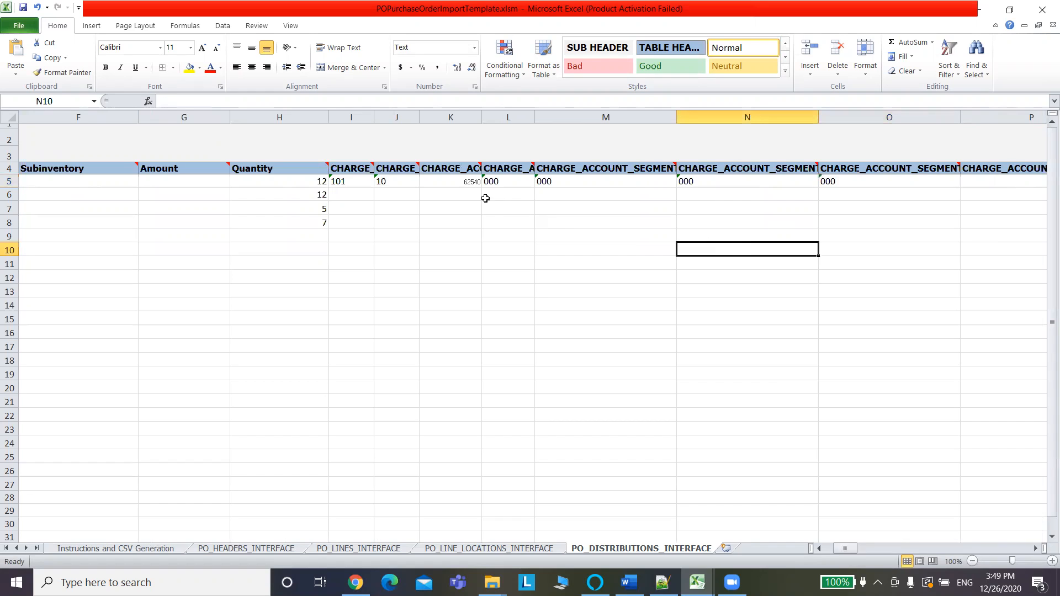
Apply I5's formatting to K5:O5 with Format Painter.
click(337, 181)
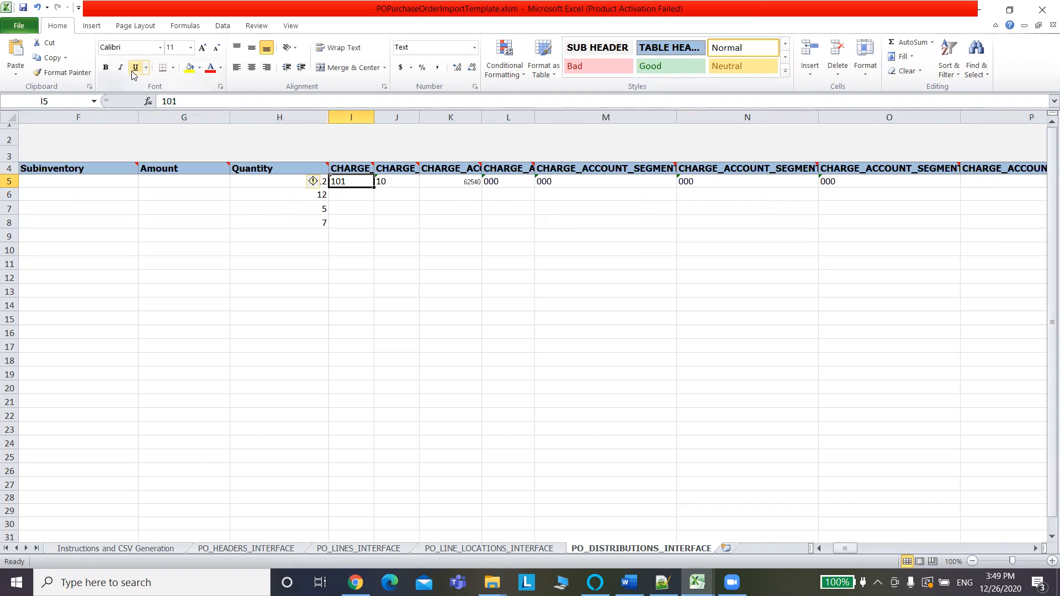
click(74, 71)
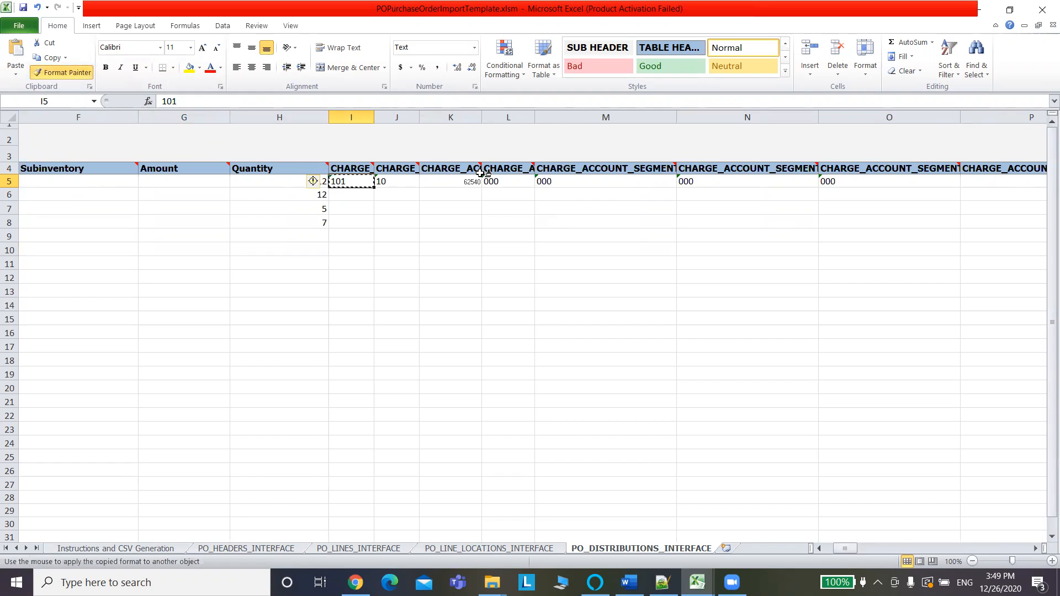
click(447, 180)
mouse_move(446, 180)
mouse_down()
mouse_move(794, 171)
mouse_move(822, 182)
mouse_up()
drag(466, 224, 472, 285)
click(472, 285)
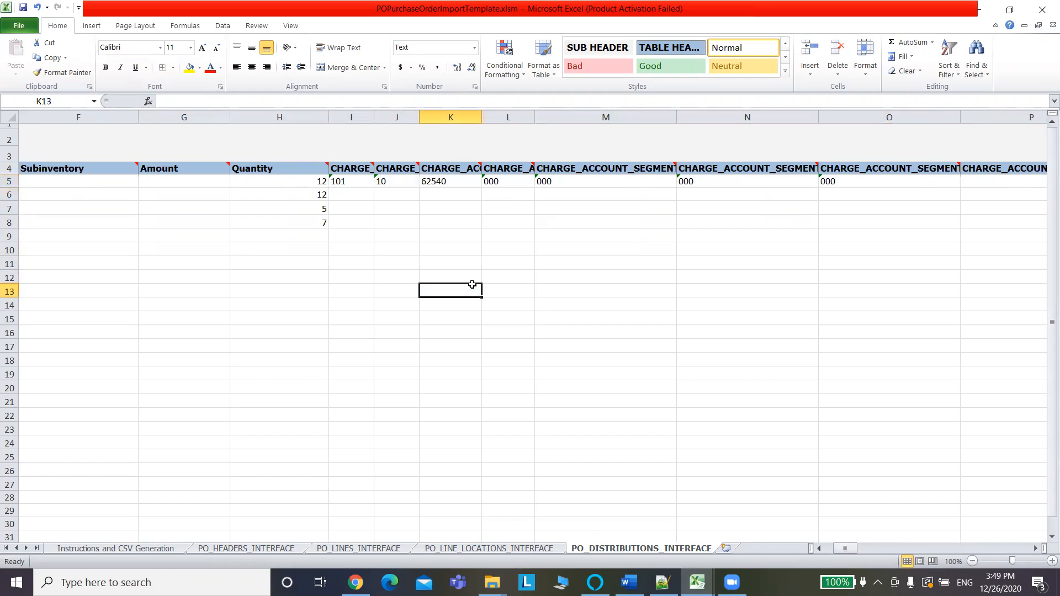
Fill J5 and I5 (101) down to row 8 as copied values.
click(402, 189)
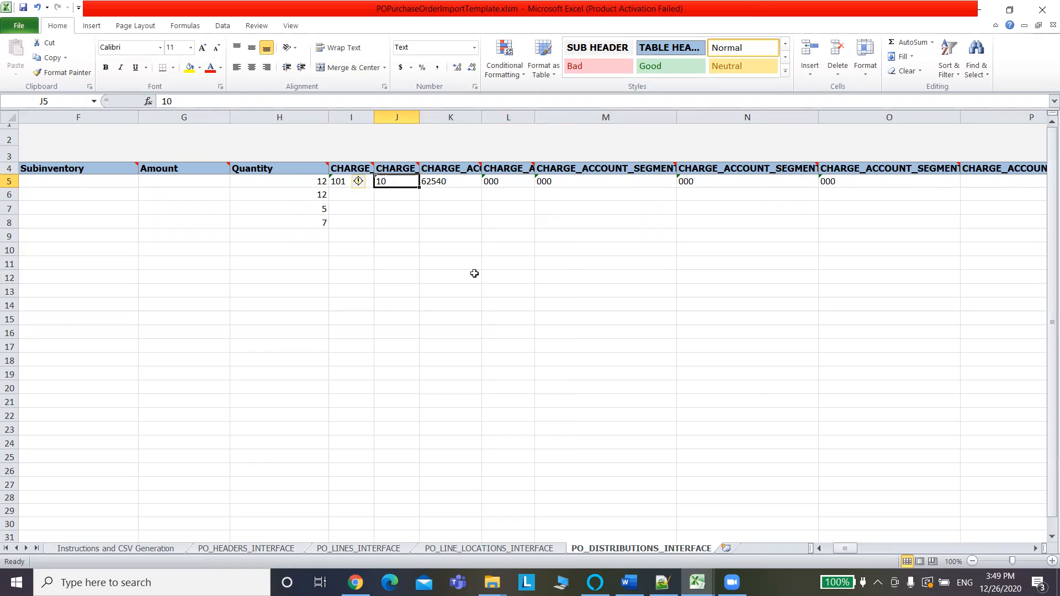
drag(419, 188, 422, 226)
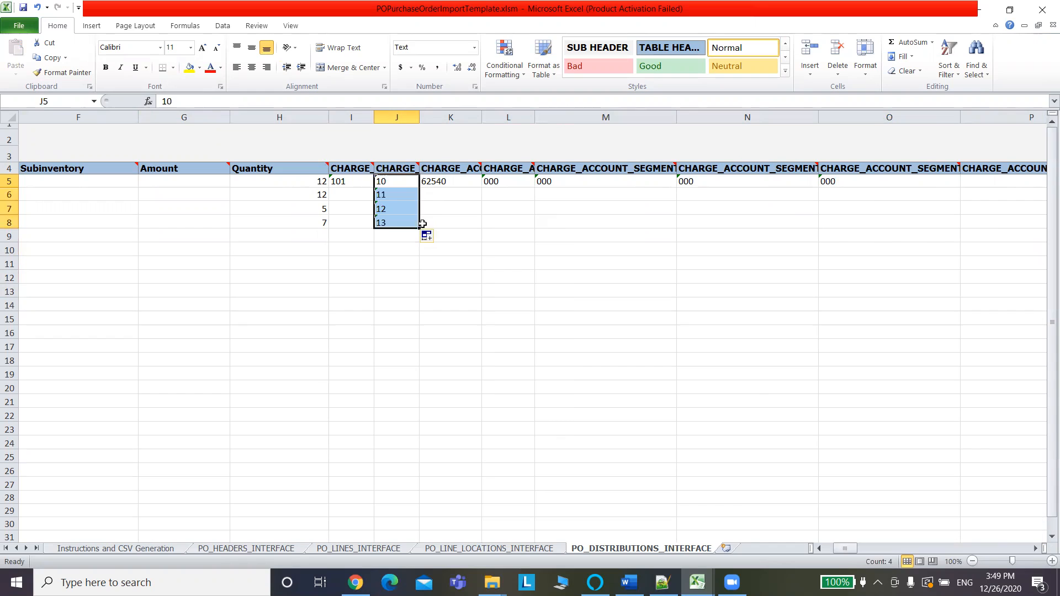
click(466, 181)
click(354, 181)
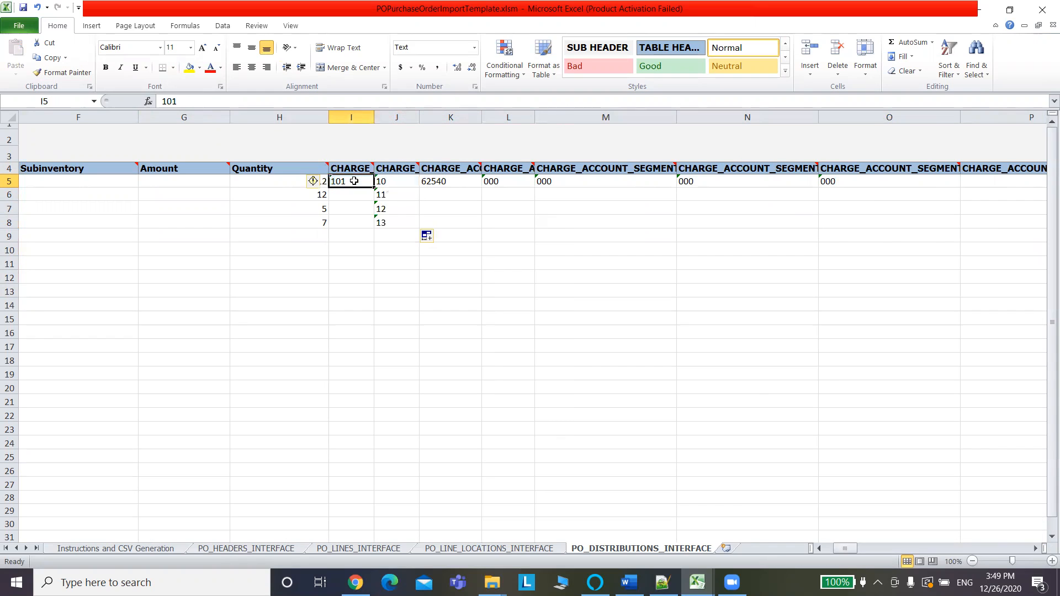
drag(374, 187, 374, 227)
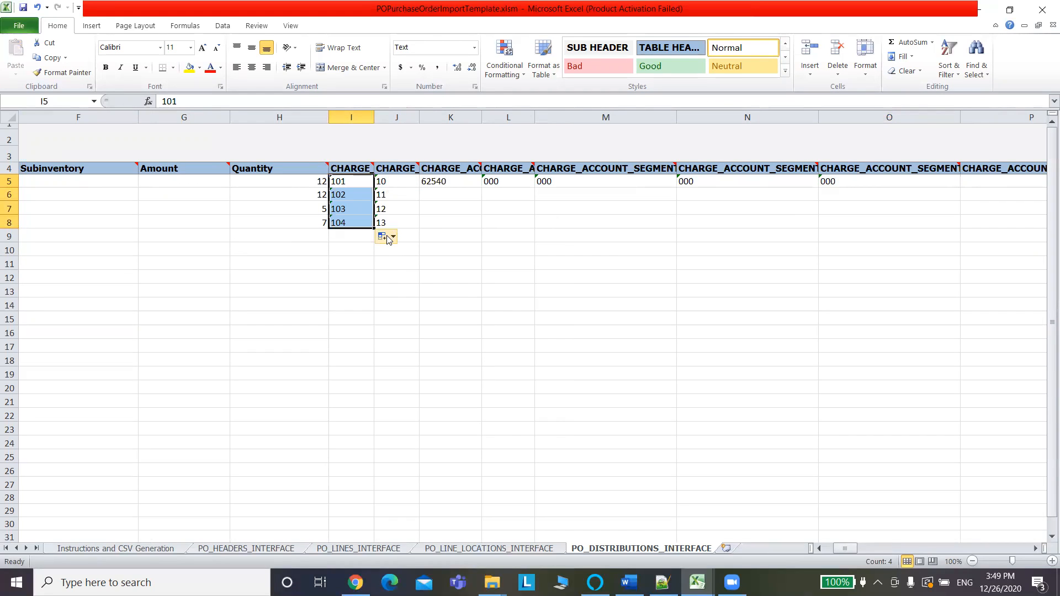
click(388, 238)
click(405, 253)
Copy the segments in I5:O5 and paste them into rows 6, 7 and 8.
click(347, 183)
drag(348, 183, 772, 173)
drag(822, 182, 824, 181)
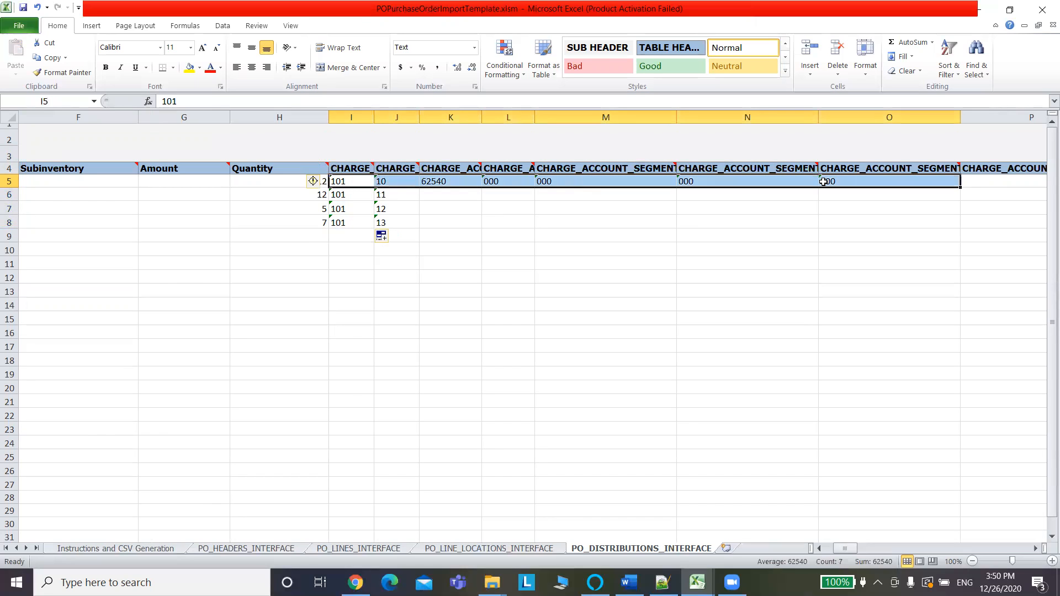
key(ctrl+c)
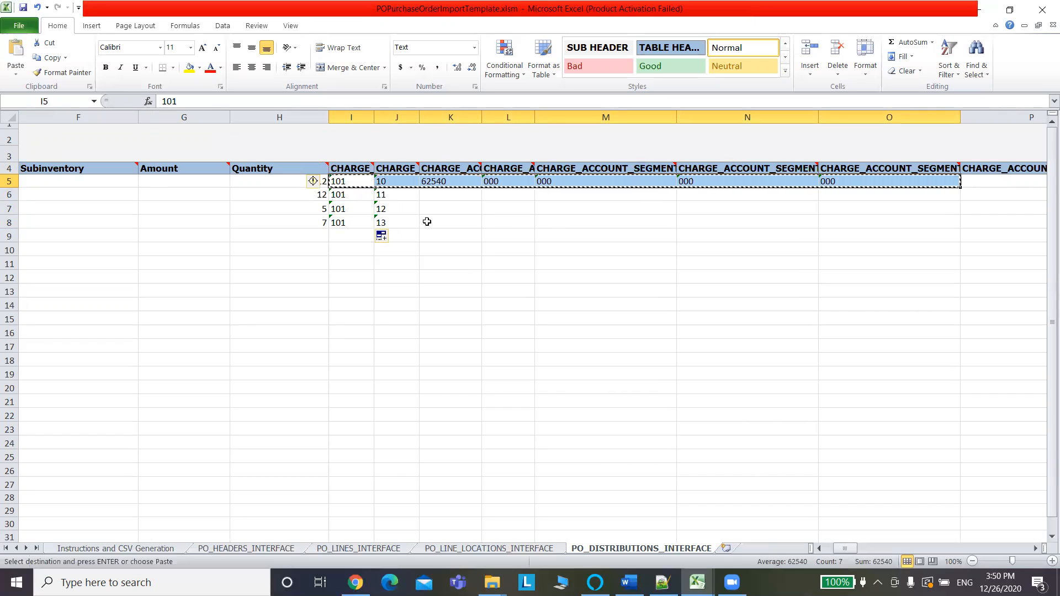
click(344, 198)
key(ctrl+v)
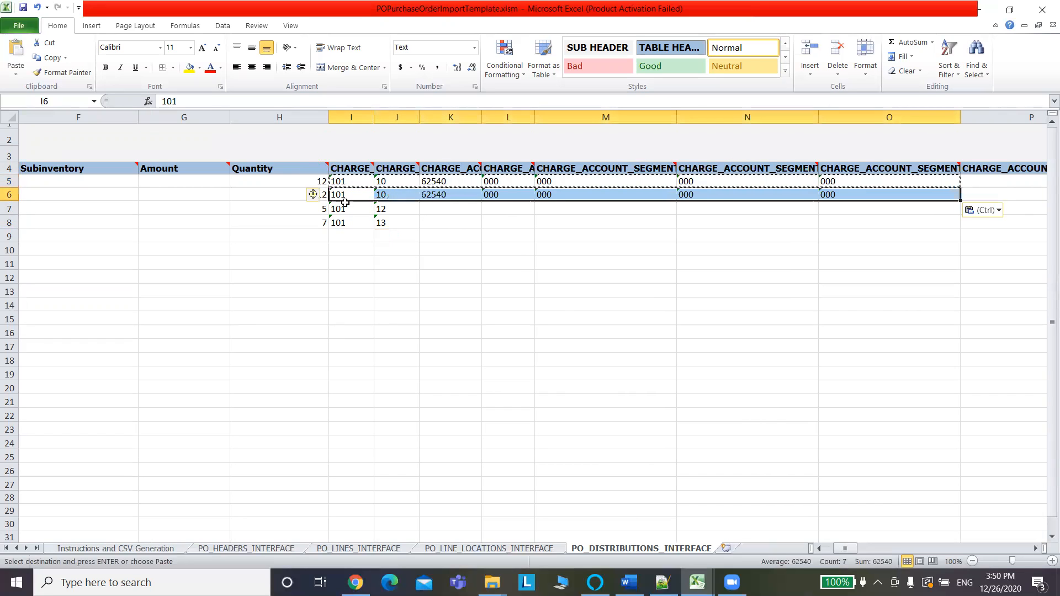
click(352, 209)
key(ctrl+v)
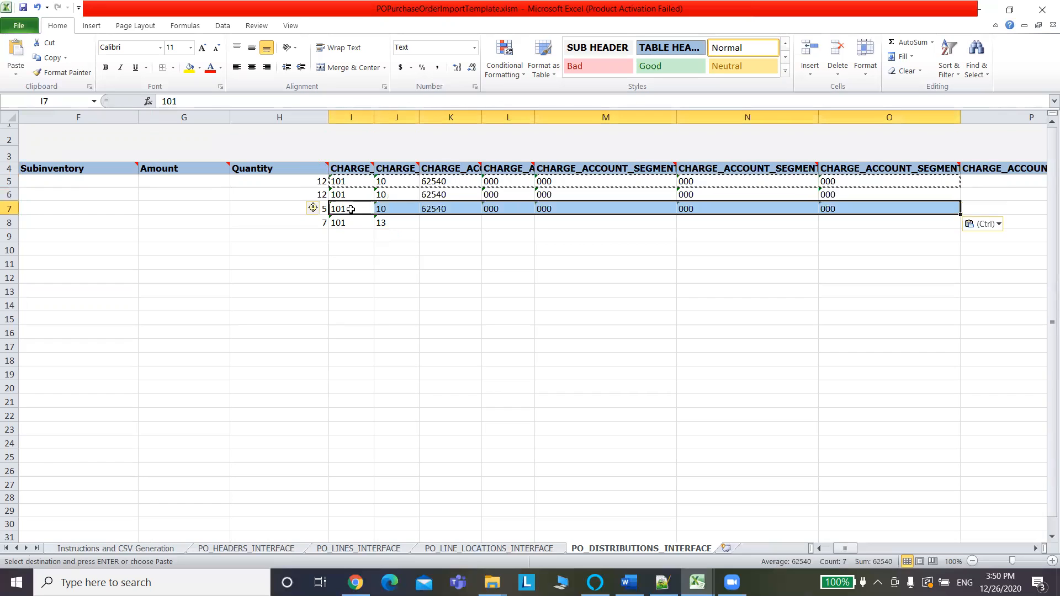
click(351, 221)
key(ctrl+v)
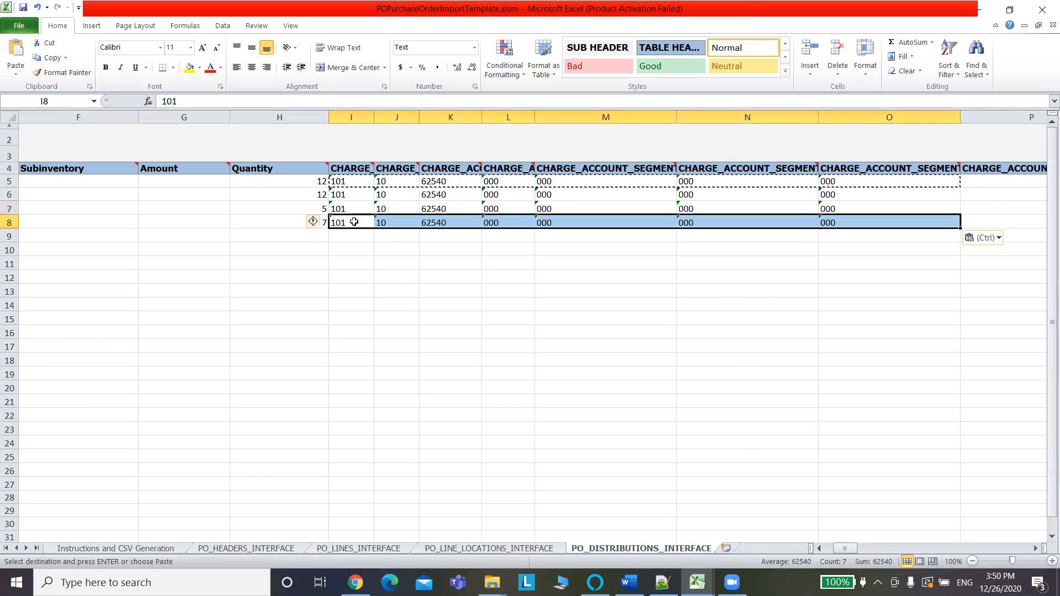
click(374, 305)
Save the workbook past the privacy warning and review the PO_HEADERS_INTERFACE sheet.
key(ctrl+s)
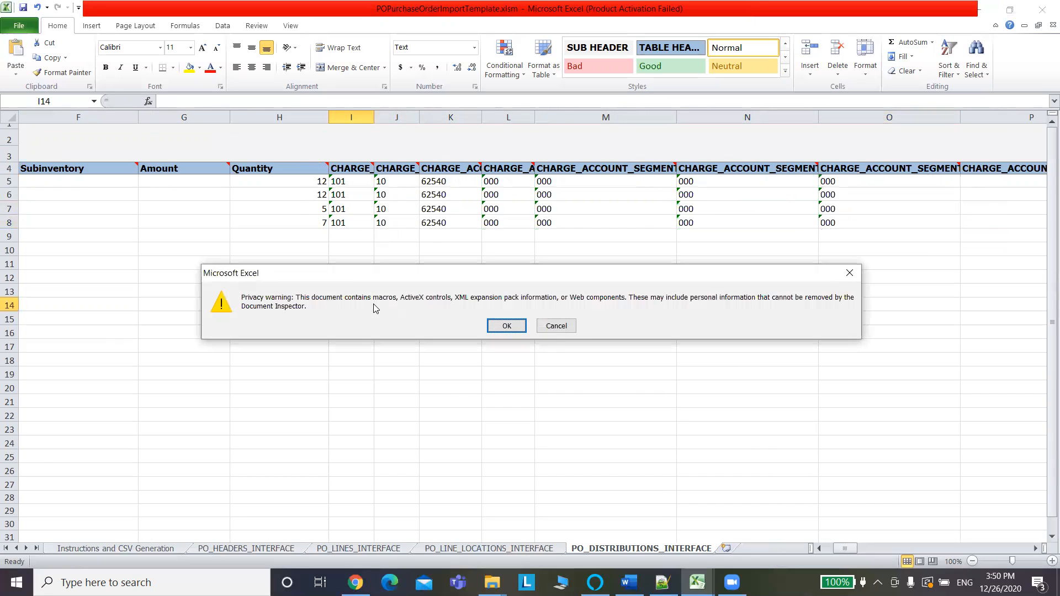
click(519, 329)
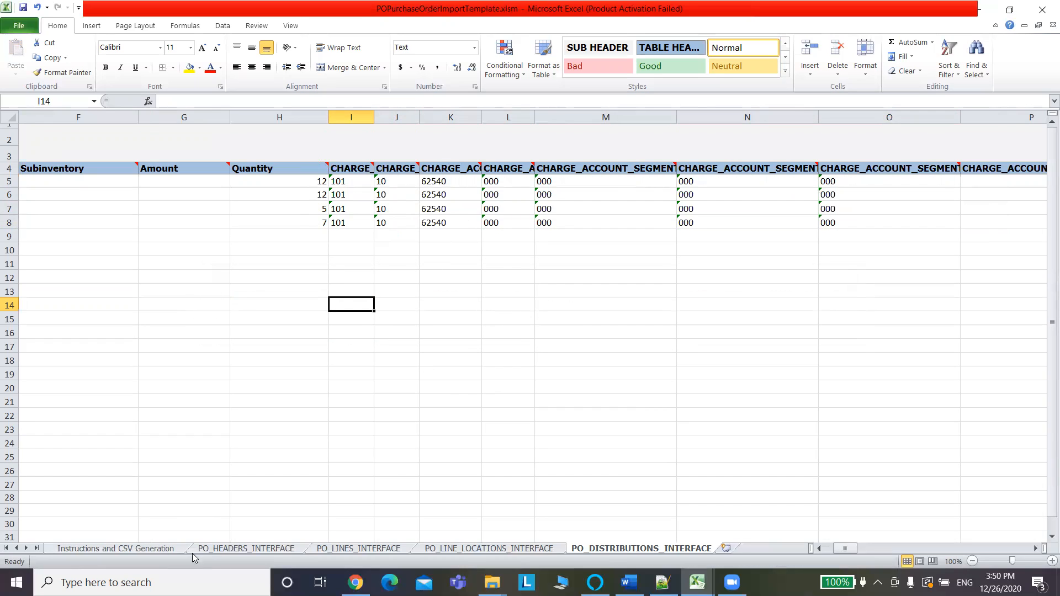
click(235, 549)
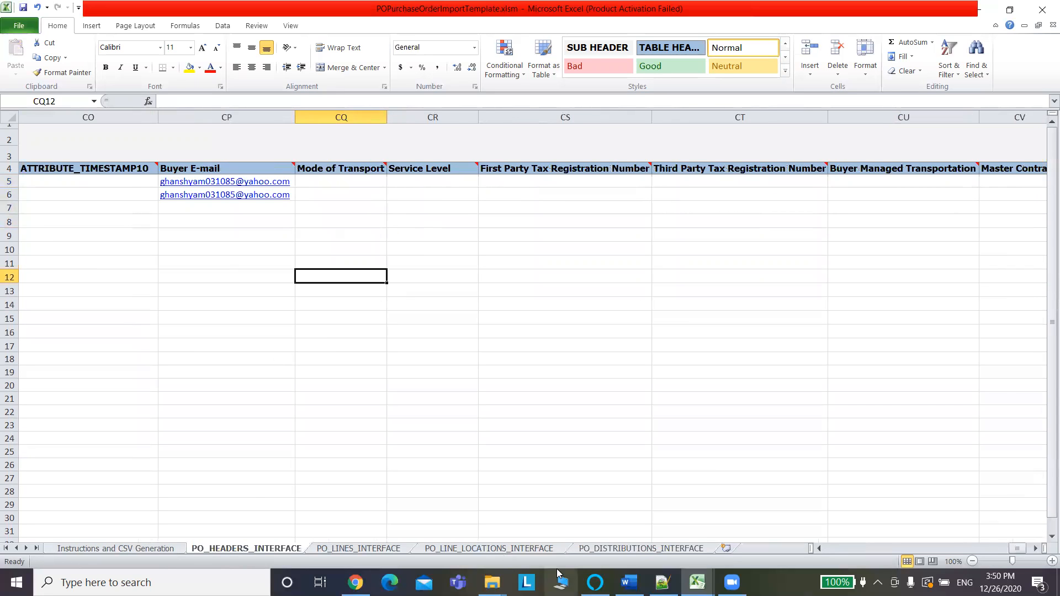
drag(1014, 550, 825, 549)
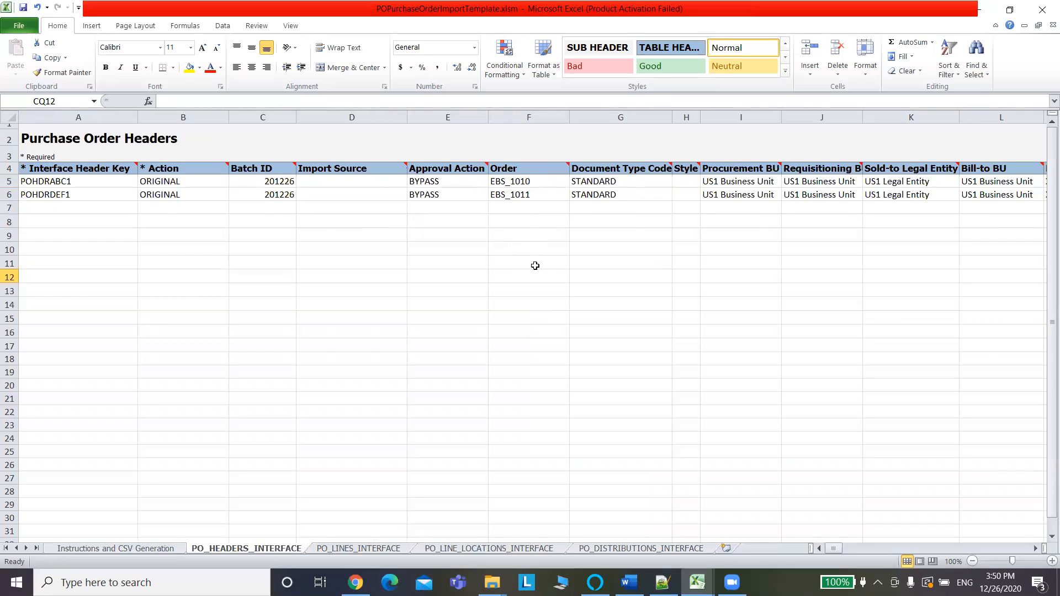
Save again, accepting the warning, and show the Instructions and CSV Generation sheet.
key(ctrl+s)
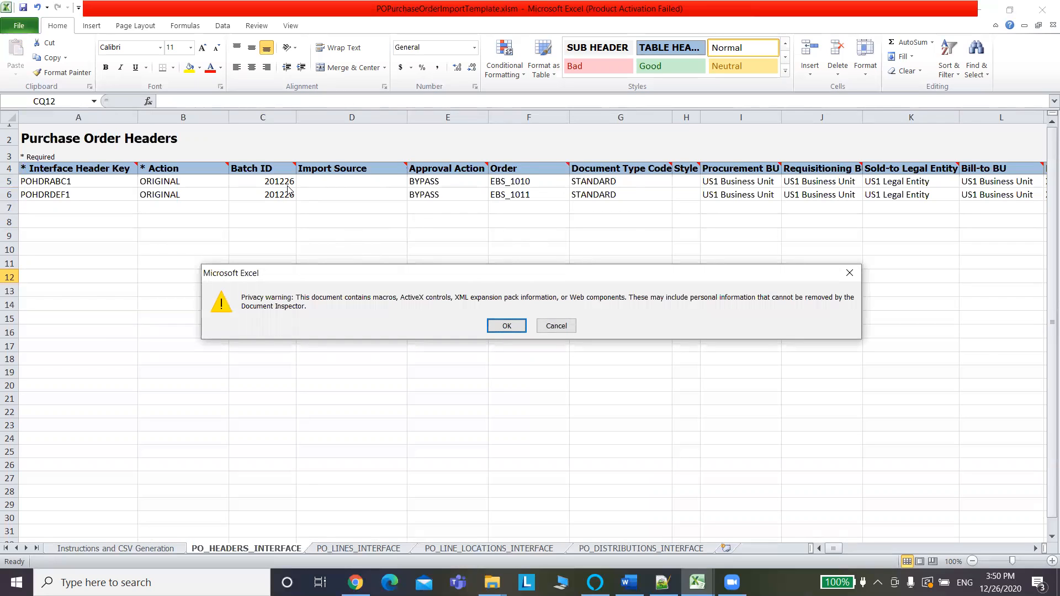
click(503, 326)
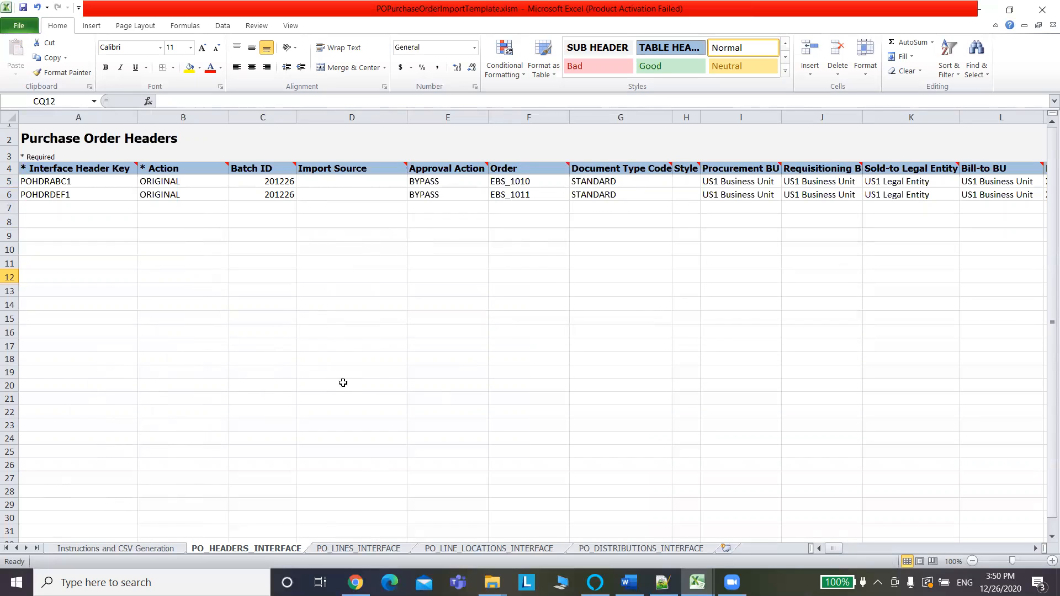
click(133, 549)
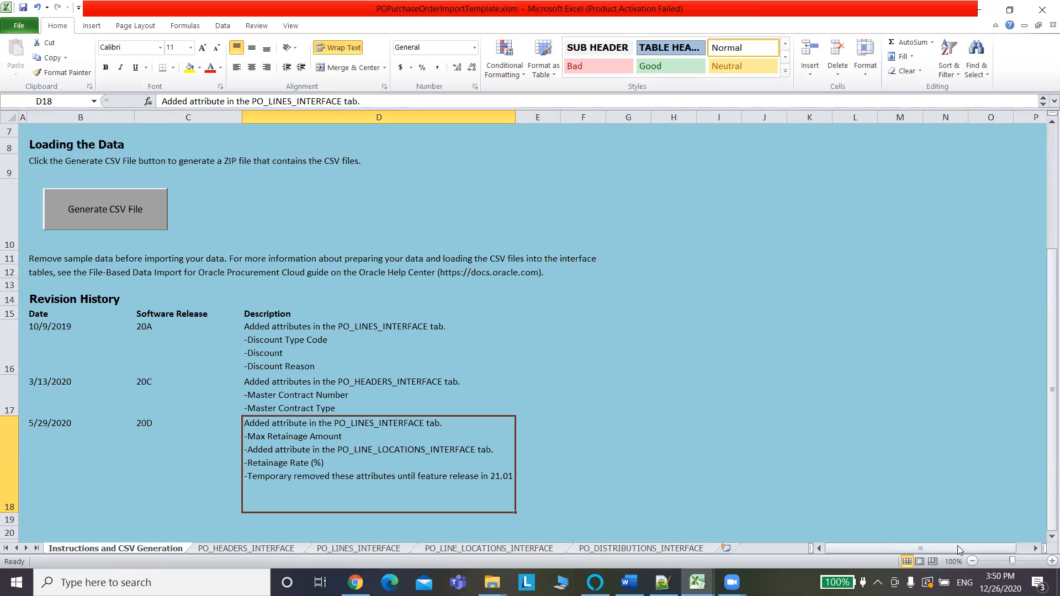
Generate PoImportOrders.zip plus the headers, lines, line locations and distributions CSVs into the PO folder.
click(130, 208)
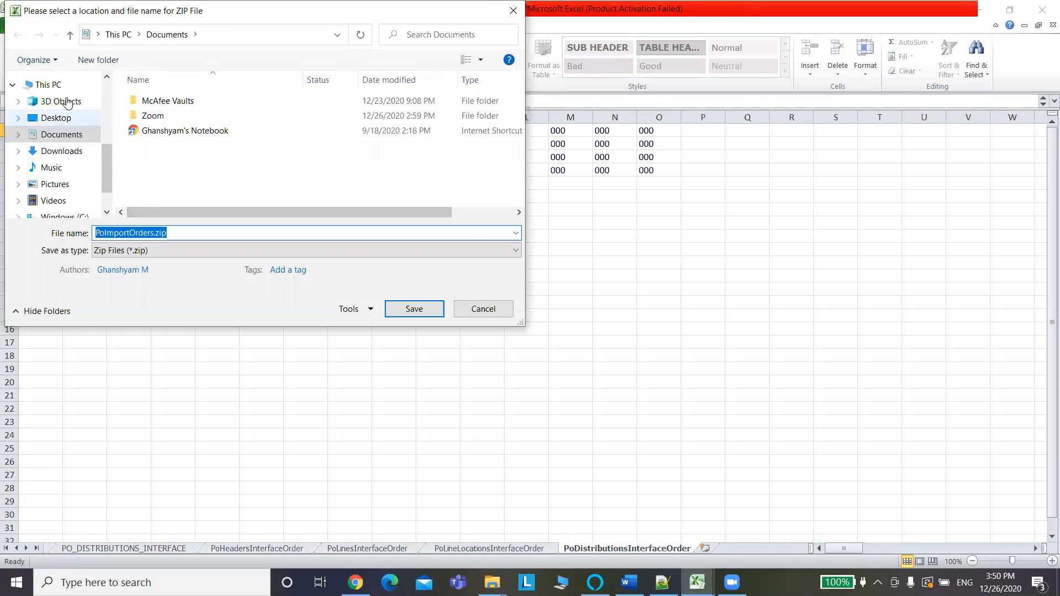
drag(108, 175, 111, 125)
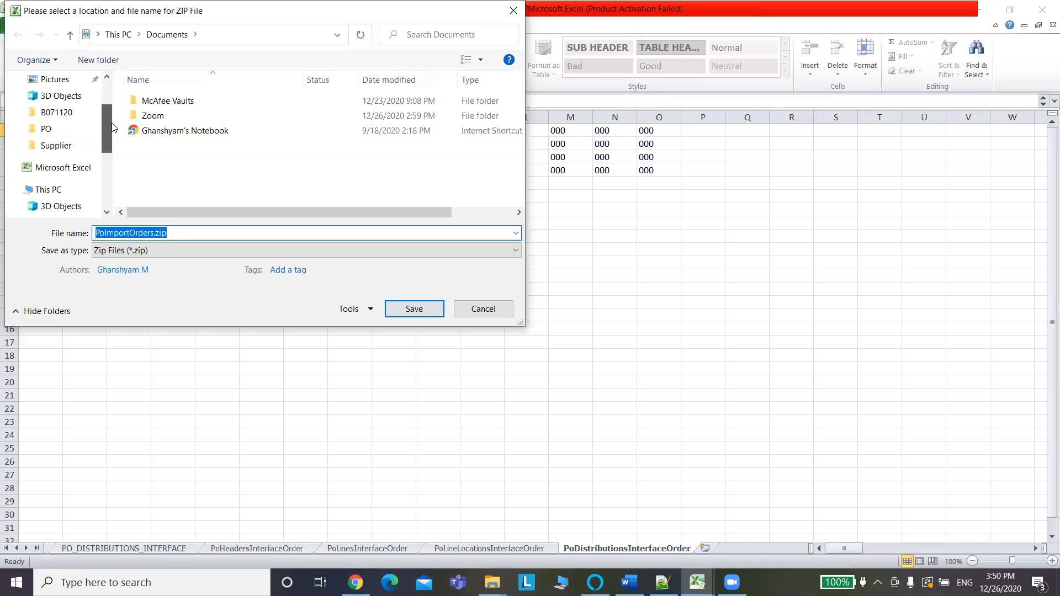
click(58, 135)
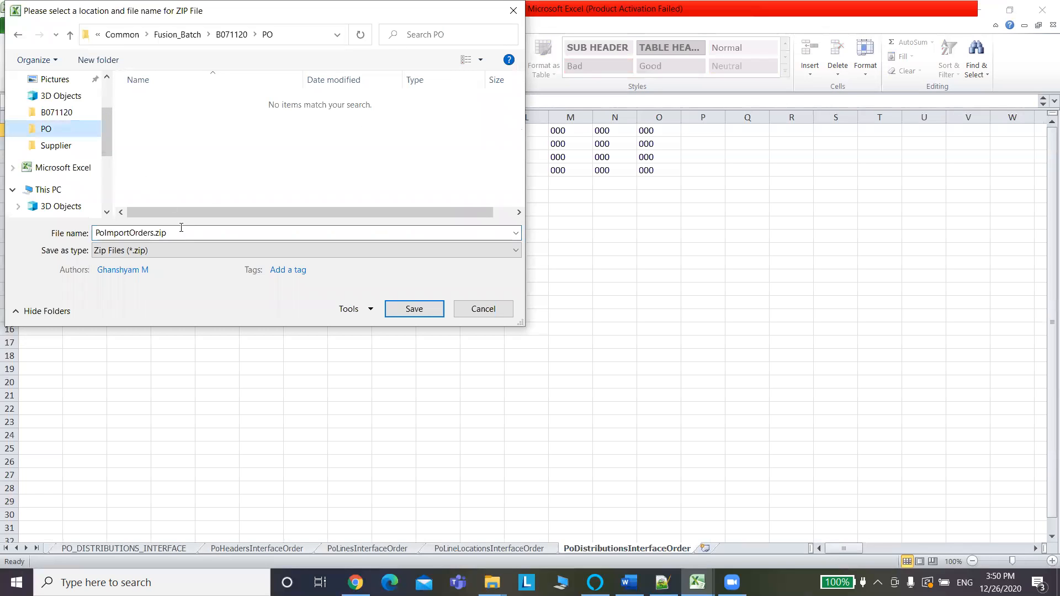
click(424, 308)
click(421, 309)
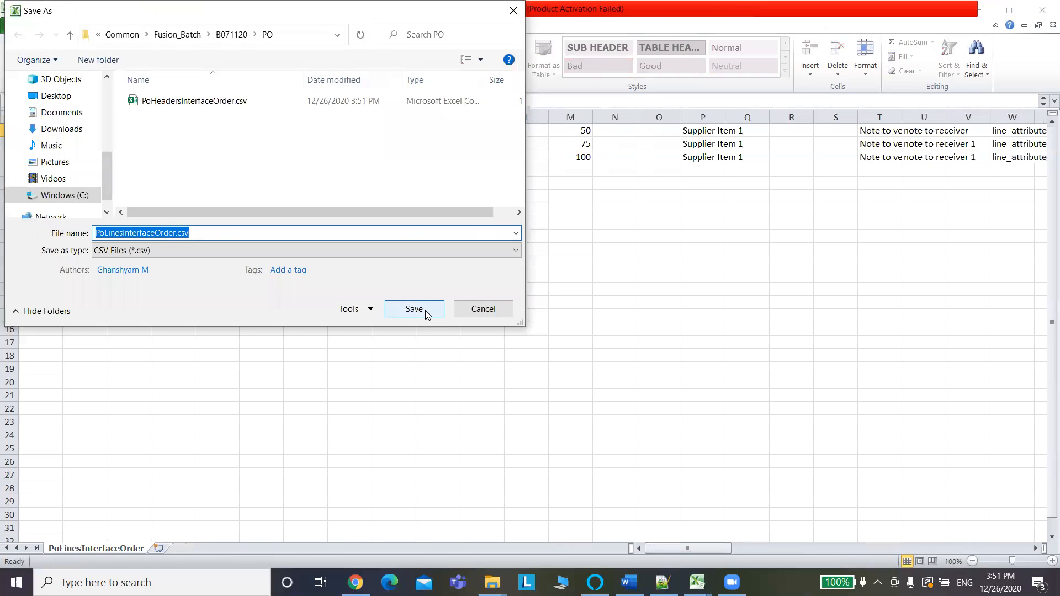
click(425, 313)
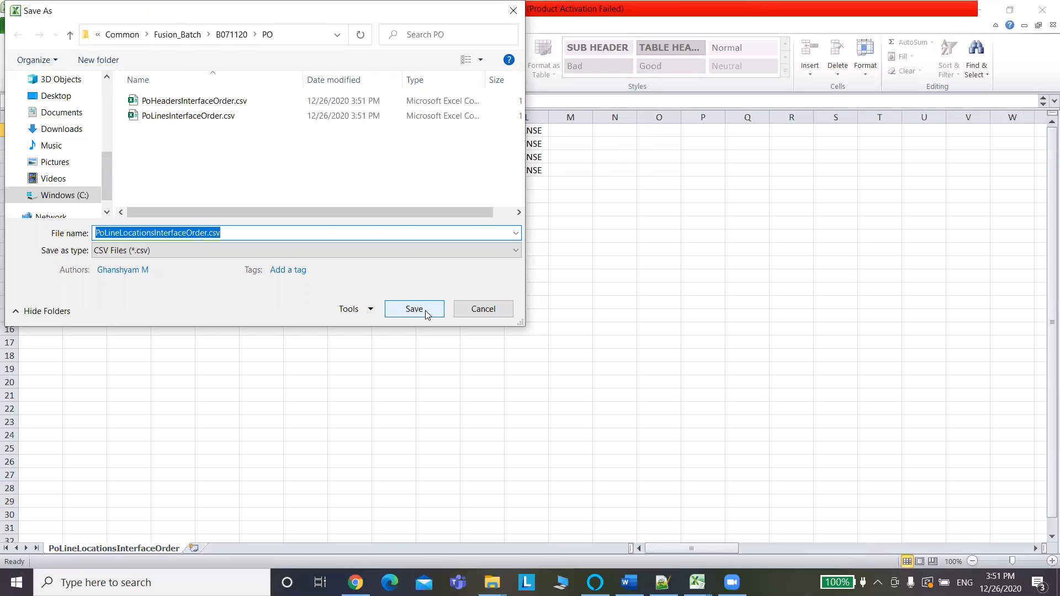
click(425, 312)
click(426, 312)
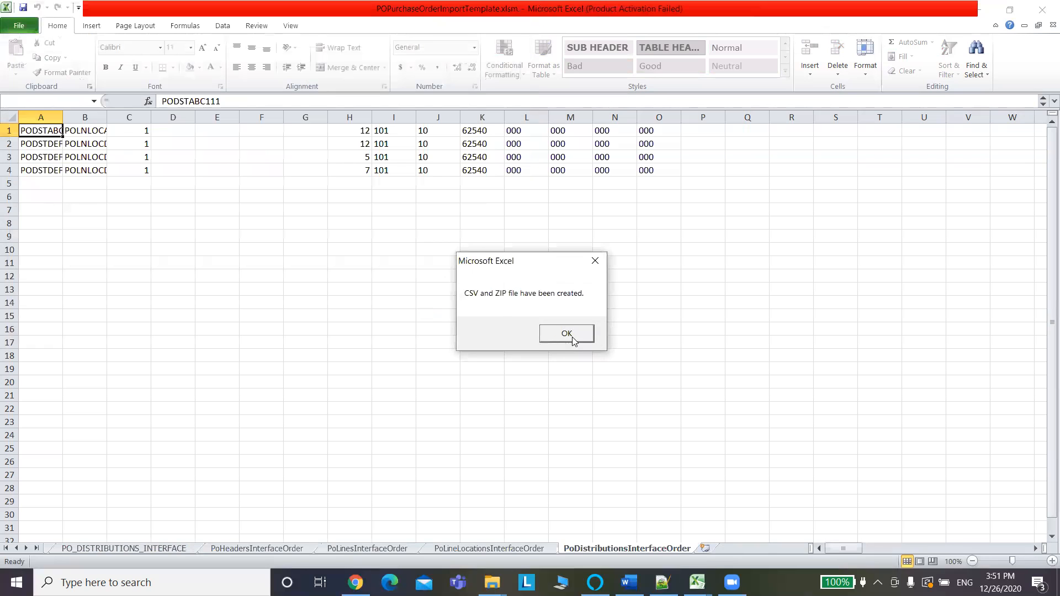
click(568, 333)
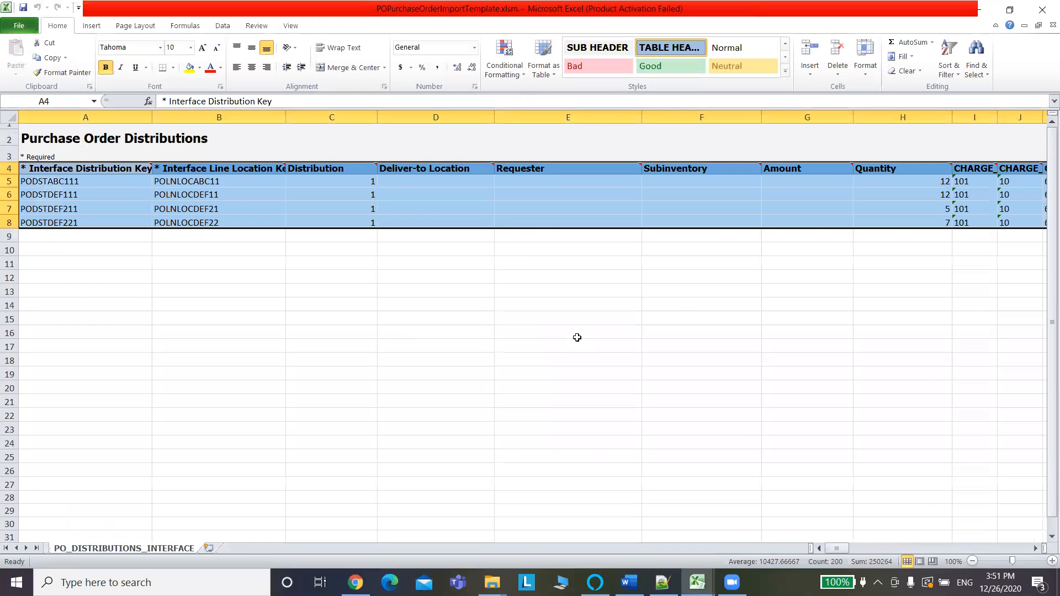
Load the Oracle URL in a new Chrome tab and go to Scheduled Processes.
click(355, 582)
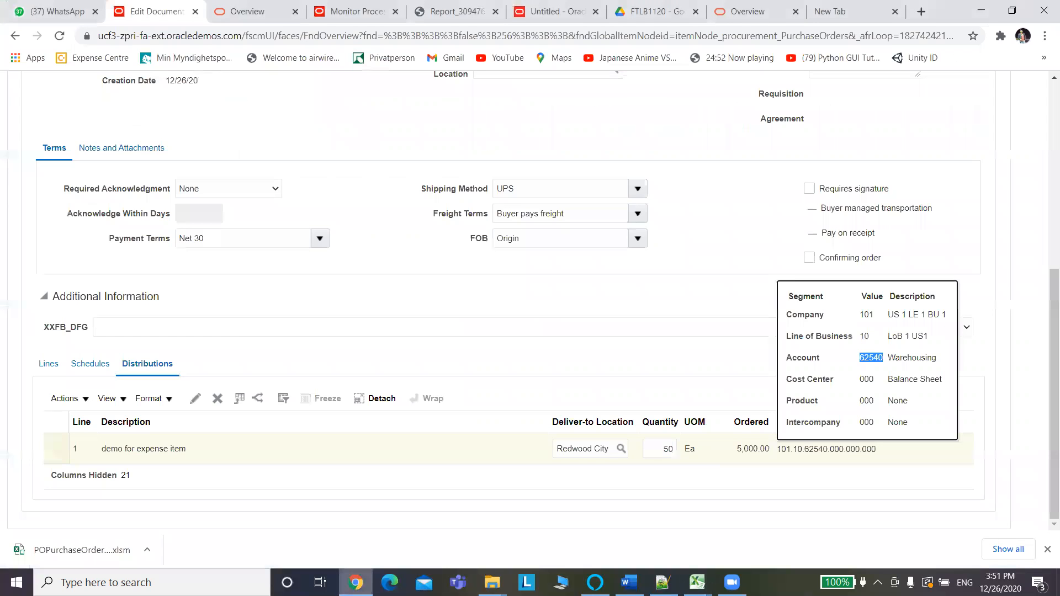
click(128, 36)
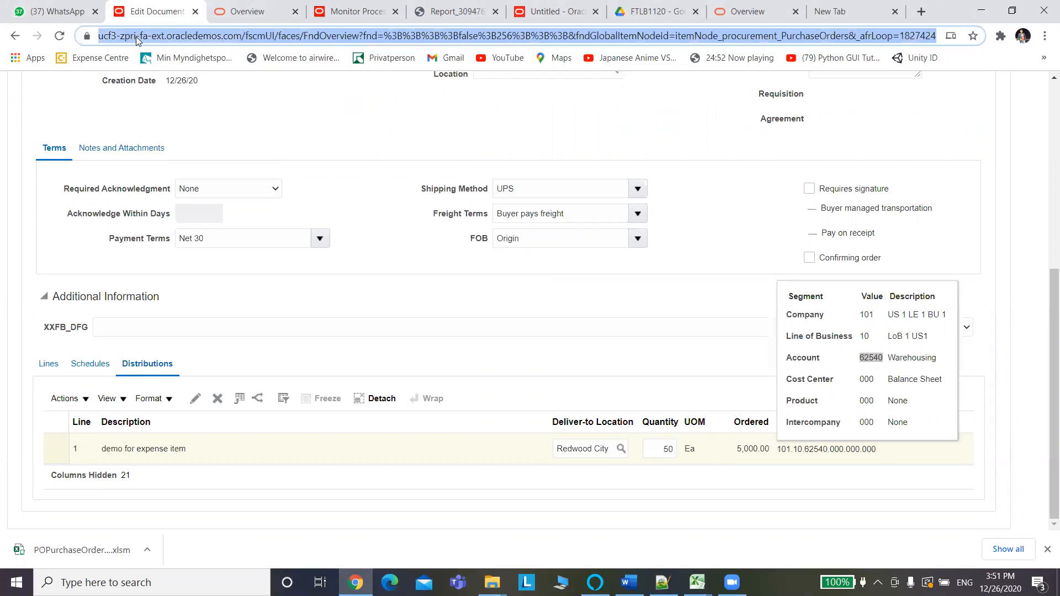
click(839, 11)
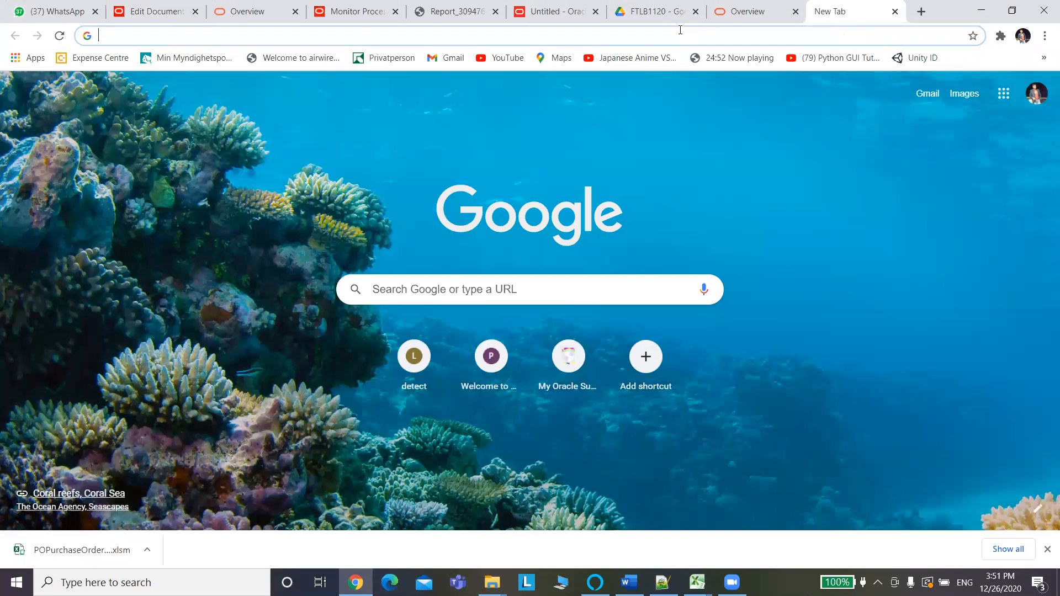
click(680, 30)
key(ctrl+v)
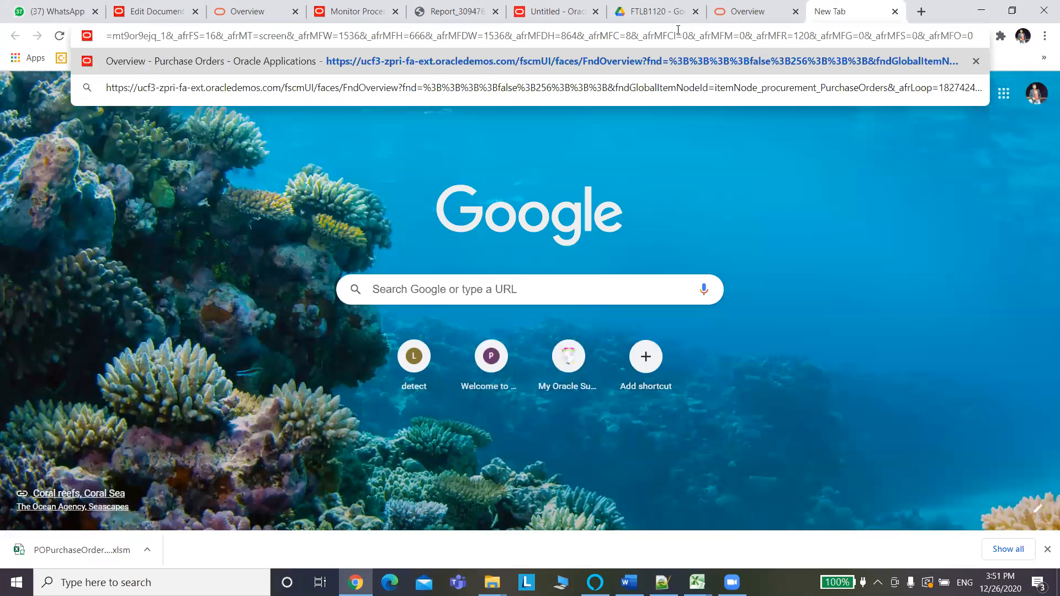
key(Return)
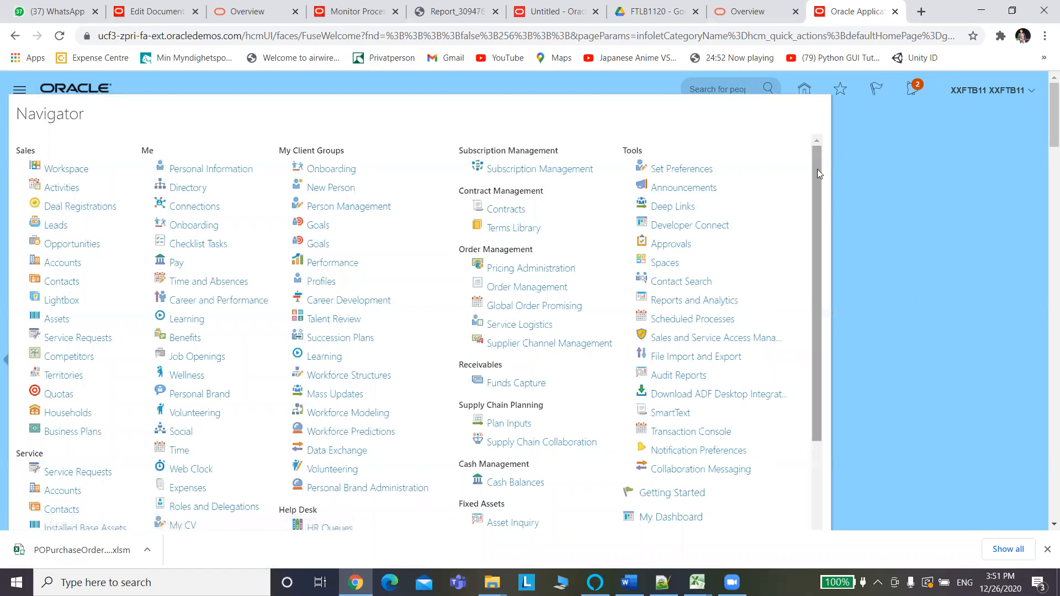
drag(817, 169, 799, 235)
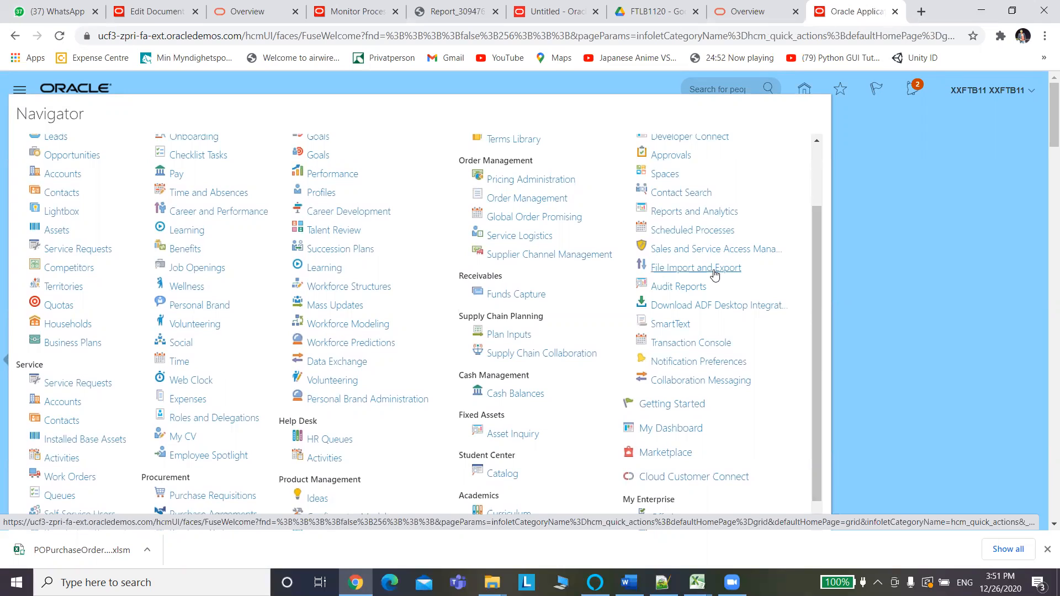
click(690, 230)
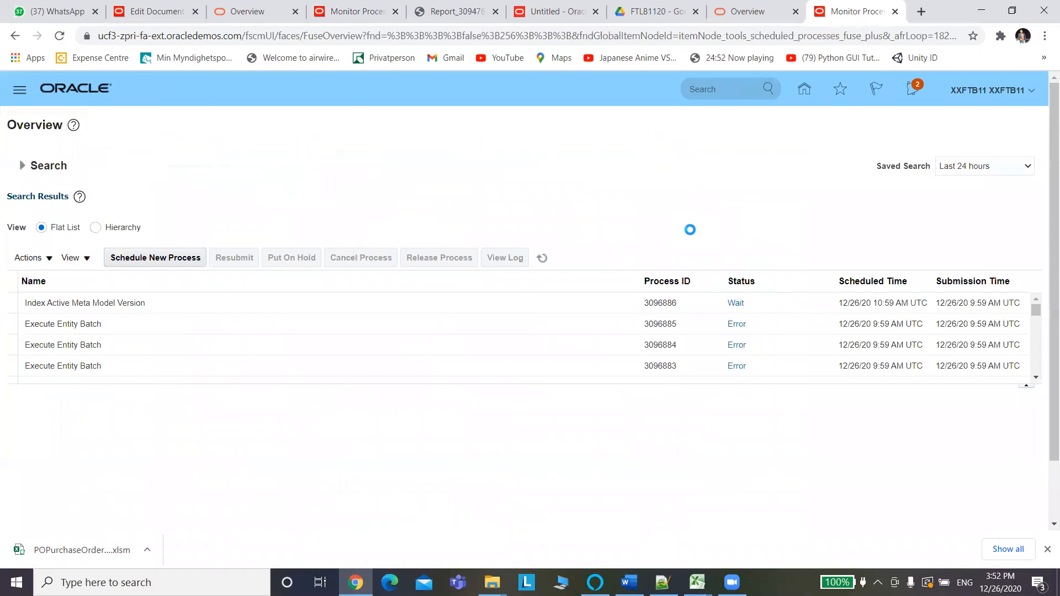
Schedule a new Load Interface File for Import process and browse the Import Process list.
click(146, 265)
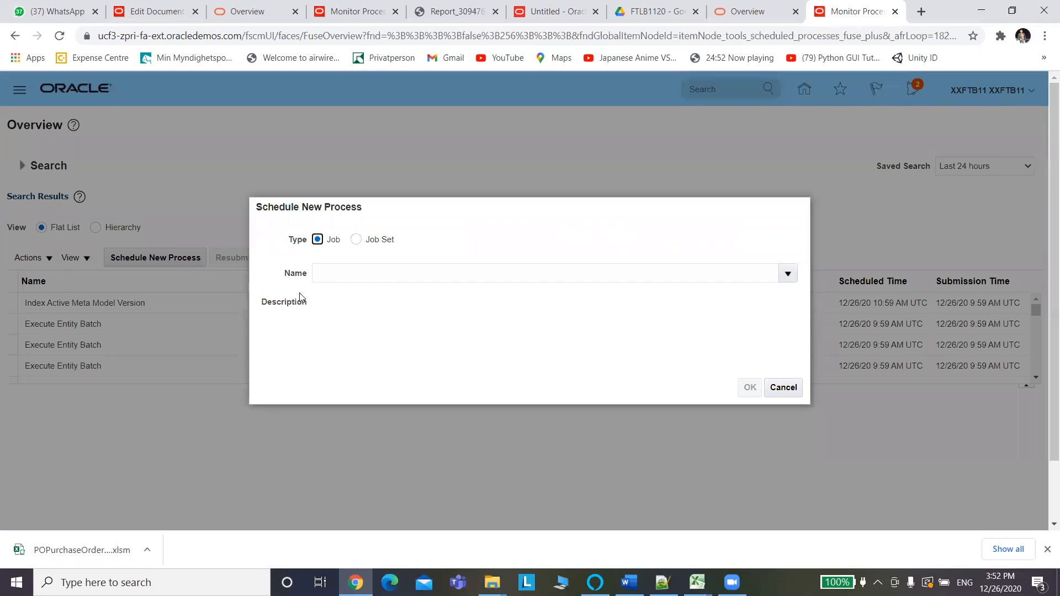
click(324, 274)
text(Load Interface)
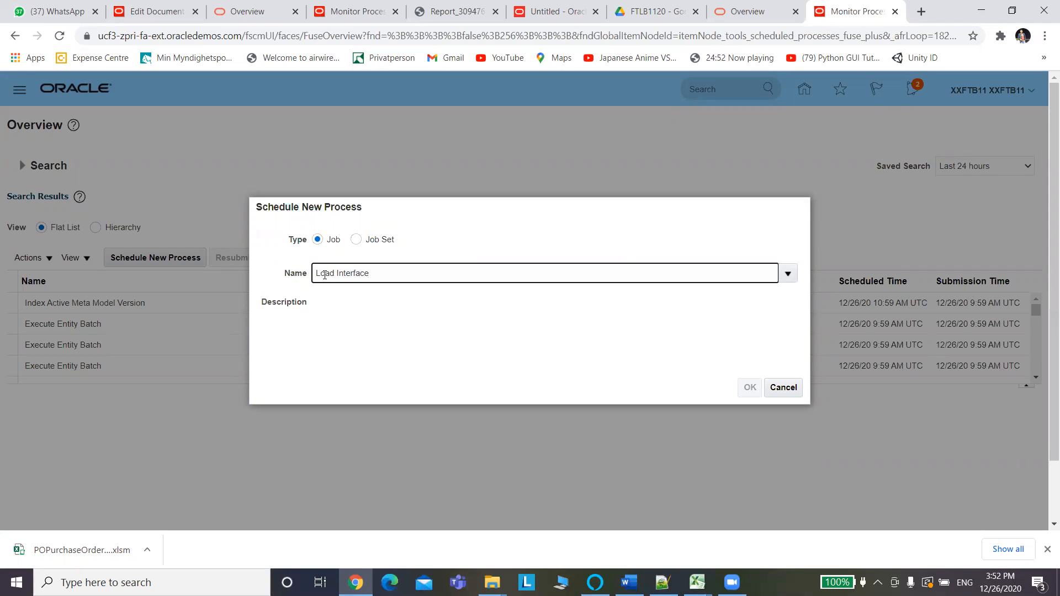
key(Tab)
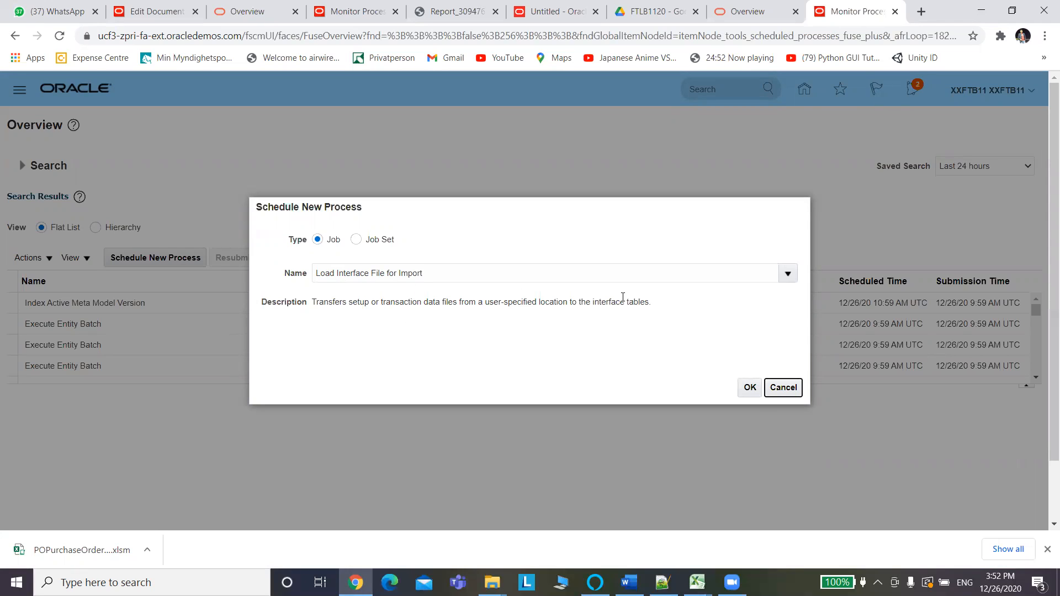
click(752, 388)
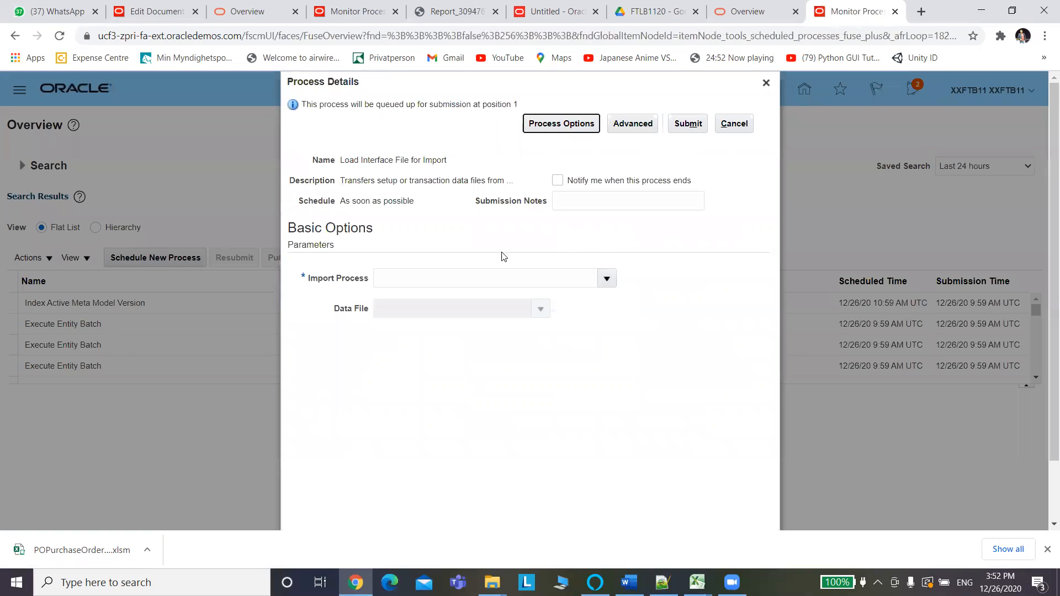
click(607, 278)
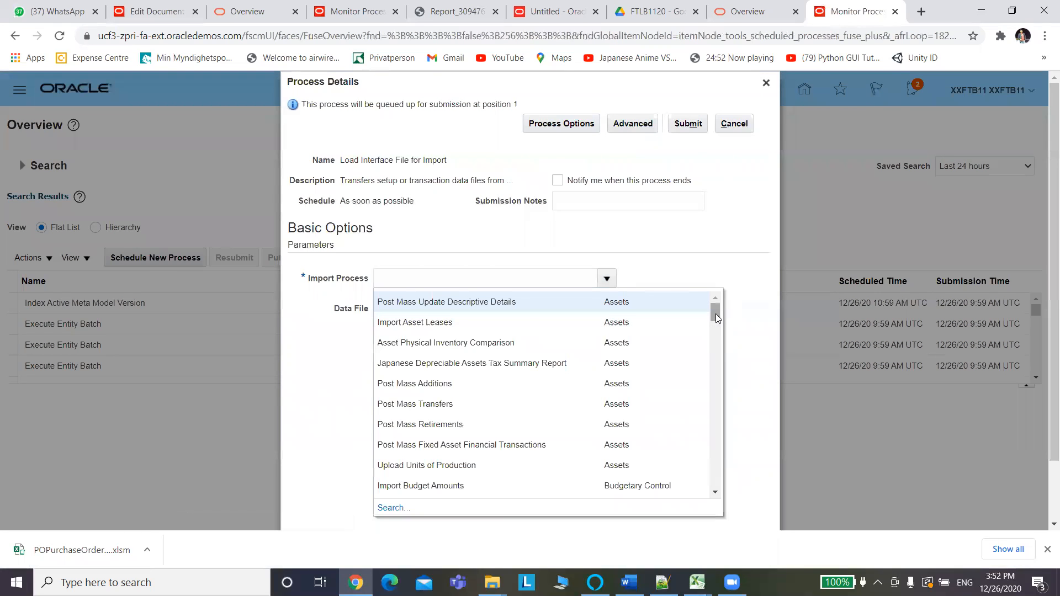
drag(719, 317, 720, 413)
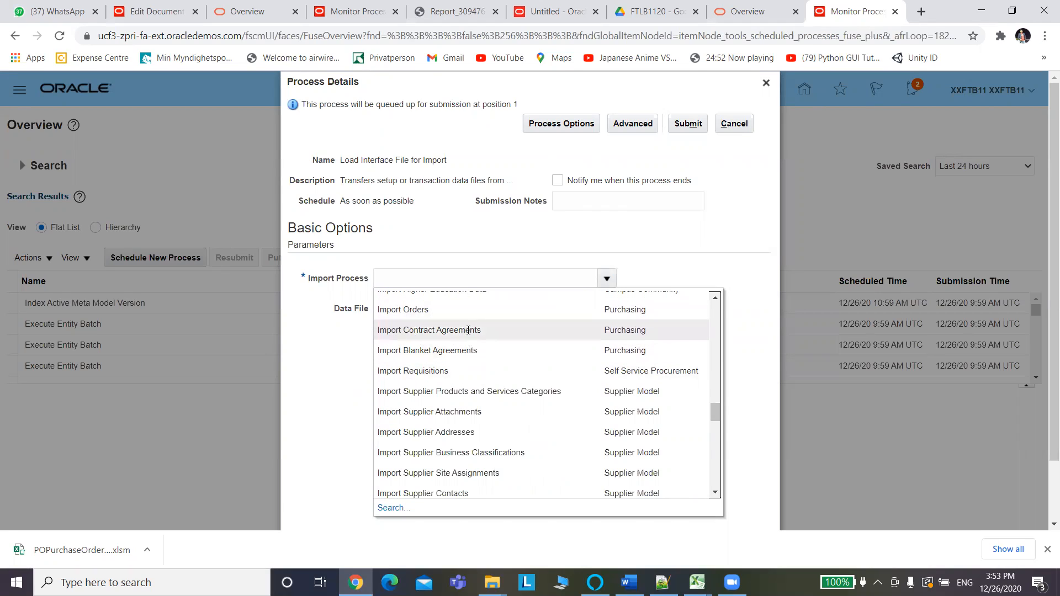
Choose Import Orders, upload PoImportOrders.zip from the PO folder as data file, and submit.
click(618, 313)
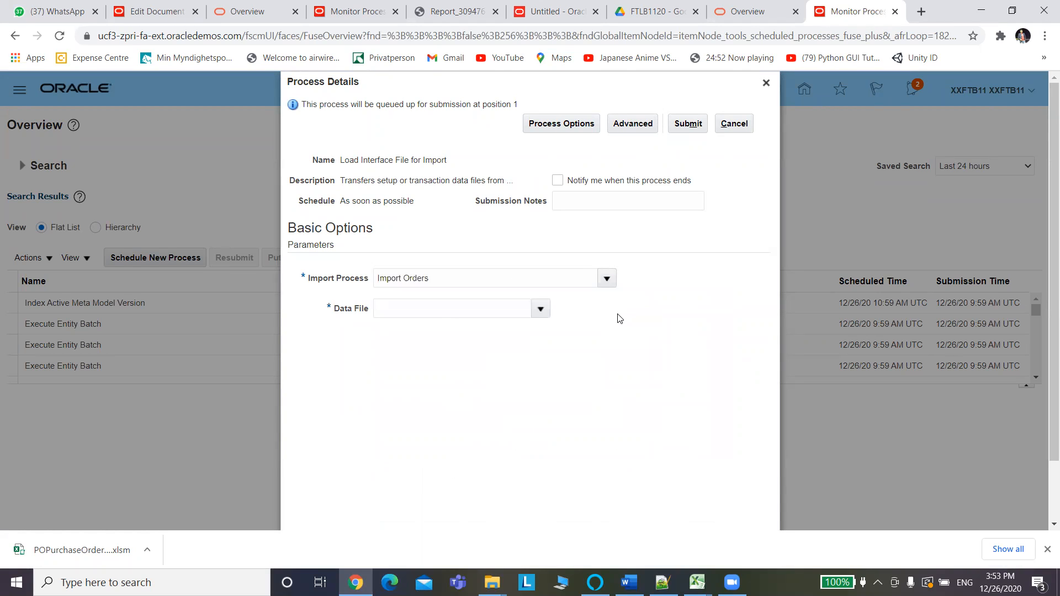
click(544, 311)
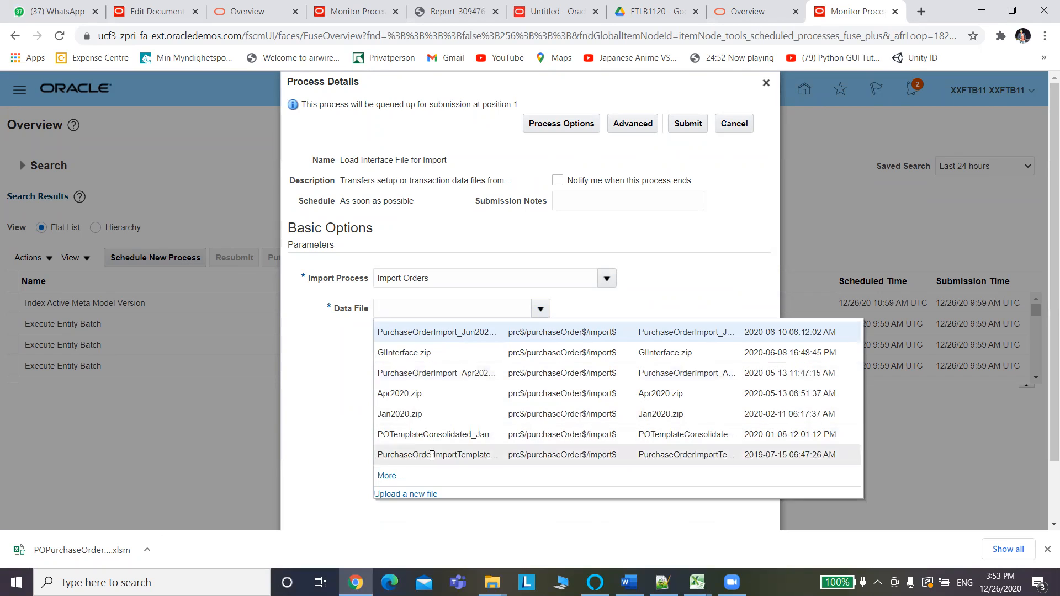
click(405, 495)
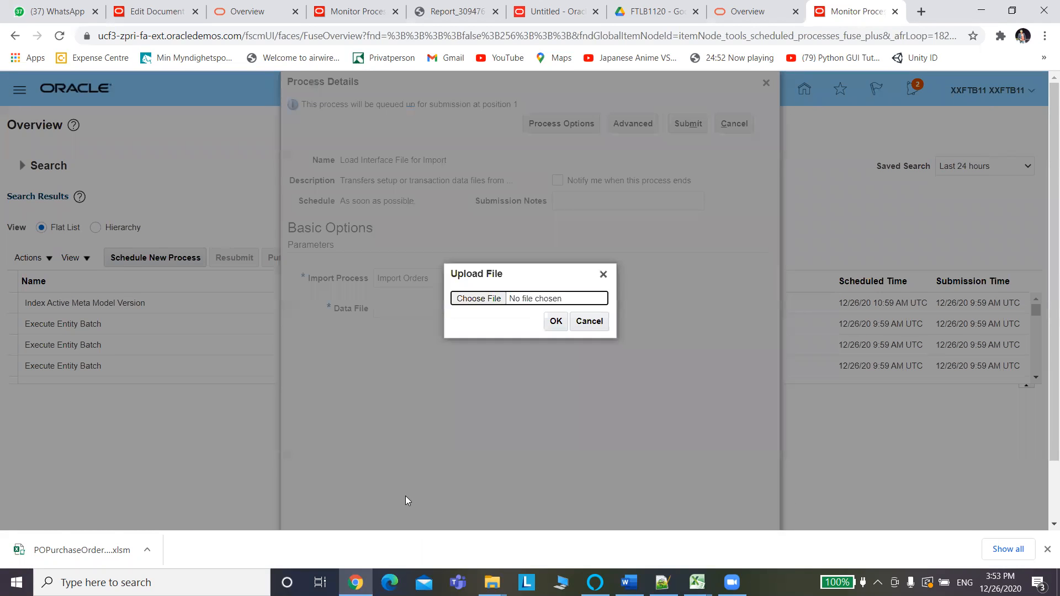
click(482, 298)
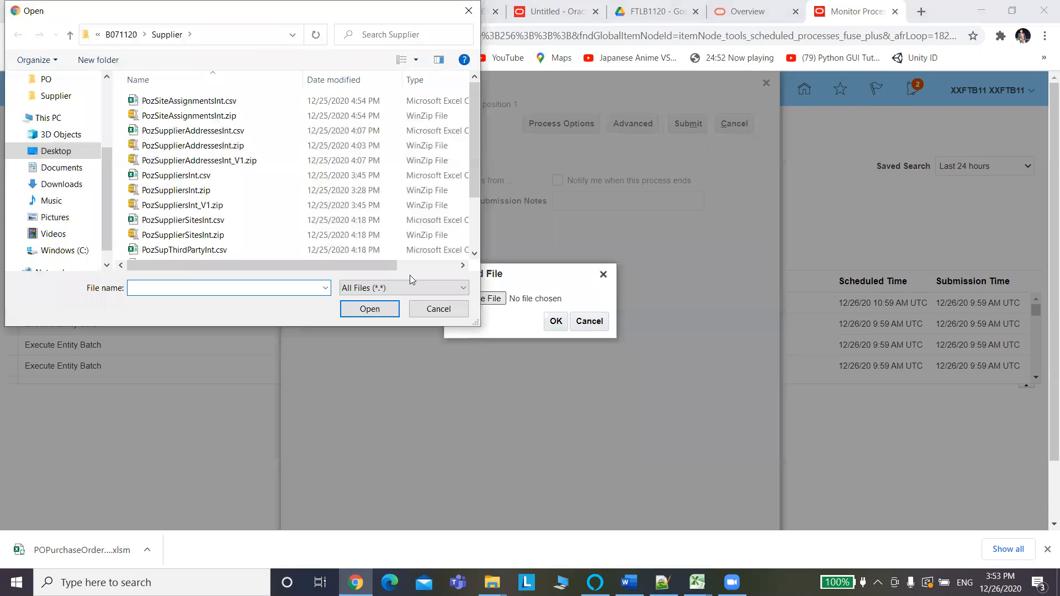
click(127, 36)
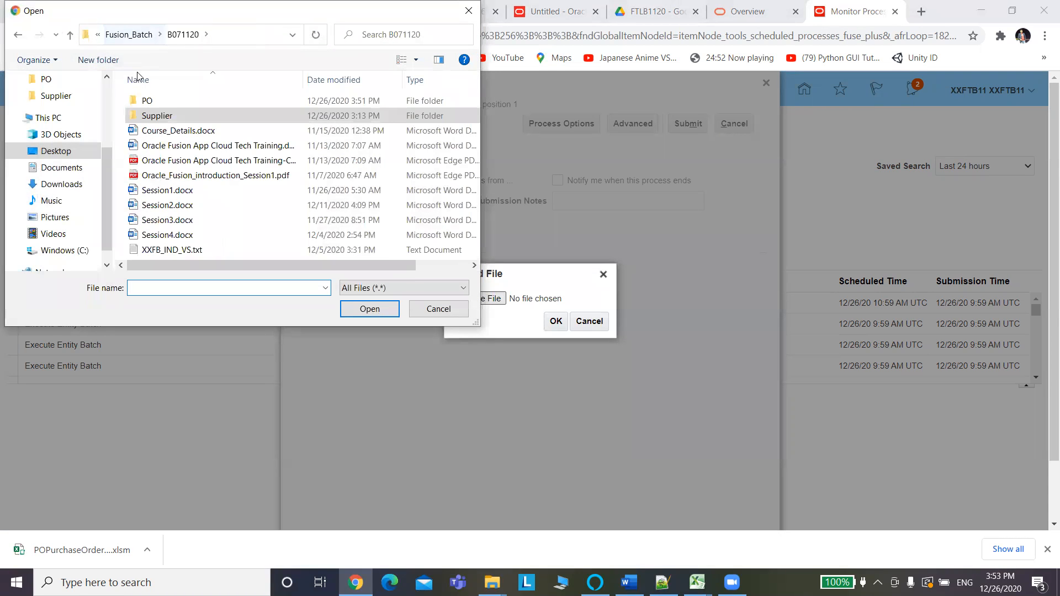
double_click(155, 100)
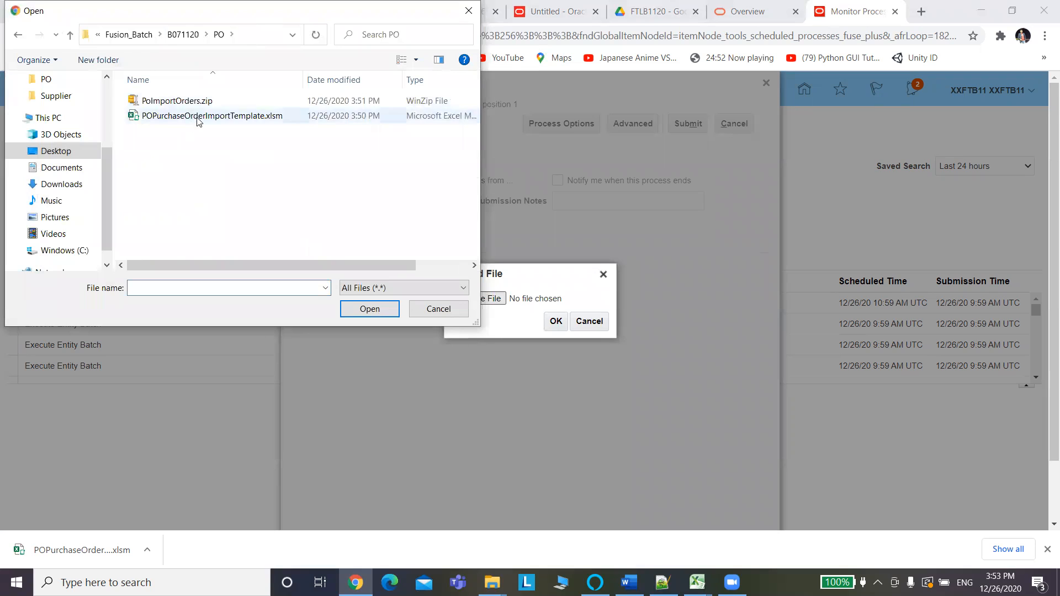
click(201, 102)
click(361, 310)
click(555, 322)
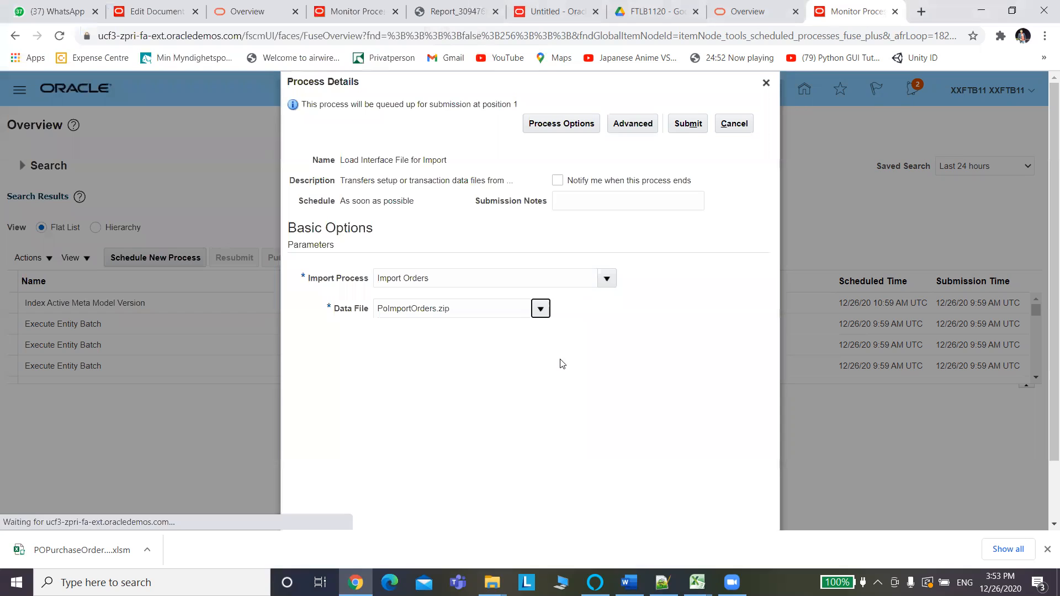
click(697, 127)
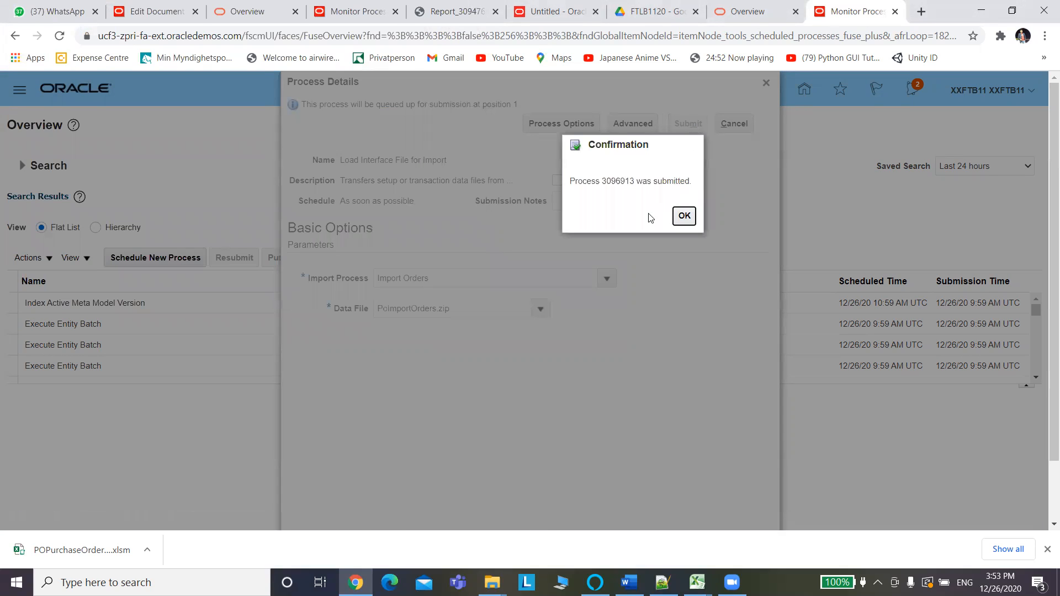
Refresh the process list until Load File to Interface jobs 3096915–3096918 show Succeeded.
click(686, 219)
click(539, 265)
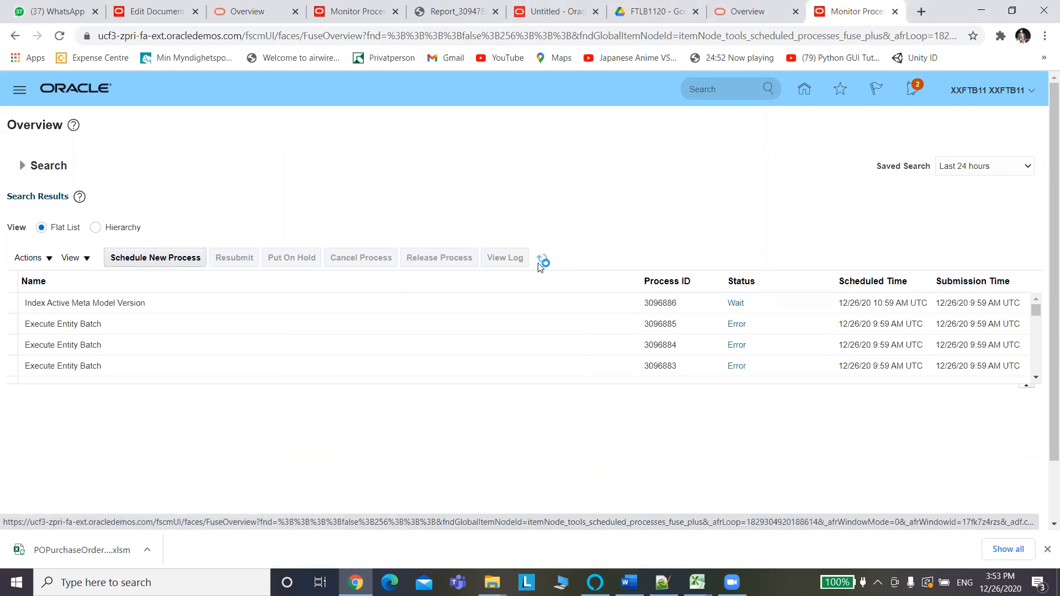
click(540, 265)
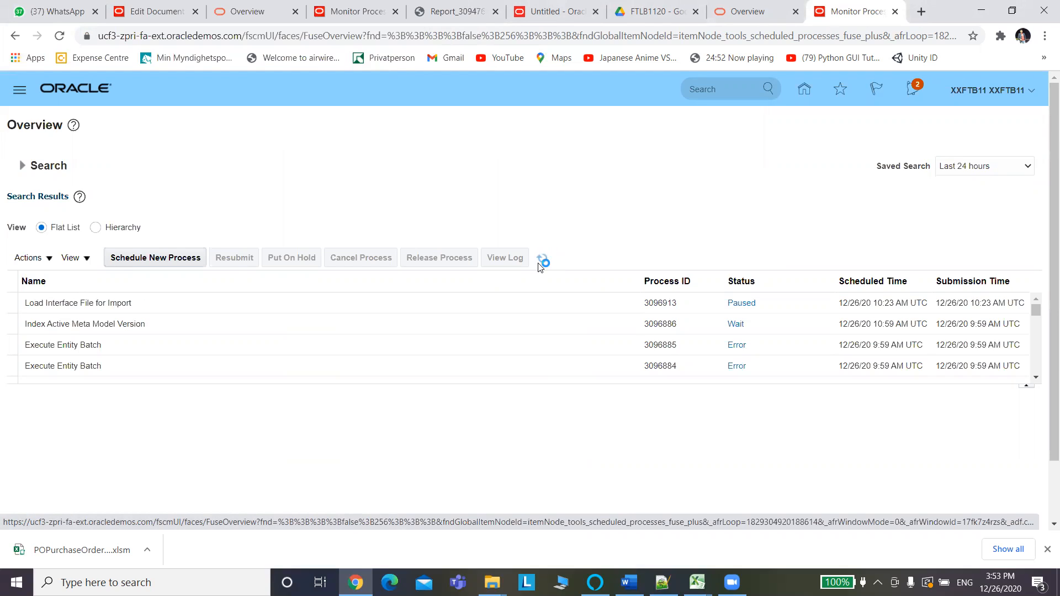
click(541, 263)
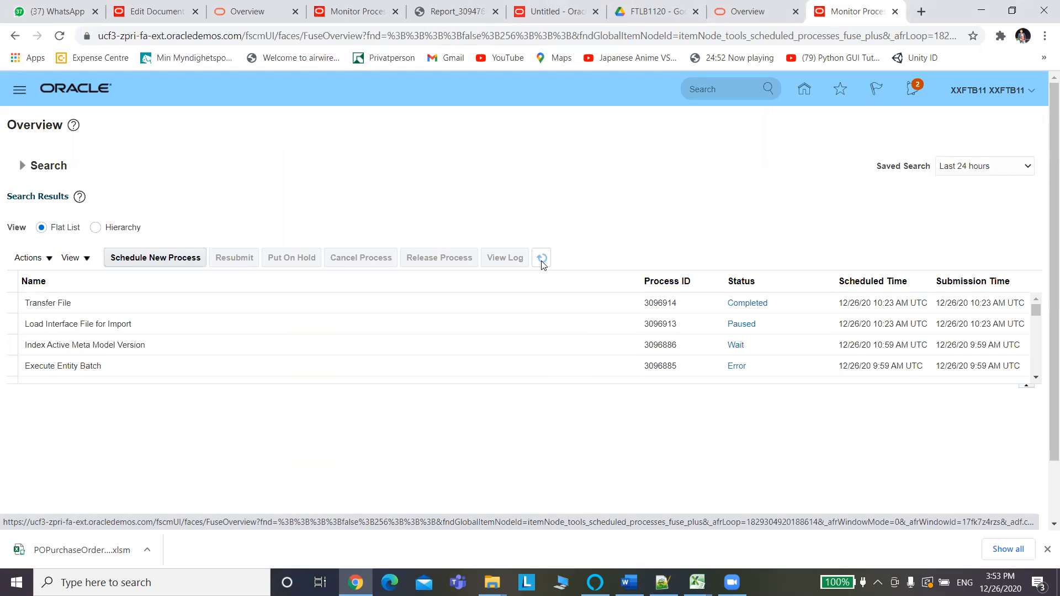
click(542, 264)
click(542, 263)
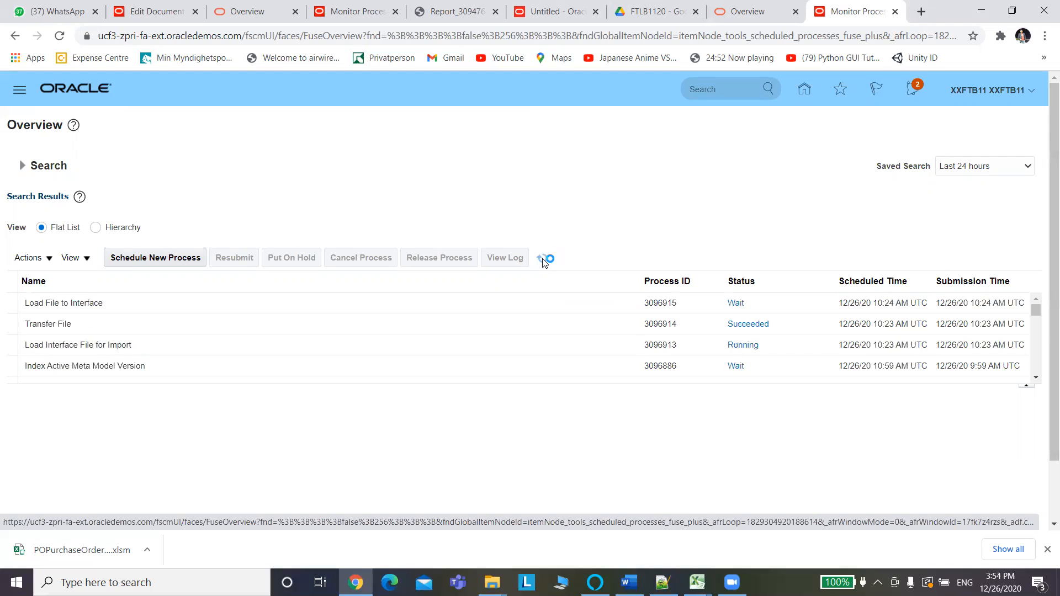
click(543, 262)
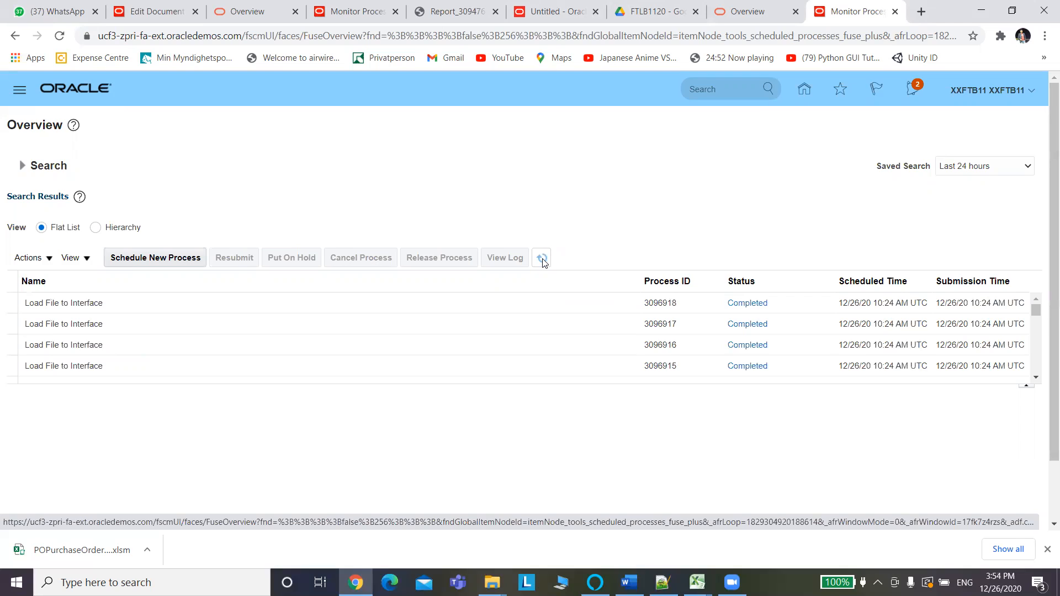
click(543, 263)
click(543, 263)
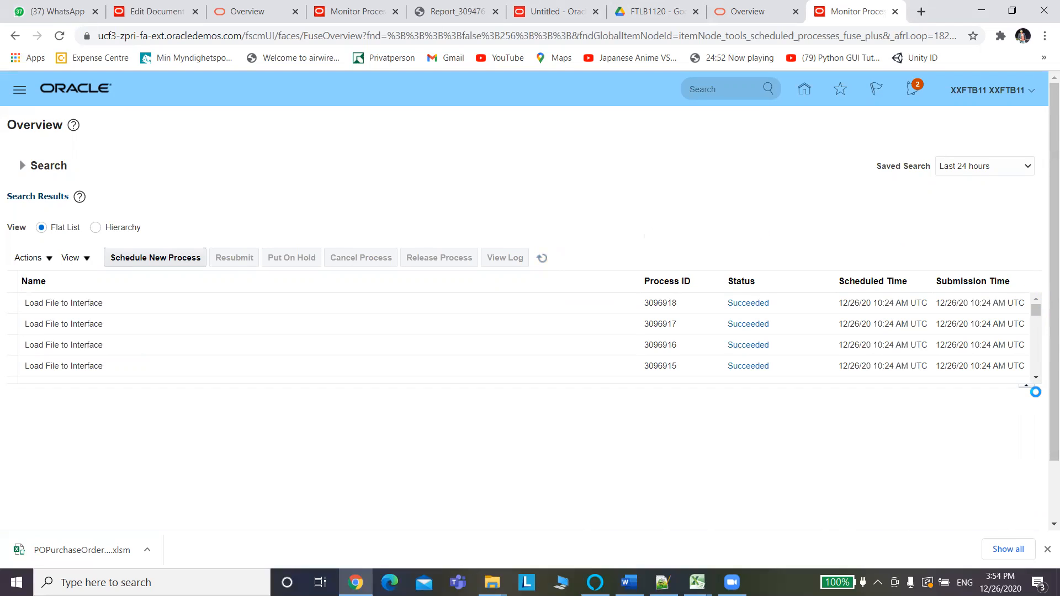
click(1035, 377)
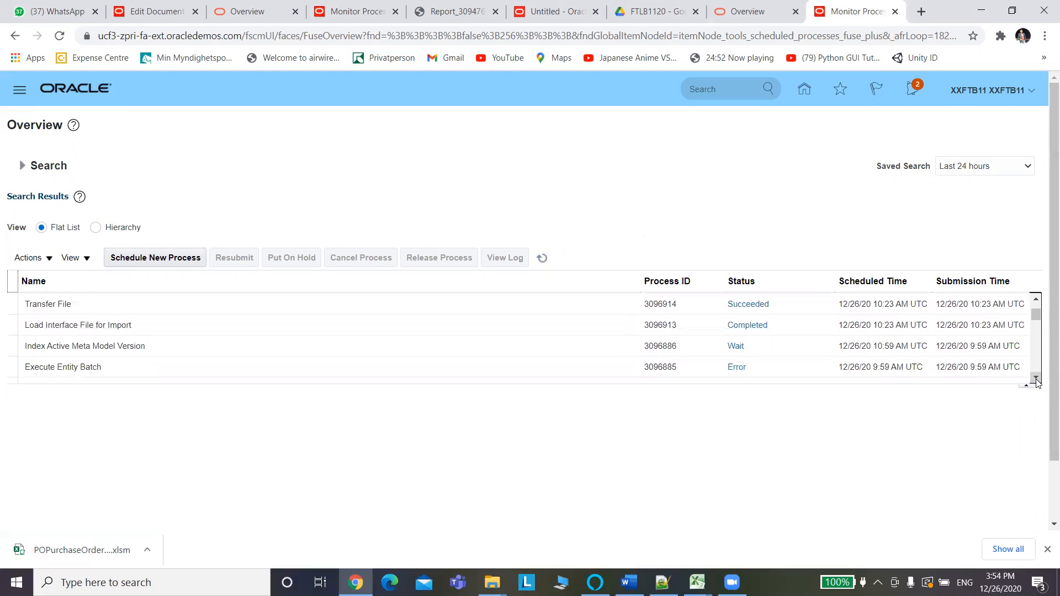
drag(1038, 315, 1037, 310)
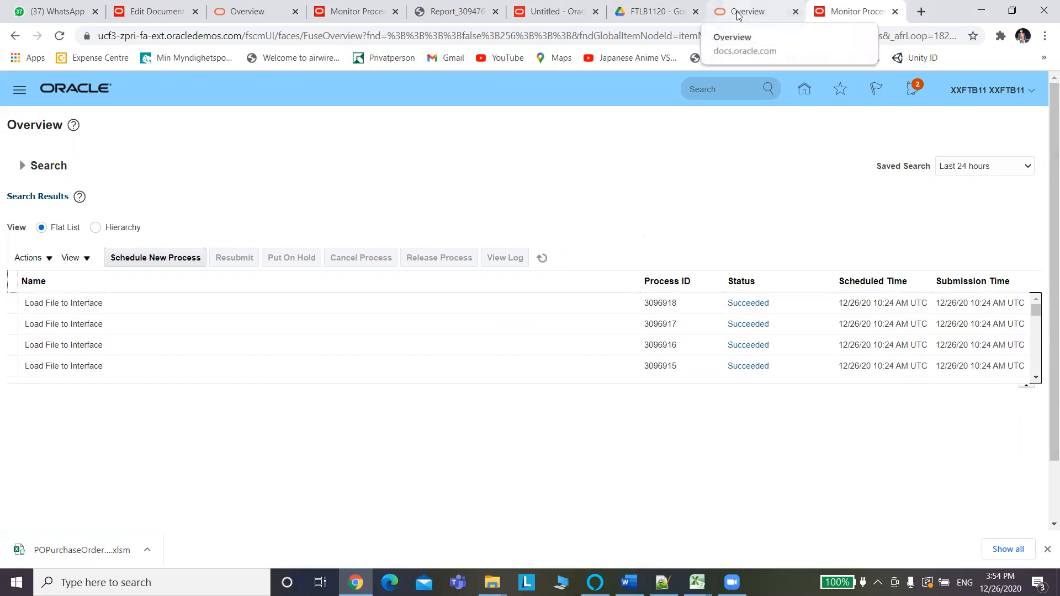
From the edited purchase order's Tasks, start a new Import Orders process submission.
click(170, 16)
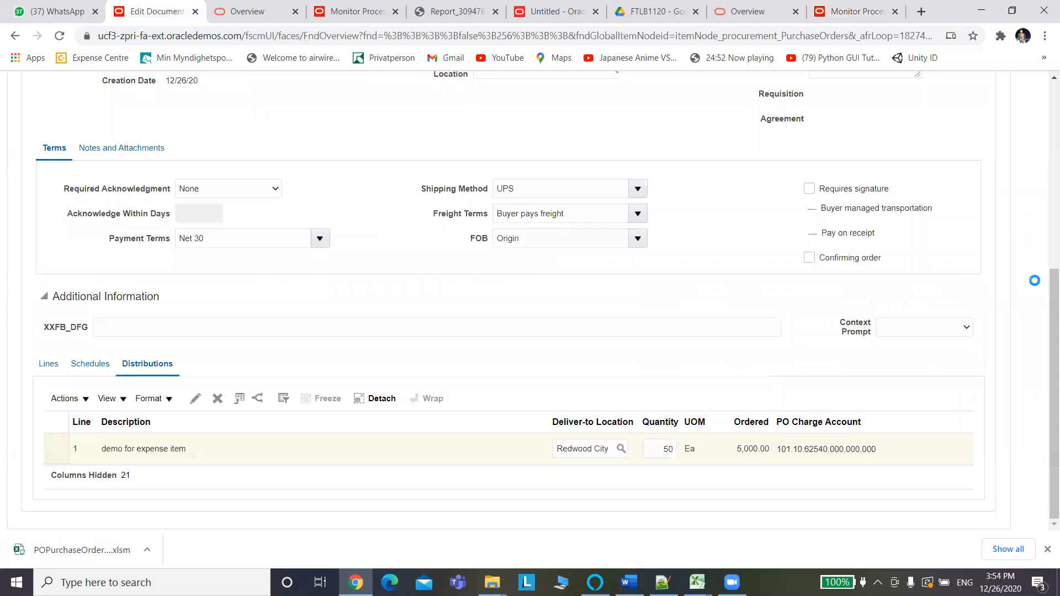
drag(1046, 289, 1044, 131)
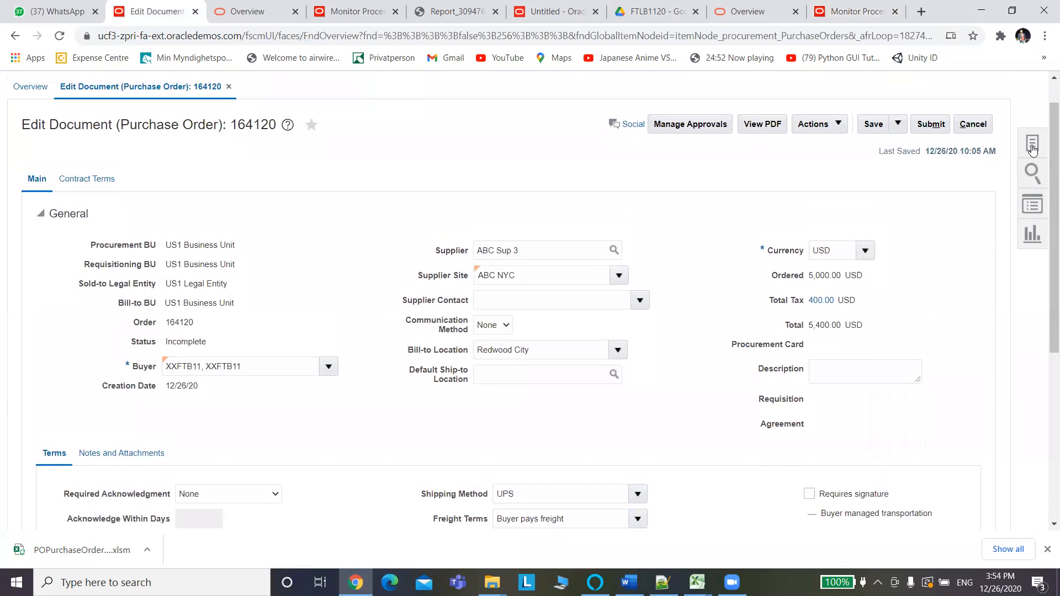
click(1032, 144)
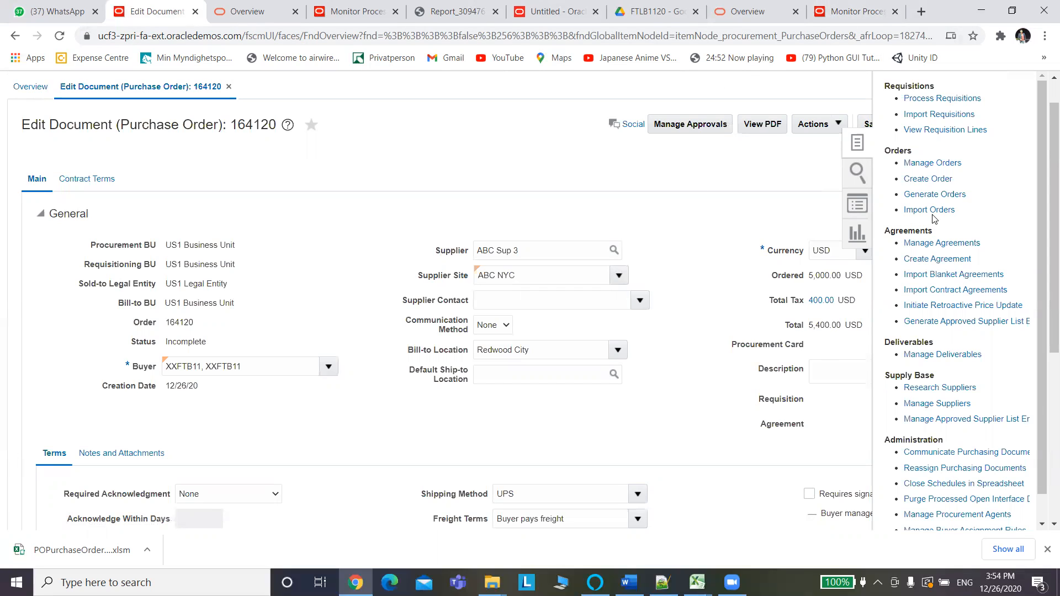
click(923, 211)
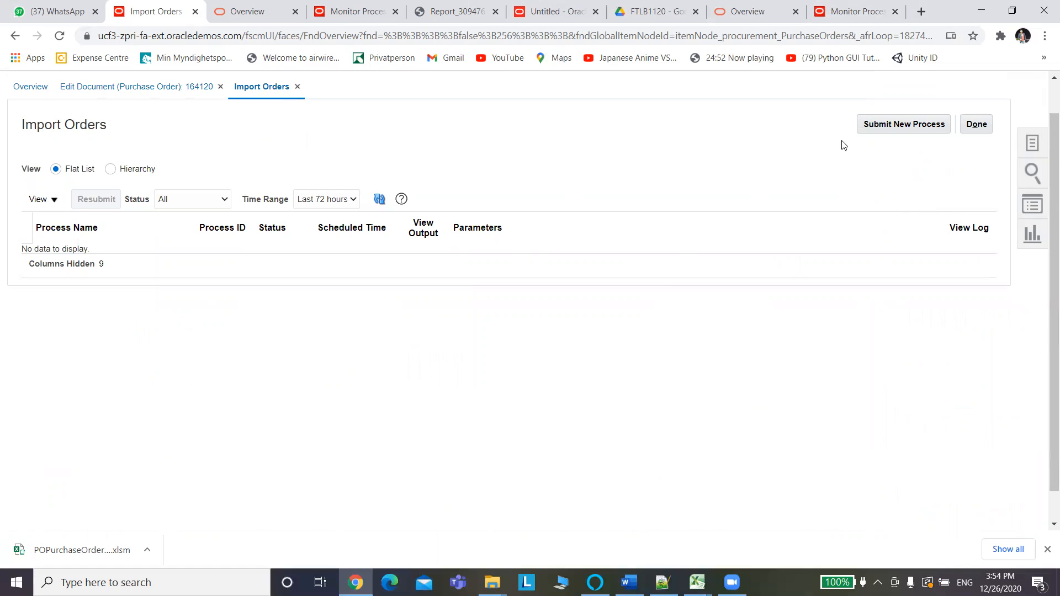
click(918, 127)
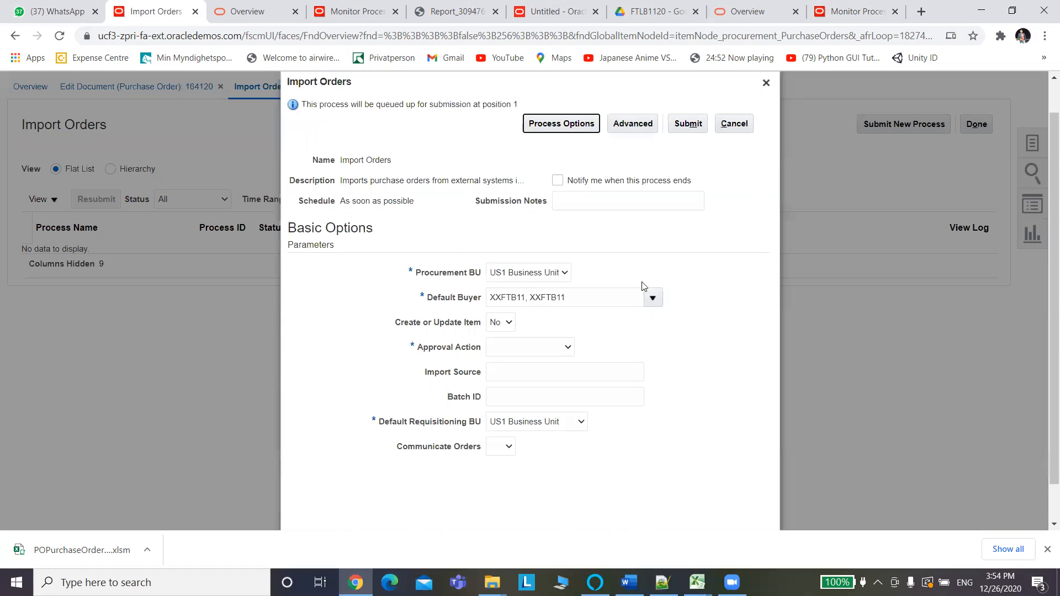
Keep US1 Business Unit as Procurement BU and return to the Excel template.
click(507, 274)
click(508, 276)
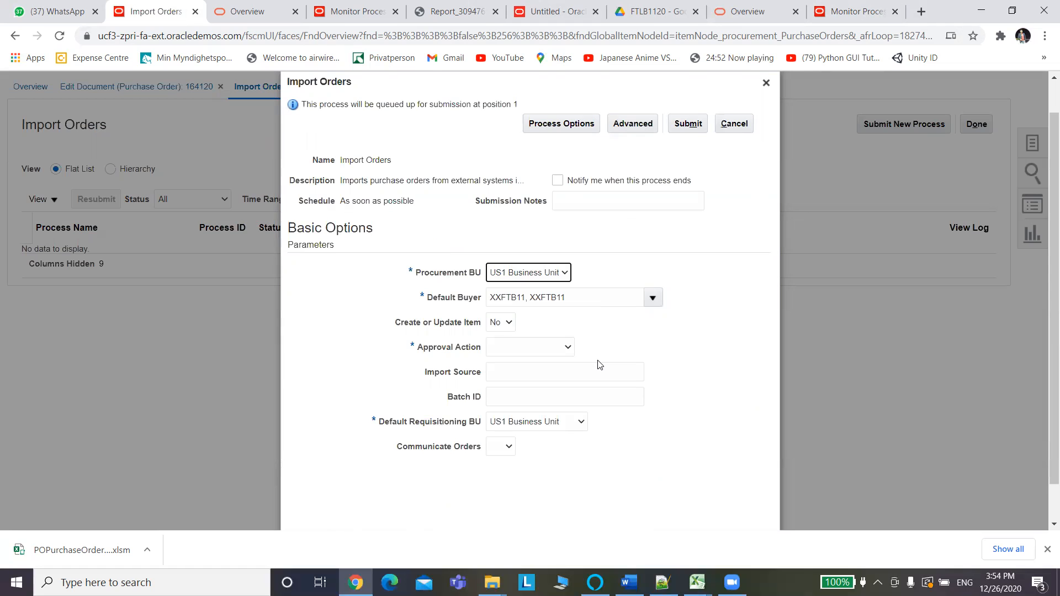
key(alt+Tab)
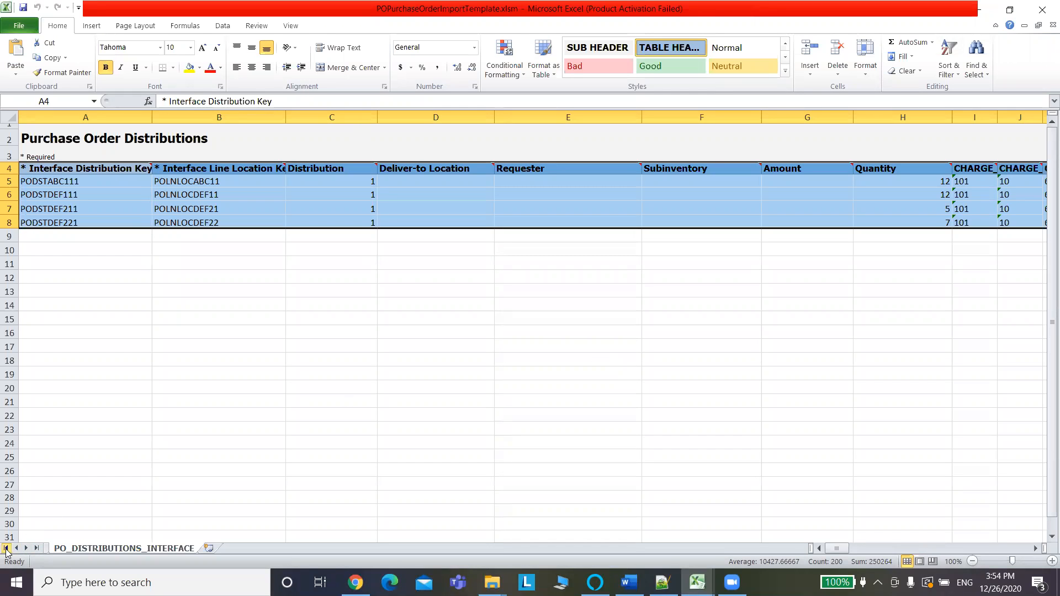
On the PO_HEADERS_INTERFACE sheet, confirm cell I5 holds US1 Business Unit as Procurement BU.
click(6, 548)
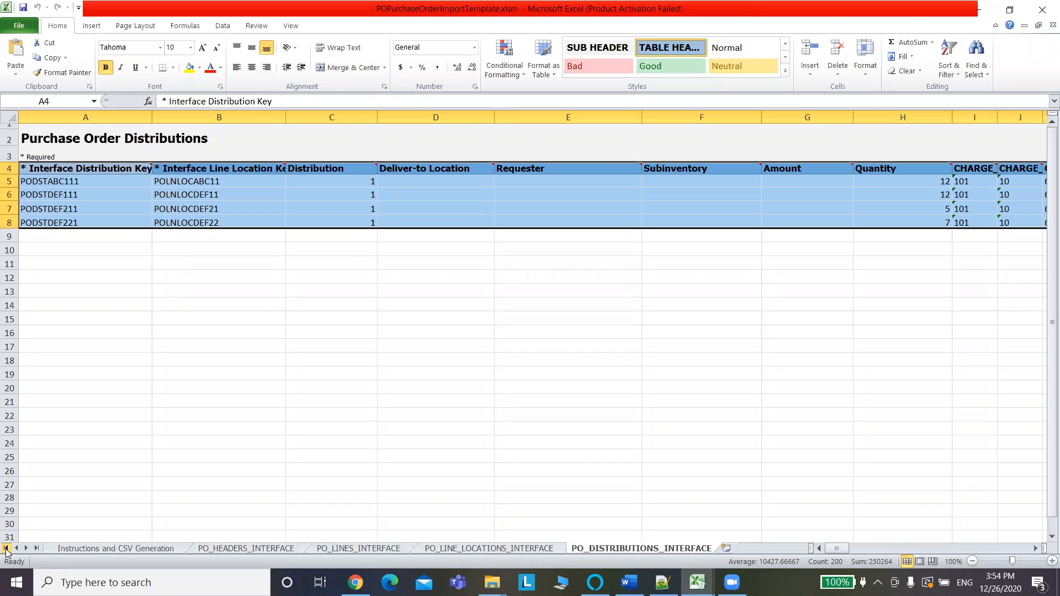
click(221, 549)
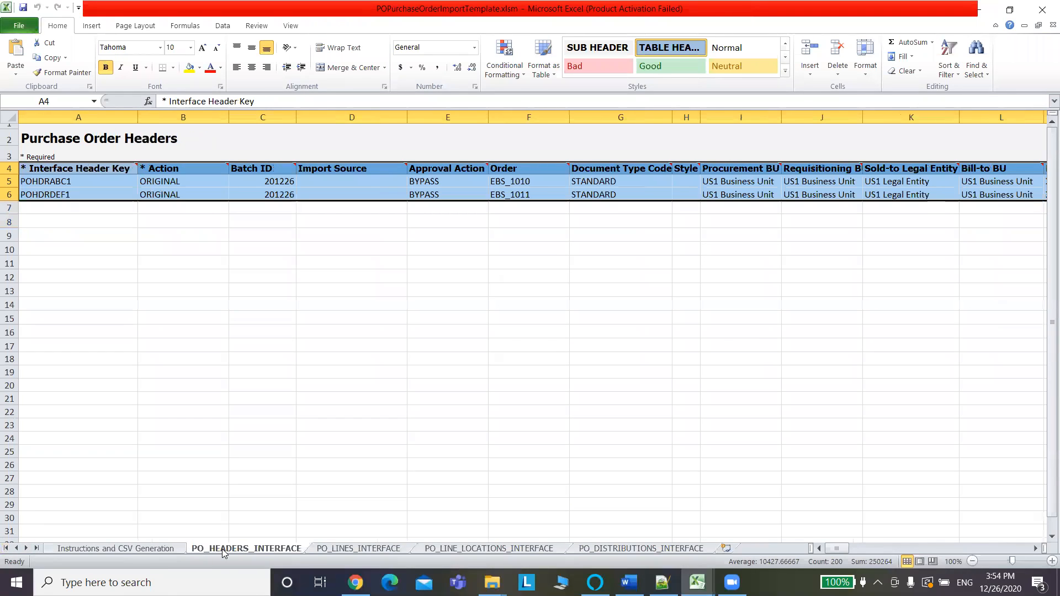
click(394, 345)
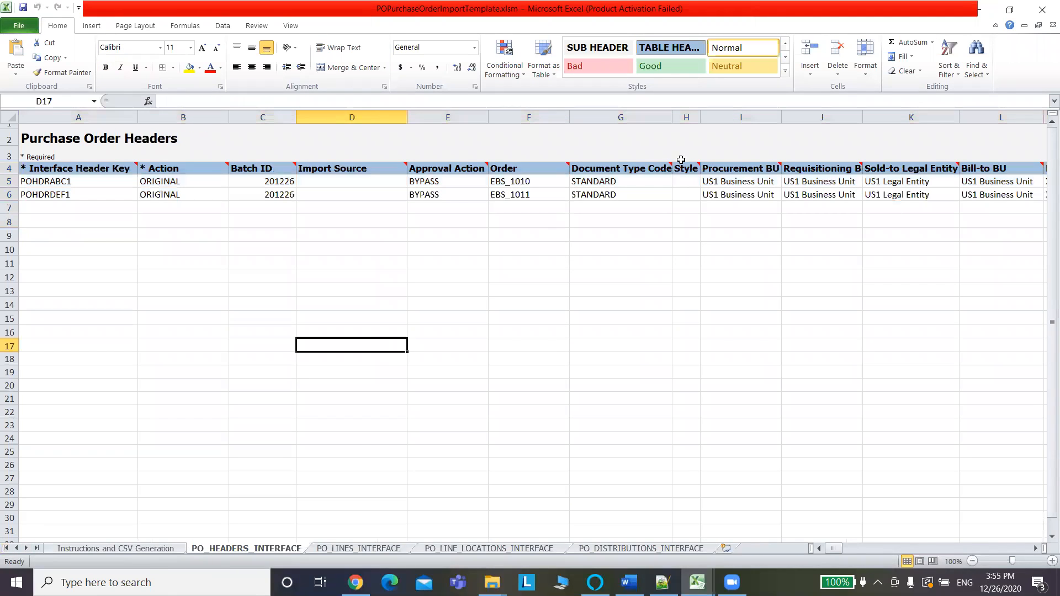
click(732, 186)
key(alt+Tab)
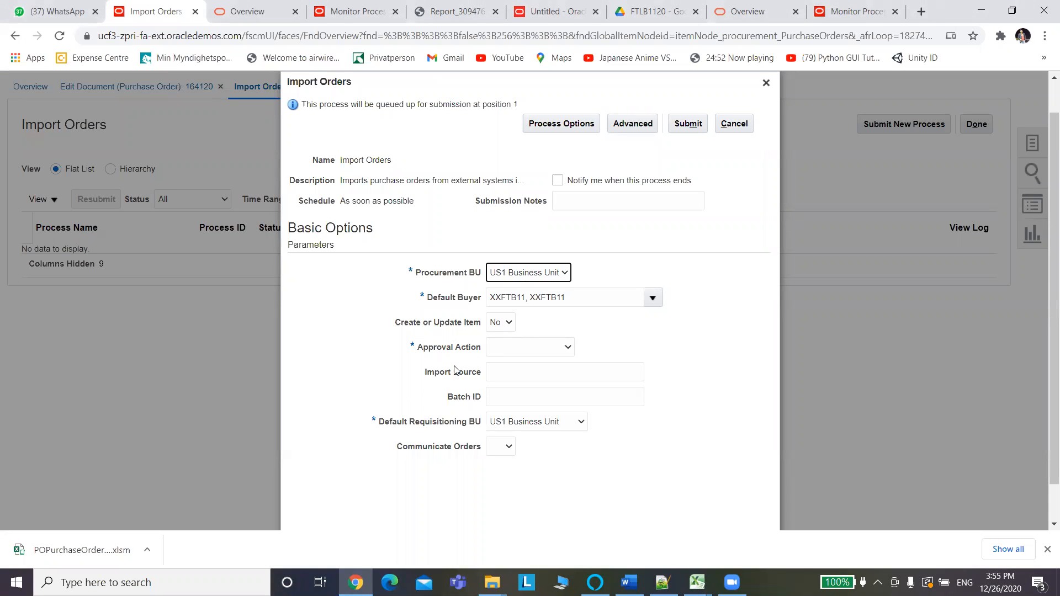
Set the Import Orders Approval Action to Submit for Approval and focus the Batch ID field.
click(523, 351)
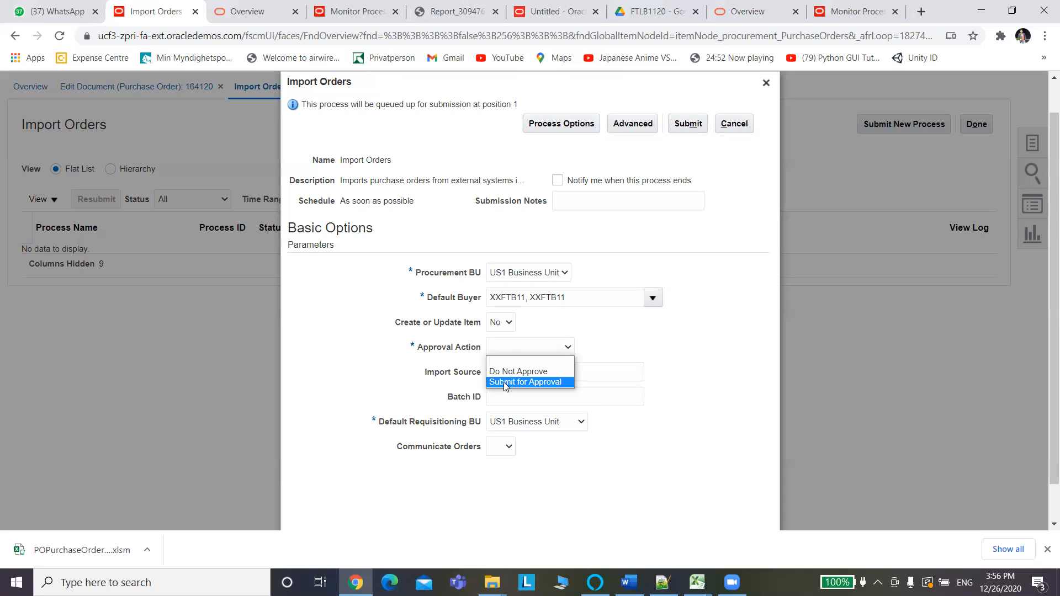
click(504, 383)
click(510, 397)
Copy Batch ID 201226 from cell C5 of the headers sheet.
key(alt+Tab)
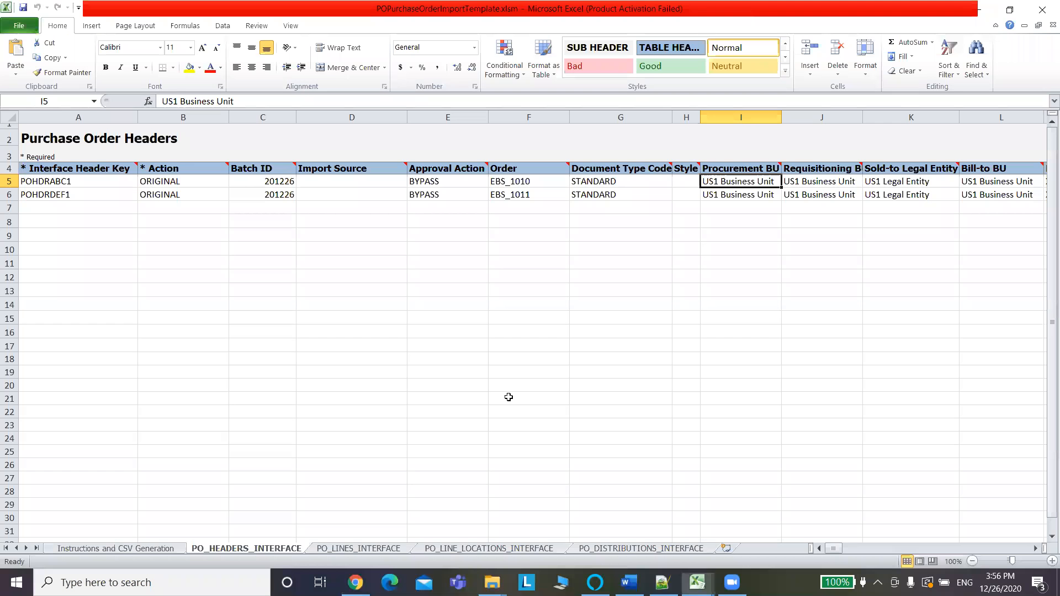
click(280, 186)
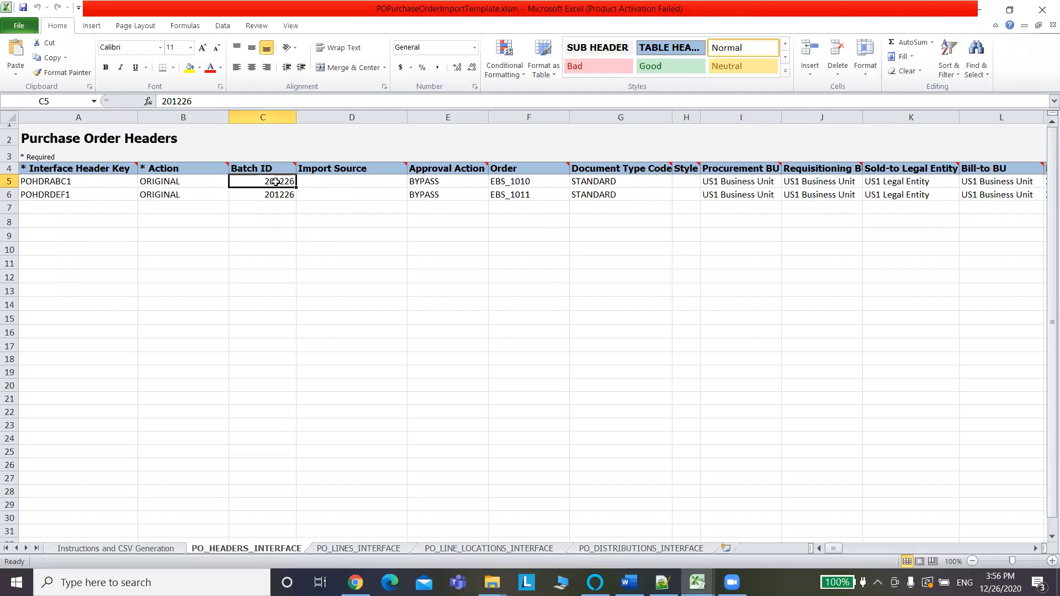
drag(208, 104, 137, 97)
key(ctrl+c)
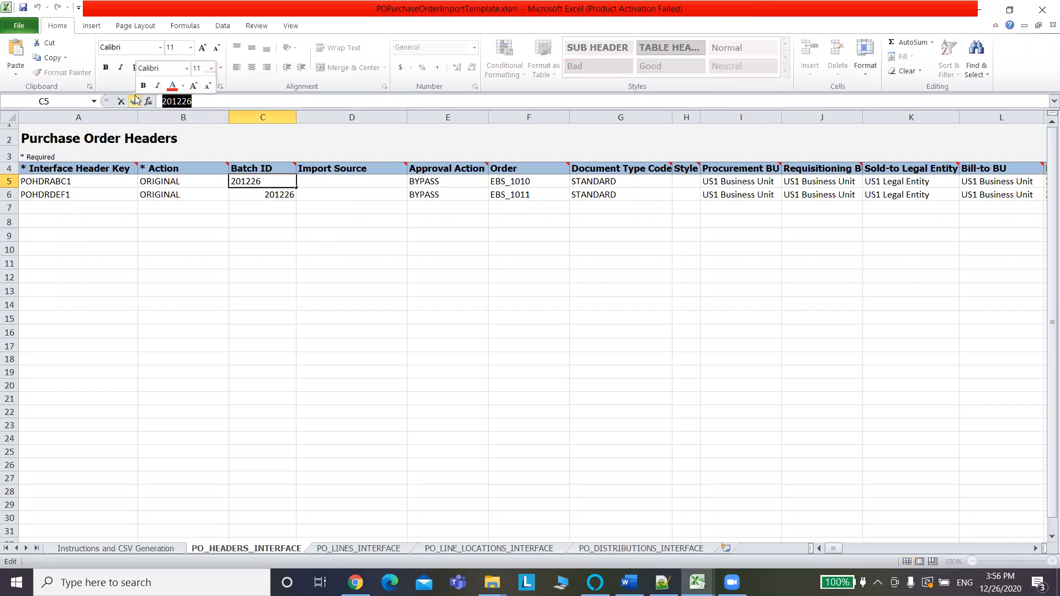
key(alt+Tab)
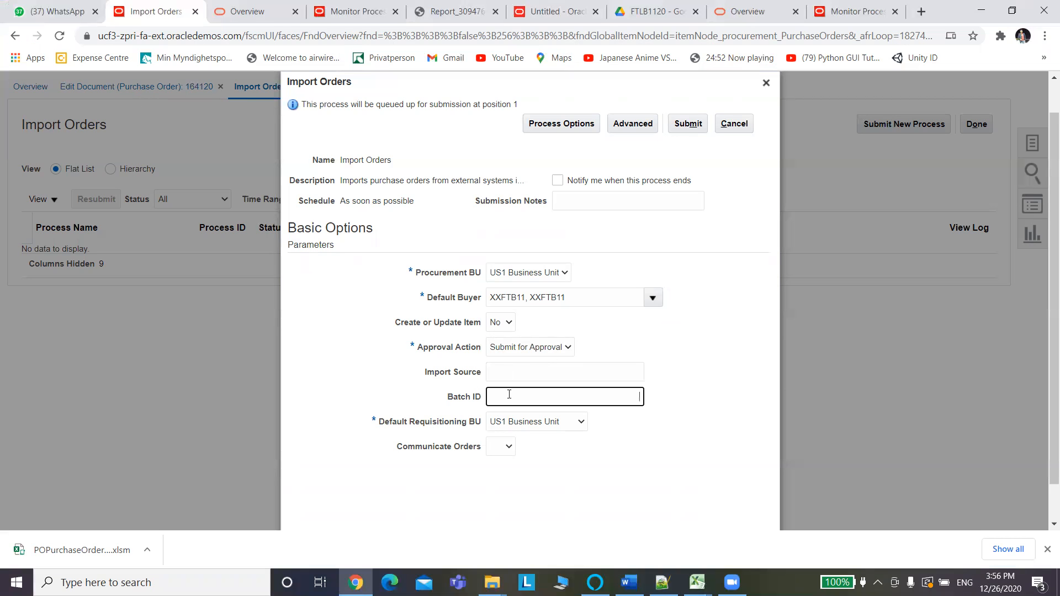
Paste Batch ID 201226 into the form and submit the Import Orders process.
key(ctrl+v)
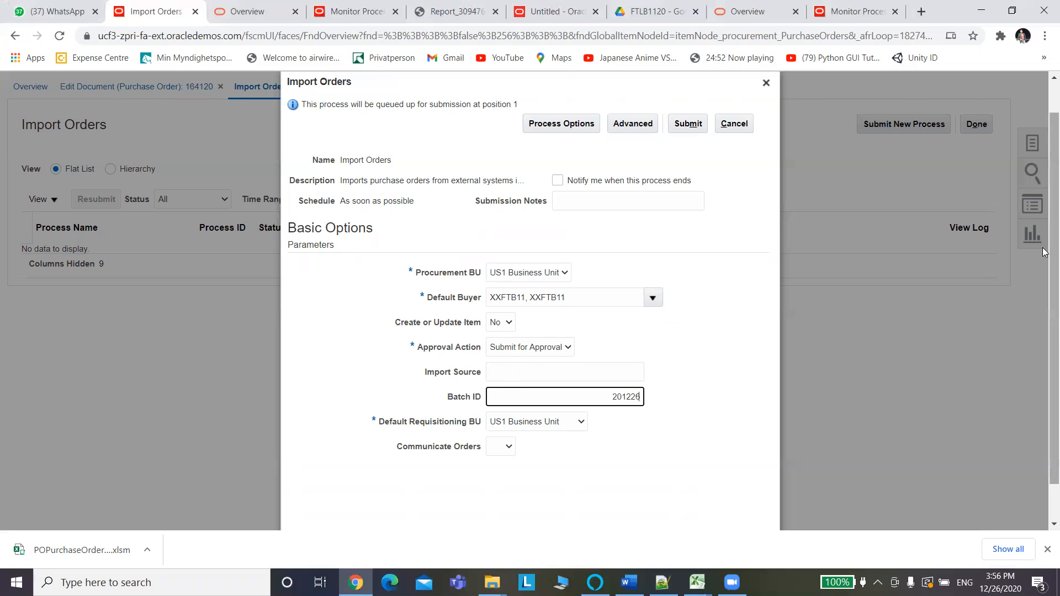
scroll(1043, 251, down, 1)
scroll(994, 221, up, 2)
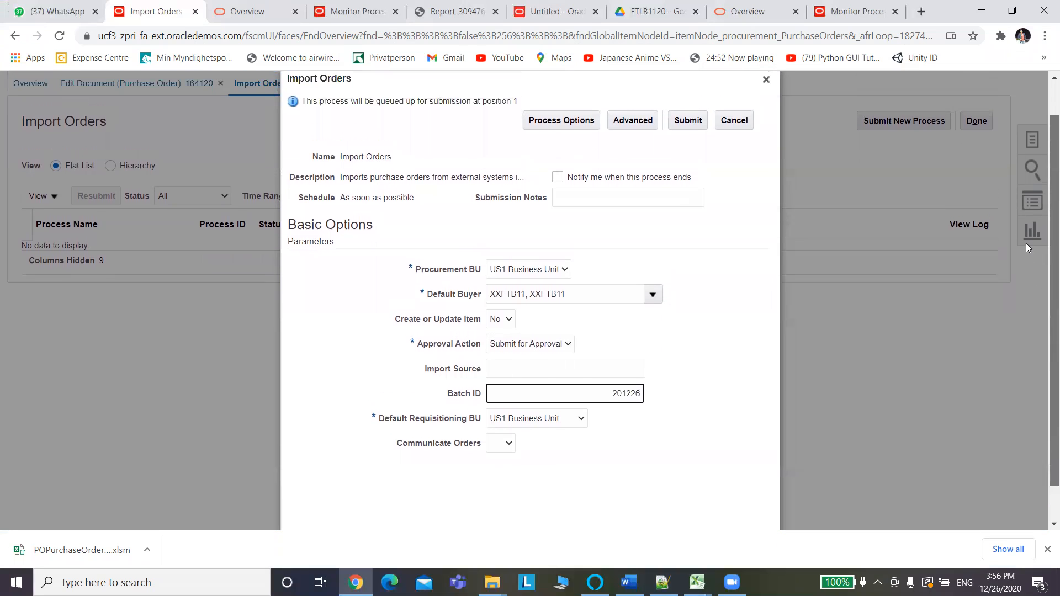
click(692, 162)
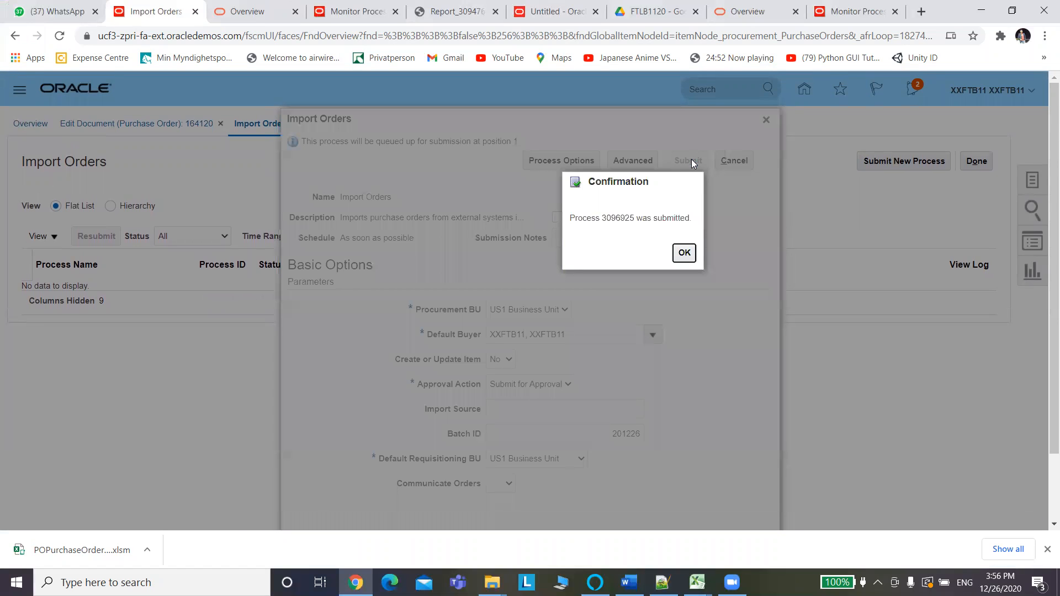
click(685, 253)
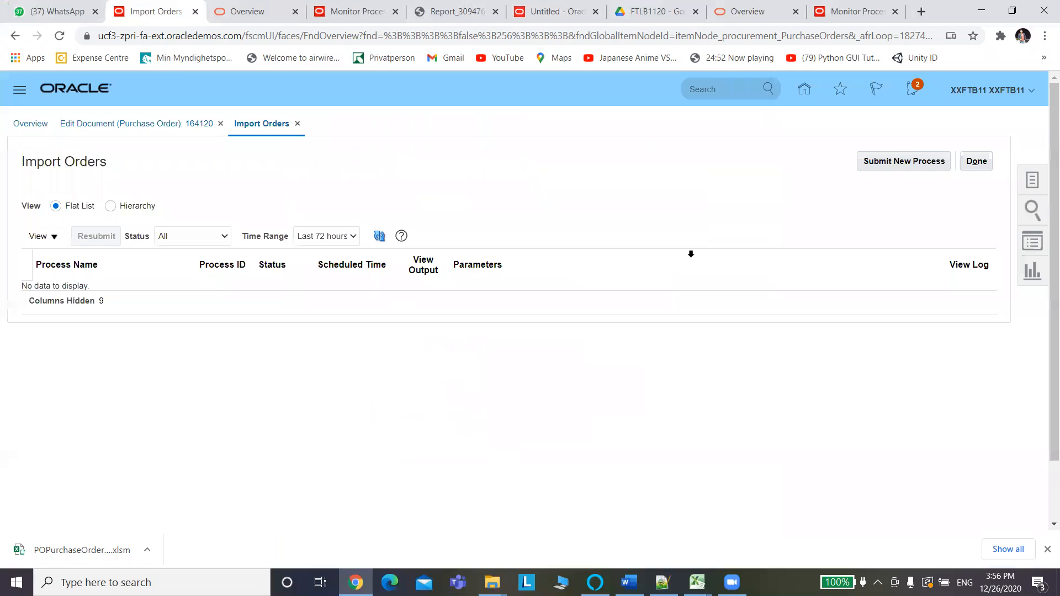
Refresh the process list until Import Orders process 3096925 succeeds.
click(382, 241)
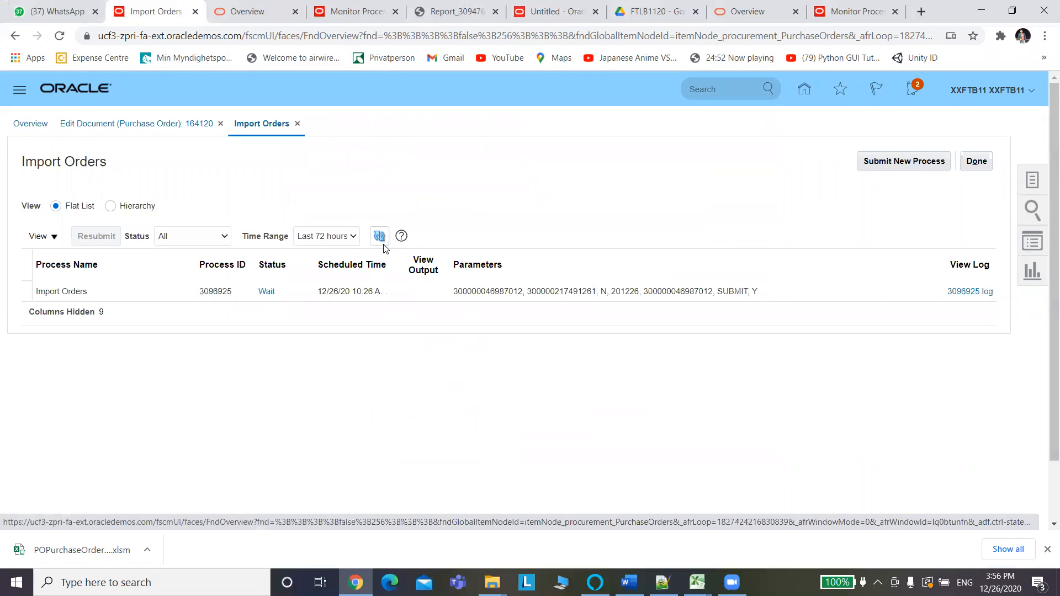
click(382, 240)
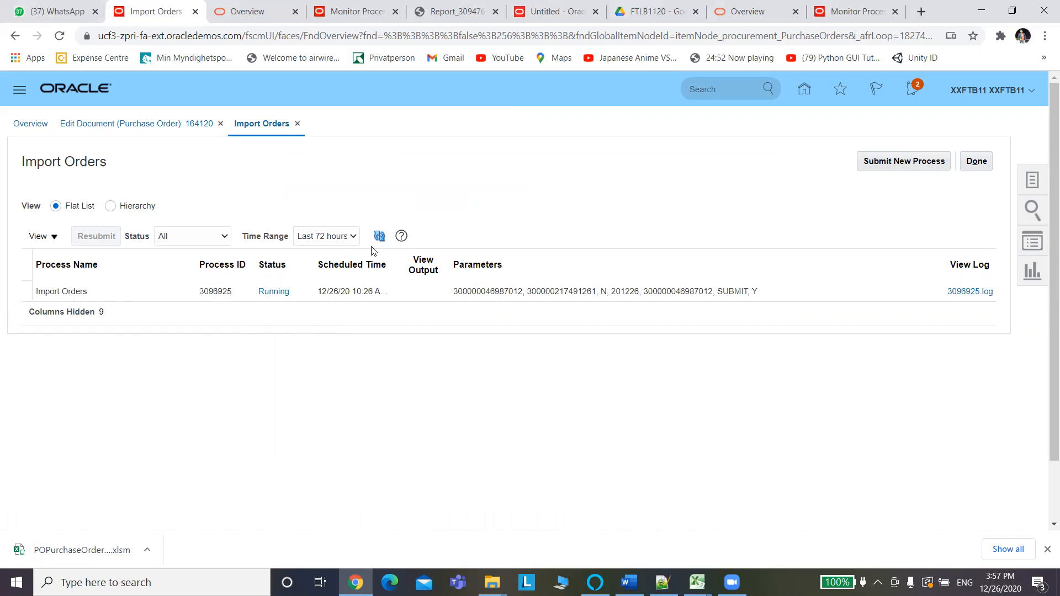
click(377, 240)
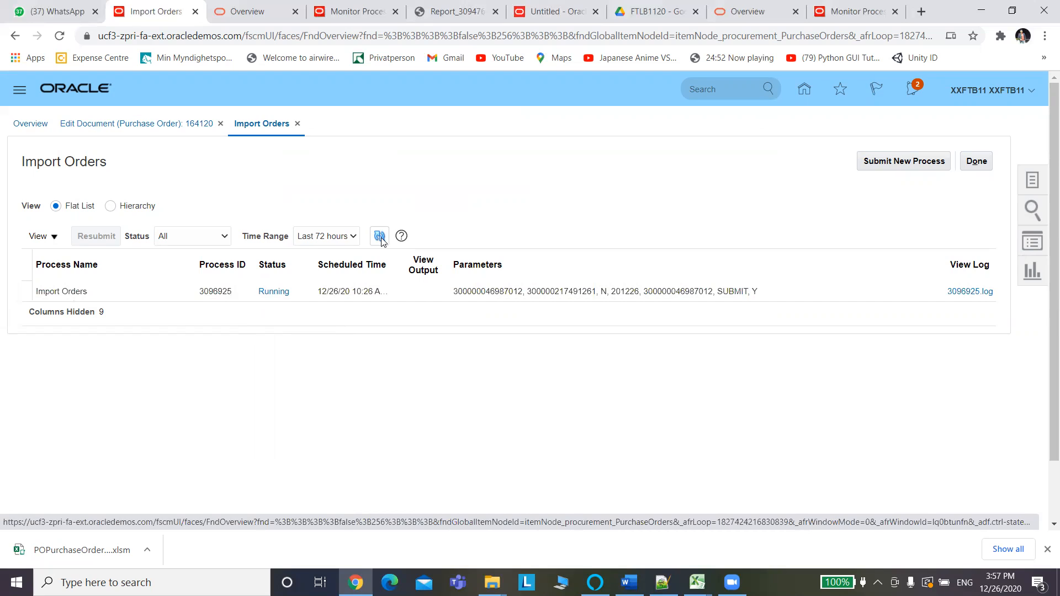
click(381, 240)
click(381, 239)
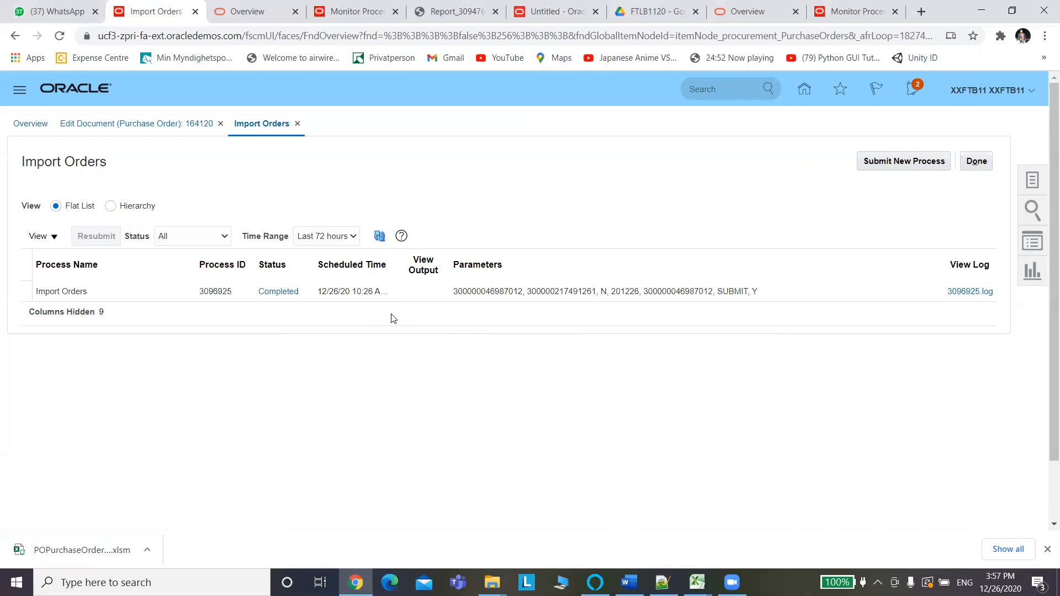
click(380, 239)
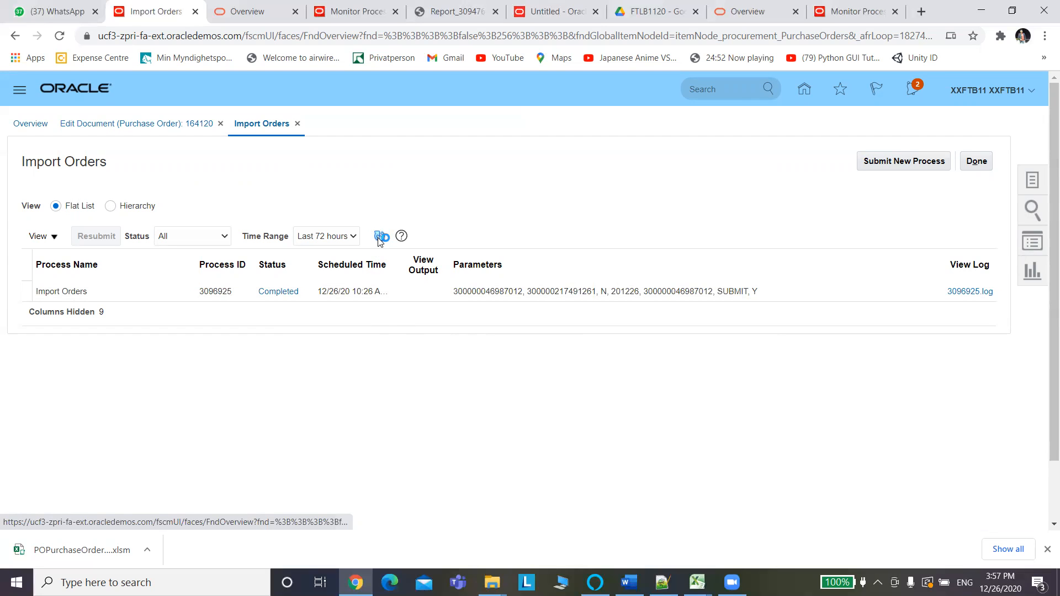
click(380, 238)
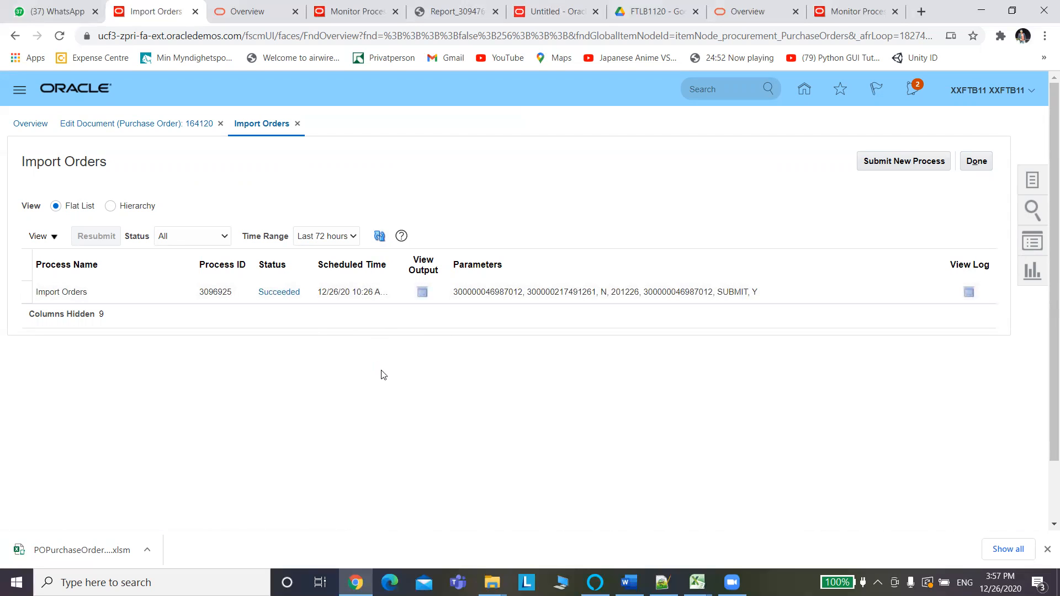
Download the 3096925.txt output log from the process's output files.
click(422, 290)
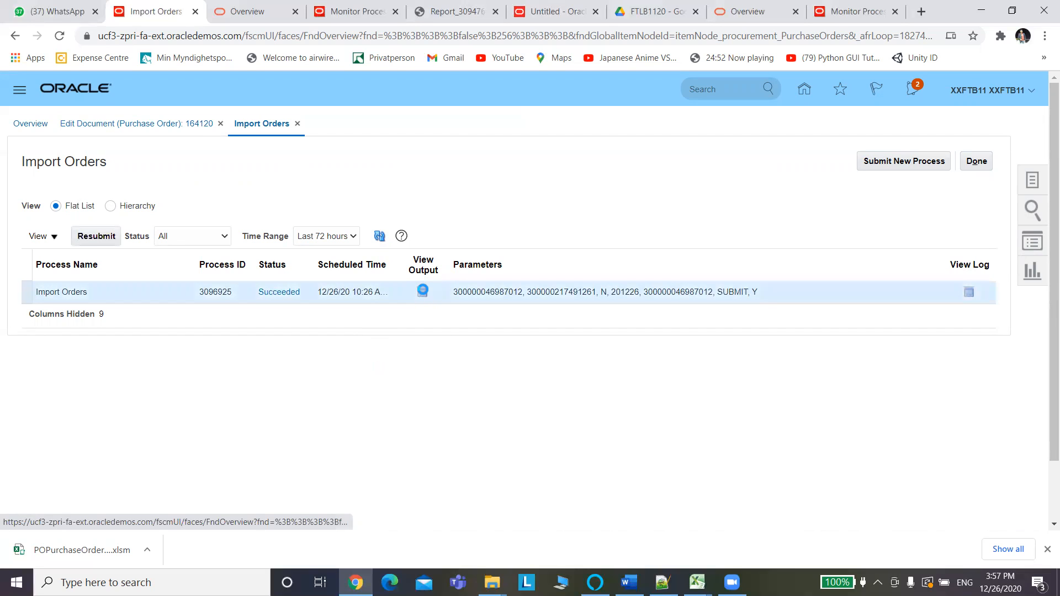
click(423, 292)
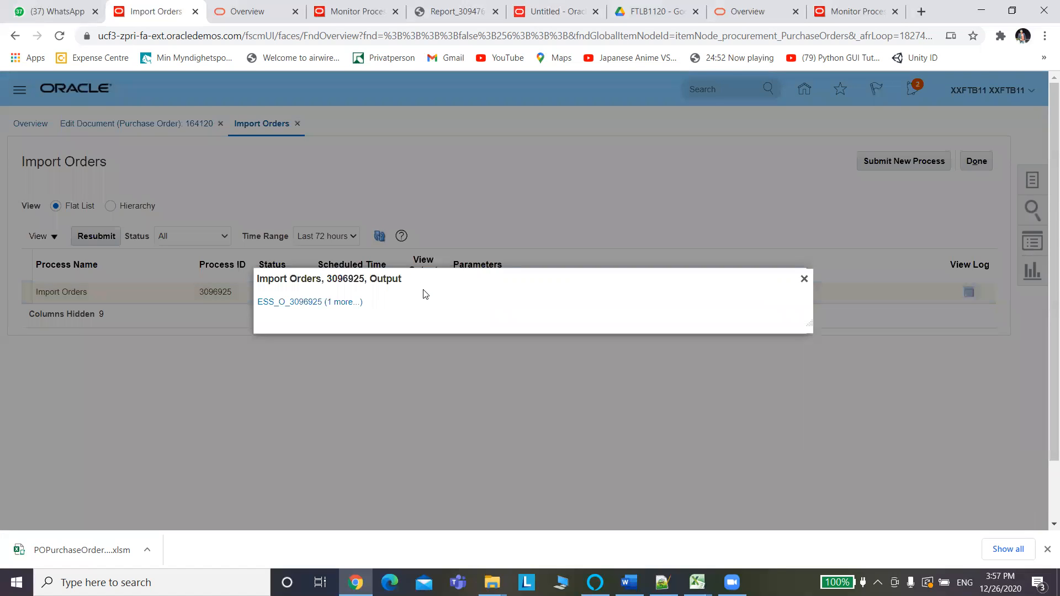
click(345, 303)
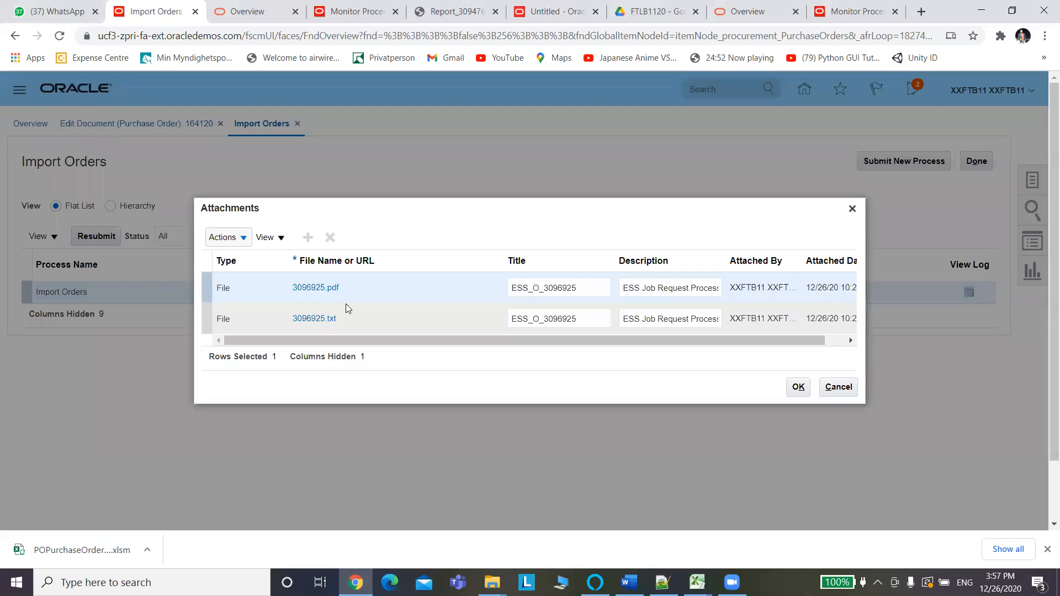
click(312, 326)
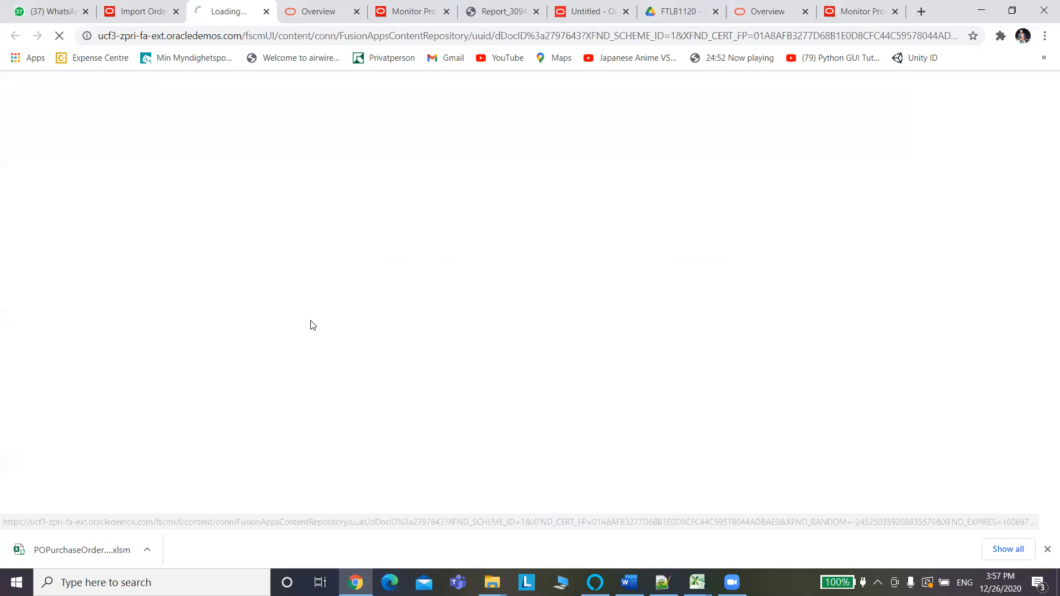
Open 3096925.txt in Notepad and review the PO_BYPASS_APPROVAL_PRIV errors on both headers.
click(35, 552)
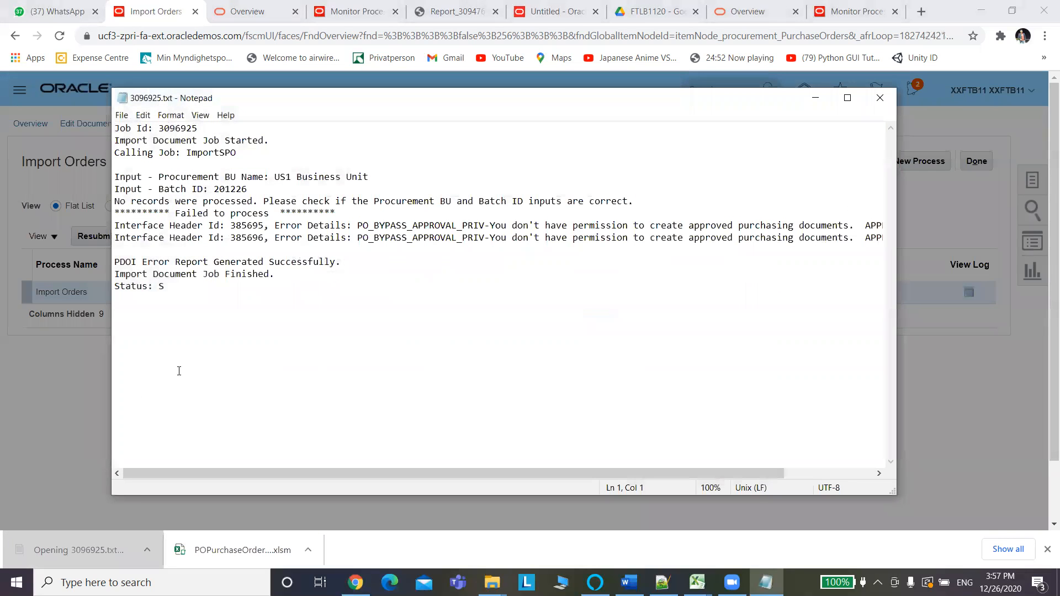
drag(114, 201, 284, 201)
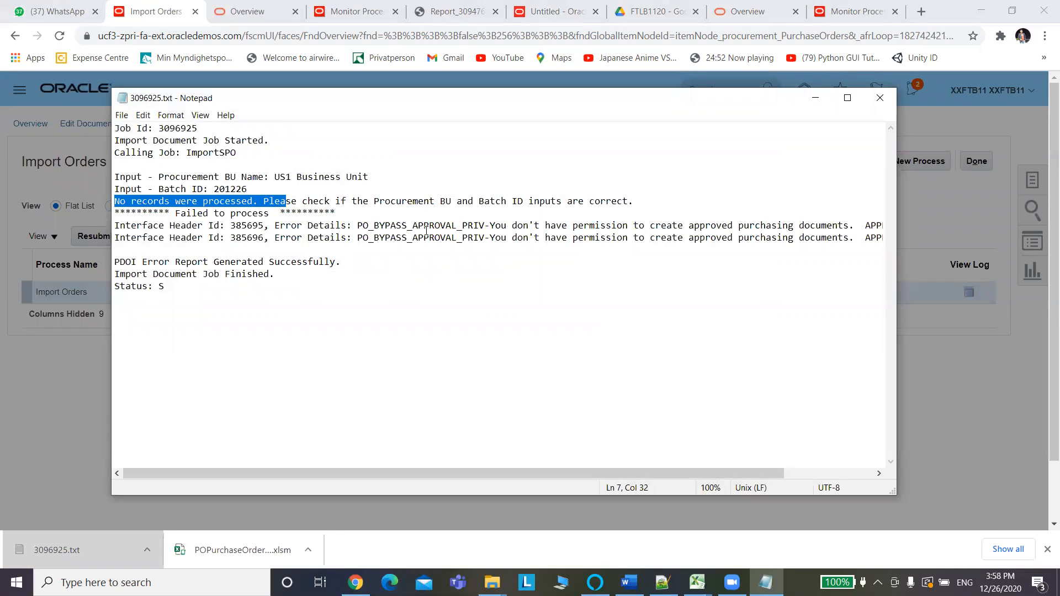
drag(359, 226, 482, 222)
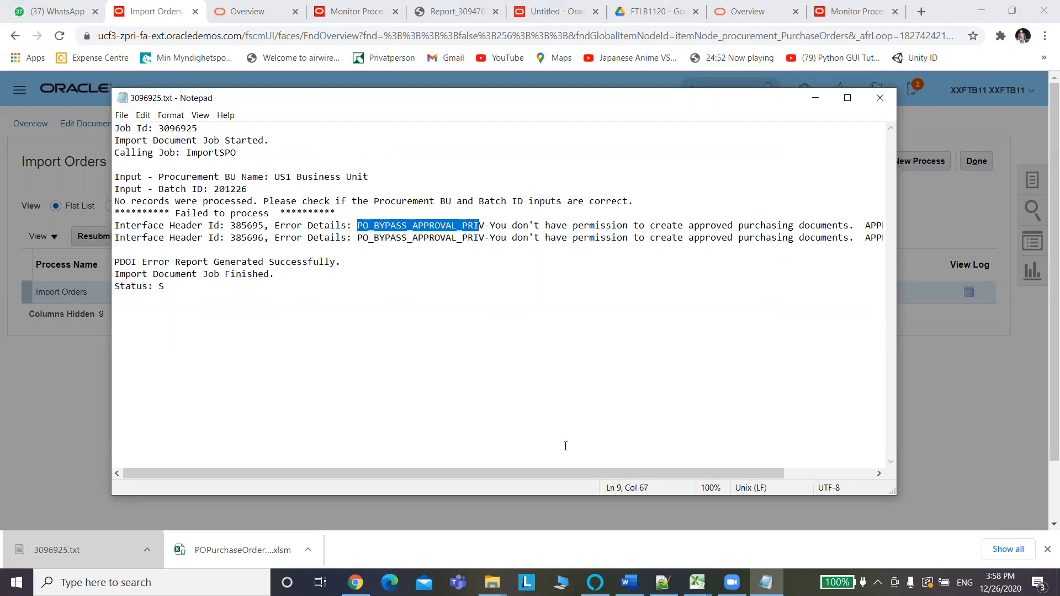
mouse_move(550, 470)
mouse_down()
mouse_move(754, 476)
mouse_move(536, 463)
mouse_up()
click(473, 452)
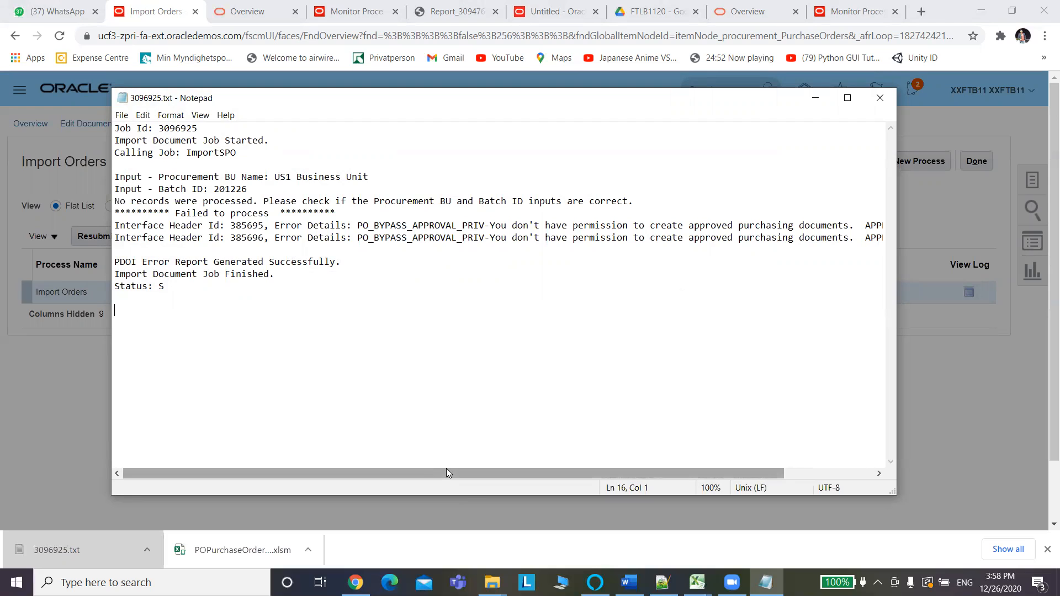
drag(446, 468, 232, 469)
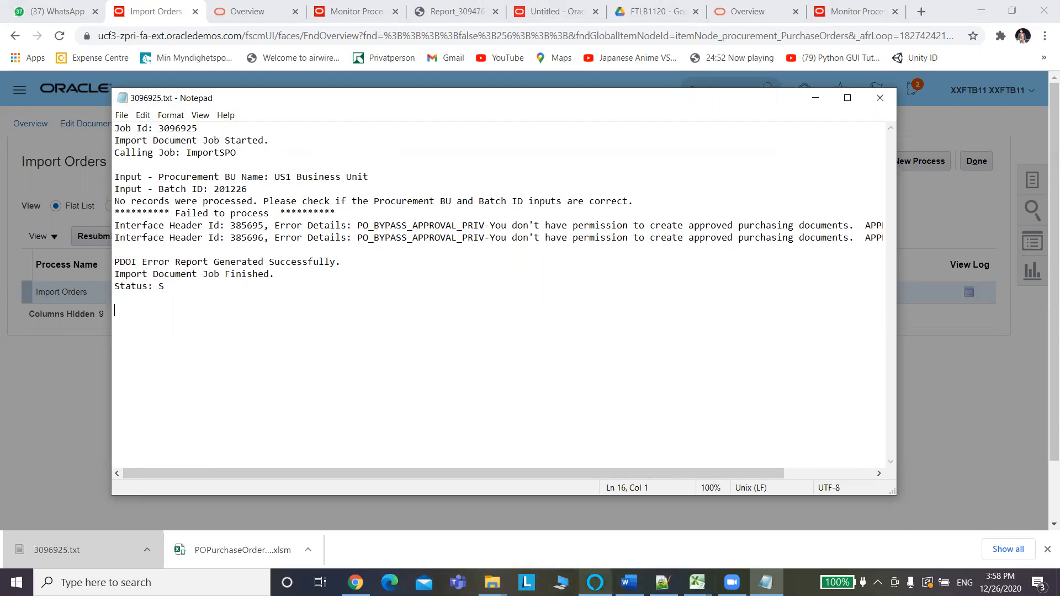
click(697, 582)
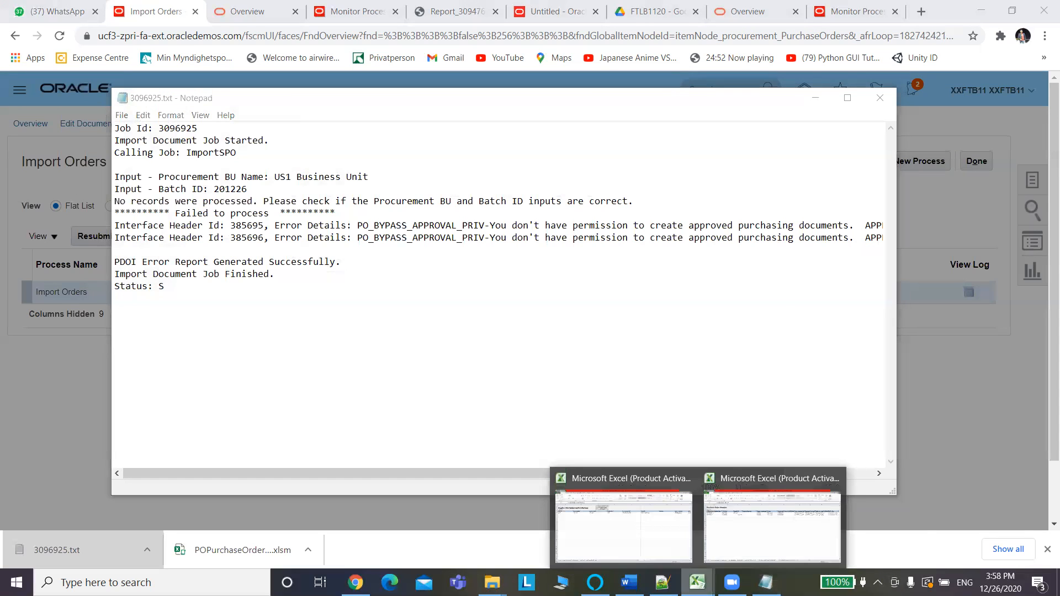
Change the Approval Action in E5 and E6 from BYPASS to SUBMIT.
click(762, 539)
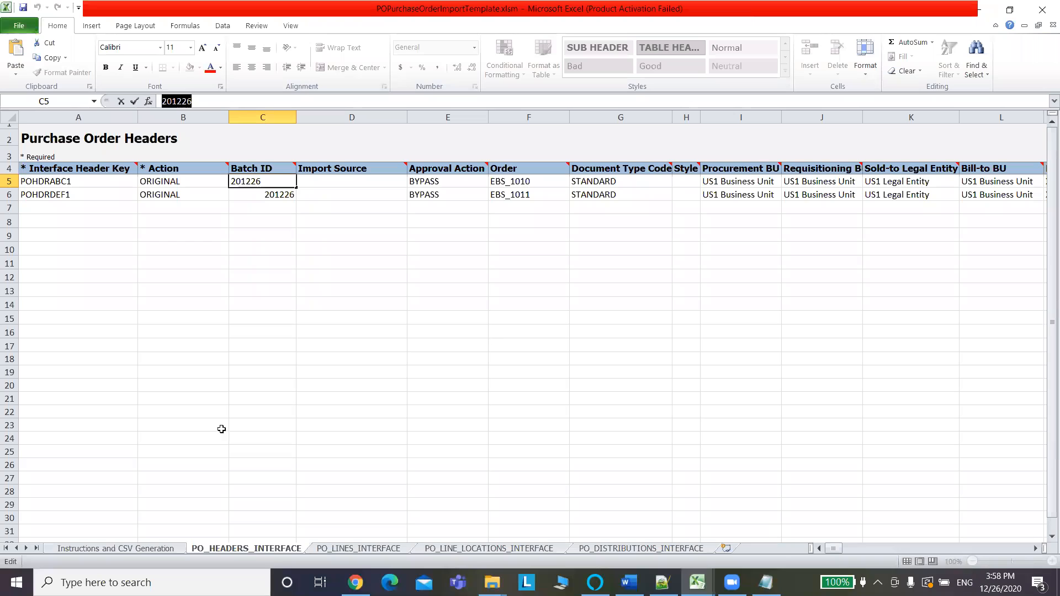
click(451, 182)
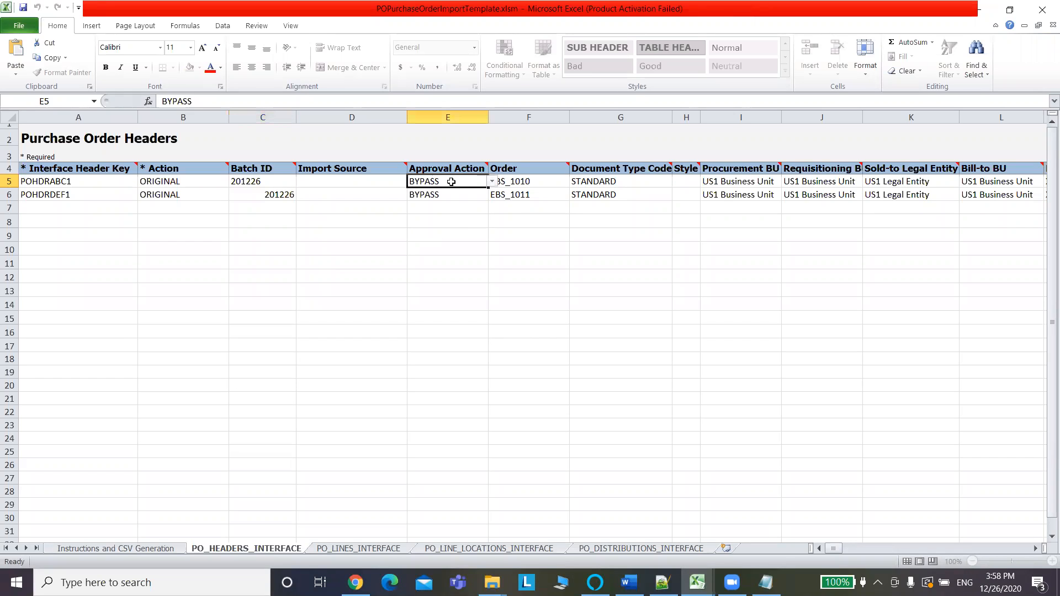
click(491, 182)
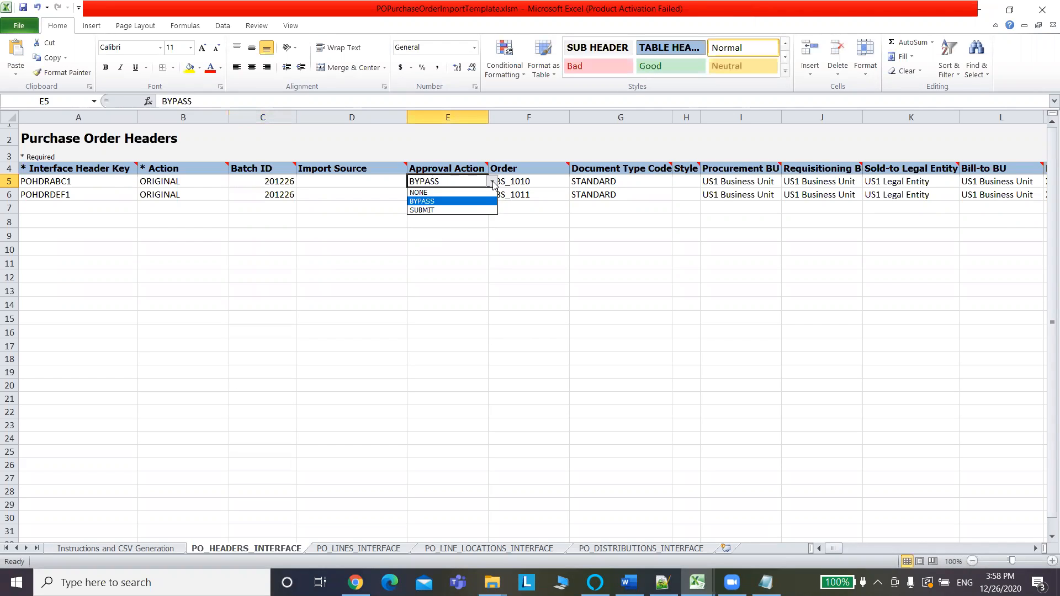
click(451, 211)
click(458, 195)
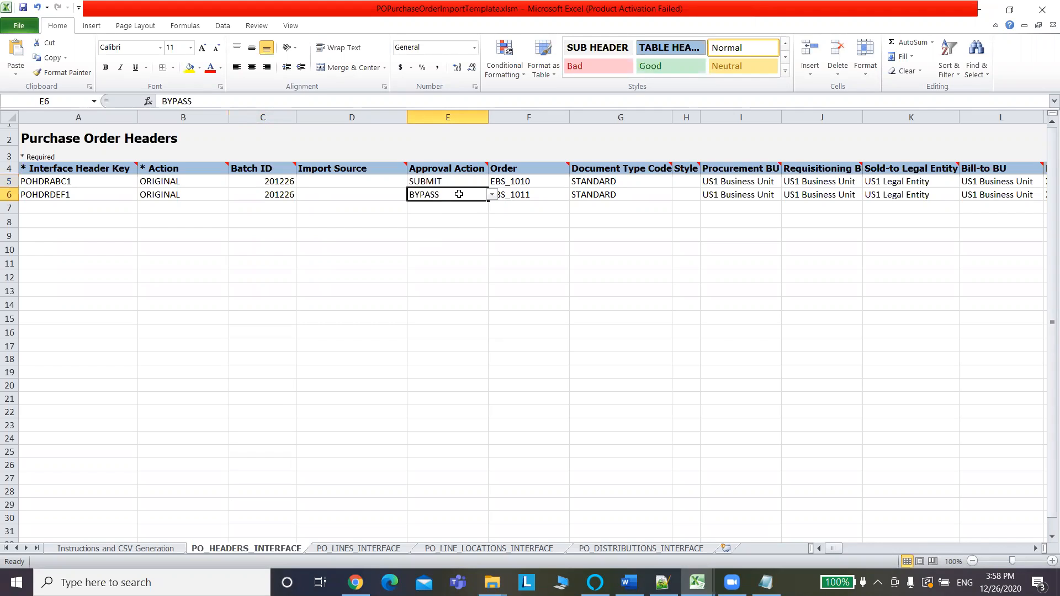
click(492, 196)
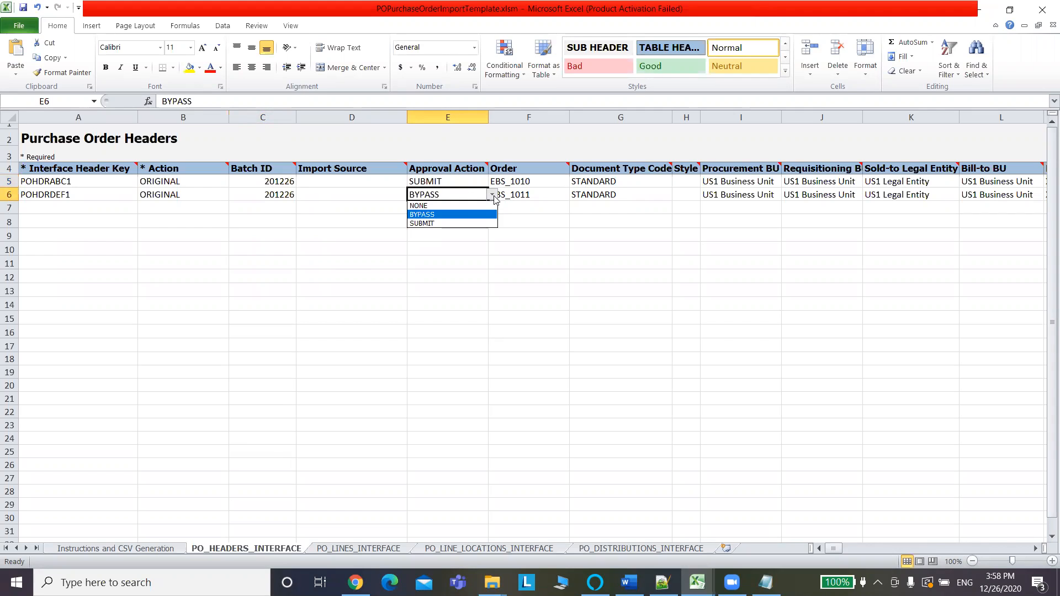
click(446, 222)
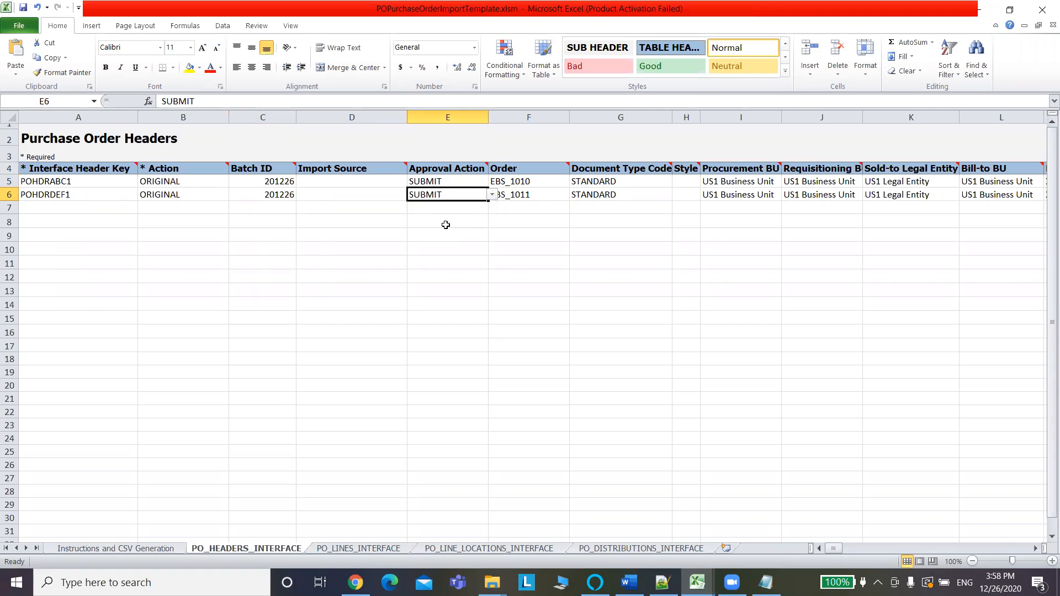
Save the template workbook, accepting the privacy warning.
key(ctrl+s)
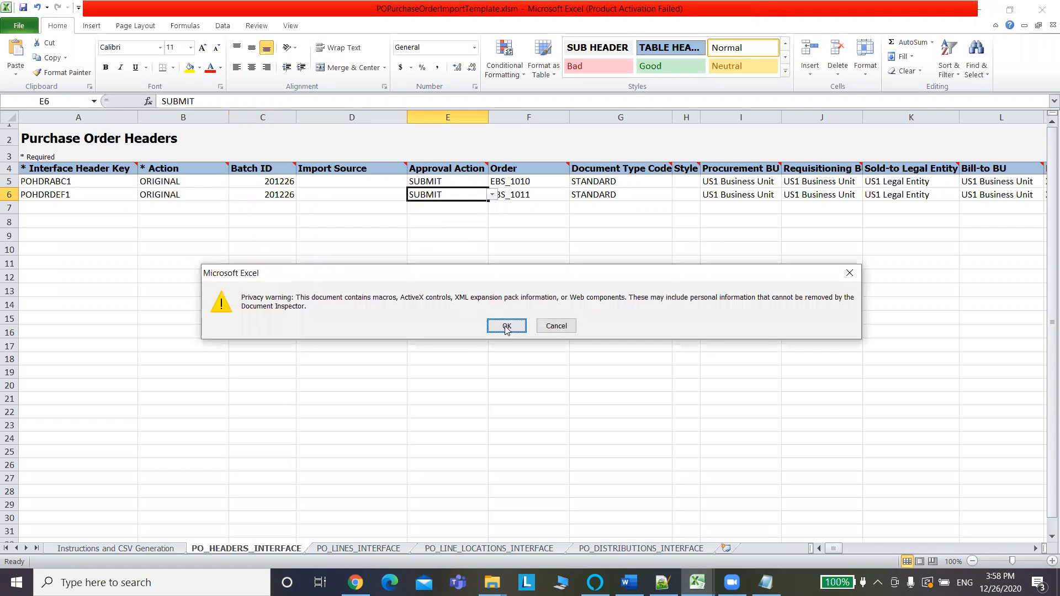
click(504, 325)
key(alt+Tab)
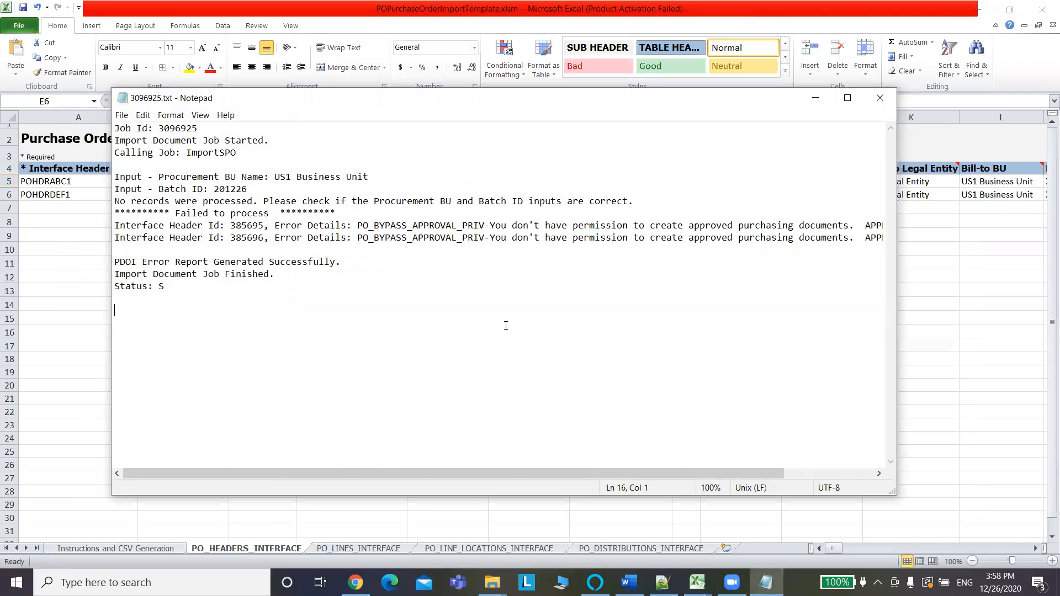
key(alt+Tab)
key(alt+Tab)
Review the 3096925.pdf Purchasing Document Import Errors Report, then close it.
click(879, 102)
key(alt+Tab)
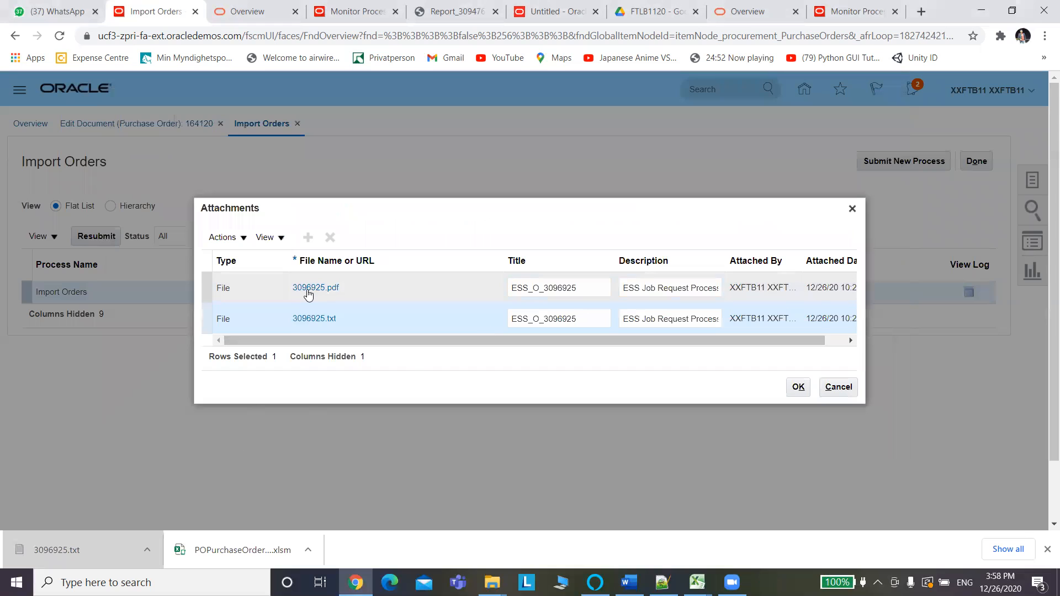
click(308, 288)
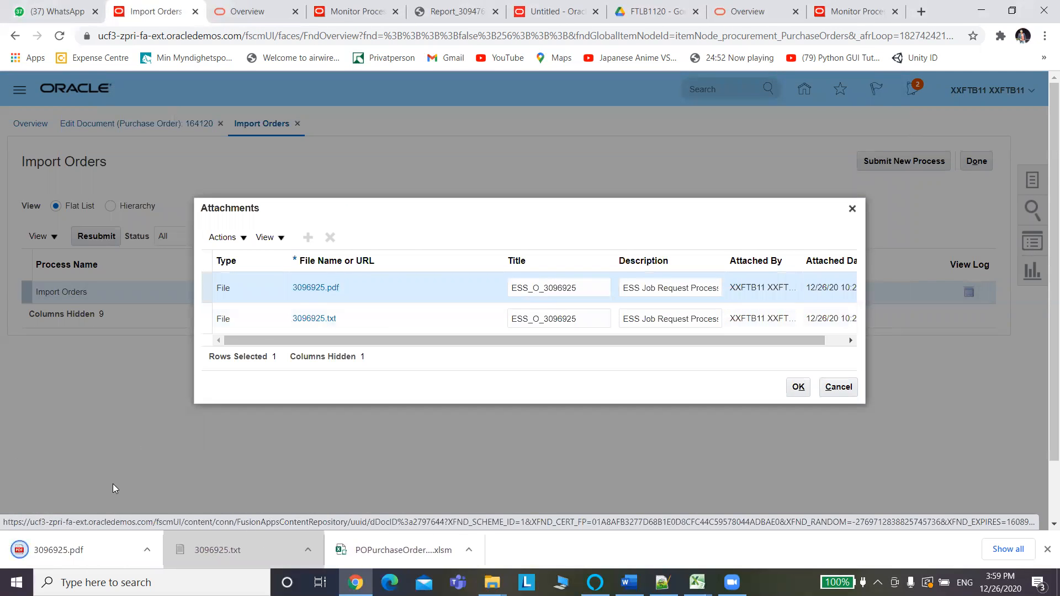
click(56, 551)
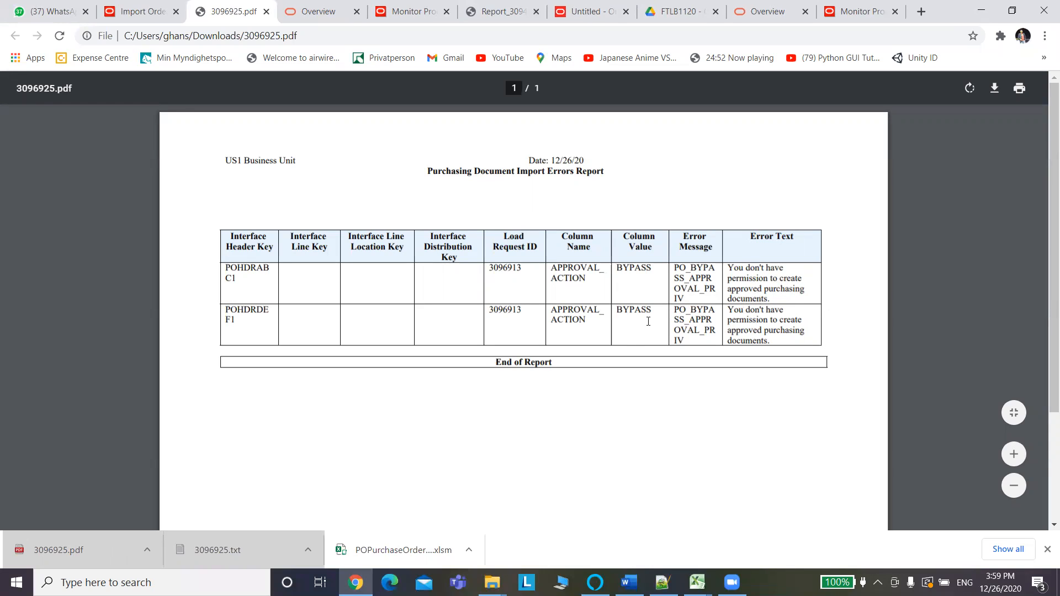
scroll(1045, 185, down, 3)
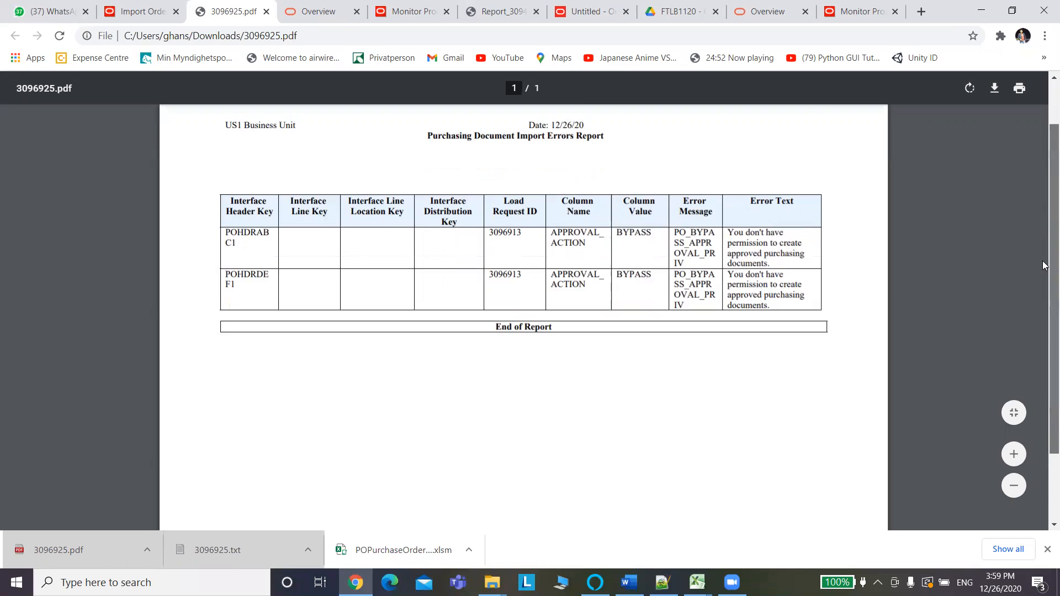
scroll(1045, 138, up, 3)
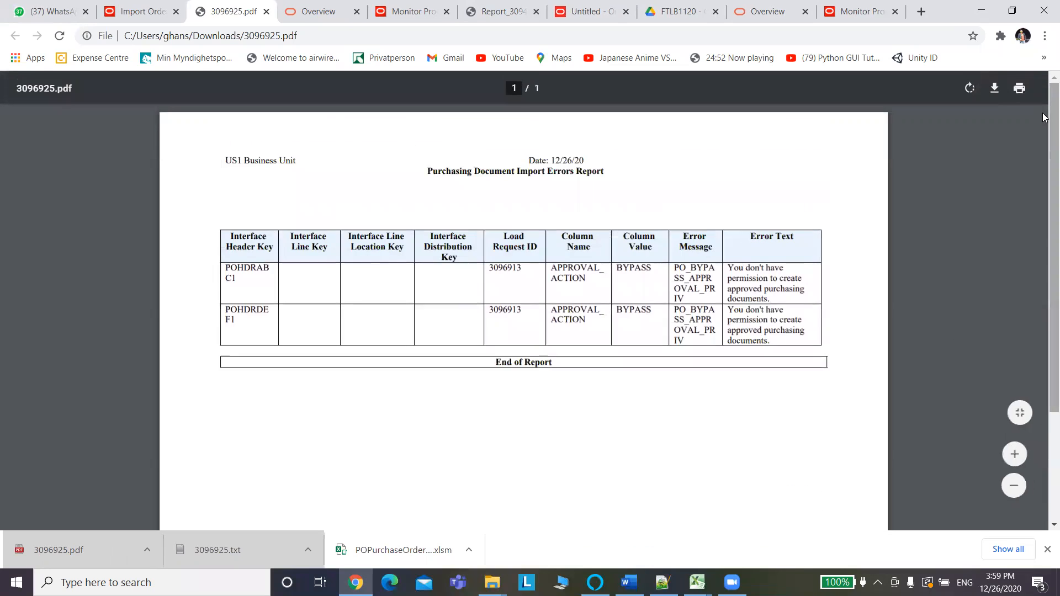
click(266, 12)
Change the Batch ID in C5 to 20122601 and fill it down to C6.
key(alt+Tab)
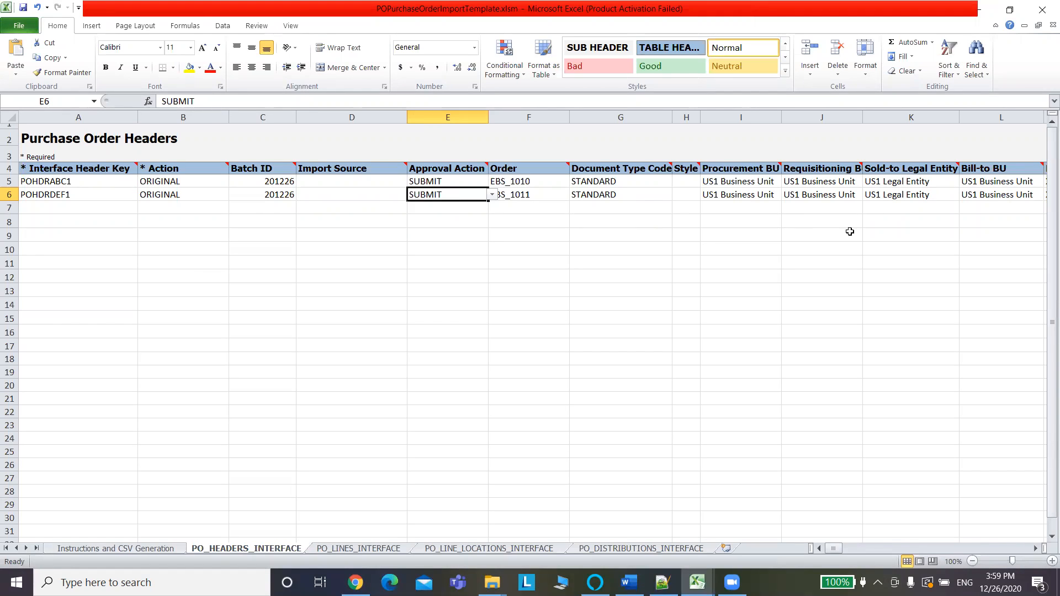
key(ctrl+s)
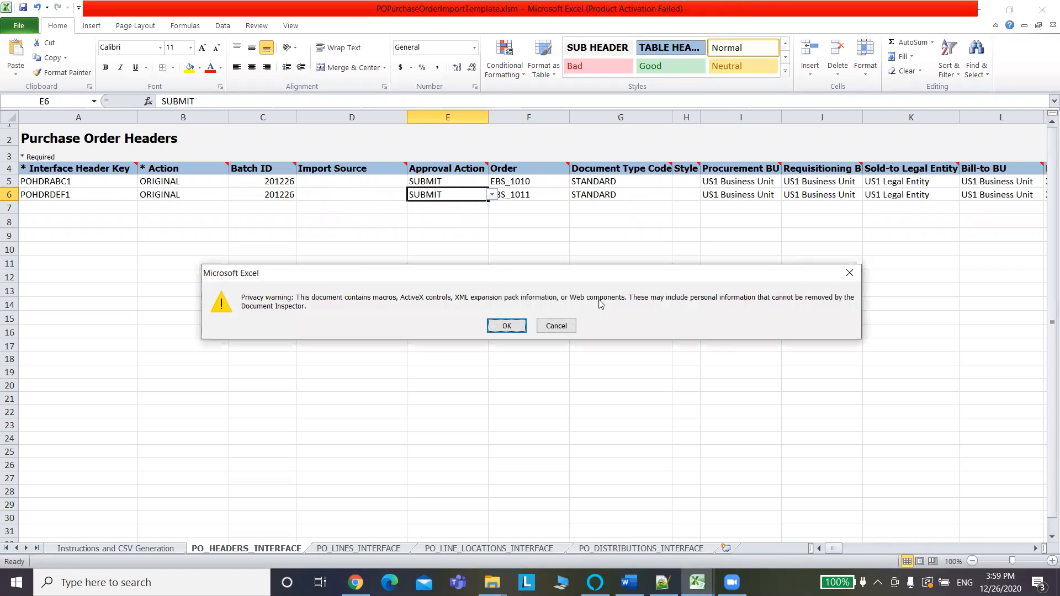
click(502, 327)
click(287, 182)
click(205, 104)
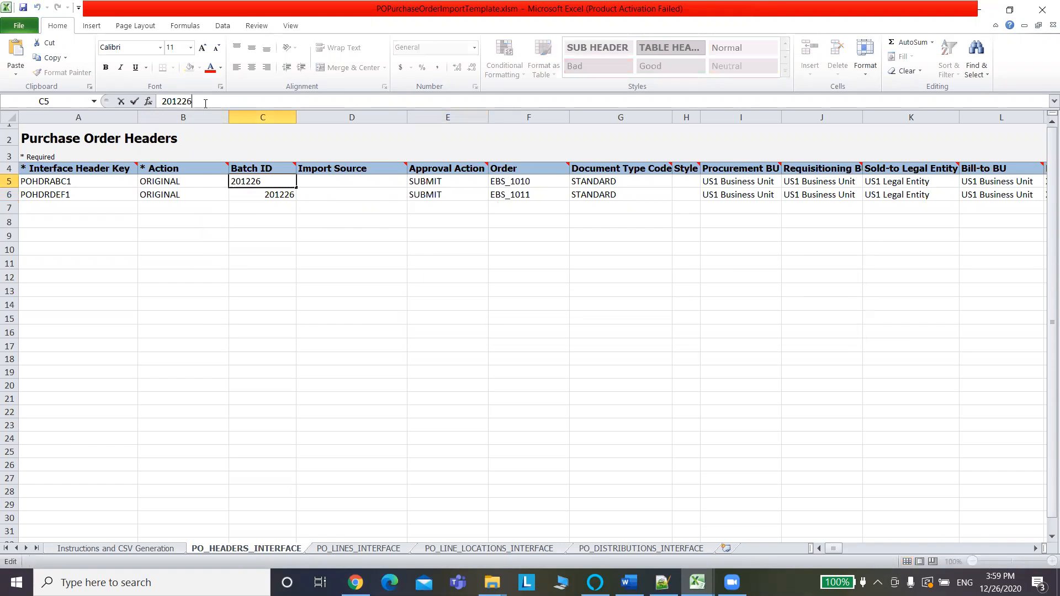
text(01)
drag(297, 187, 297, 198)
click(299, 238)
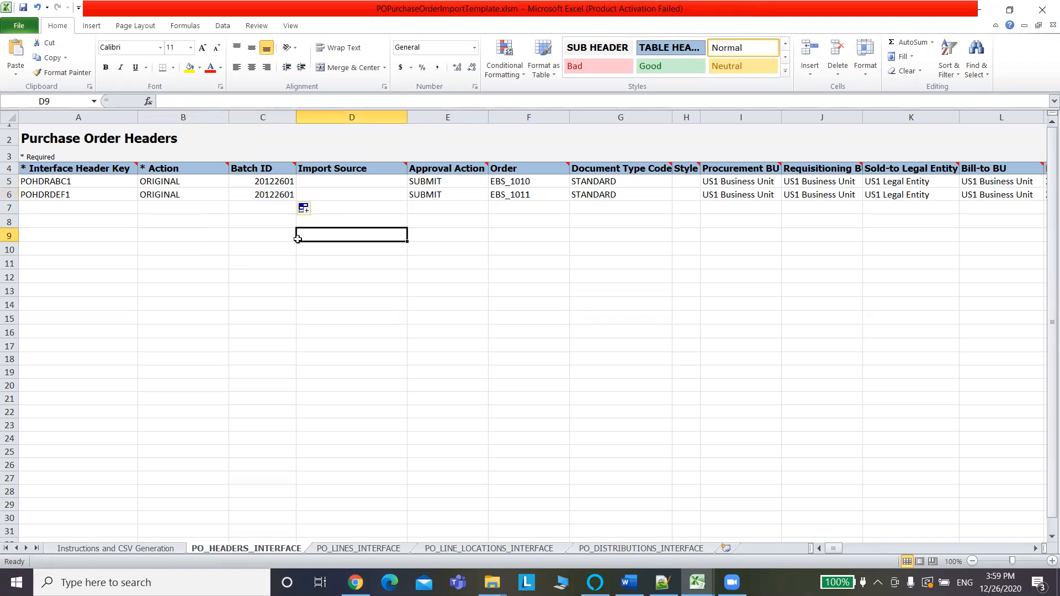
Save the template workbook and start CSV generation from the Instructions and CSV Generation sheet.
key(ctrl+s)
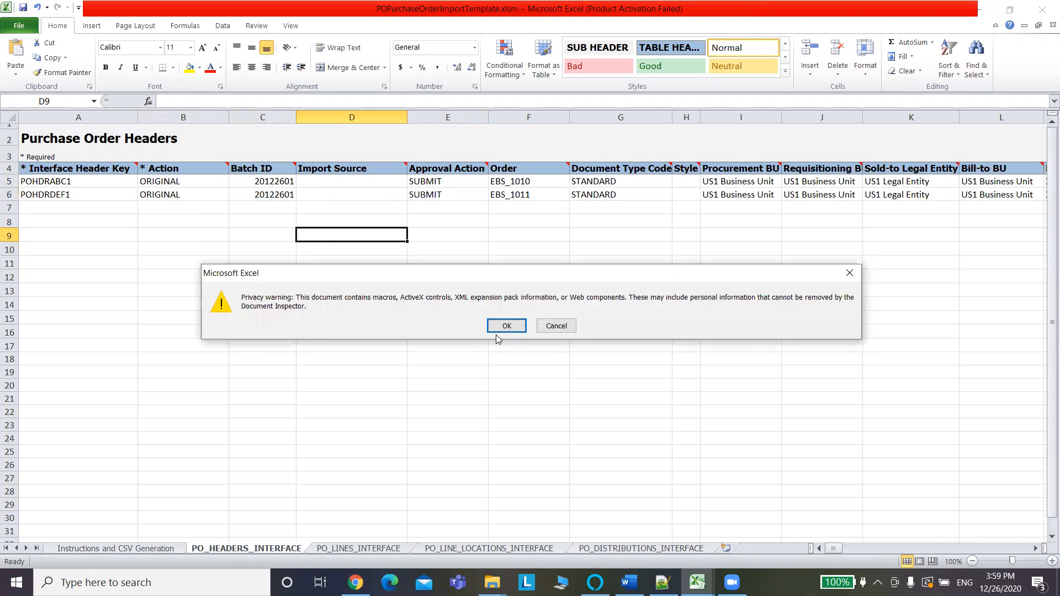
click(506, 326)
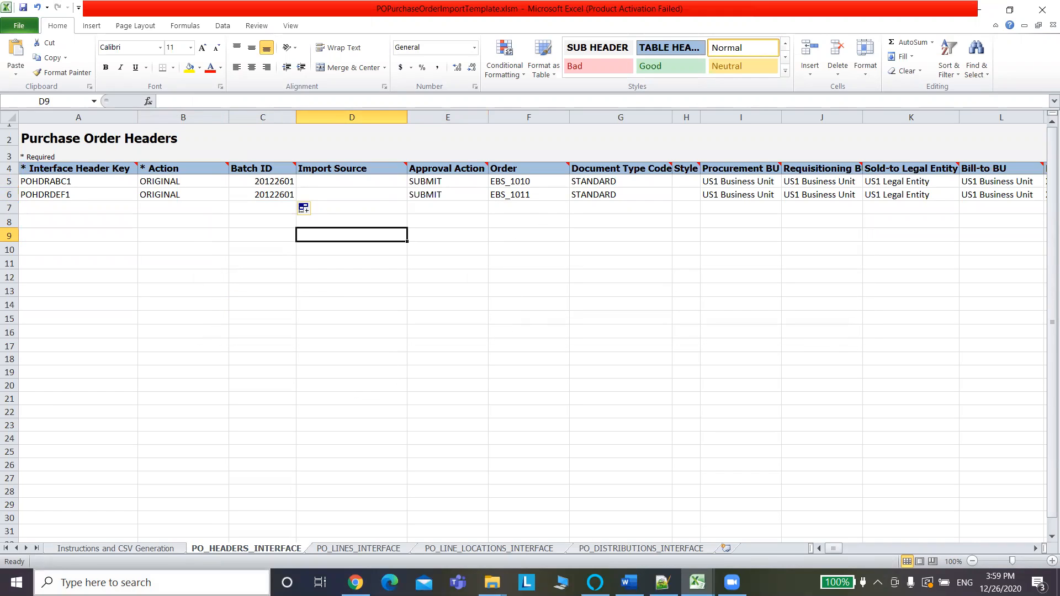
click(154, 452)
key(ctrl+s)
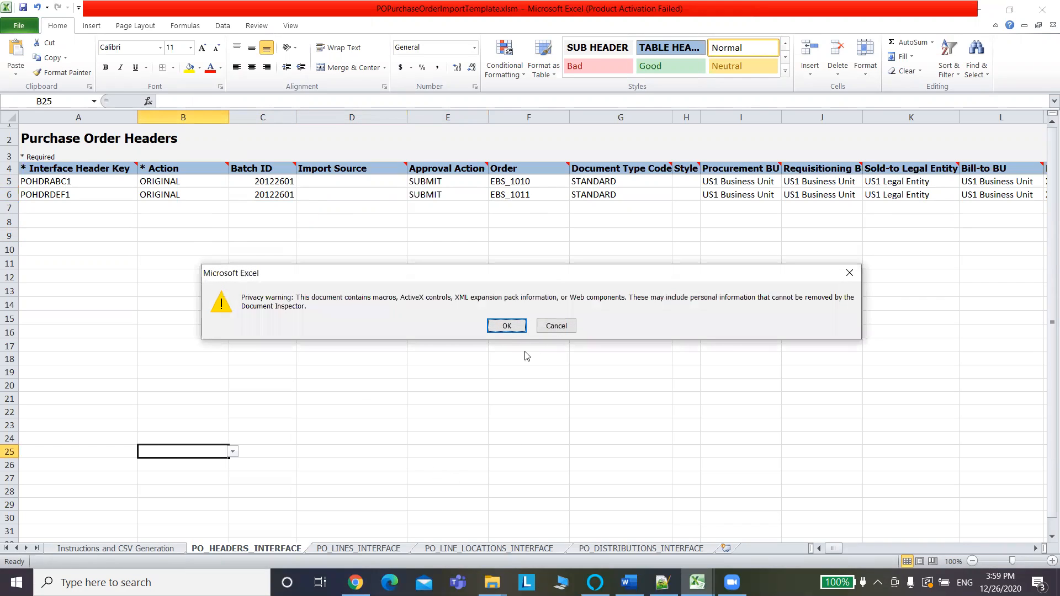
click(506, 327)
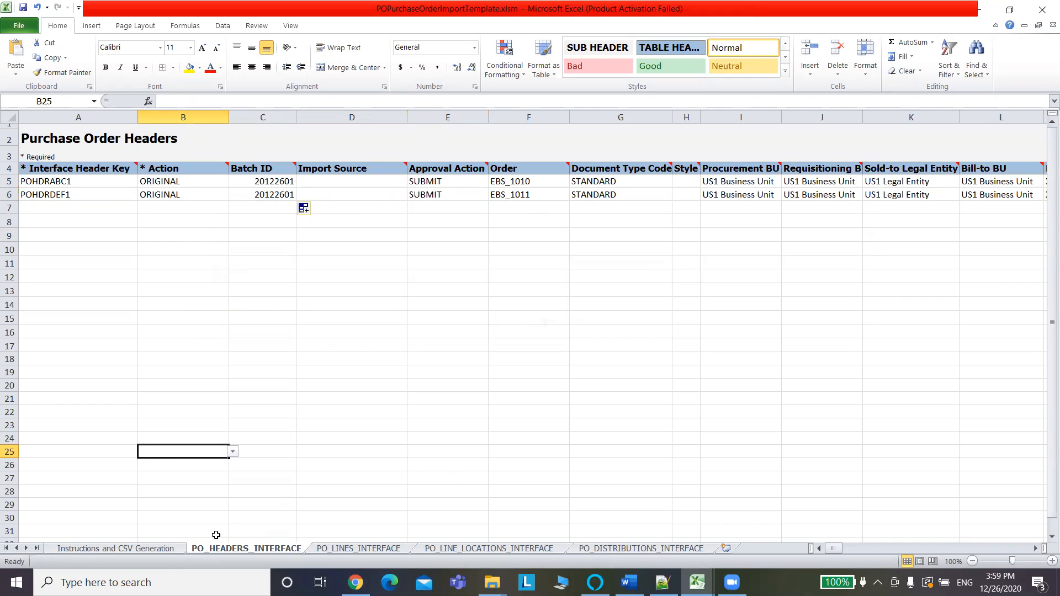
click(163, 550)
click(116, 203)
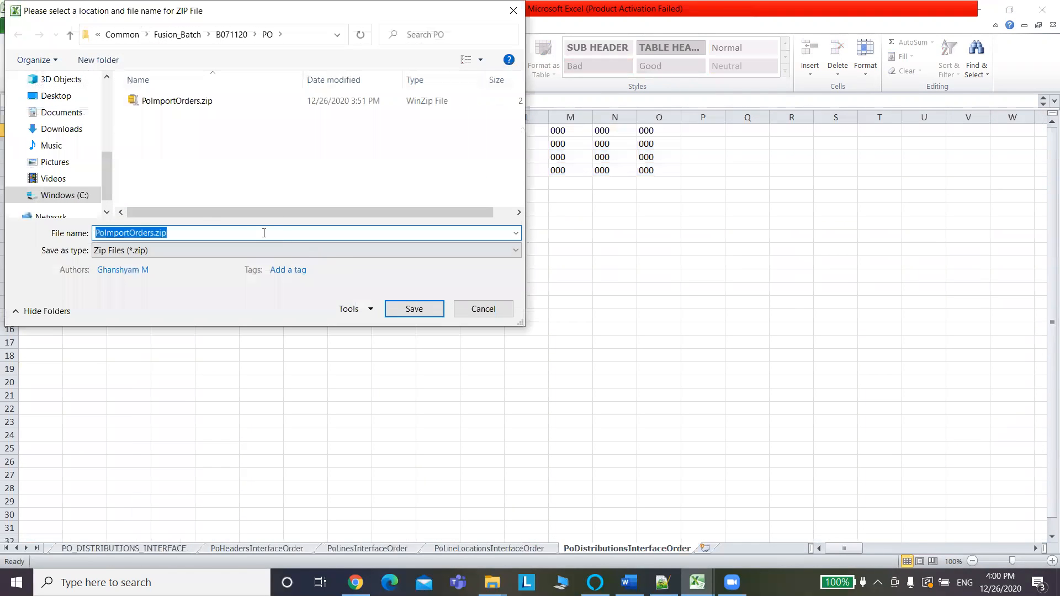
Save the four PO interface CSV files and the ZIP as PoImportOrders_V1.zip.
click(155, 234)
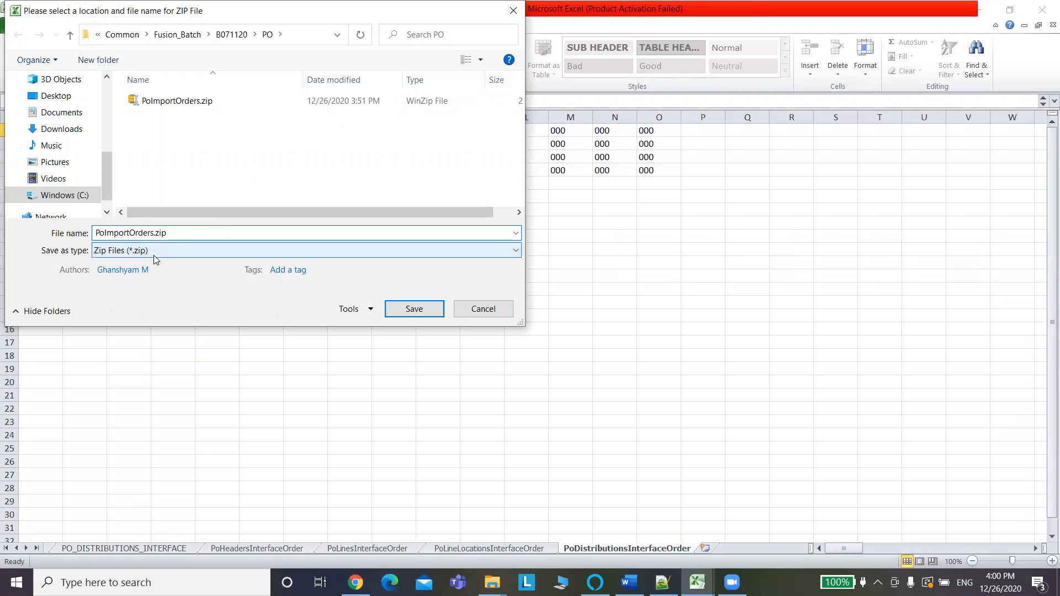
text(_V1)
click(406, 310)
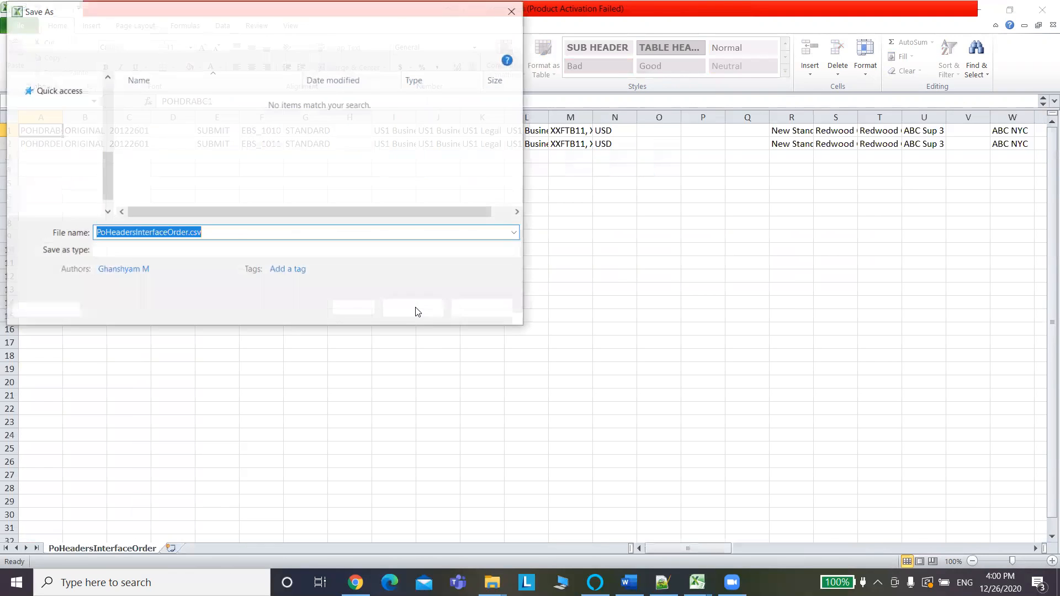
click(415, 310)
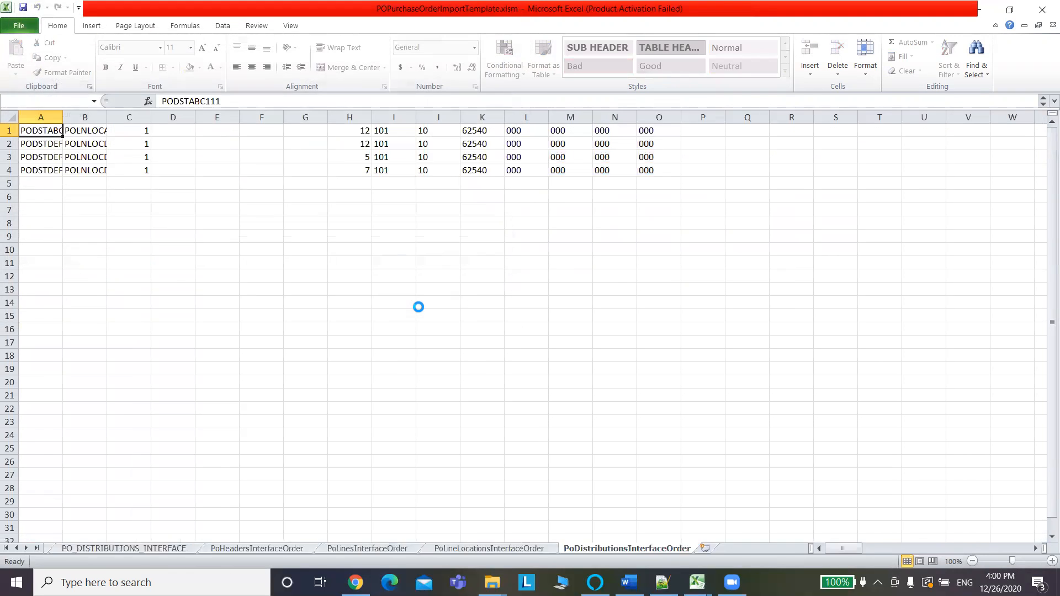
click(418, 309)
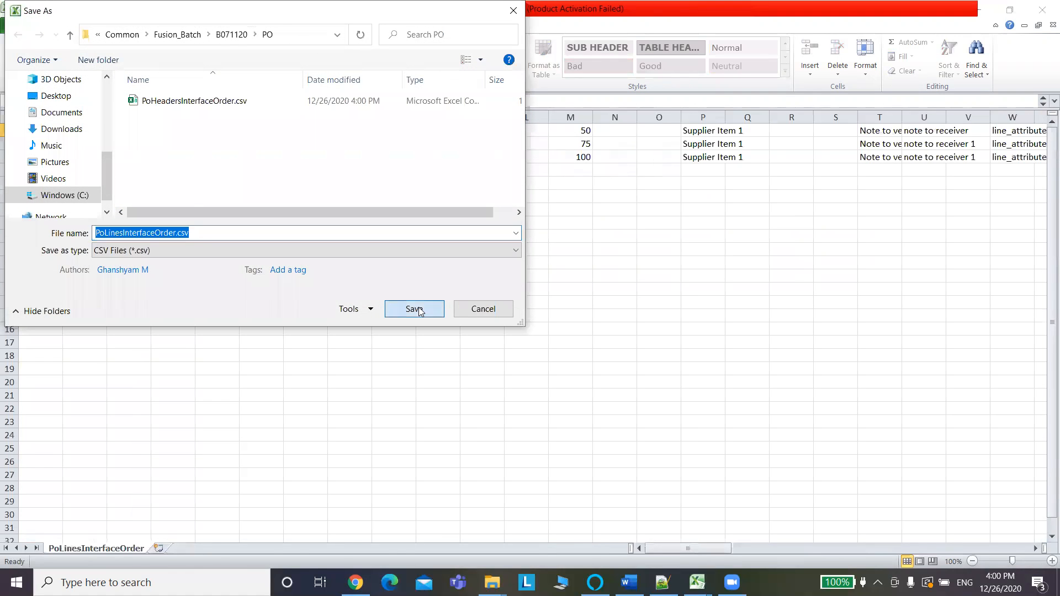
click(417, 310)
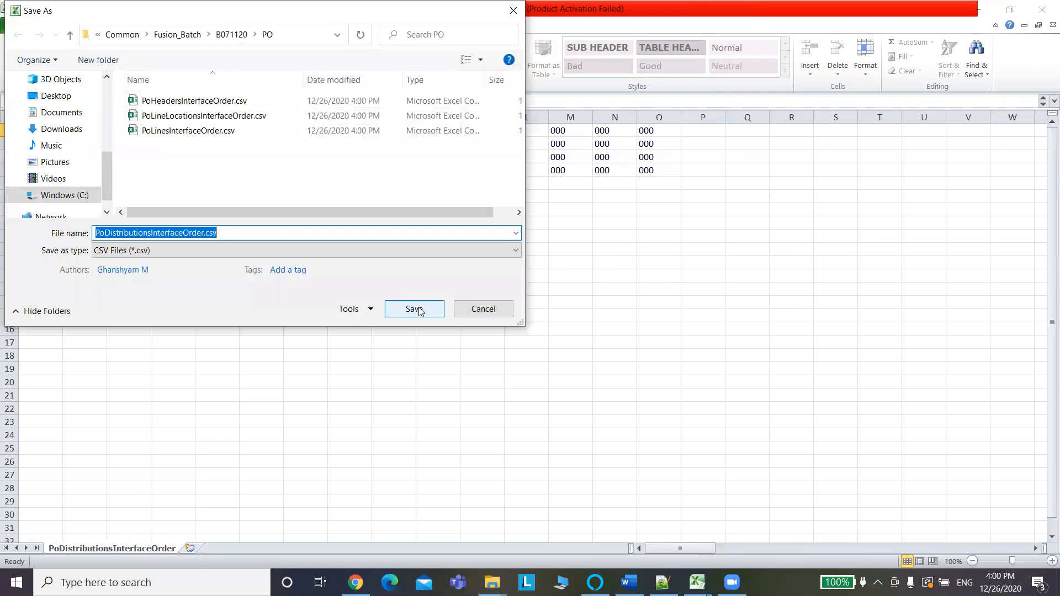
click(418, 310)
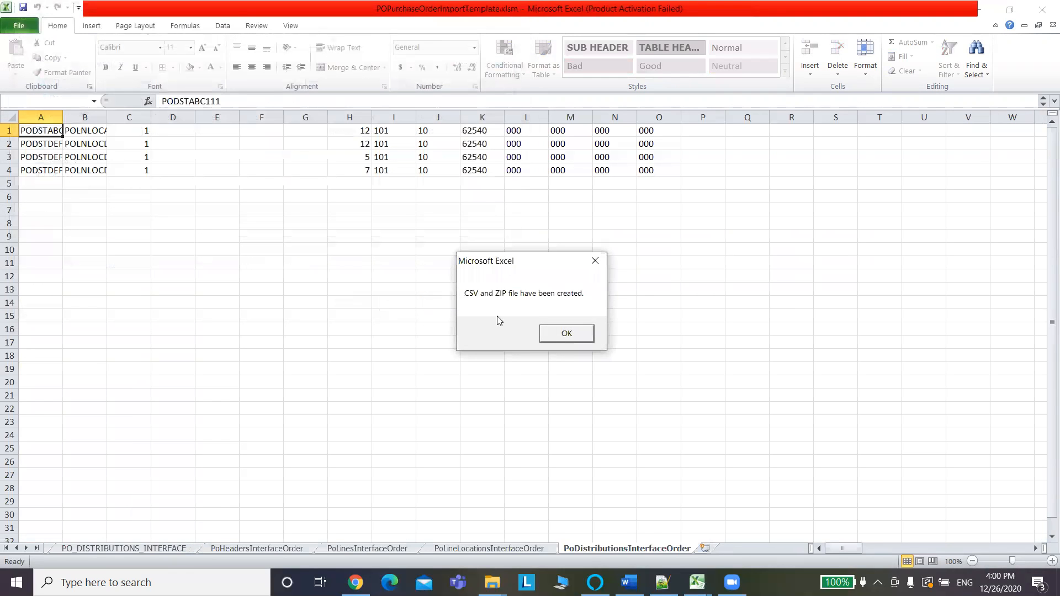
click(569, 333)
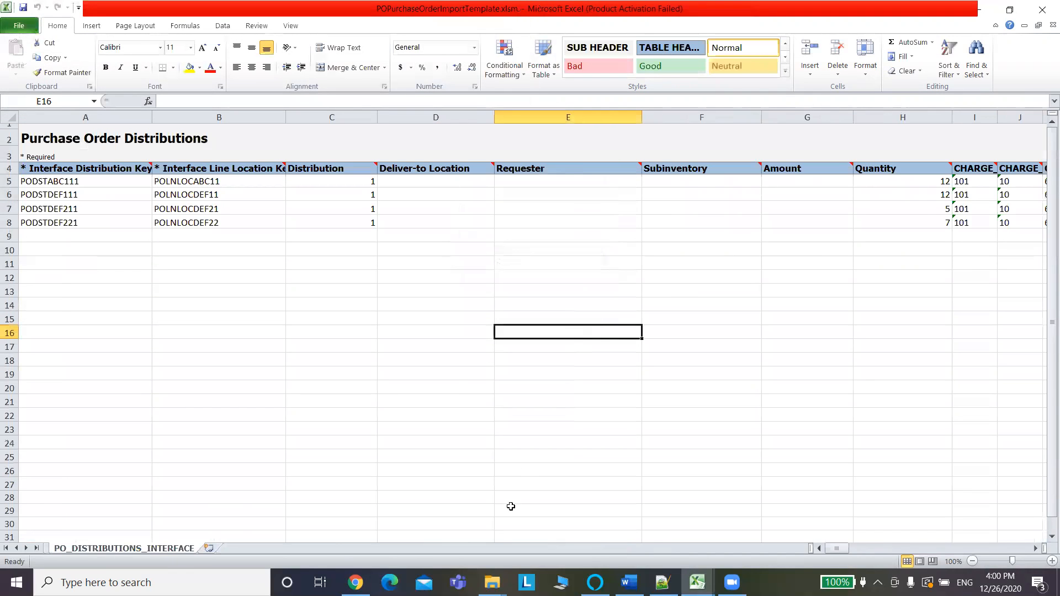
Schedule a new Load Interface File for Import process from the scheduled processes overview.
click(355, 582)
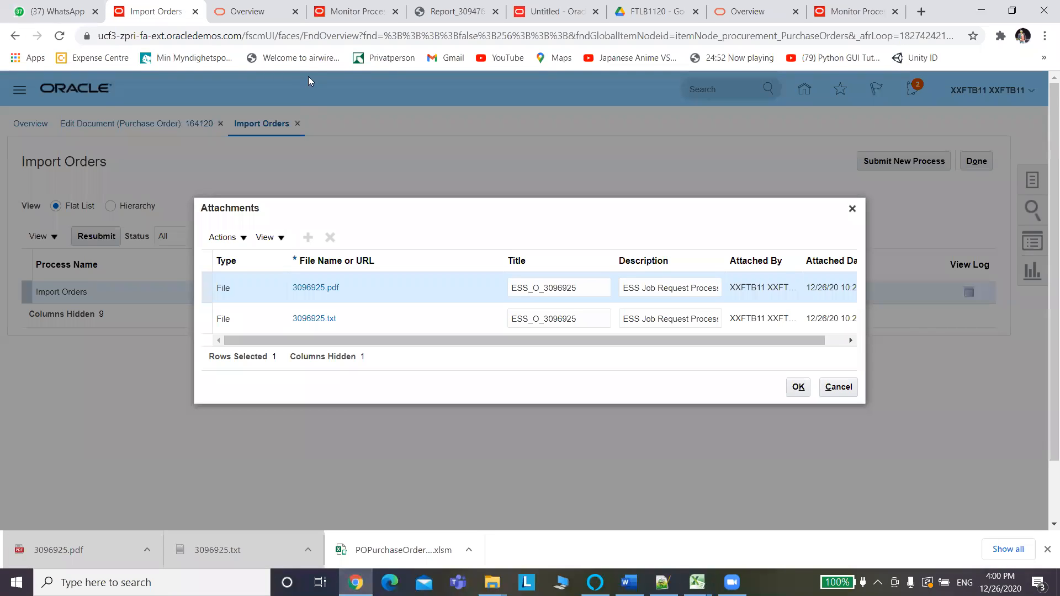
click(852, 208)
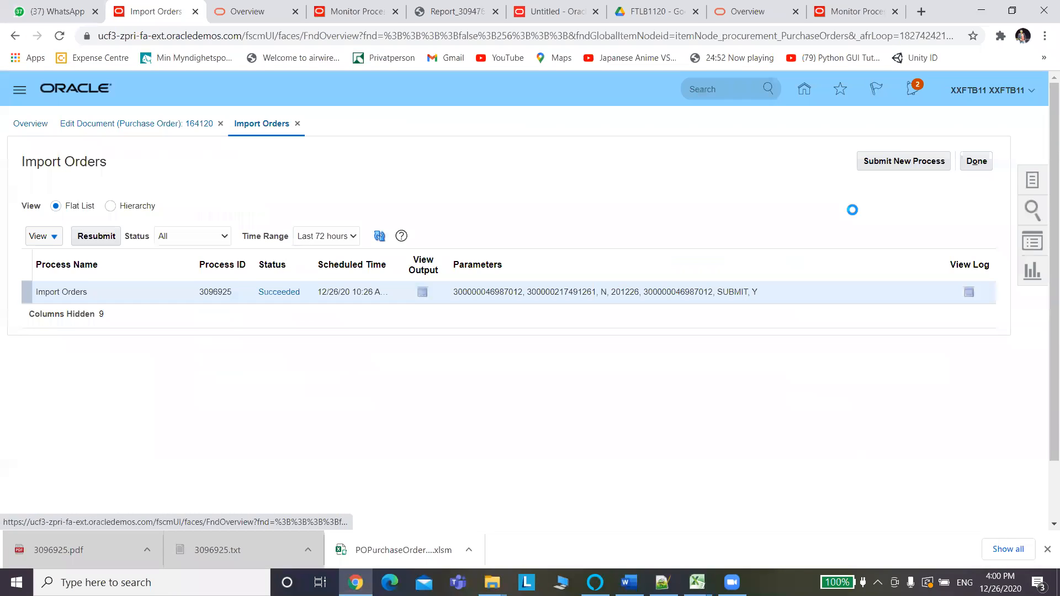
click(898, 4)
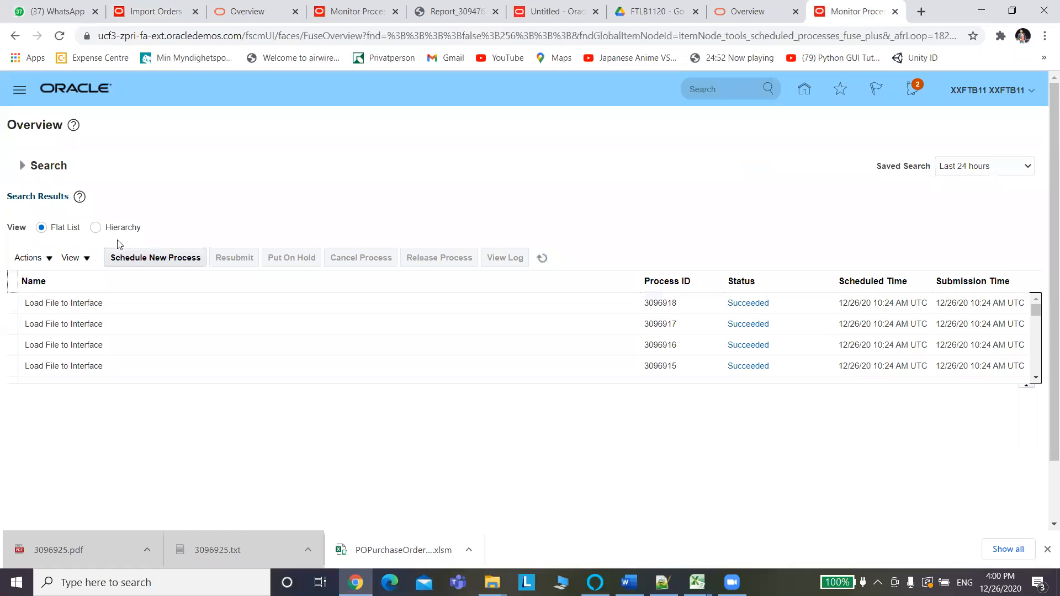
click(137, 260)
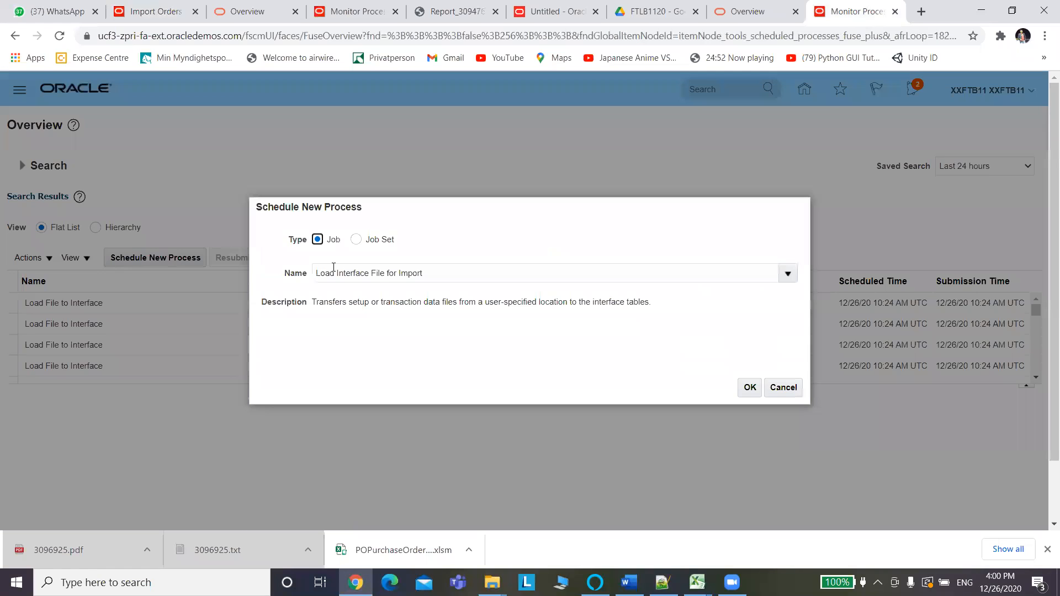
click(750, 388)
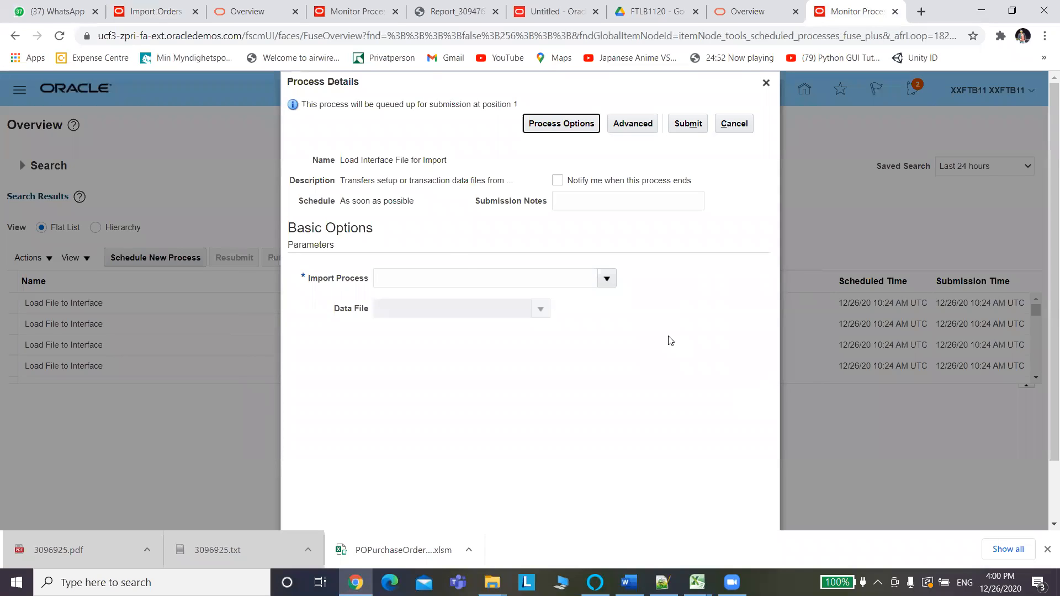
Set the Import Process parameter to Import Orders.
click(608, 282)
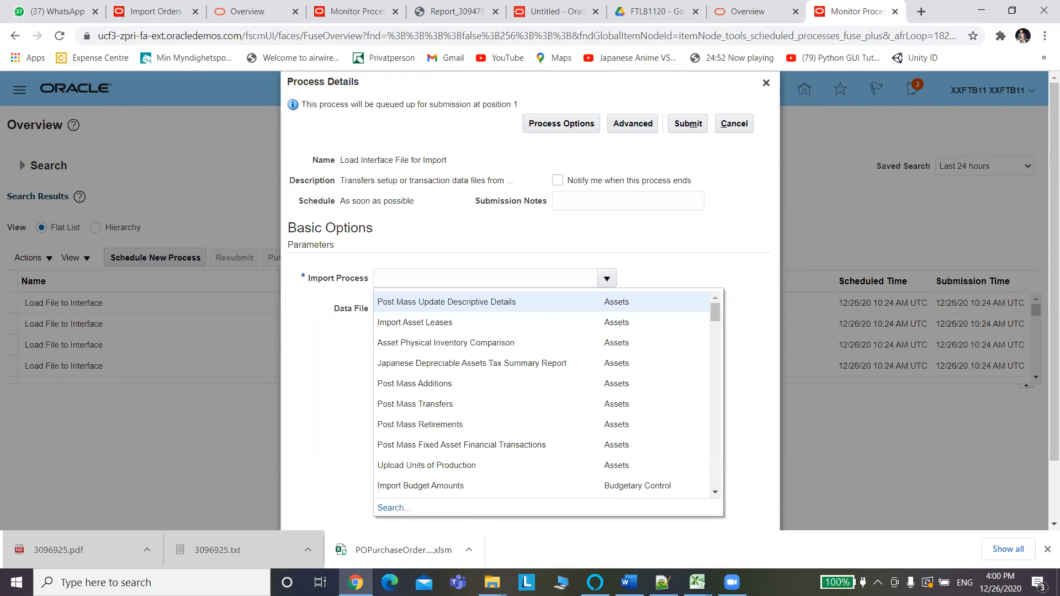
click(394, 508)
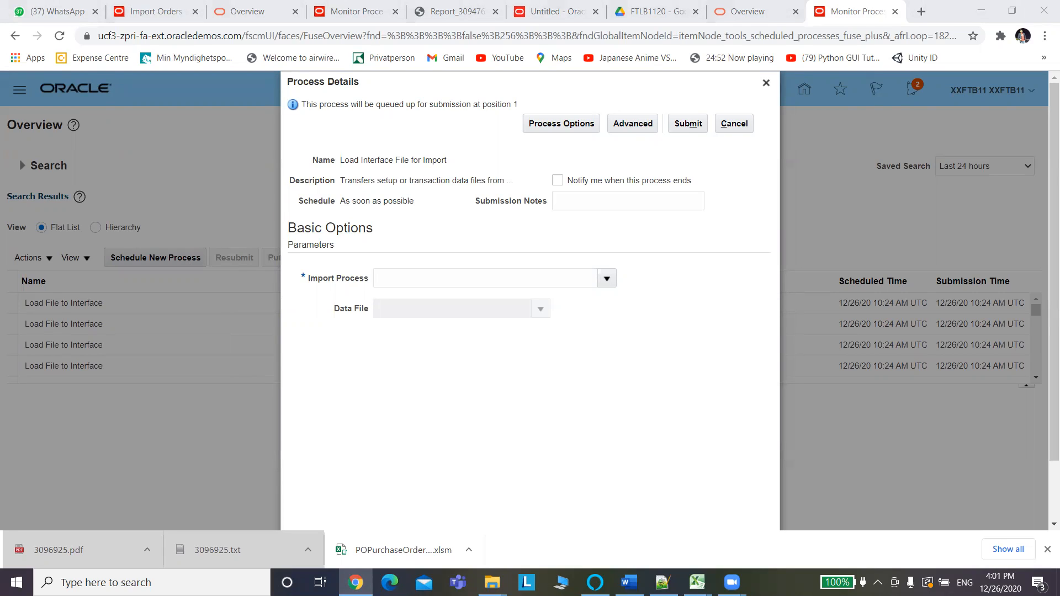
click(606, 279)
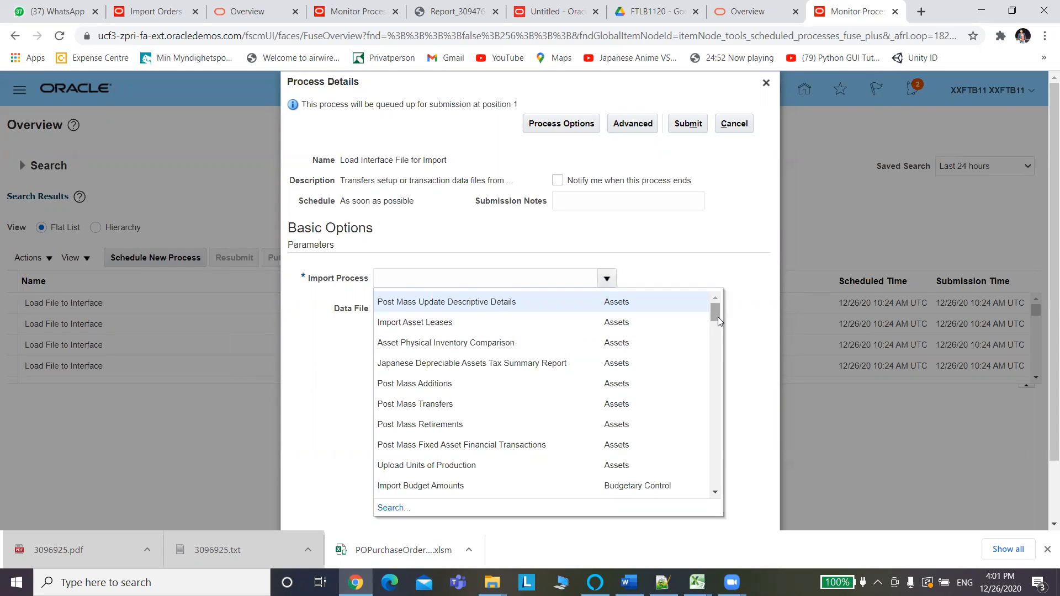
drag(718, 319, 719, 363)
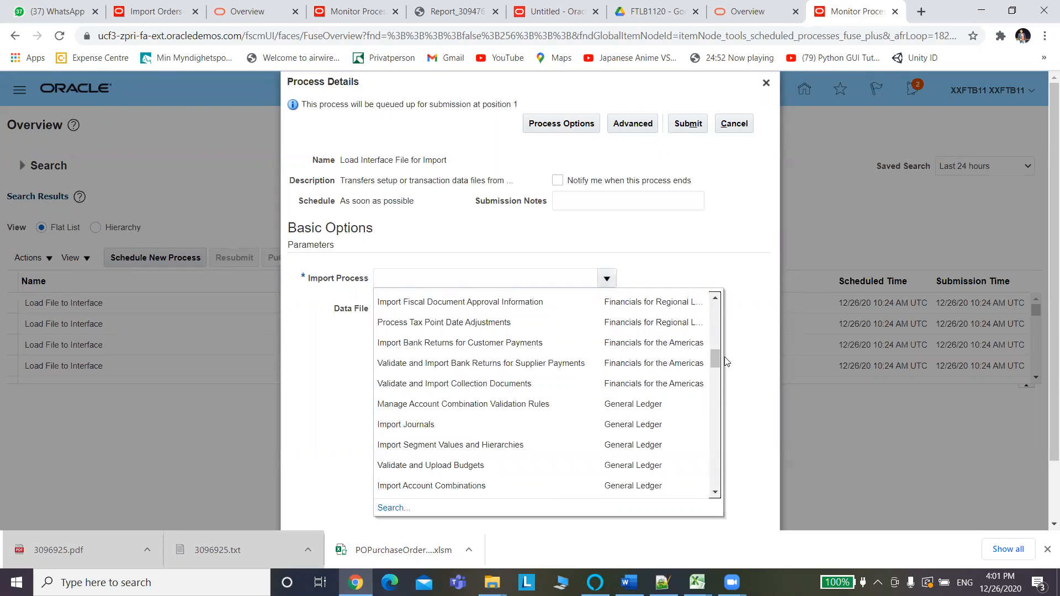
drag(717, 363, 719, 403)
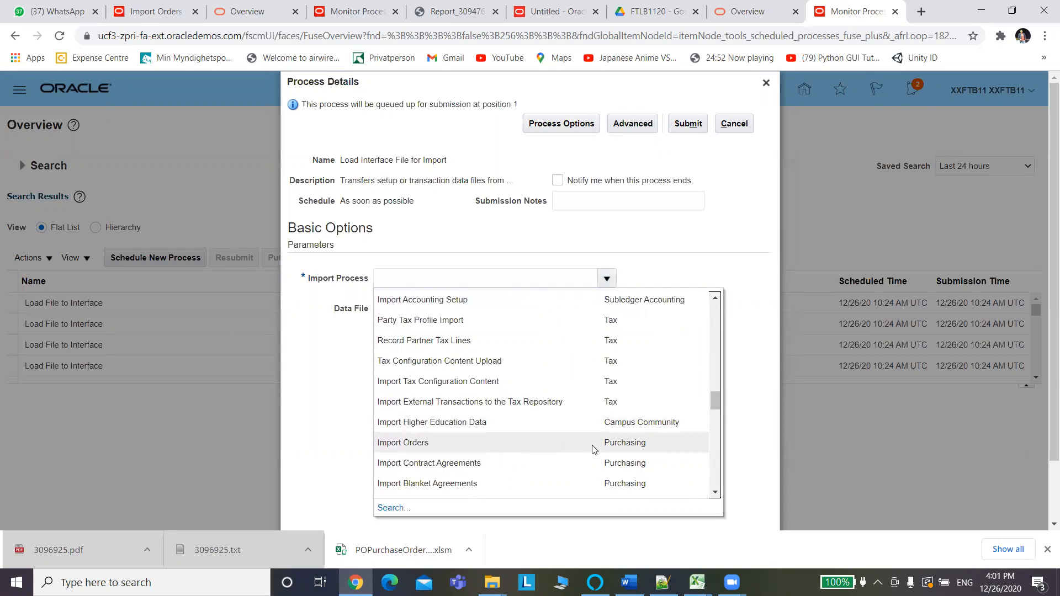
click(622, 448)
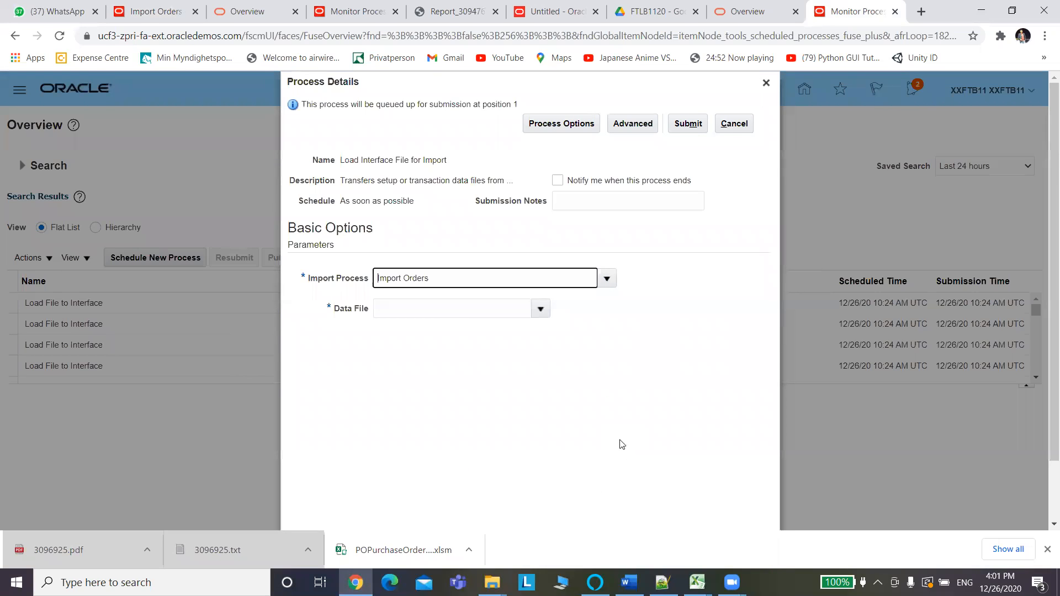
click(542, 309)
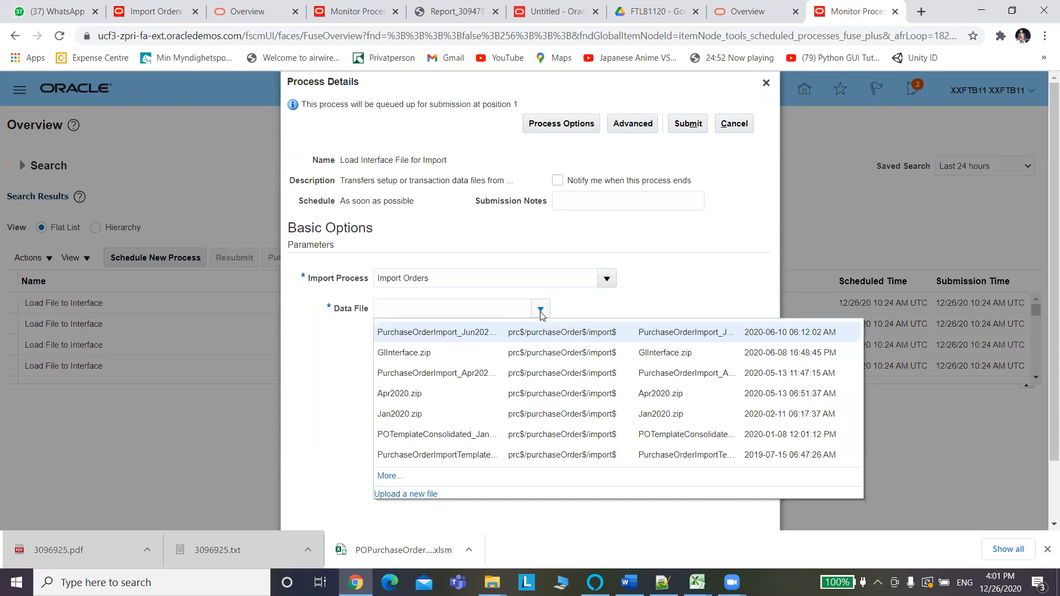
Upload PoImportOrders_V1.zip as the data file and submit the load as process 3096932.
click(389, 493)
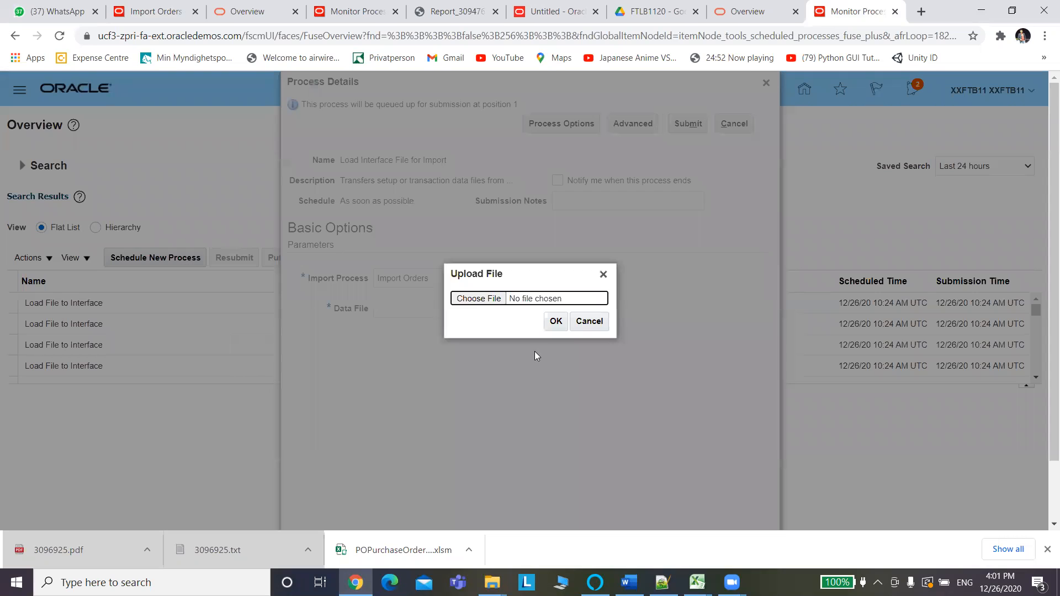
click(475, 299)
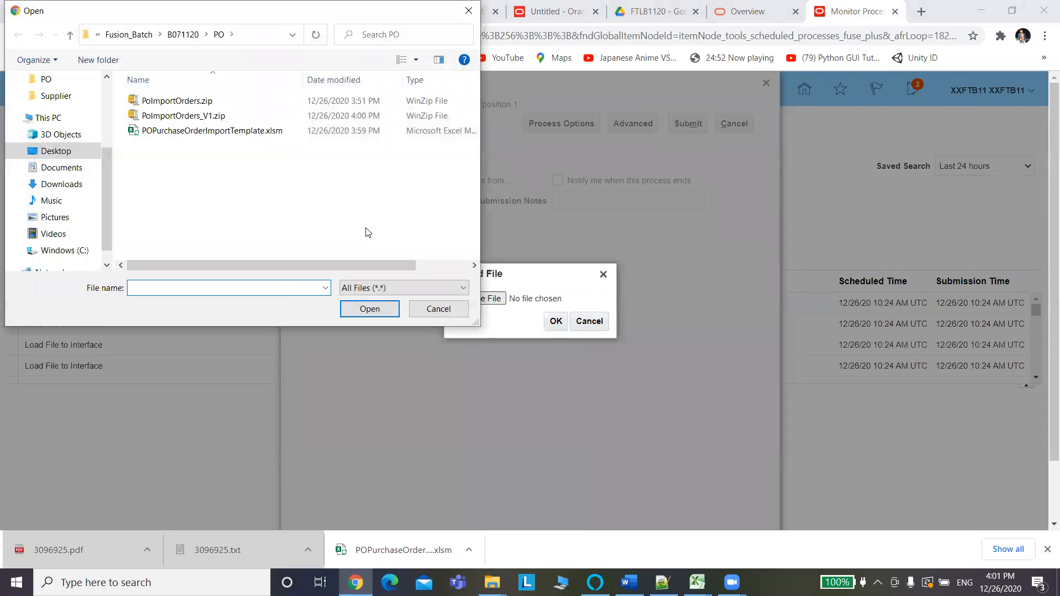
click(195, 116)
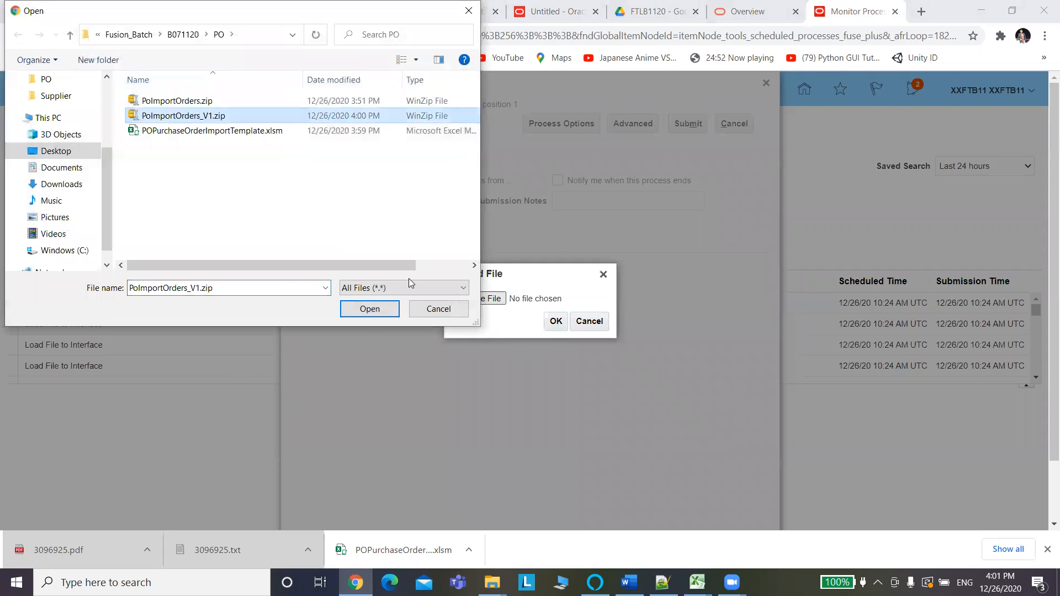
click(369, 308)
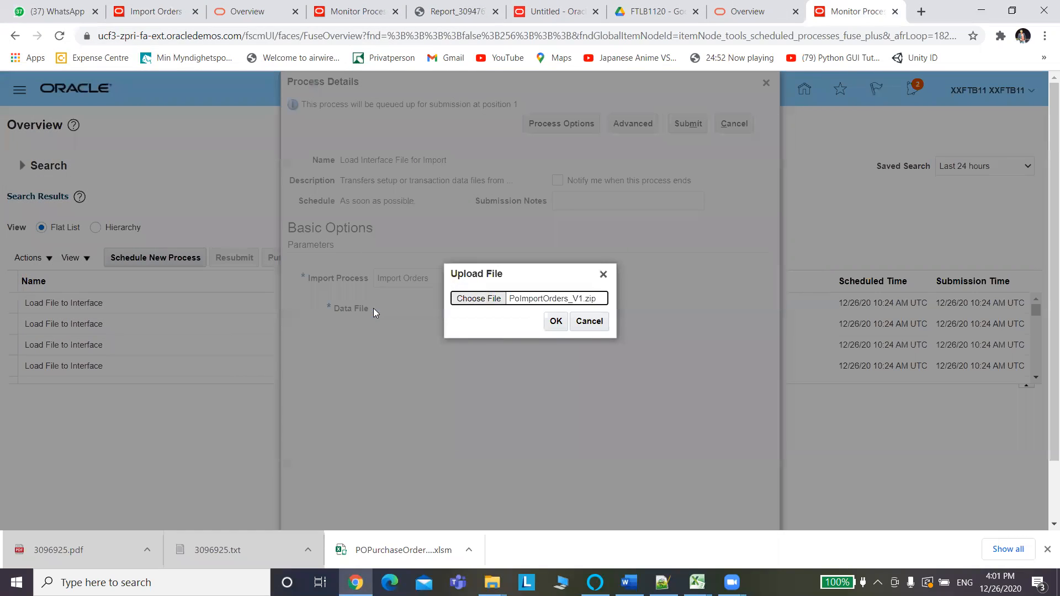
click(558, 326)
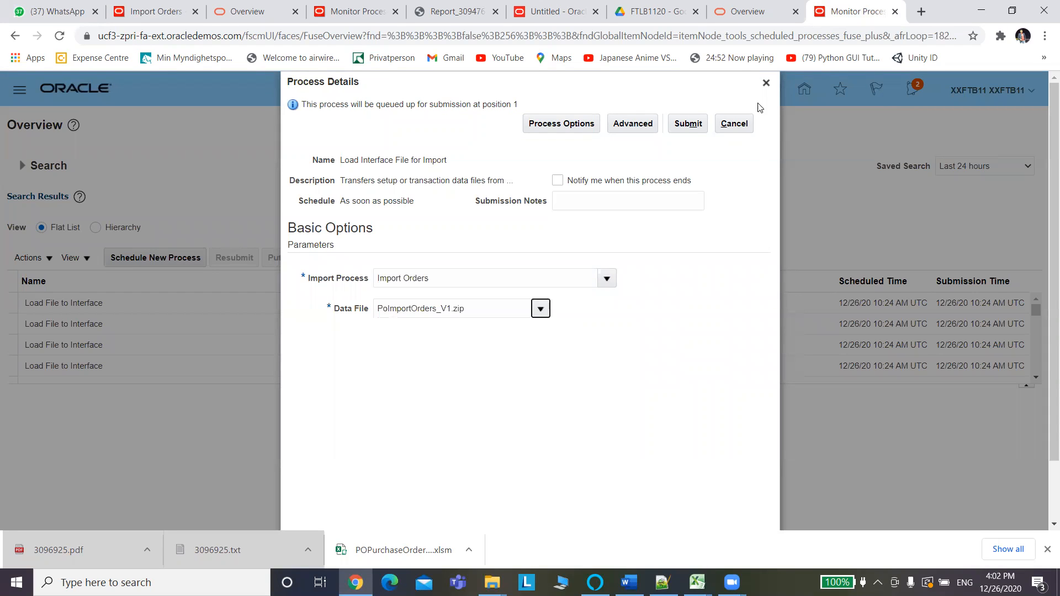
click(690, 123)
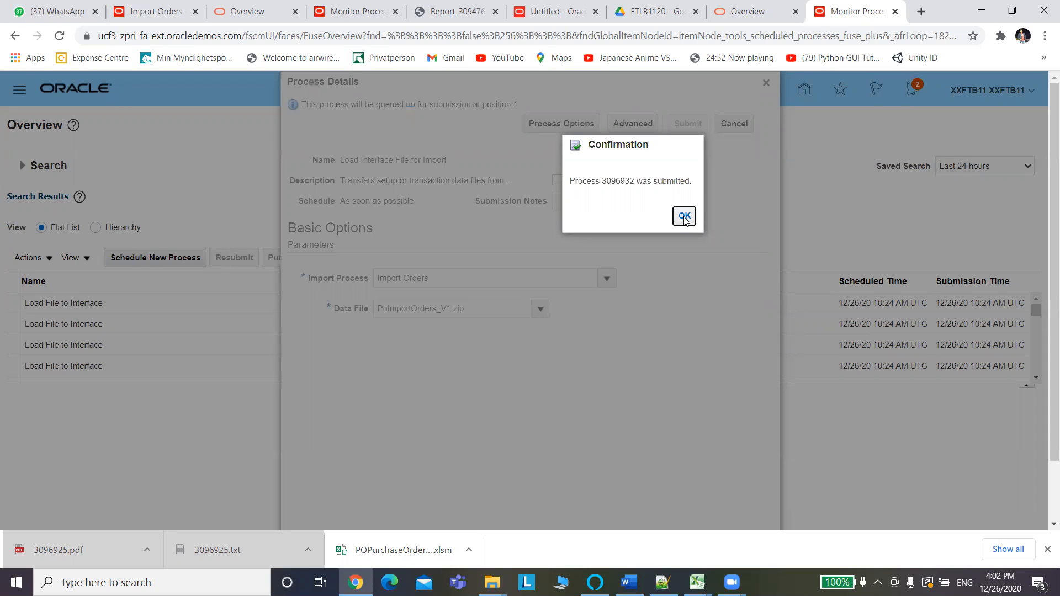
click(684, 216)
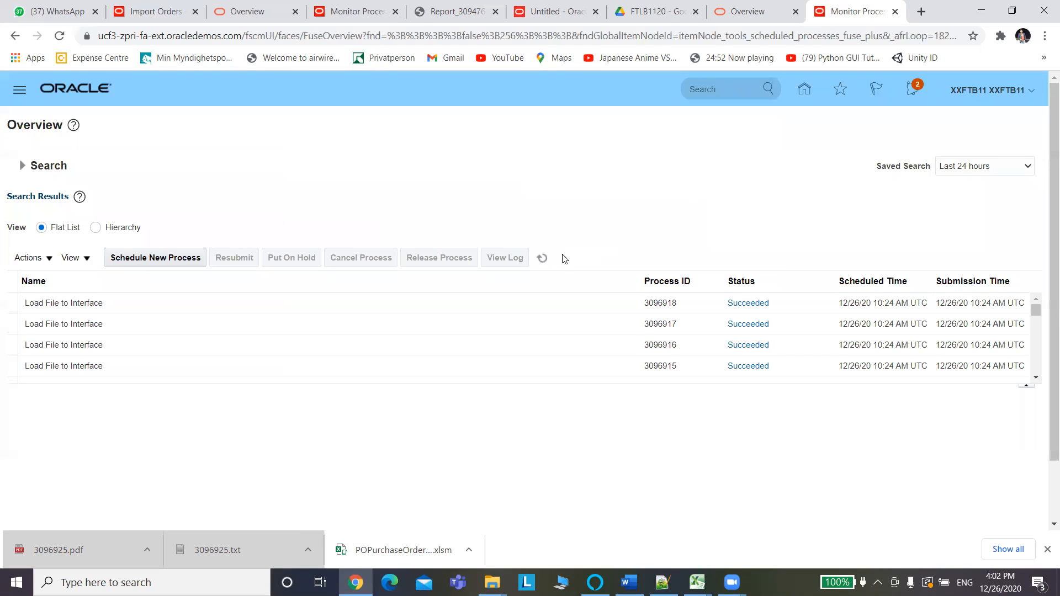
Refresh the scheduled process list until the load processes show Succeeded.
click(542, 259)
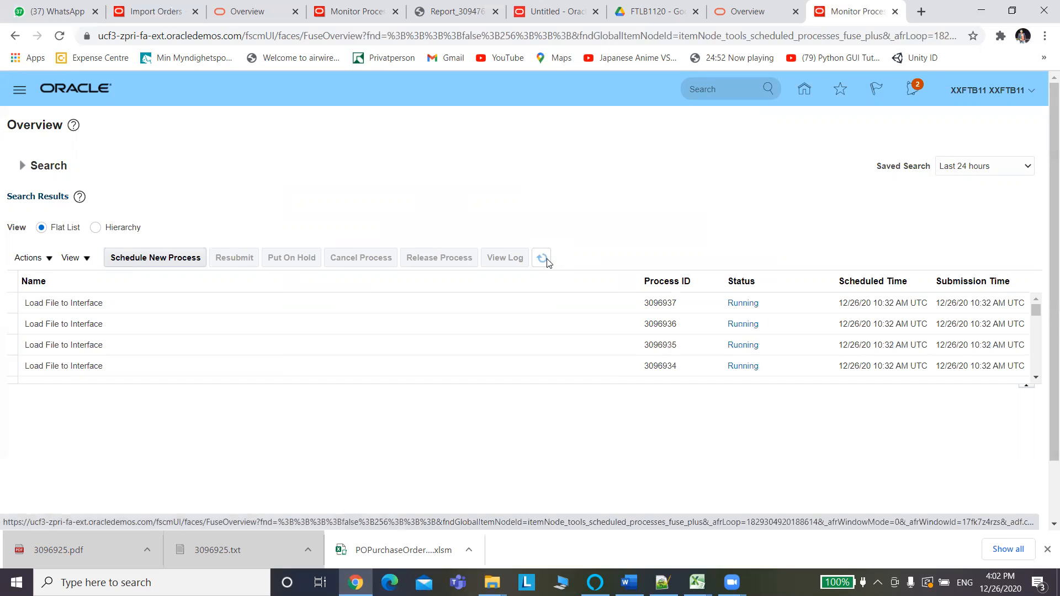
click(547, 261)
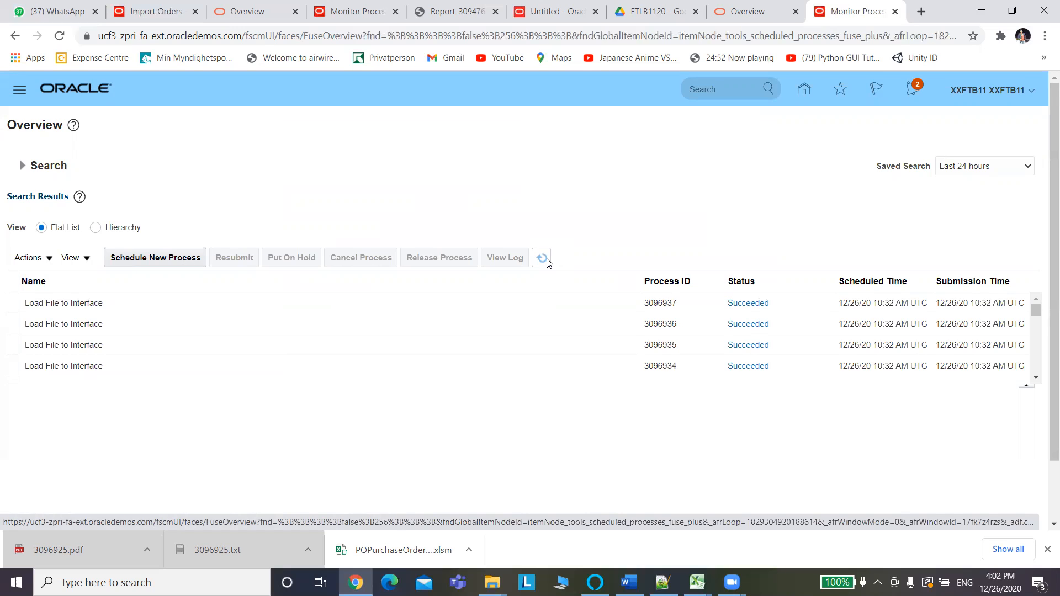
click(547, 259)
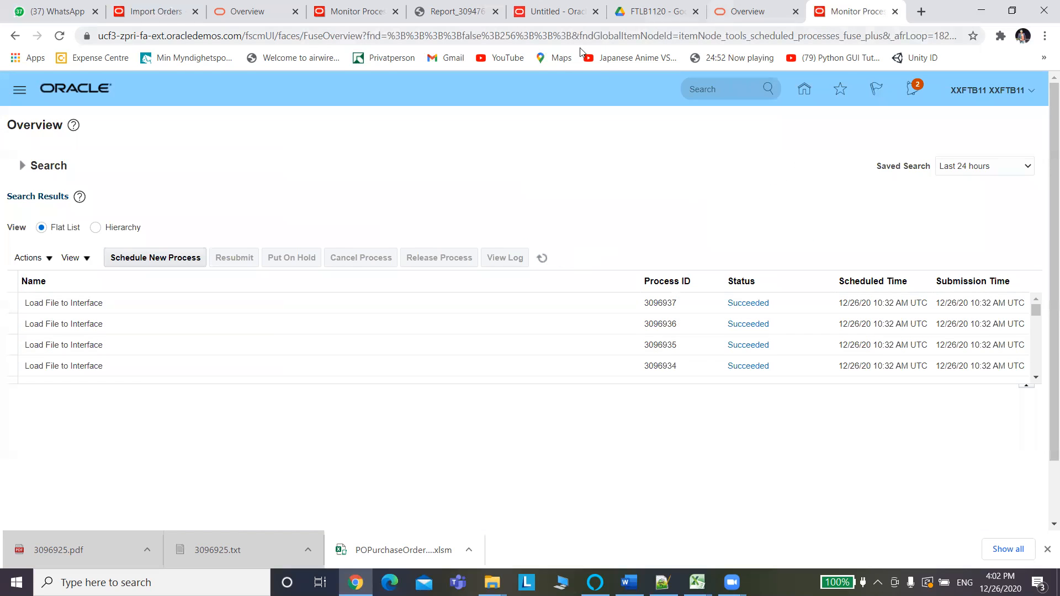
Start a new Import Orders submission with Approval Action set to Submit for Approval.
click(155, 12)
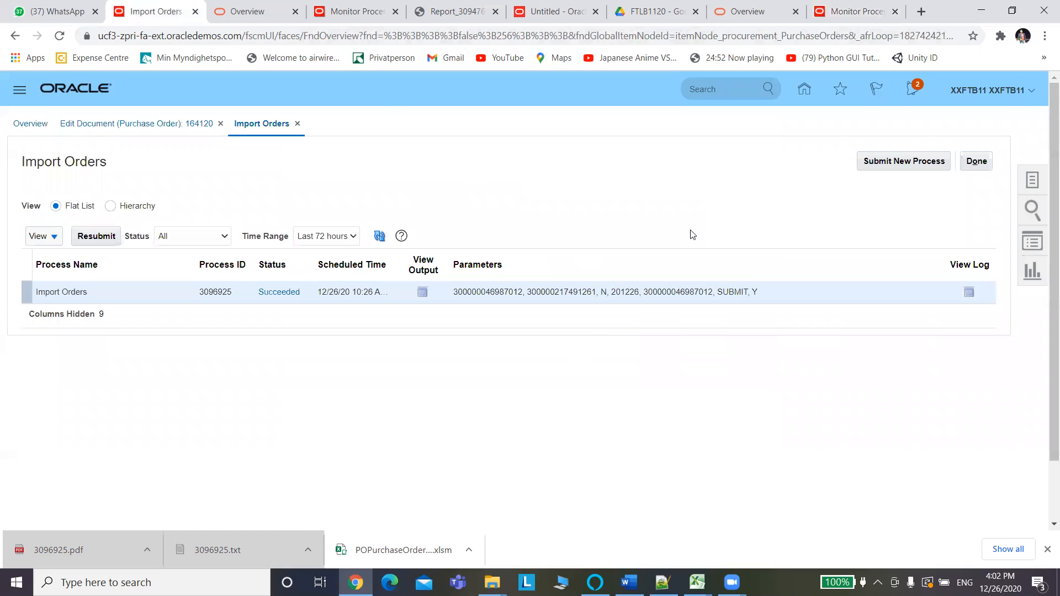
click(890, 166)
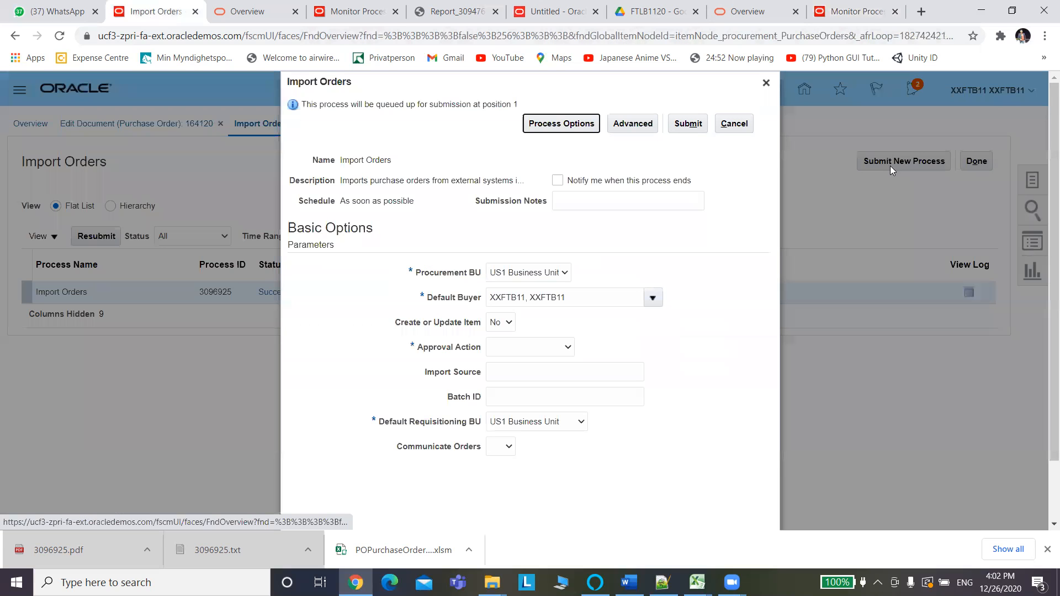
click(519, 348)
click(530, 393)
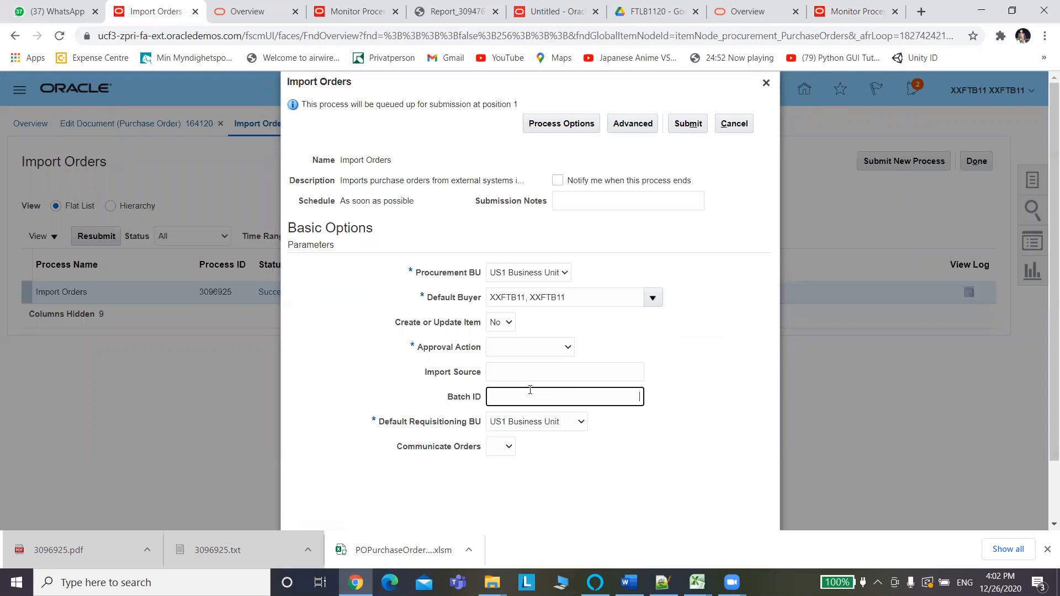
click(534, 348)
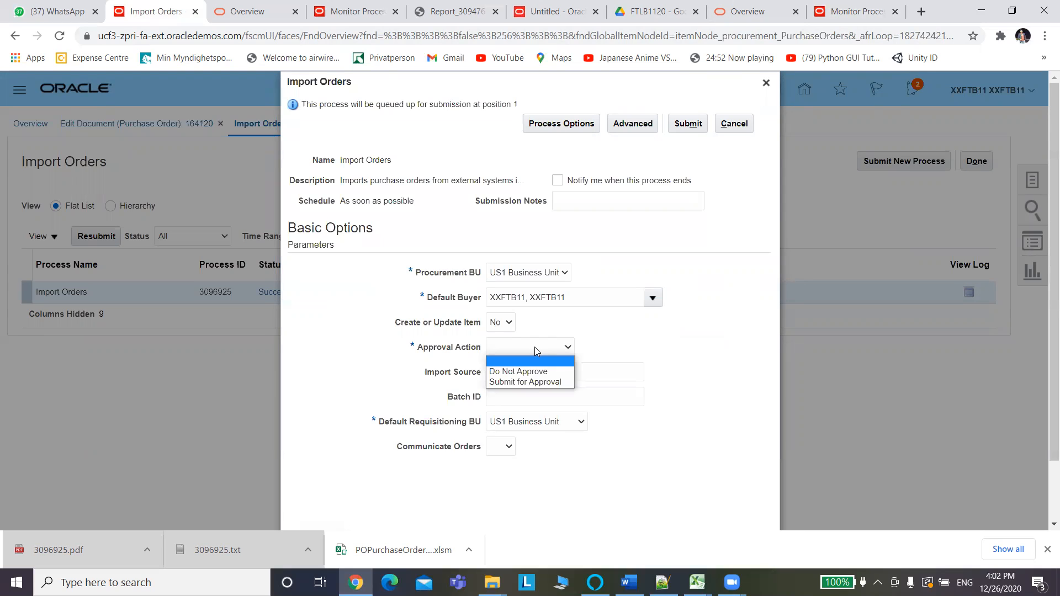
click(533, 382)
click(515, 393)
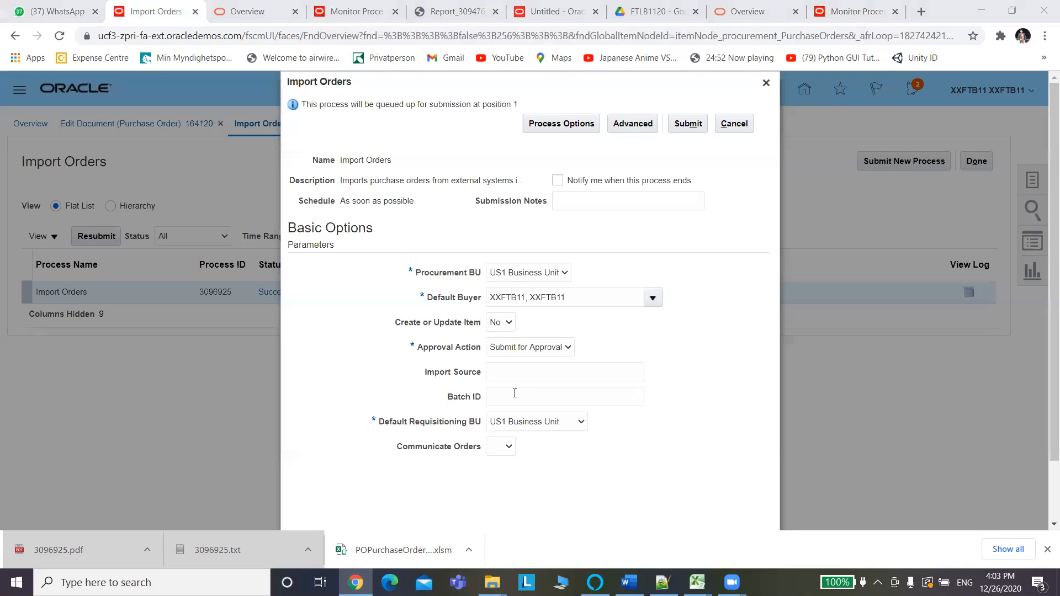
key(alt+Tab)
key(alt+Tab)
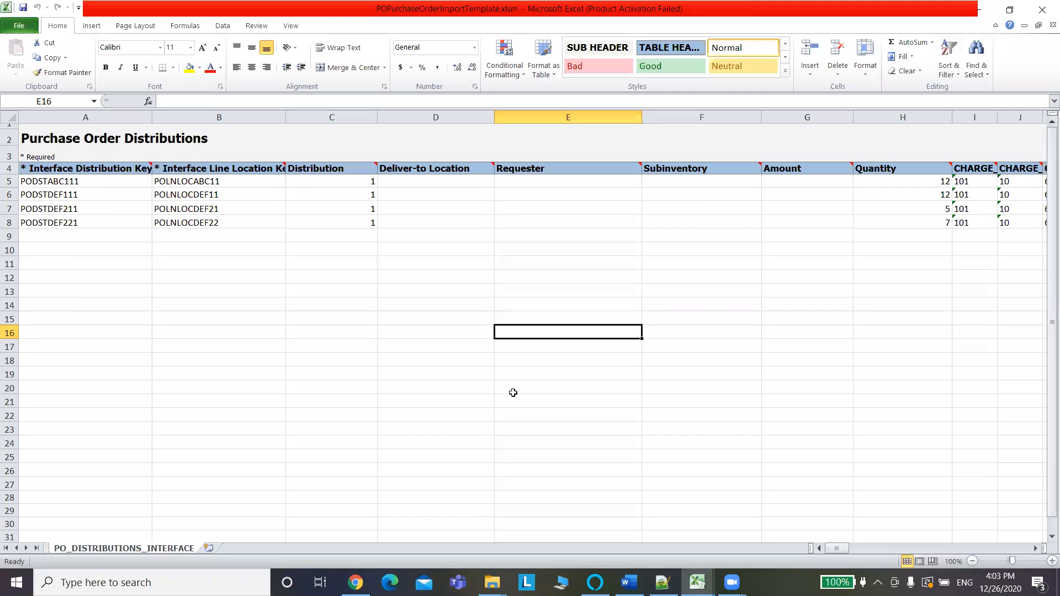
Copy batch ID 20122601 from cell C5 of PO_HEADERS_INTERFACE into the Import Orders Batch ID.
click(7, 548)
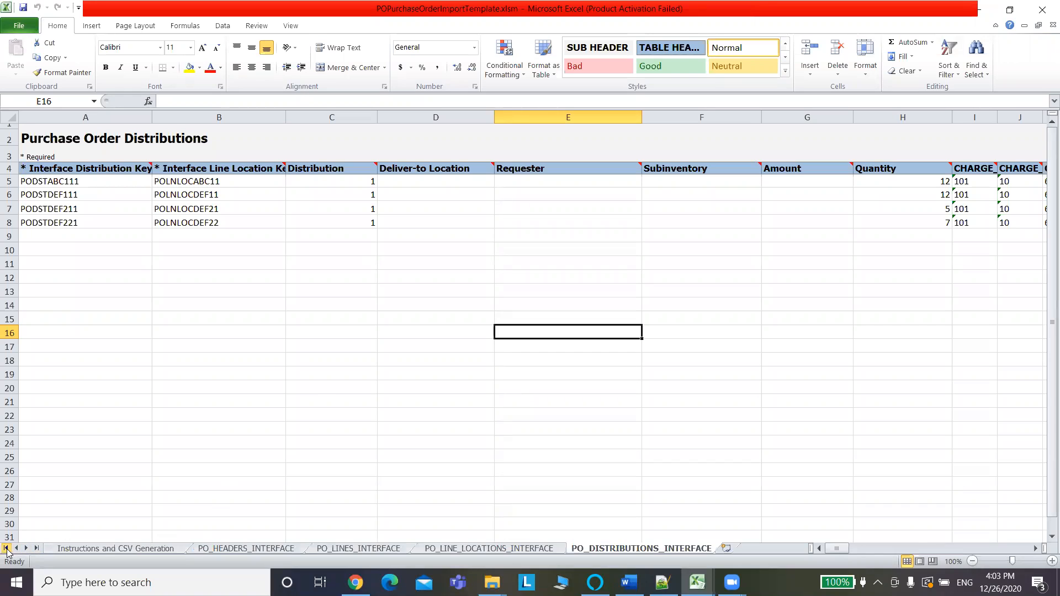
click(221, 550)
click(282, 184)
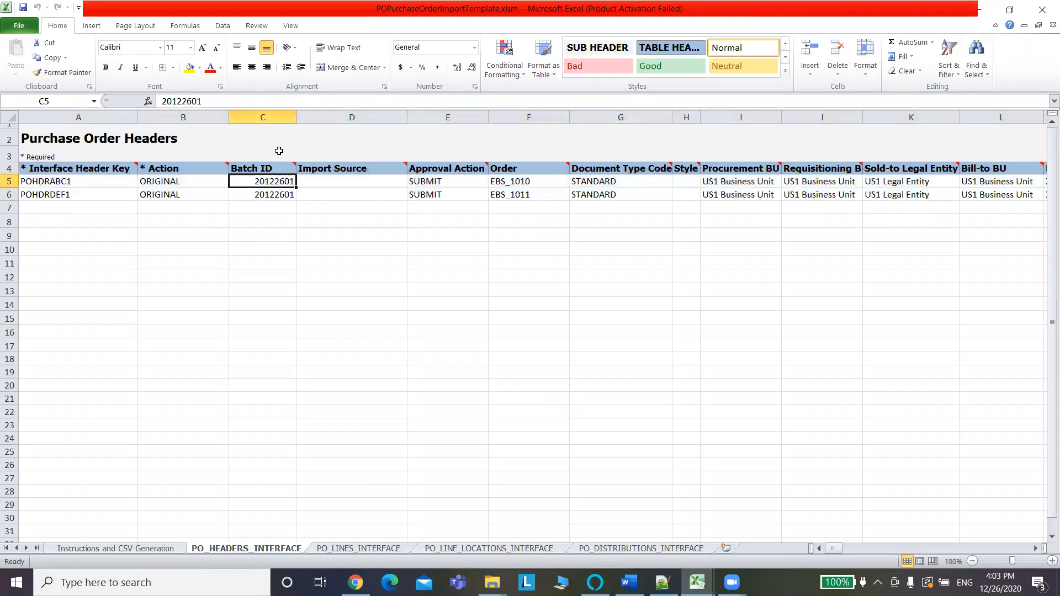
click(208, 102)
drag(209, 102, 157, 107)
key(ctrl+c)
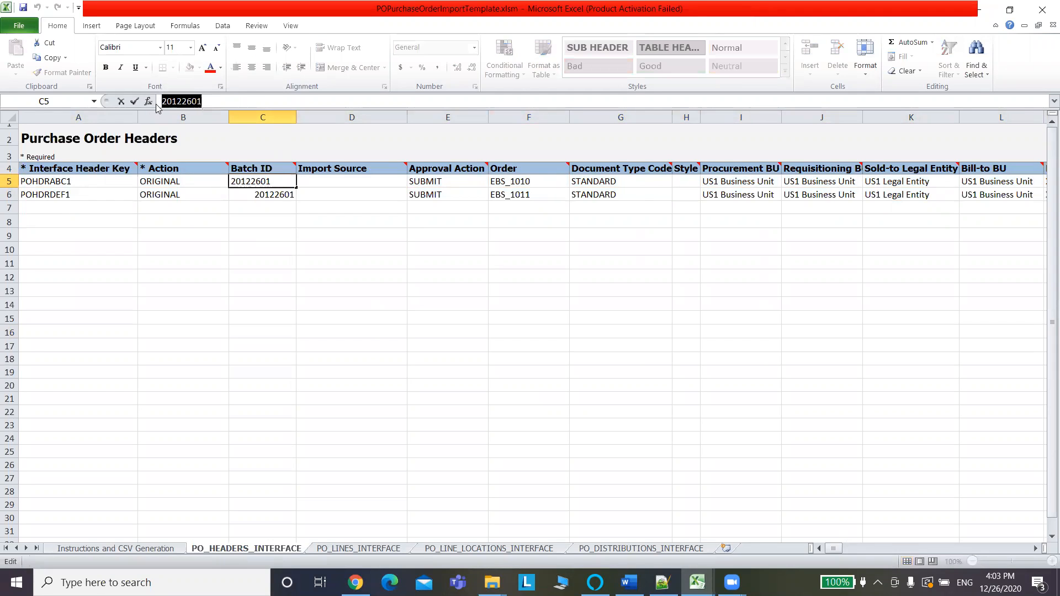
key(alt+Tab)
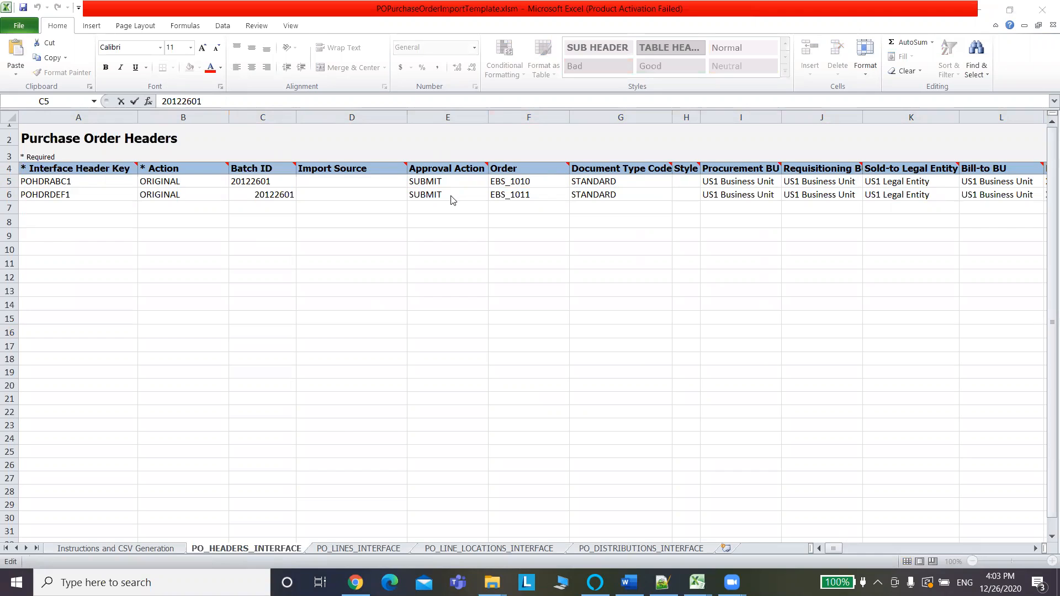
key(alt+Tab)
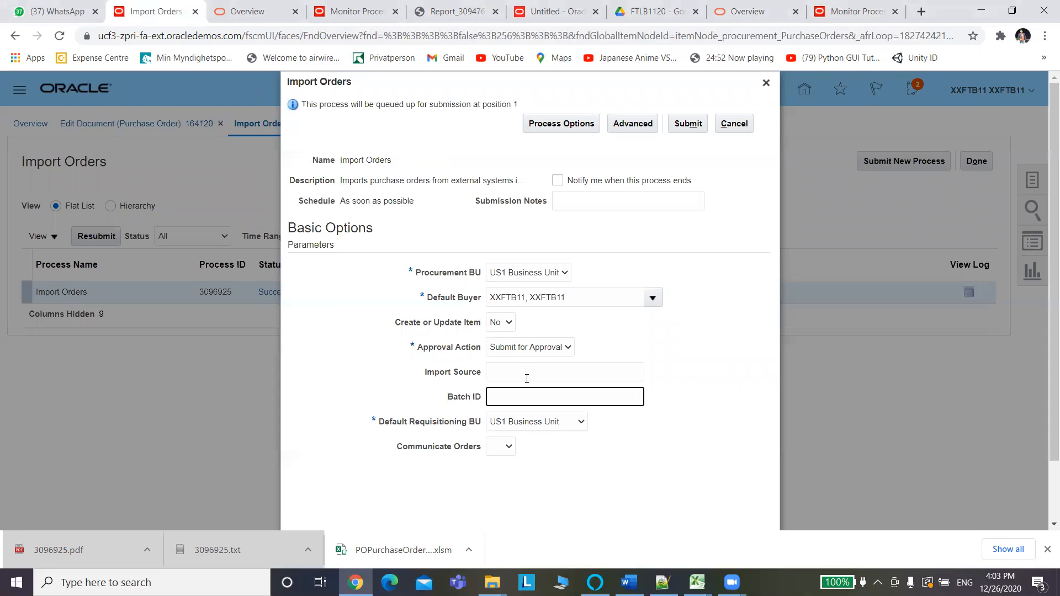
key(ctrl+v)
Keep Submit for Approval and submit Import Orders for batch 20122601 as process 3096938.
click(550, 349)
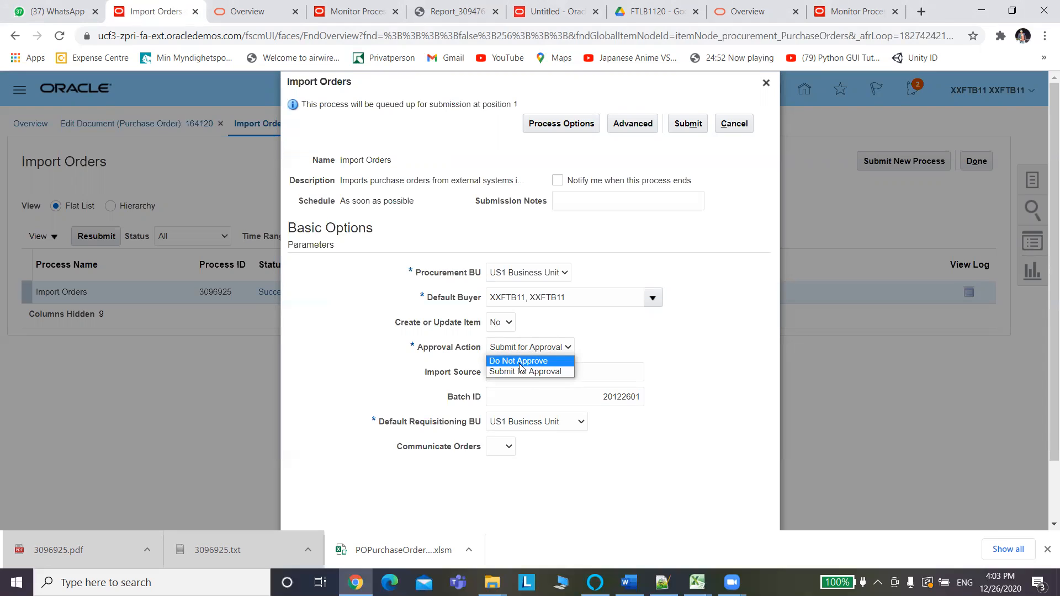
click(612, 339)
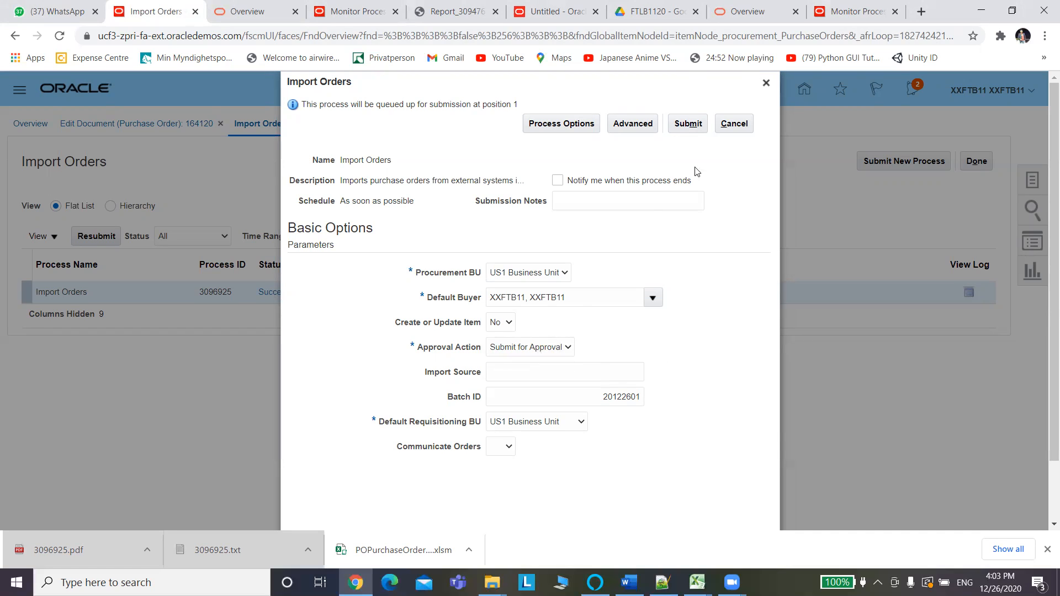
click(690, 126)
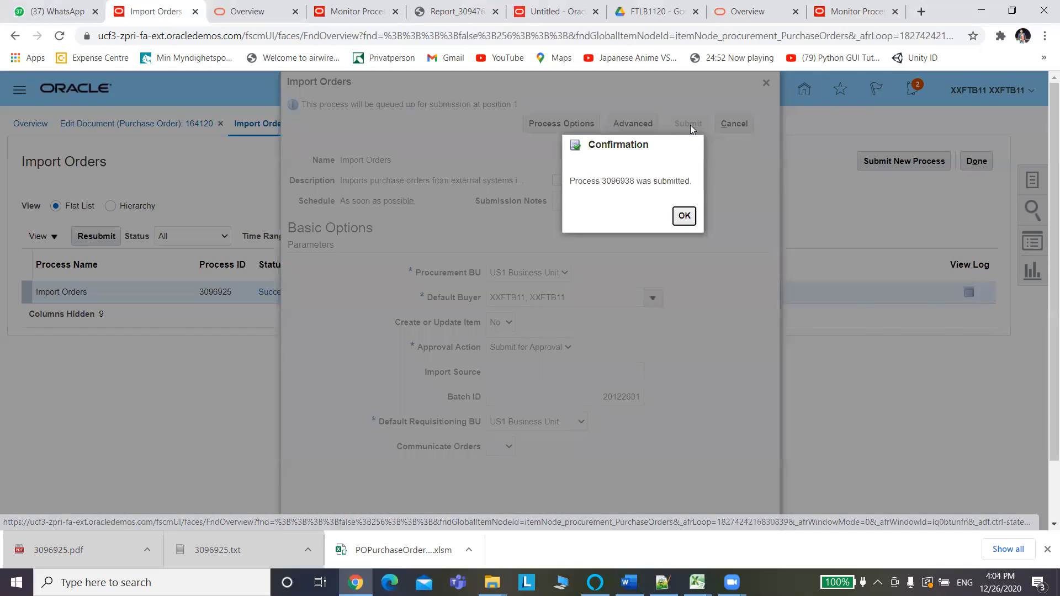
click(684, 216)
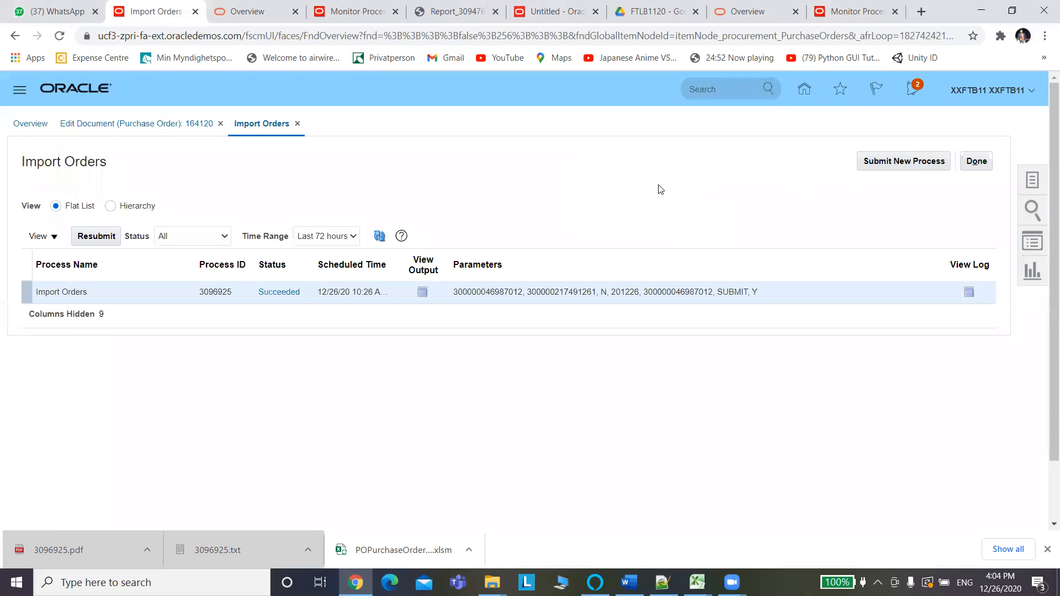
Refresh the Import Orders process list until process 3096938 succeeds.
click(379, 235)
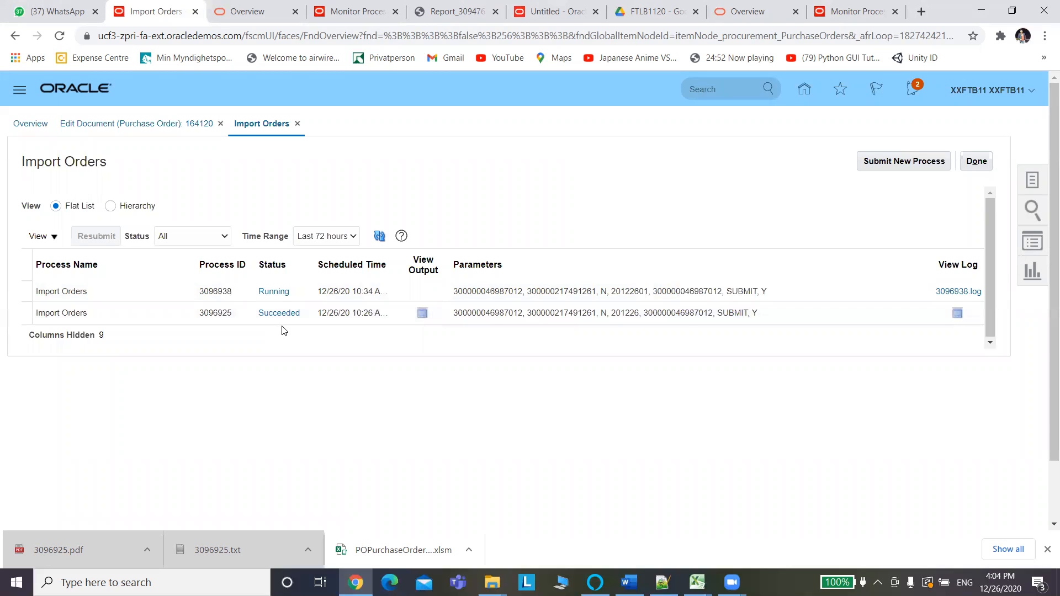
click(380, 237)
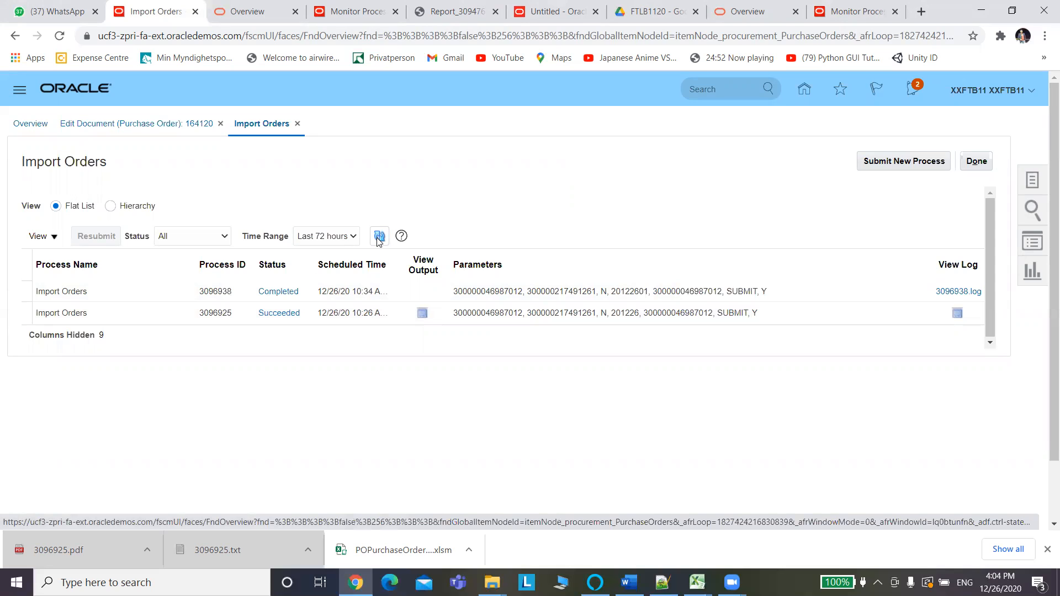
click(378, 242)
click(380, 241)
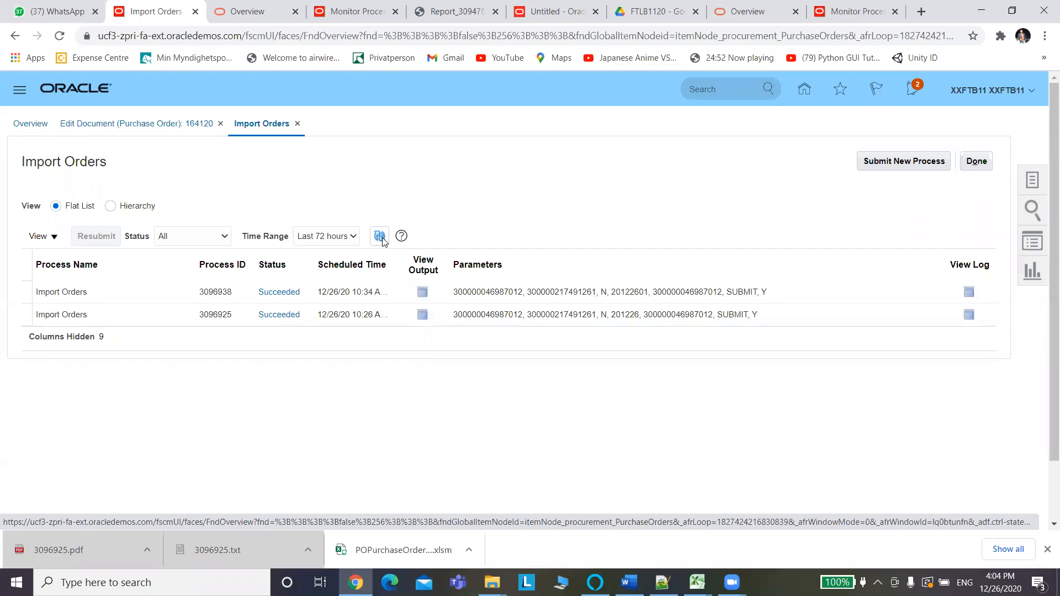
Download the 3096938.txt log file from the process's output attachments.
click(422, 292)
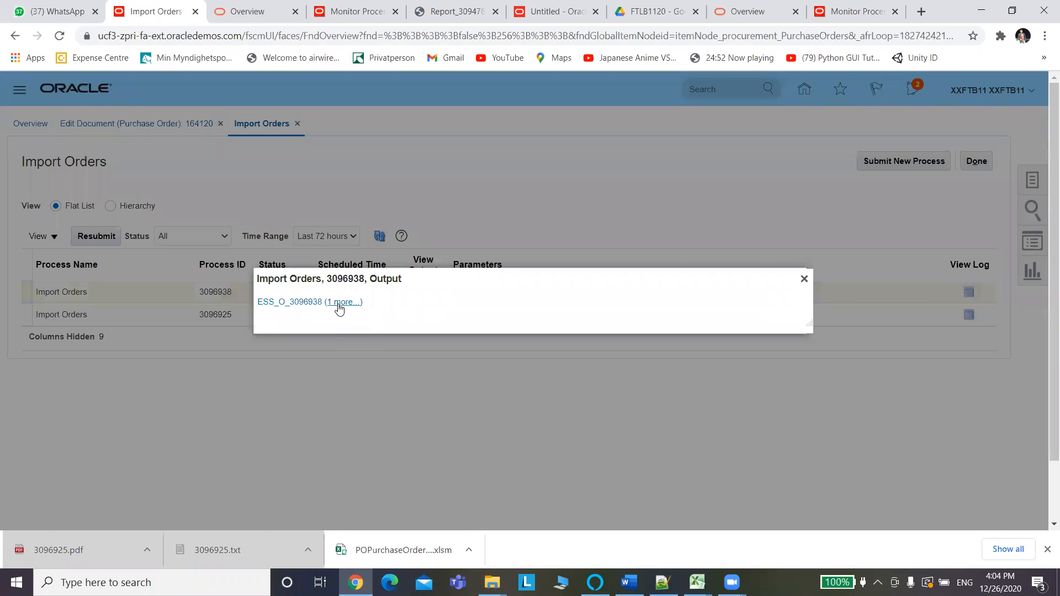
click(338, 303)
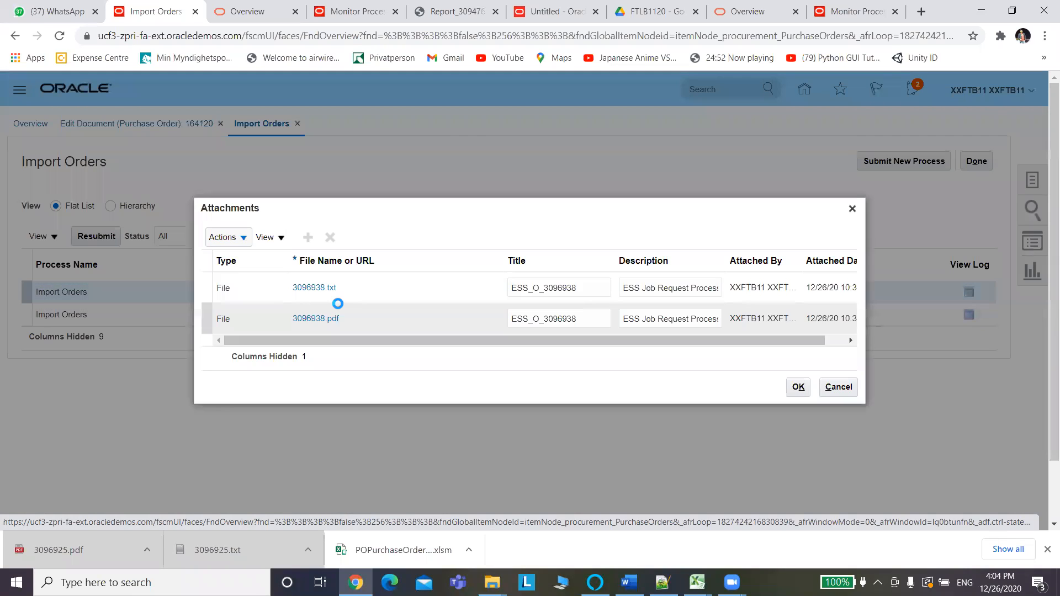
click(320, 292)
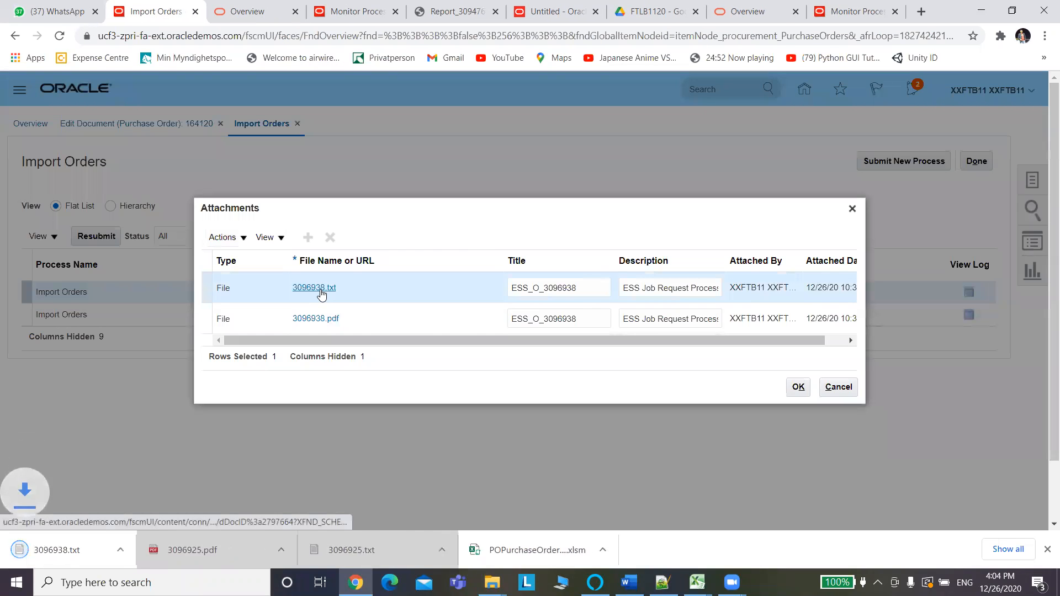
click(50, 551)
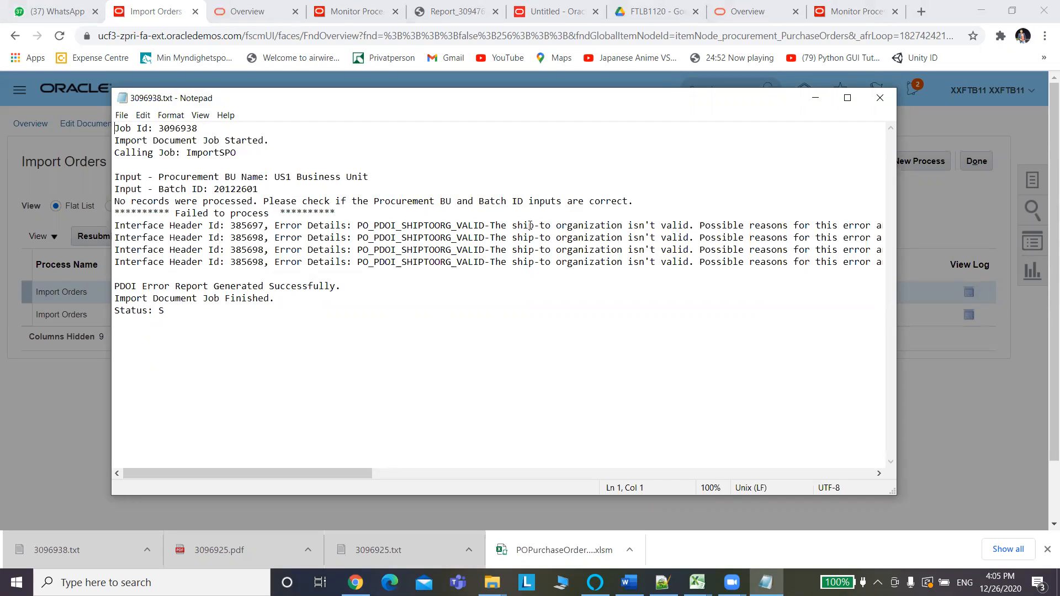
drag(689, 226, 509, 225)
drag(512, 225, 473, 225)
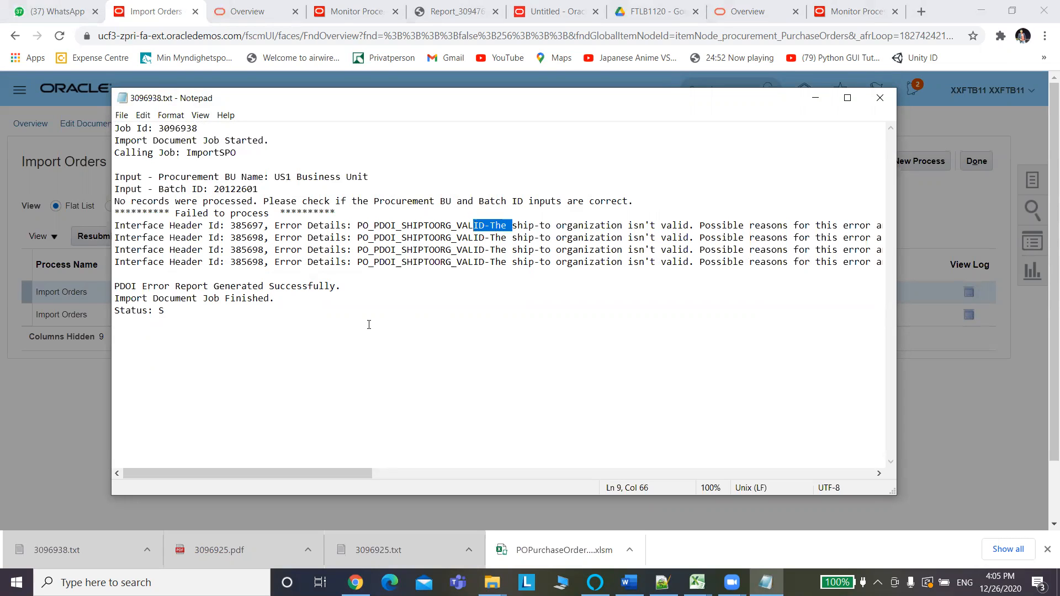
drag(270, 470, 811, 408)
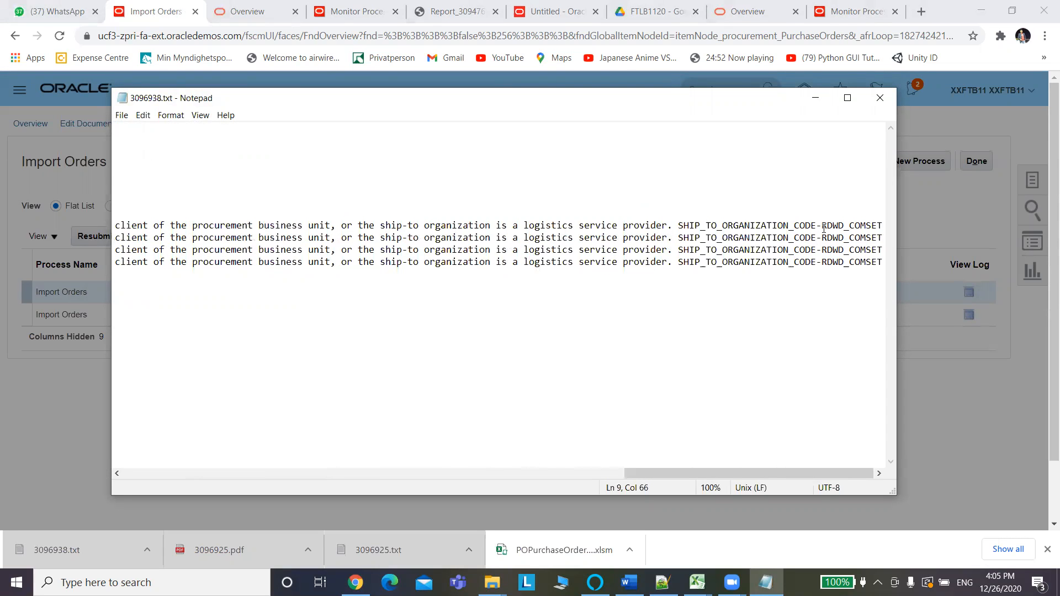
drag(822, 226, 855, 227)
drag(855, 226, 887, 227)
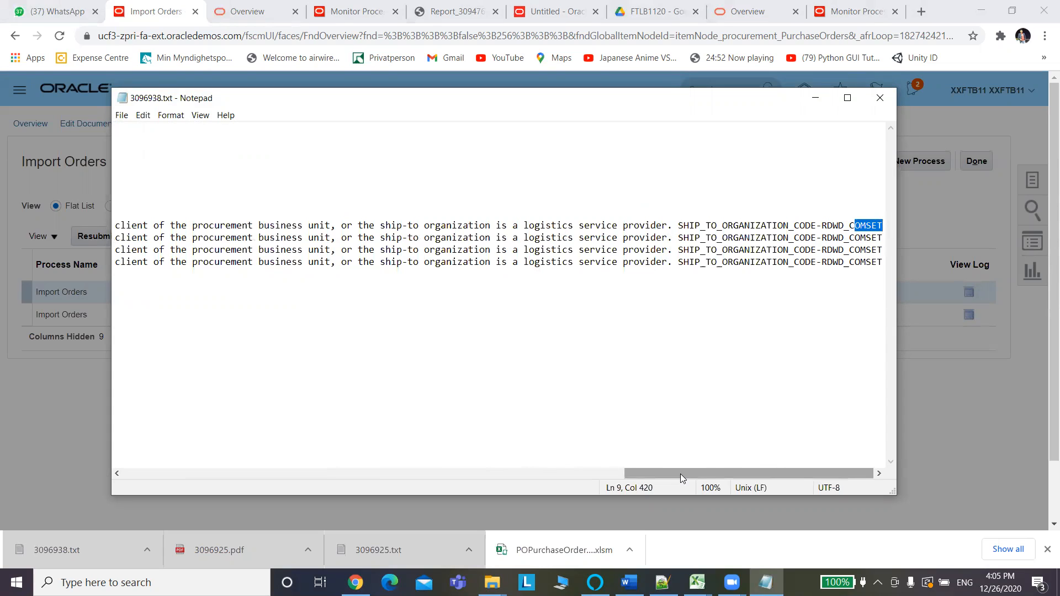
drag(684, 472, 157, 470)
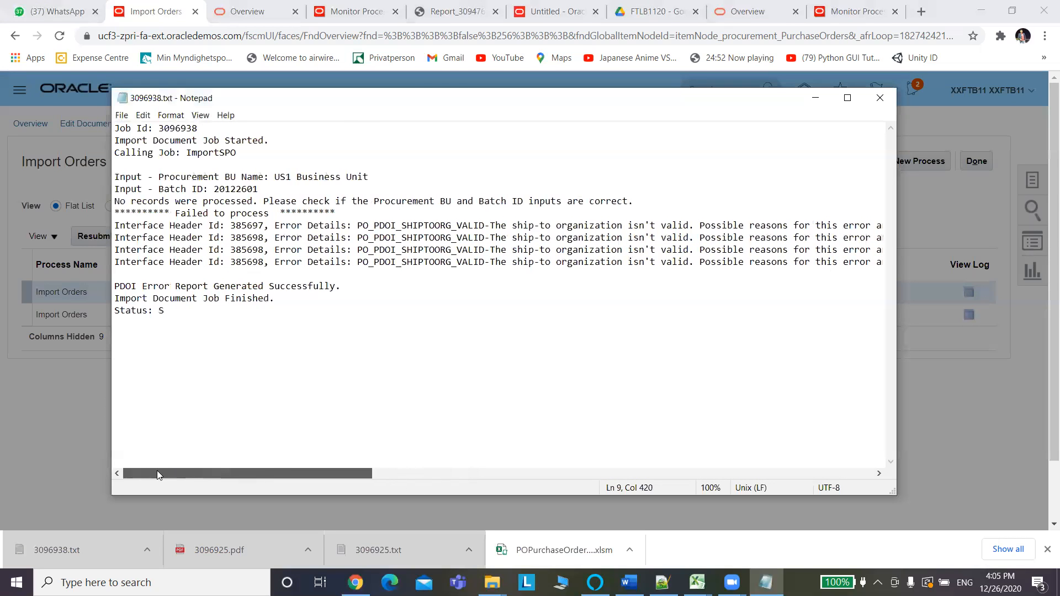
click(881, 100)
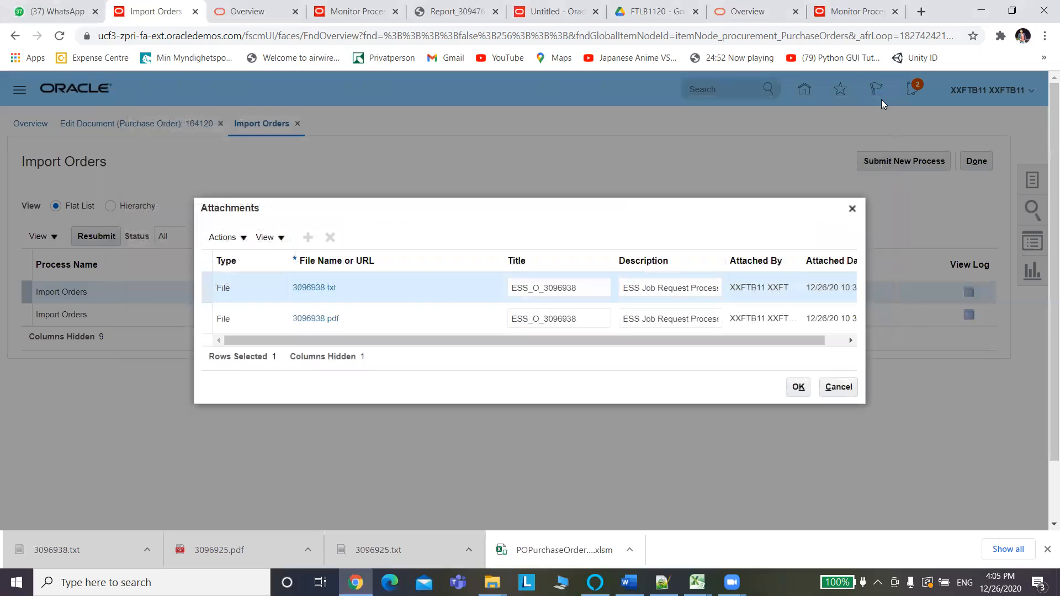
Open the 3096938.pdf error report and mark line location POLNLOCABC11's invalid ship-to organization RDWD_COMSET.
click(319, 321)
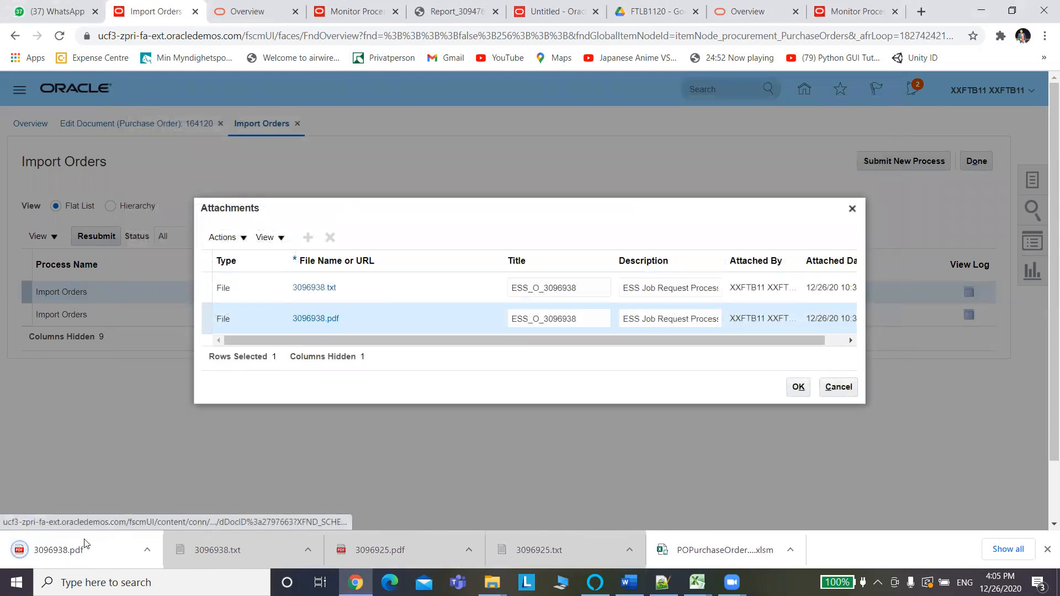
click(43, 557)
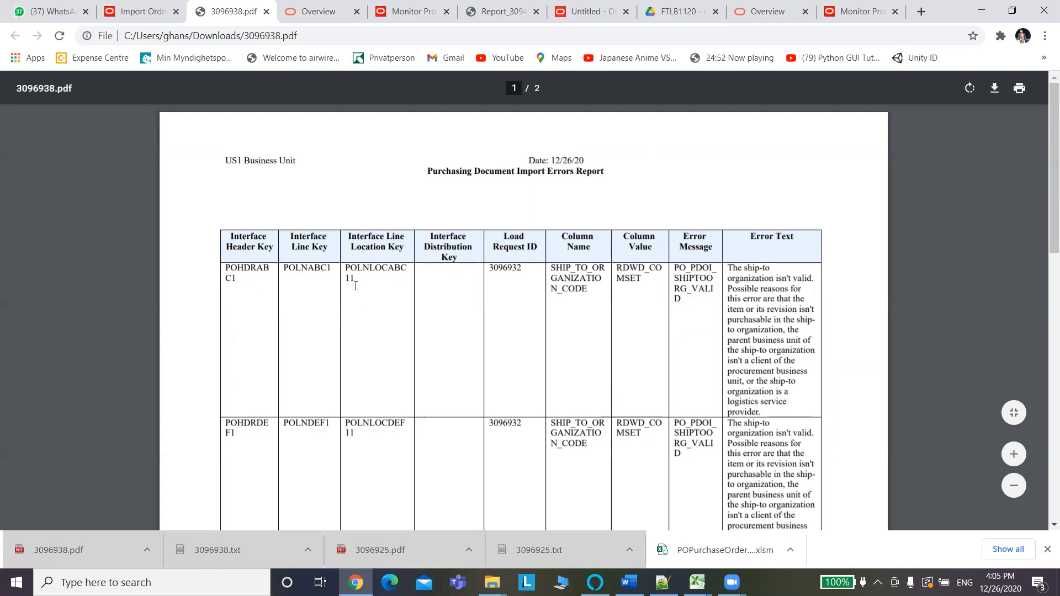
drag(348, 269, 354, 279)
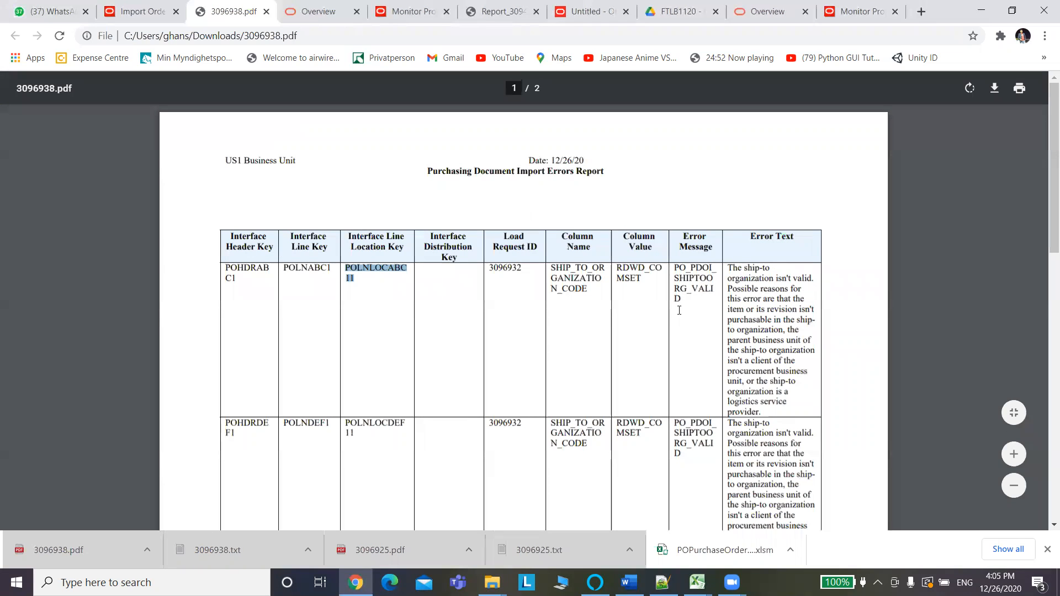
drag(646, 280, 619, 269)
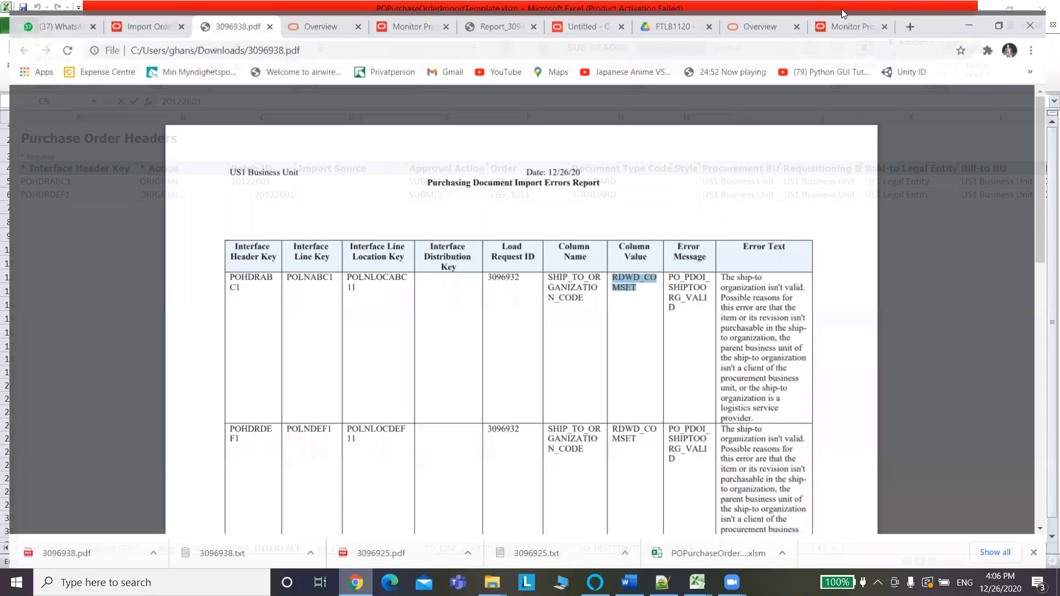
click(843, 13)
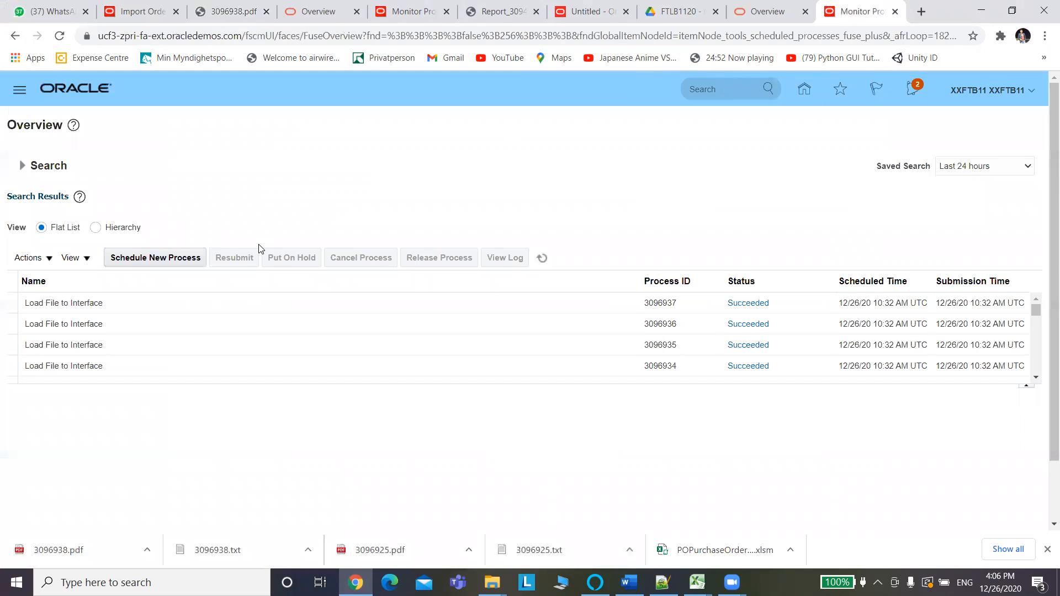
Return to Import Orders, close the Attachments dialog, and open purchase order 164120.
click(143, 13)
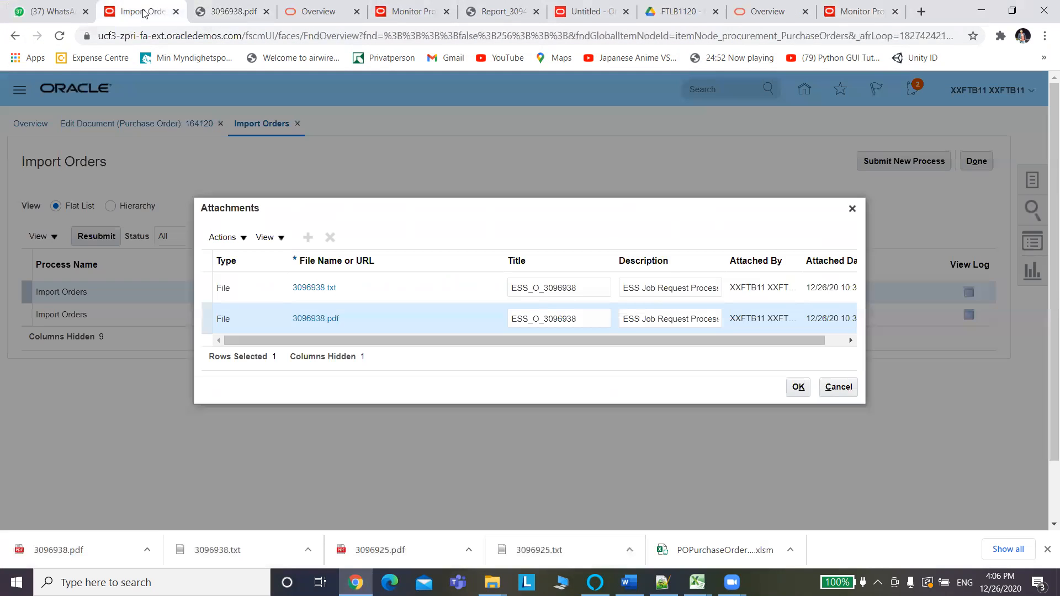
click(851, 208)
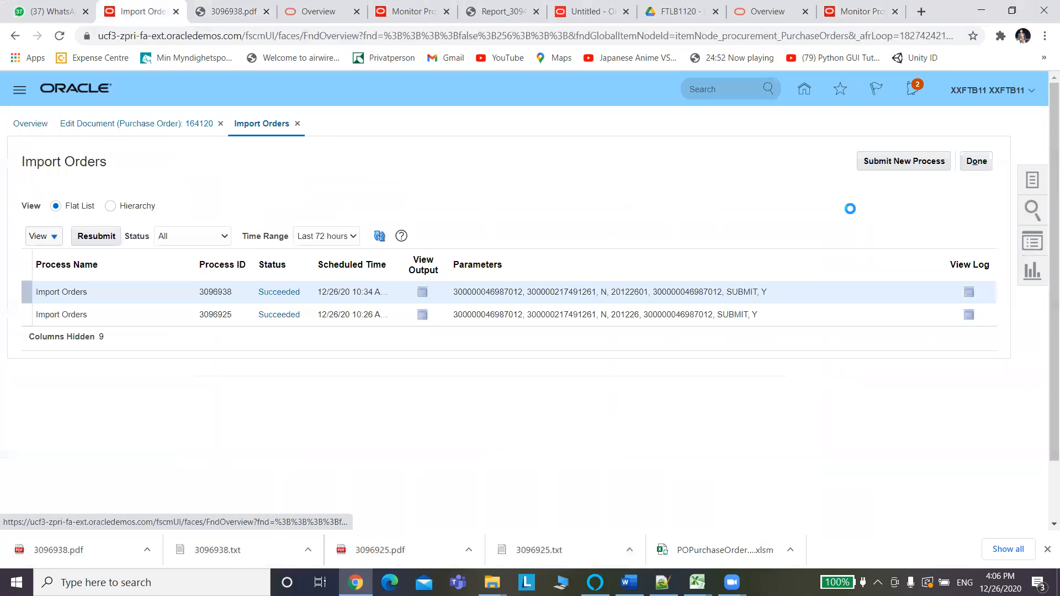
click(181, 124)
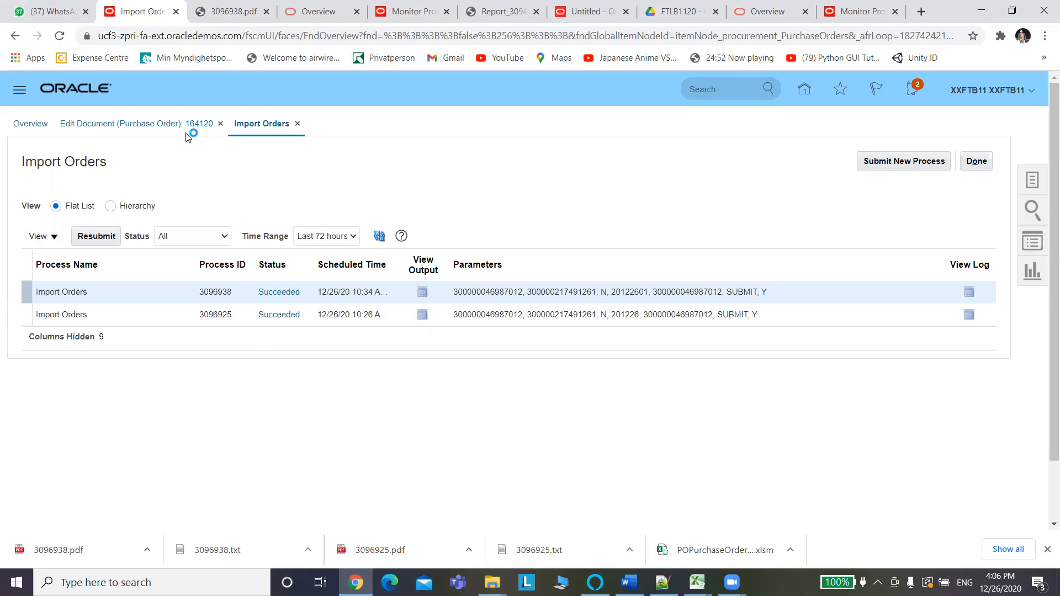
key(alt+Tab)
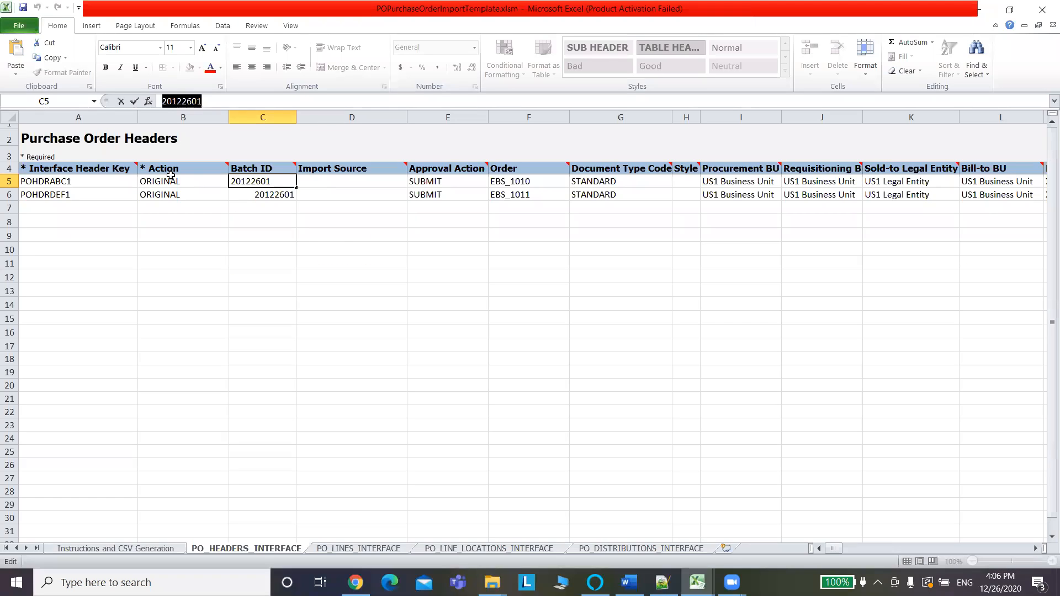
key(alt+Tab)
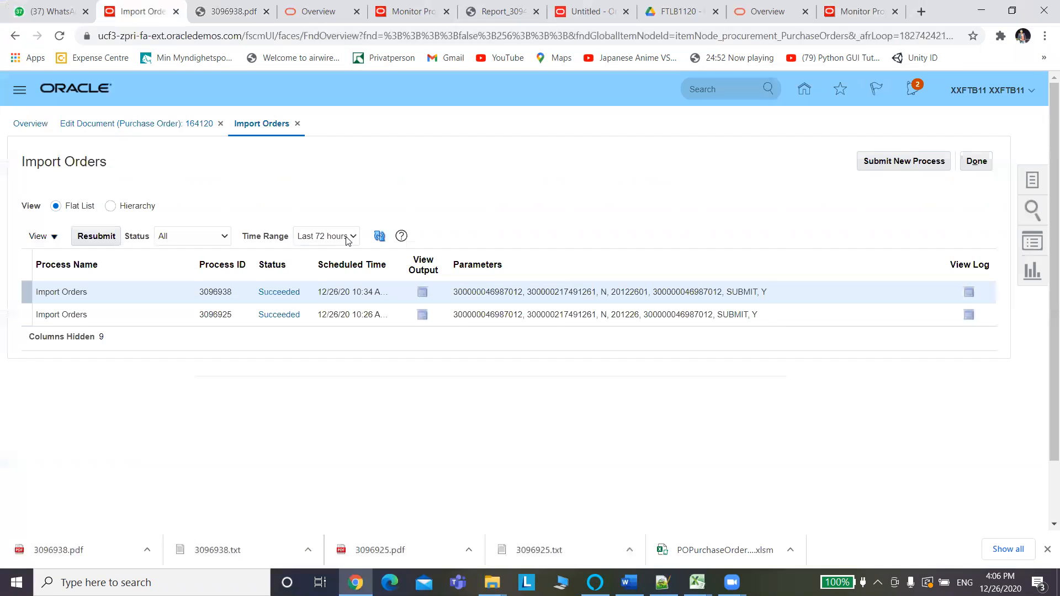
Close the unsaved Untitled BI data model tab, choosing Leave without saving.
click(853, 11)
click(772, 11)
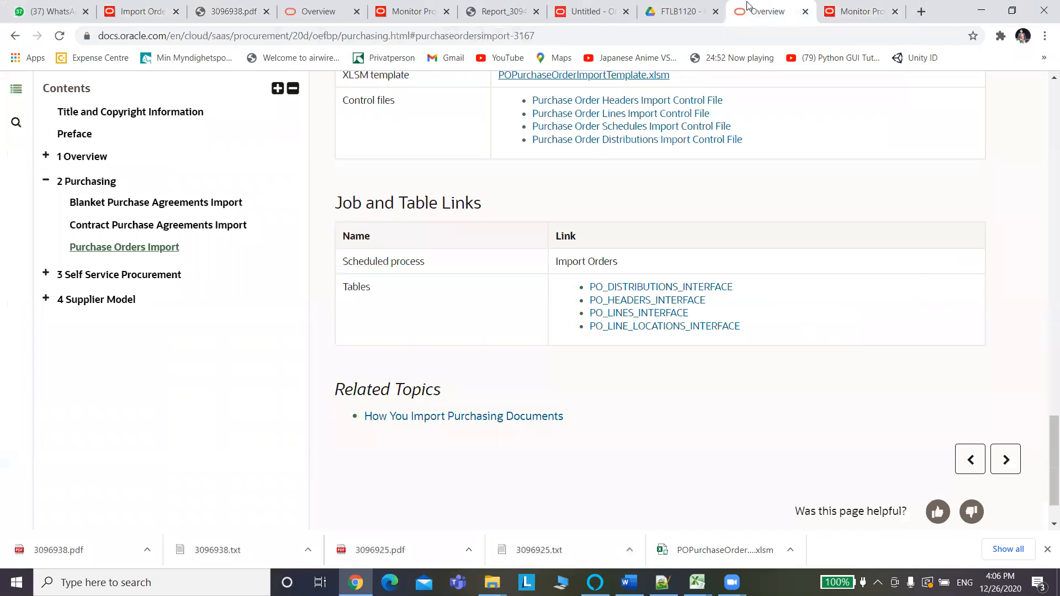
click(594, 12)
click(625, 12)
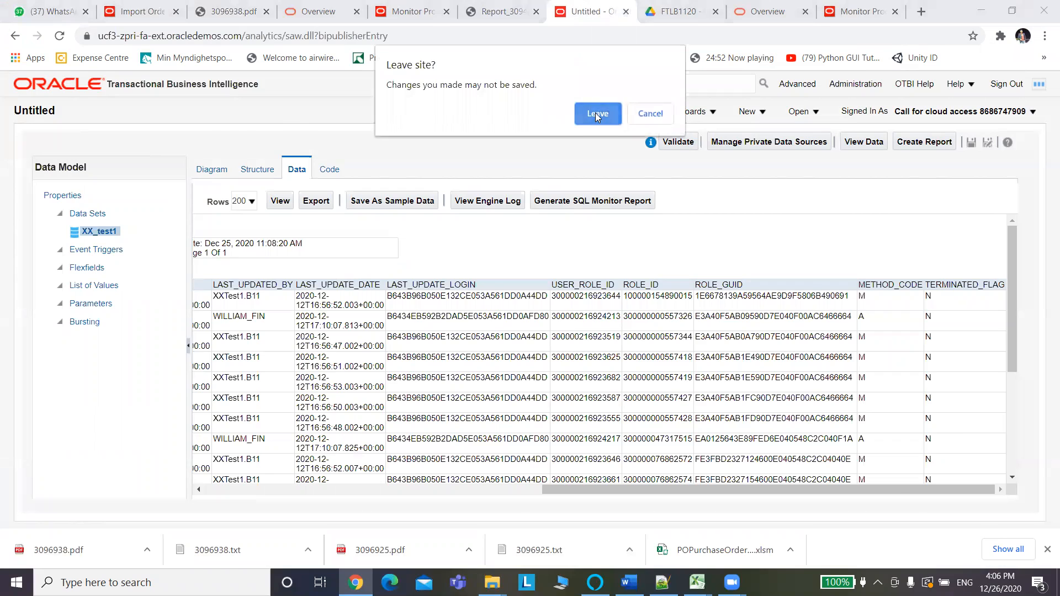
click(595, 112)
Close the Report_3094761, expired Monitor Processes and supplier documentation tabs, bringing Import Orders forward.
click(574, 12)
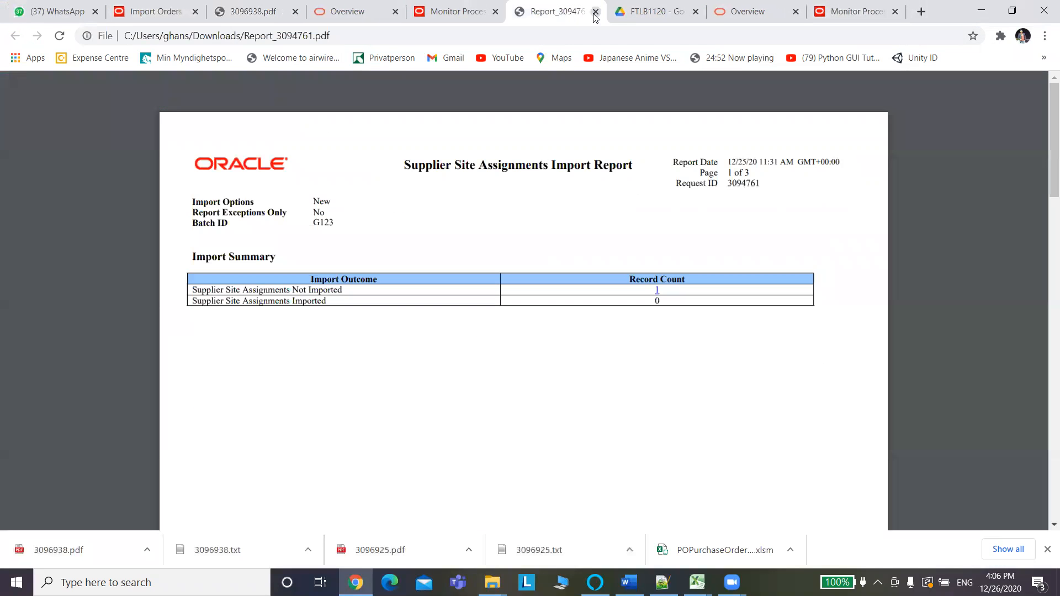
click(595, 12)
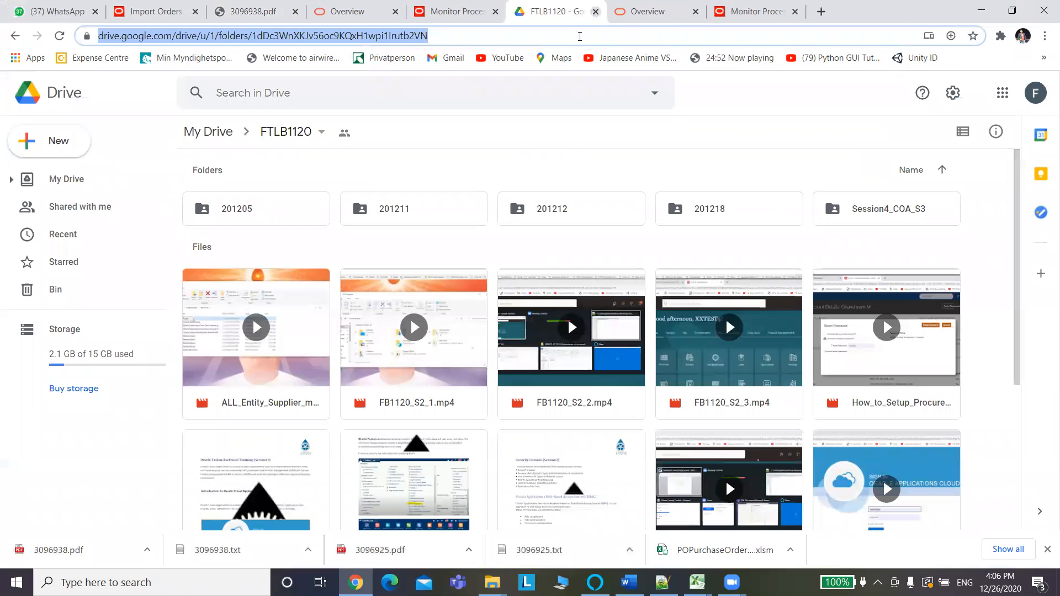
click(455, 12)
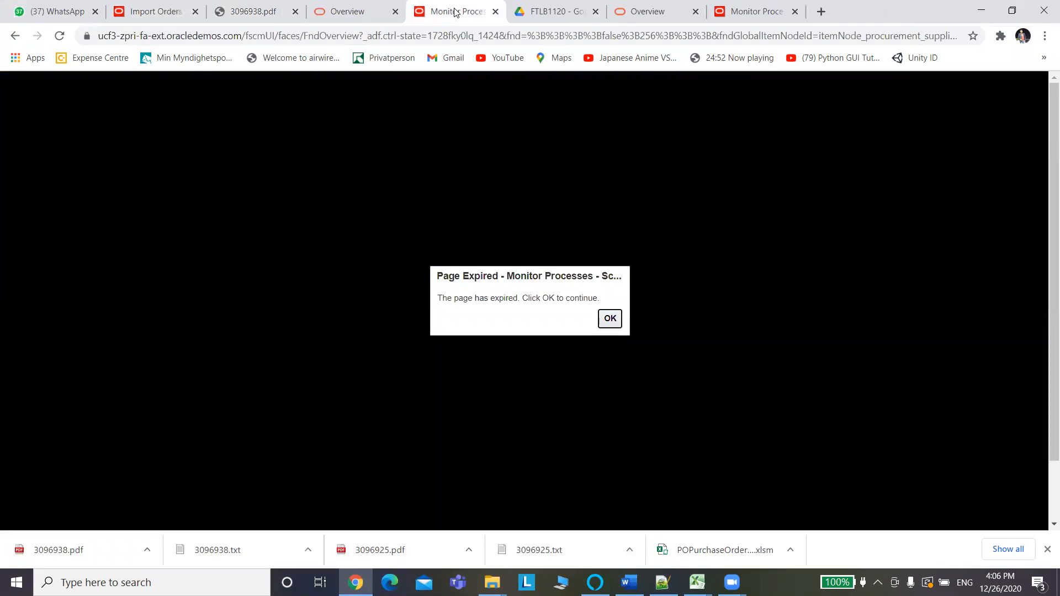
click(495, 12)
click(354, 14)
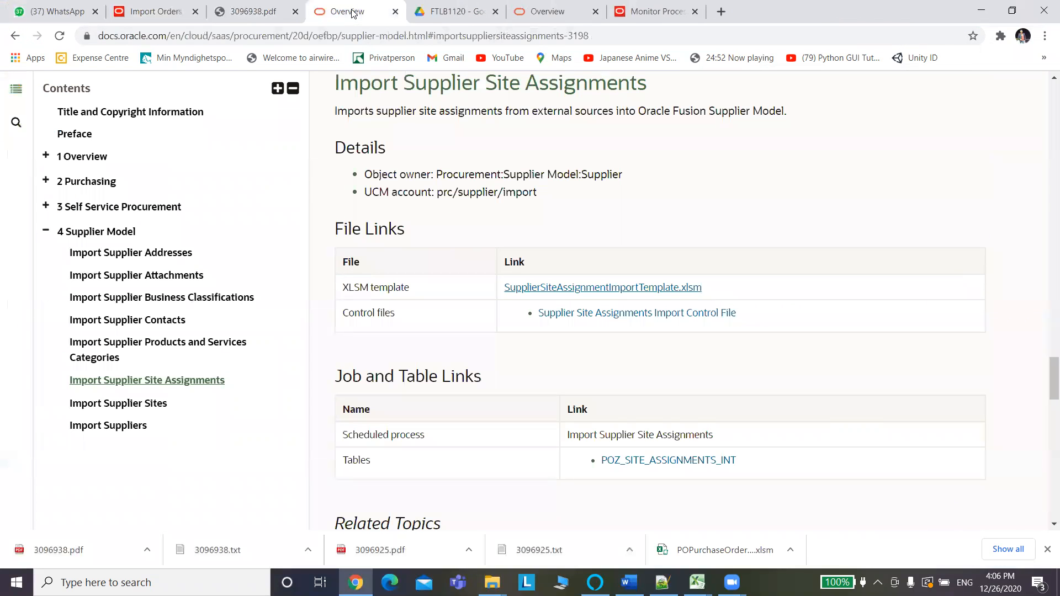
click(395, 11)
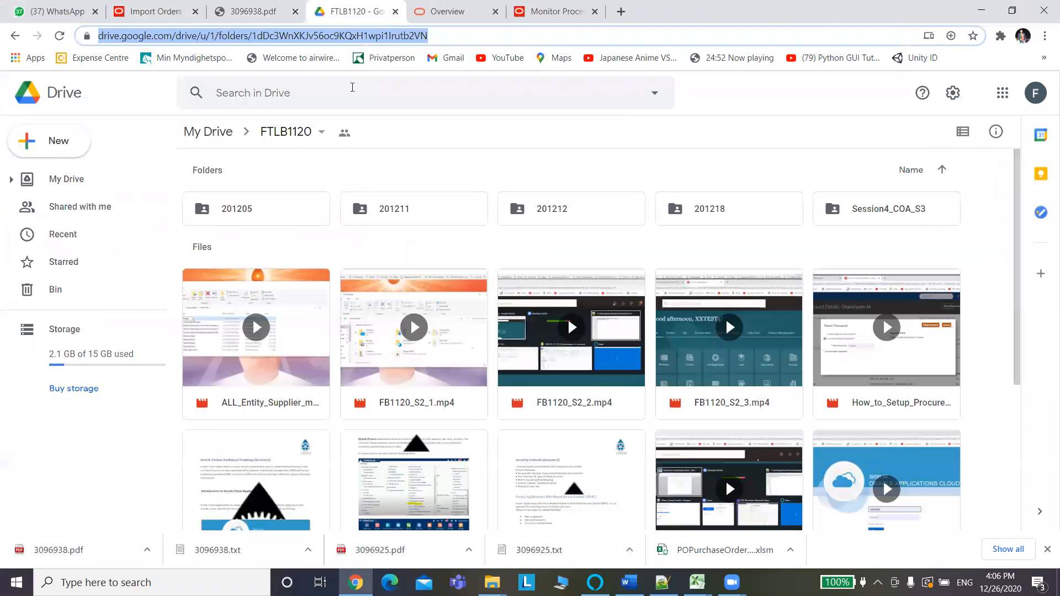
click(255, 11)
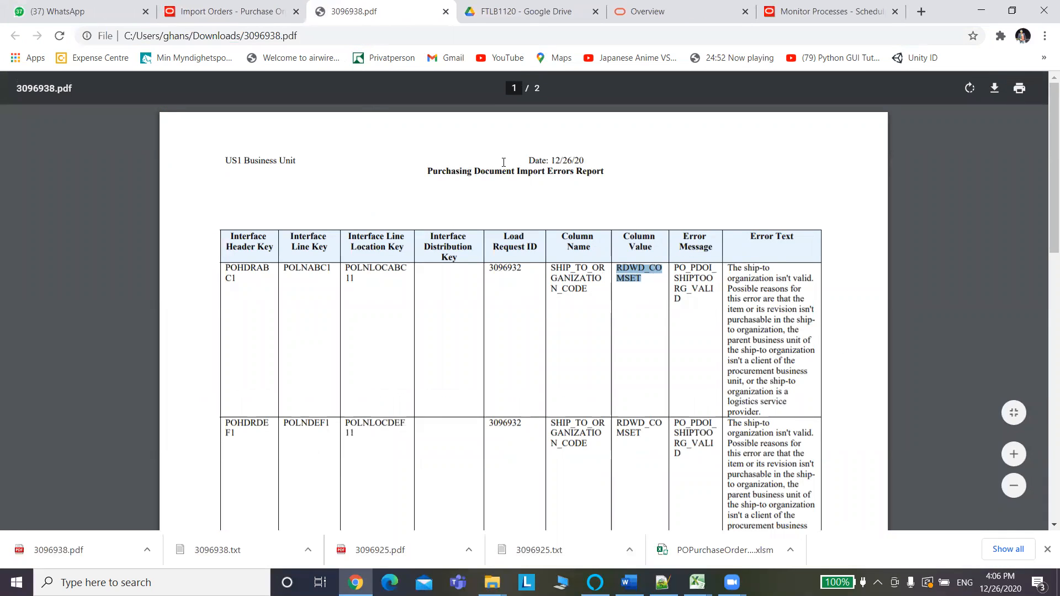
click(206, 11)
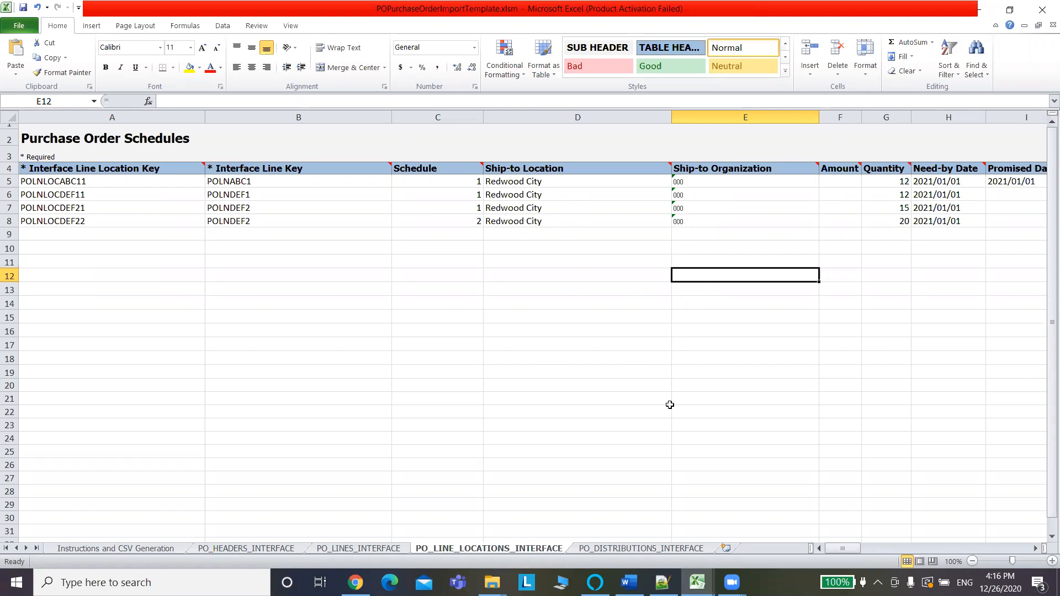
Copy the Redwood City deliver-to location from the purchase order's distributions.
key(alt+Tab)
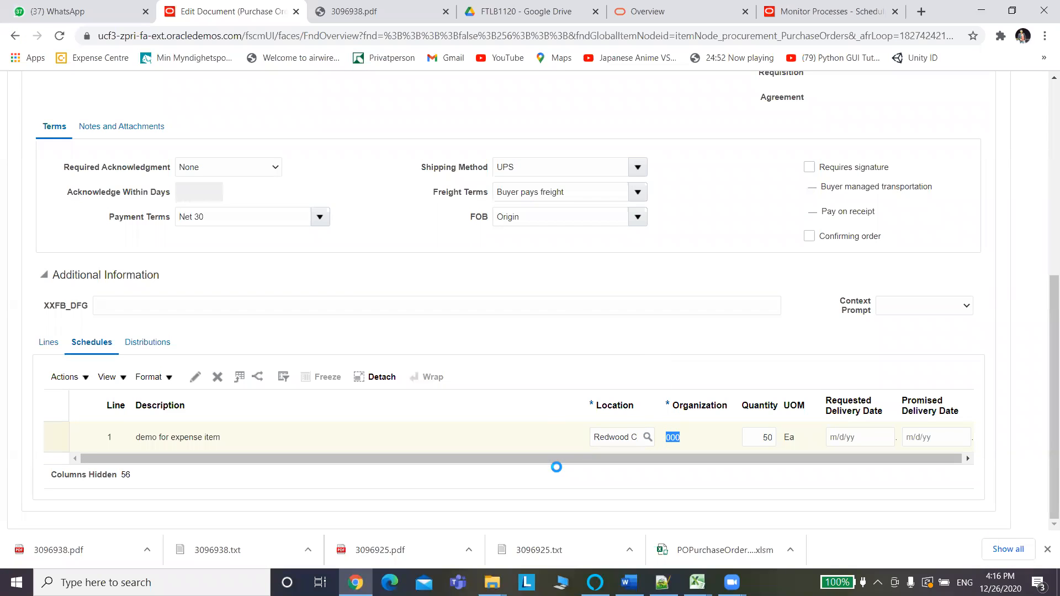
click(147, 344)
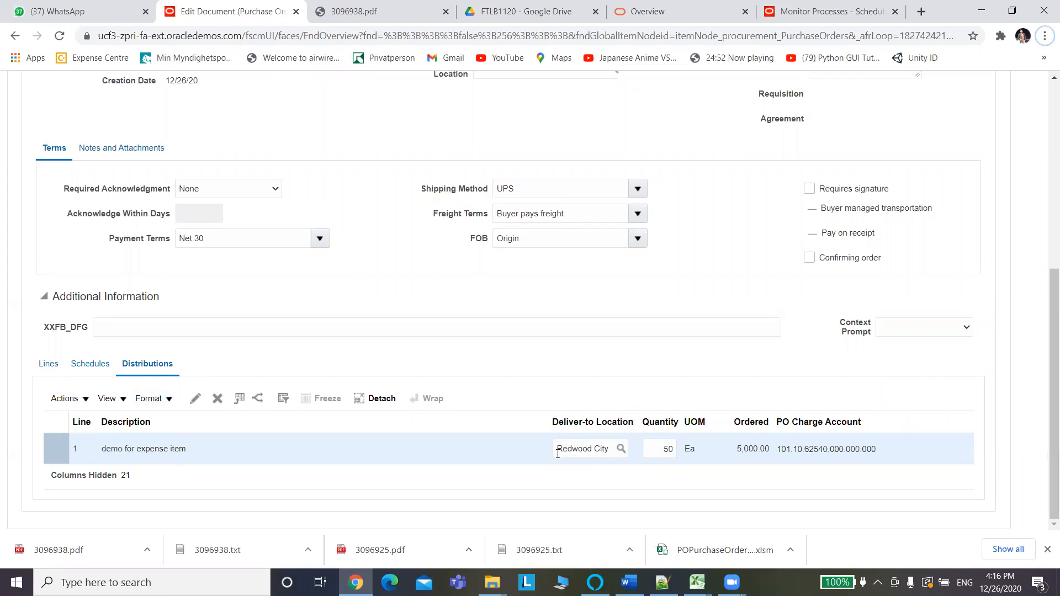
drag(558, 449, 610, 453)
key(ctrl+c)
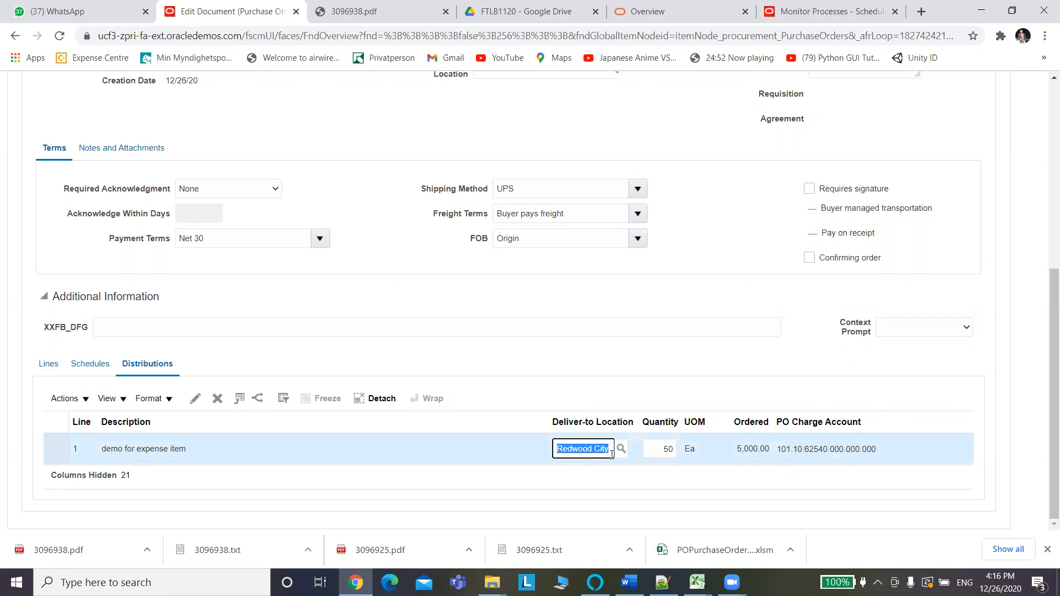
Paste Redwood City into Deliver-to Location D5:D8 on PO_DISTRIBUTIONS_INTERFACE and save the workbook.
key(alt+Tab)
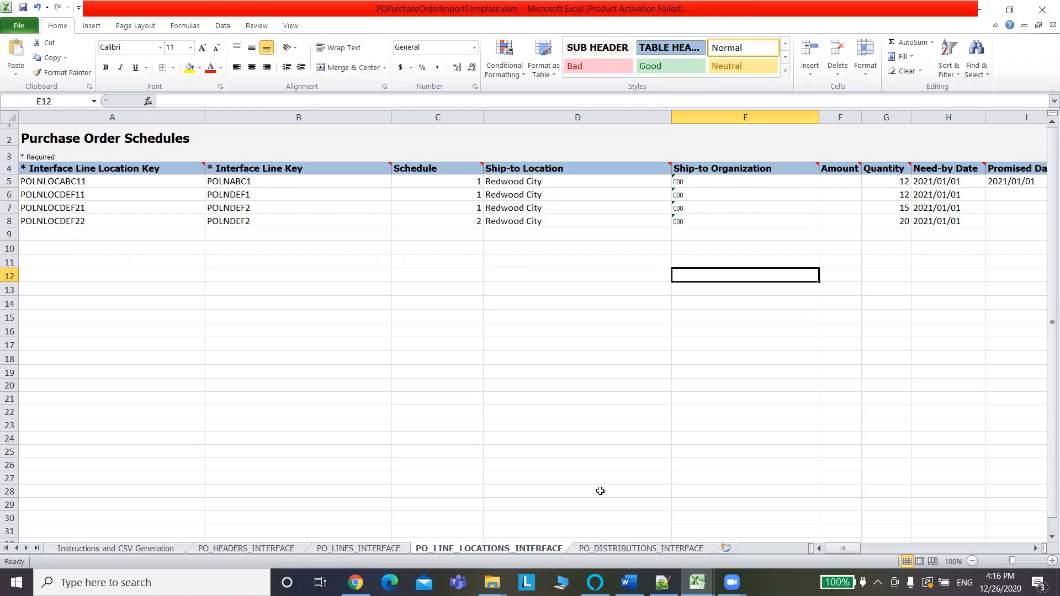
click(667, 549)
click(446, 182)
key(ctrl+v)
click(441, 194)
key(ctrl+v)
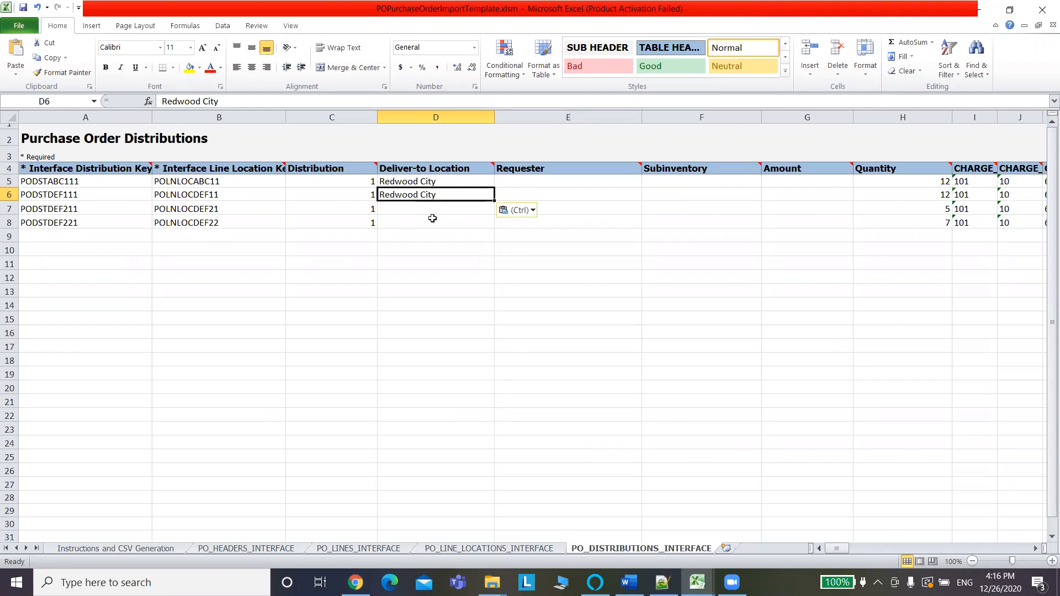
click(439, 209)
key(ctrl+v)
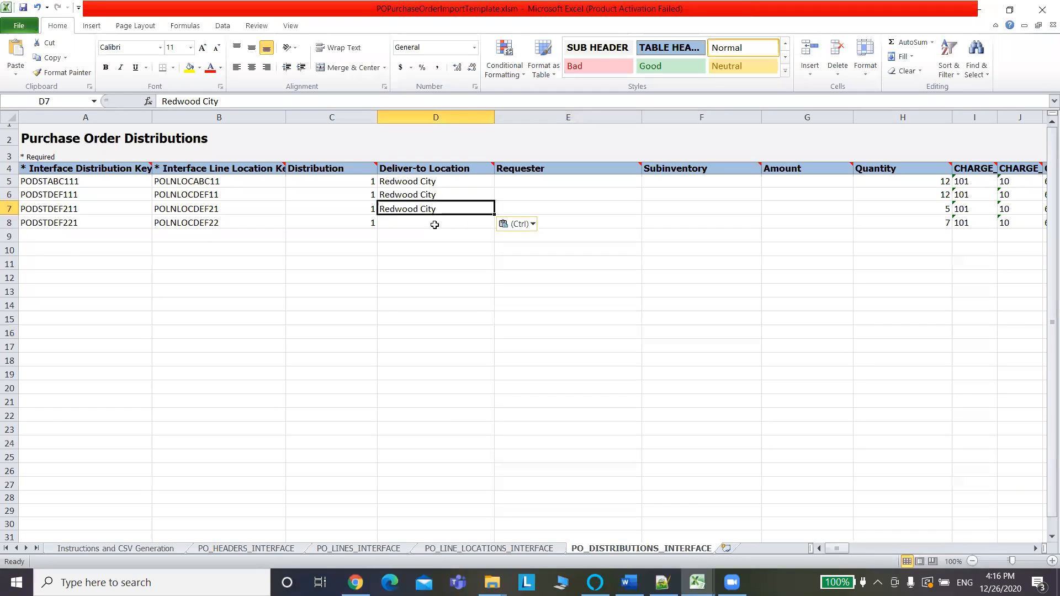
click(435, 224)
key(ctrl+v)
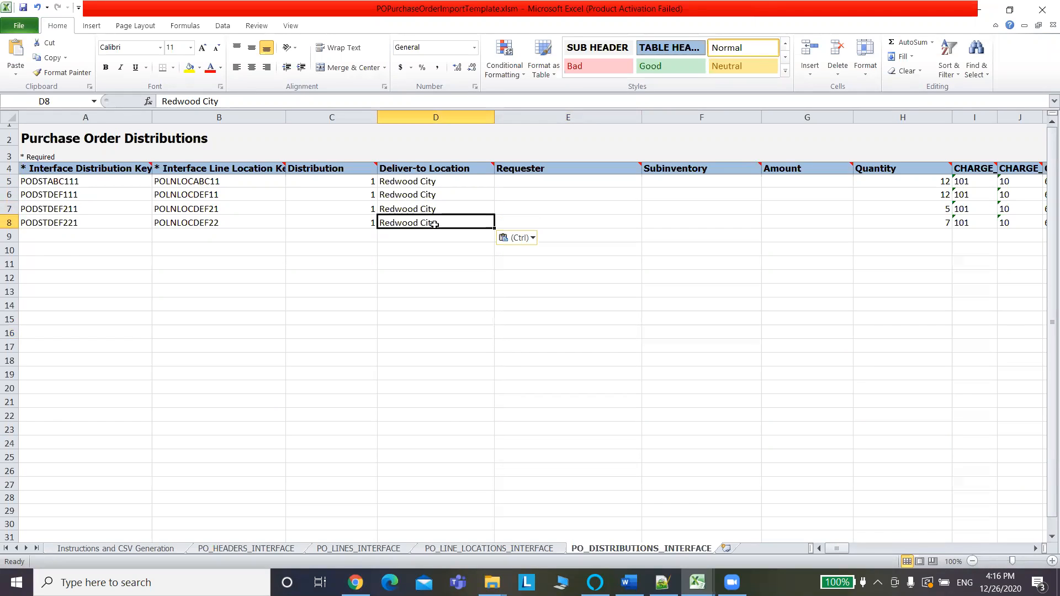
click(432, 275)
key(ctrl+s)
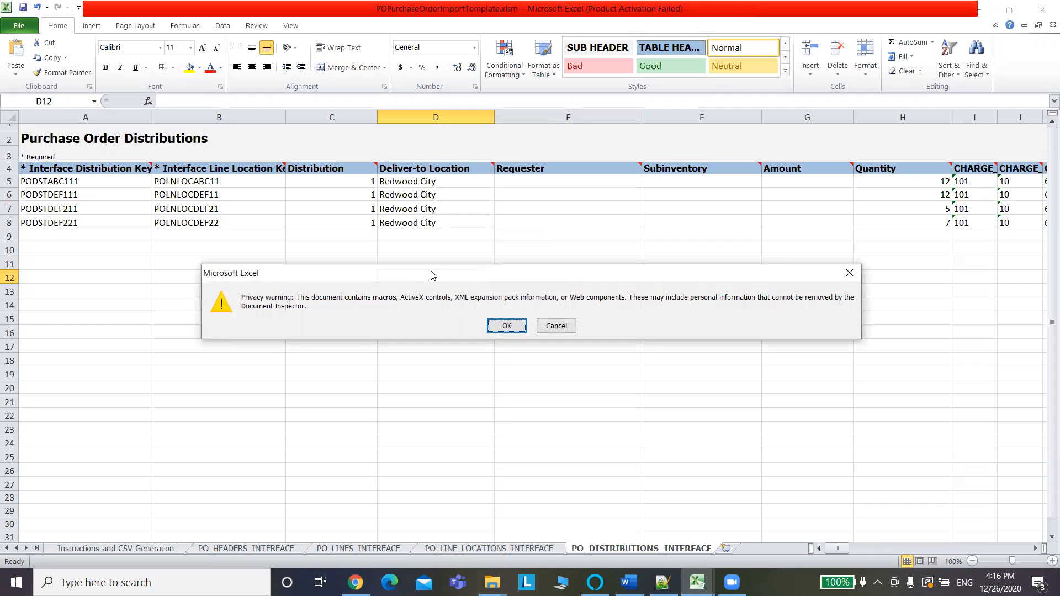
click(504, 326)
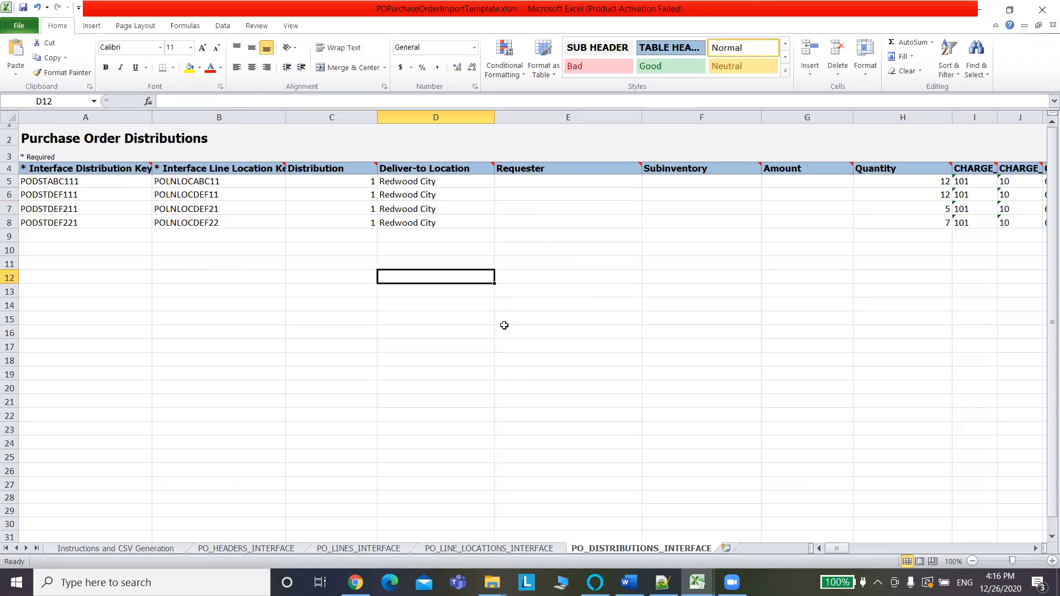
Change the PO_HEADERS_INTERFACE Batch ID in C5 to 20122602, fill it down to C6, and save.
click(243, 549)
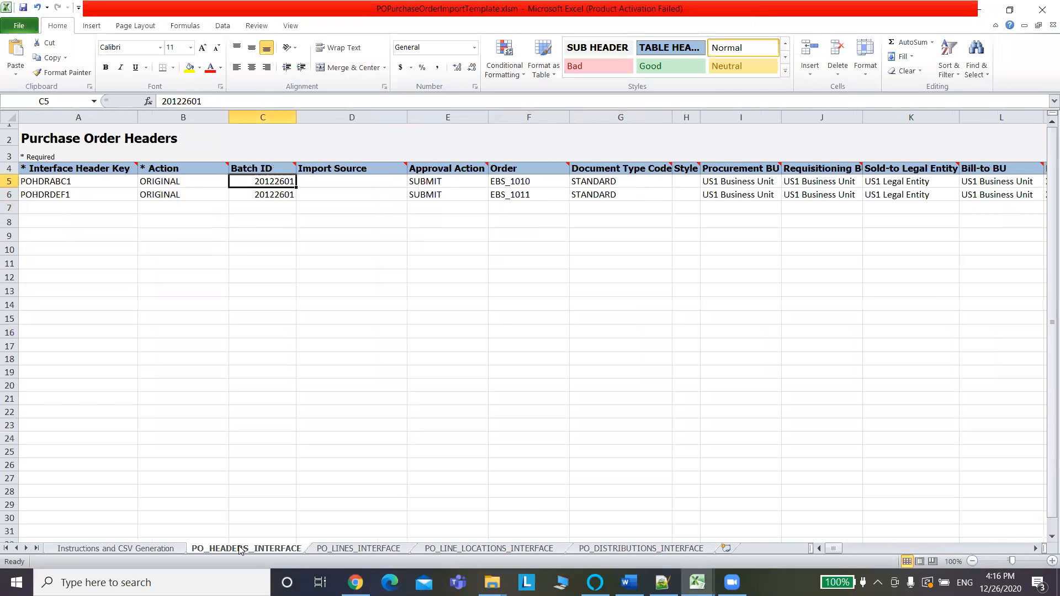
click(207, 101)
key(BackSpace)
text(2)
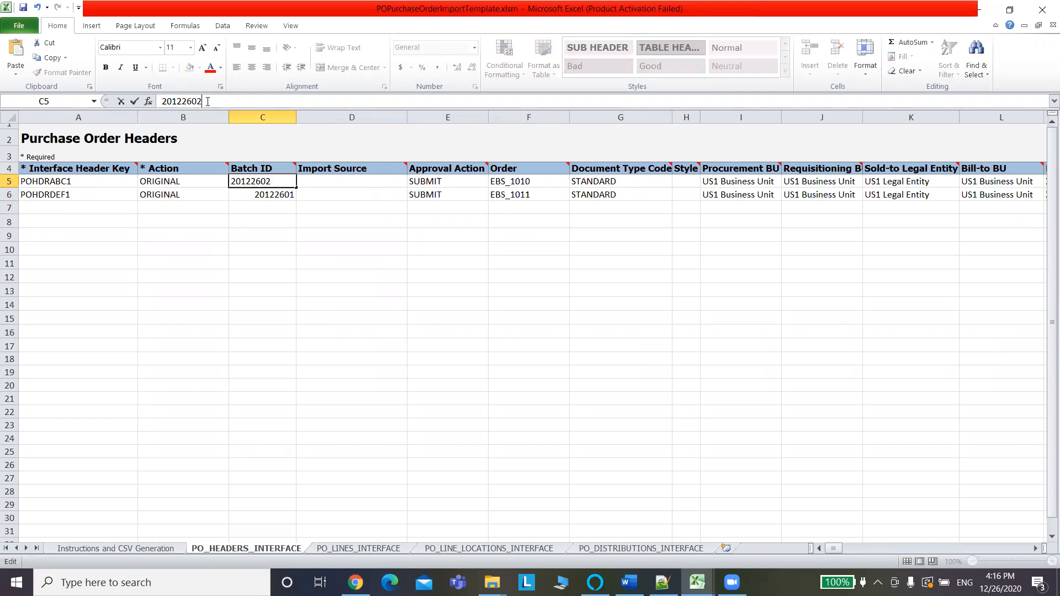
click(291, 187)
drag(295, 188, 298, 195)
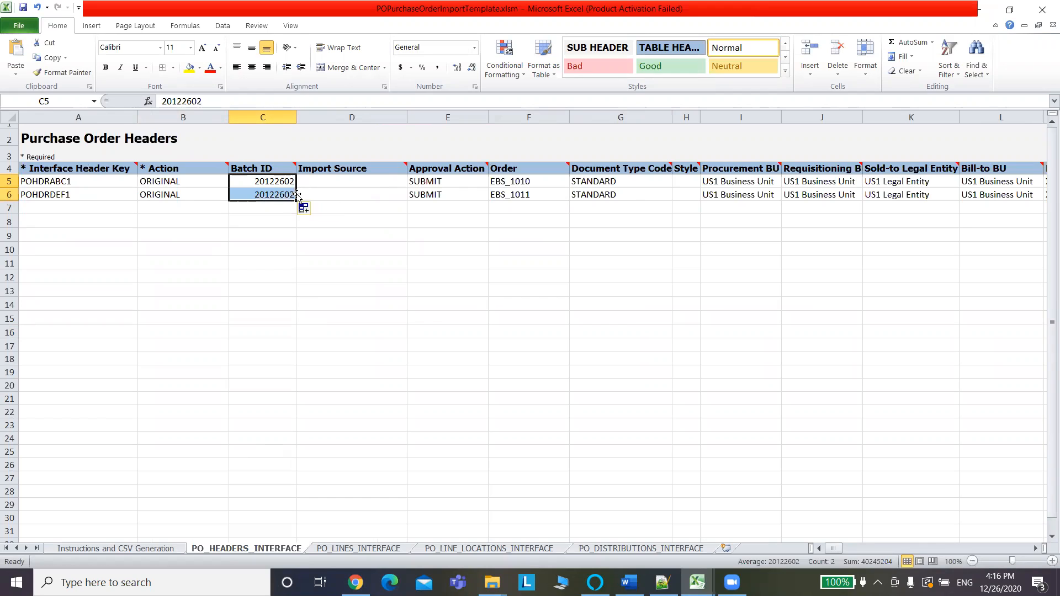
click(290, 230)
key(ctrl+s)
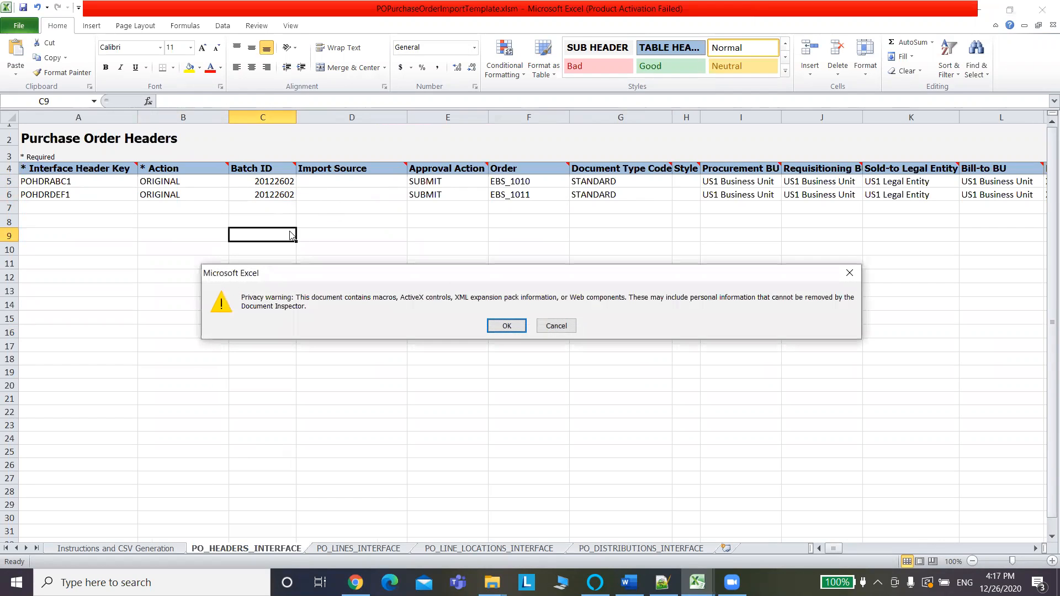
click(517, 328)
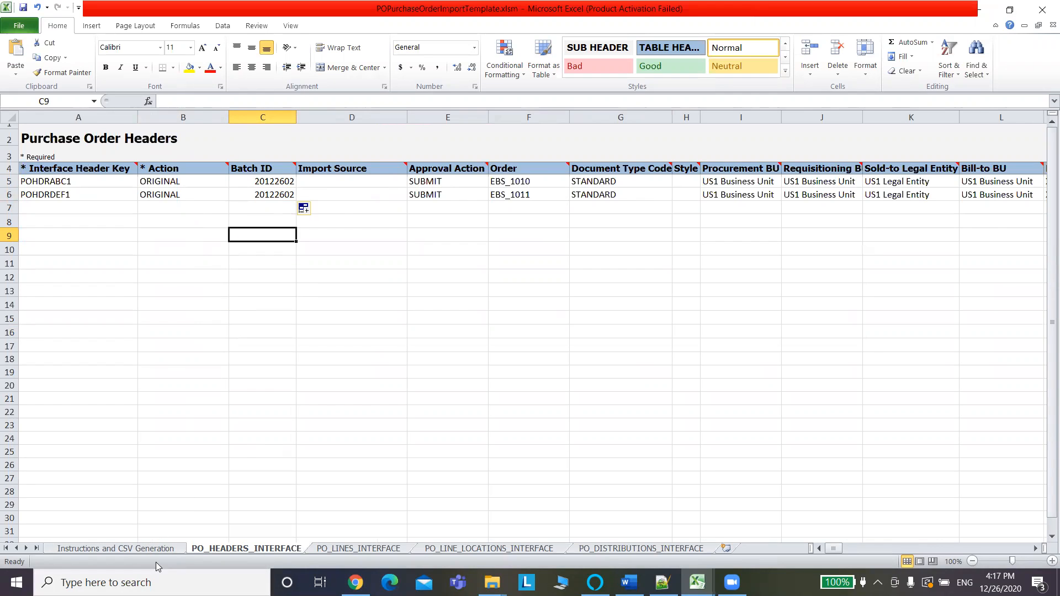
Generate the CSV files from Instructions and CSV Generation, naming the archive PoImportOrders_V2.zip.
click(145, 548)
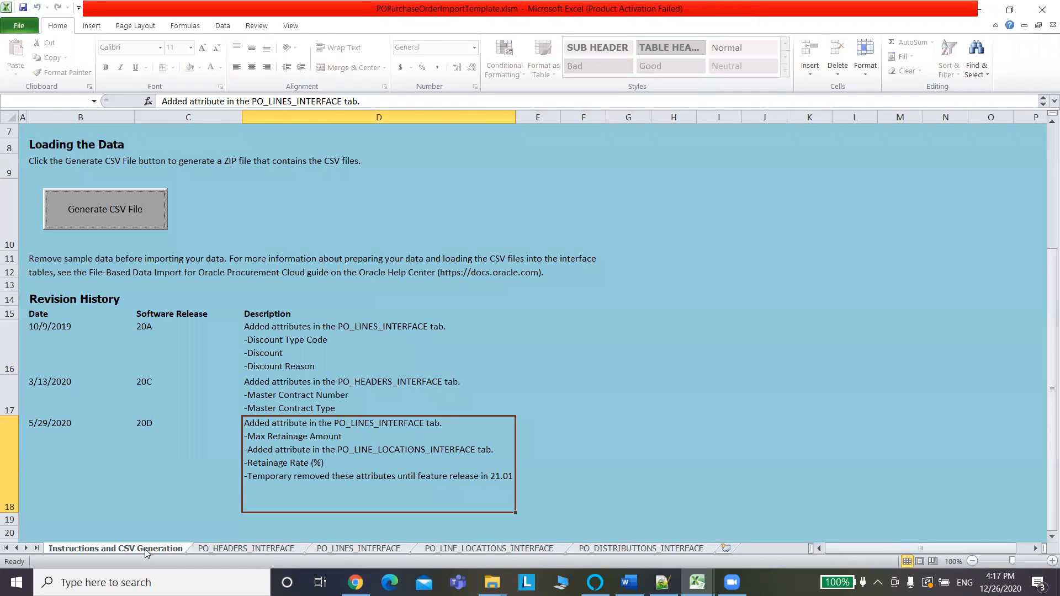
click(114, 214)
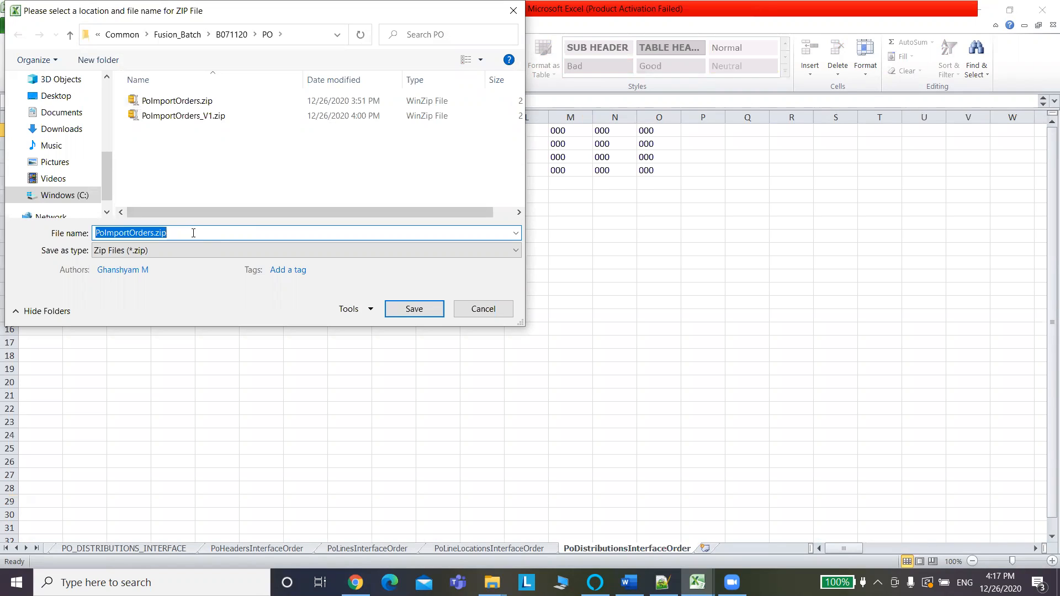
click(193, 233)
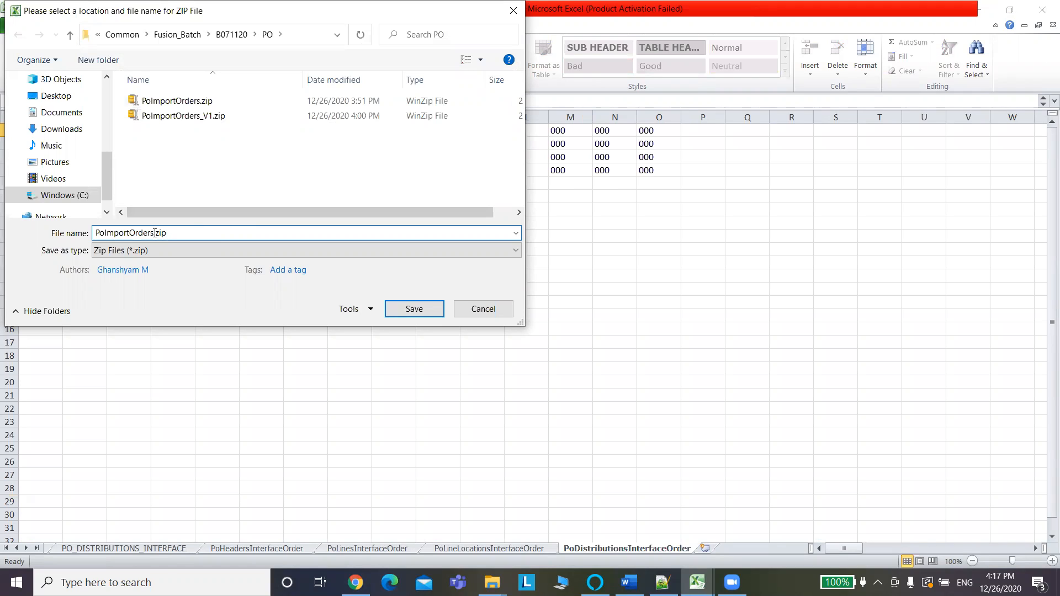
text(_V2)
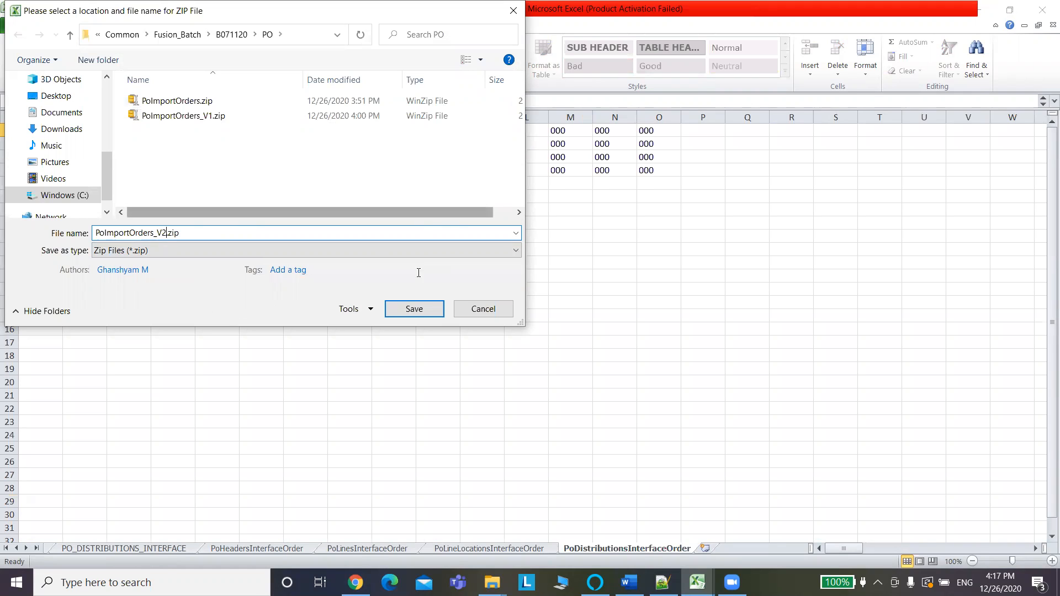
click(420, 308)
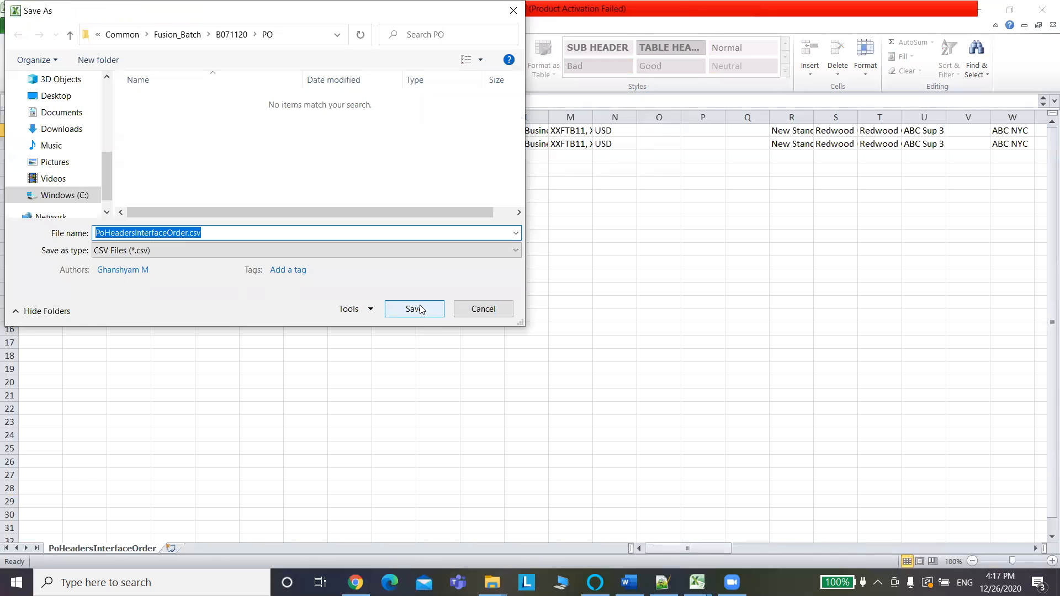
Save the headers, lines, line locations and distributions CSV files and confirm their creation.
click(423, 307)
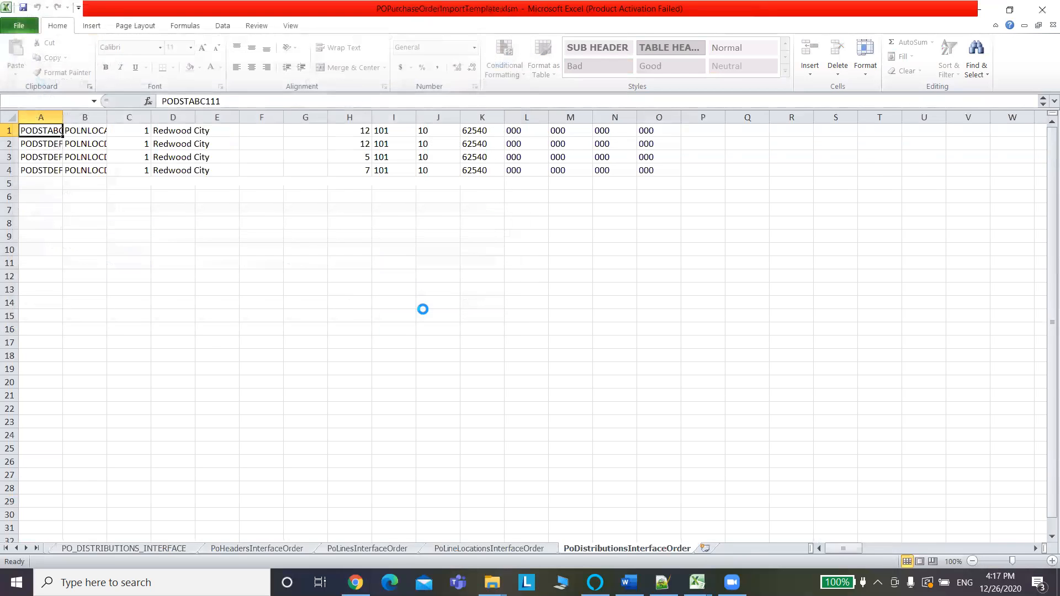
click(423, 310)
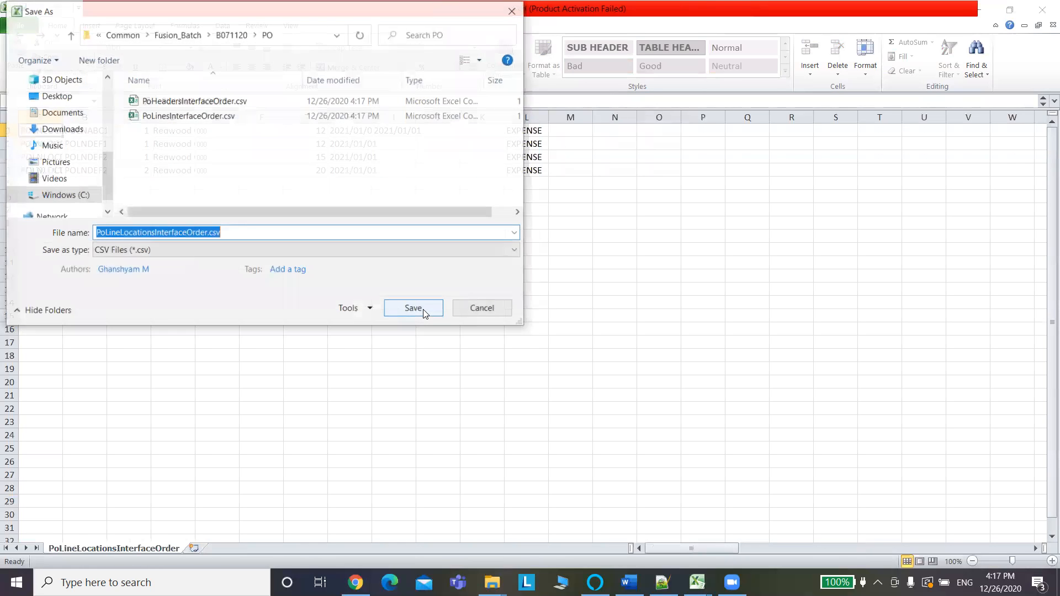
click(427, 313)
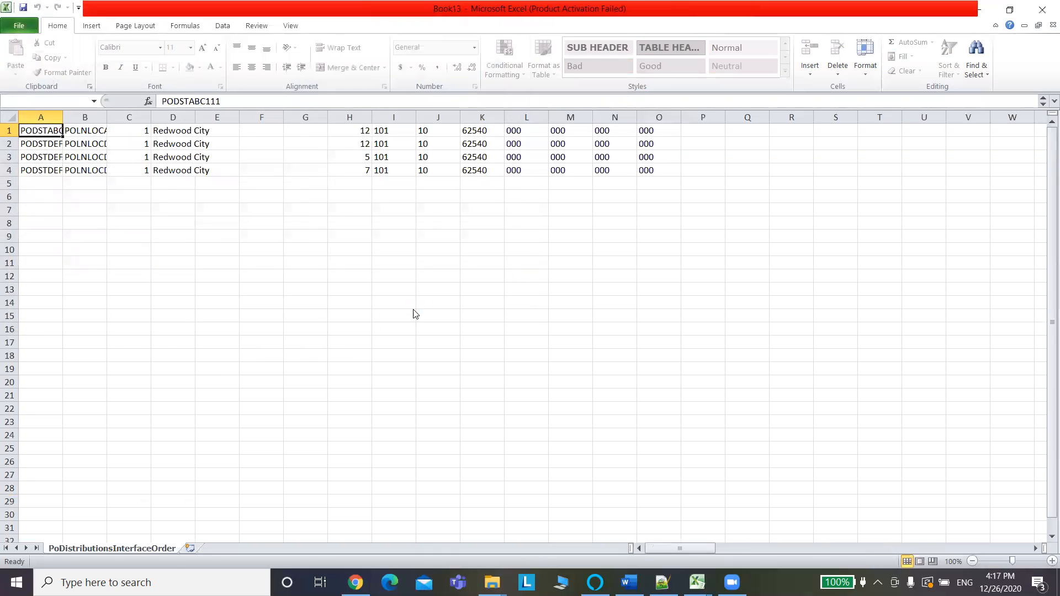
click(414, 309)
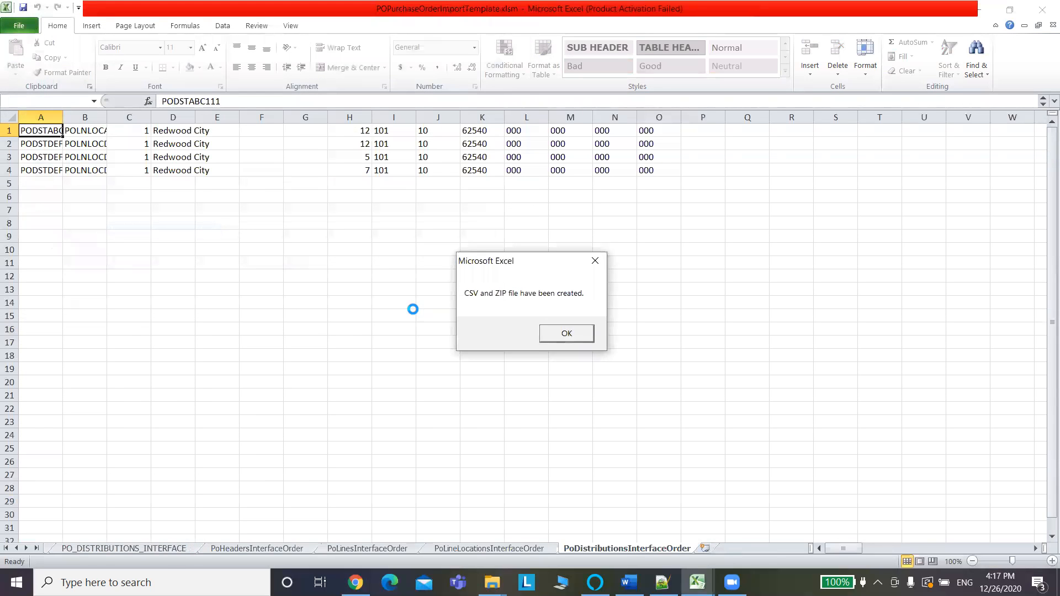
click(575, 333)
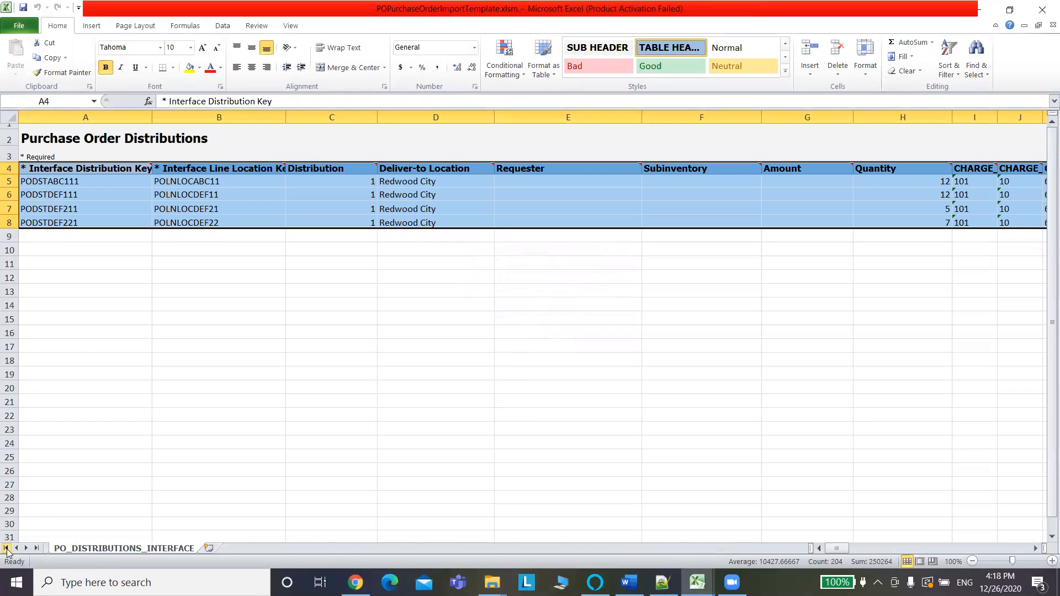
click(6, 548)
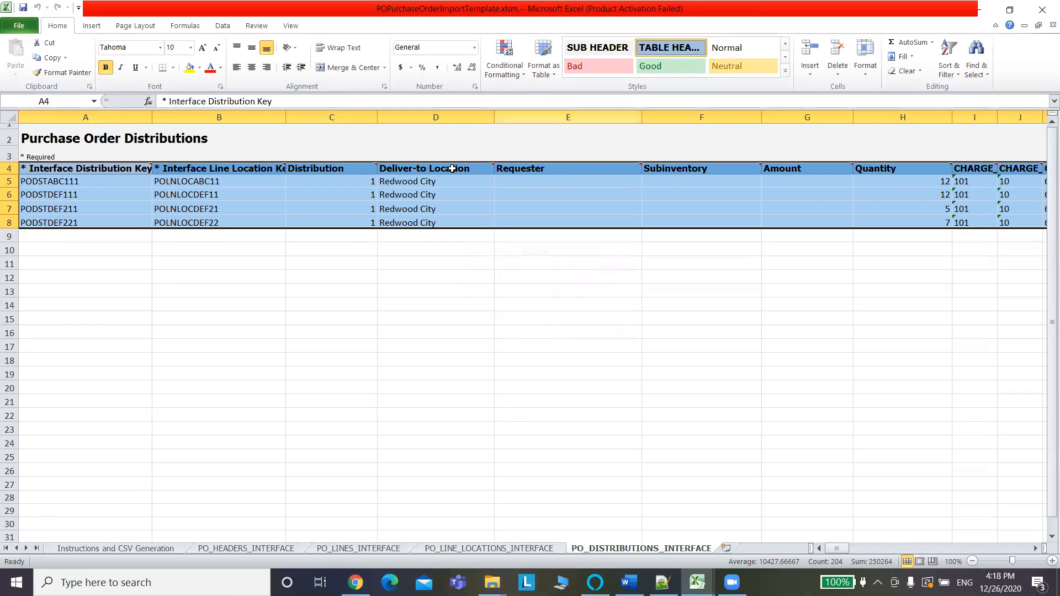
Clear the table selection and return to Oracle's Monitor Processes page in Chrome.
click(384, 446)
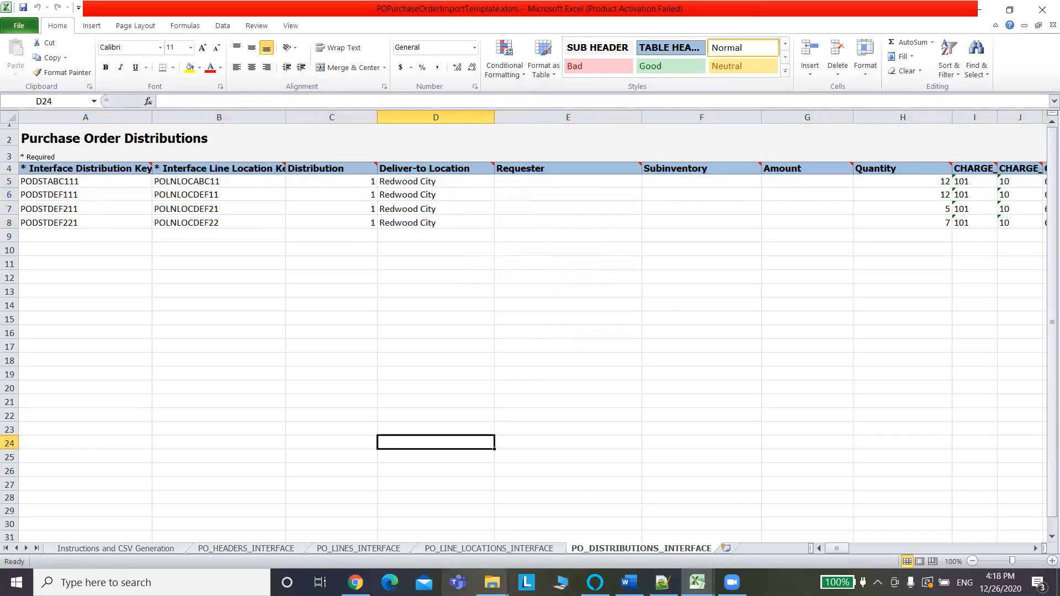
click(356, 582)
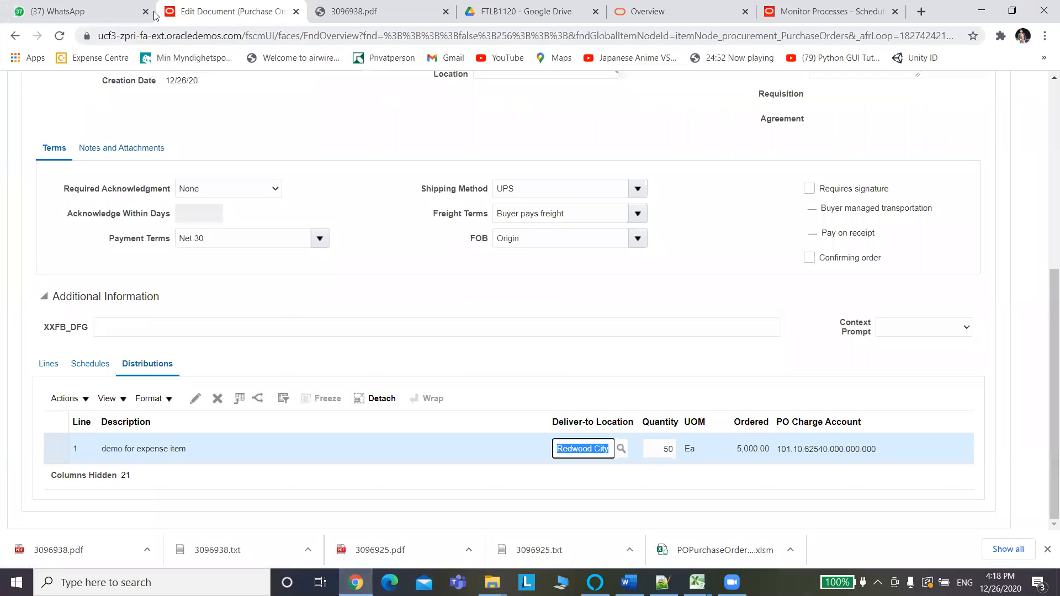
click(836, 12)
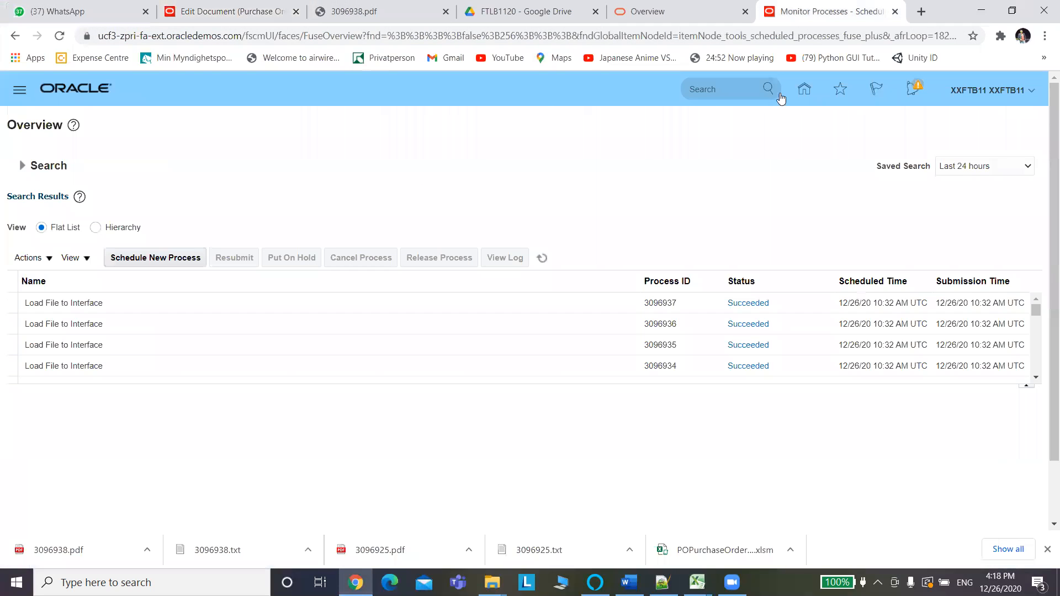
Start a new scheduled process and confirm Load Interface File for Import as its job.
click(137, 257)
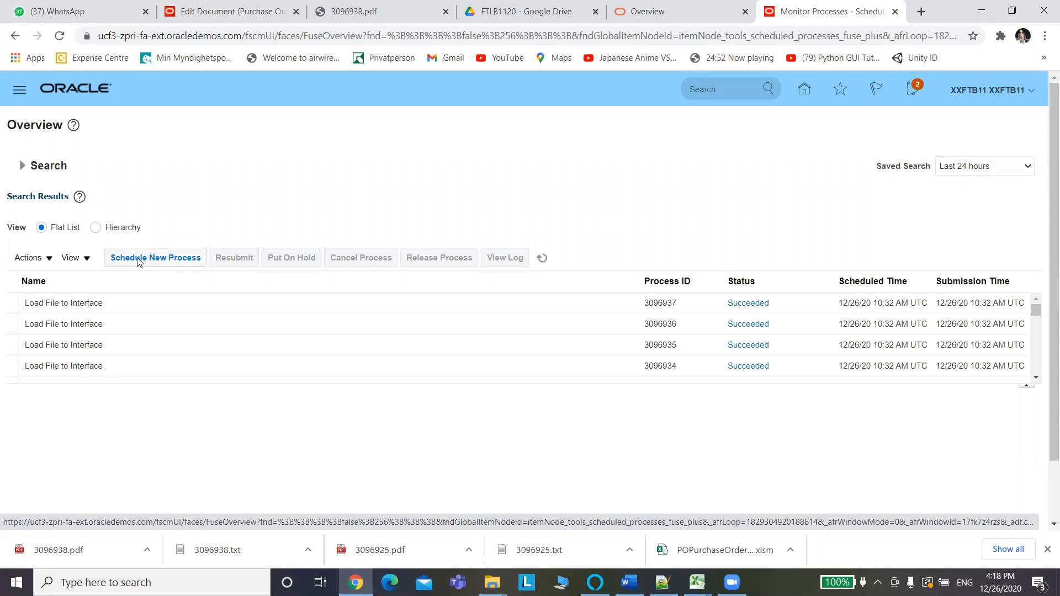
click(137, 260)
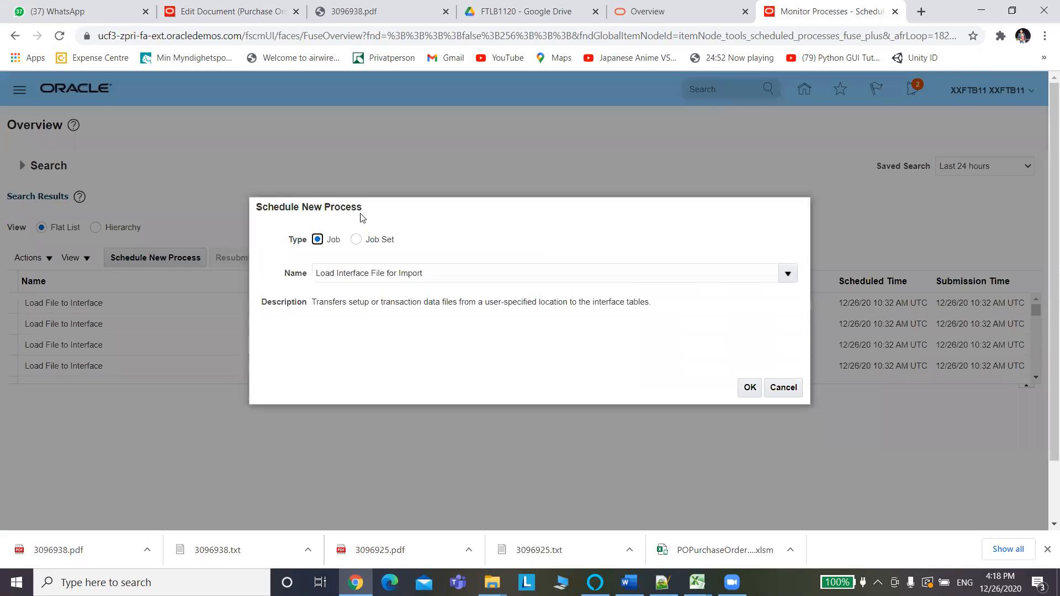
click(754, 389)
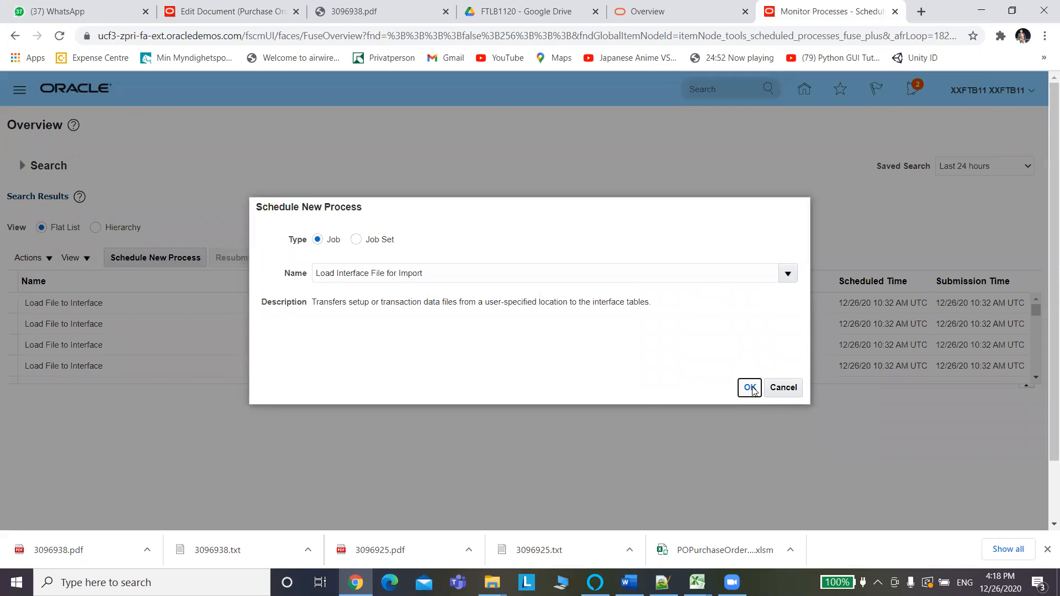
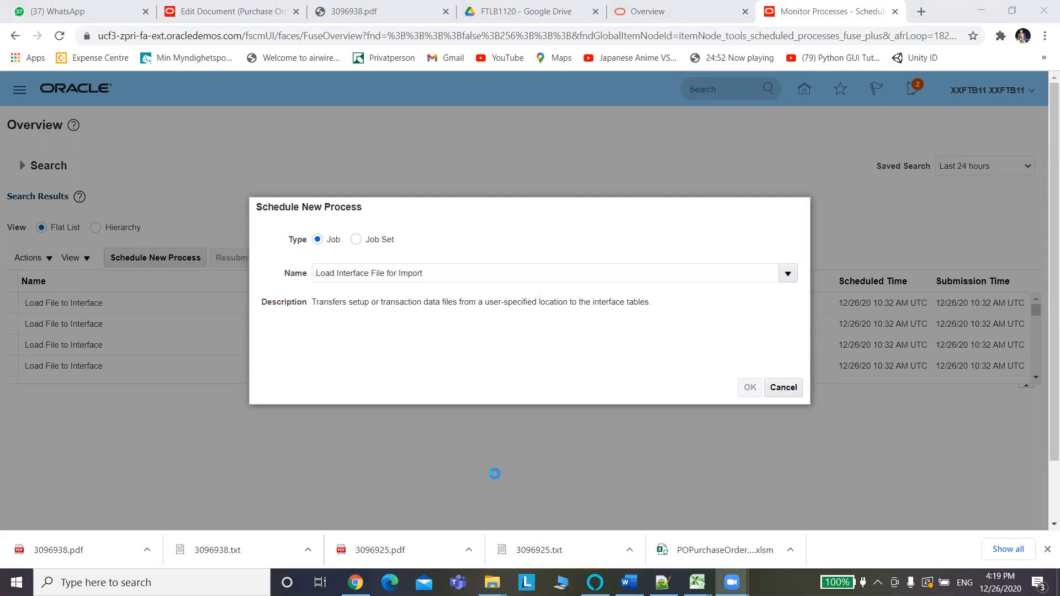
Copy the Oracle page address and load it in a new browser tab.
click(820, 37)
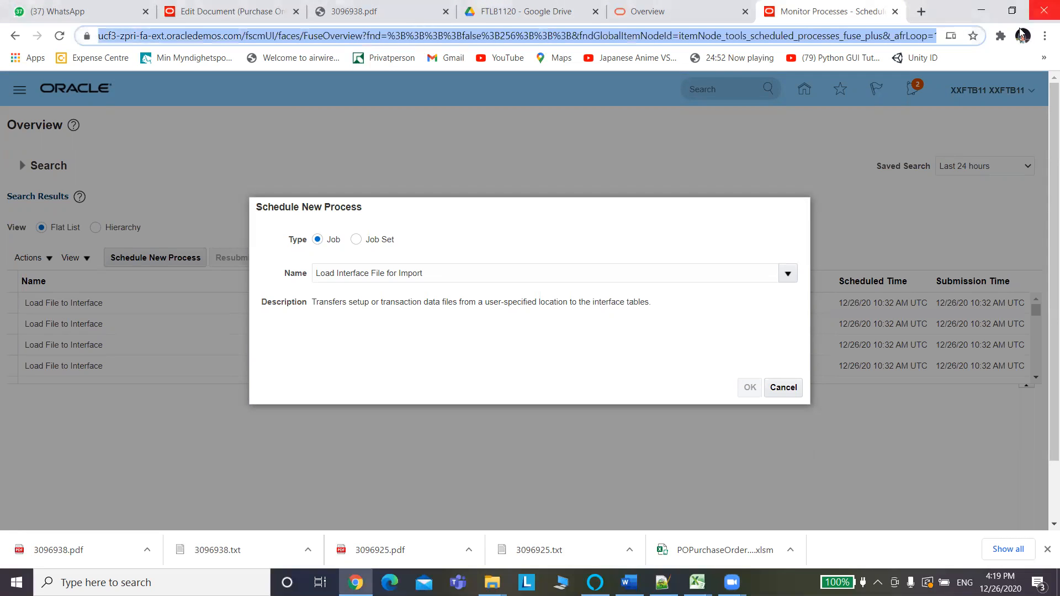
click(921, 13)
click(901, 34)
key(ctrl+v)
key(Return)
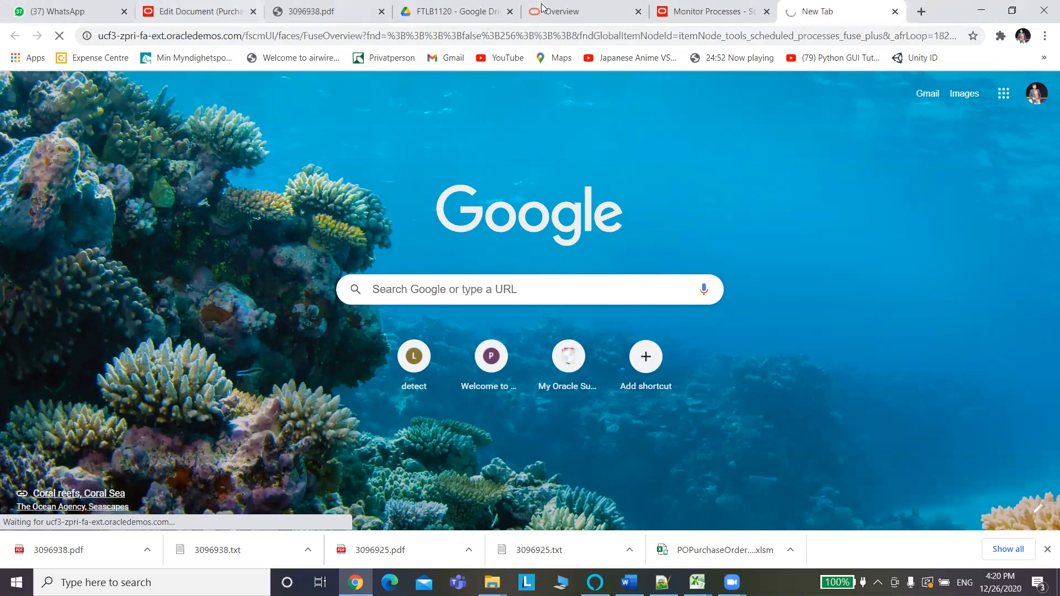
Check the new tab, glance at purchase order 164120, and come back to Monitor Processes.
click(721, 12)
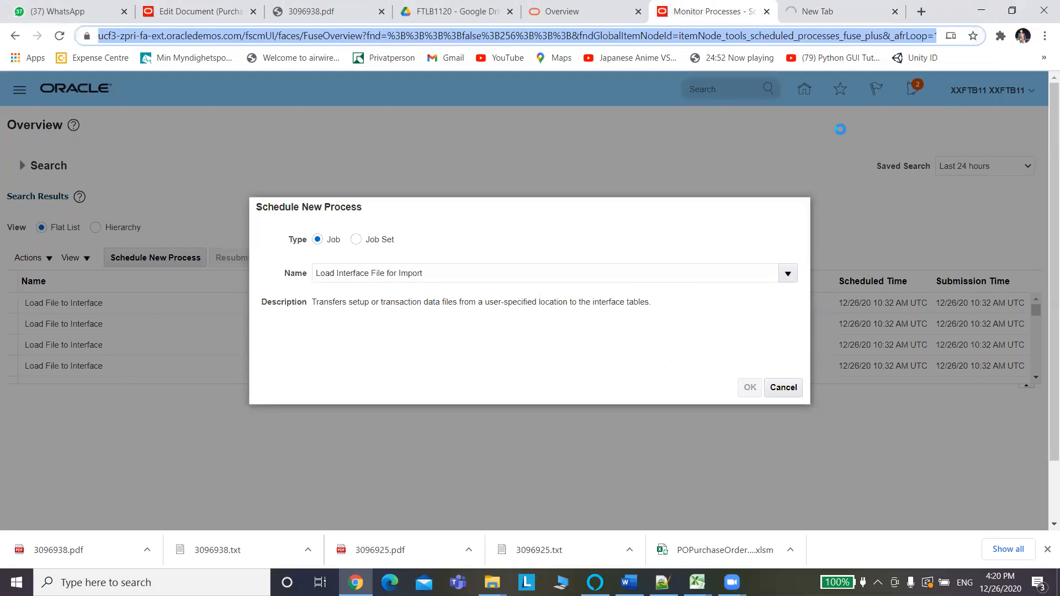
click(845, 13)
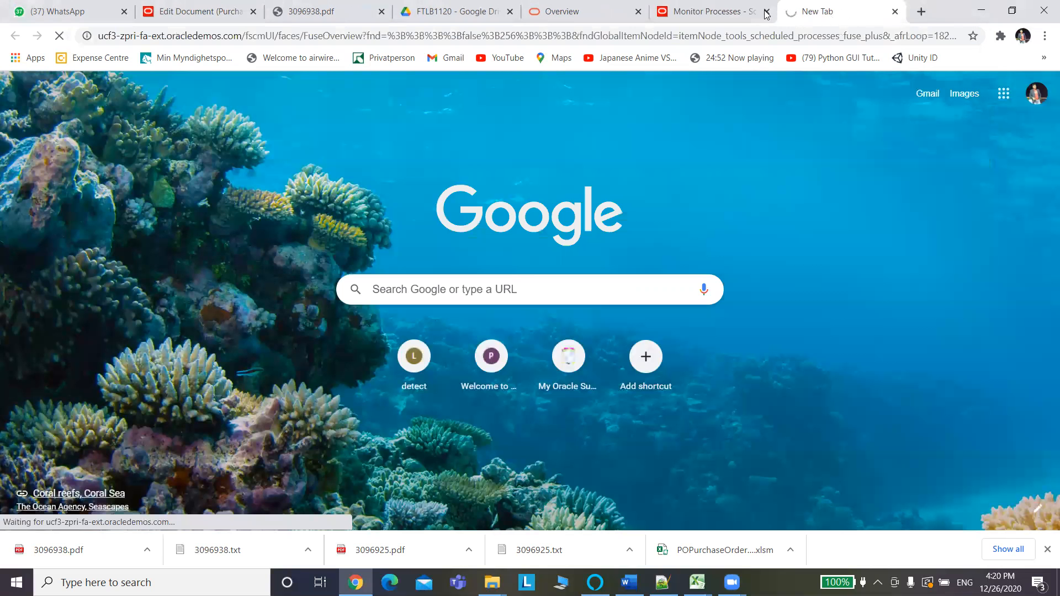
click(746, 17)
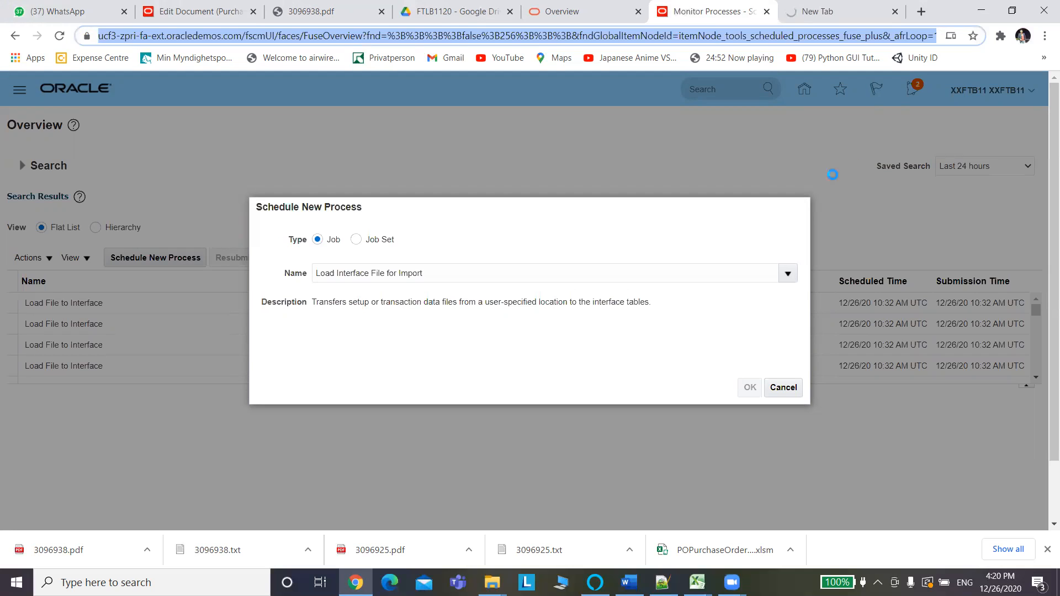
click(185, 16)
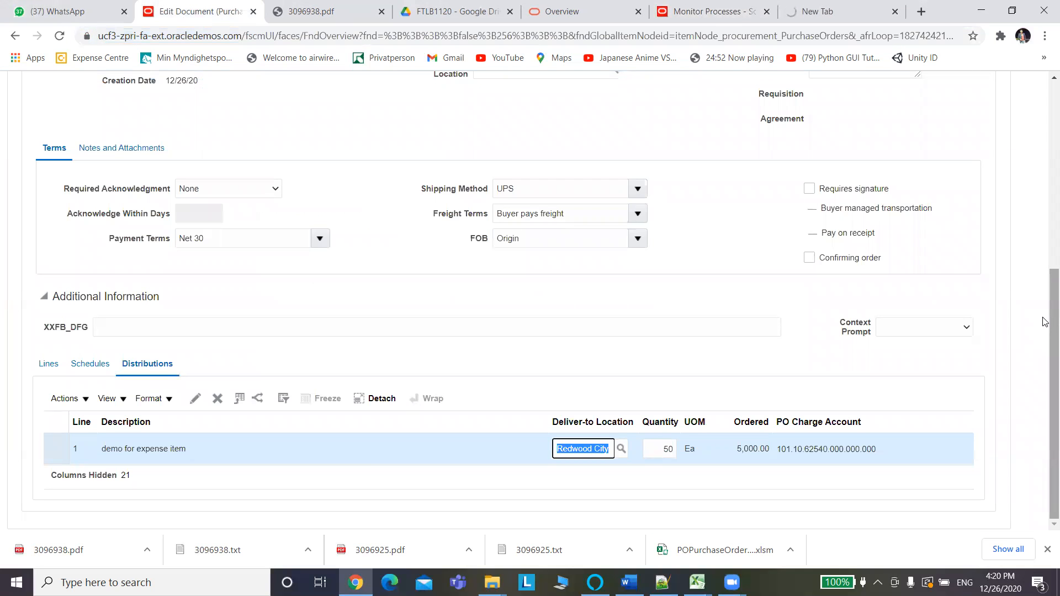
drag(1053, 325, 1053, 138)
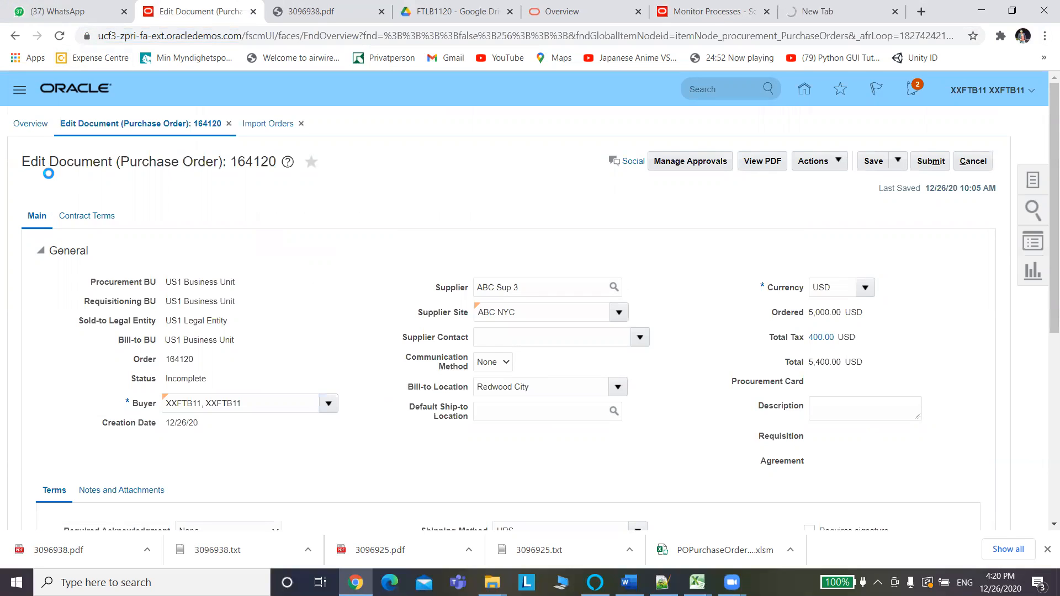
click(700, 12)
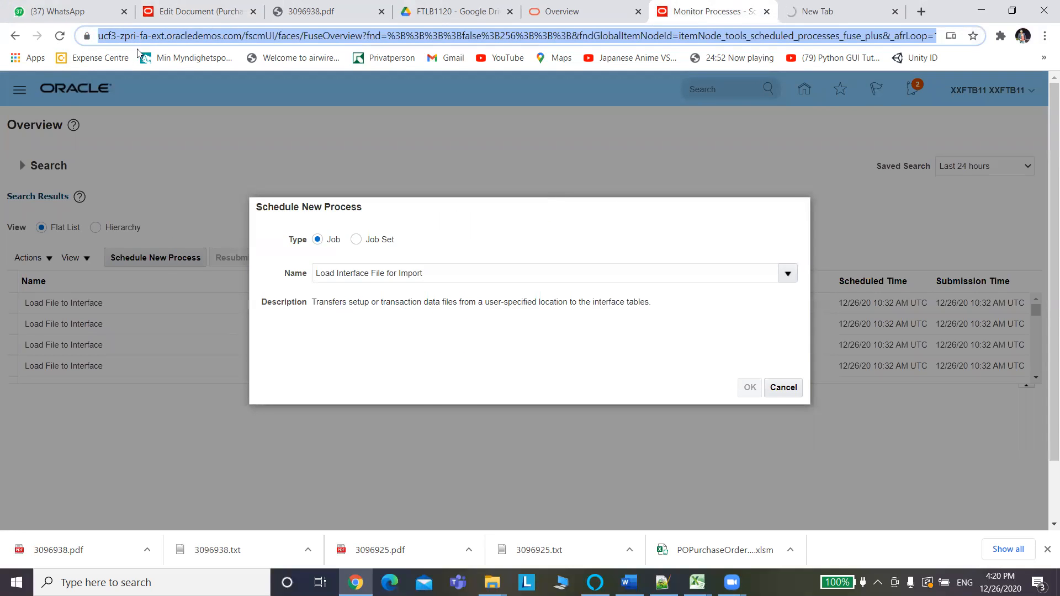
Close the extra new tab and return to the Scheduled Processes overview.
click(216, 15)
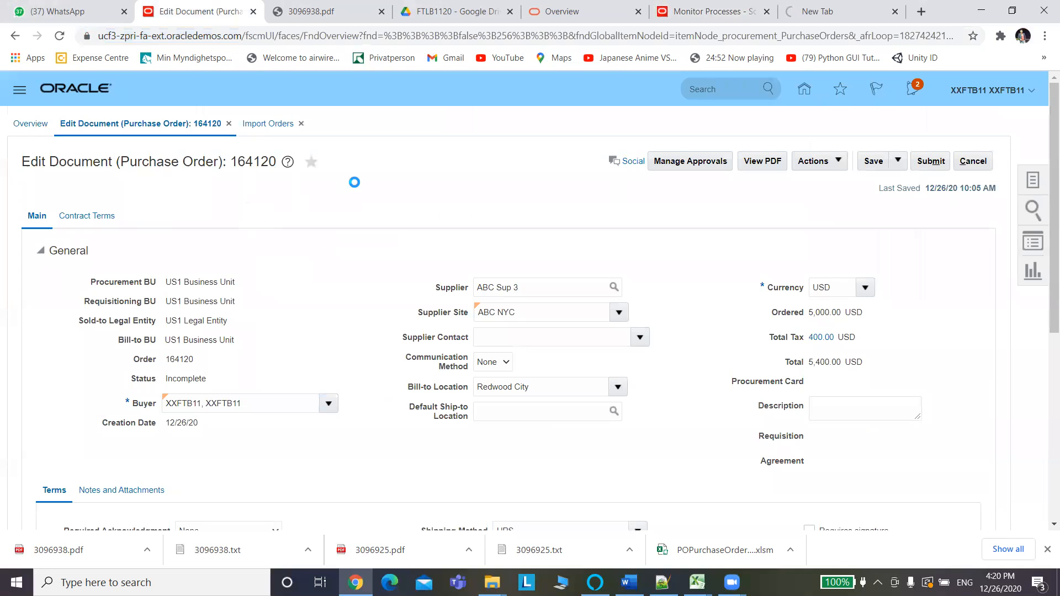
click(862, 14)
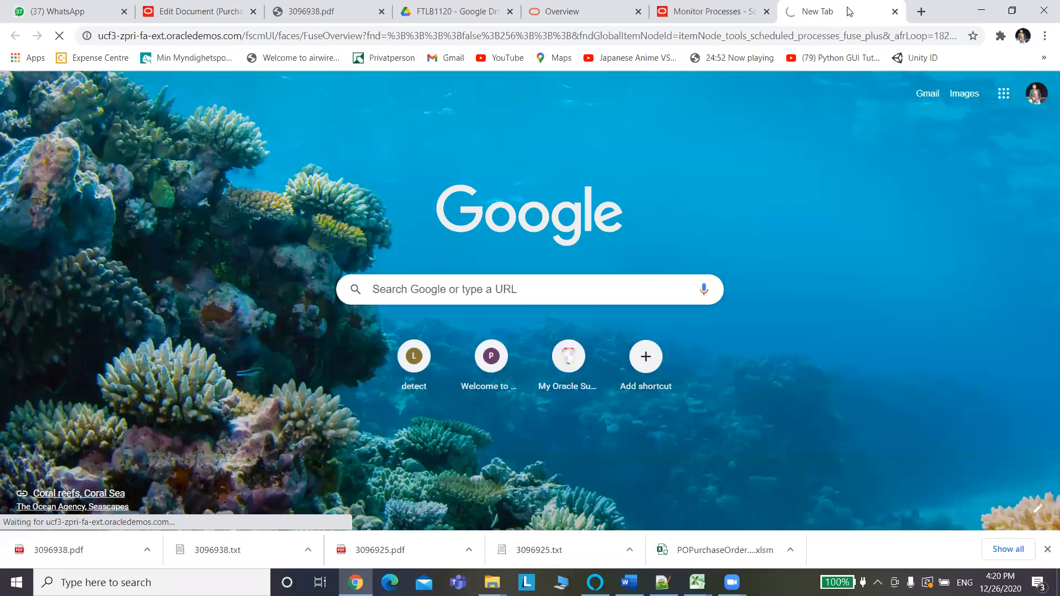
click(895, 12)
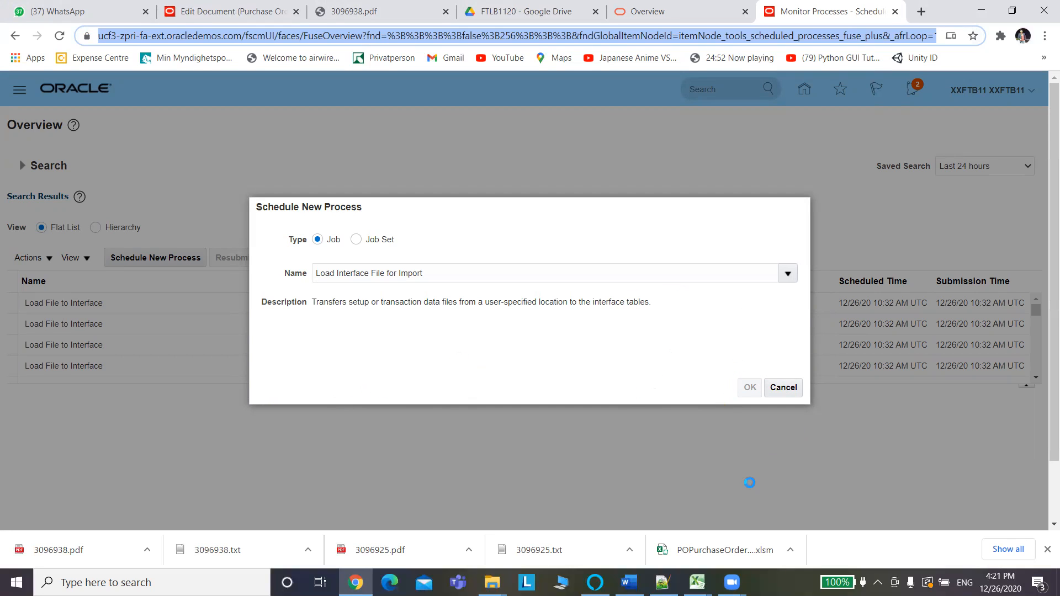
key(alt+Tab)
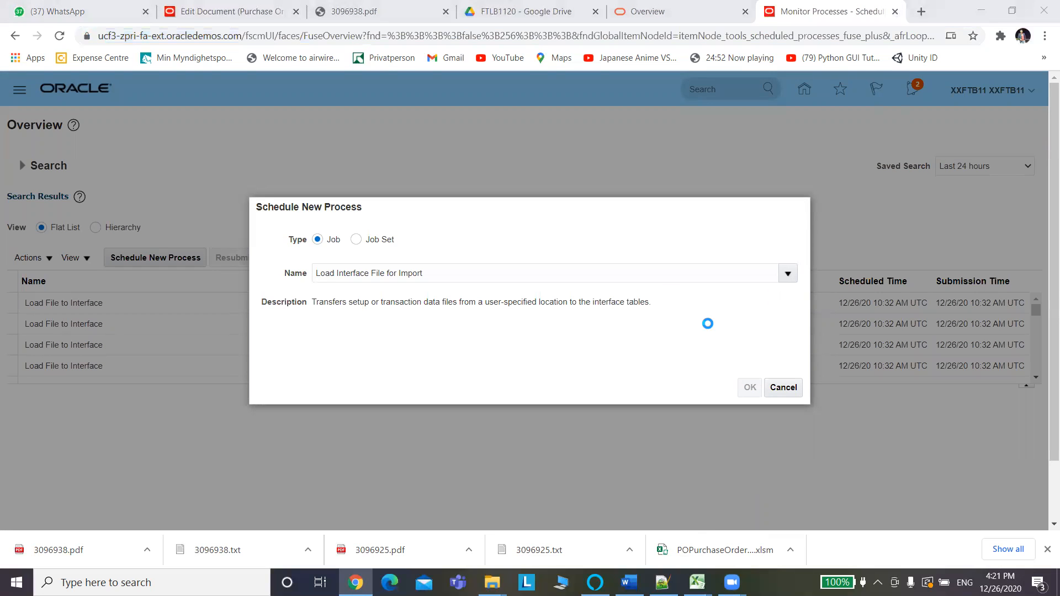
click(207, 8)
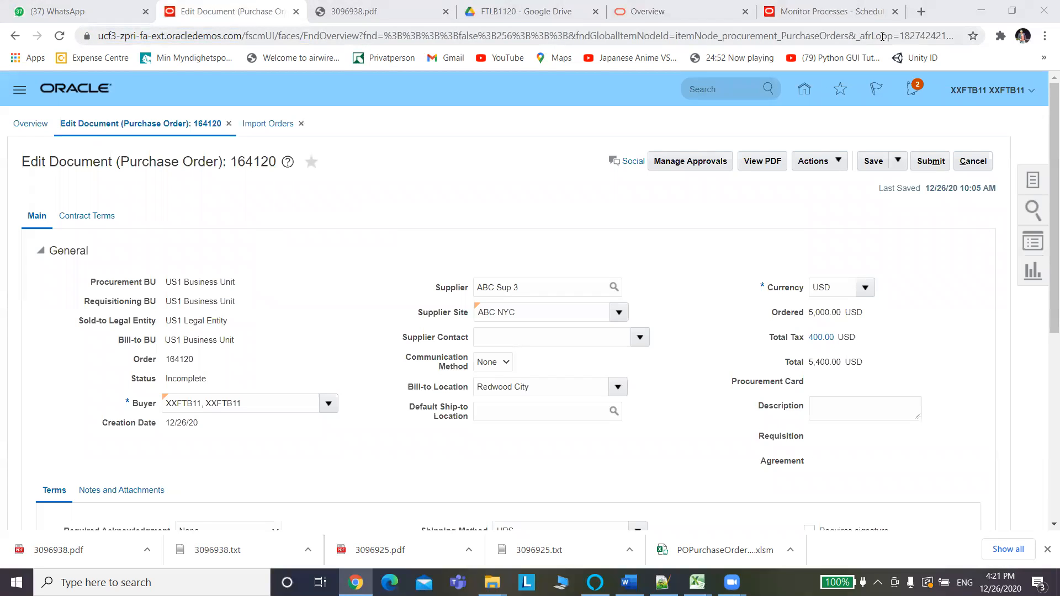
click(838, 15)
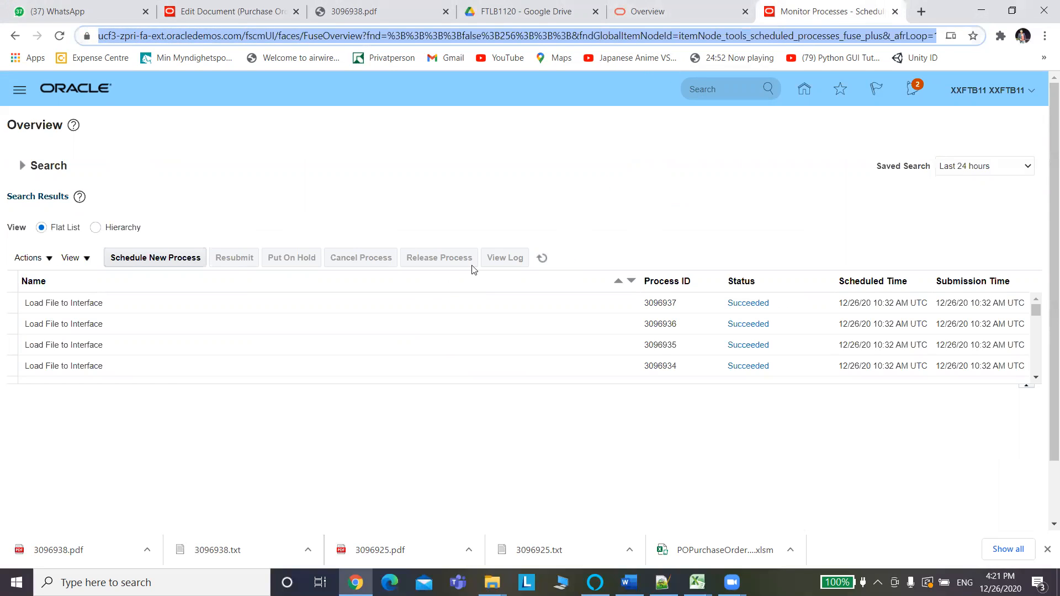
Start scheduling a new process, view the purchasing documentation, then bring purchase order 164120 forward.
click(152, 259)
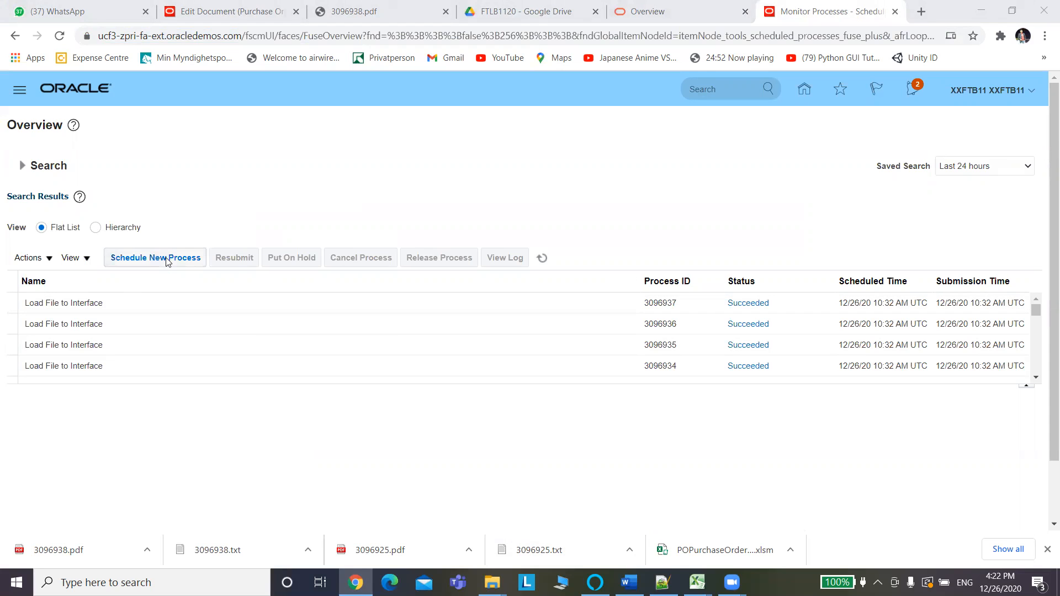
click(682, 20)
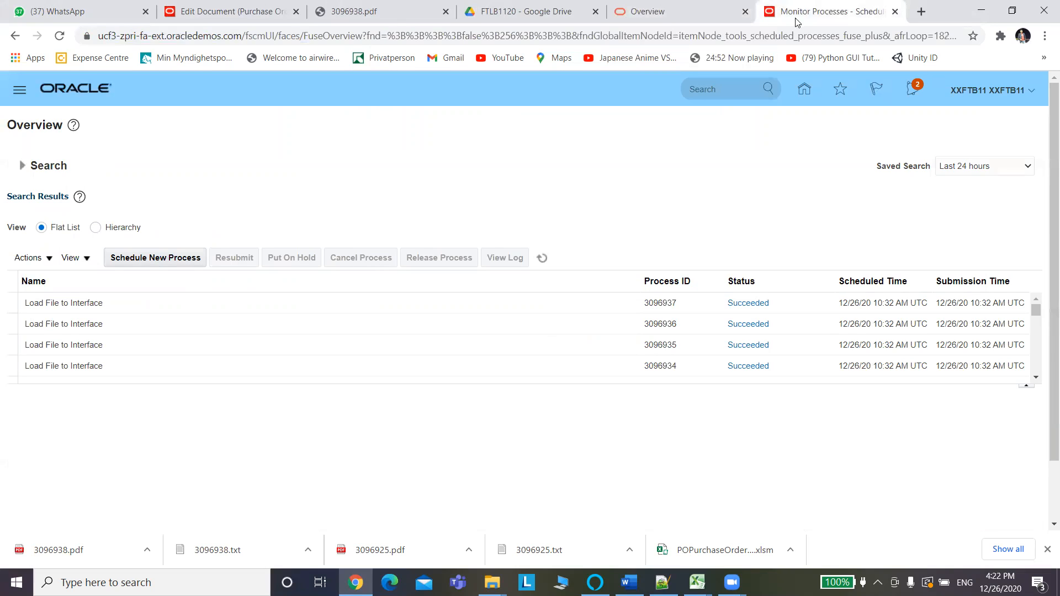
click(205, 17)
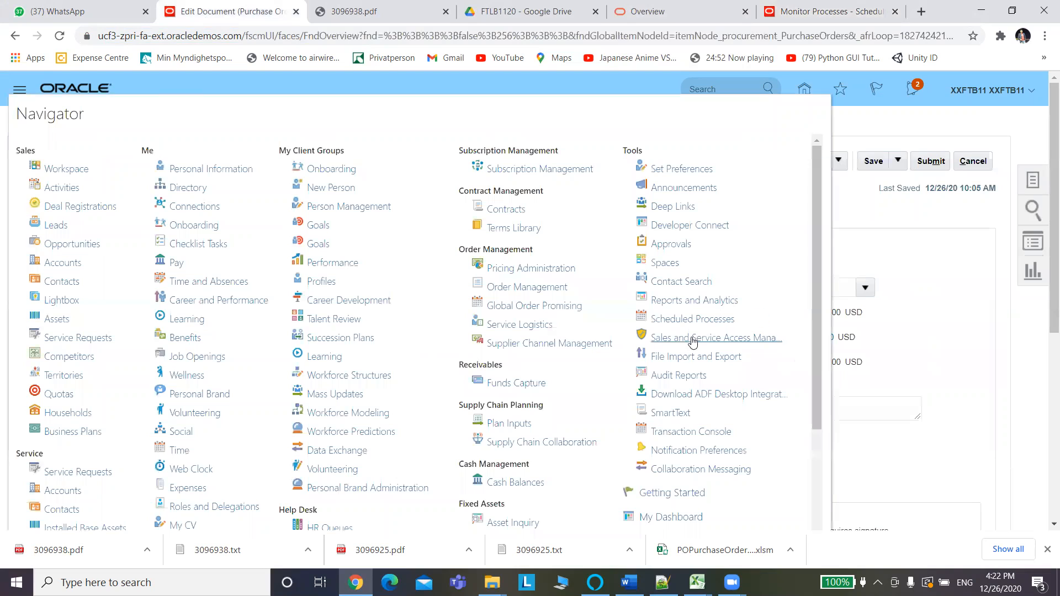
Launch Tools > Scheduled Processes from the Navigator and go back to the Monitor Processes tab.
click(685, 321)
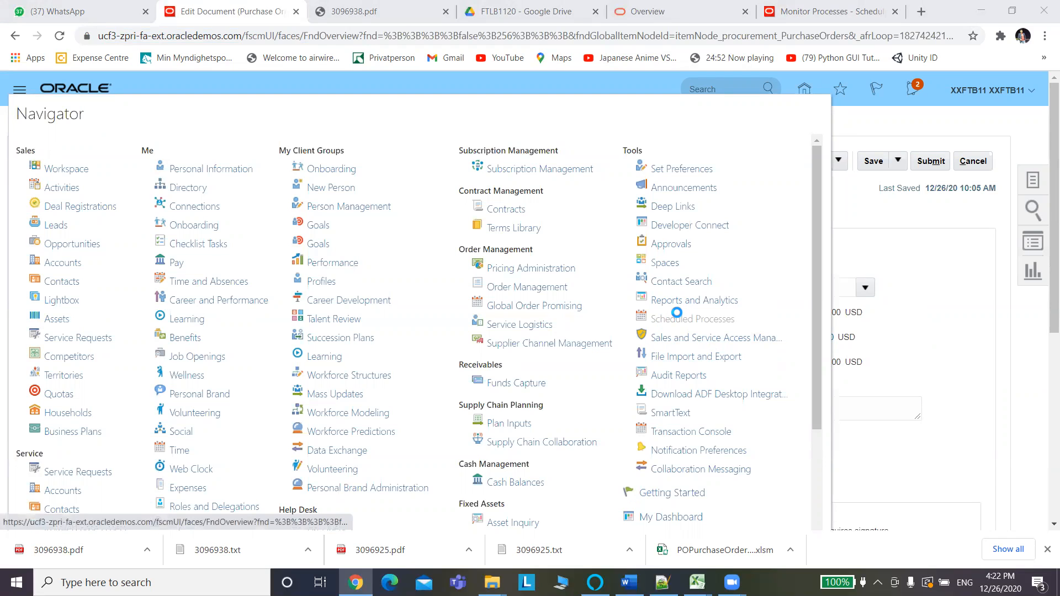
click(546, 483)
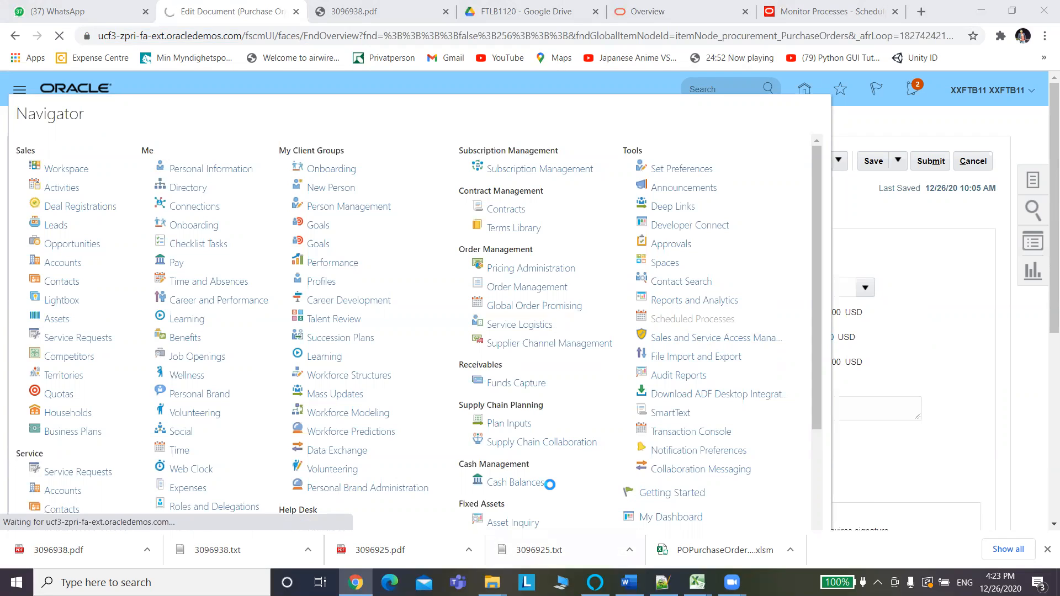
click(818, 7)
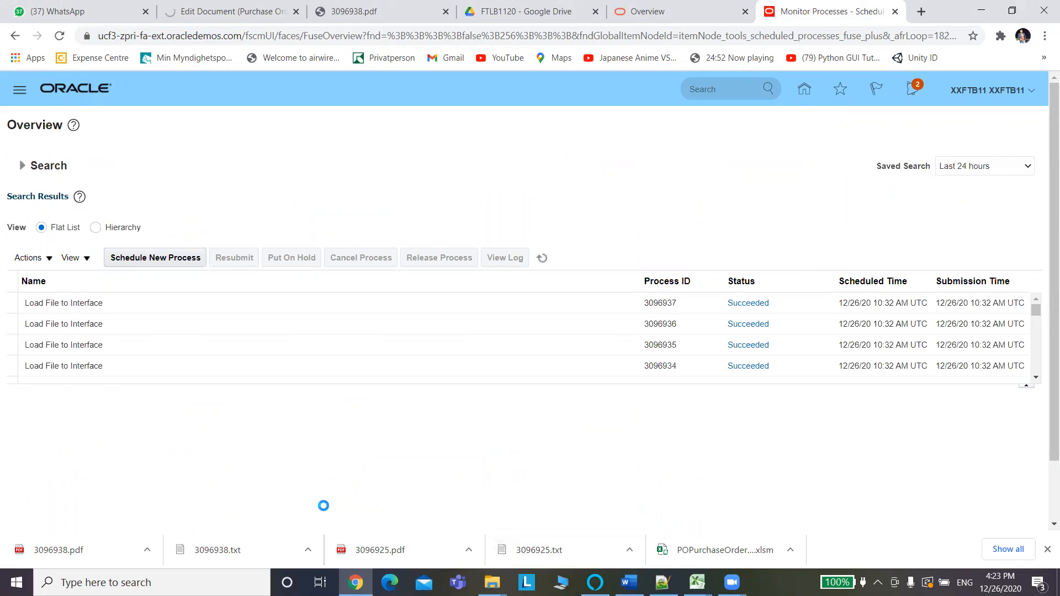
Schedule a new Load Interface File for Import process.
click(182, 266)
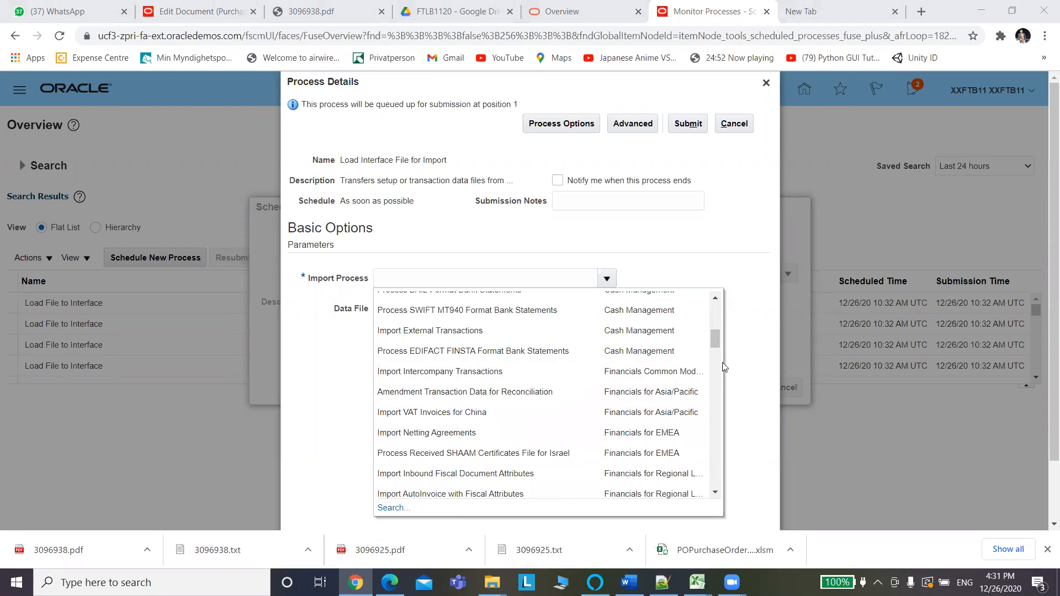
Scroll down the Import Process list and pick Import Orders.
click(715, 492)
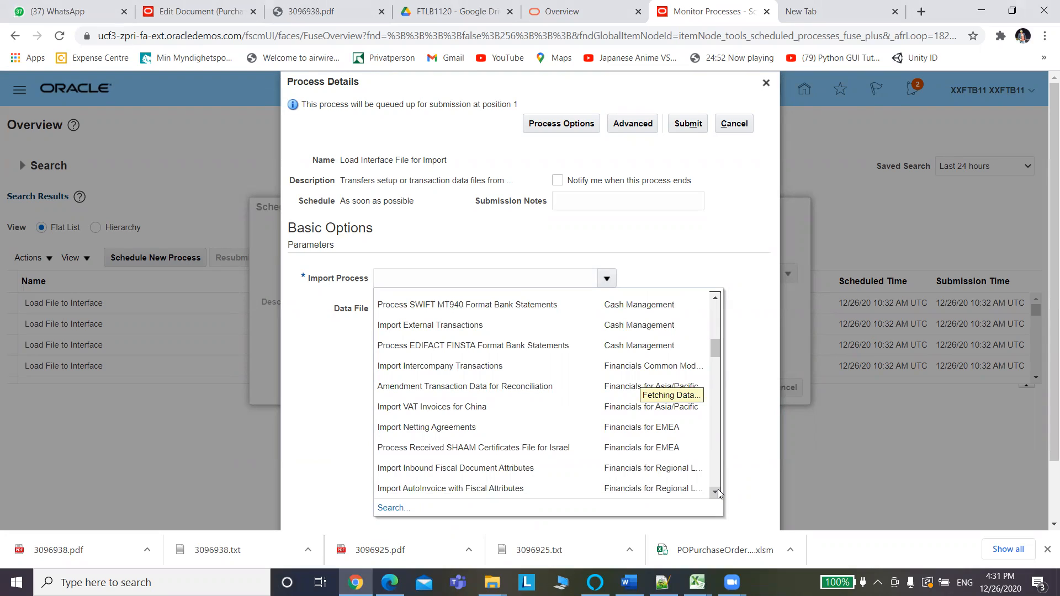
click(716, 491)
click(716, 493)
click(716, 492)
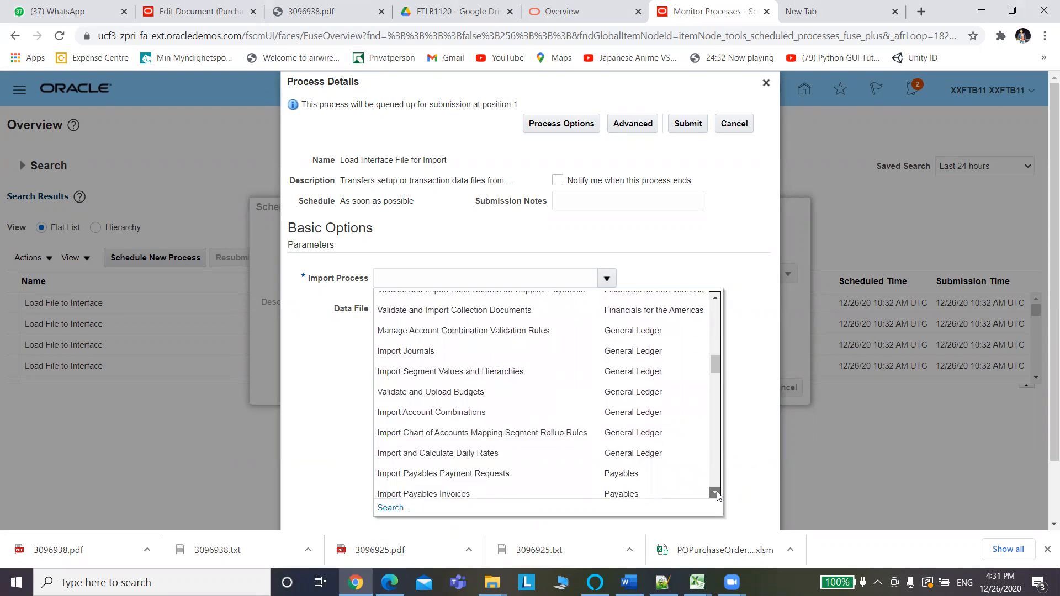
click(716, 493)
click(716, 493)
click(716, 493)
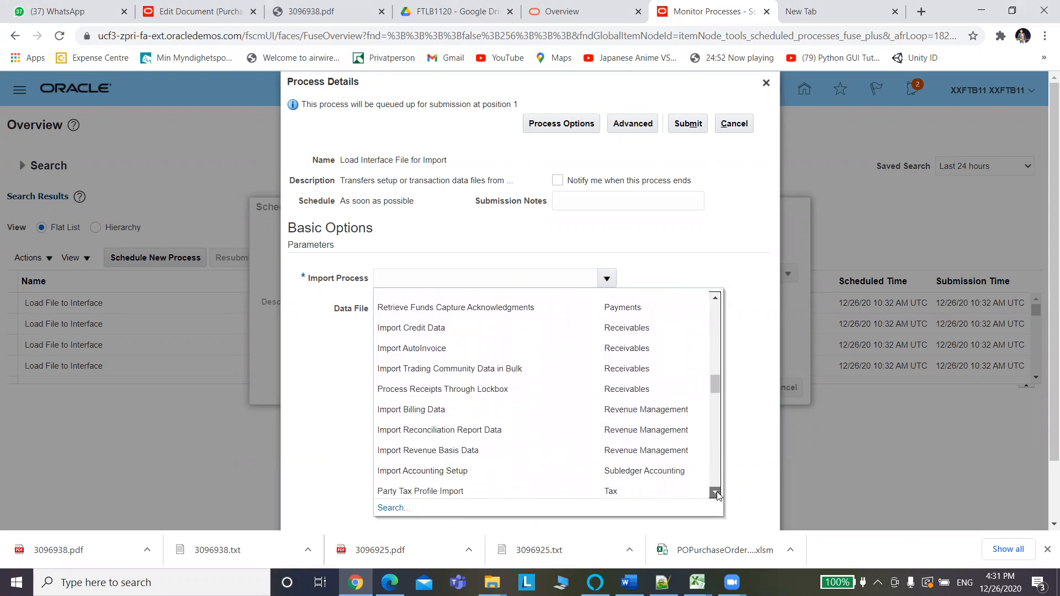
click(716, 493)
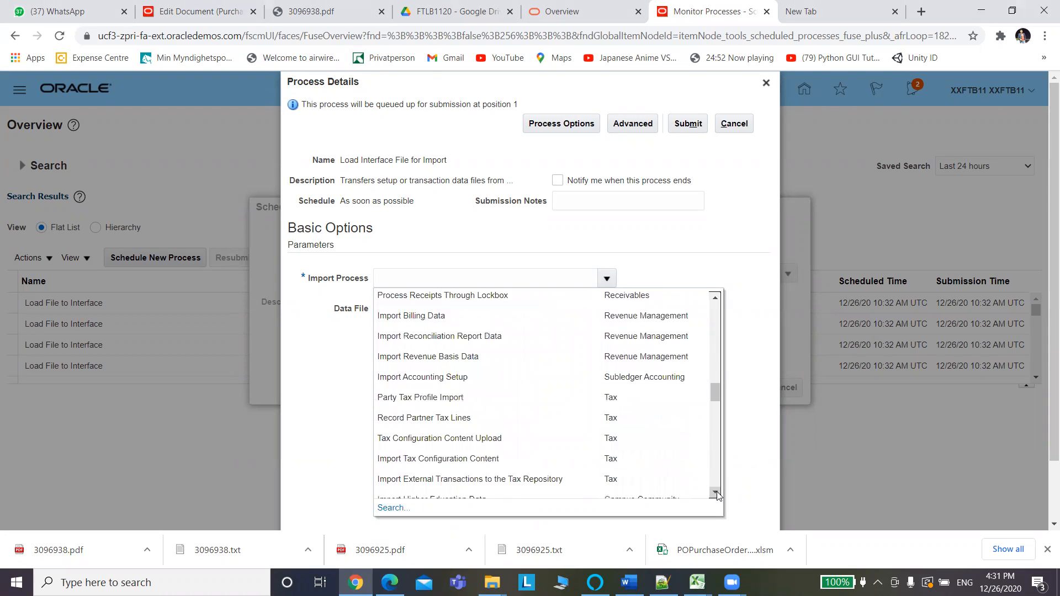
click(716, 493)
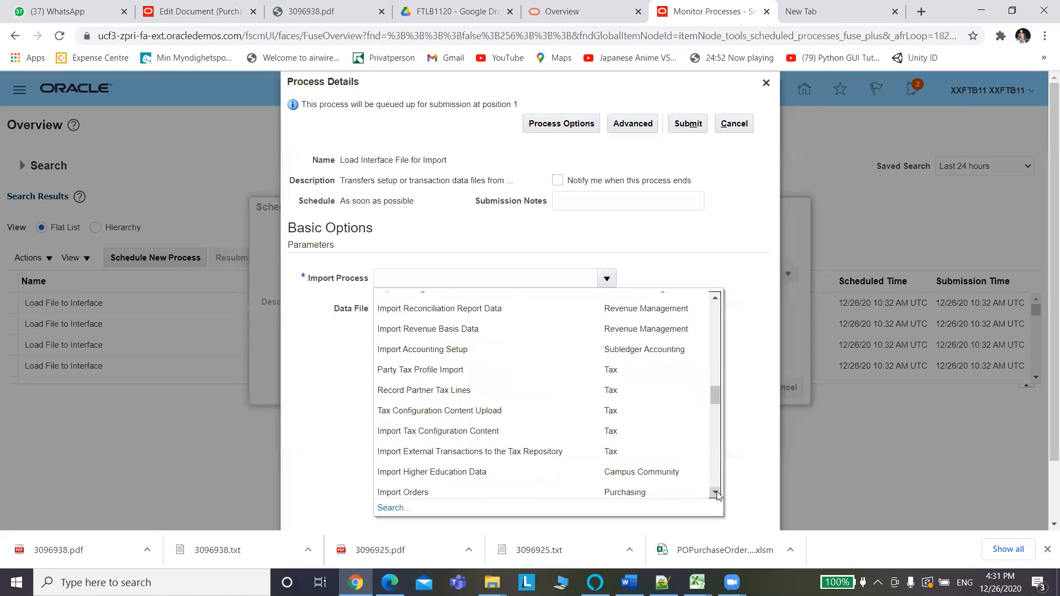
click(716, 493)
click(412, 463)
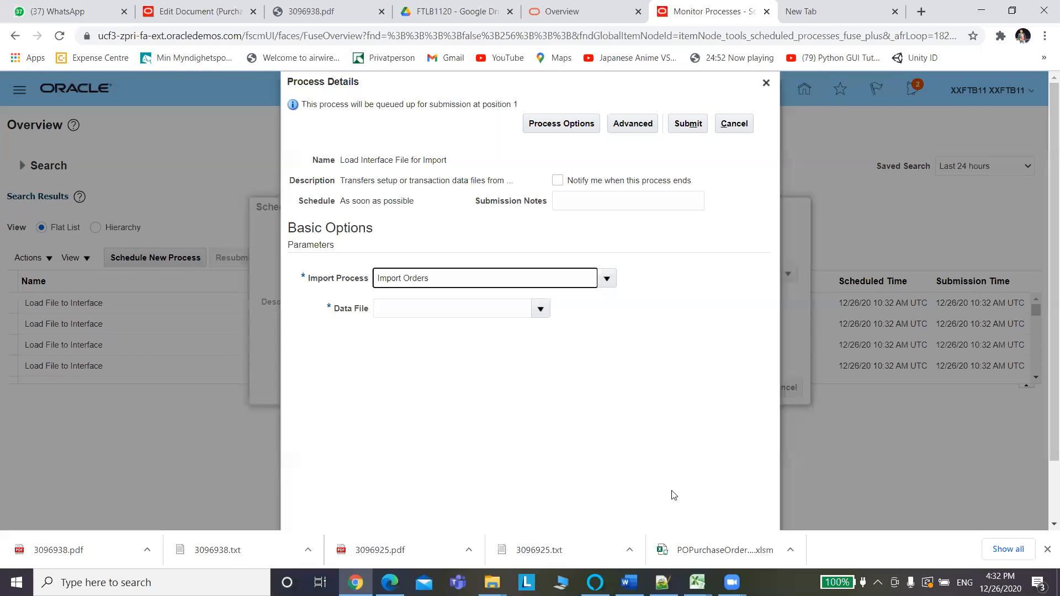
In the Data File list, choose to upload a new file.
click(541, 315)
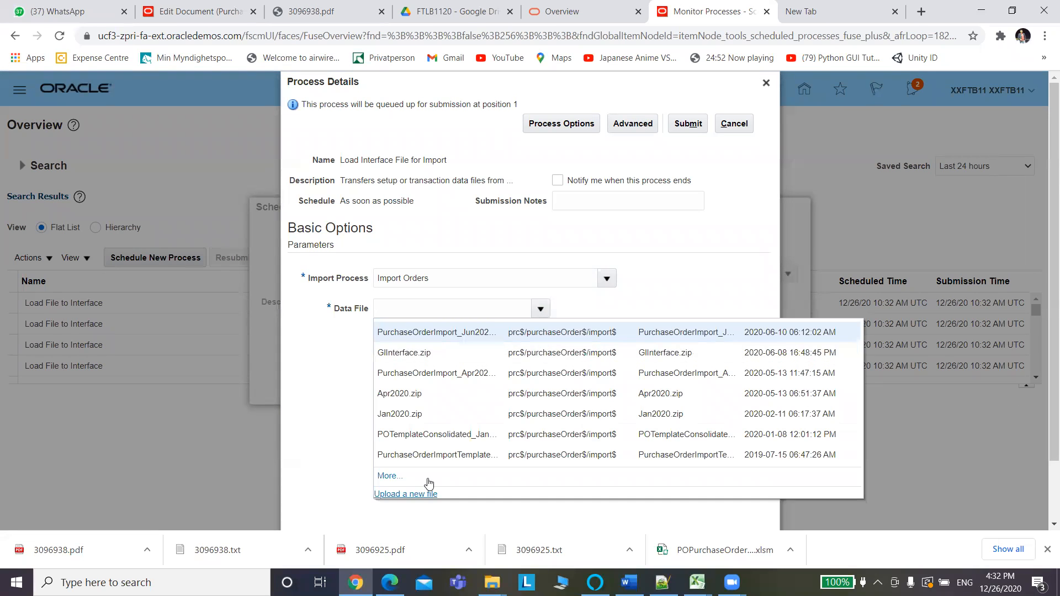
click(429, 491)
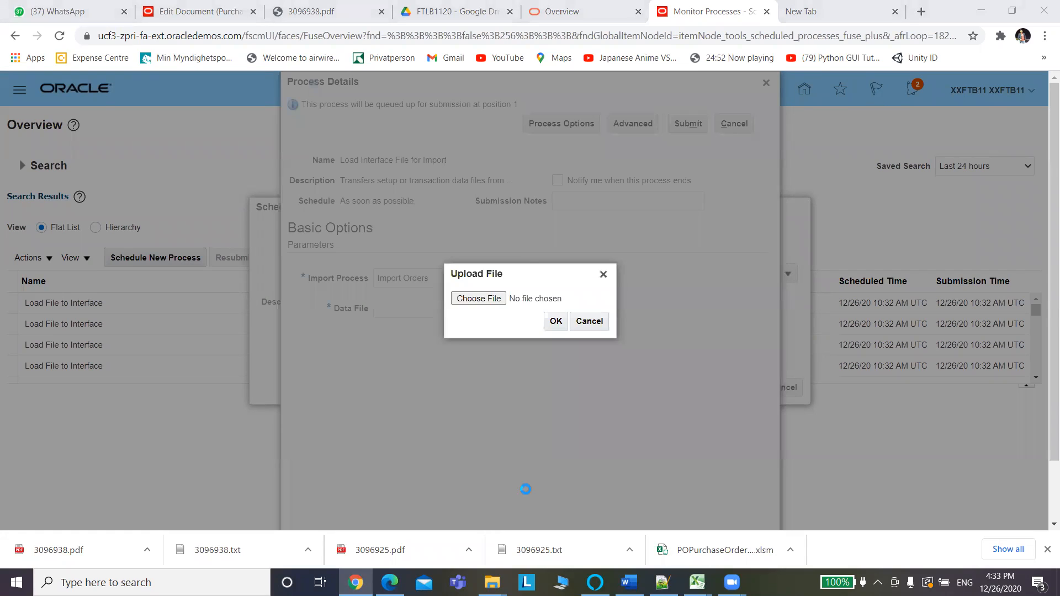
Upload PoImportOrders_V2.zip as the data file and submit the import job.
click(489, 298)
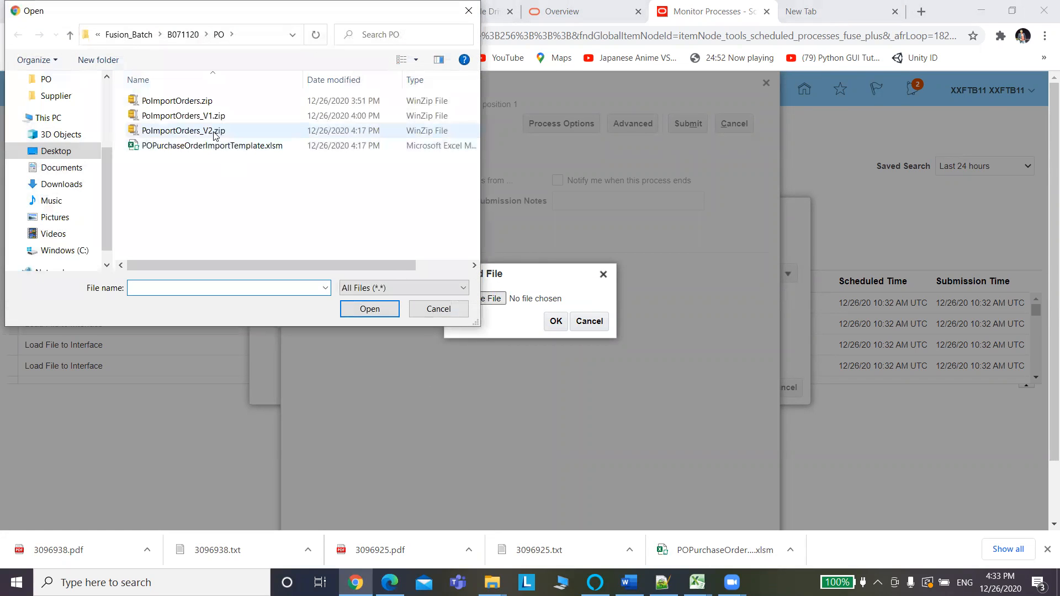
click(215, 135)
click(374, 312)
click(560, 323)
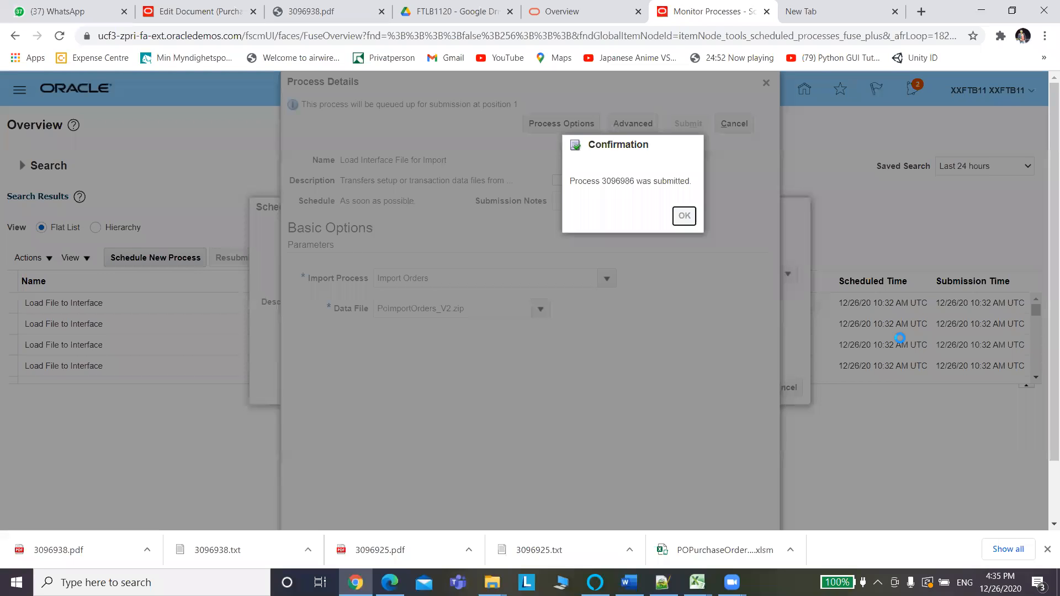
key(Return)
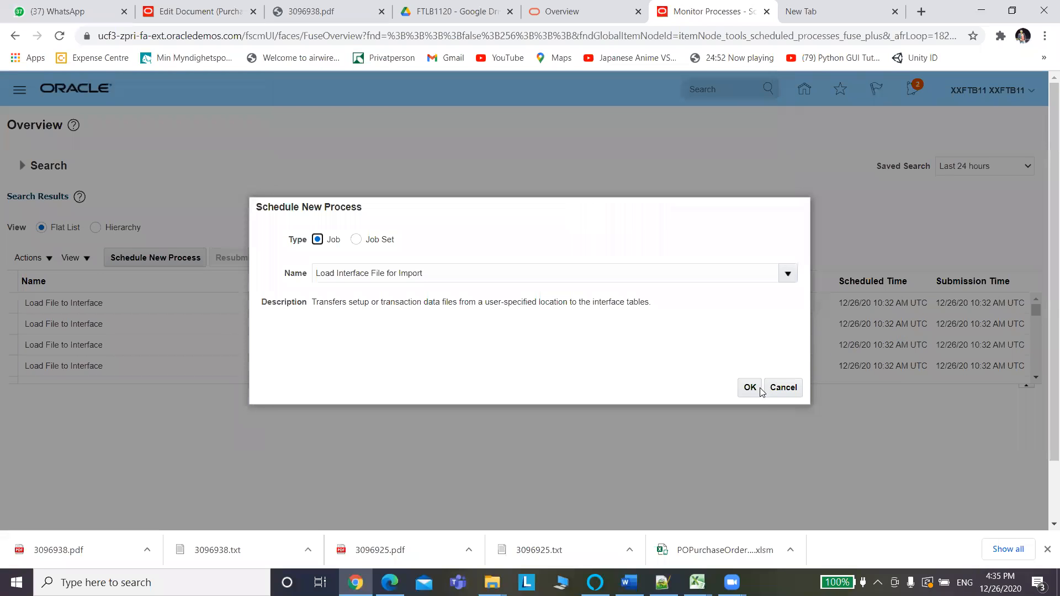
Cancel the Schedule New Process dialog and refresh the process list.
click(790, 391)
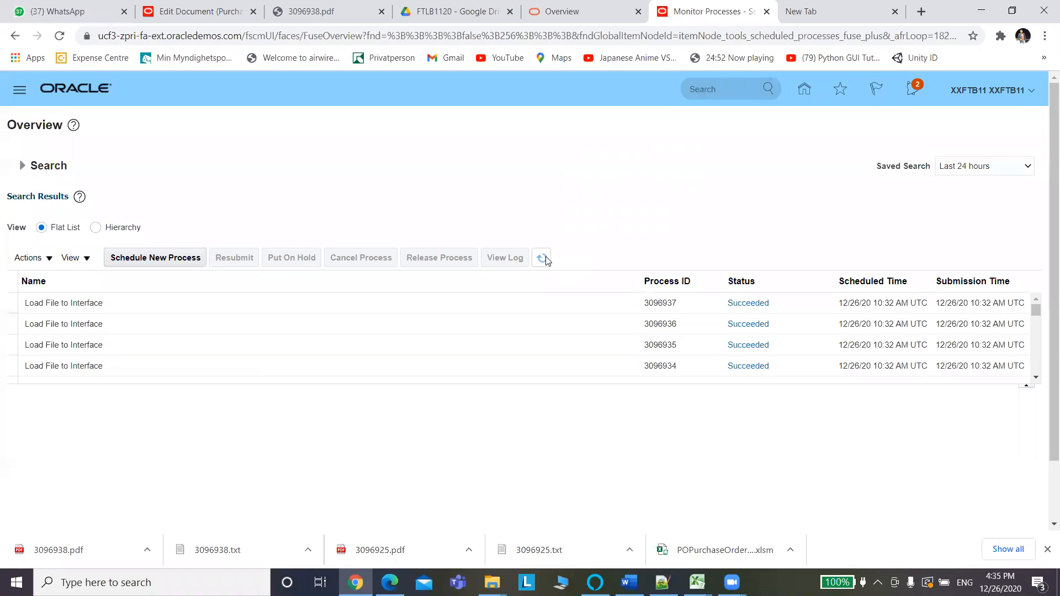
click(544, 260)
Keep purchase order 164120's unsaved changes and return to the scheduled processes list.
click(189, 11)
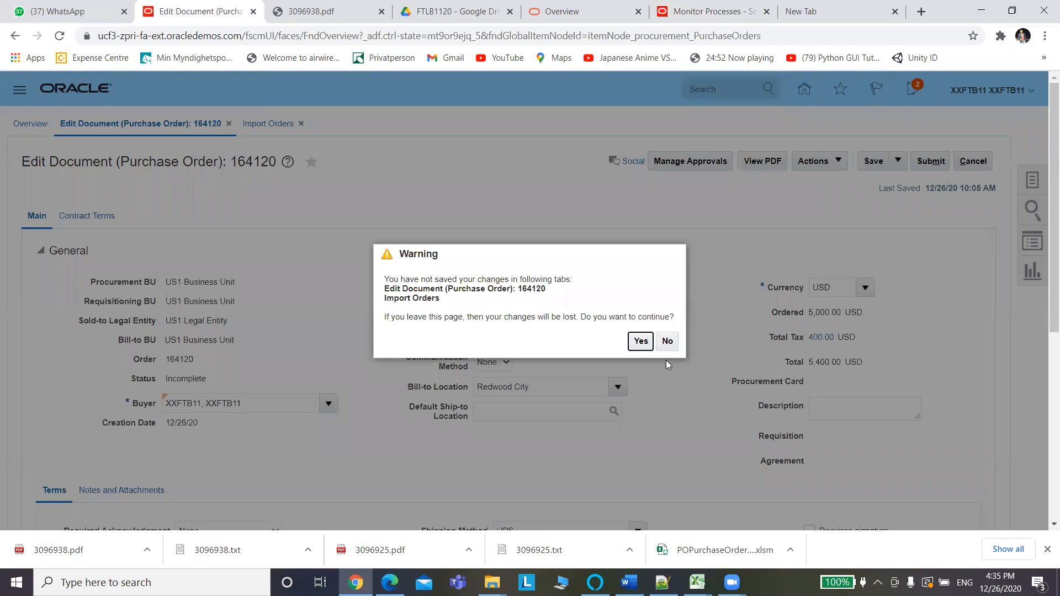
click(669, 341)
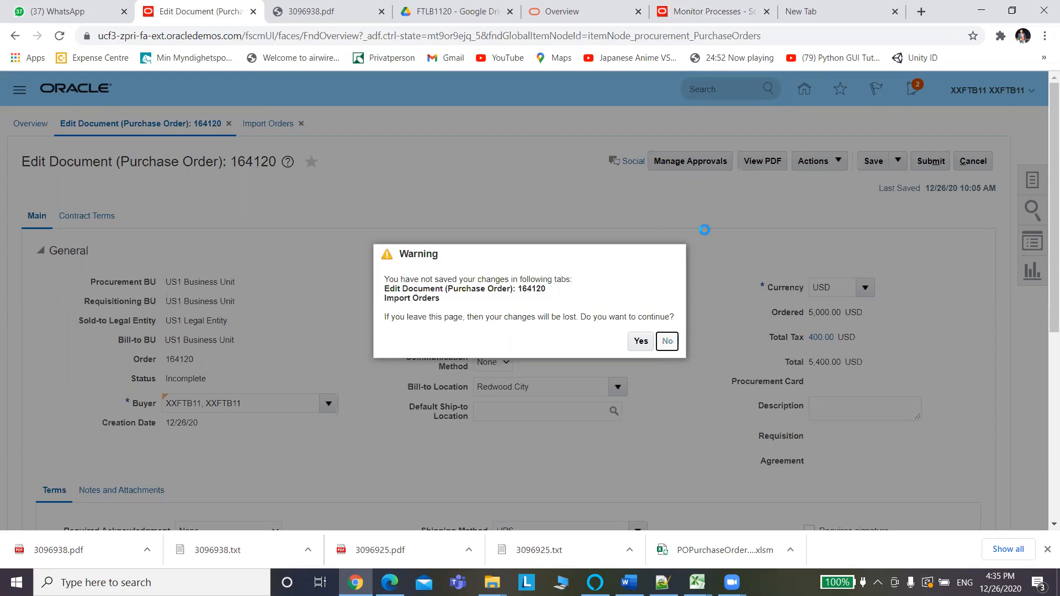
click(685, 18)
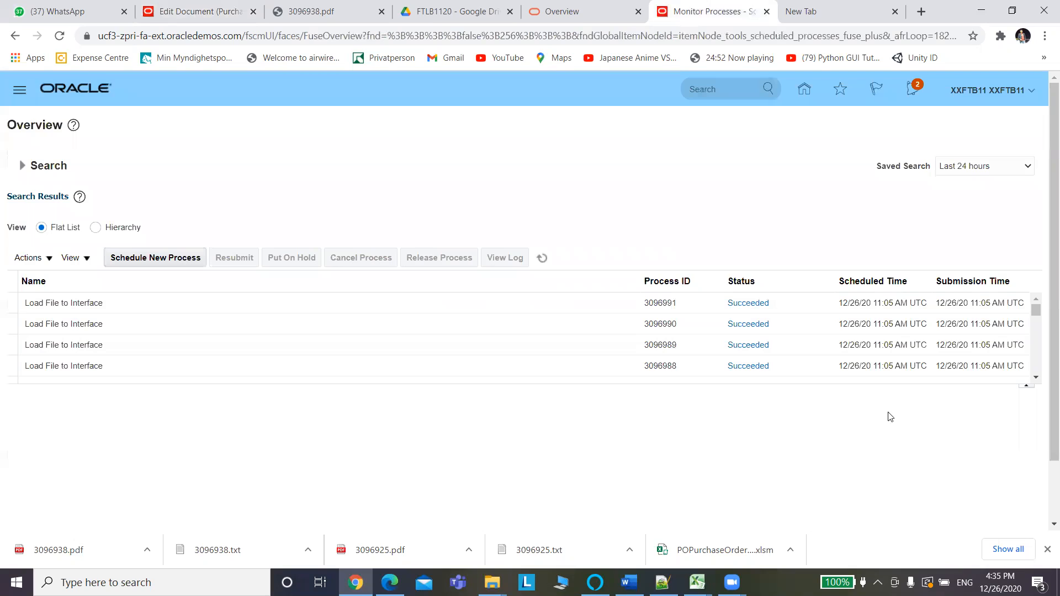
Refresh the process list until run 3096986 shows Succeeded, then return to purchase order 164120.
click(1036, 377)
click(1037, 378)
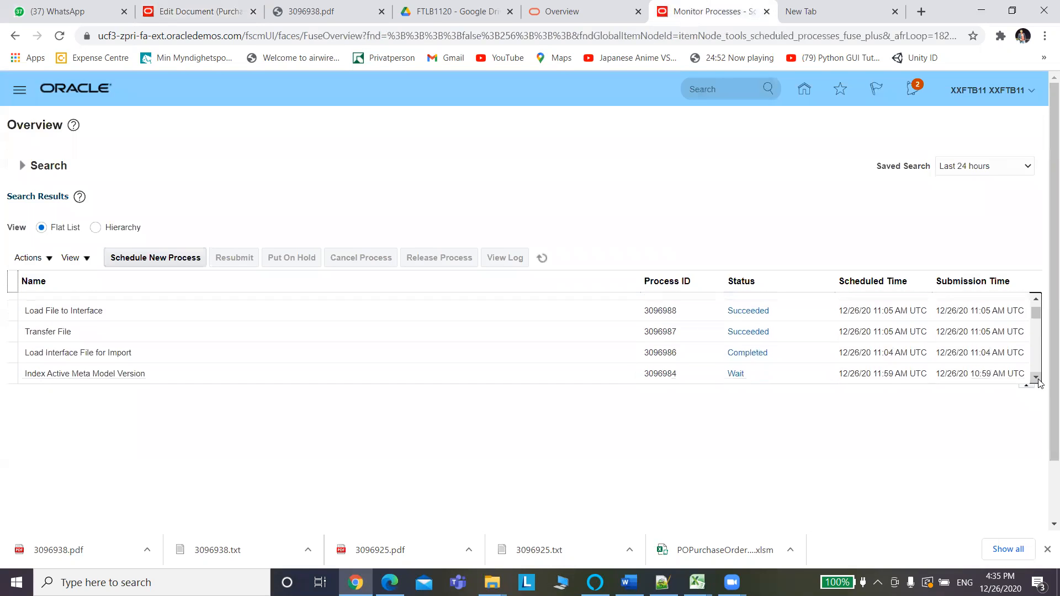
drag(1036, 317, 1036, 310)
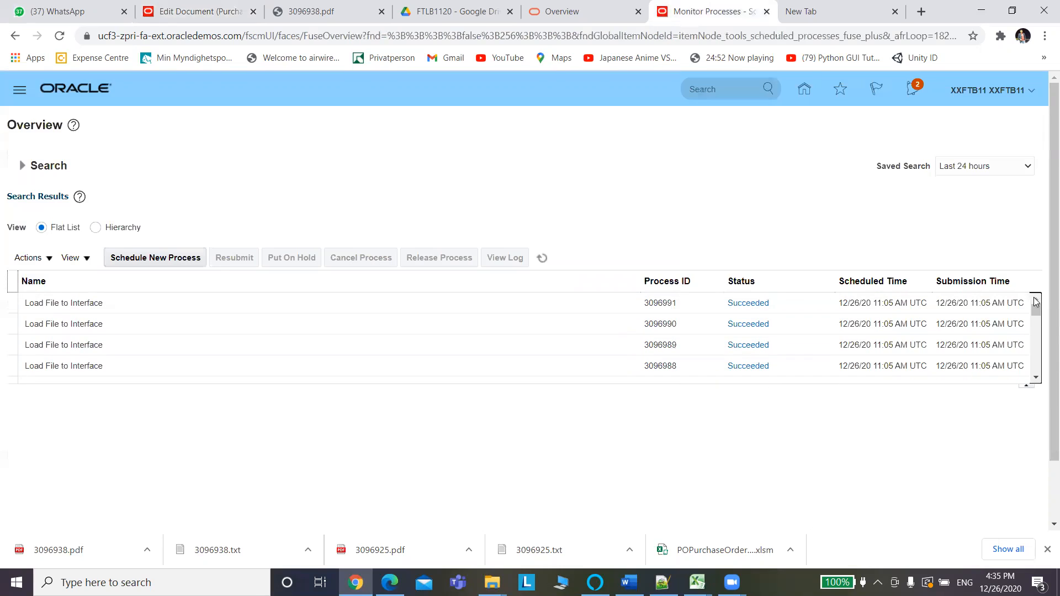
click(543, 258)
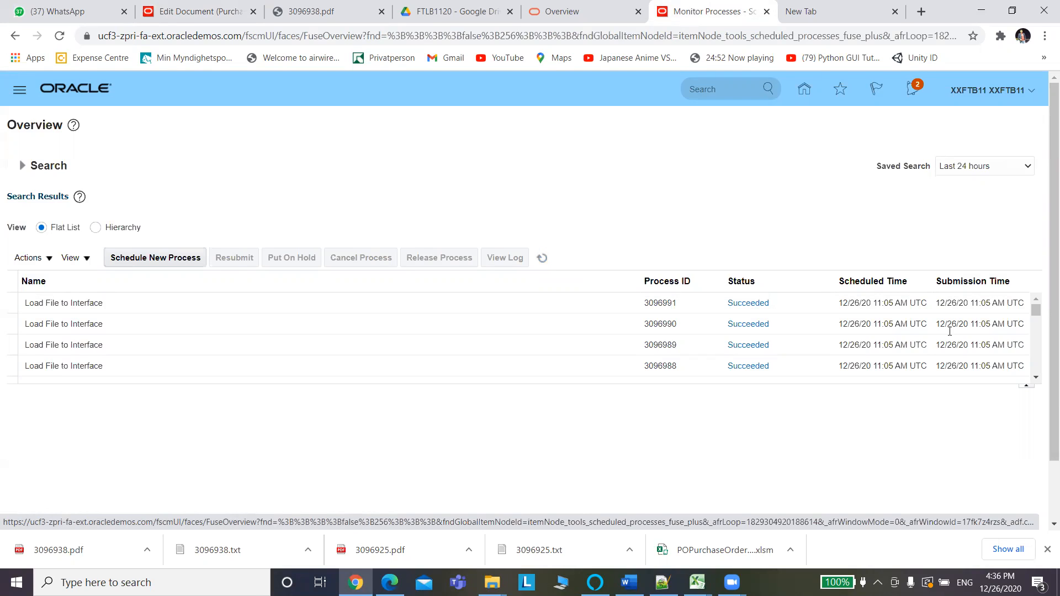
click(1036, 378)
click(1036, 378)
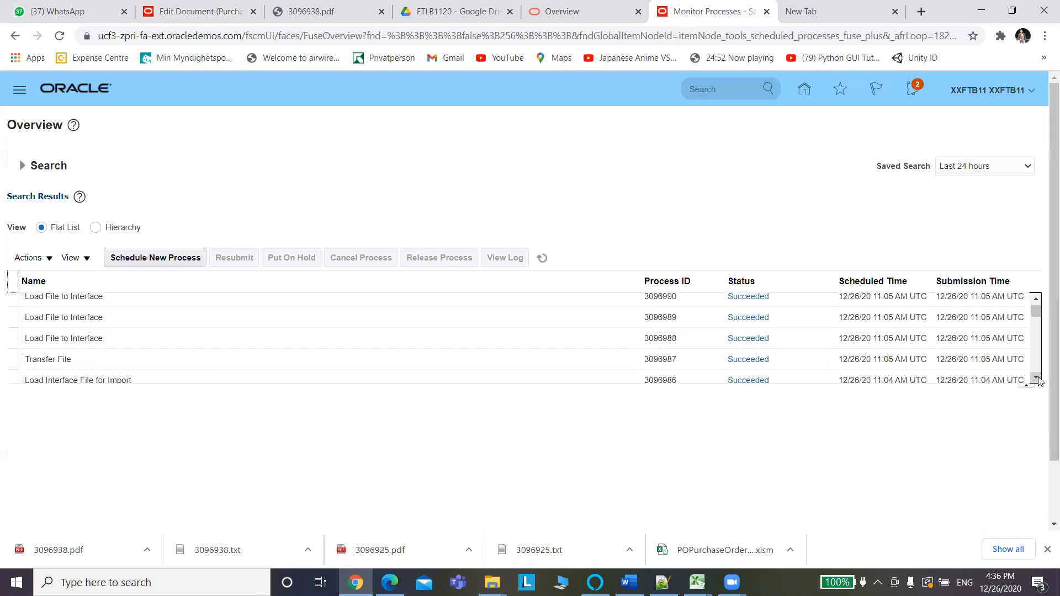
click(1037, 380)
drag(1037, 313, 1036, 311)
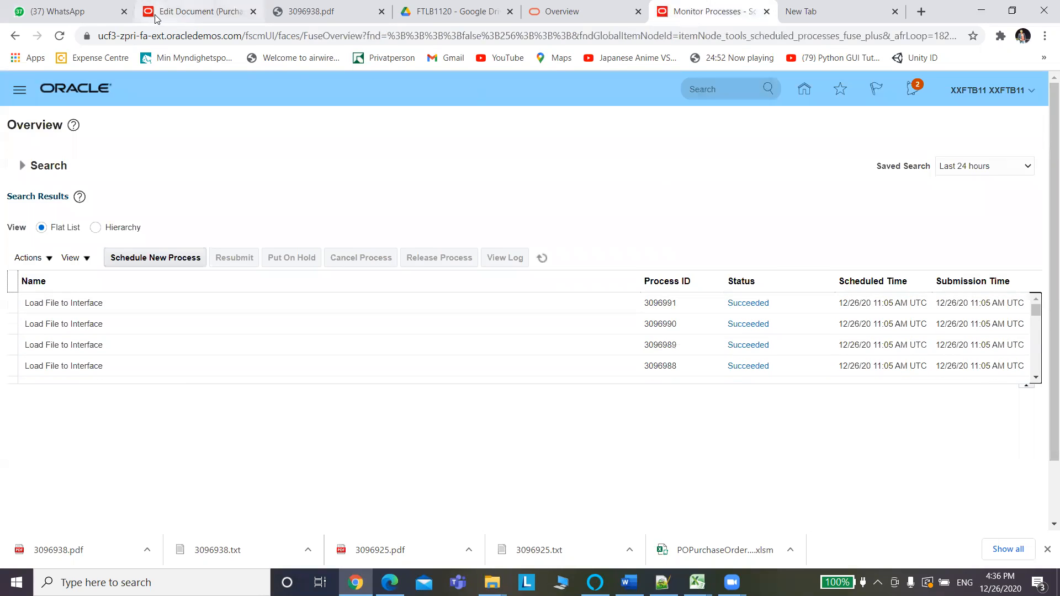
click(171, 12)
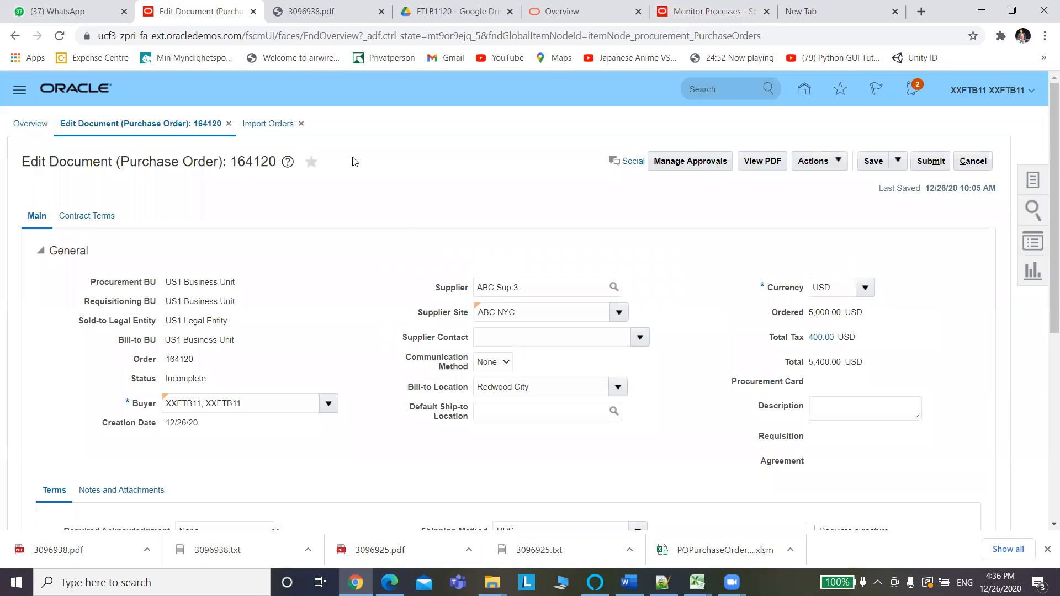
Confirm Import Orders runs 3096938 and 3096925 both show Succeeded, then open a new Oracle tab.
click(277, 125)
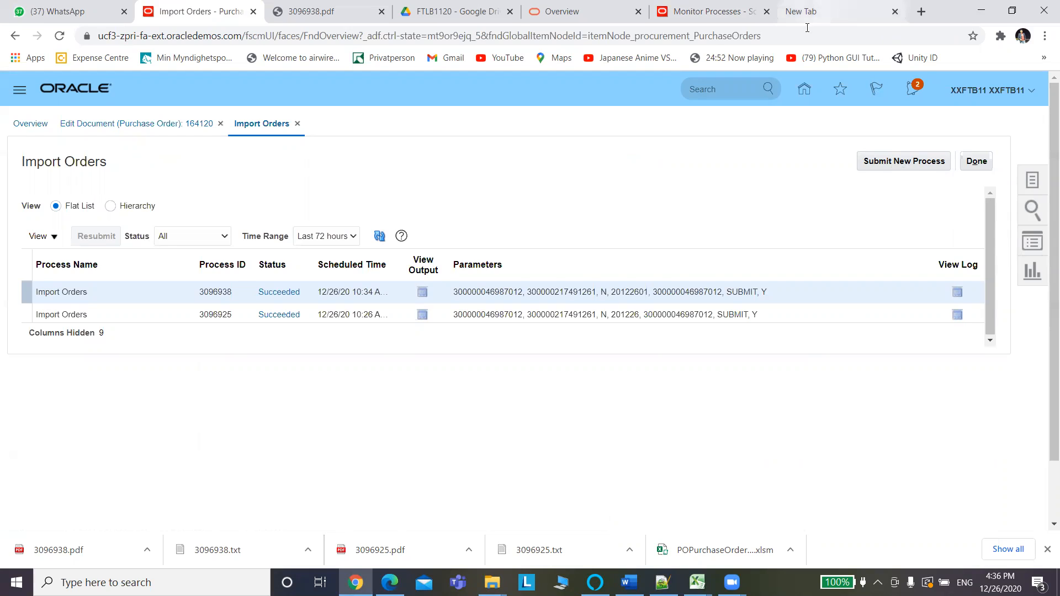
click(732, 20)
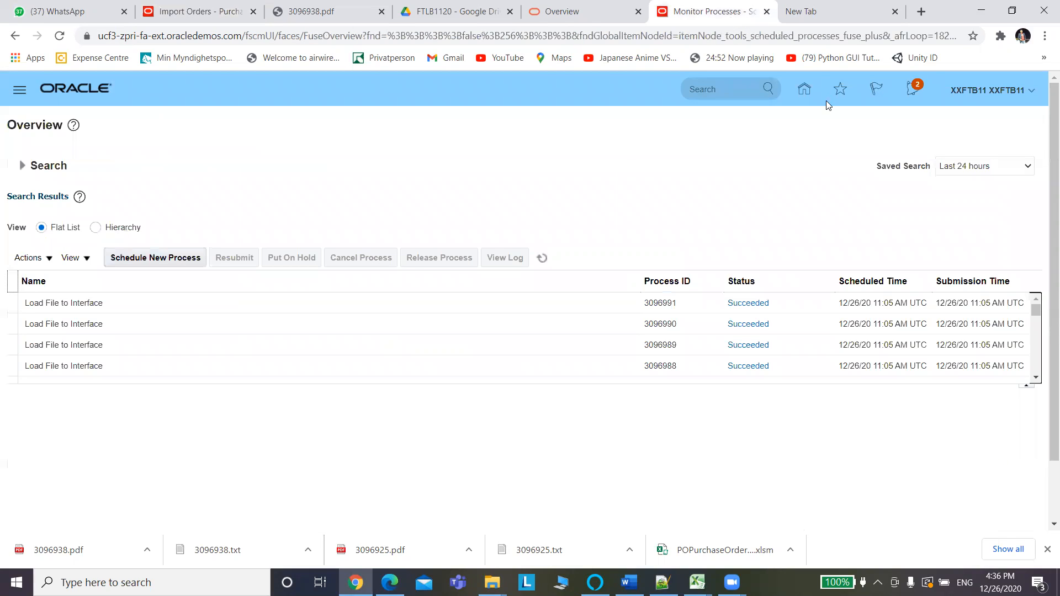
click(196, 11)
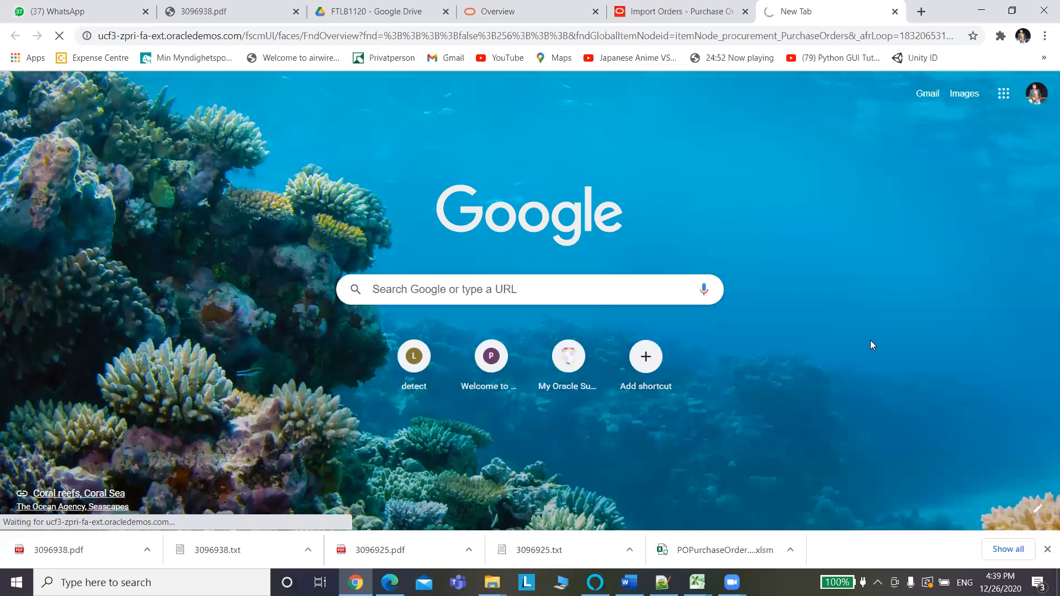
In the new tab, open Tools > Scheduled Processes from the Navigator to reach Monitor Processes.
click(674, 11)
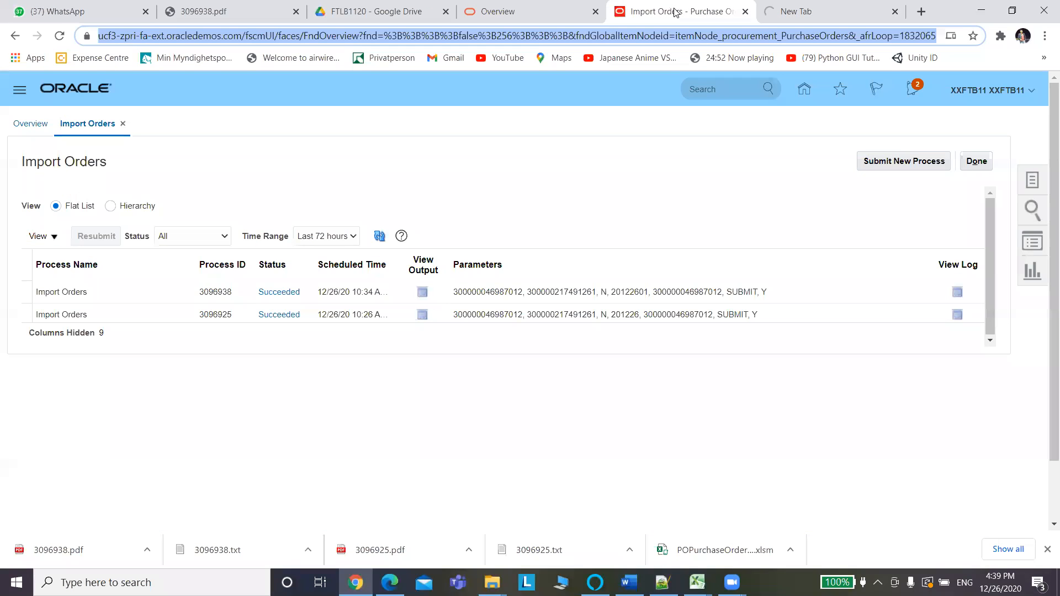
click(875, 167)
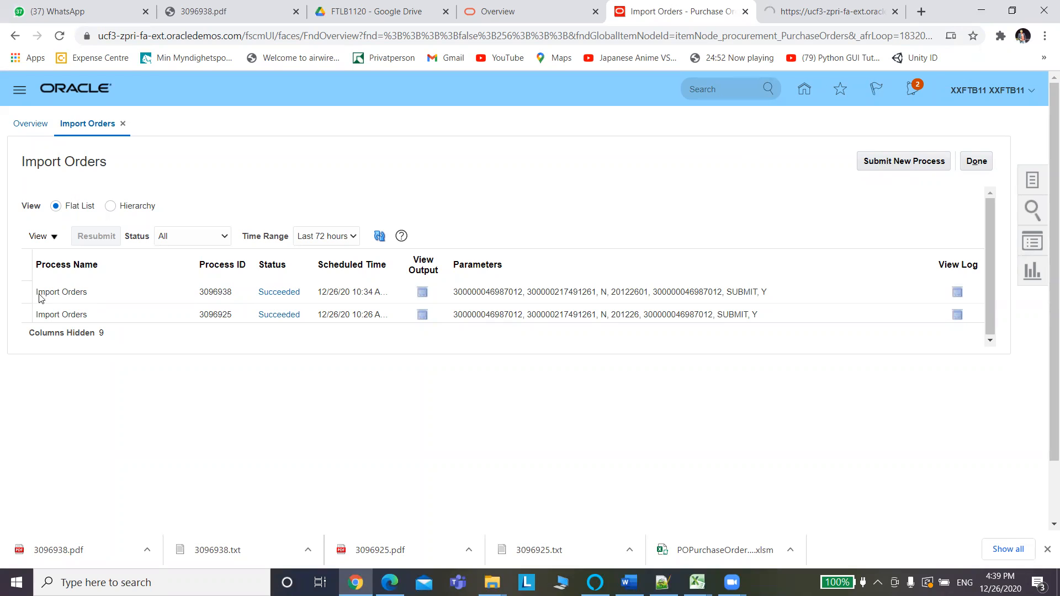
click(802, 9)
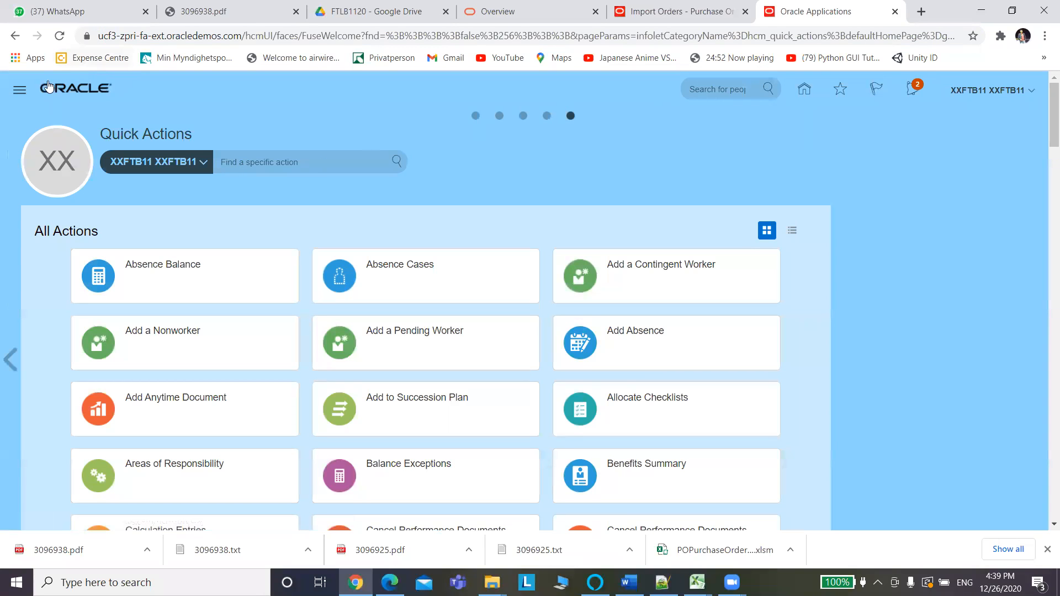
click(20, 90)
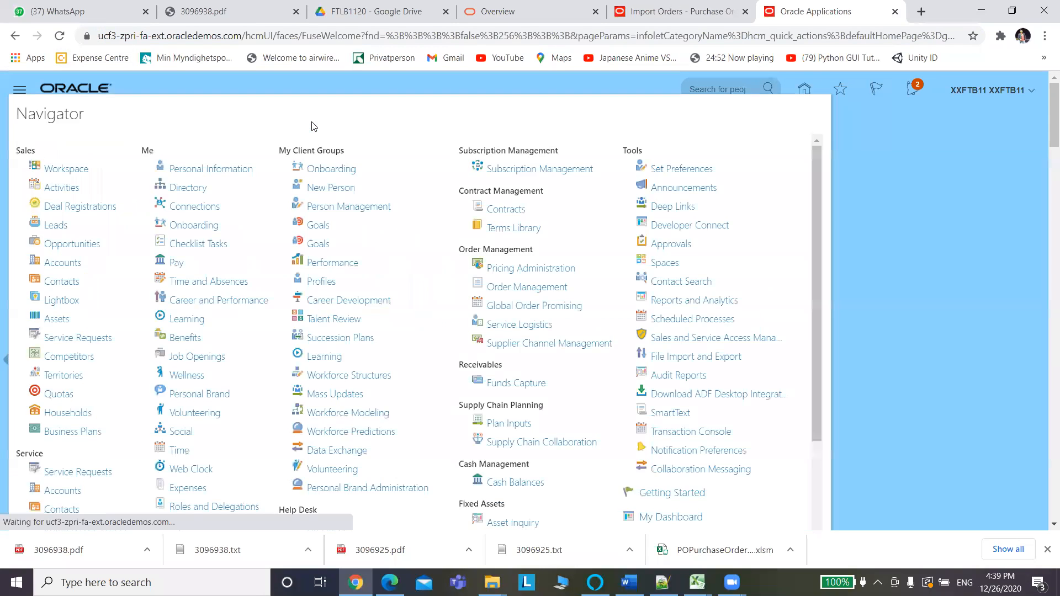
click(693, 324)
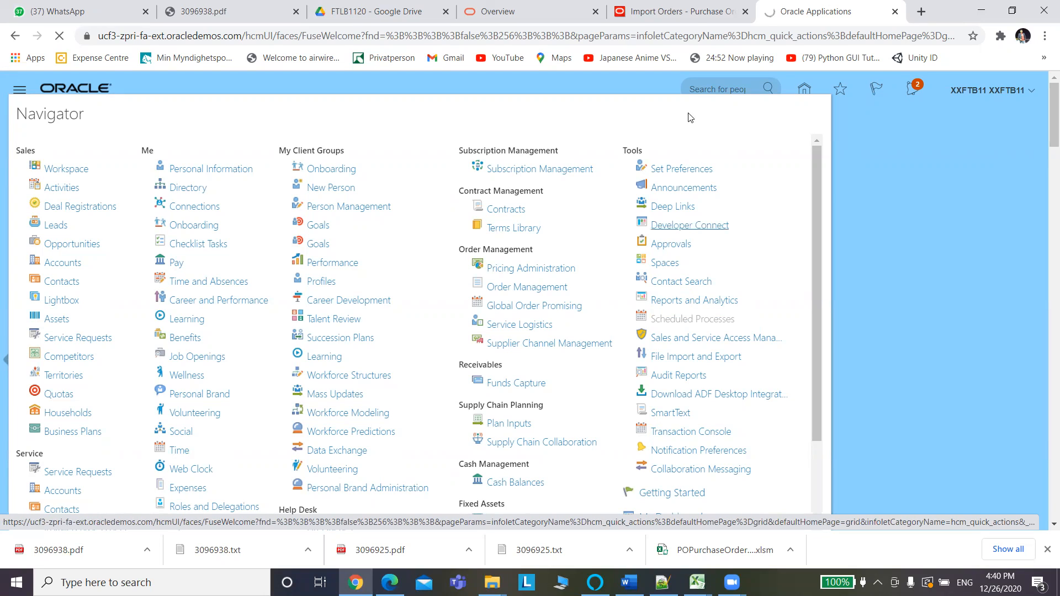
click(679, 11)
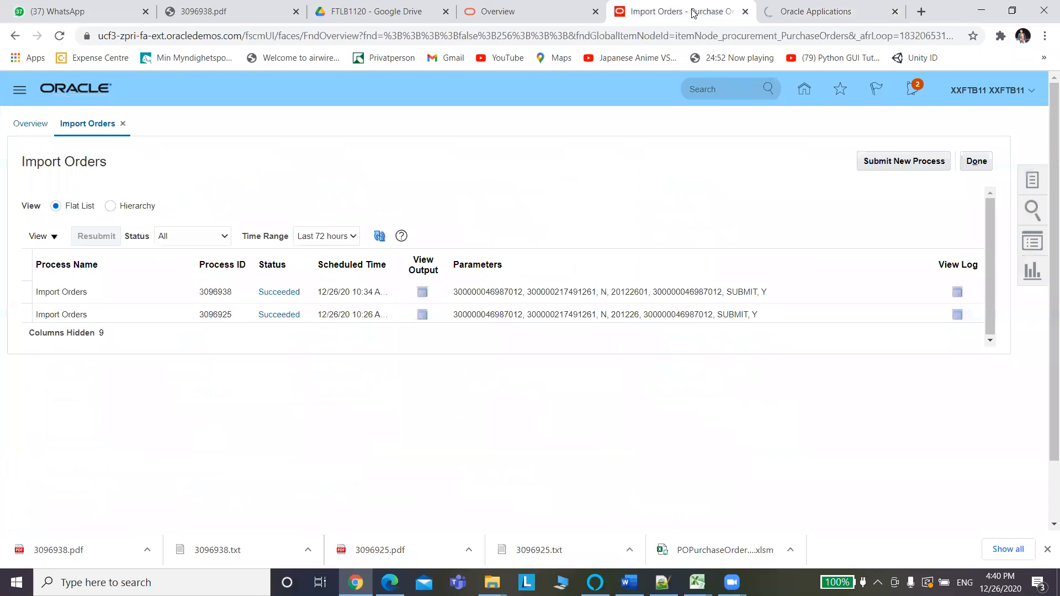
click(830, 12)
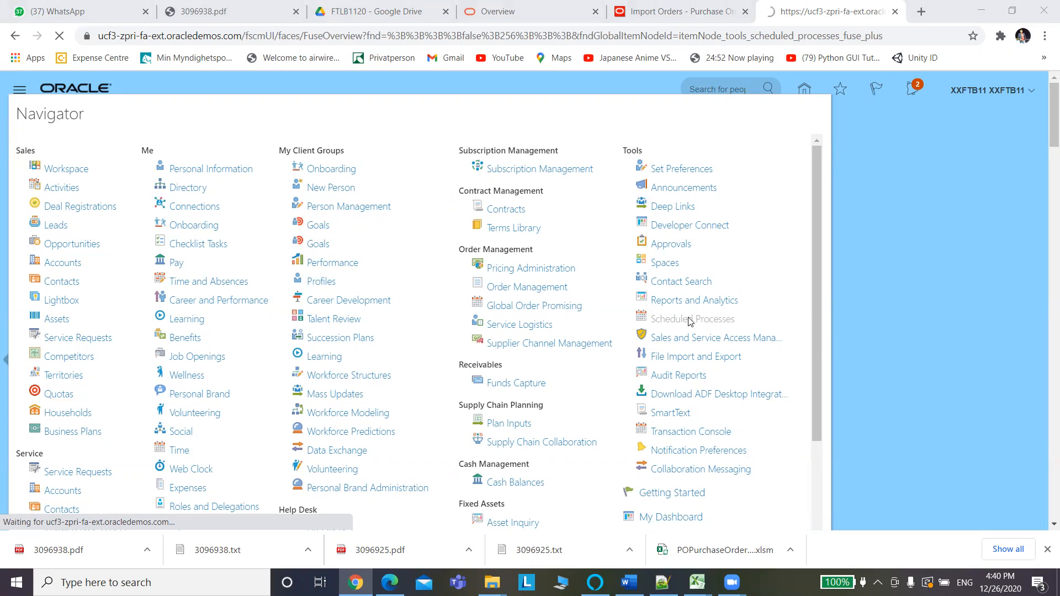
click(664, 19)
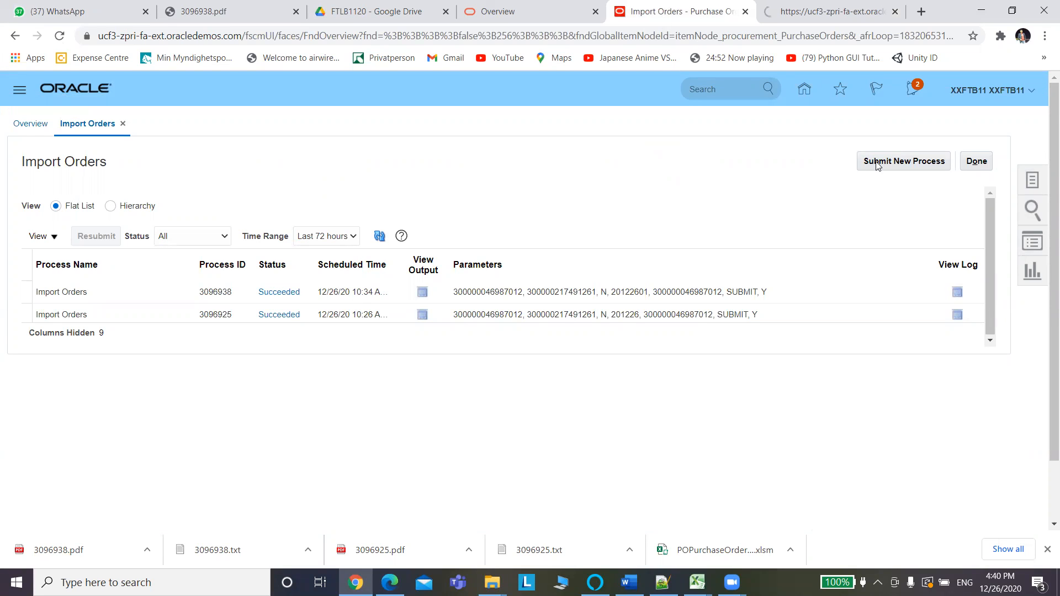
click(828, 12)
Start scheduling a new process and enter 'Import Orders' as the process name.
click(147, 265)
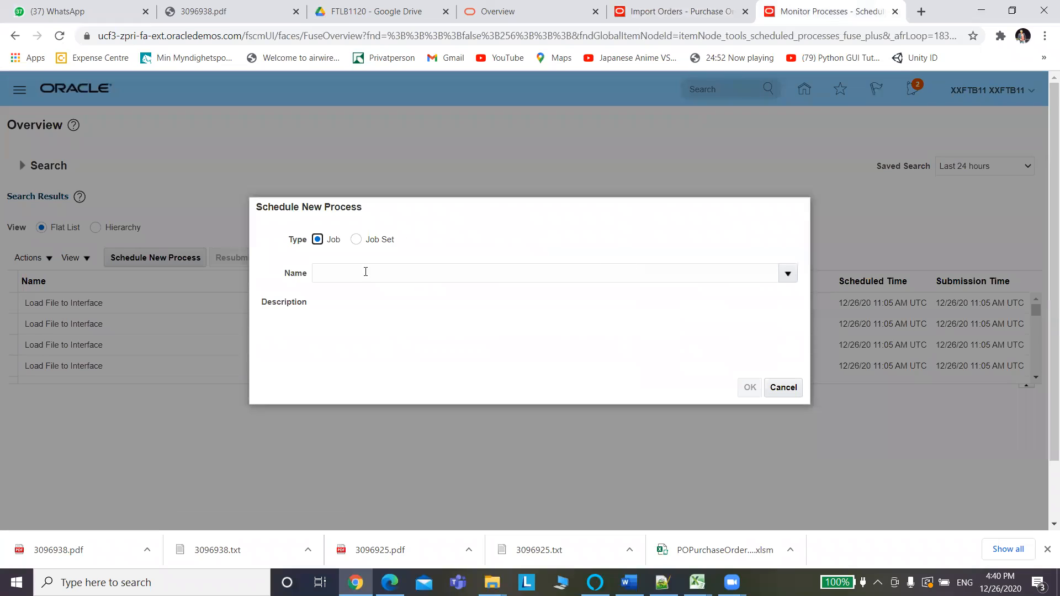
click(372, 274)
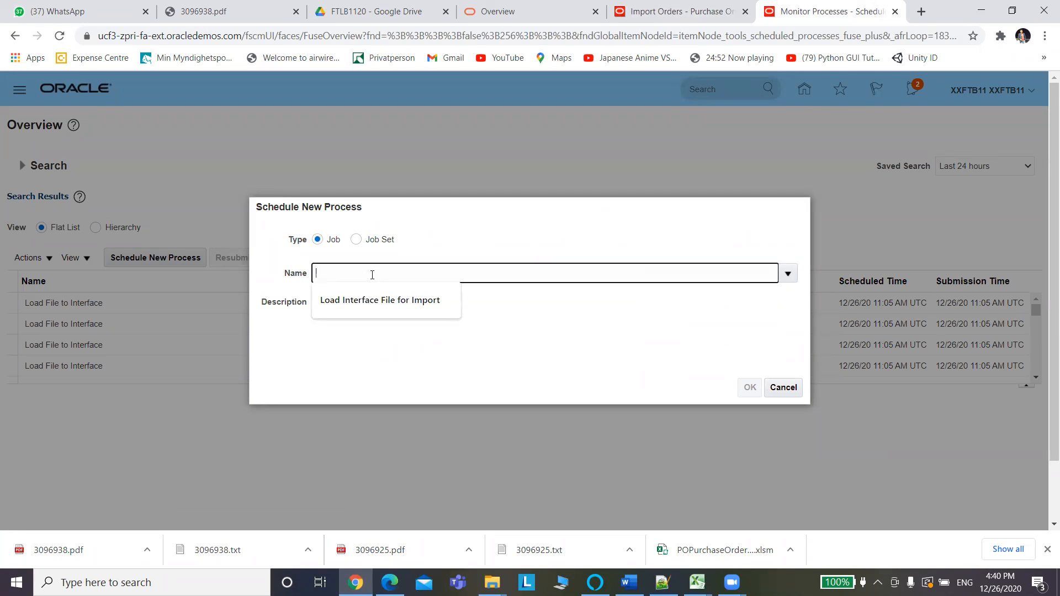
text(Import)
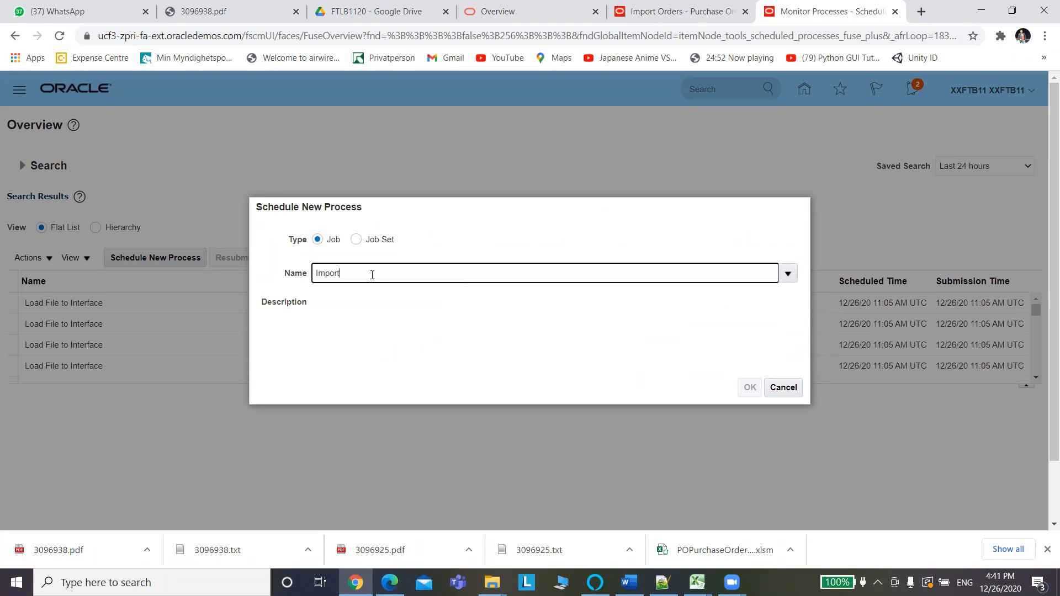
text( o)
text(Orders)
key(Tab)
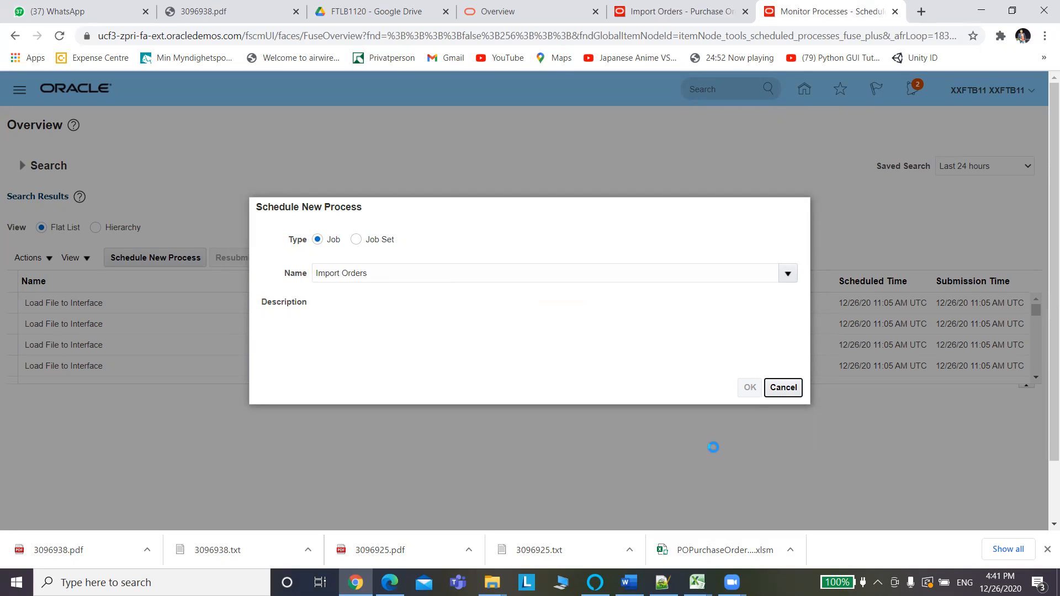
click(703, 10)
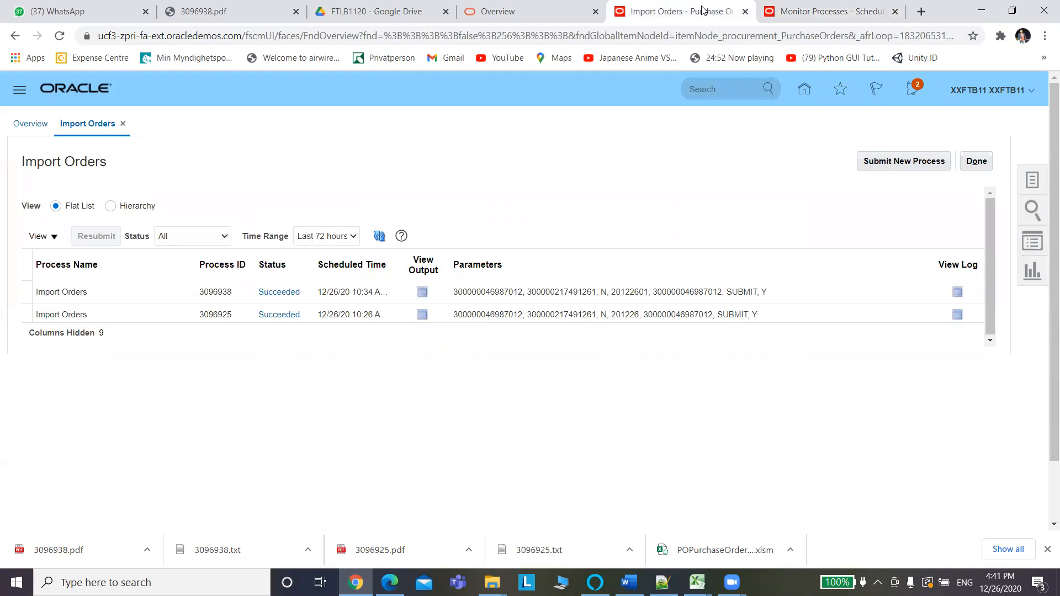
click(800, 14)
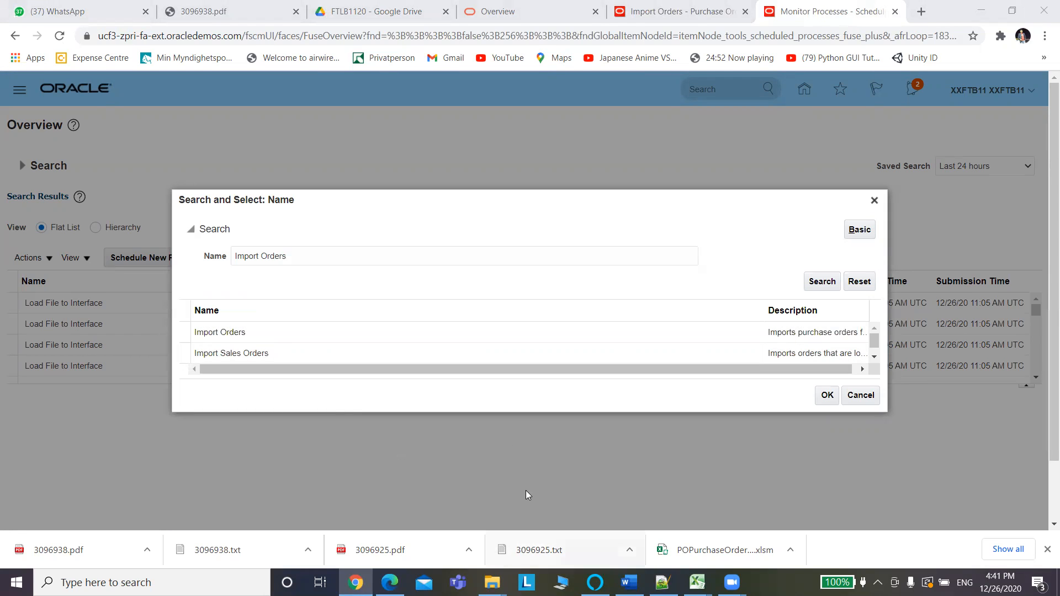
Choose Import Orders as the job and confirm, then bring up POPurchaseOrderImportTemplate.xlsm in Excel.
click(331, 331)
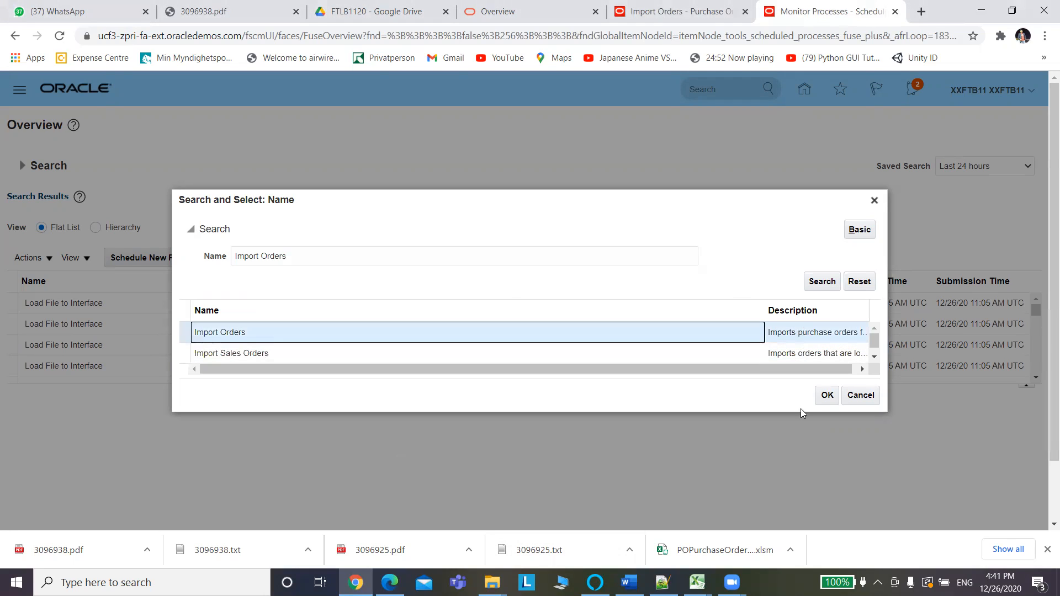
click(826, 395)
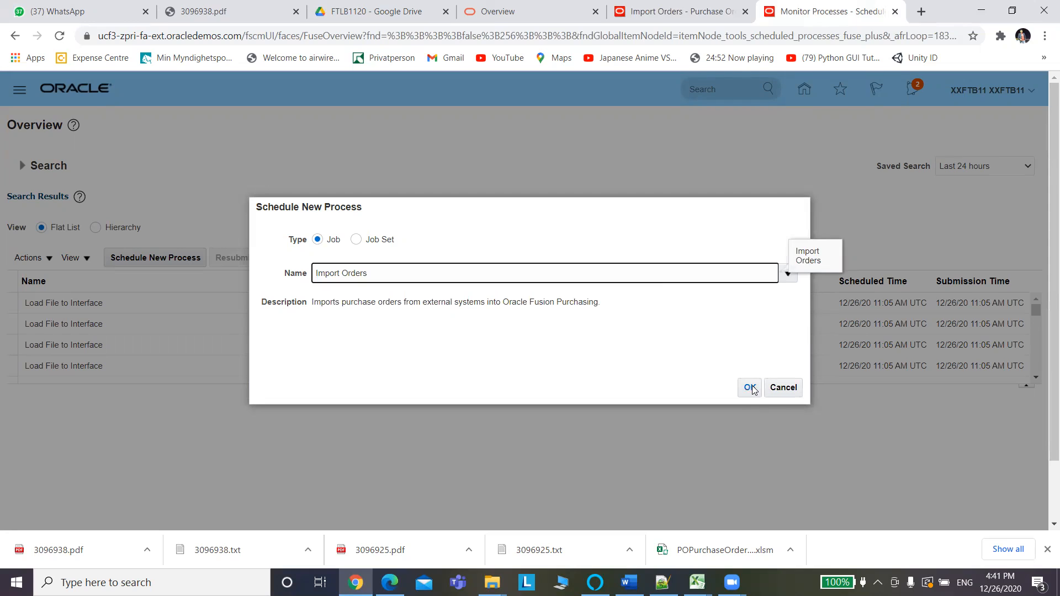
click(750, 388)
click(751, 388)
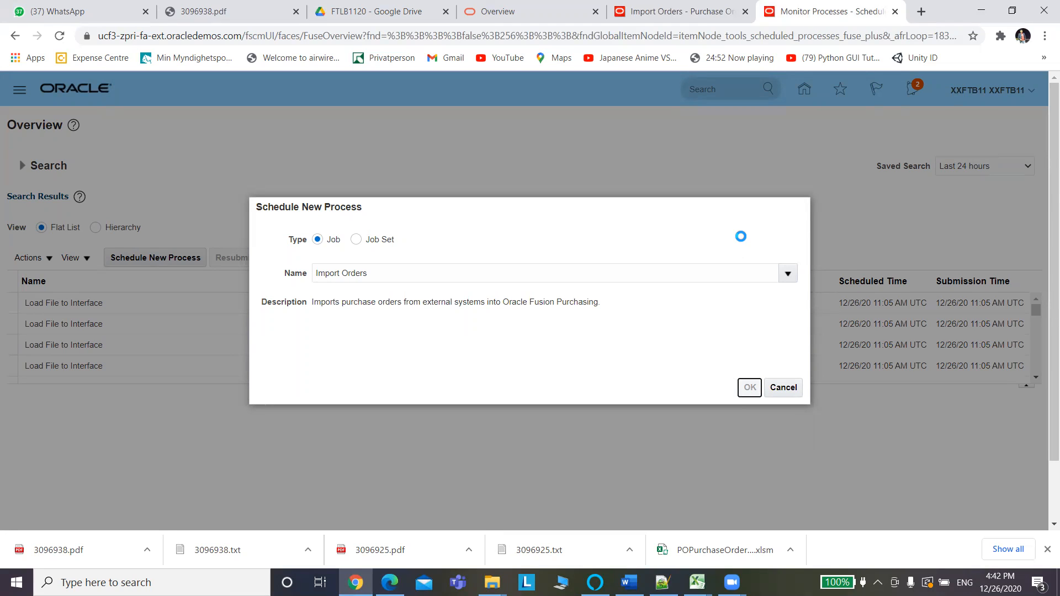
click(697, 582)
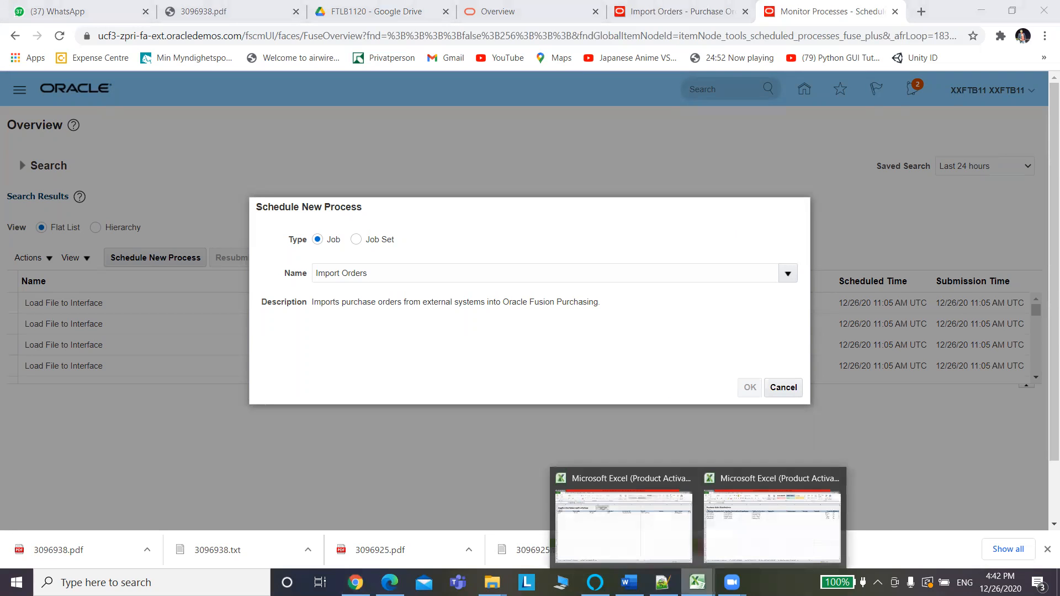
click(733, 518)
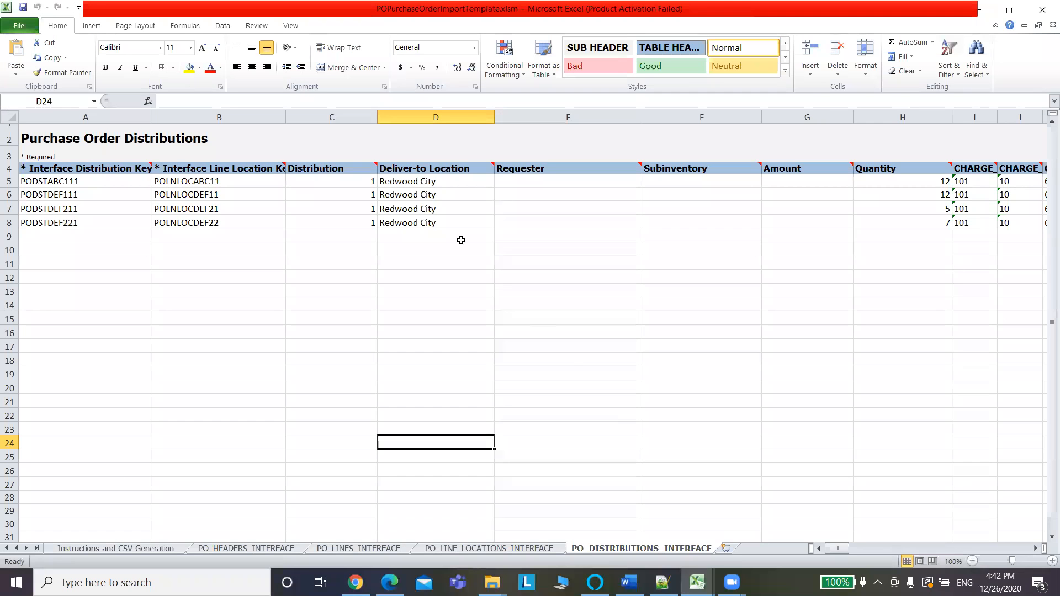
Copy batch ID 20122602 from cell C5 of the PO_HEADERS_INTERFACE sheet and return to Oracle.
click(241, 550)
click(291, 233)
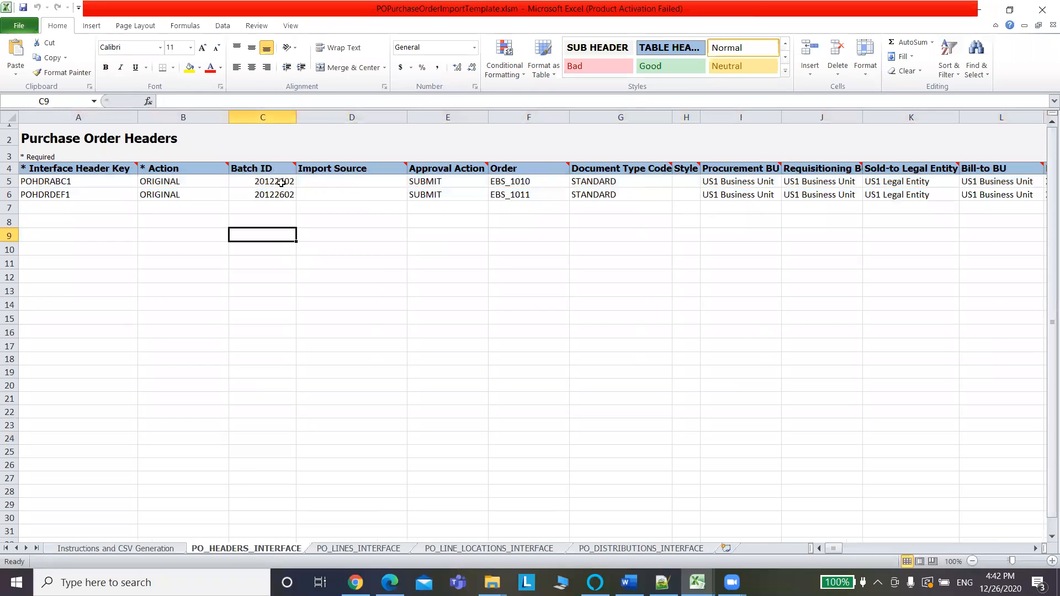
click(282, 182)
drag(210, 101, 122, 109)
key(ctrl+c)
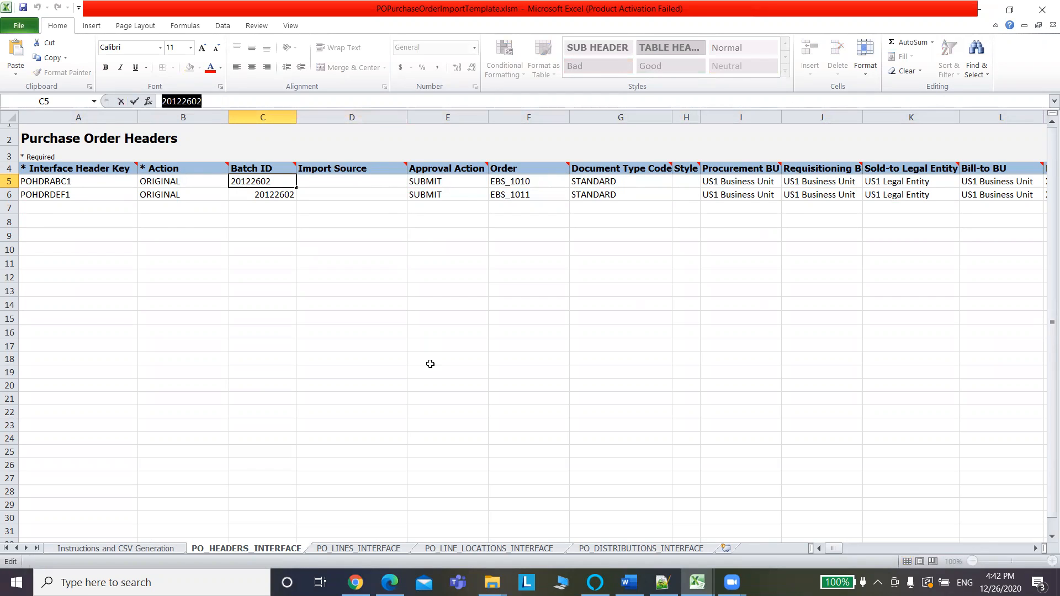
key(alt+Tab)
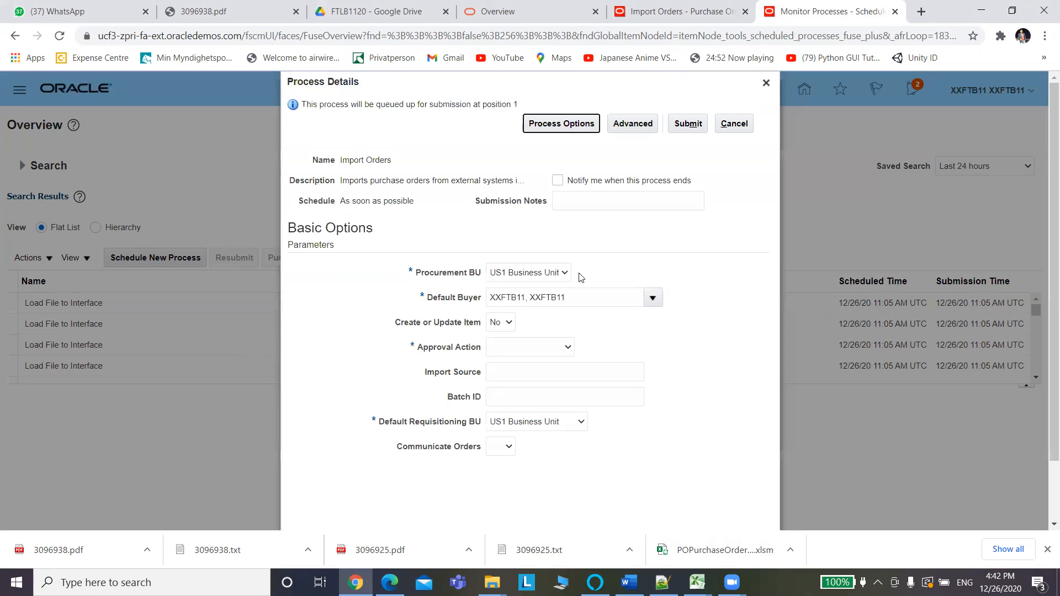
Submit Import Orders with approval action Submit for Approval and batch ID 20122602.
click(518, 352)
click(527, 383)
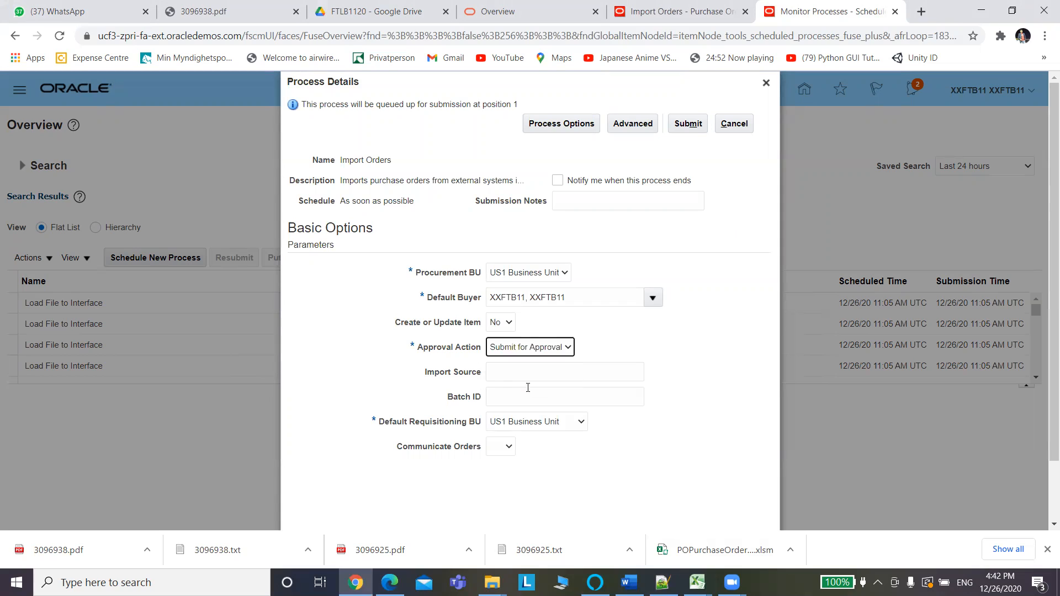
click(498, 395)
key(ctrl+v)
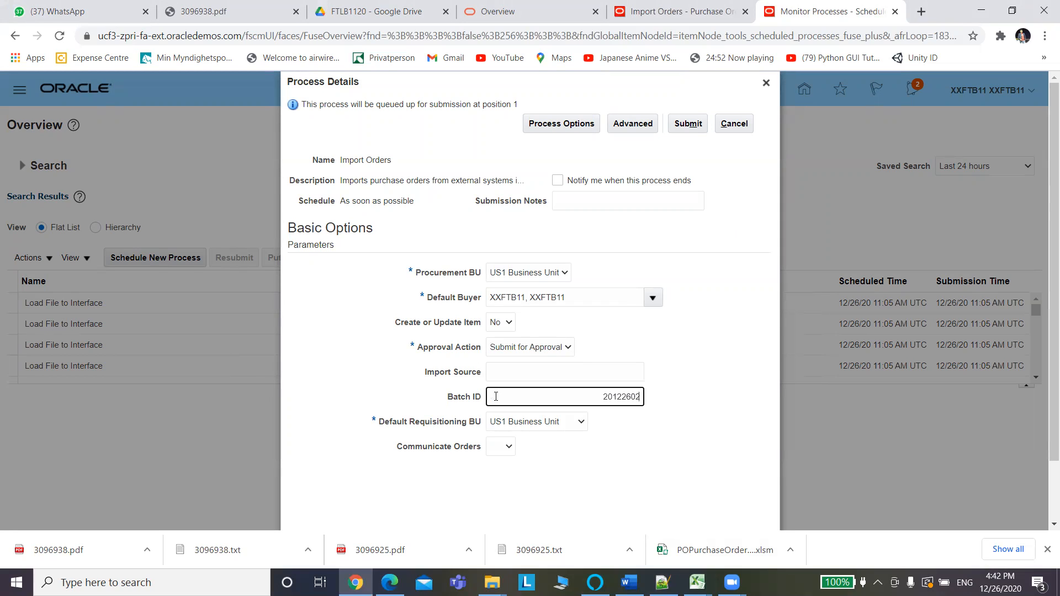
click(690, 126)
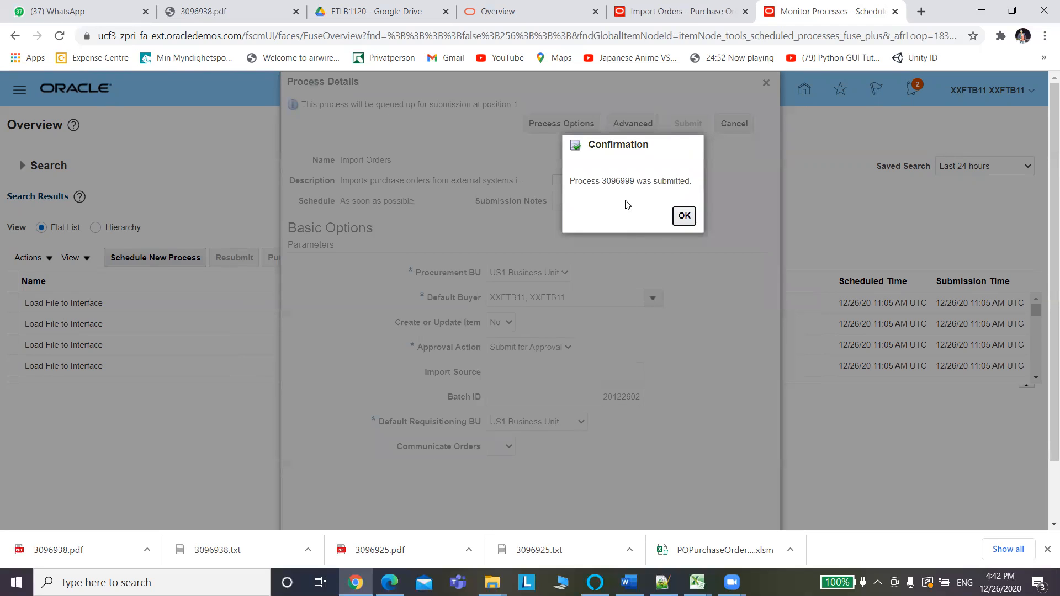
Dismiss the confirmation and select Import Orders process 3096999 in Monitor Processes.
click(686, 221)
click(685, 217)
key(Return)
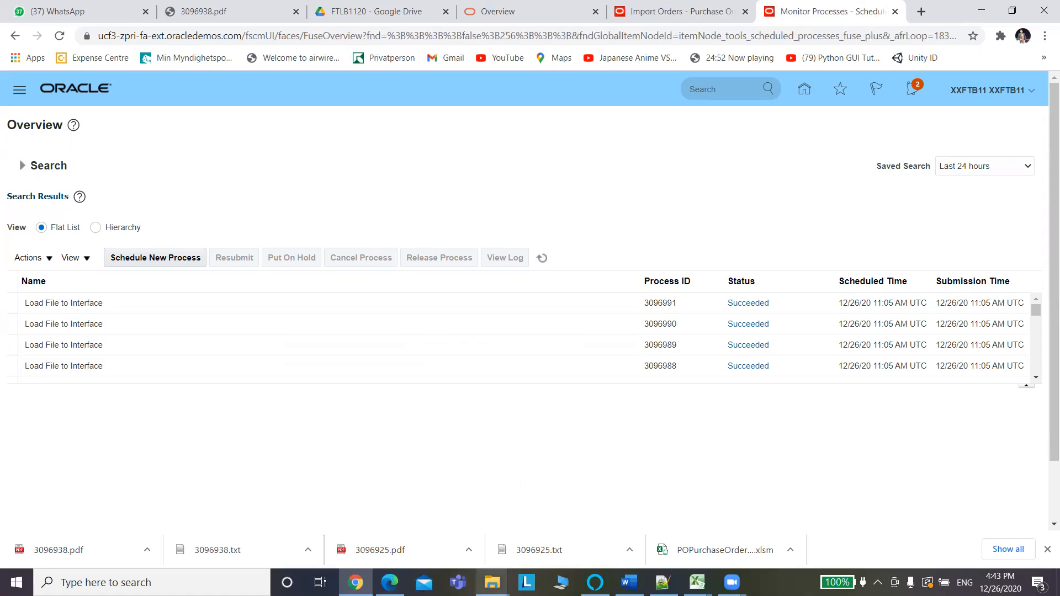
mouse_move(493, 581)
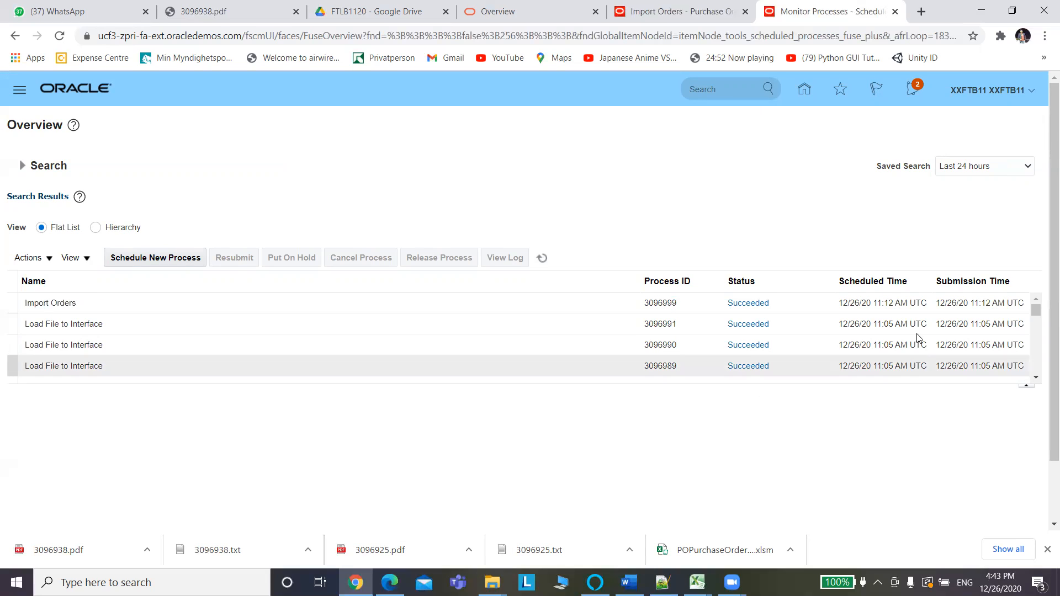
click(767, 302)
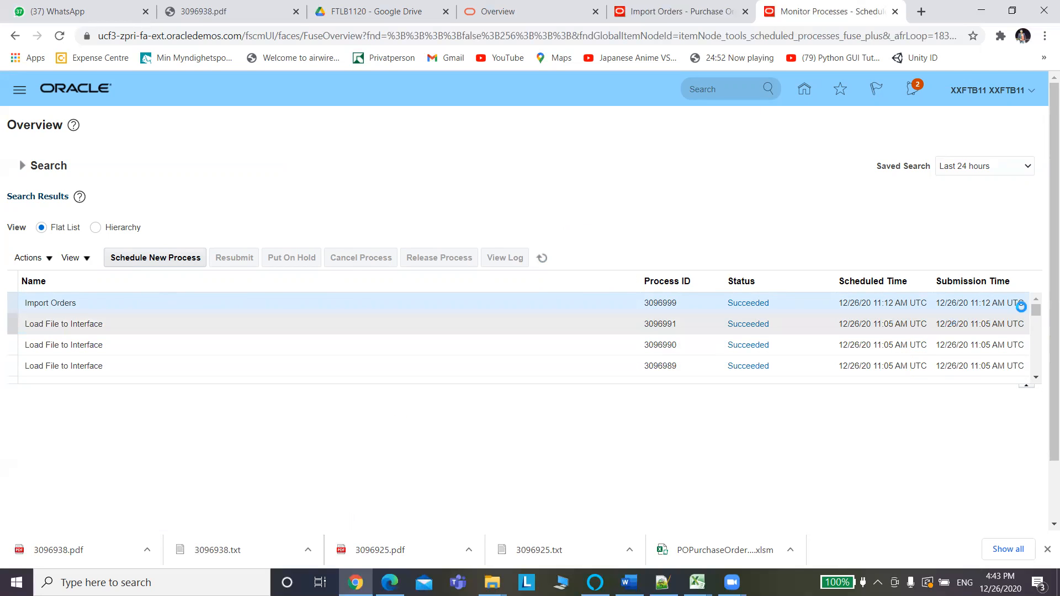
scroll(1045, 346, down, 1)
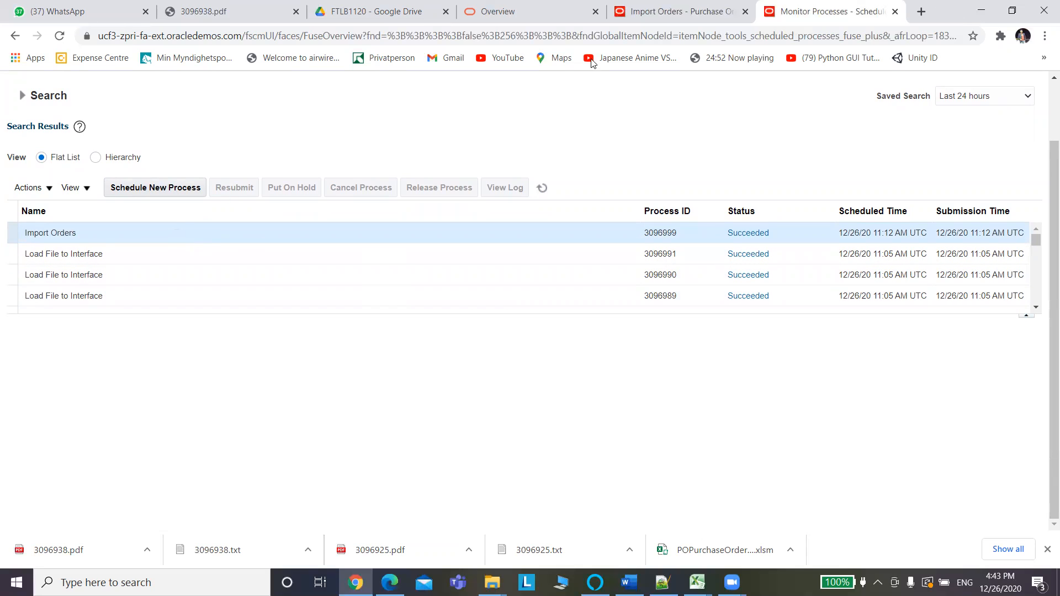
Open the details of Import Orders process 3096999 from its Succeeded status.
click(675, 19)
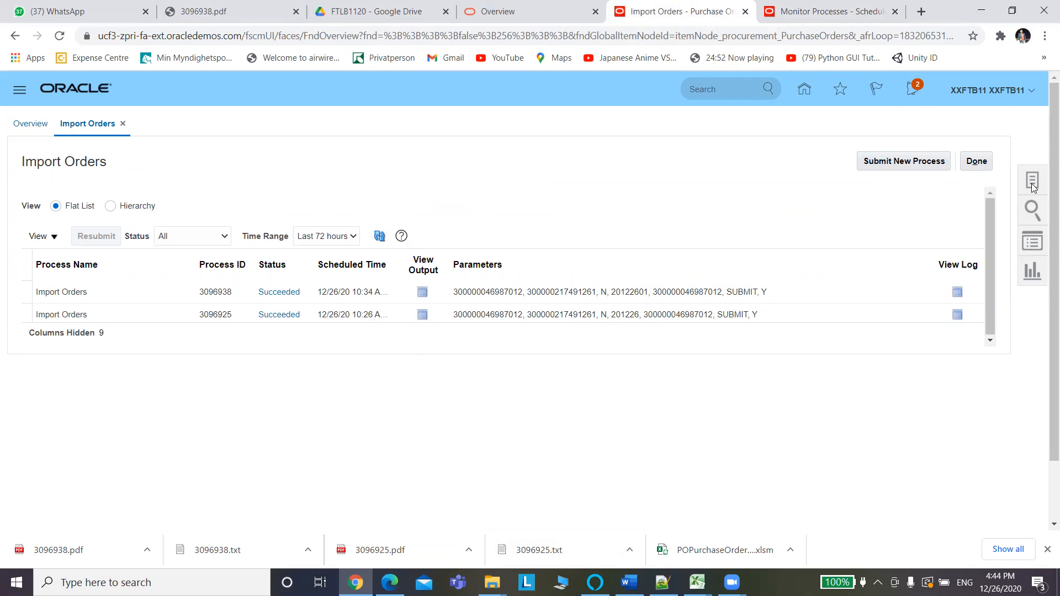
click(828, 11)
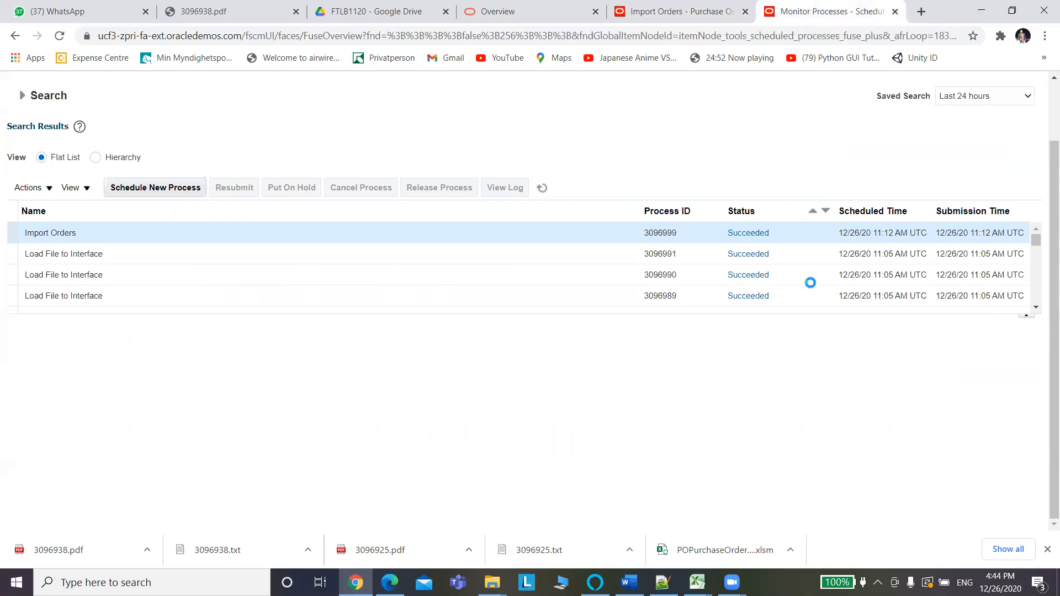
click(77, 234)
click(671, 12)
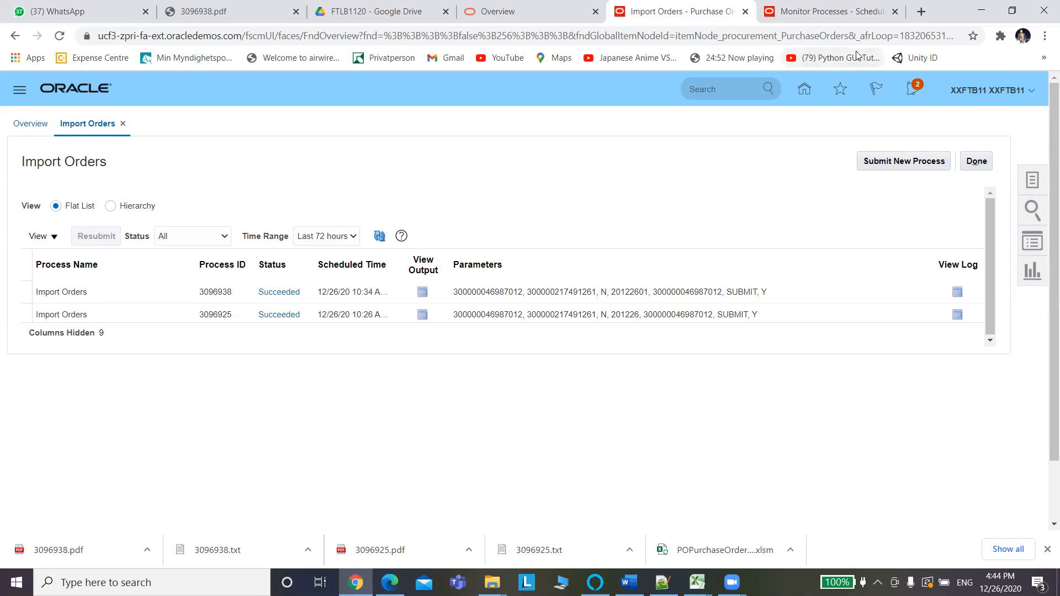
click(845, 12)
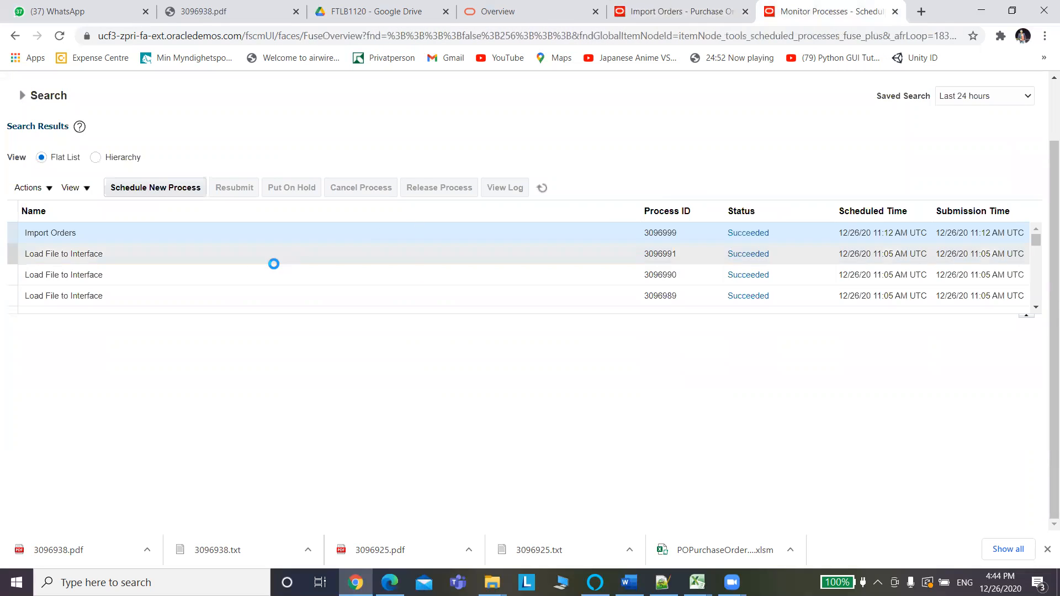
click(131, 235)
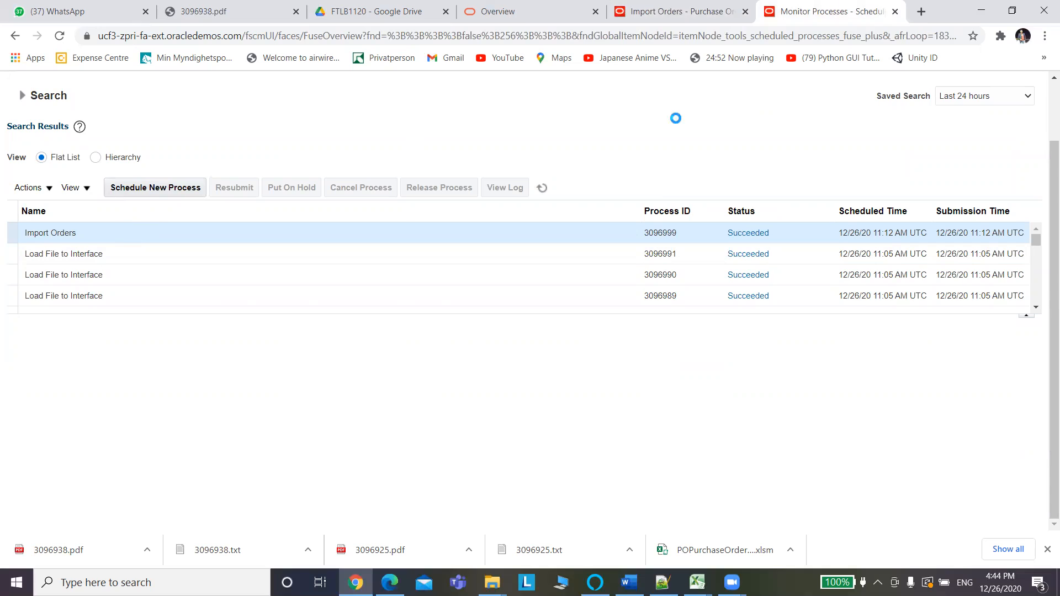
click(757, 234)
Reload the Import Orders page, then return to the Monitor Processes tab.
click(687, 8)
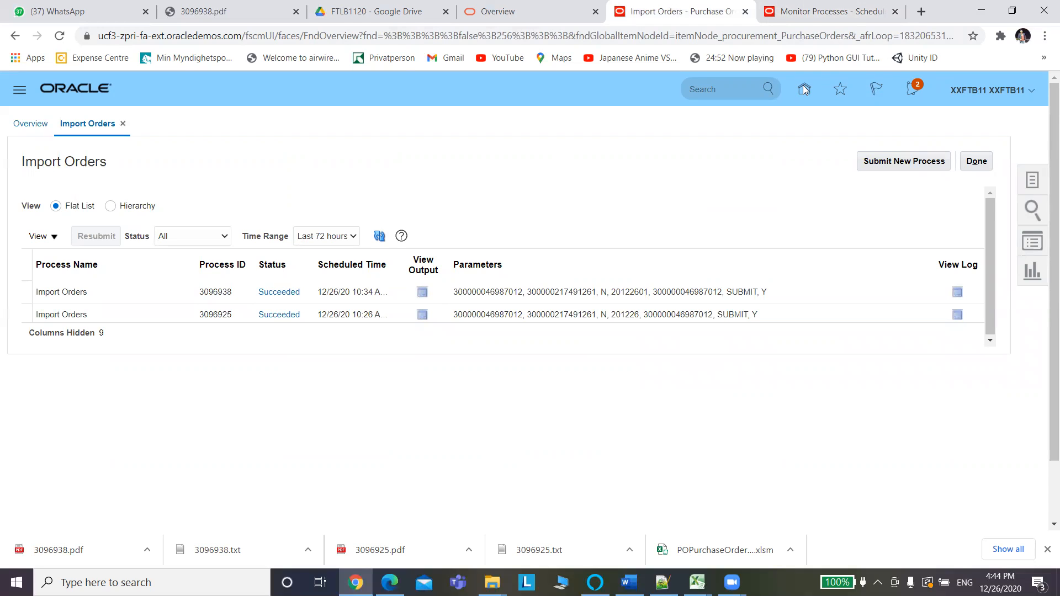
click(716, 37)
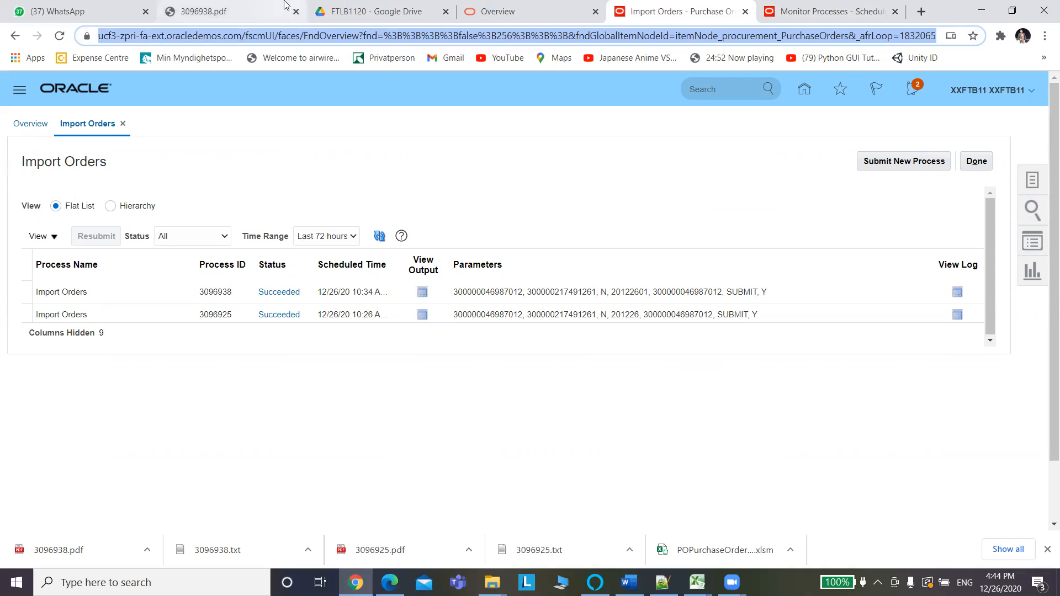
click(55, 38)
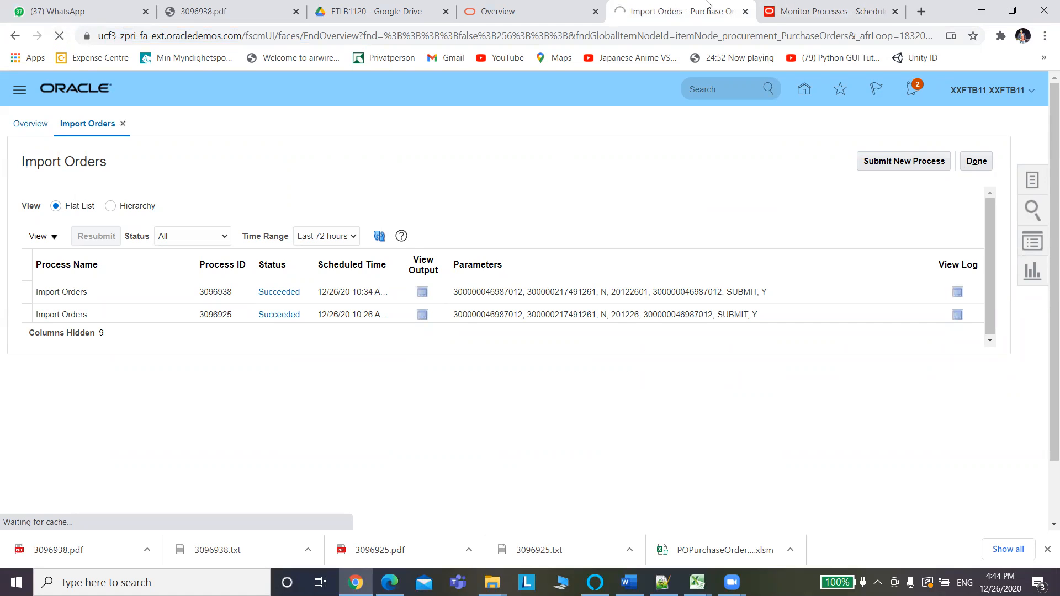
click(797, 15)
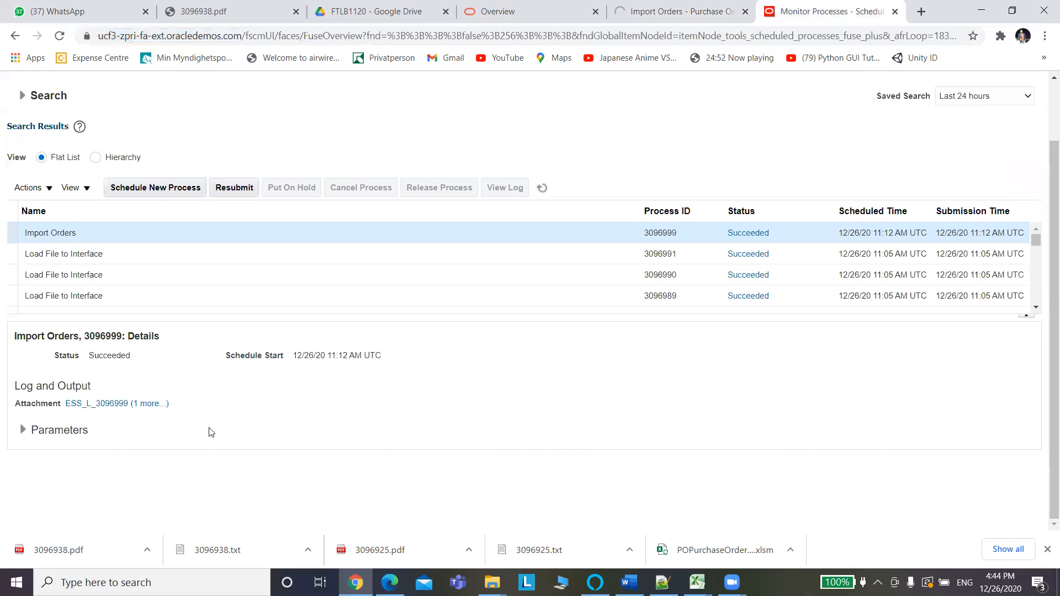
click(145, 404)
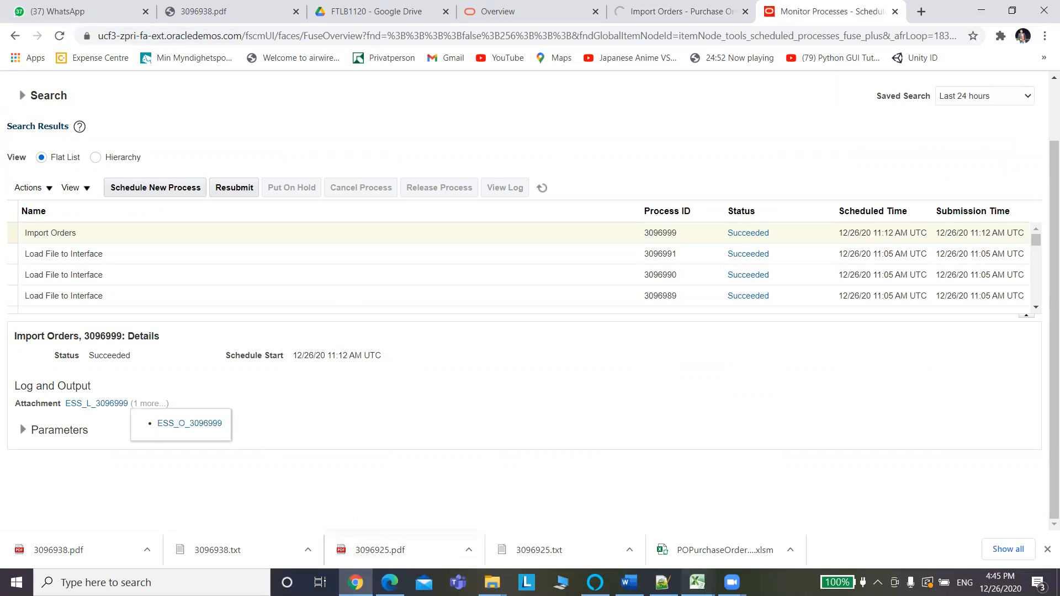
mouse_move(705, 565)
click(771, 527)
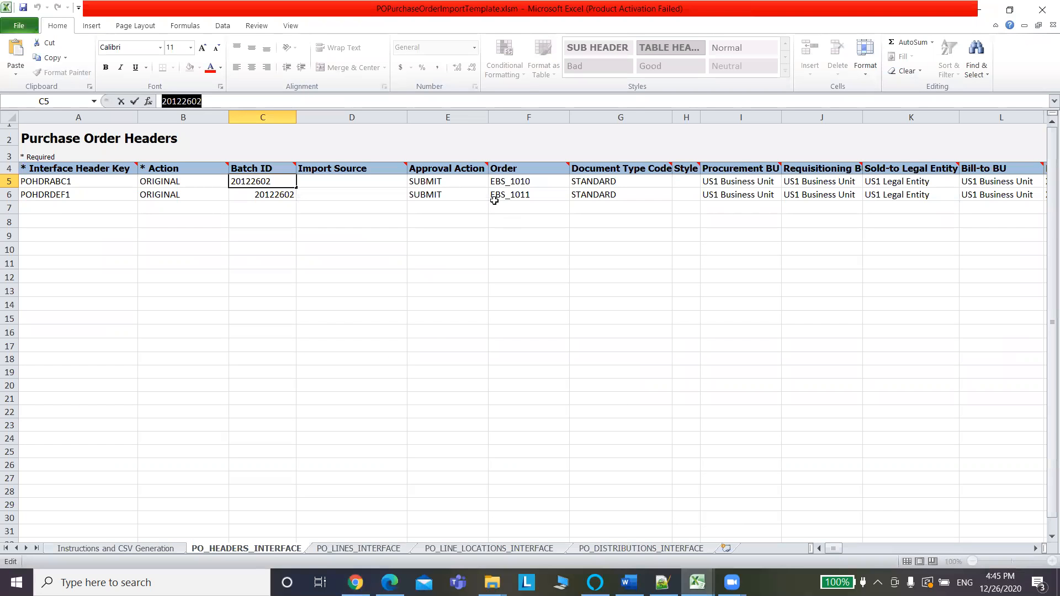
click(510, 184)
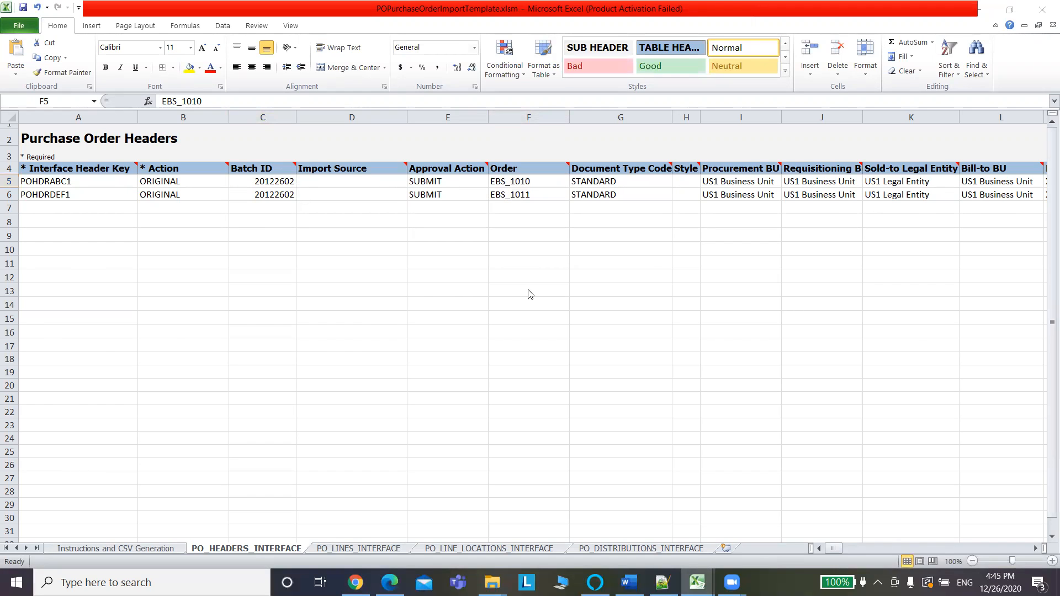
key(alt+Tab)
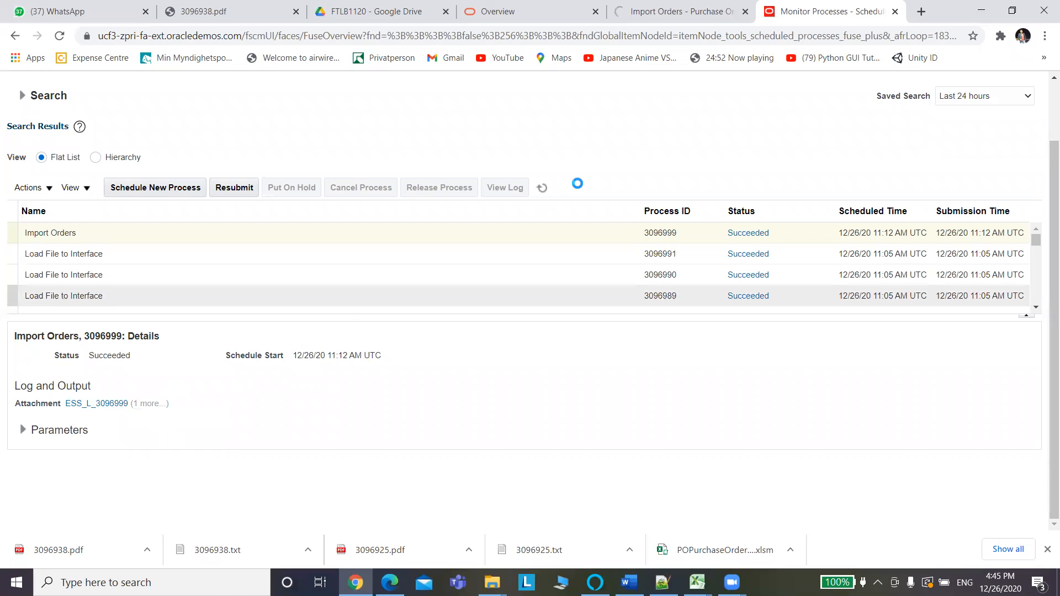
Bring up the attachments for process 3096999, listing 3096999.log and 3096999.txt.
click(690, 21)
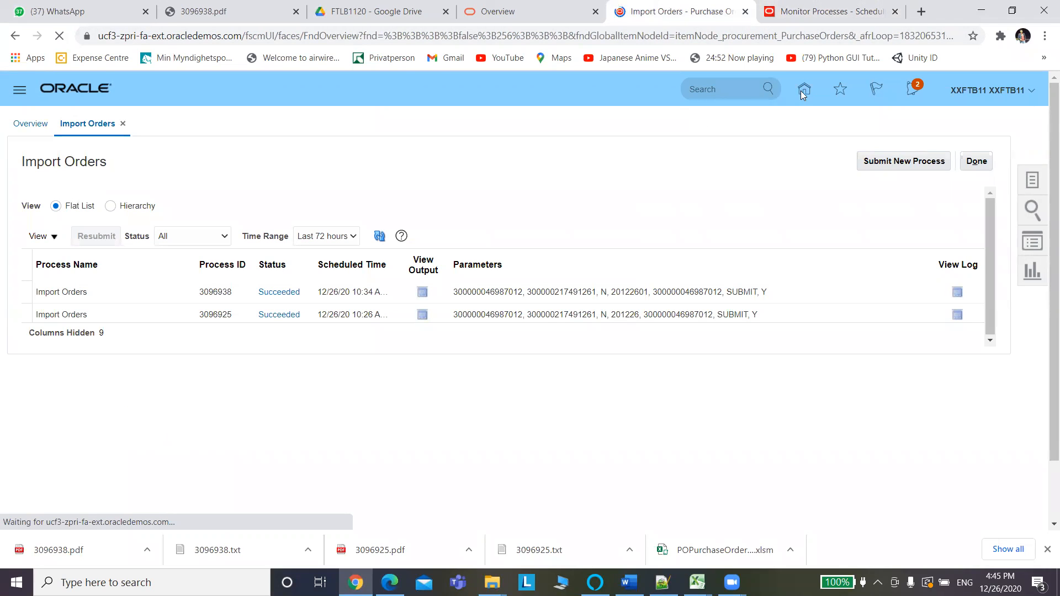
click(815, 11)
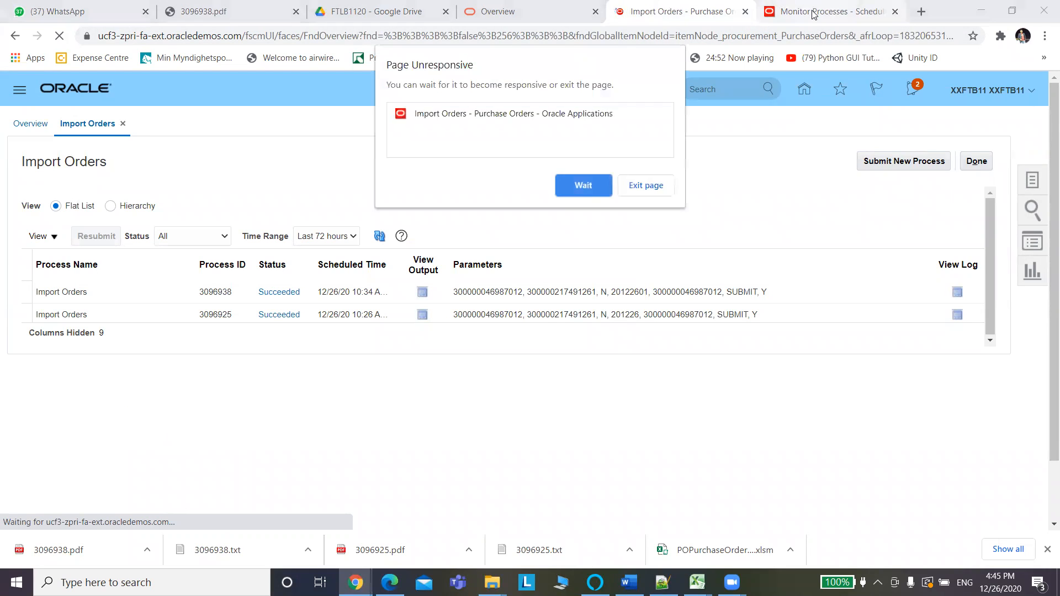
click(690, 16)
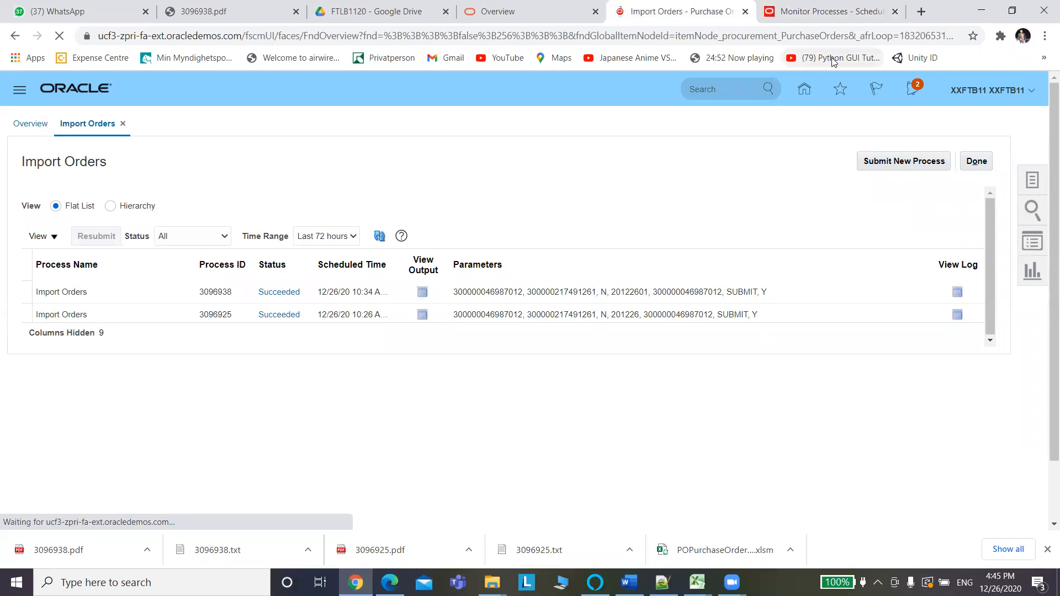
click(822, 12)
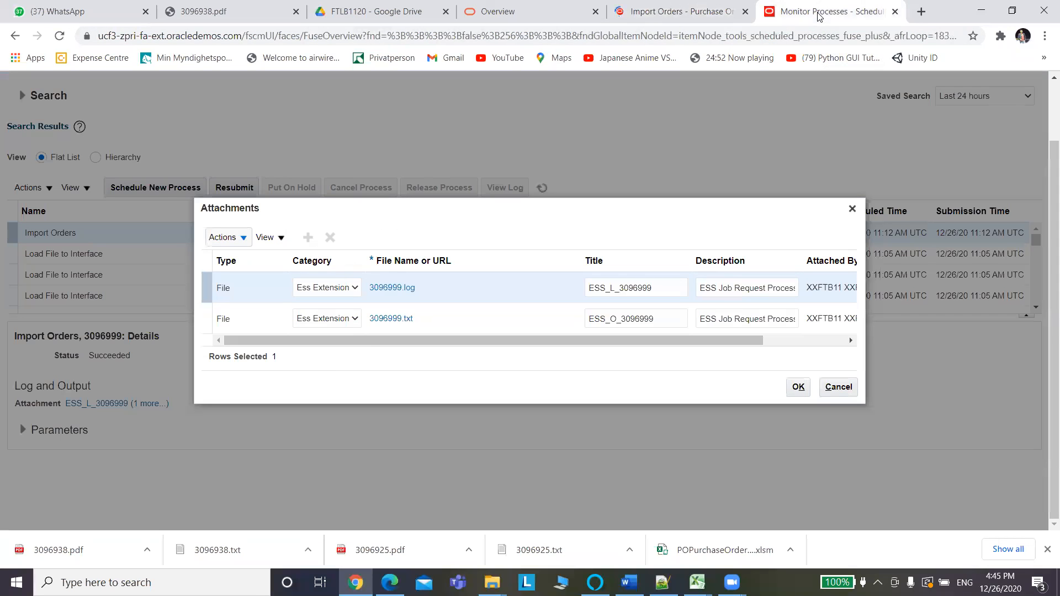
Open output file 3096999.txt and find imported order EBS_1010 in it.
click(391, 318)
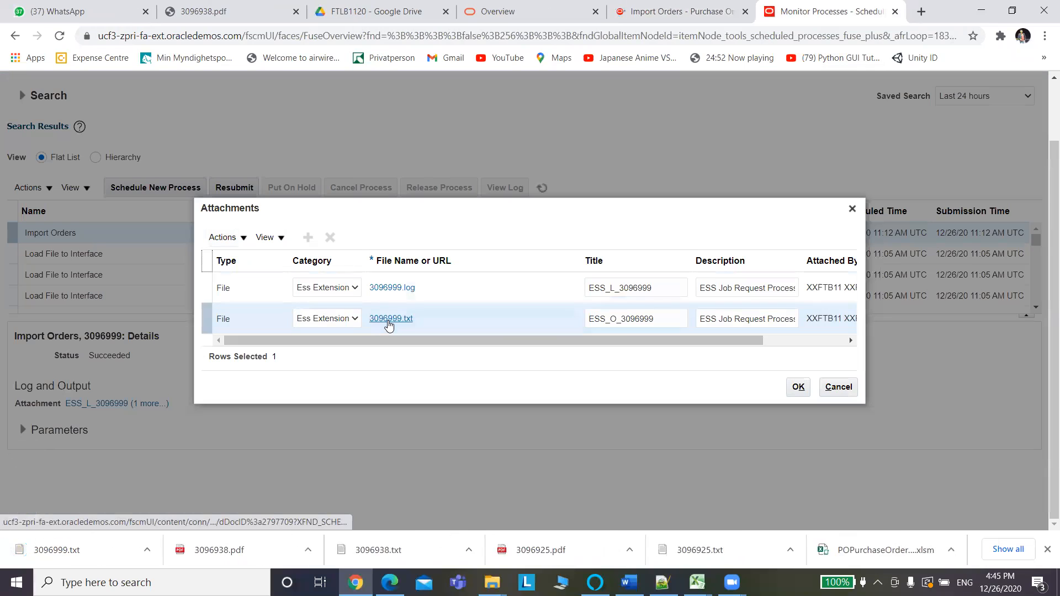
click(60, 551)
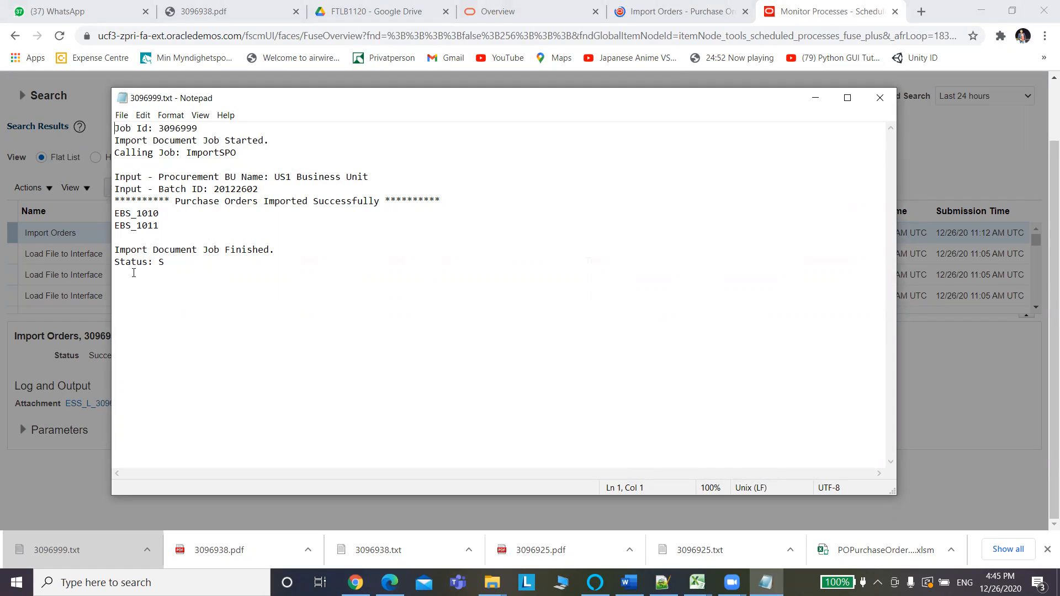
drag(159, 213, 113, 216)
key(ctrl+c)
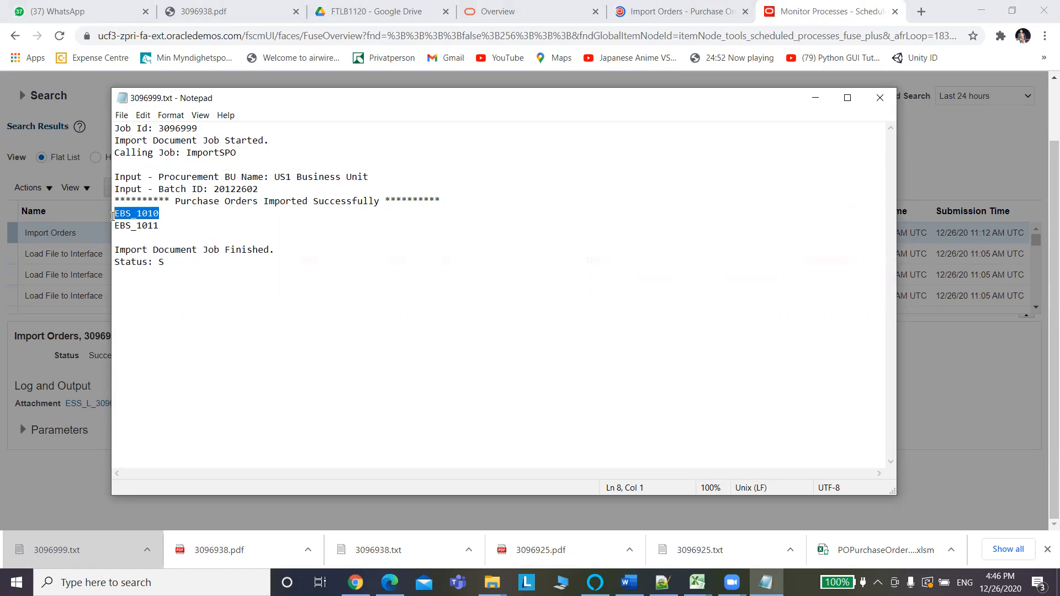
key(alt+Tab)
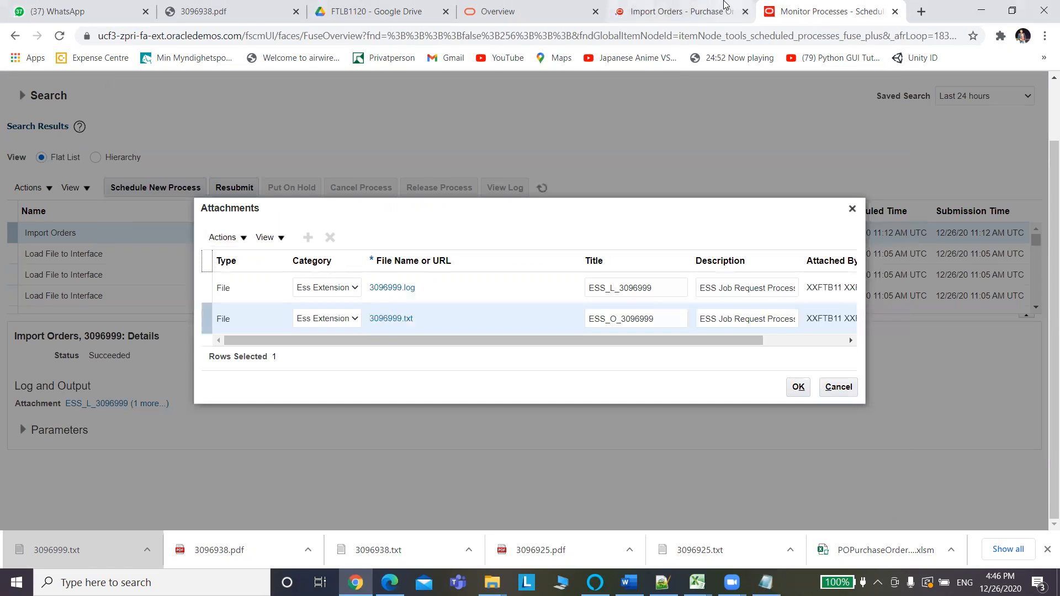
Close the process attachments list and go to the Oracle home page.
click(671, 8)
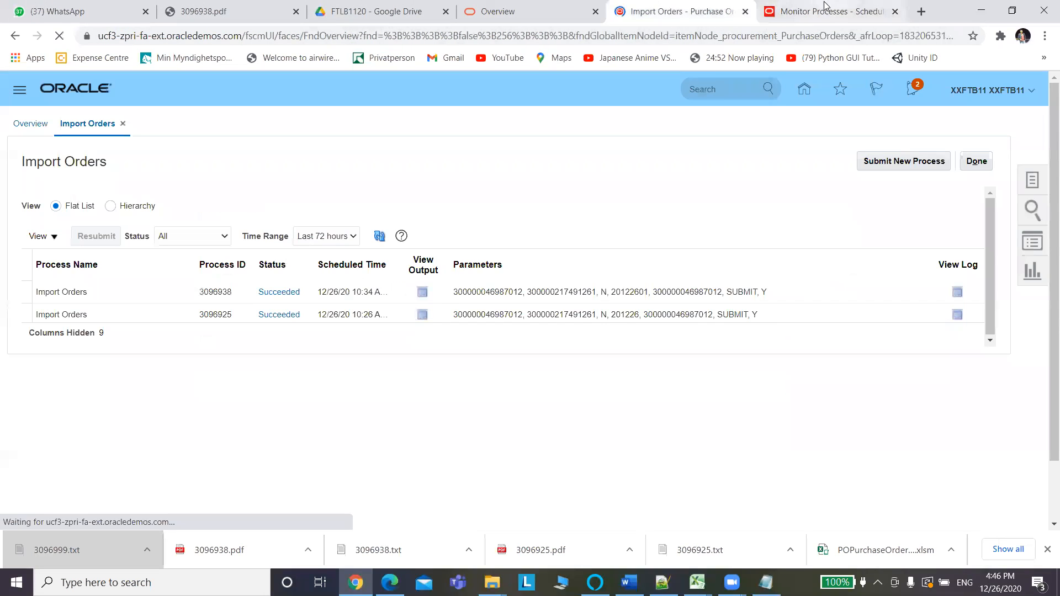
click(827, 9)
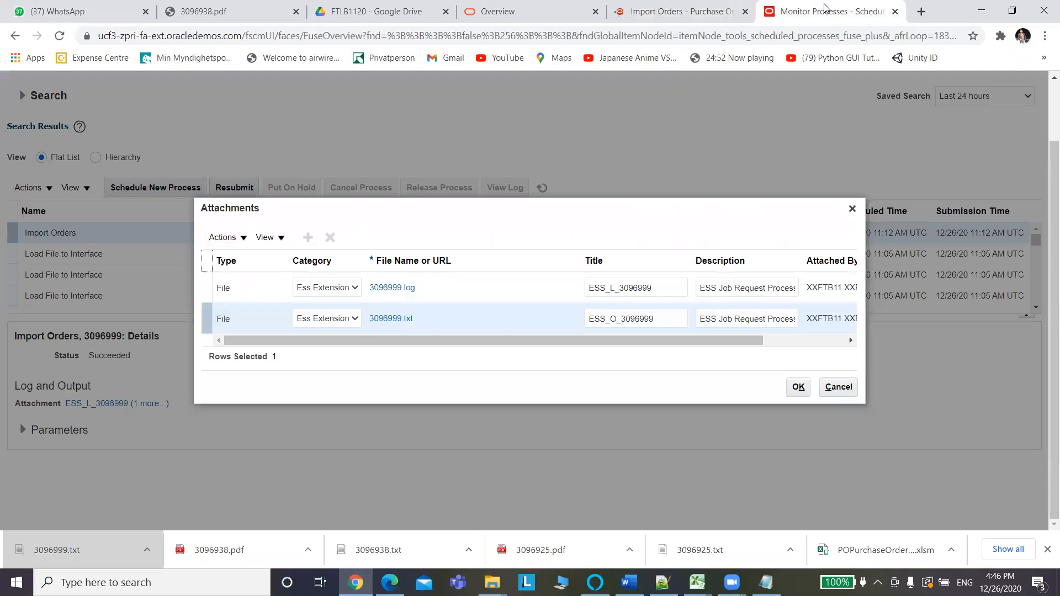
click(851, 209)
scroll(1045, 165, up, 2)
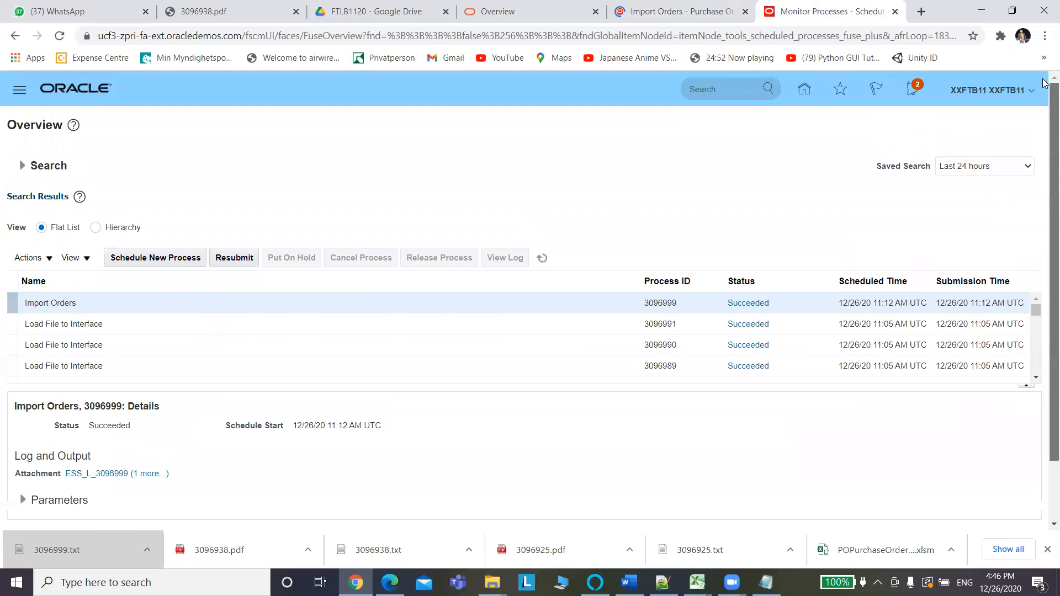
click(812, 95)
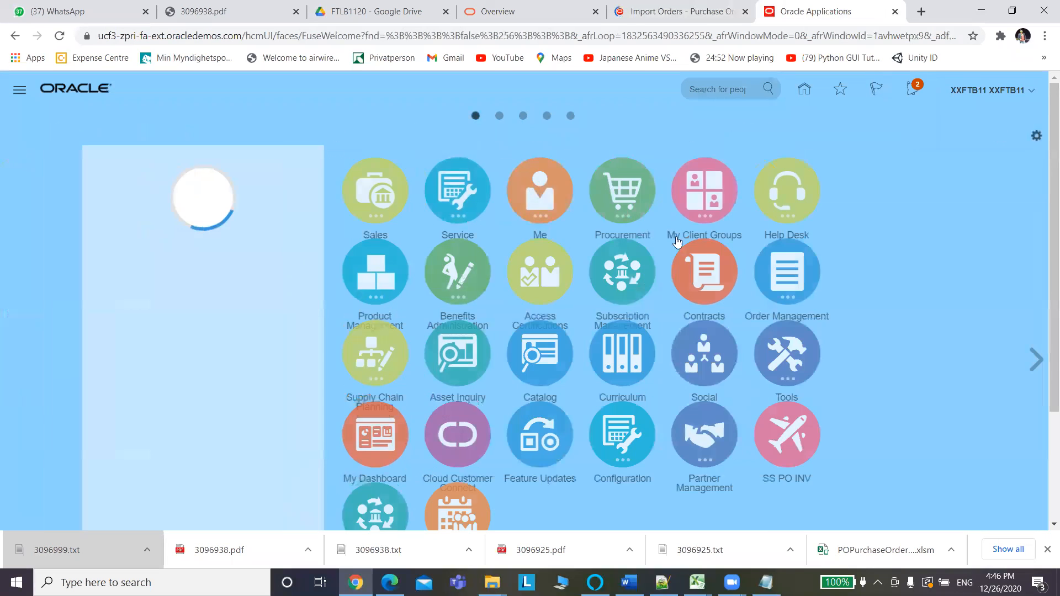
Go to the Procurement Purchase Orders work area and open Manage Orders.
click(696, 208)
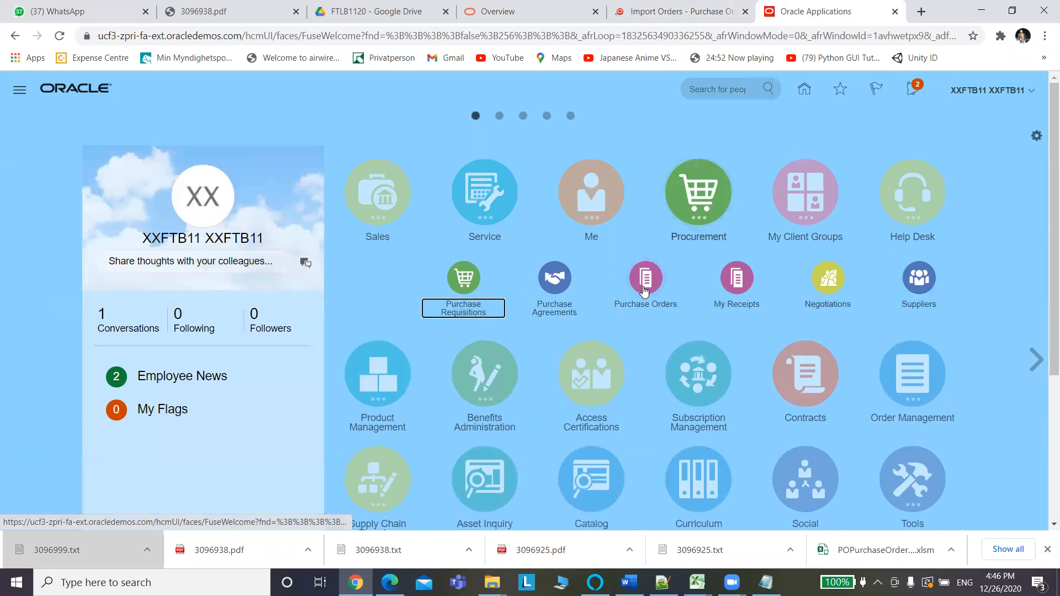
click(644, 291)
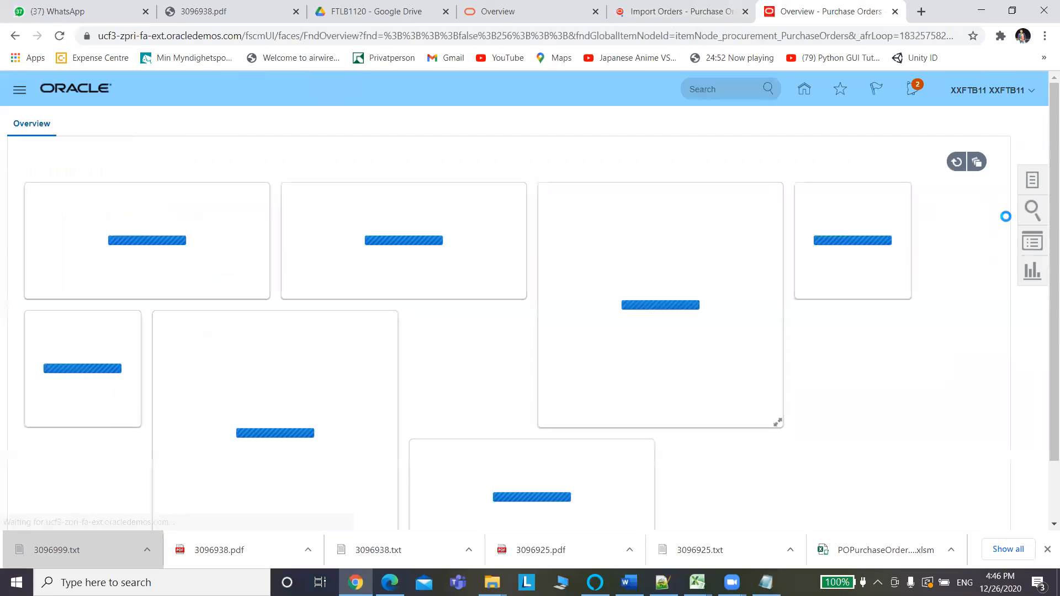
click(1033, 182)
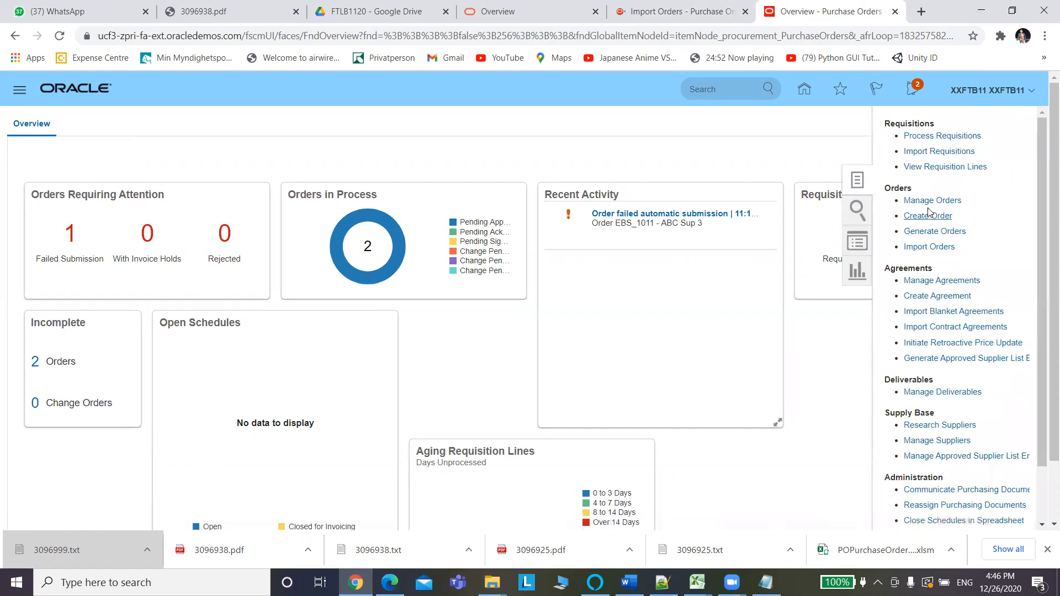
click(928, 202)
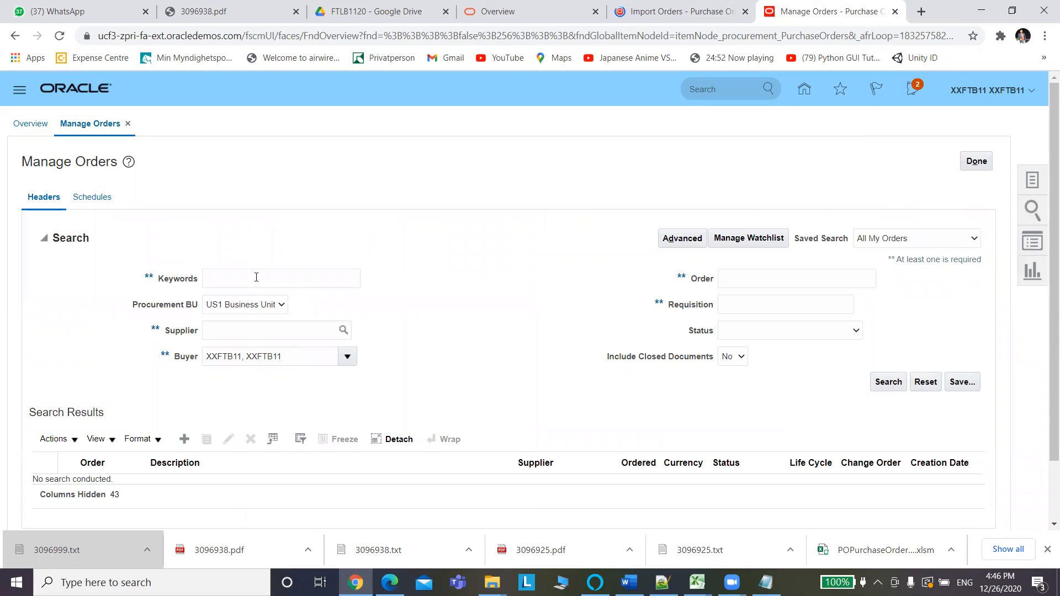
Search for order EBS_1010 and open it, showing Pending Approval from ABC Sup 3.
click(772, 273)
key(ctrl+v)
click(893, 382)
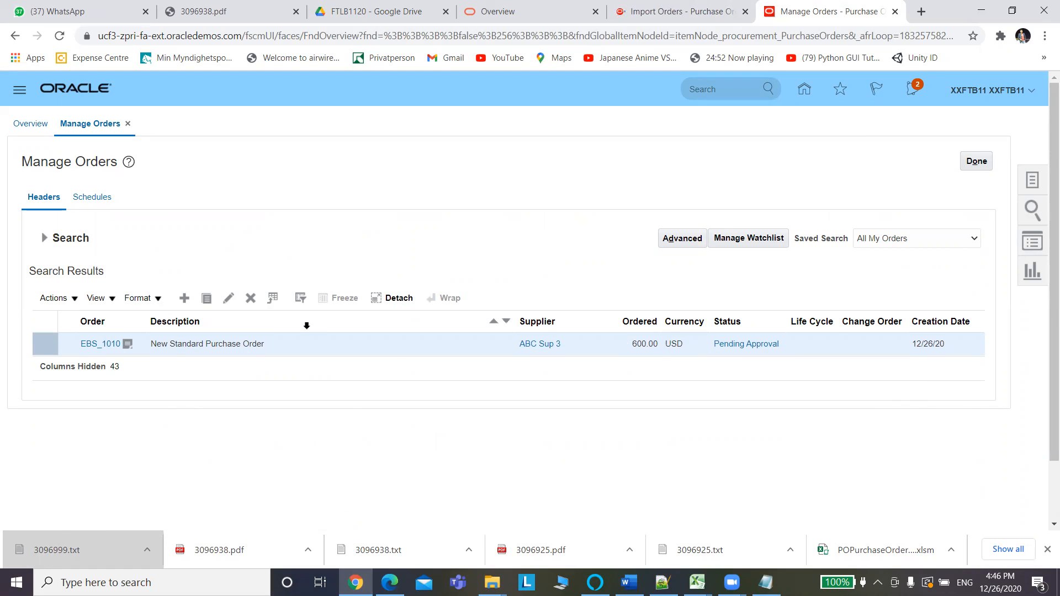
click(108, 344)
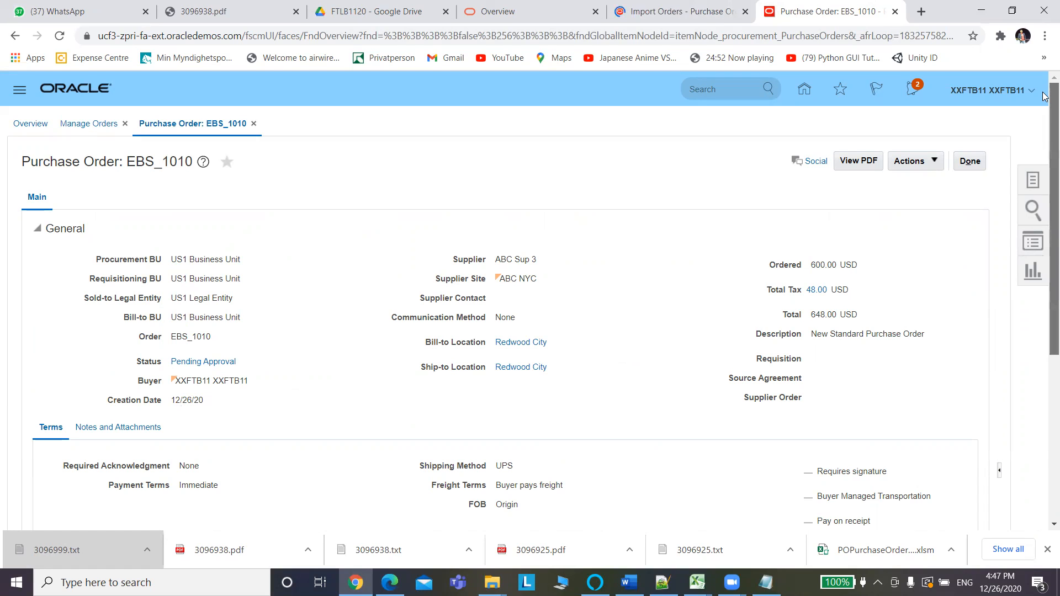
Review EBS_1010's line, schedule and distribution, then return to the Manage Orders results.
drag(1046, 96, 1045, 320)
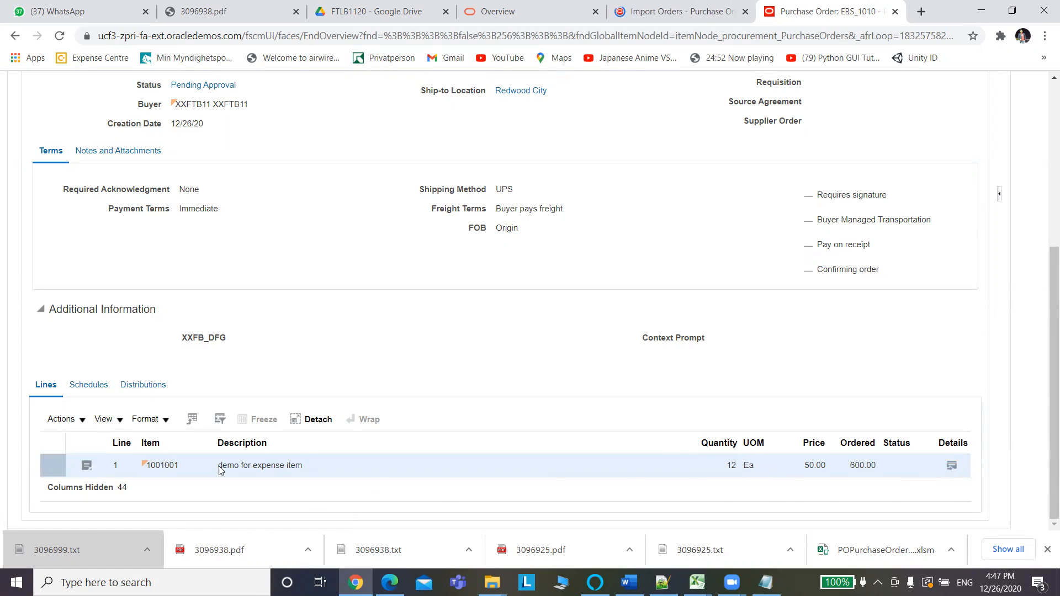
click(79, 390)
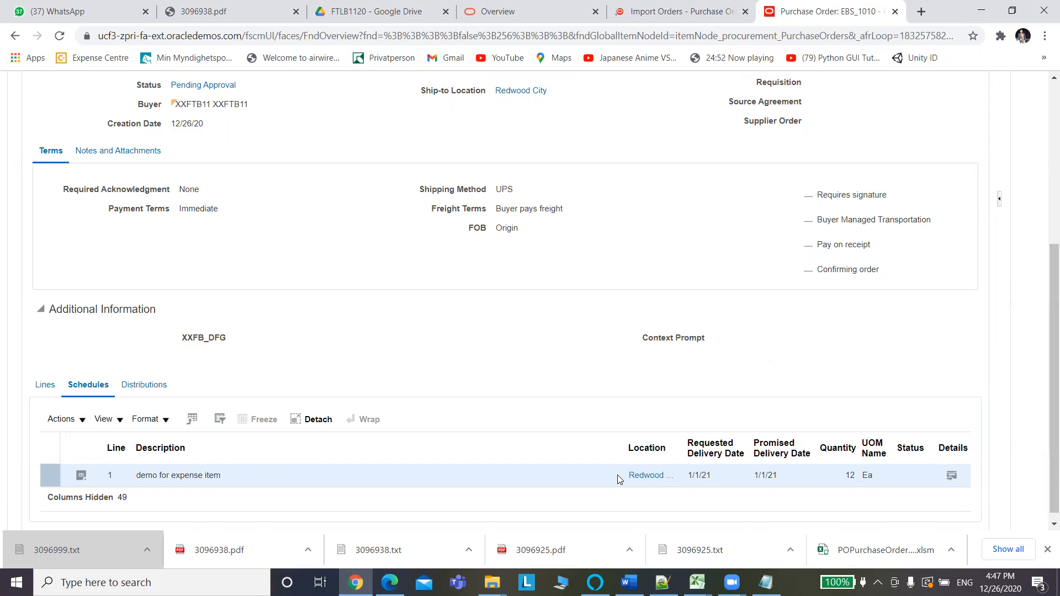
click(144, 390)
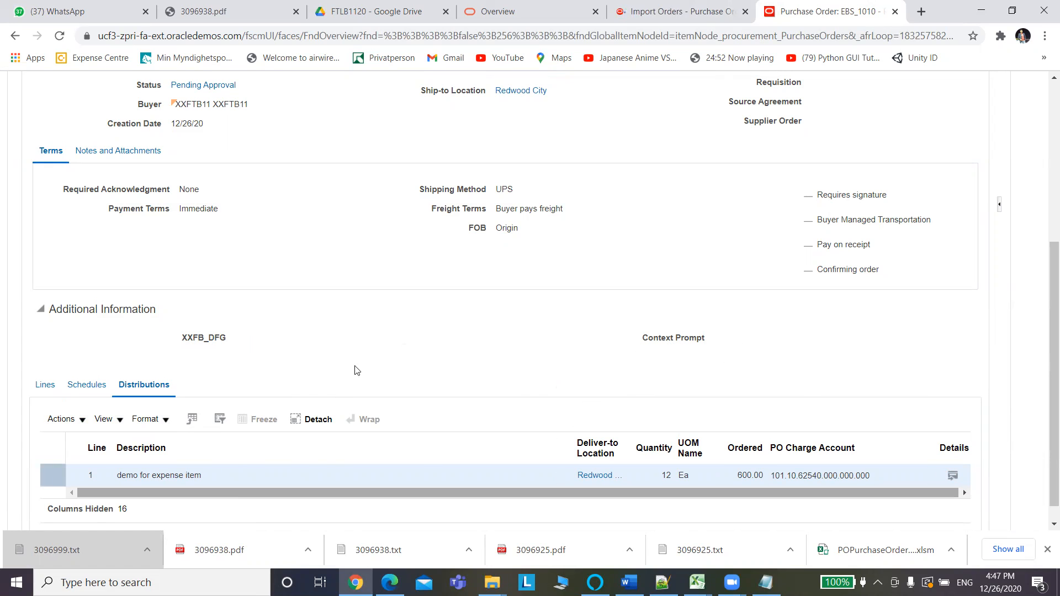
drag(1045, 259, 1045, 91)
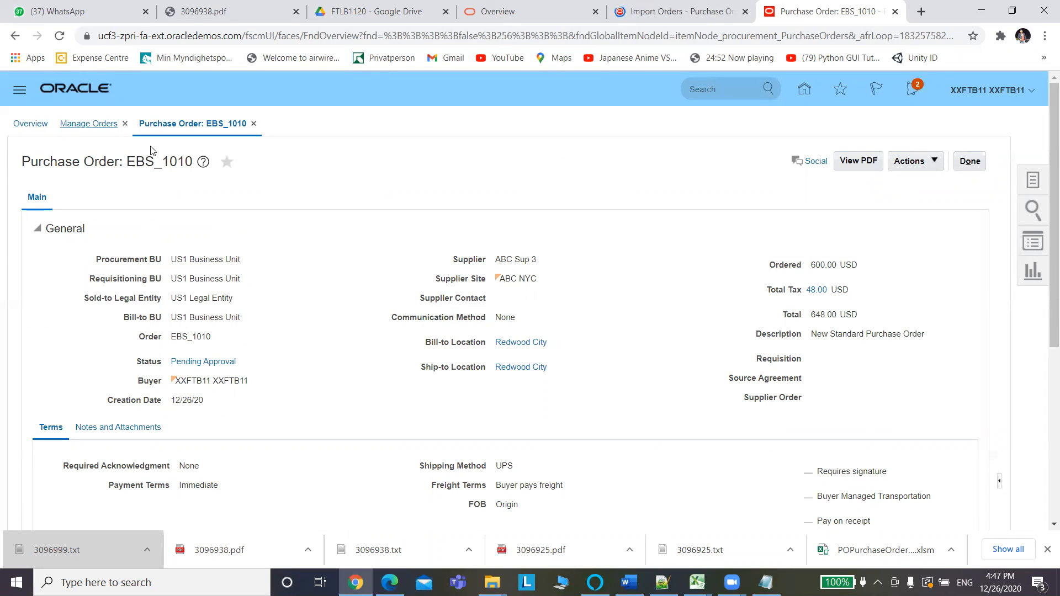
click(93, 126)
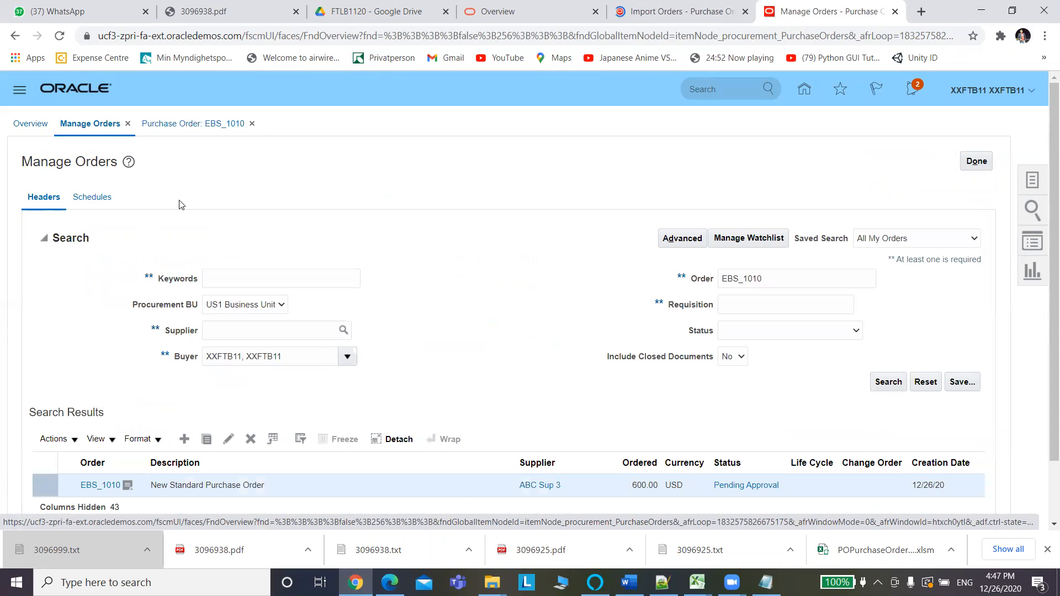
Search for order EBS_1011 (Incomplete, 2,100.00 USD), then bring the Excel import workbook forward.
click(775, 278)
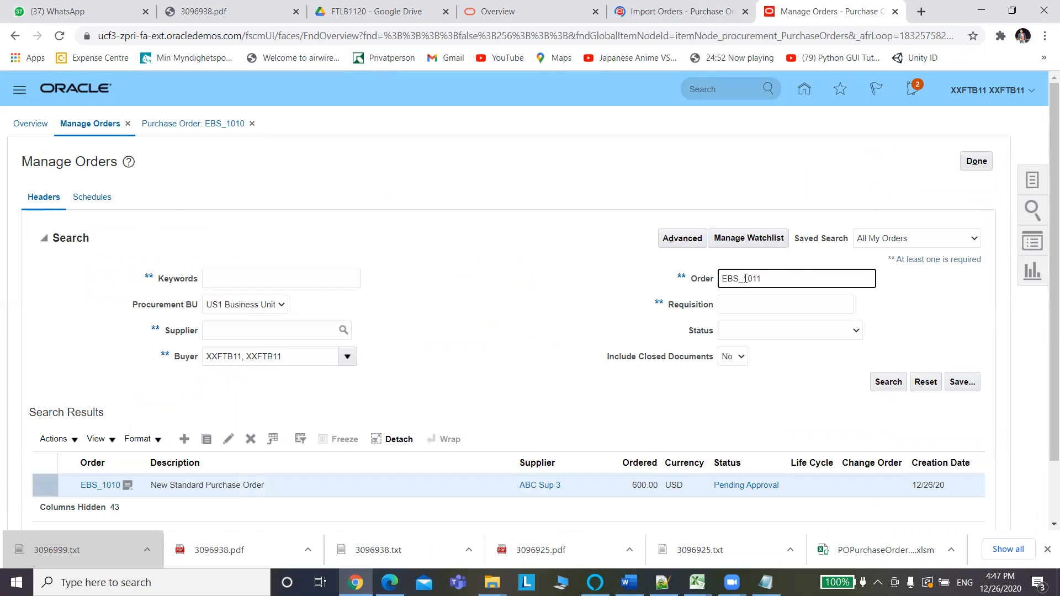
click(890, 382)
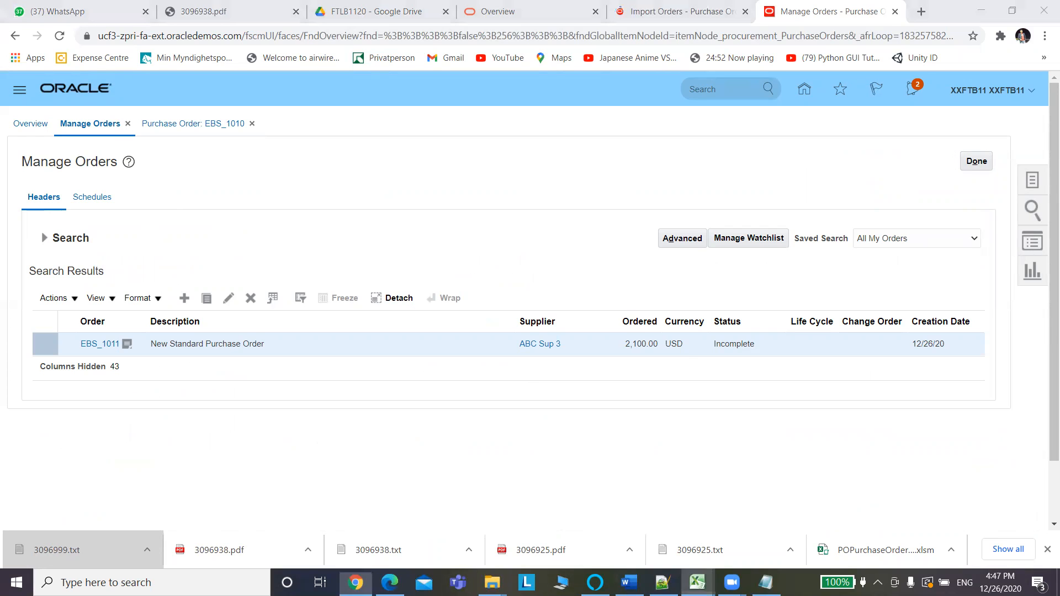
mouse_move(697, 582)
click(725, 544)
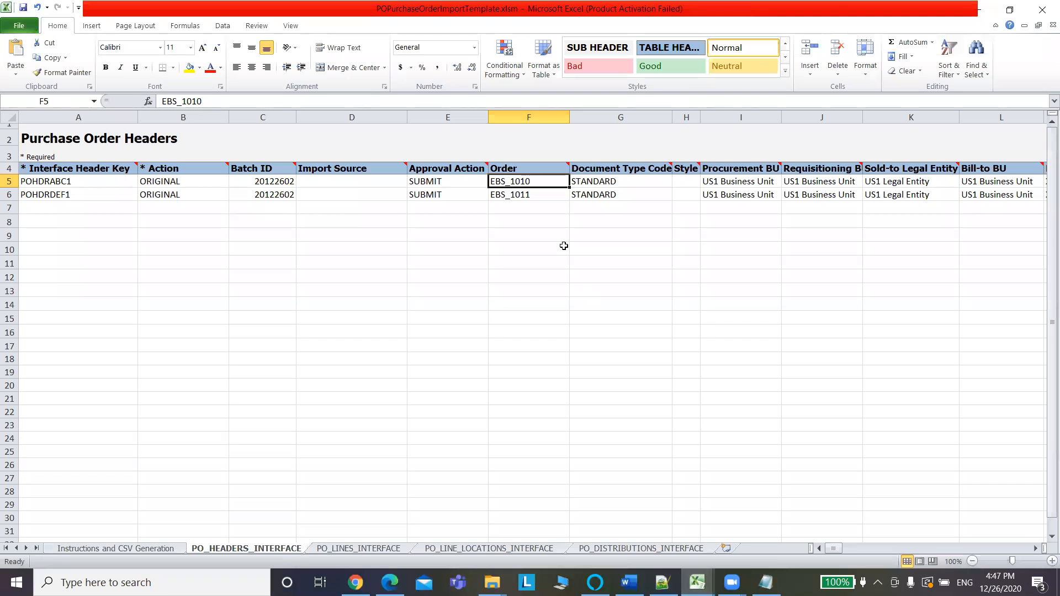
Confirm Approval Action SUBMIT in cells E5 and E6, then return to Manage Orders.
click(441, 181)
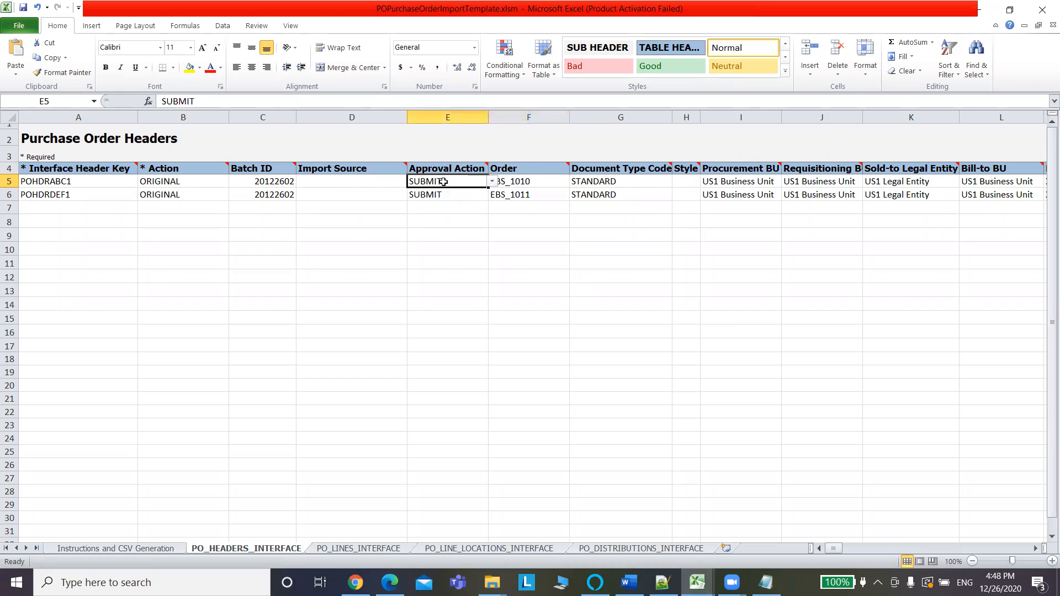
click(453, 194)
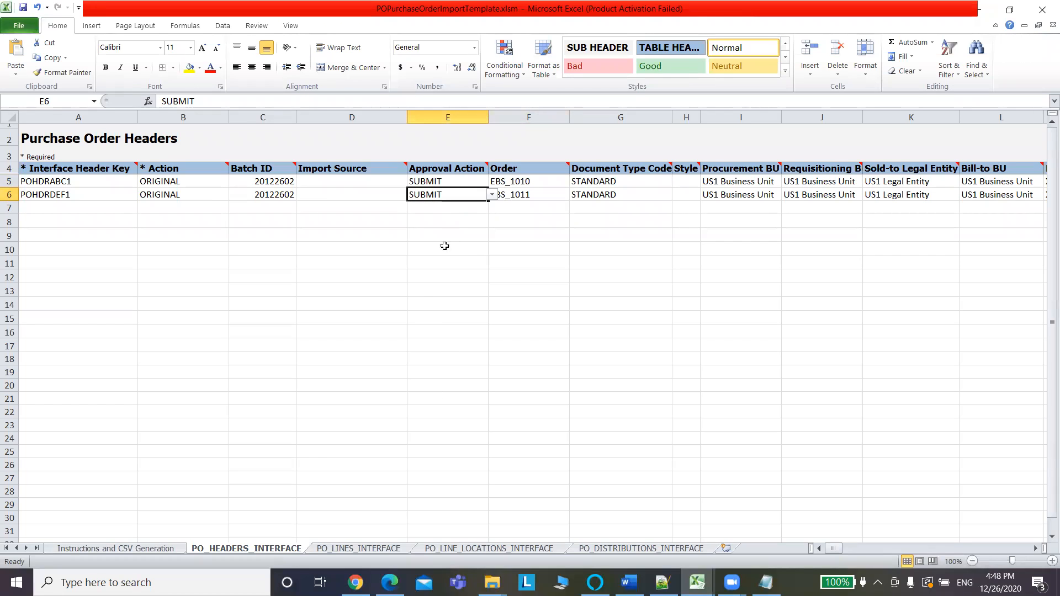
key(alt+Tab)
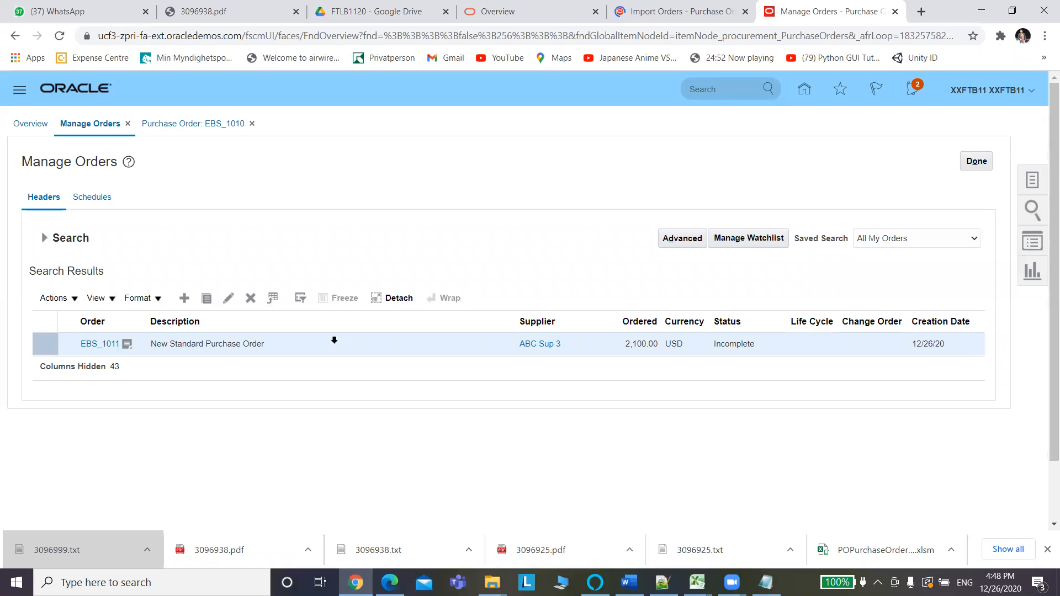
Open purchase order EBS_1011 and bring its two lines into view.
click(108, 346)
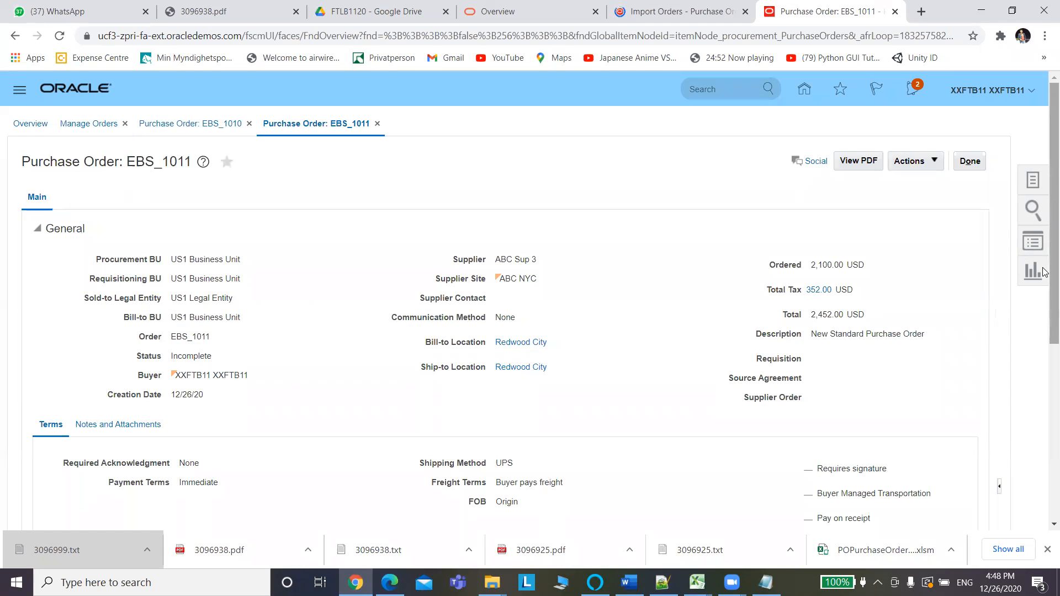
drag(1050, 198, 1043, 429)
drag(519, 469, 637, 485)
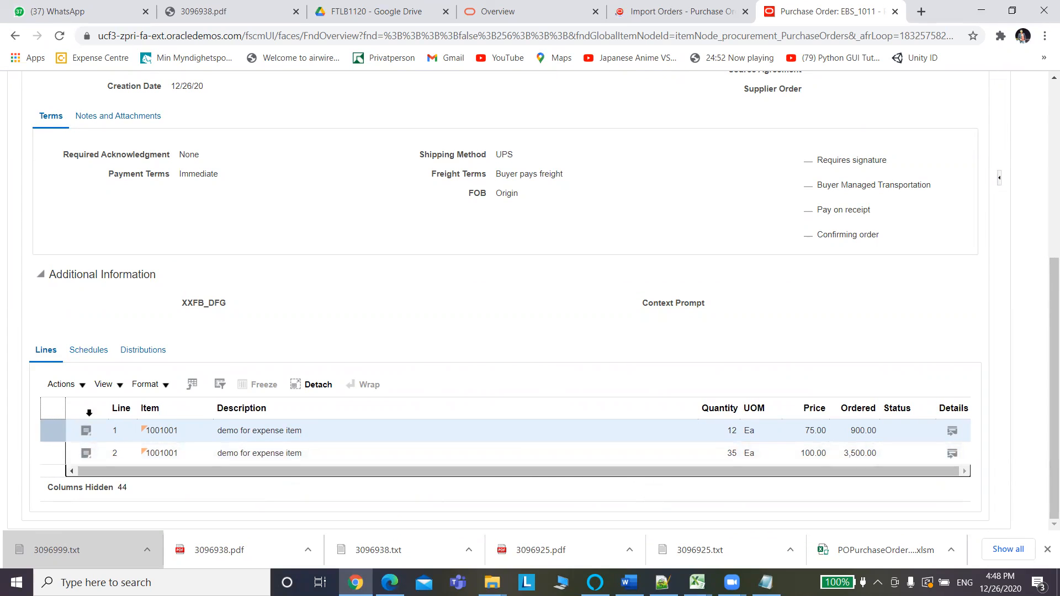
Review EBS_1011's three schedules and three distributions, then glance at the Tasks panel.
click(99, 353)
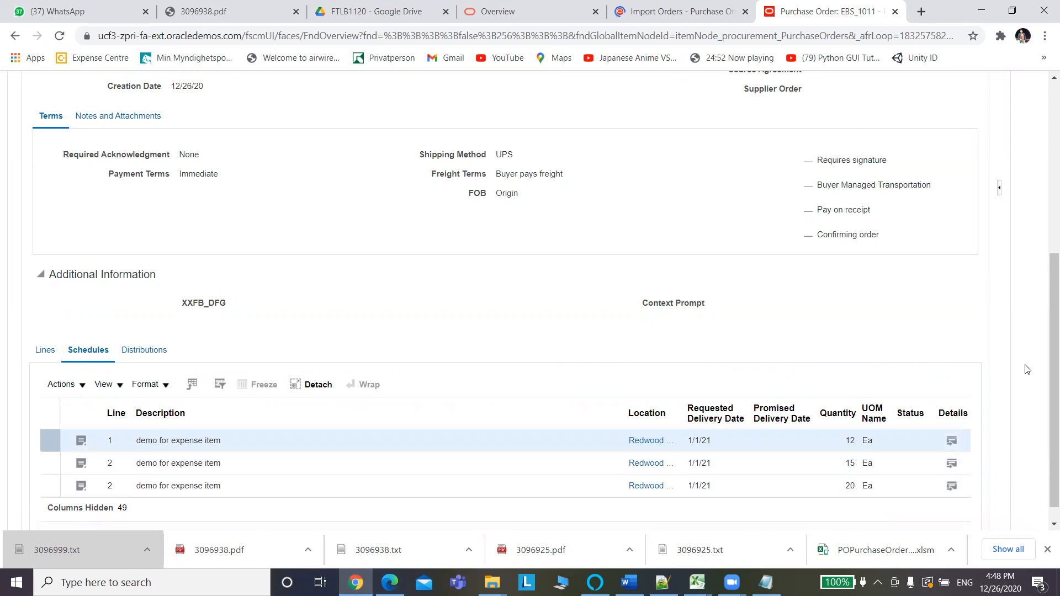
scroll(1046, 297, down, 1)
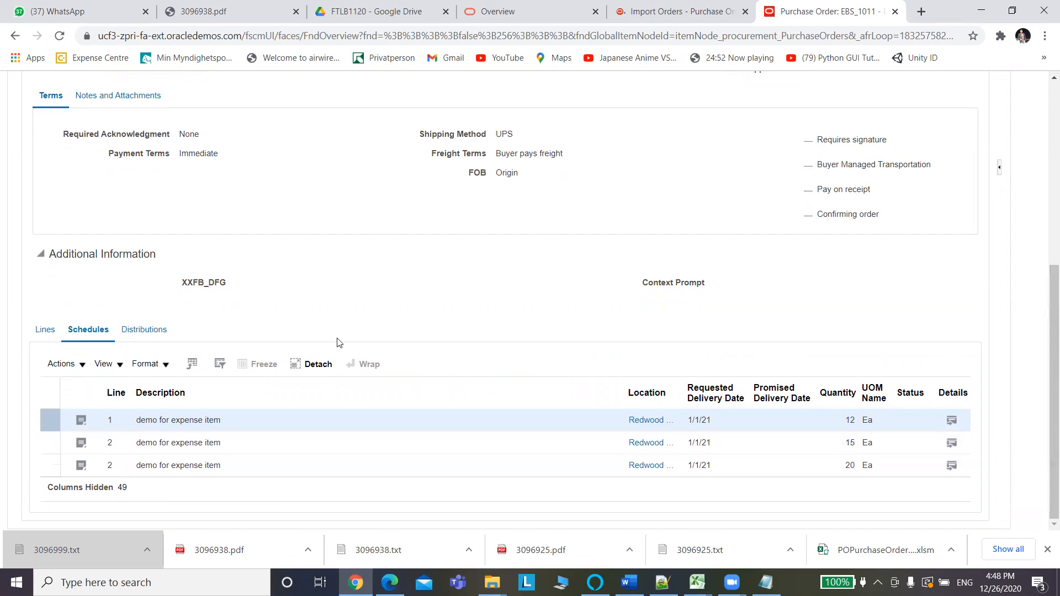
click(155, 330)
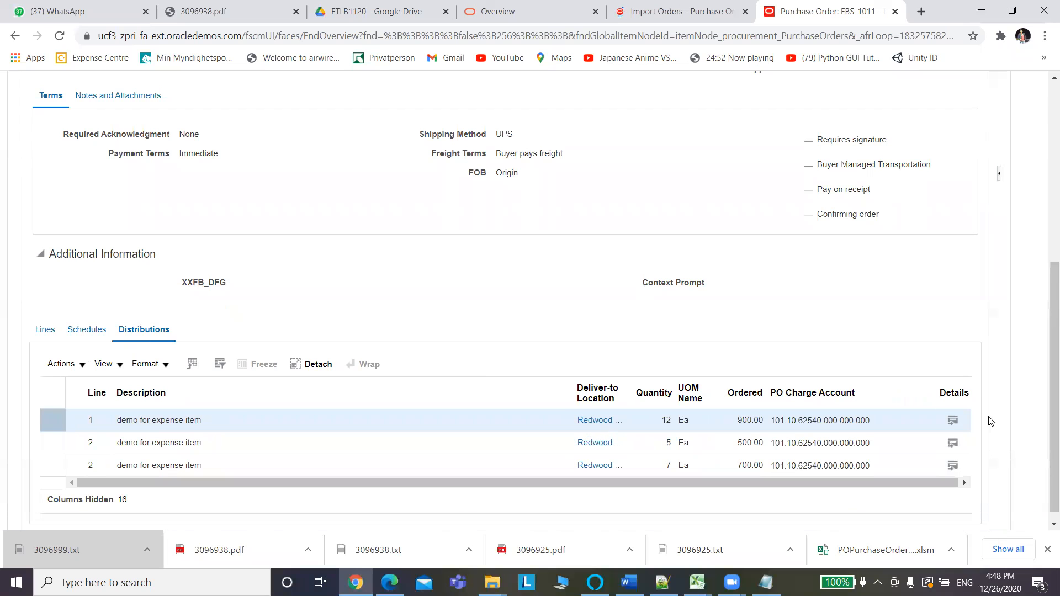
scroll(1044, 353, down, 1)
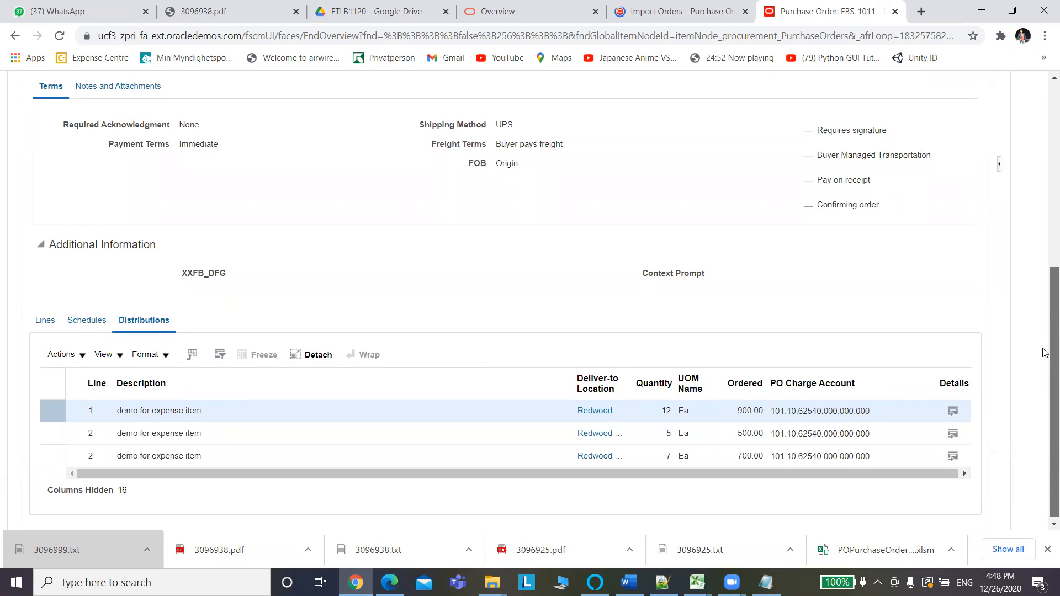
scroll(1045, 353, up, 5)
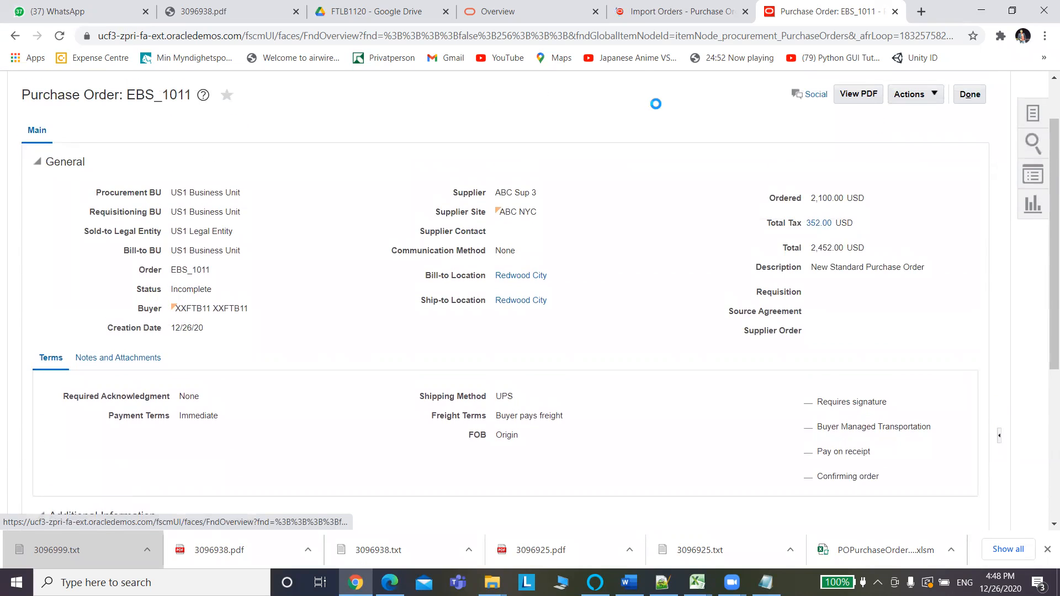
click(1032, 113)
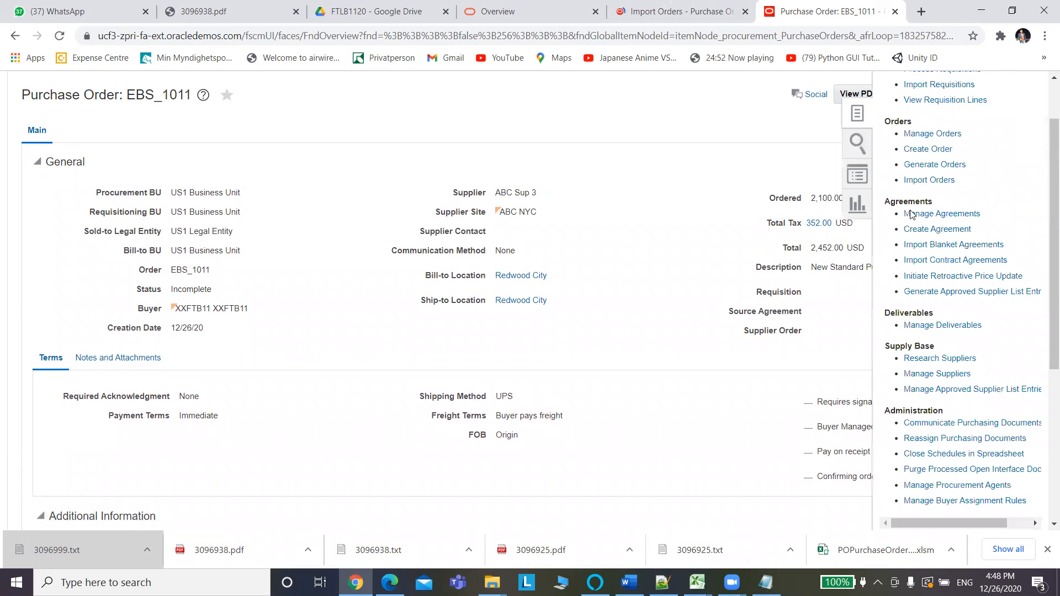
click(541, 330)
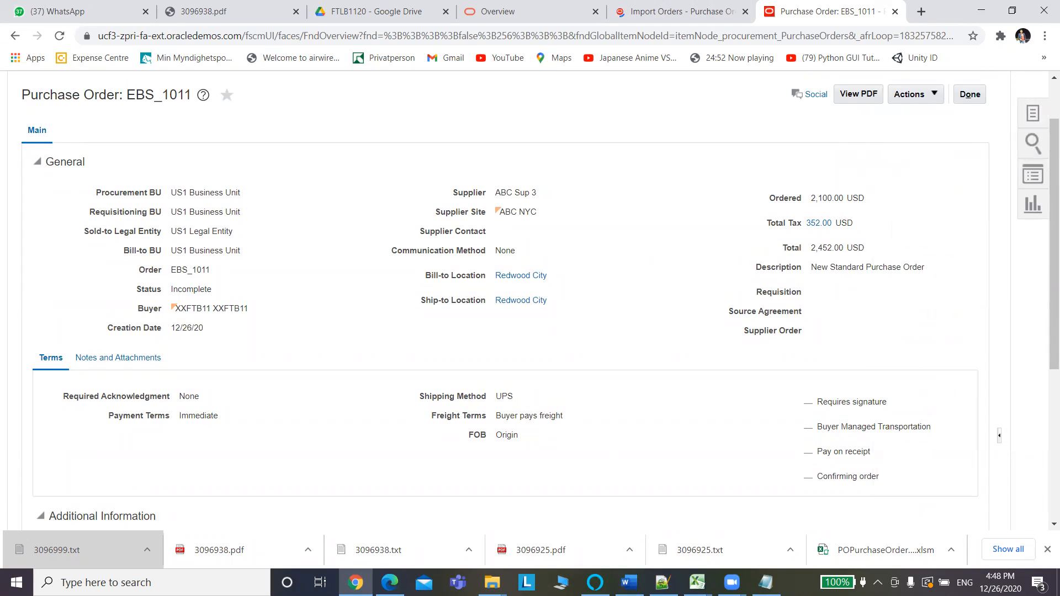